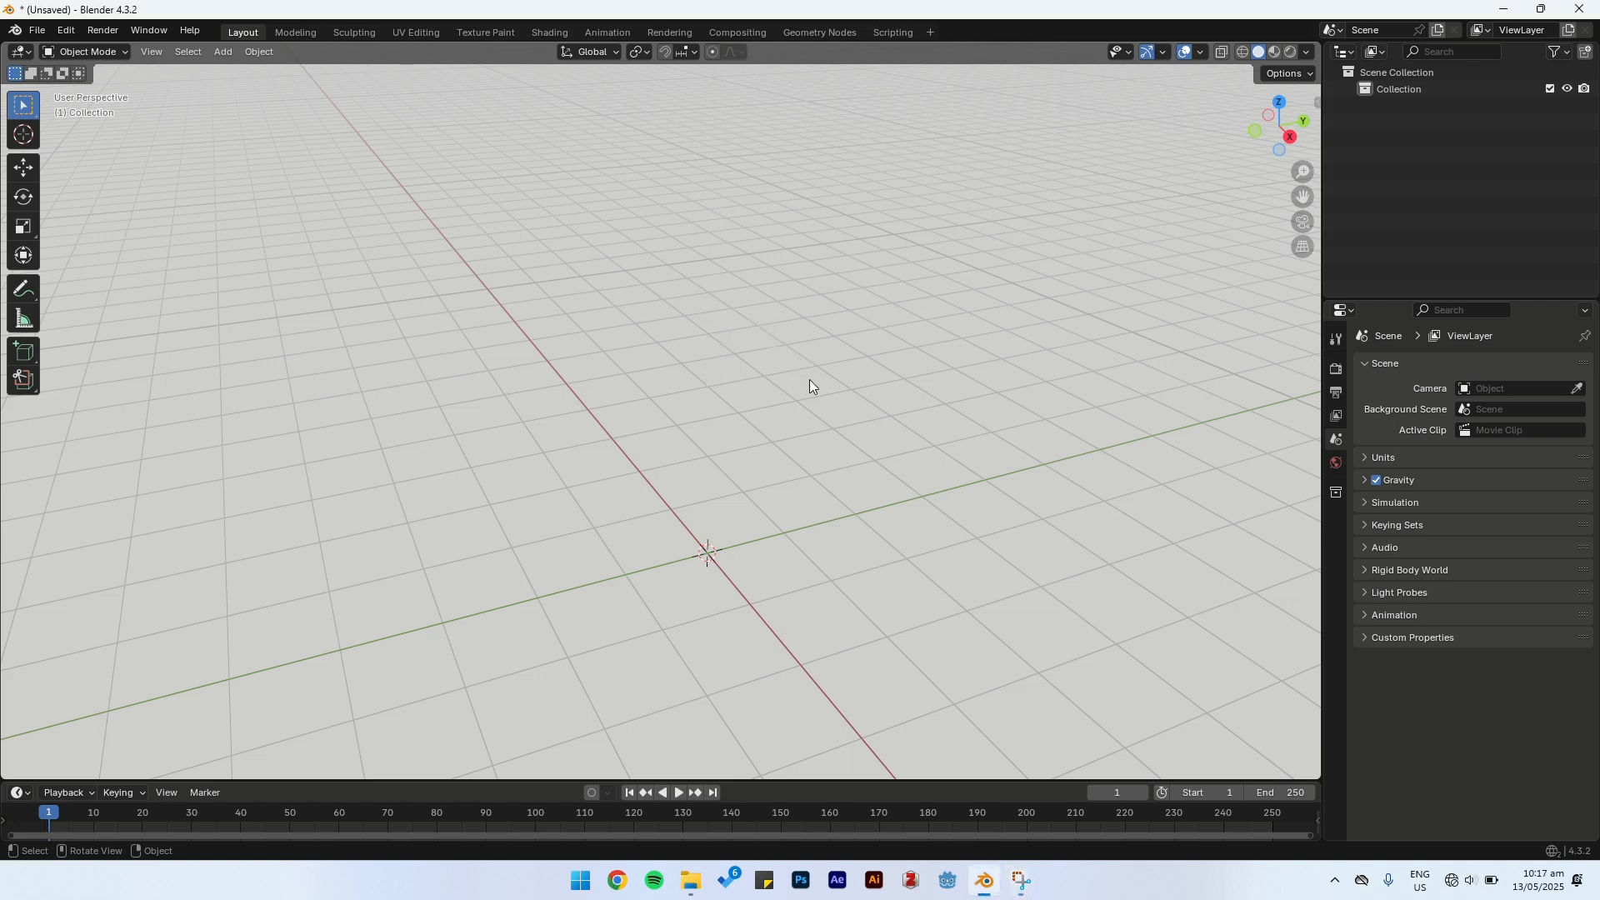
Step: Open the Camera app, photograph the hand-drawn pawn sketch, and open the captured photo
shift+middle_drag(696, 382, 647, 577)
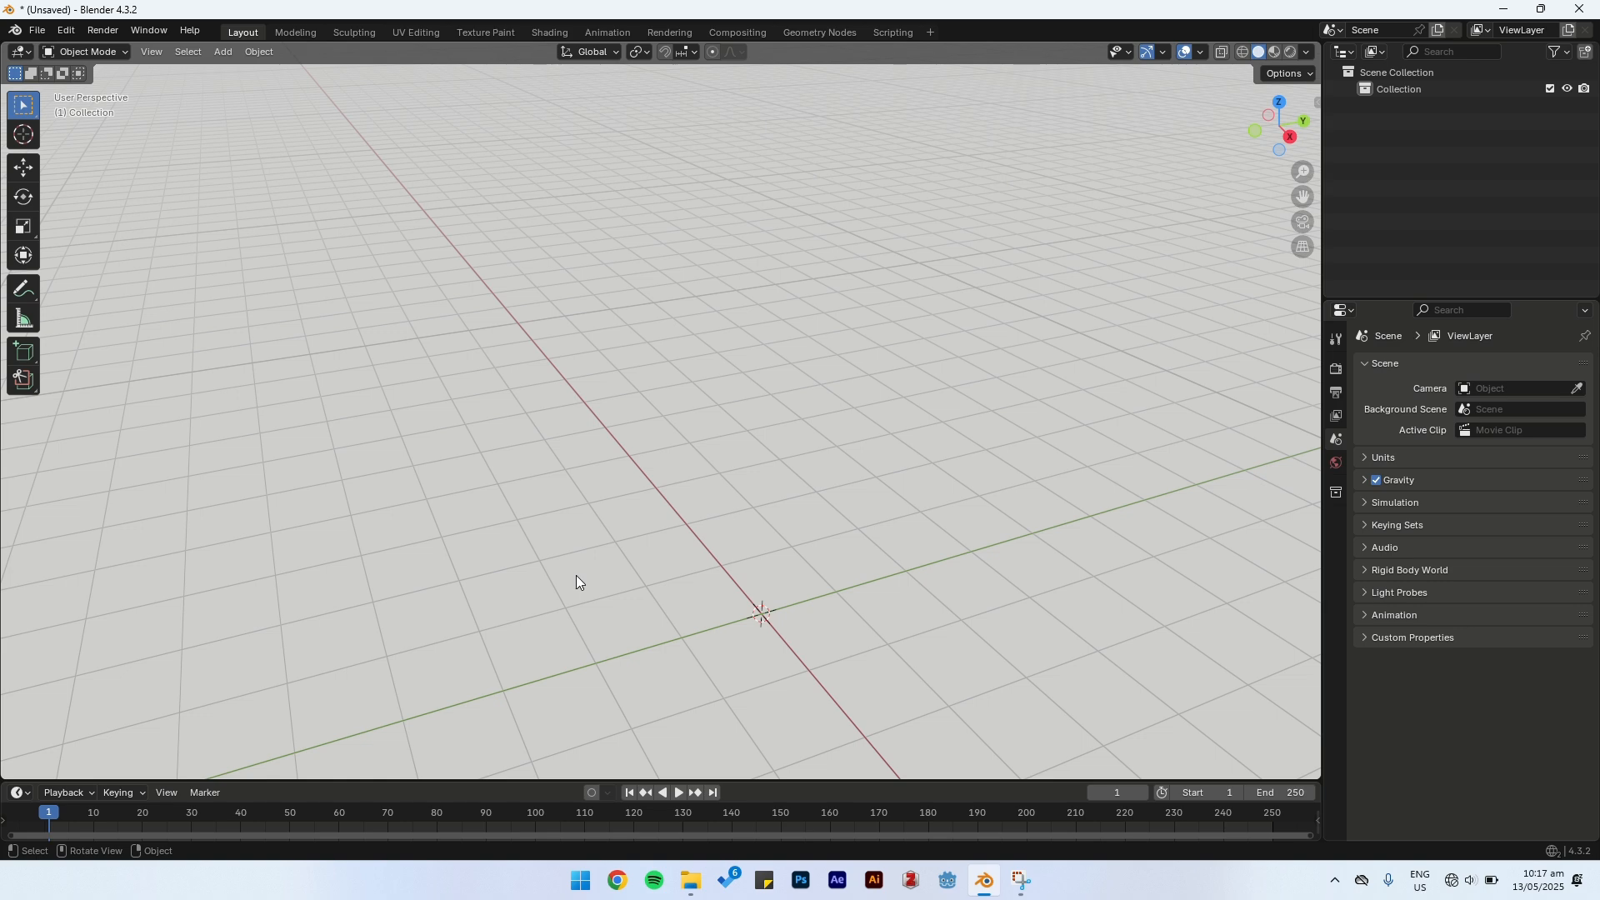
key(super)
text(c)
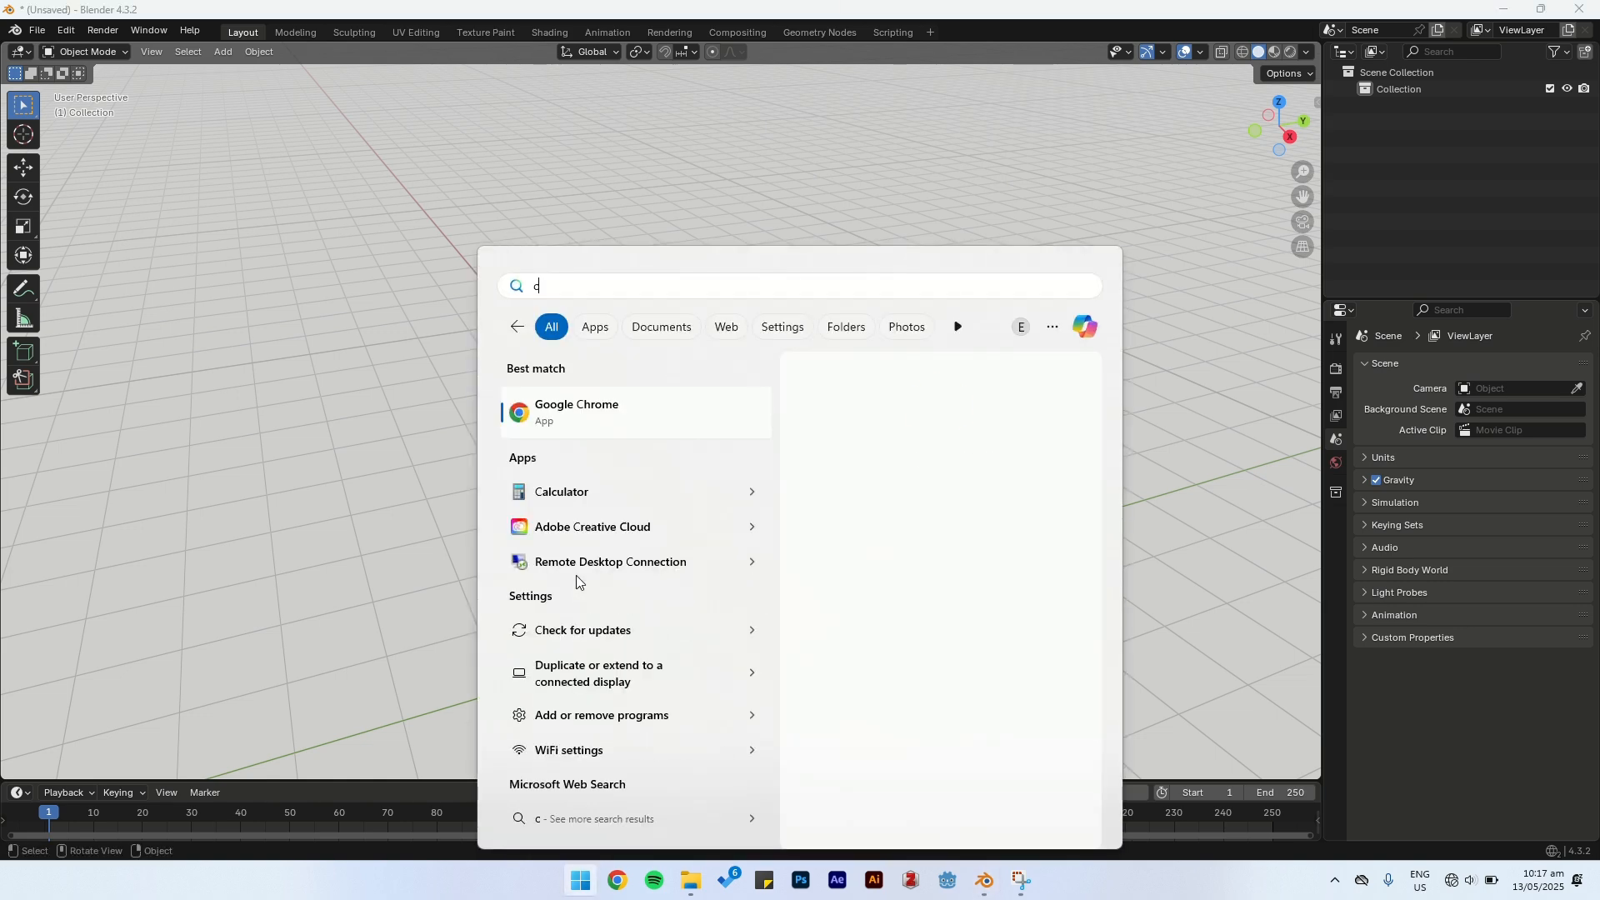
text(amera)
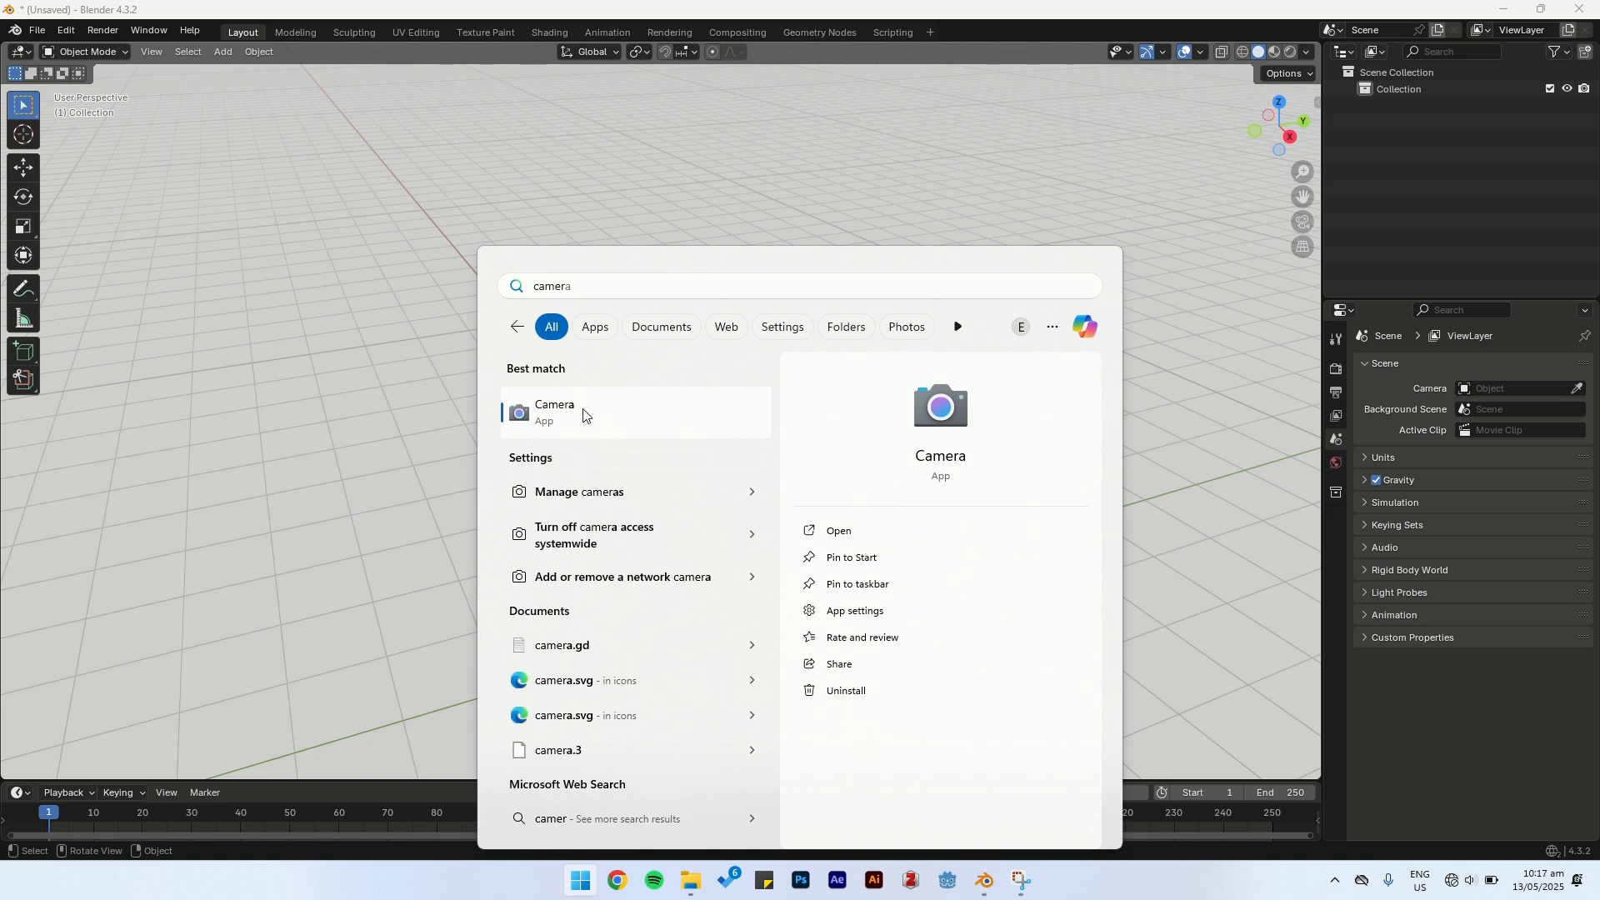
click(583, 414)
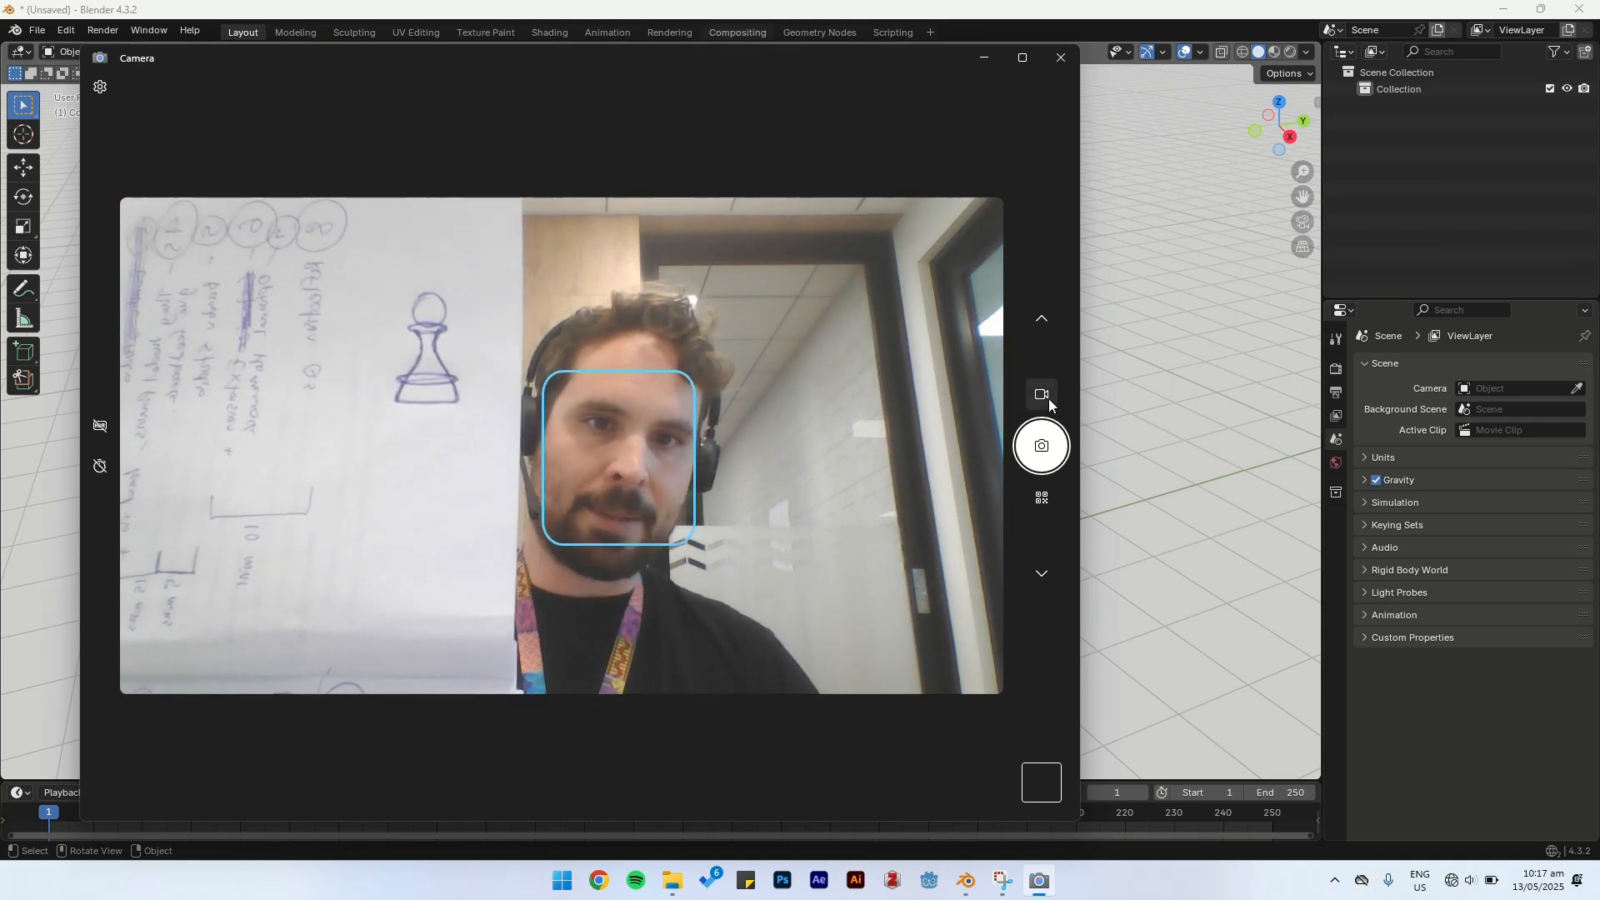
click(1049, 455)
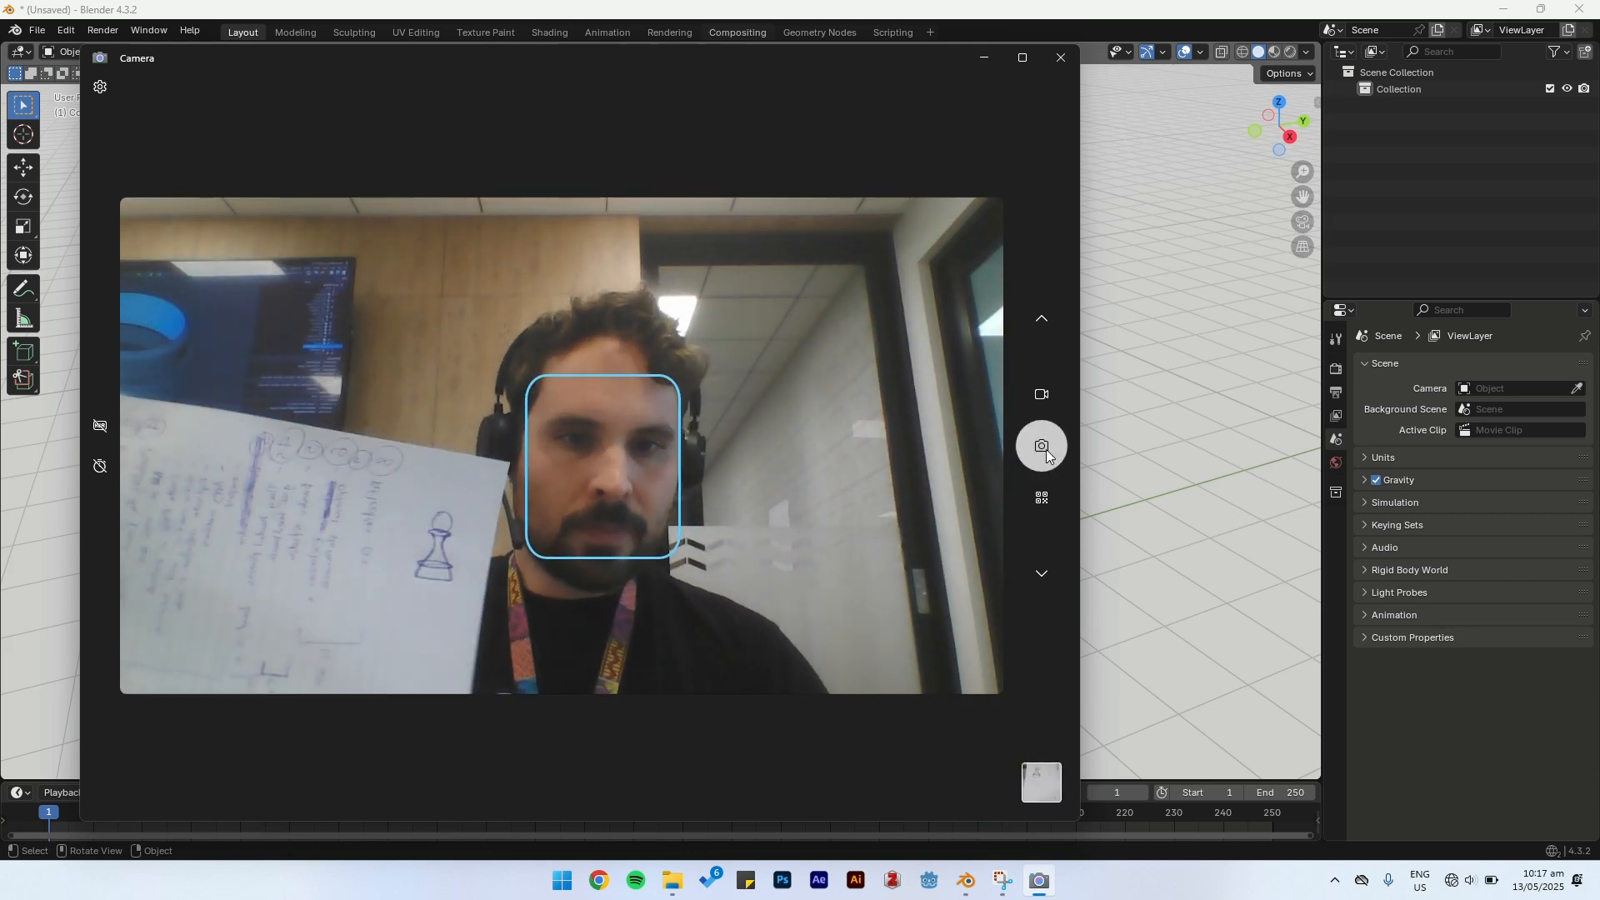
click(1040, 783)
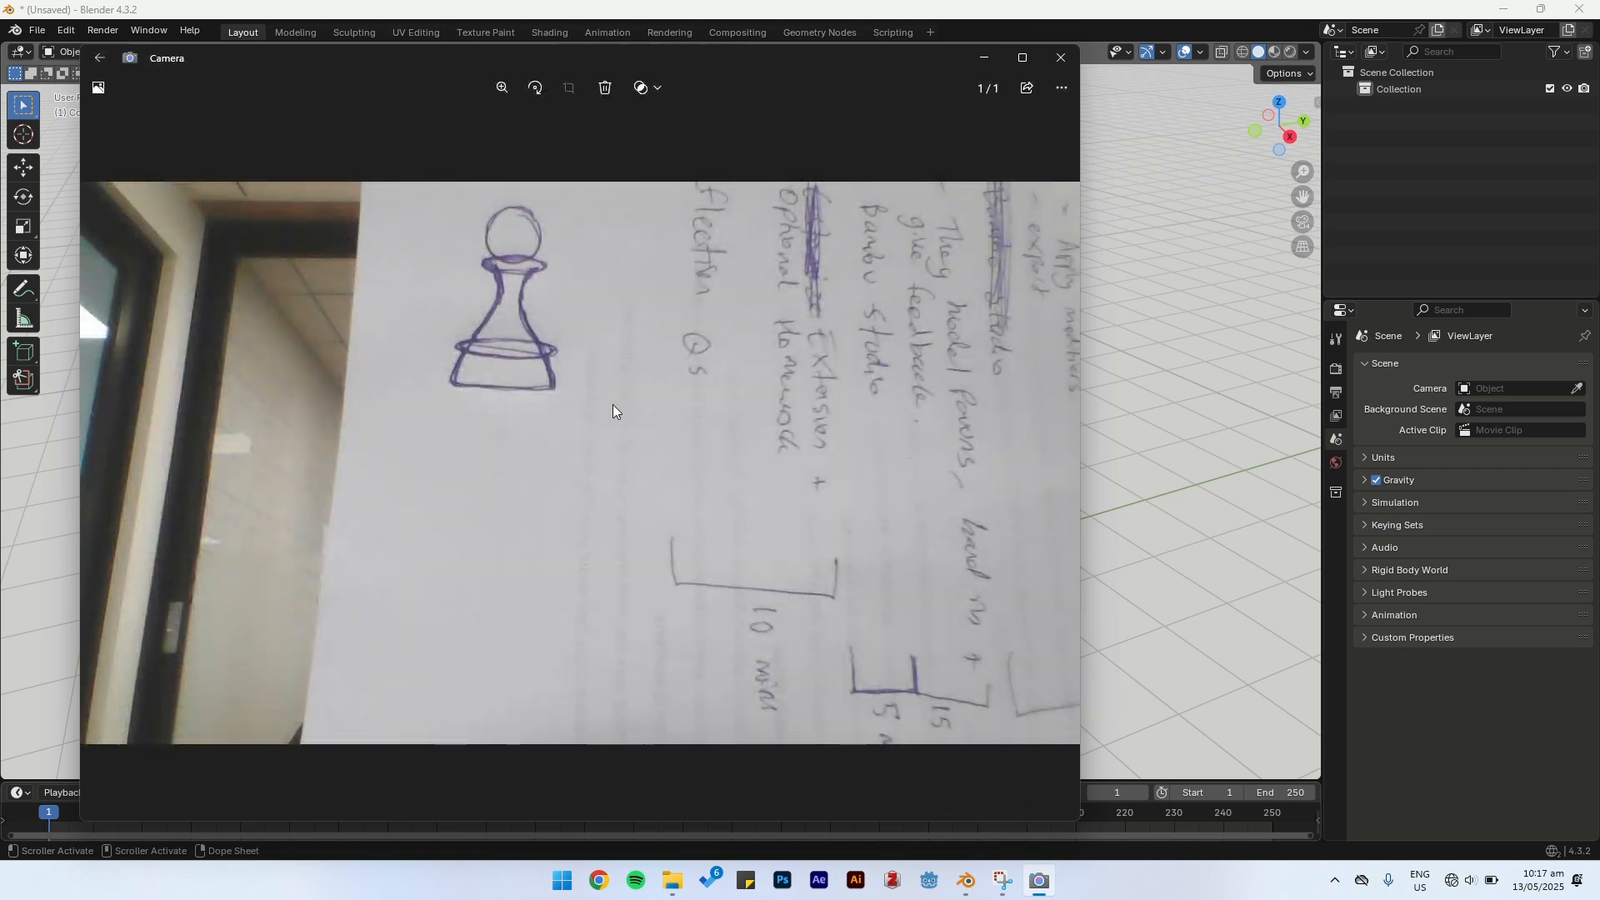
Step: Find the new pawn photo in the Camera Roll folder in File Explorer, check it, and leave only the folder window beside Blender
click(673, 881)
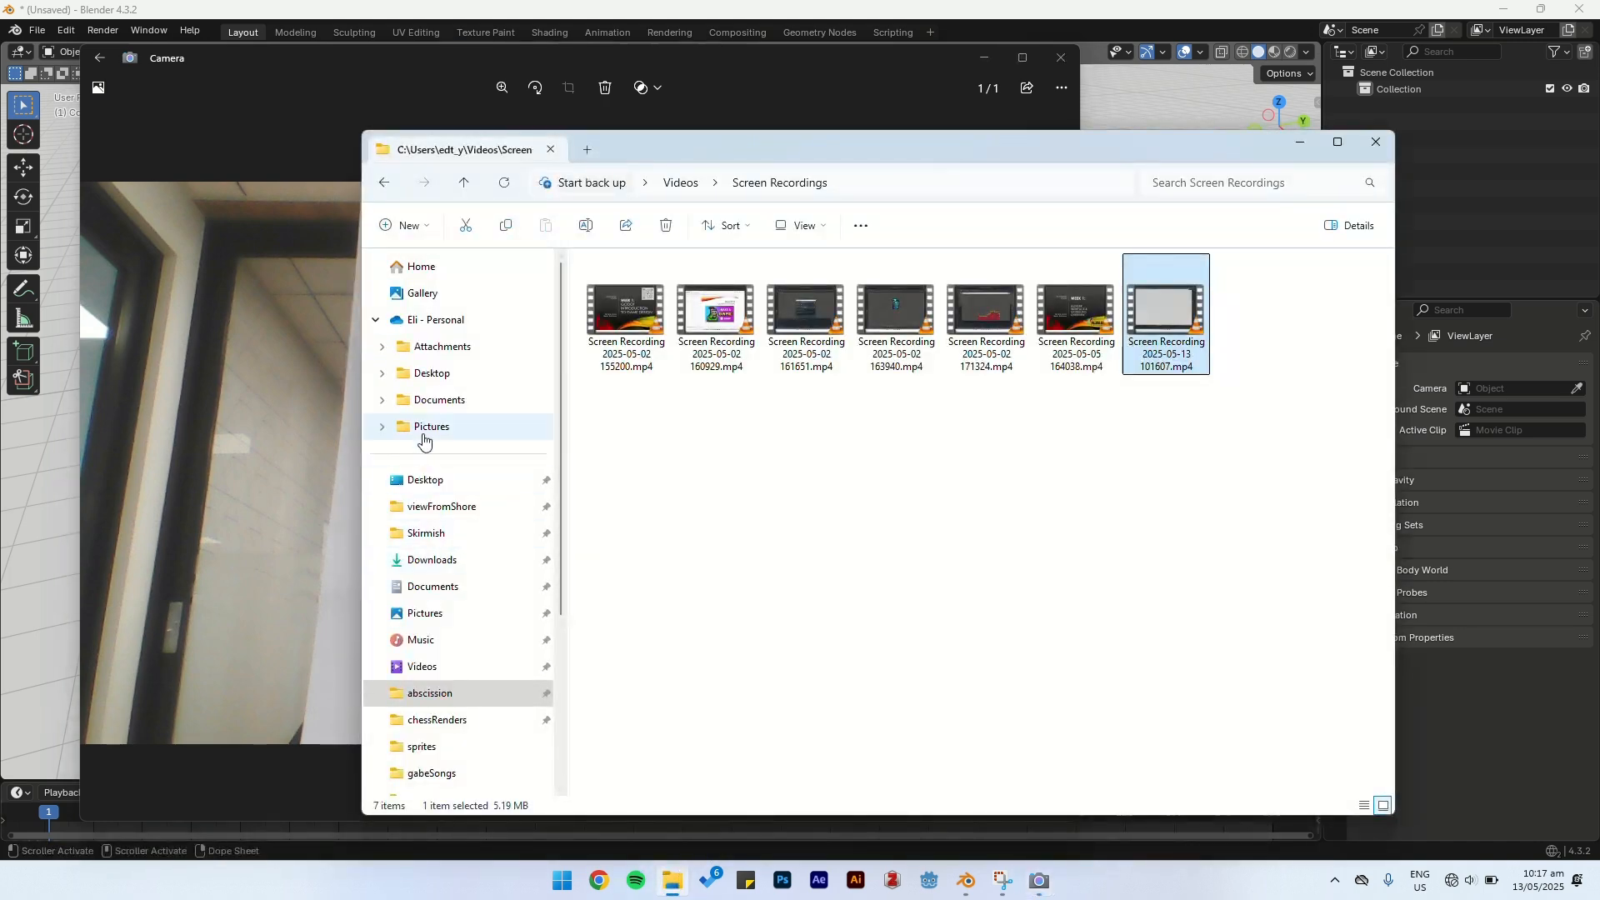
click(424, 616)
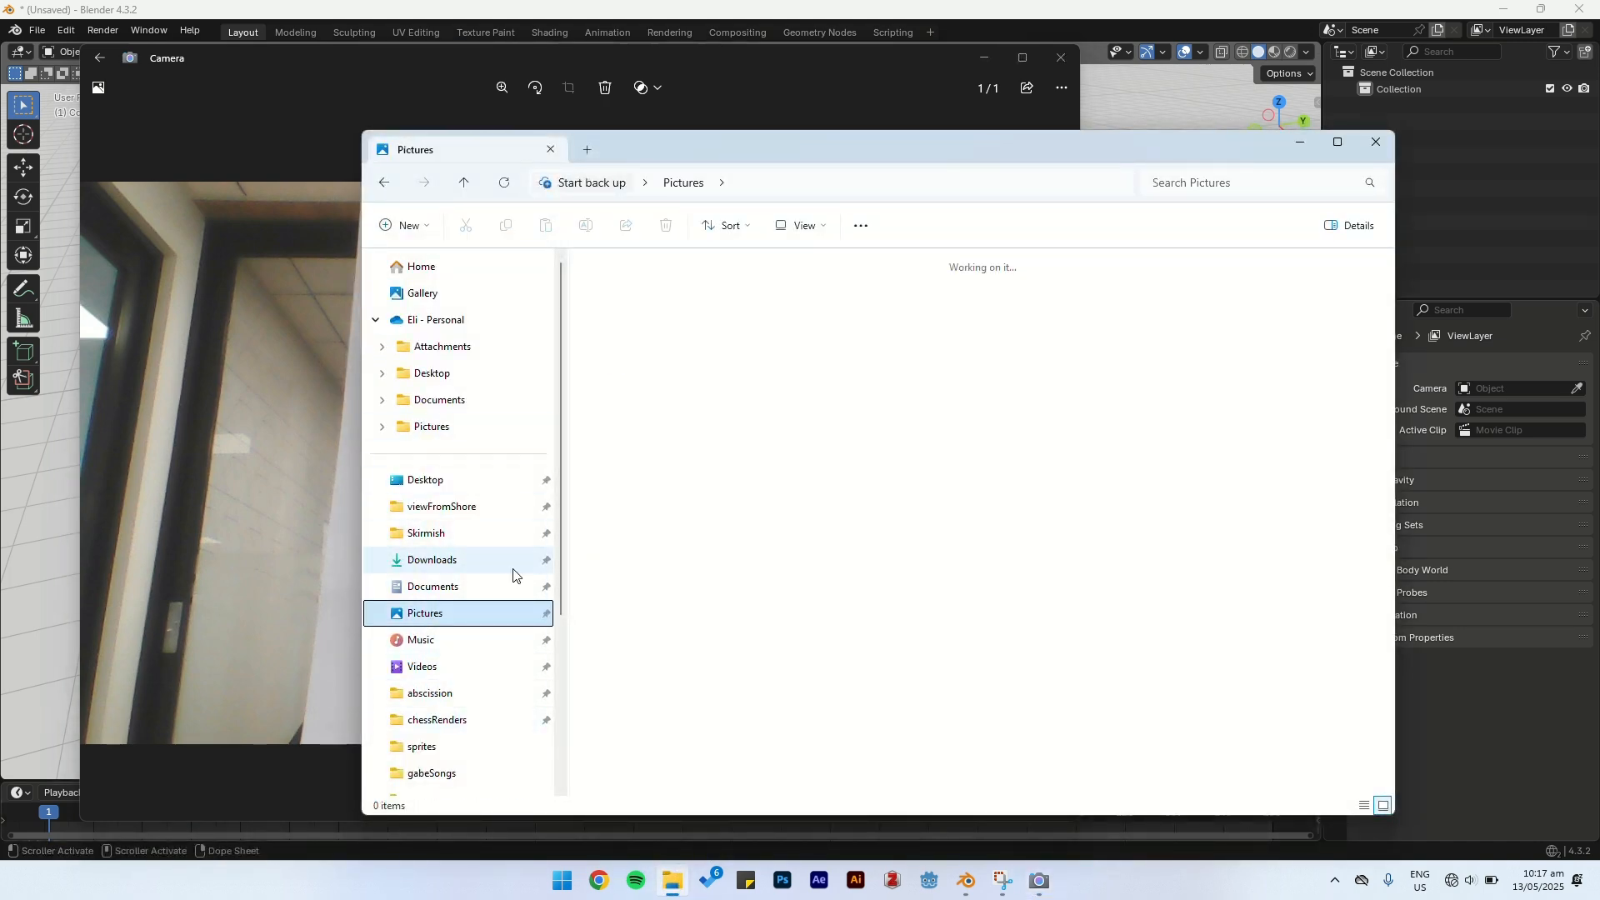
drag(728, 533, 763, 550)
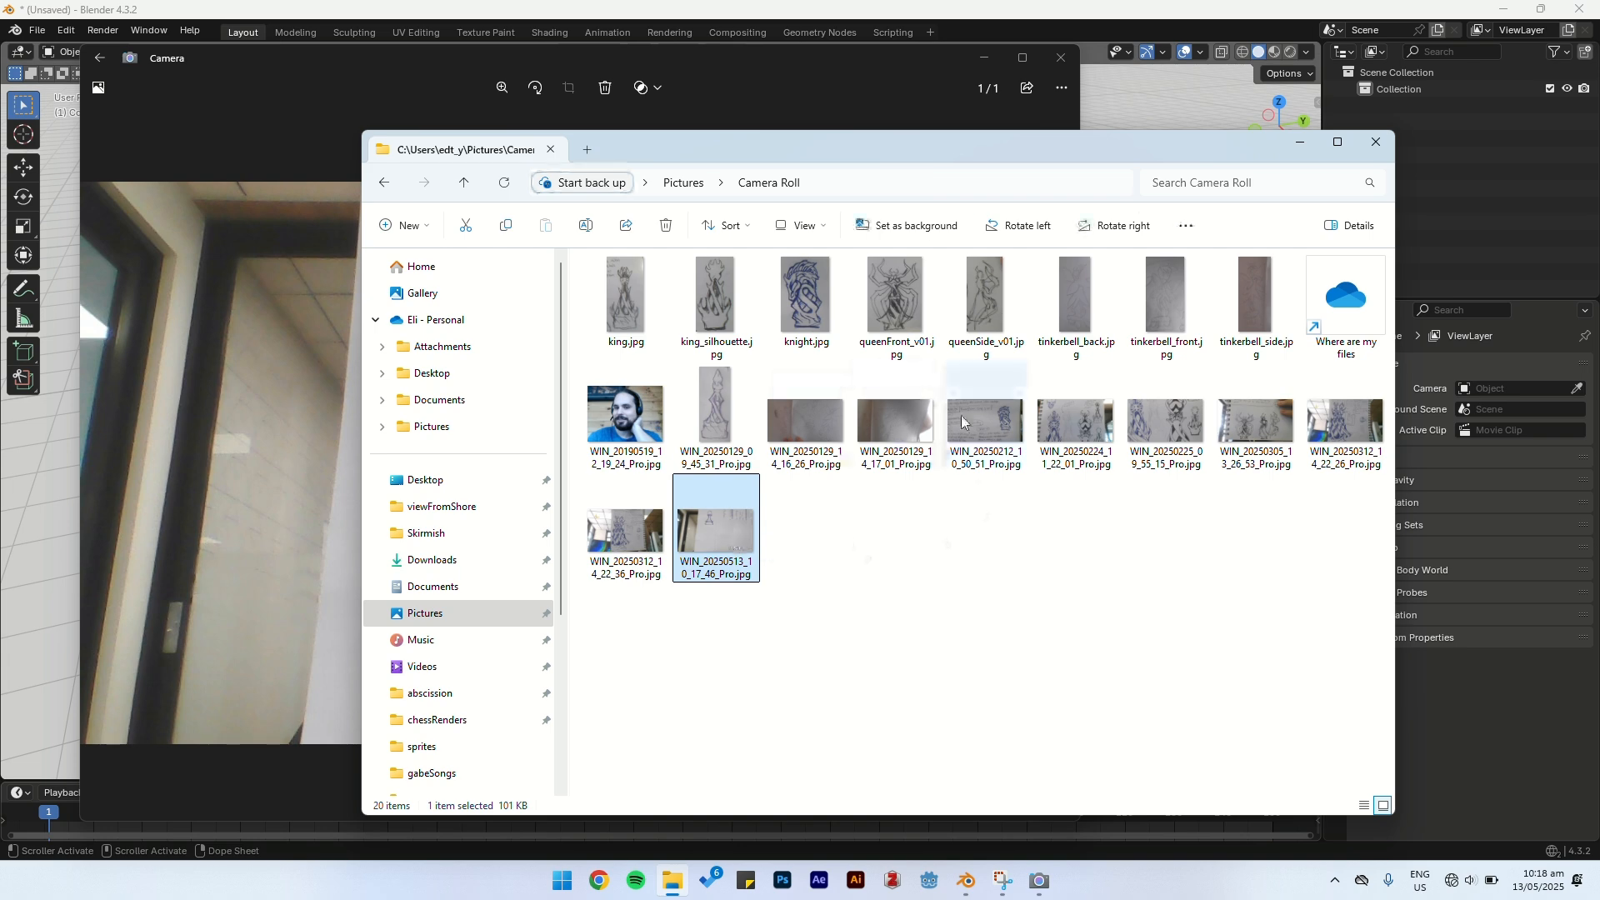
double_click(725, 533)
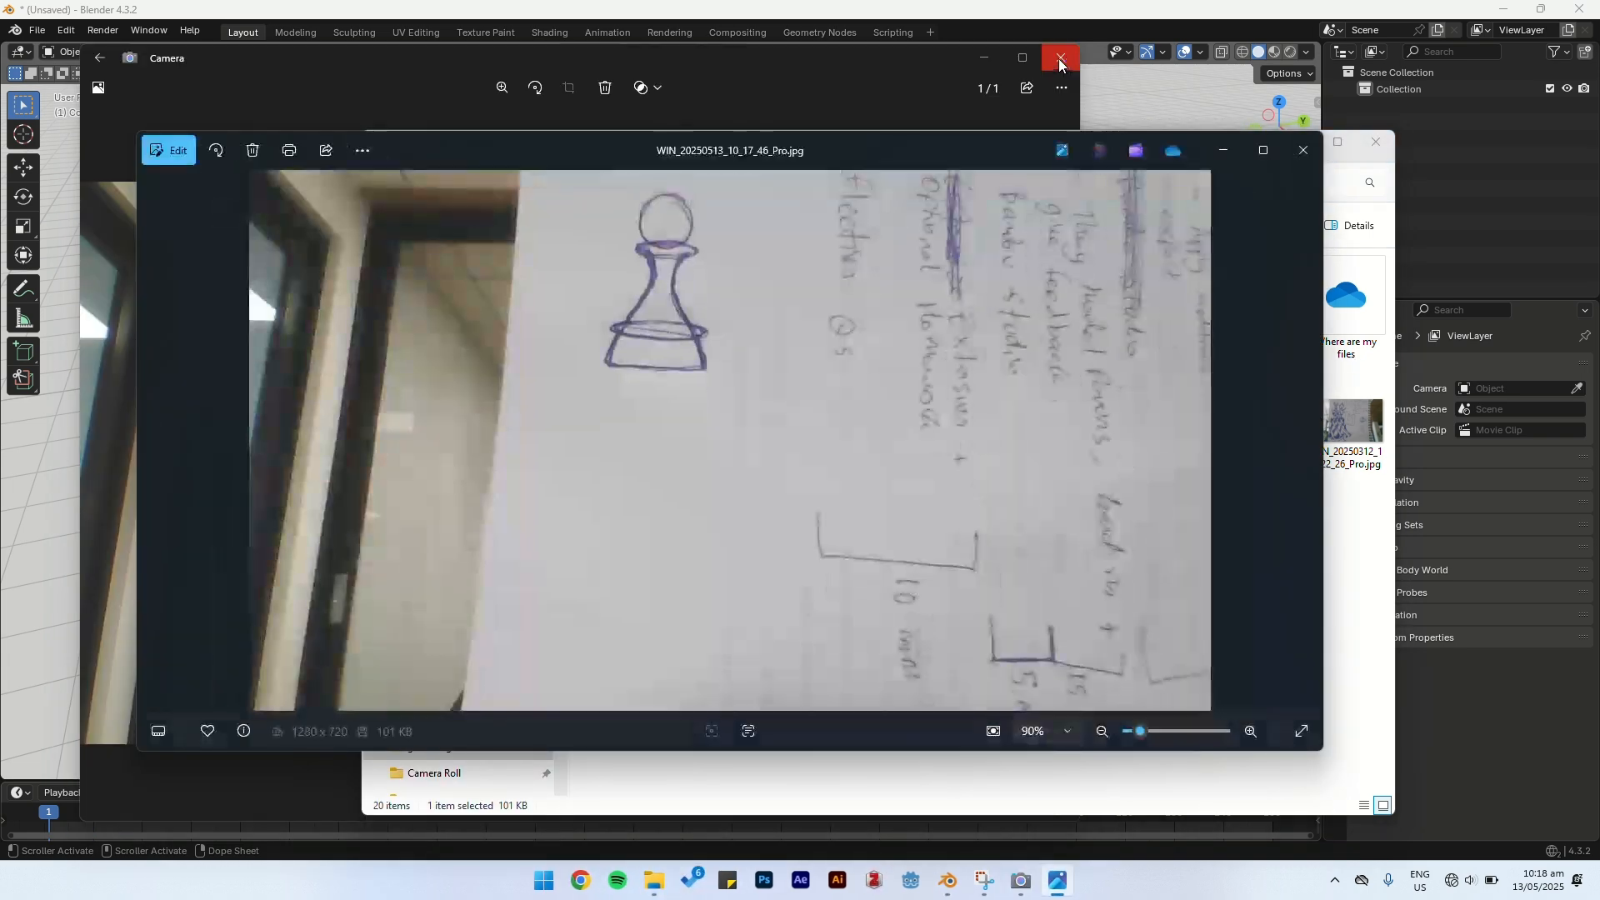
click(1060, 59)
drag(920, 162, 946, 291)
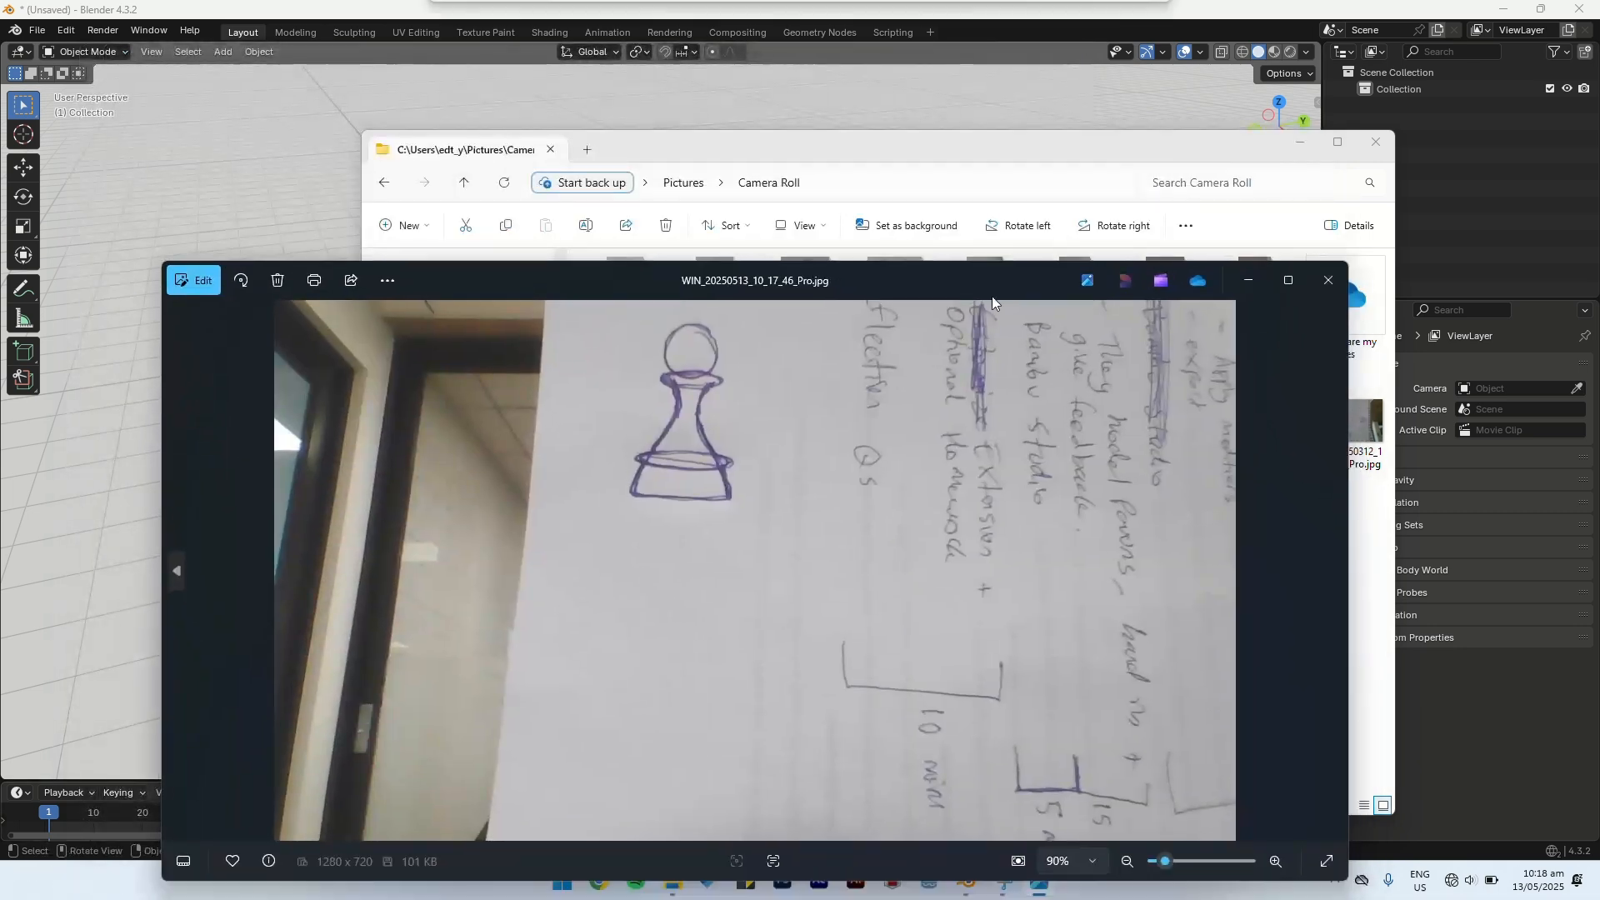
click(1336, 277)
drag(1002, 147, 1266, 115)
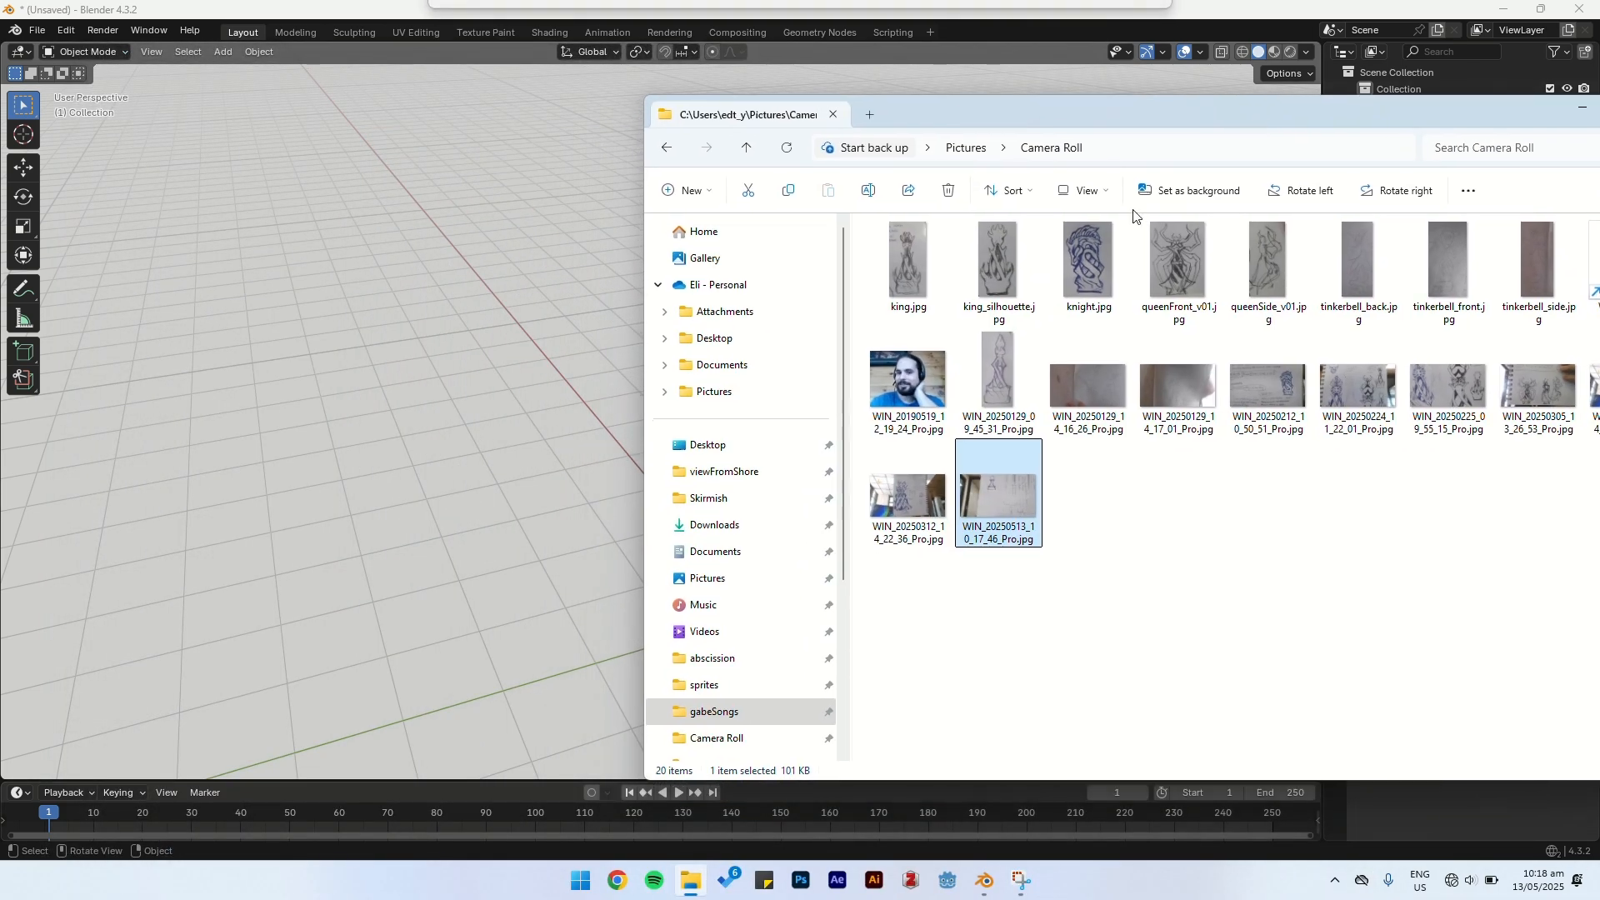
Step: Try adding the pawn photo to the scene from the angled perspective view, and delete the image
drag(1017, 494, 540, 405)
click(496, 632)
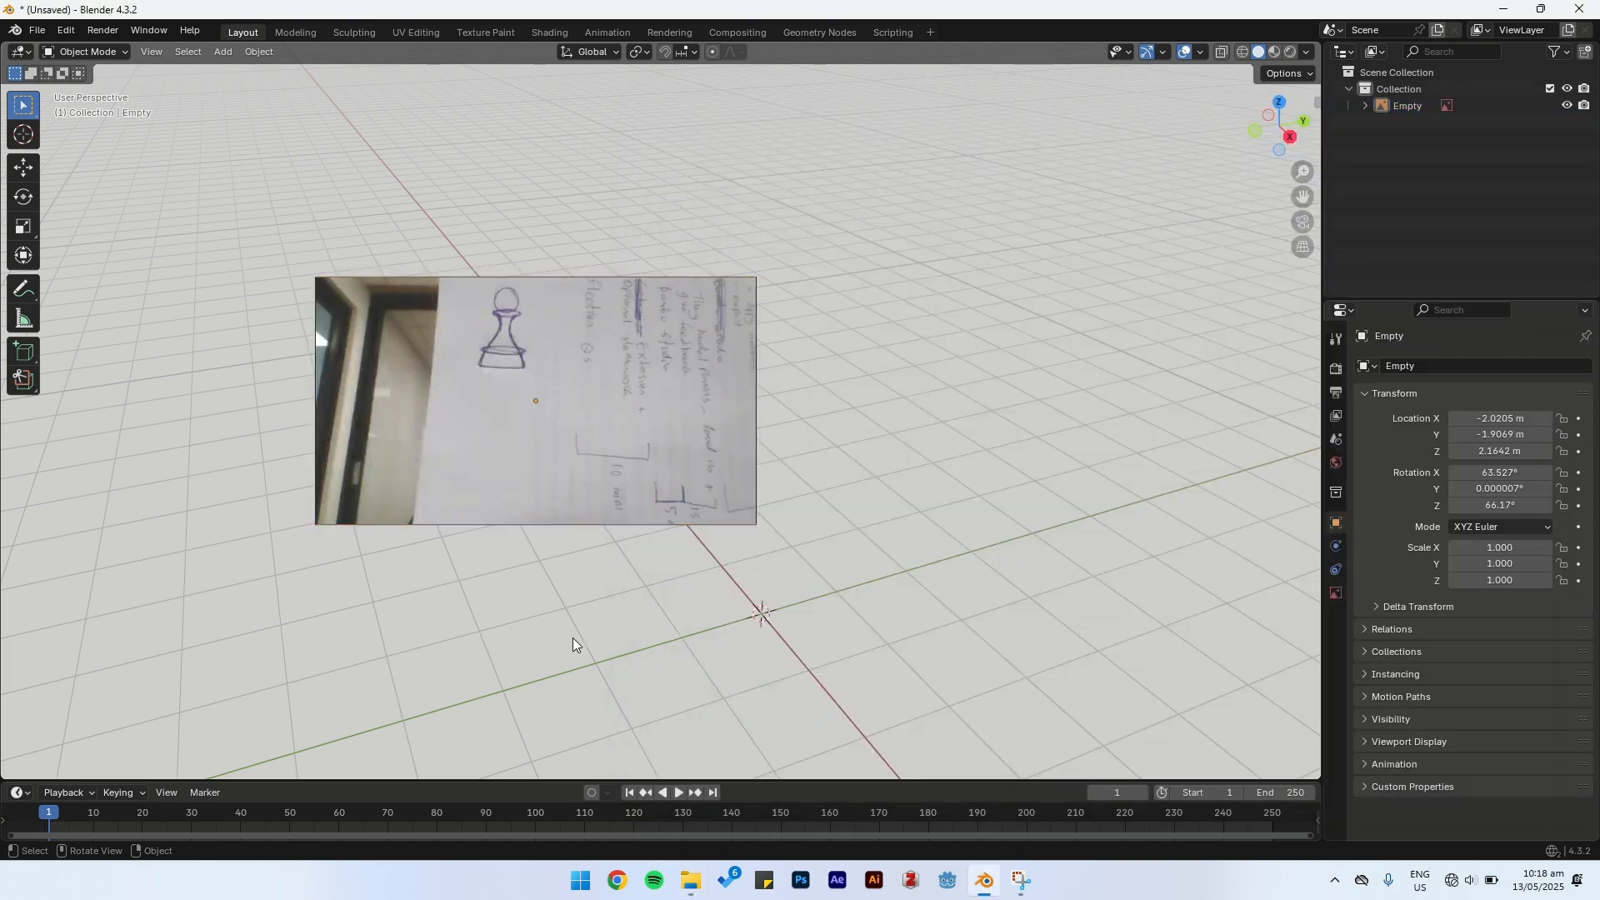
middle_drag(525, 633, 632, 404)
click(592, 408)
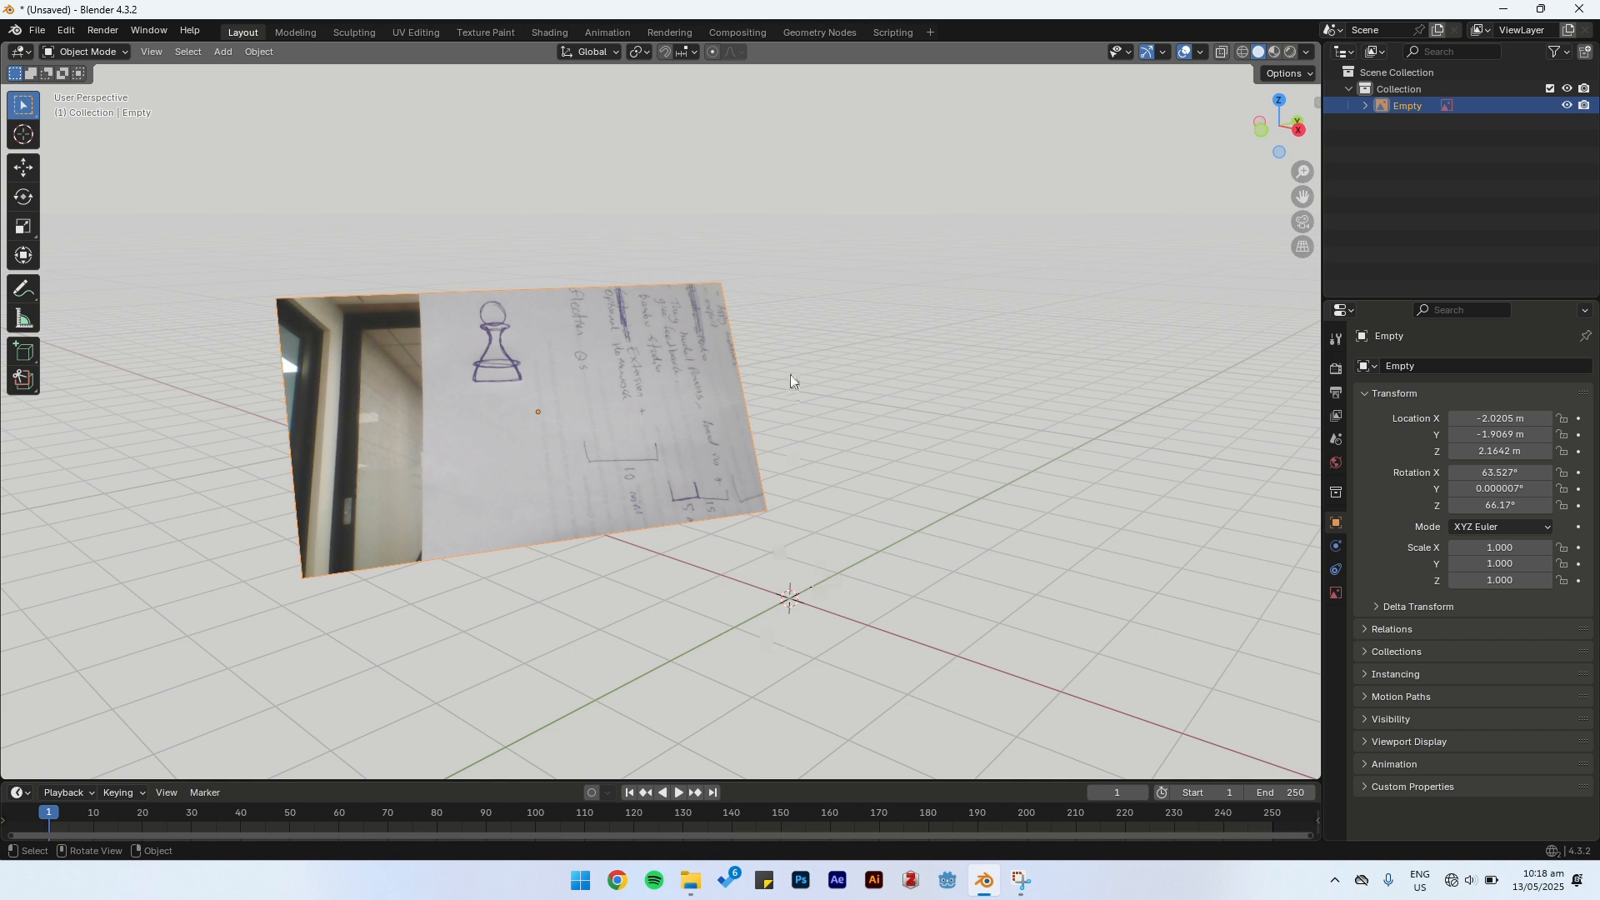
key(Delete)
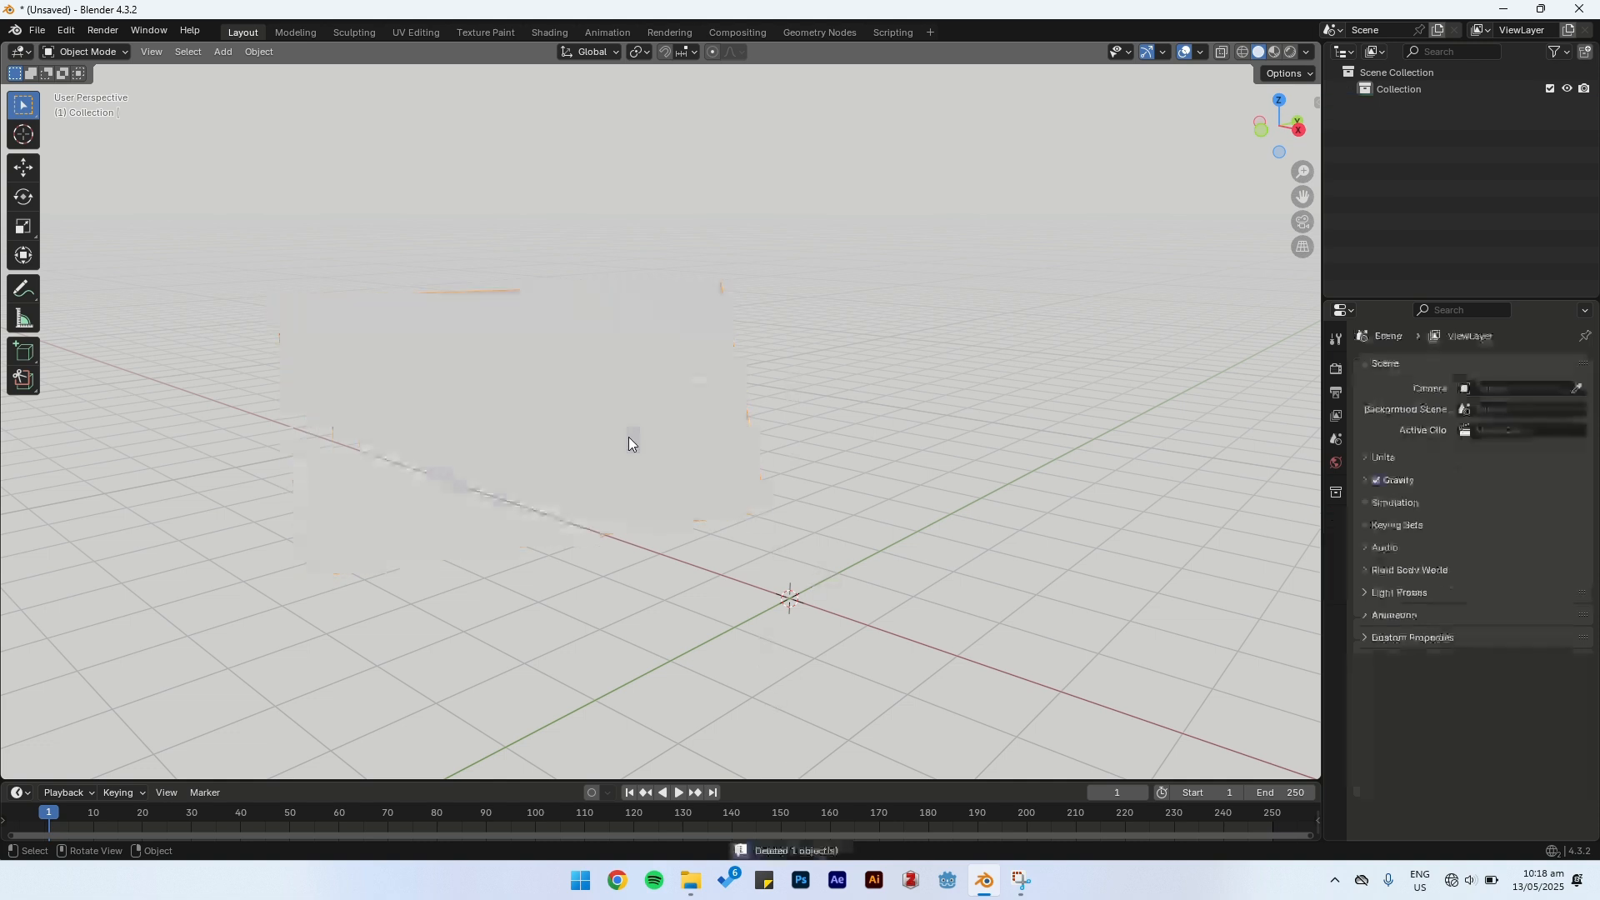
Step: In the right orthographic view, add WIN_20250513_10_17_46_Pro.jpg from the Camera Roll folder as a reference image
key(KP_3)
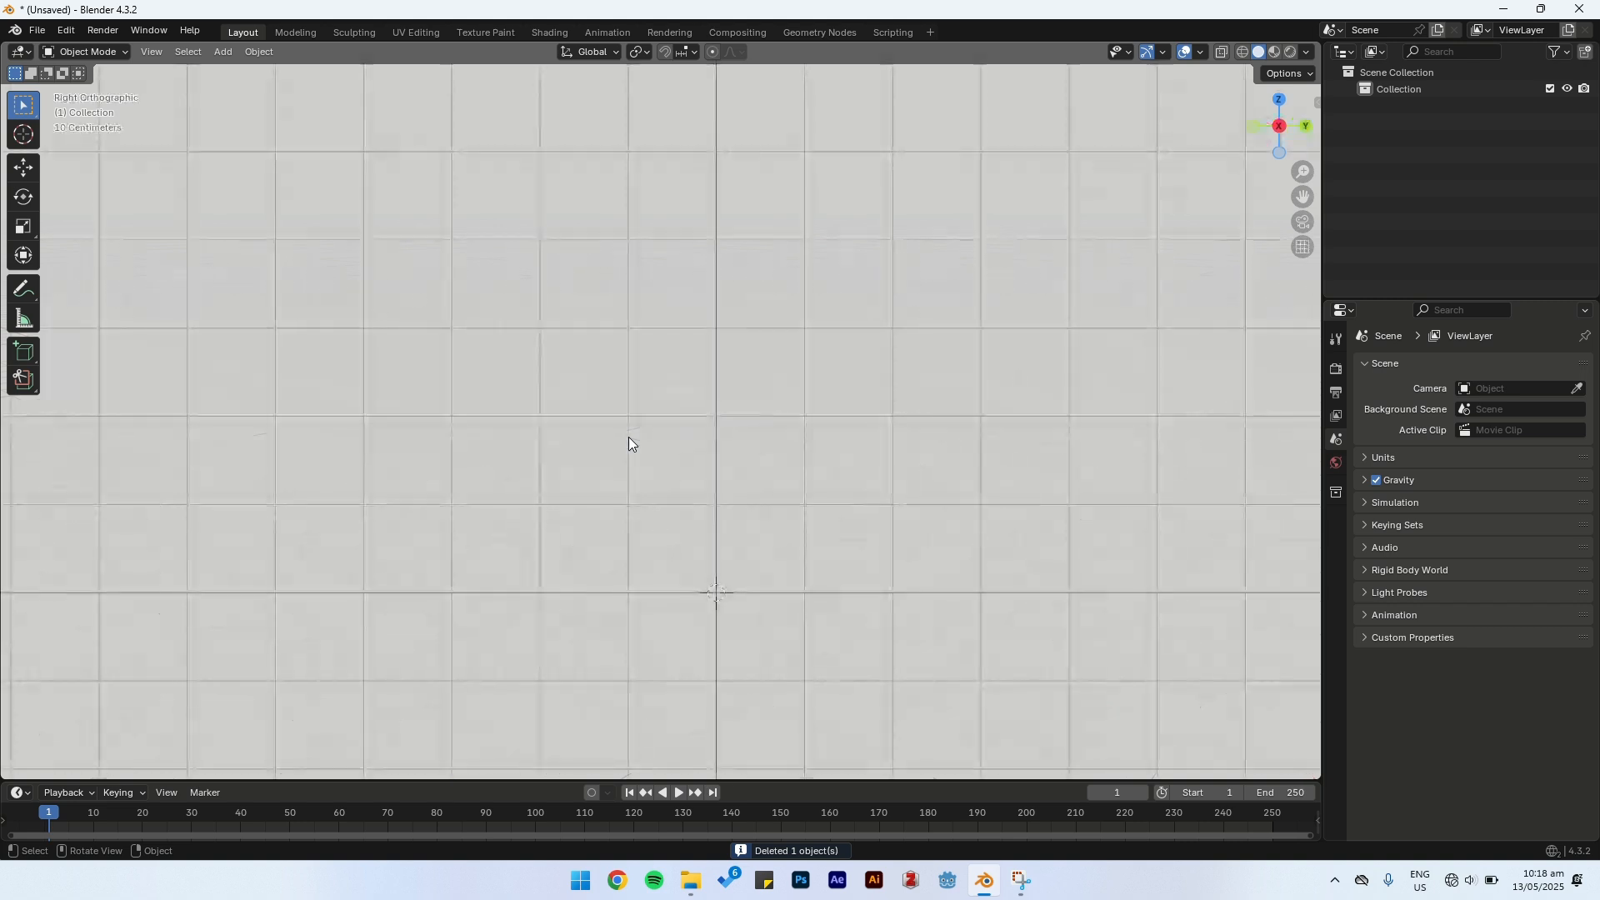
click(690, 881)
drag(993, 502, 547, 478)
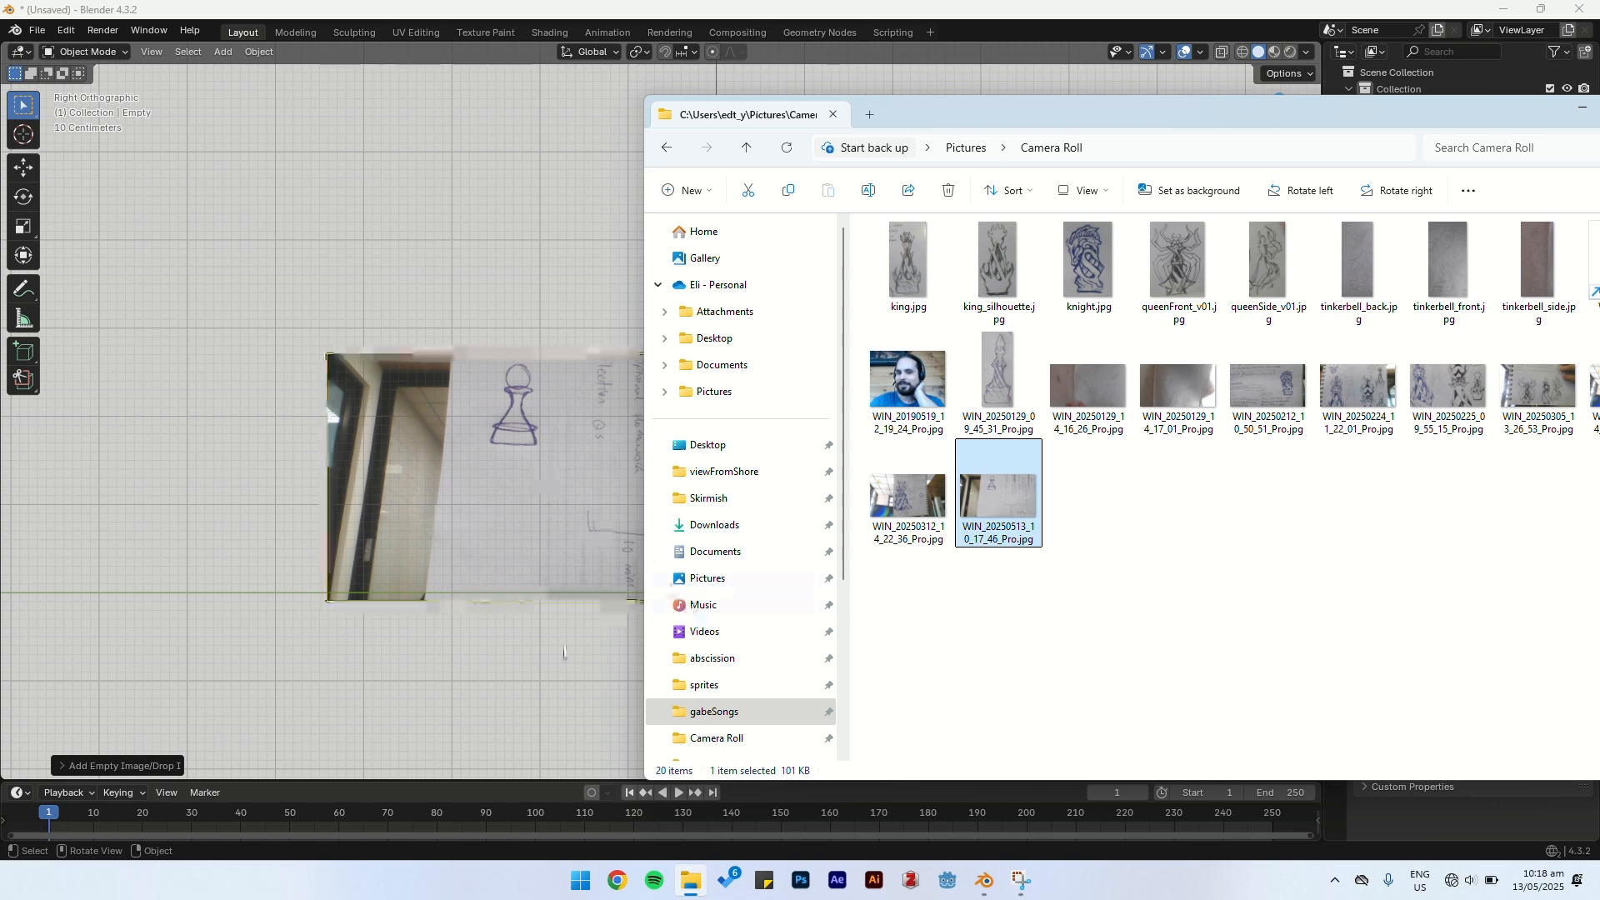
Step: Move the reference image to about Y 0.33 m, Z -0.38 m so the sketched pawn's base is centred on the world origin
key(g)
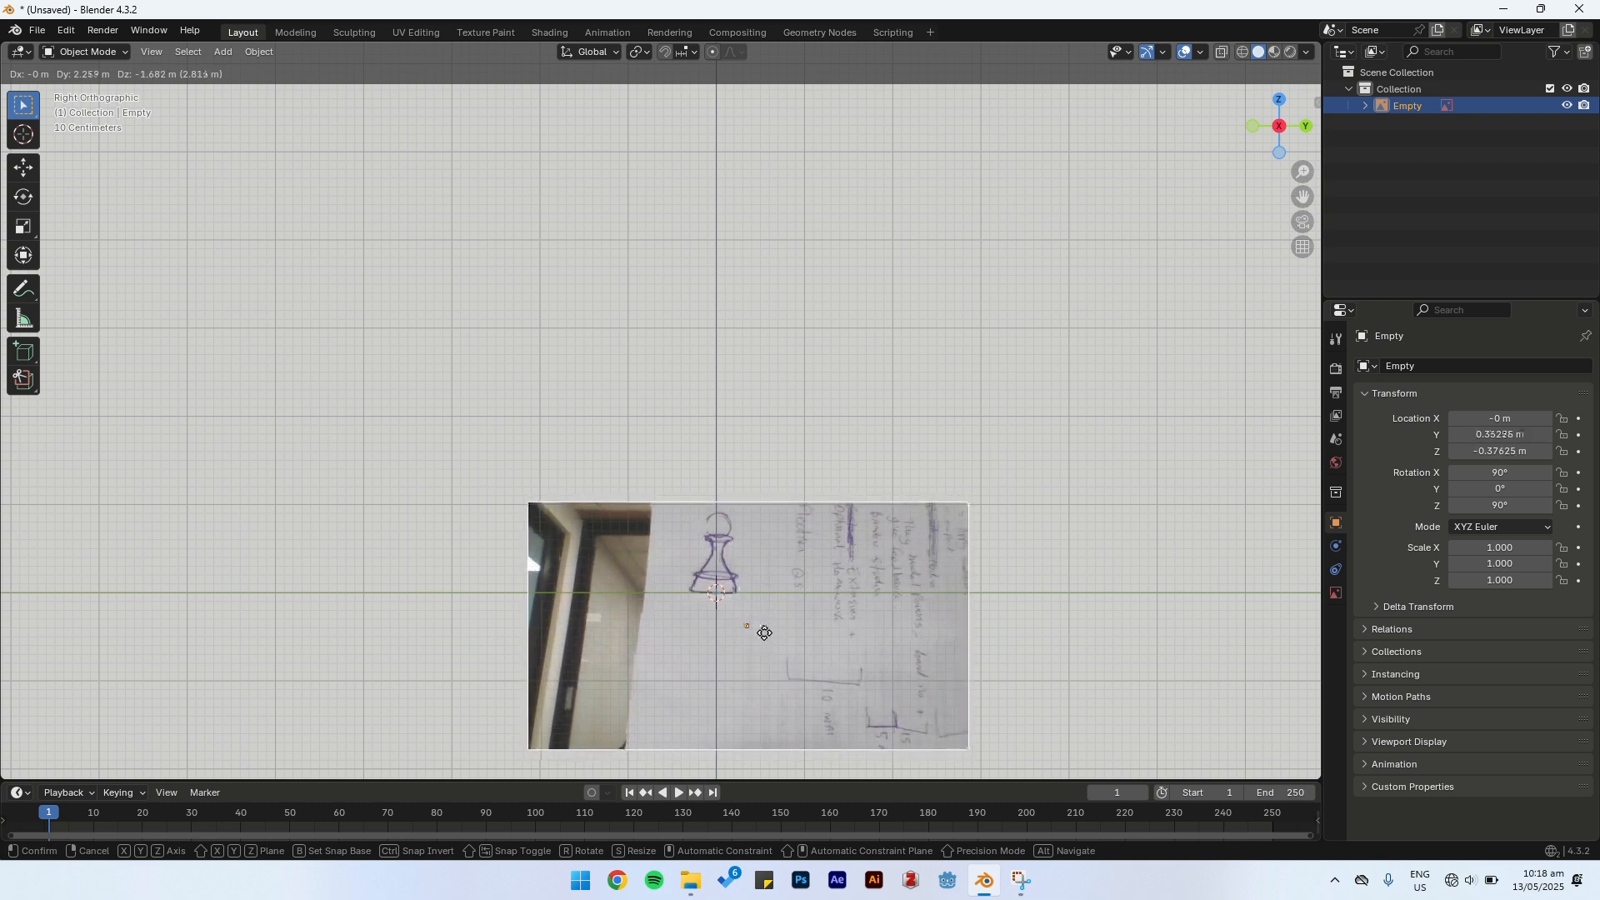
click(759, 629)
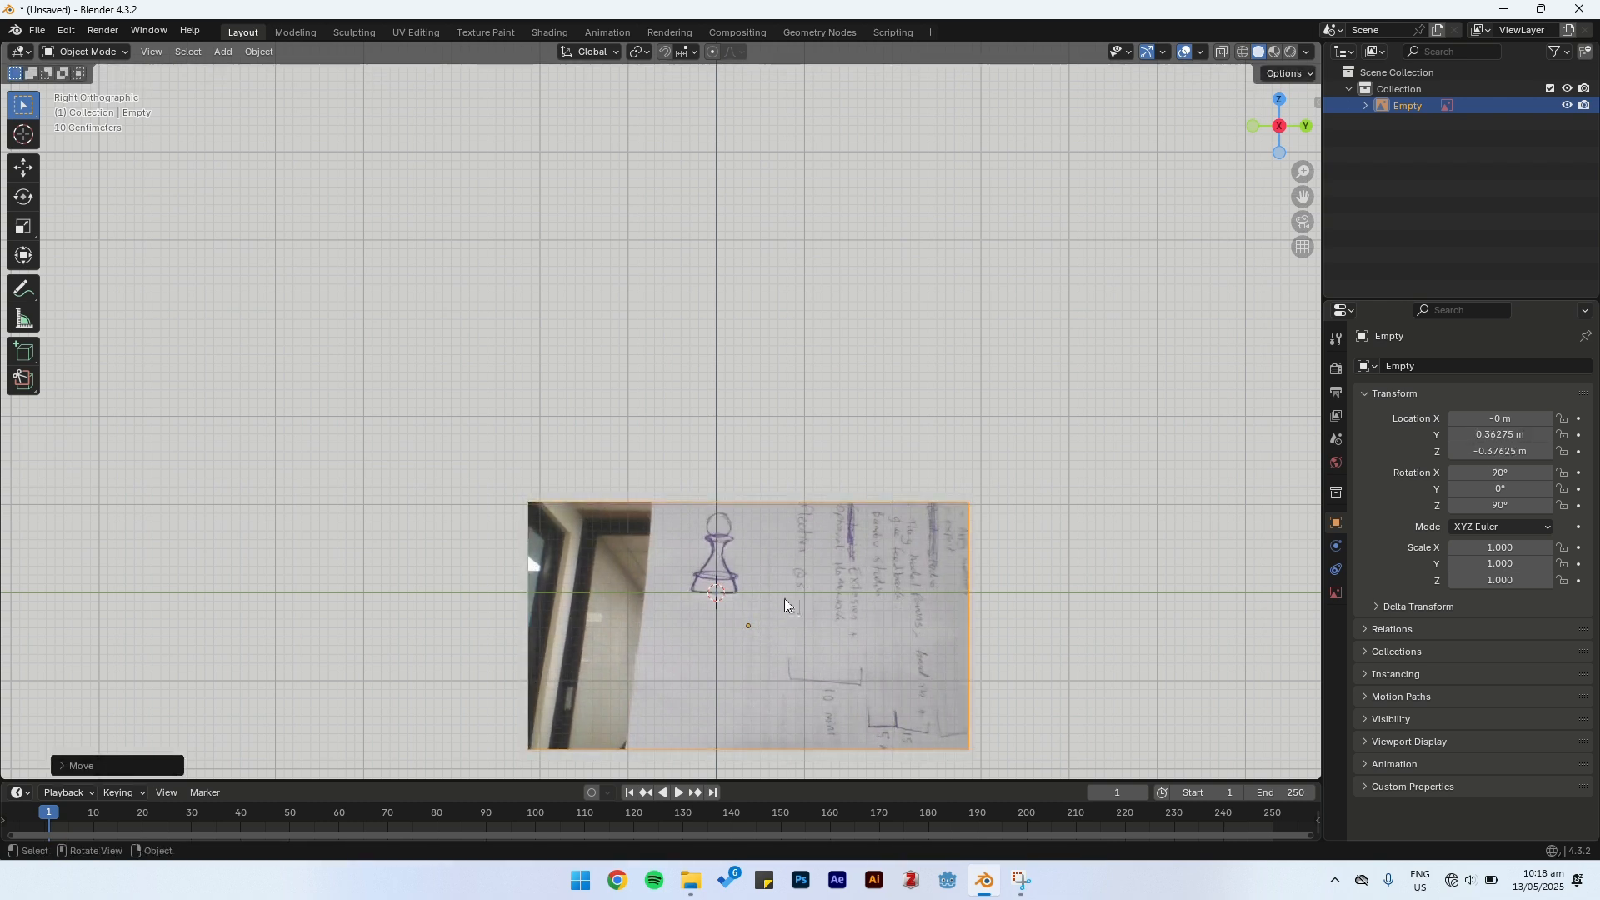
key(g)
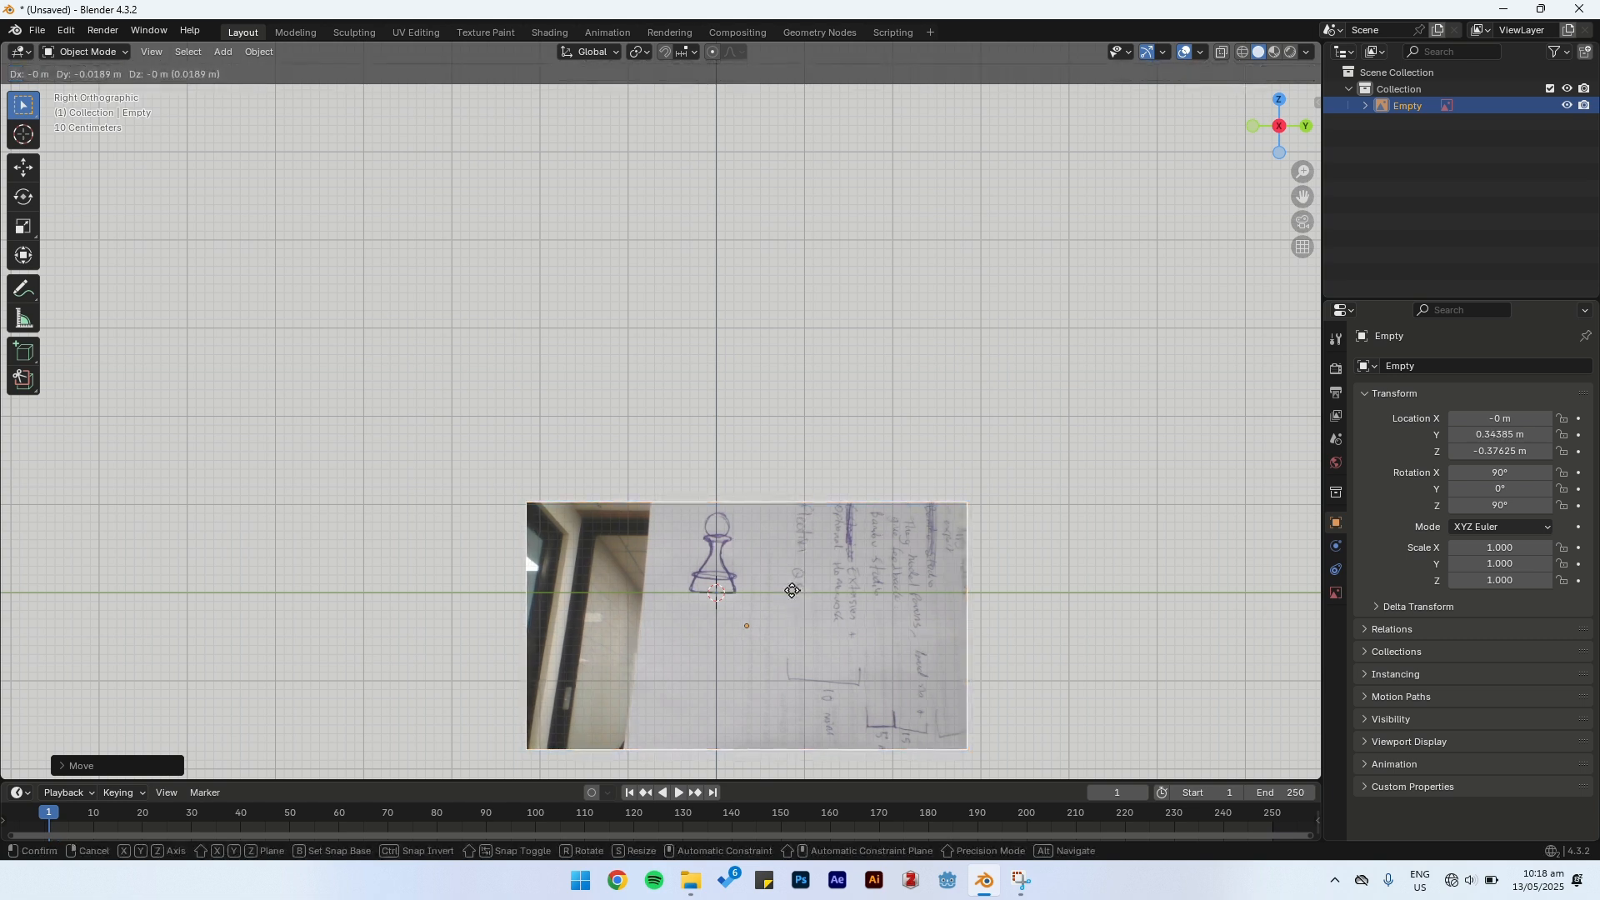
click(785, 588)
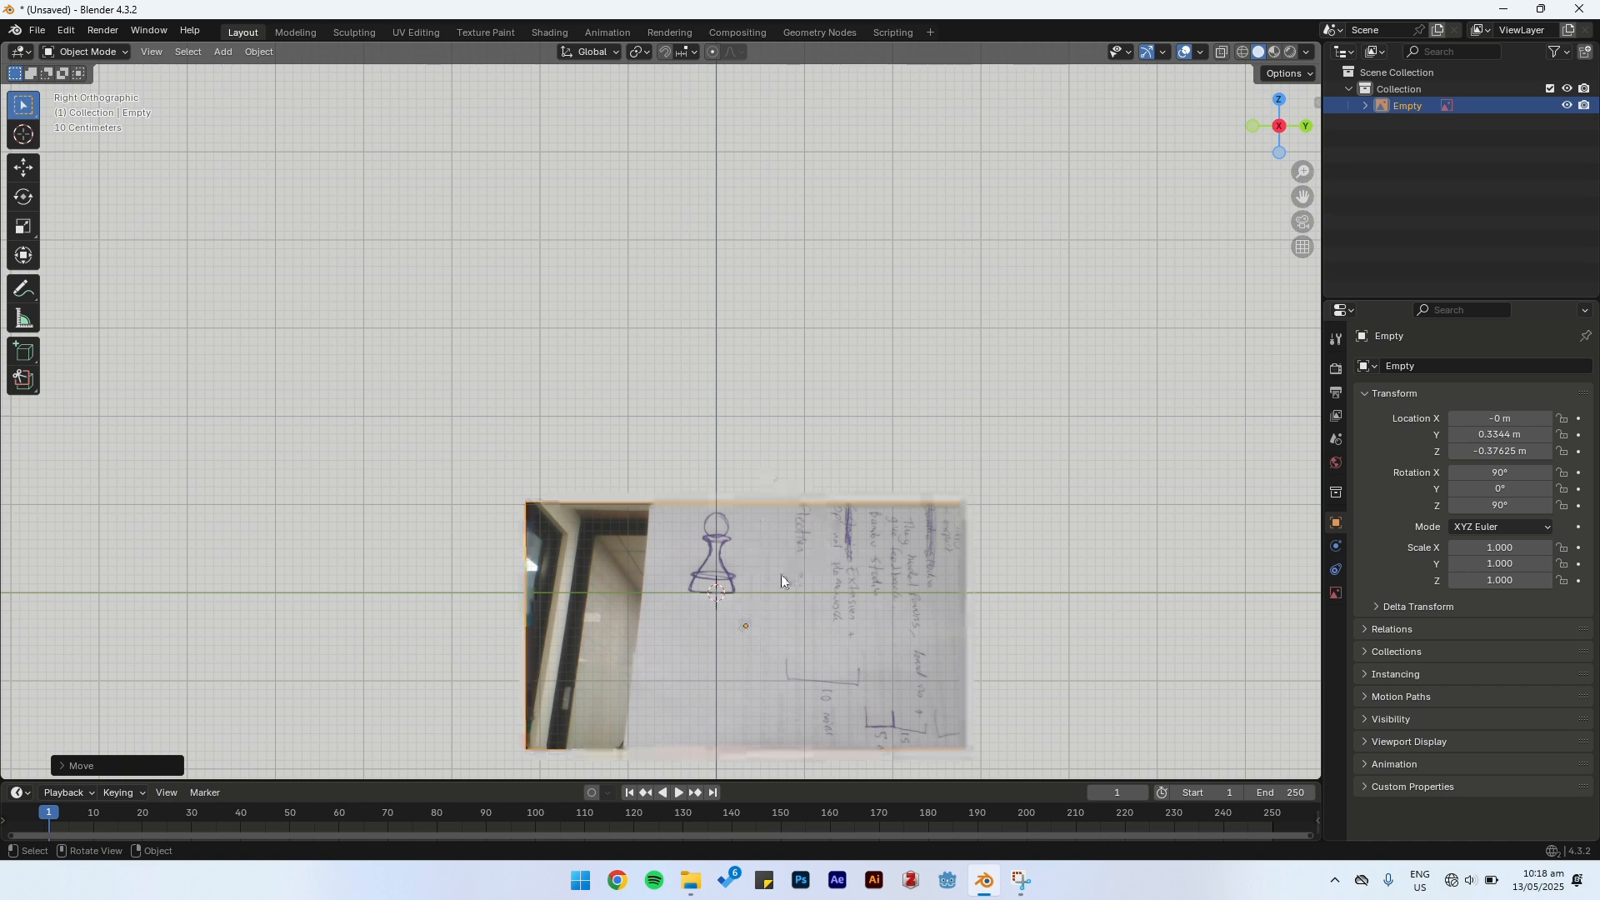
shift+middle_drag(781, 573, 781, 506)
scroll(781, 507, up, 6)
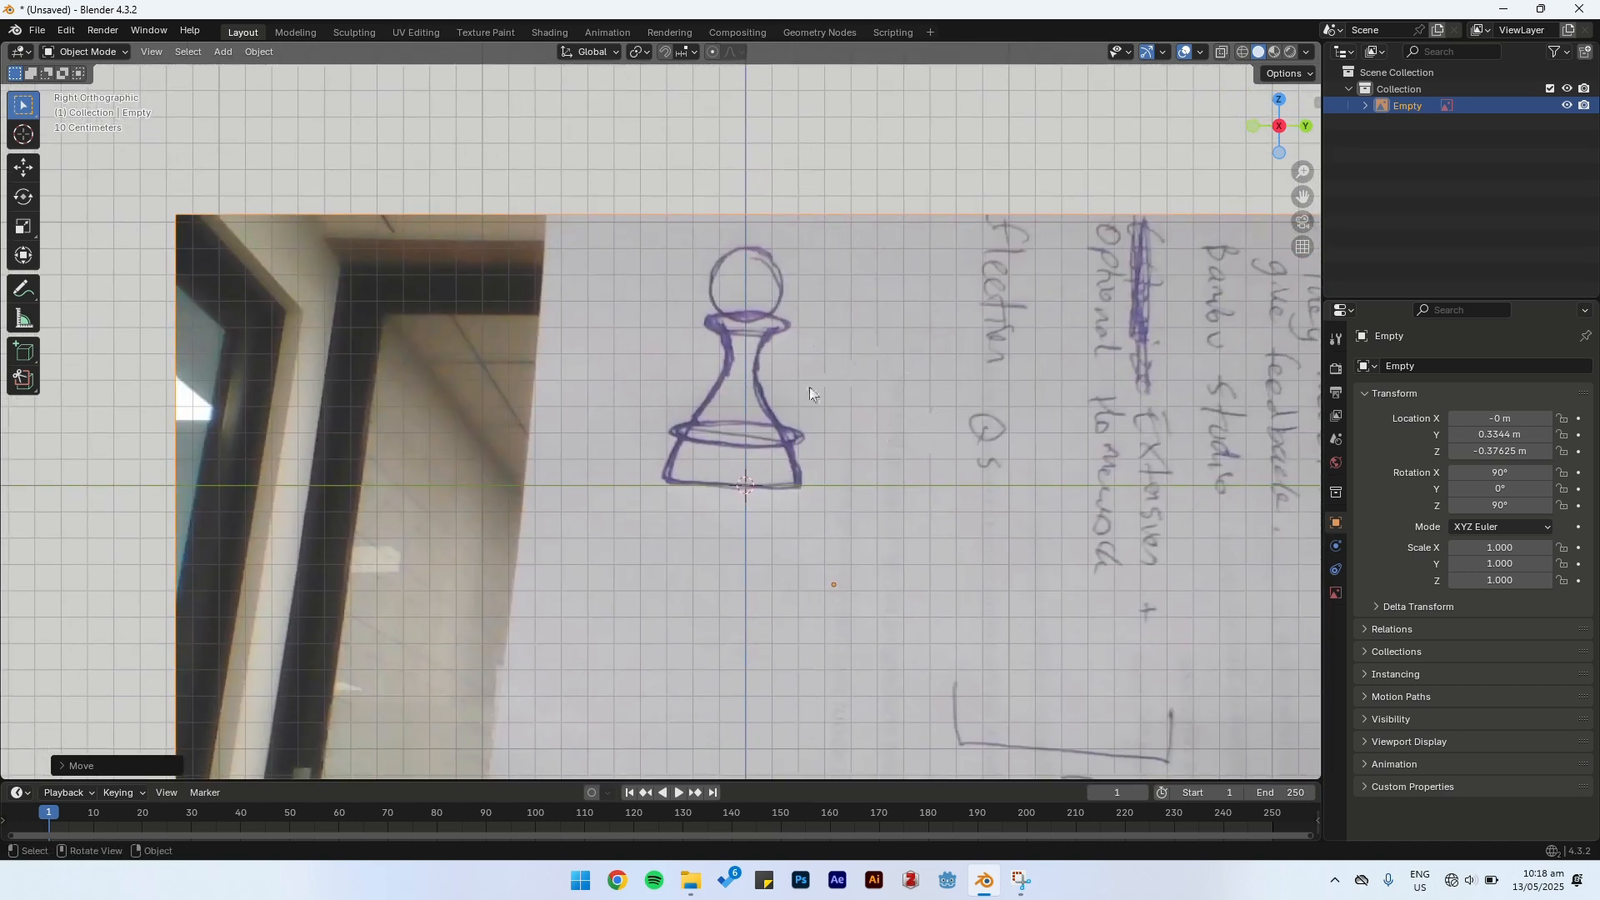
scroll(644, 324, down, 4)
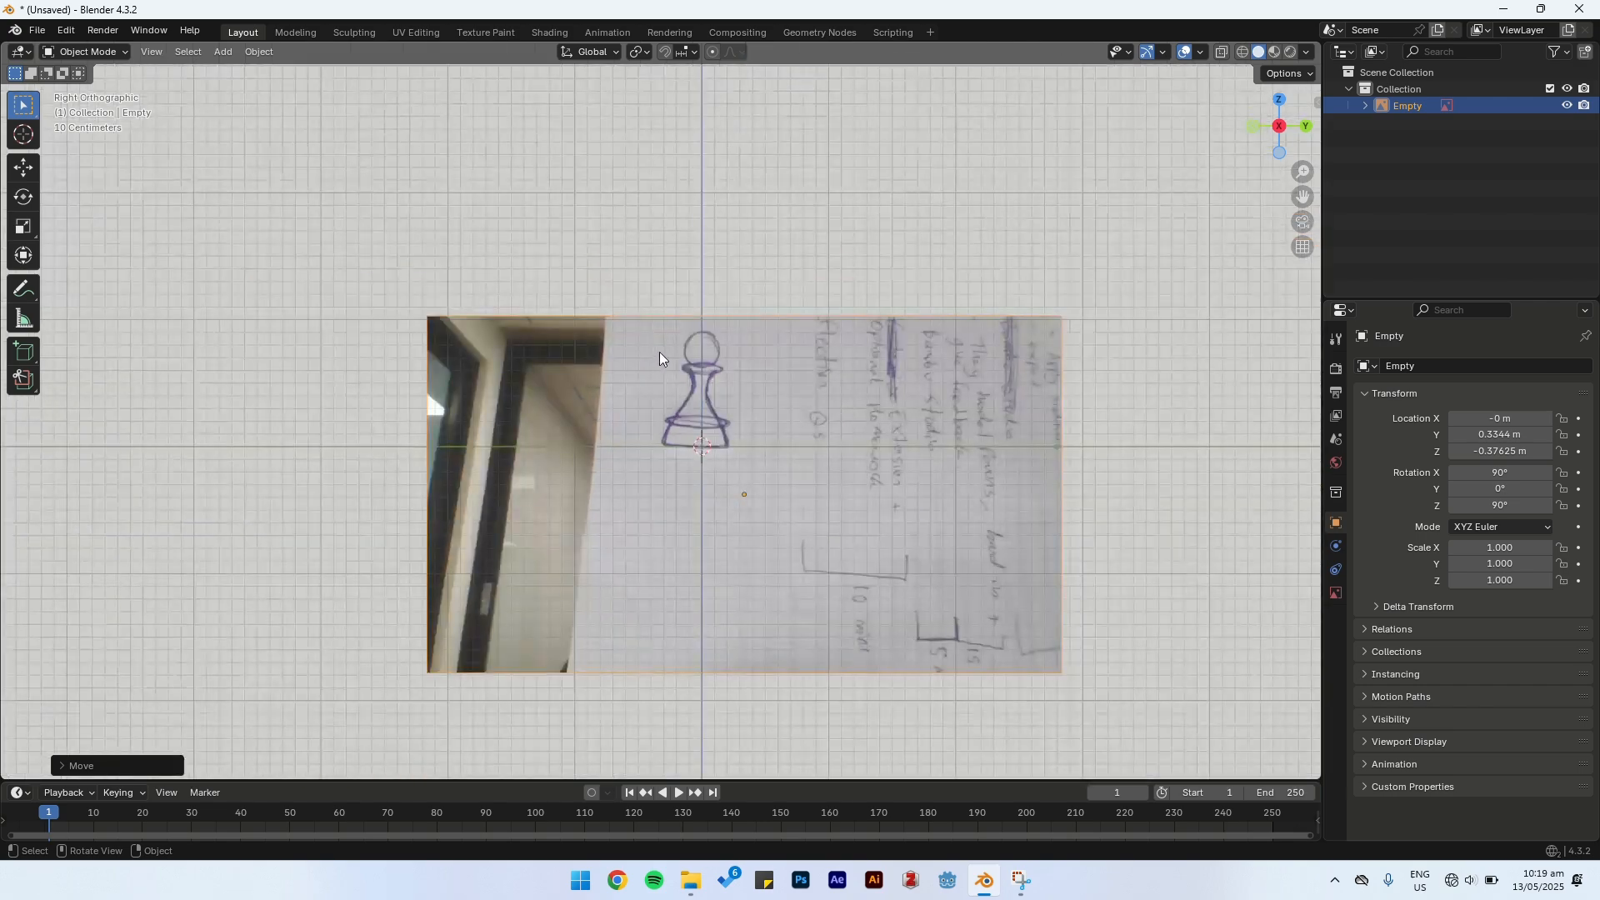
Step: Try showing the reference image in perspective and on both sides, and restore orthographic-only, front-side display
mouse_move(642, 407)
middle_down()
mouse_move(711, 468)
mouse_move(828, 442)
mouse_move(660, 442)
mouse_move(744, 473)
mouse_move(652, 413)
mouse_move(641, 387)
middle_up()
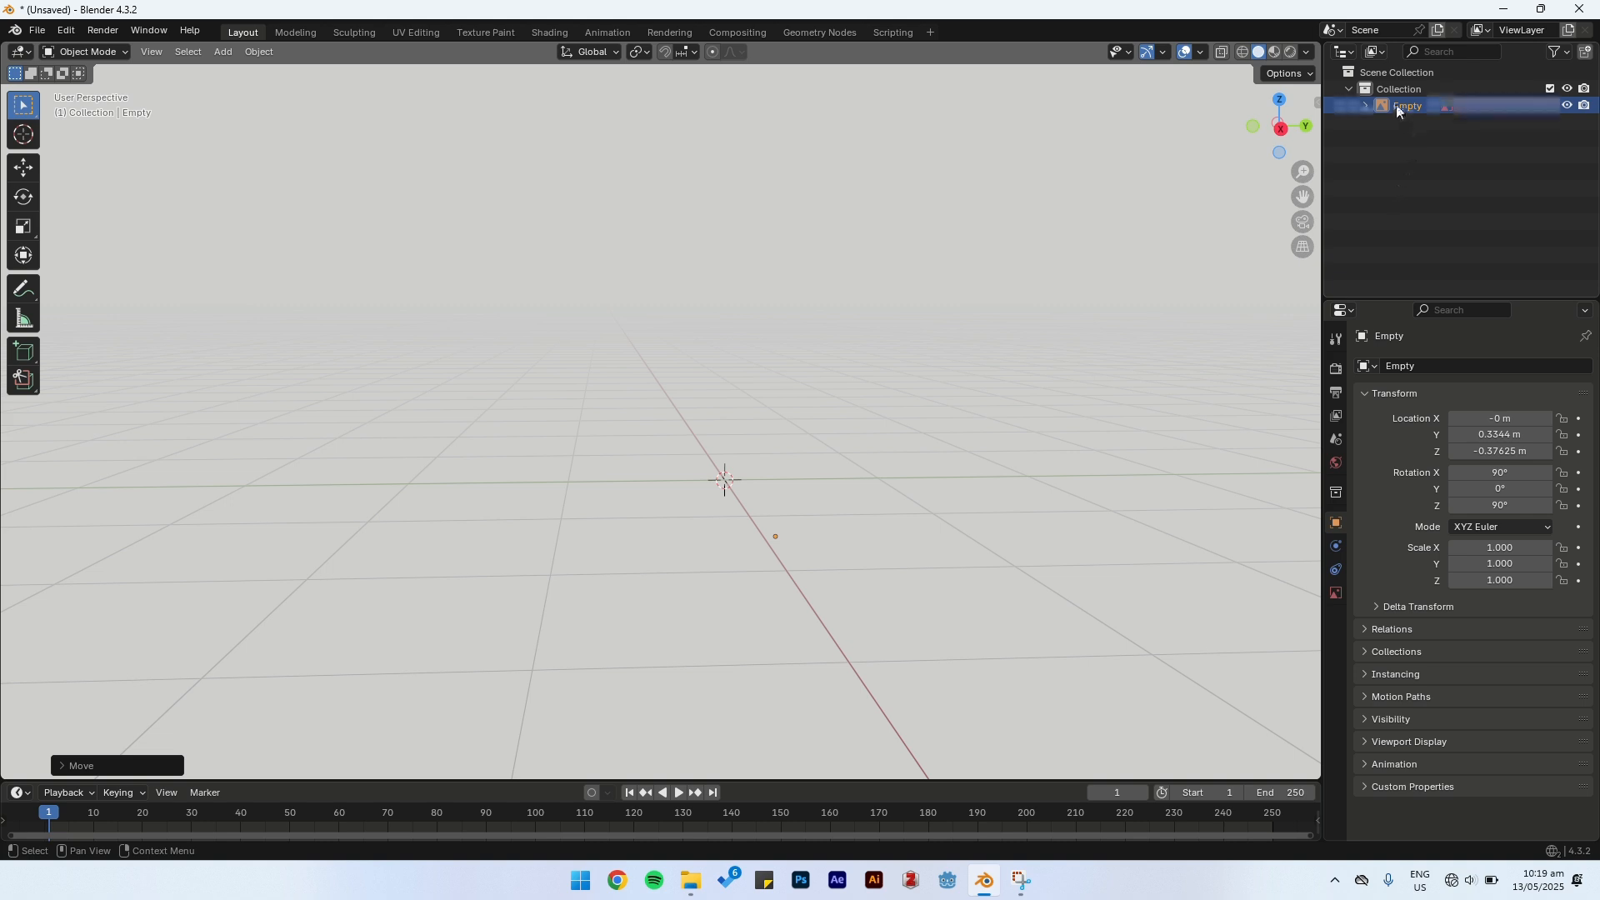
click(1336, 592)
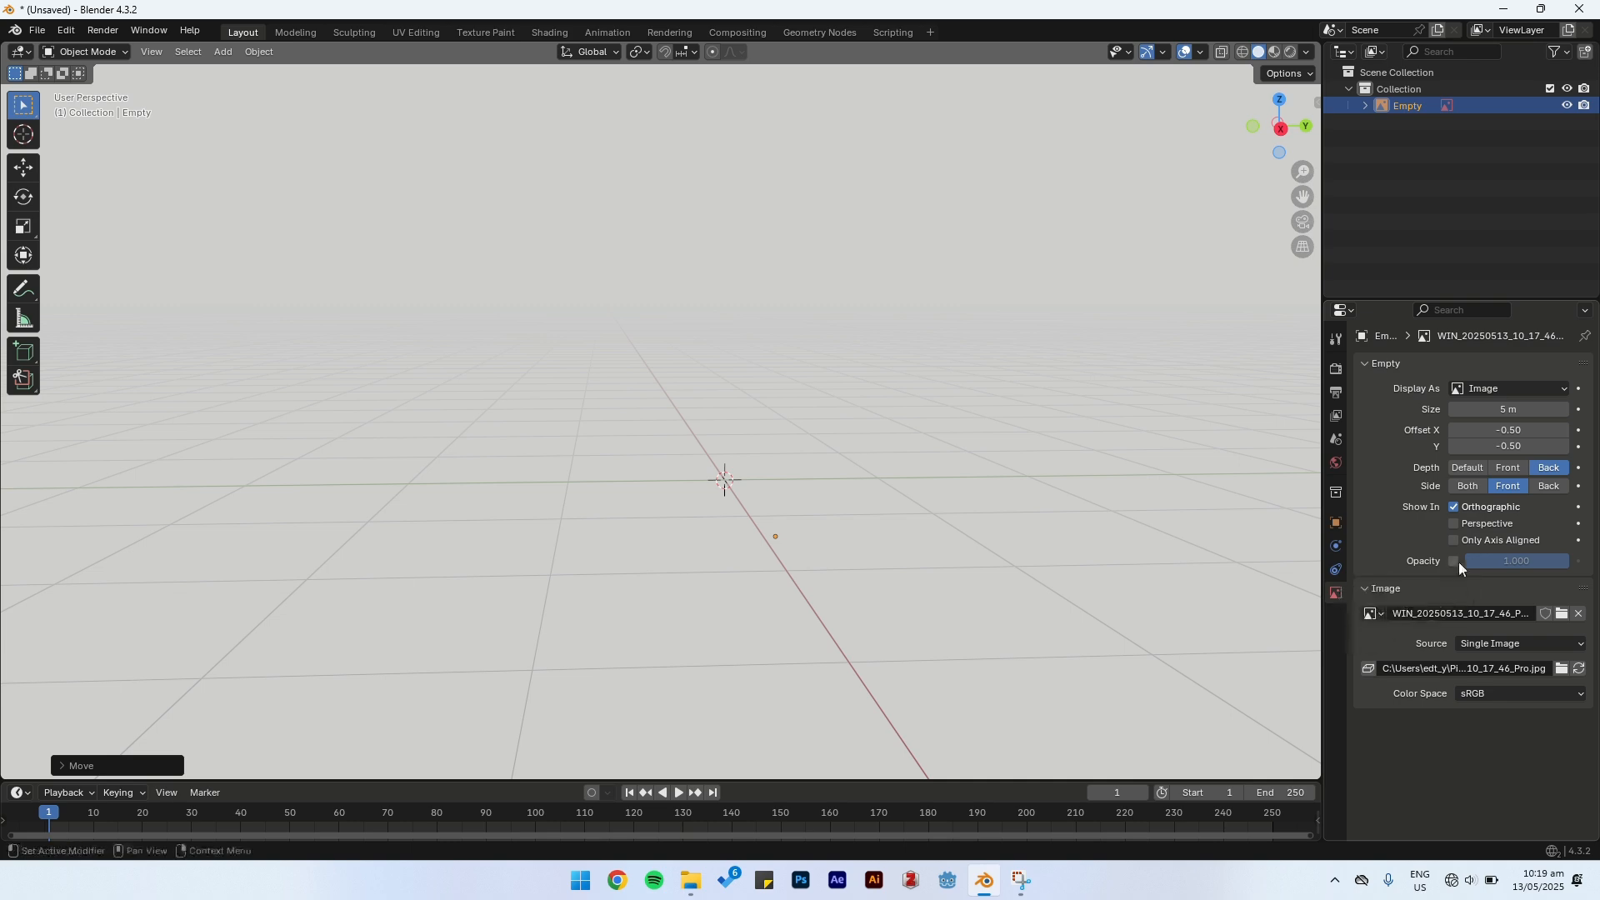
click(1453, 523)
middle_drag(1134, 506, 938, 427)
middle_drag(1025, 480, 1359, 481)
ctrl+scroll(1497, 493, down, 1)
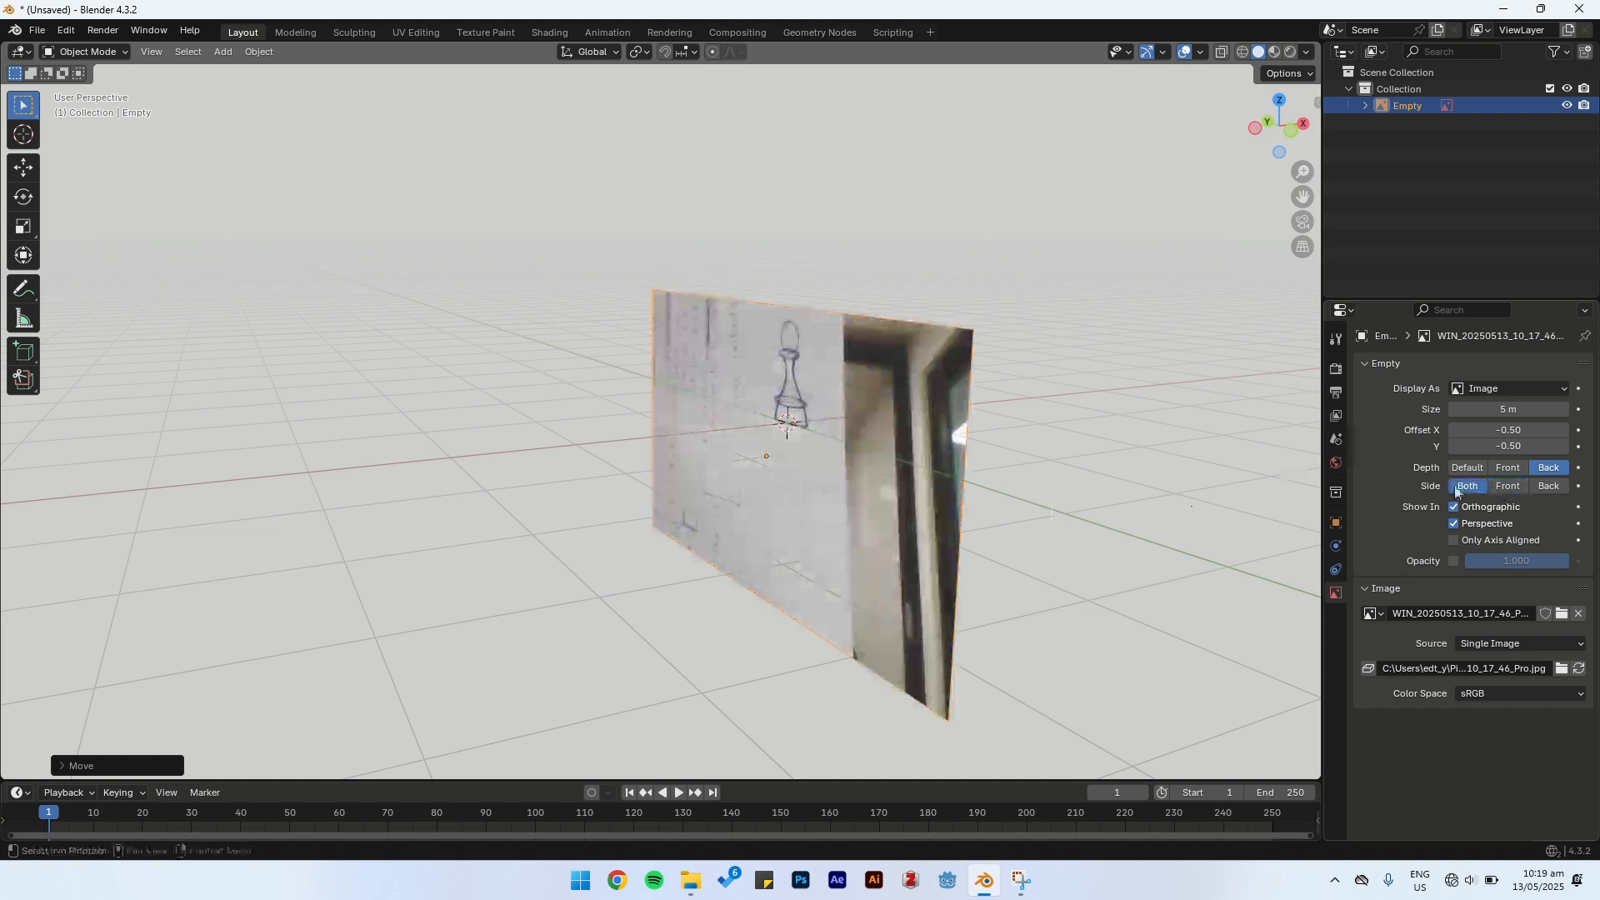
ctrl+scroll(1512, 493, up, 1)
mouse_move(1283, 505)
middle_down()
mouse_move(1025, 502)
mouse_move(1059, 505)
middle_up()
click(1455, 524)
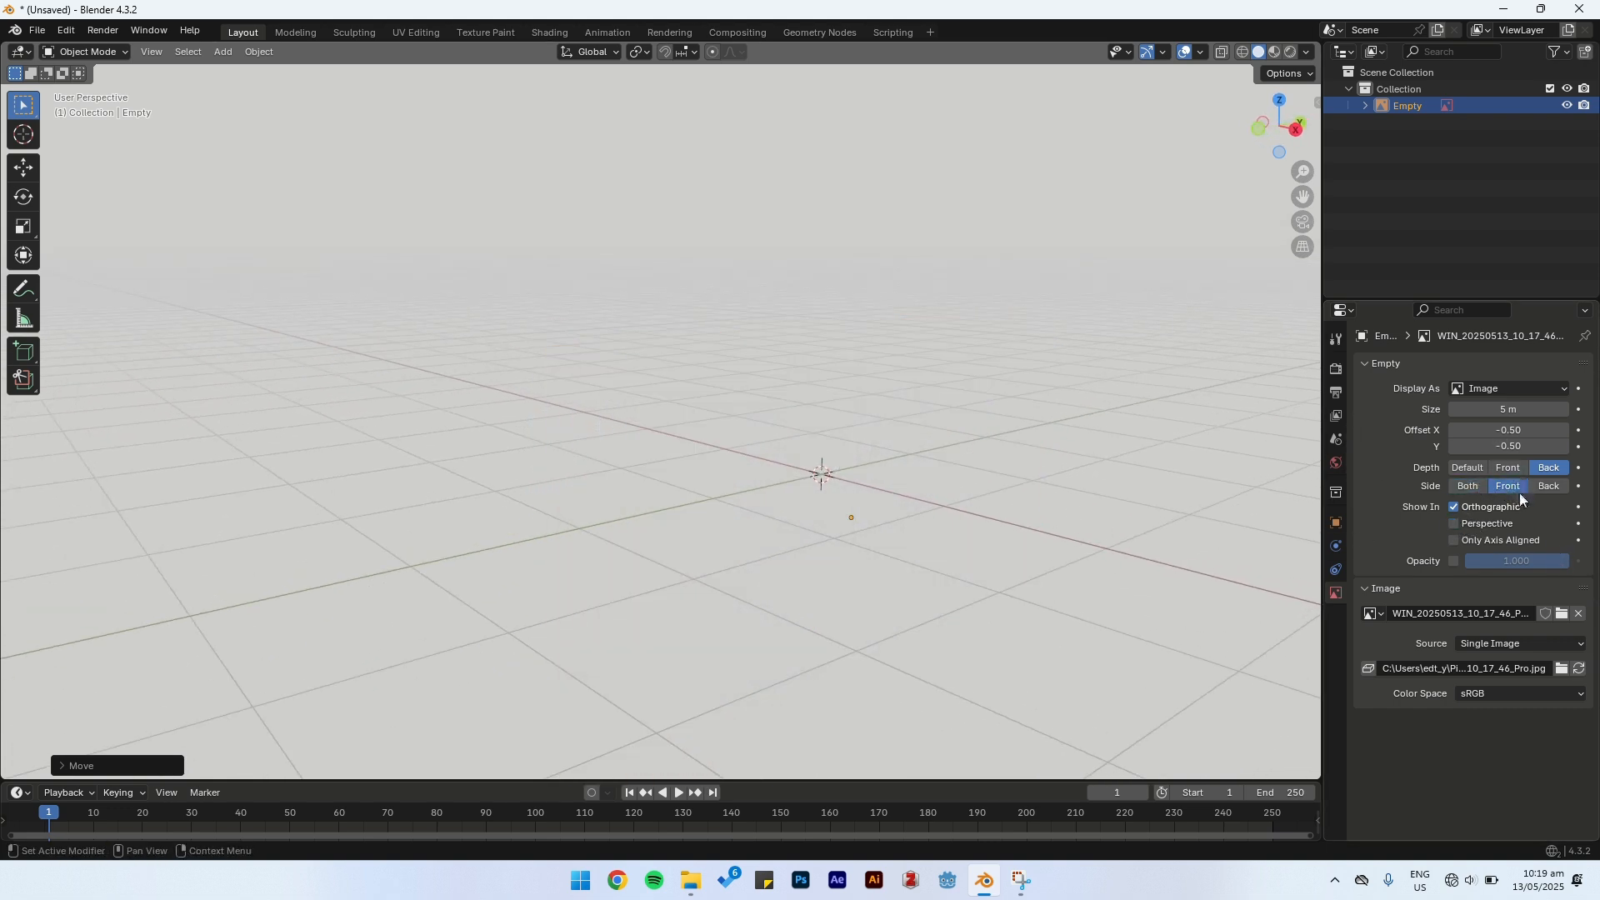
Step: Check the reference image in the front and right orthographic views, ending in the right view
key(KP_1)
key(KP_3)
middle_drag(645, 291, 857, 427)
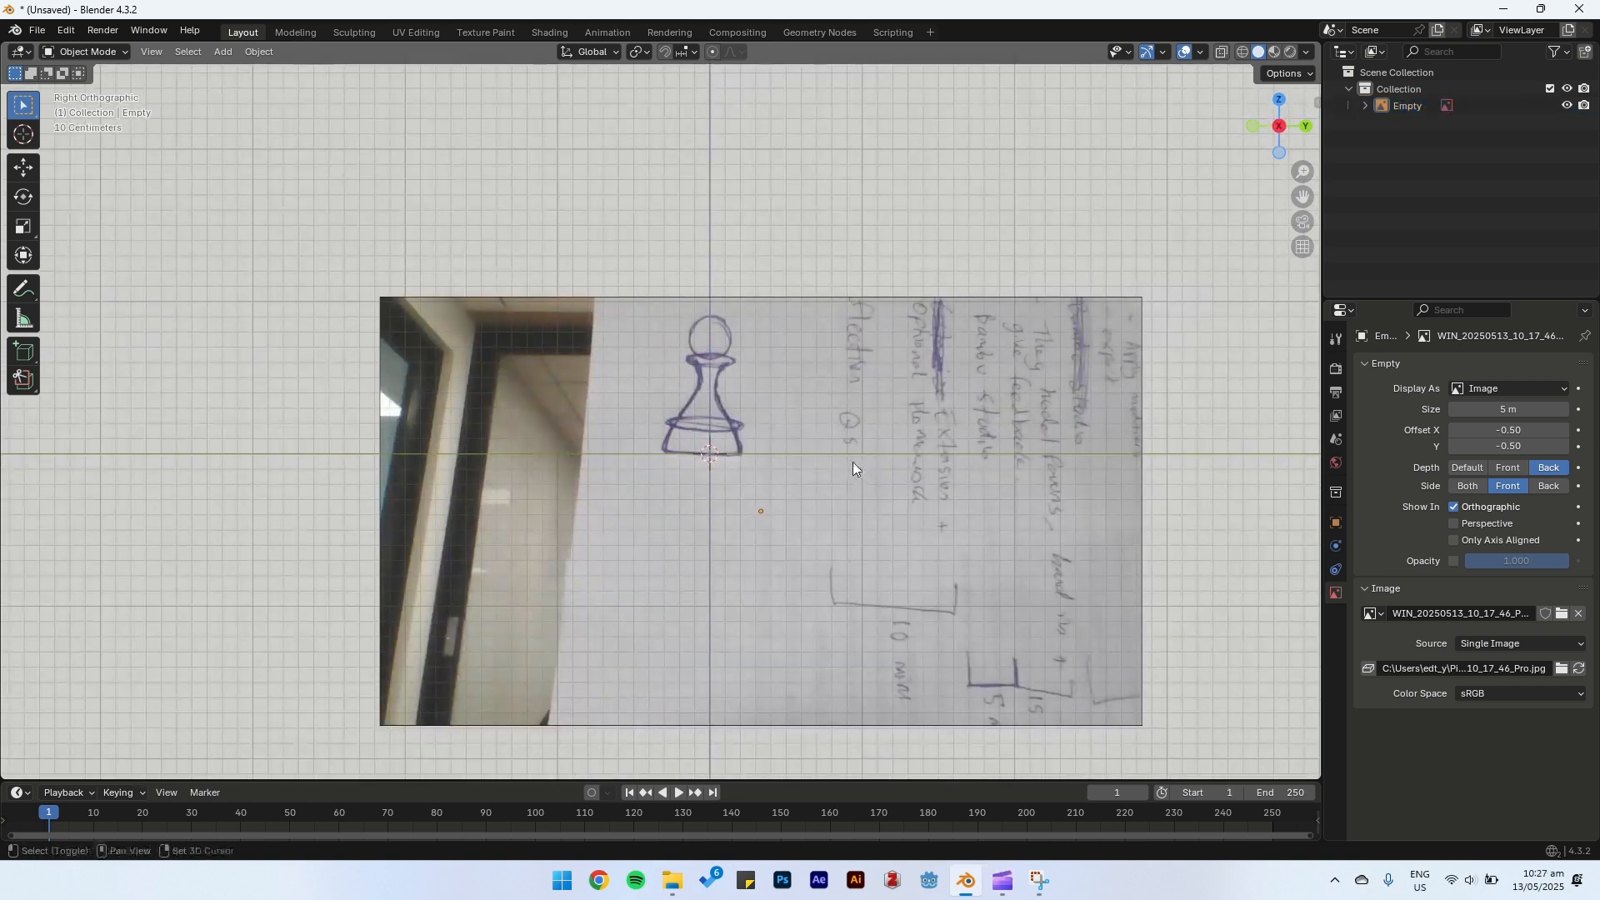
shift+middle_drag(858, 467, 825, 430)
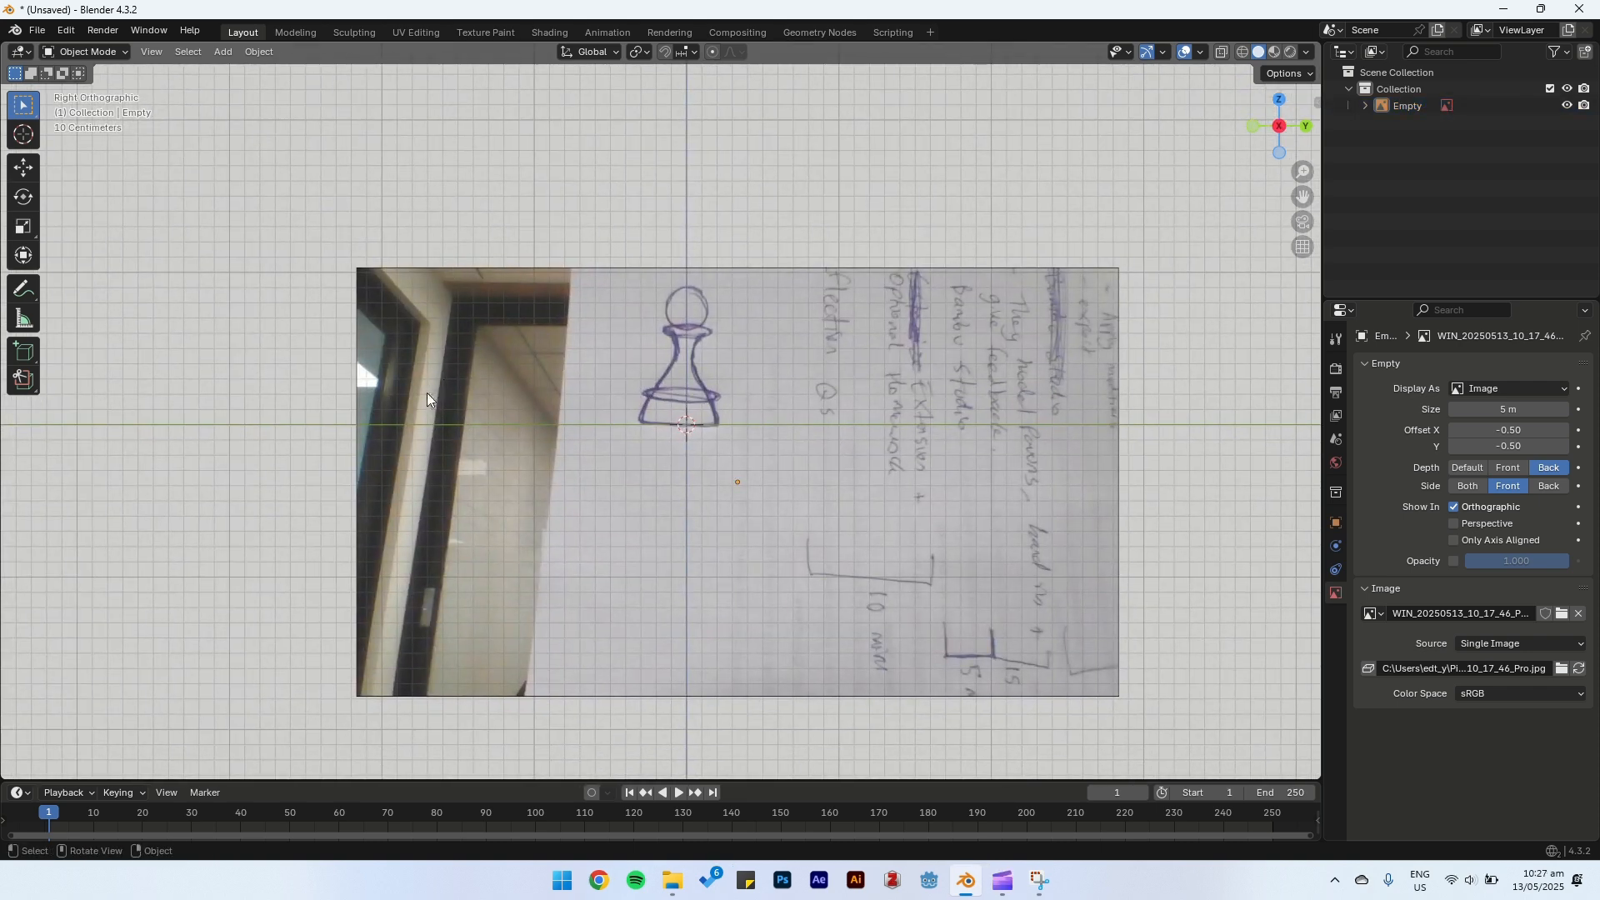
Step: Start saving the scene as a new file in the Documents folder
click(38, 31)
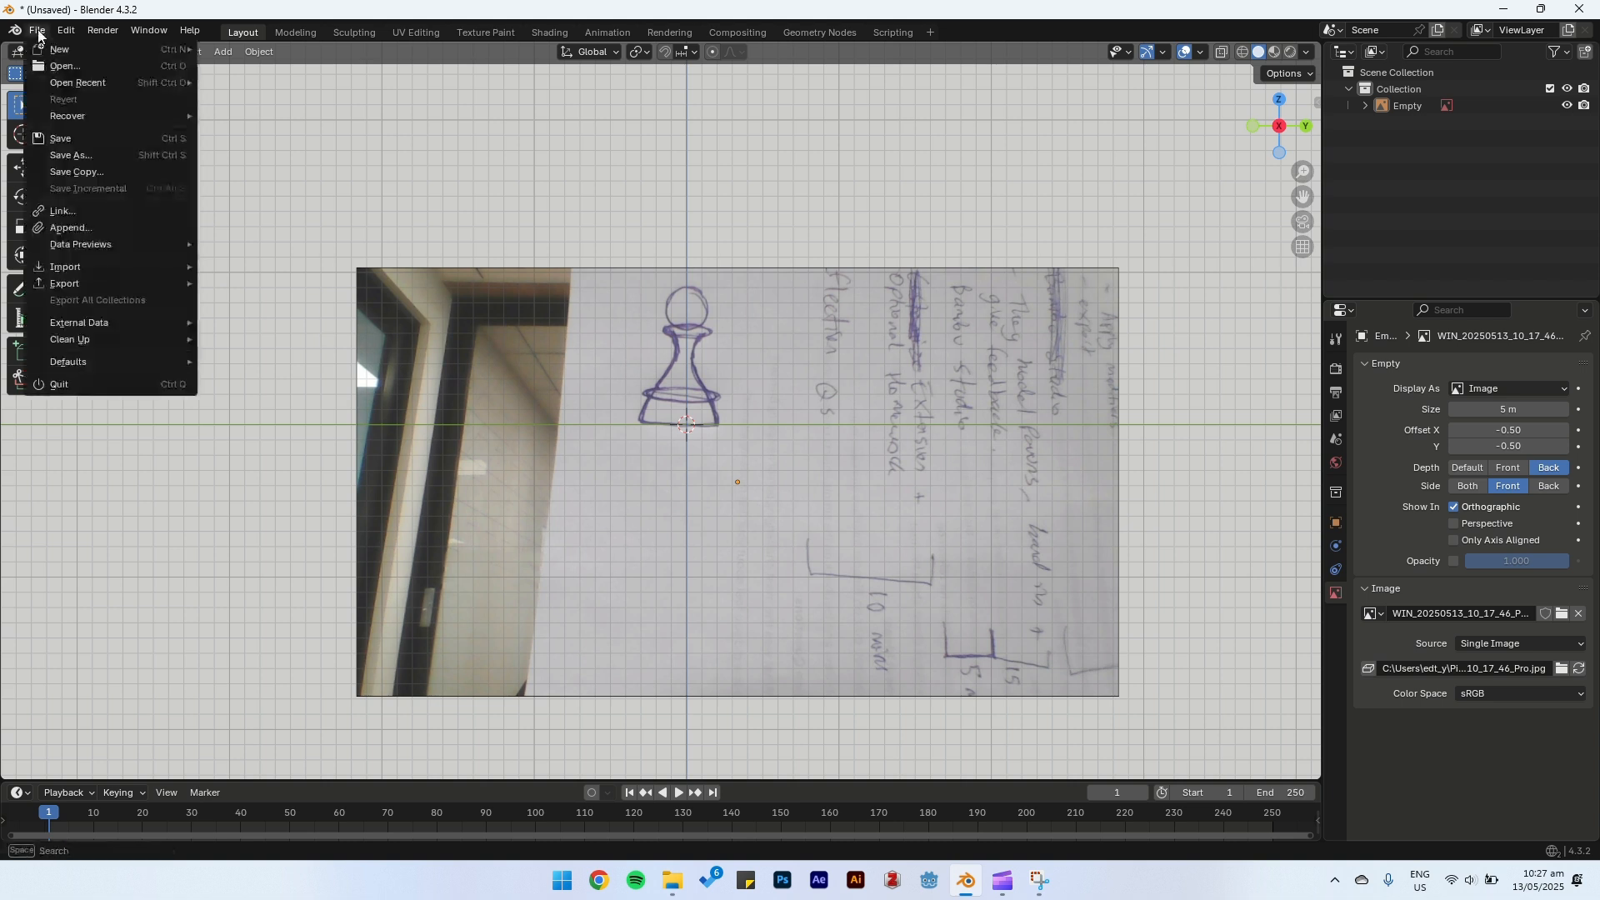
click(92, 157)
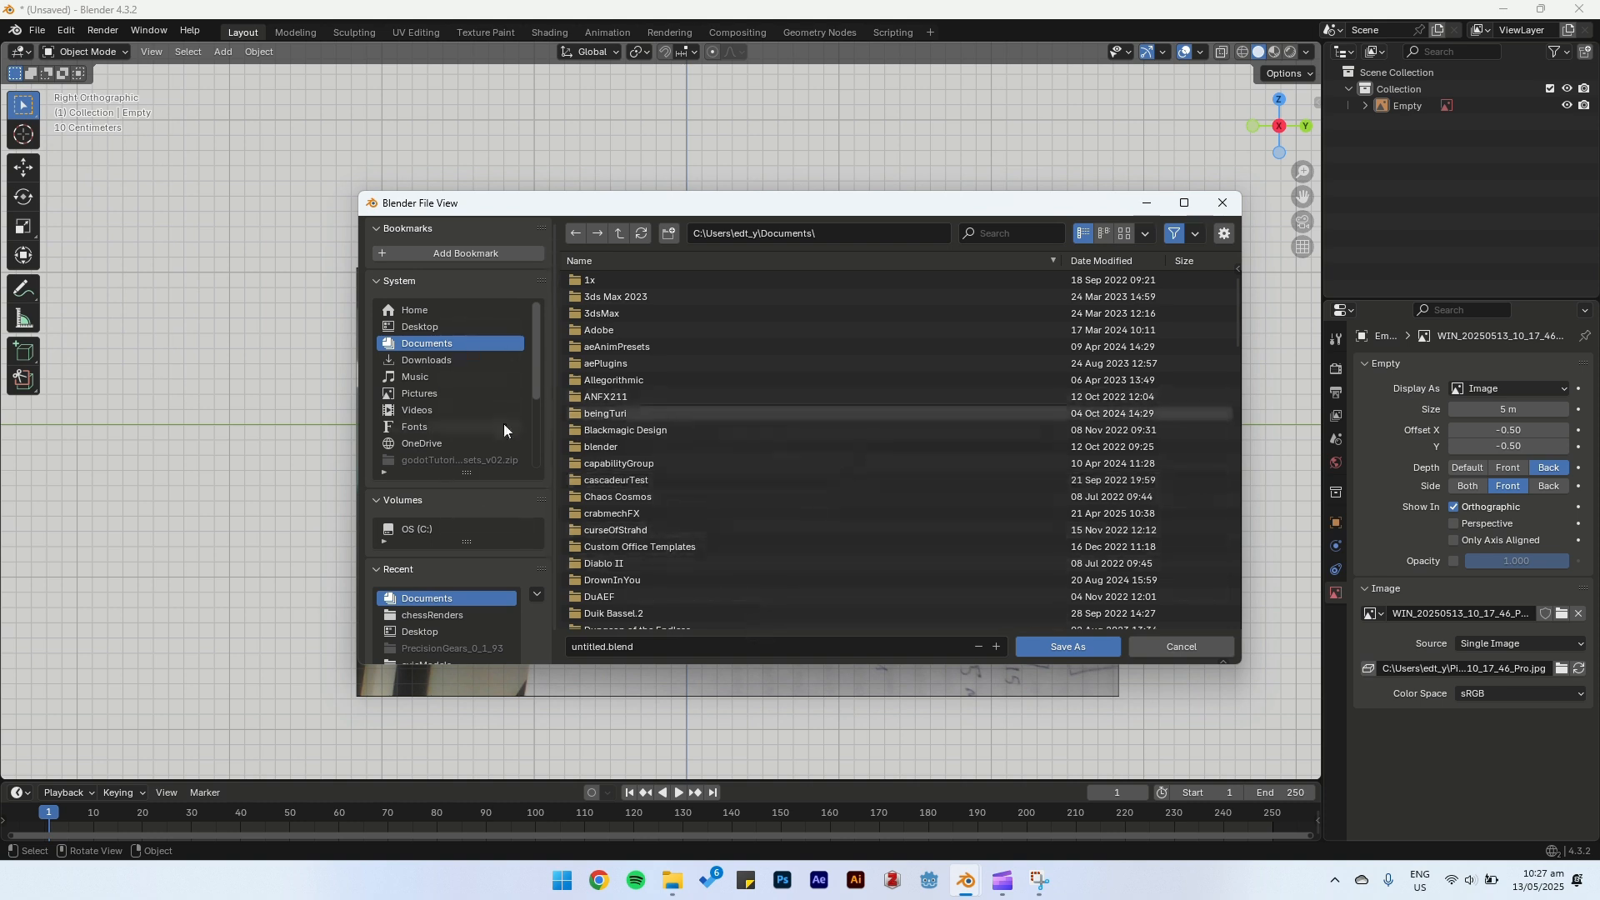
drag(821, 204, 810, 150)
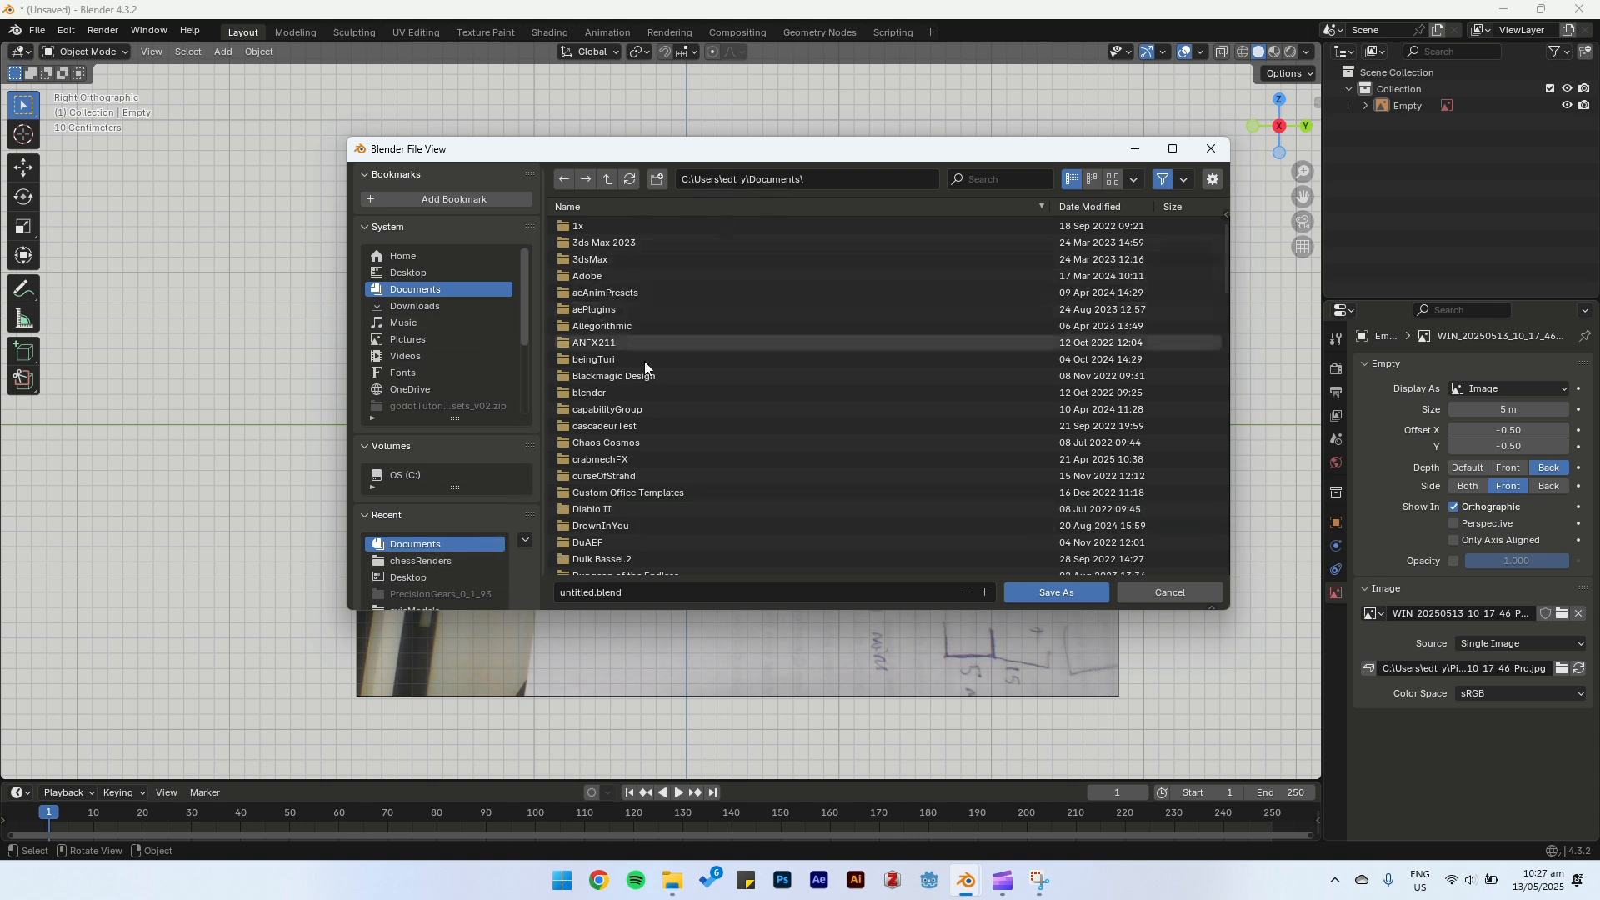
double_click(595, 392)
double_click(593, 387)
click(610, 180)
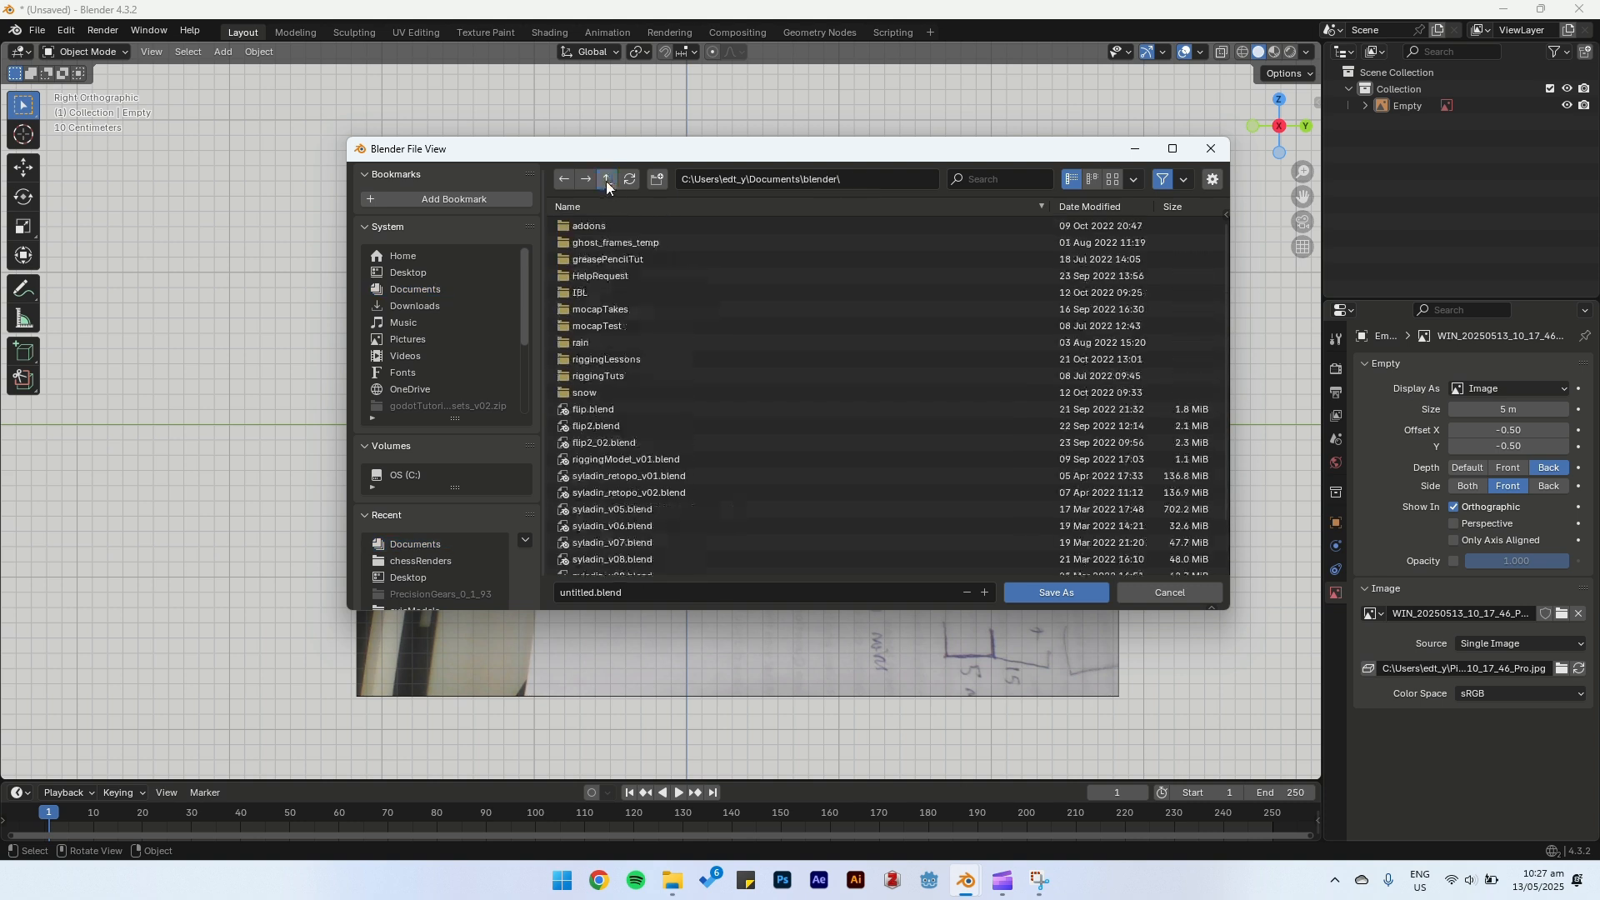
click(610, 180)
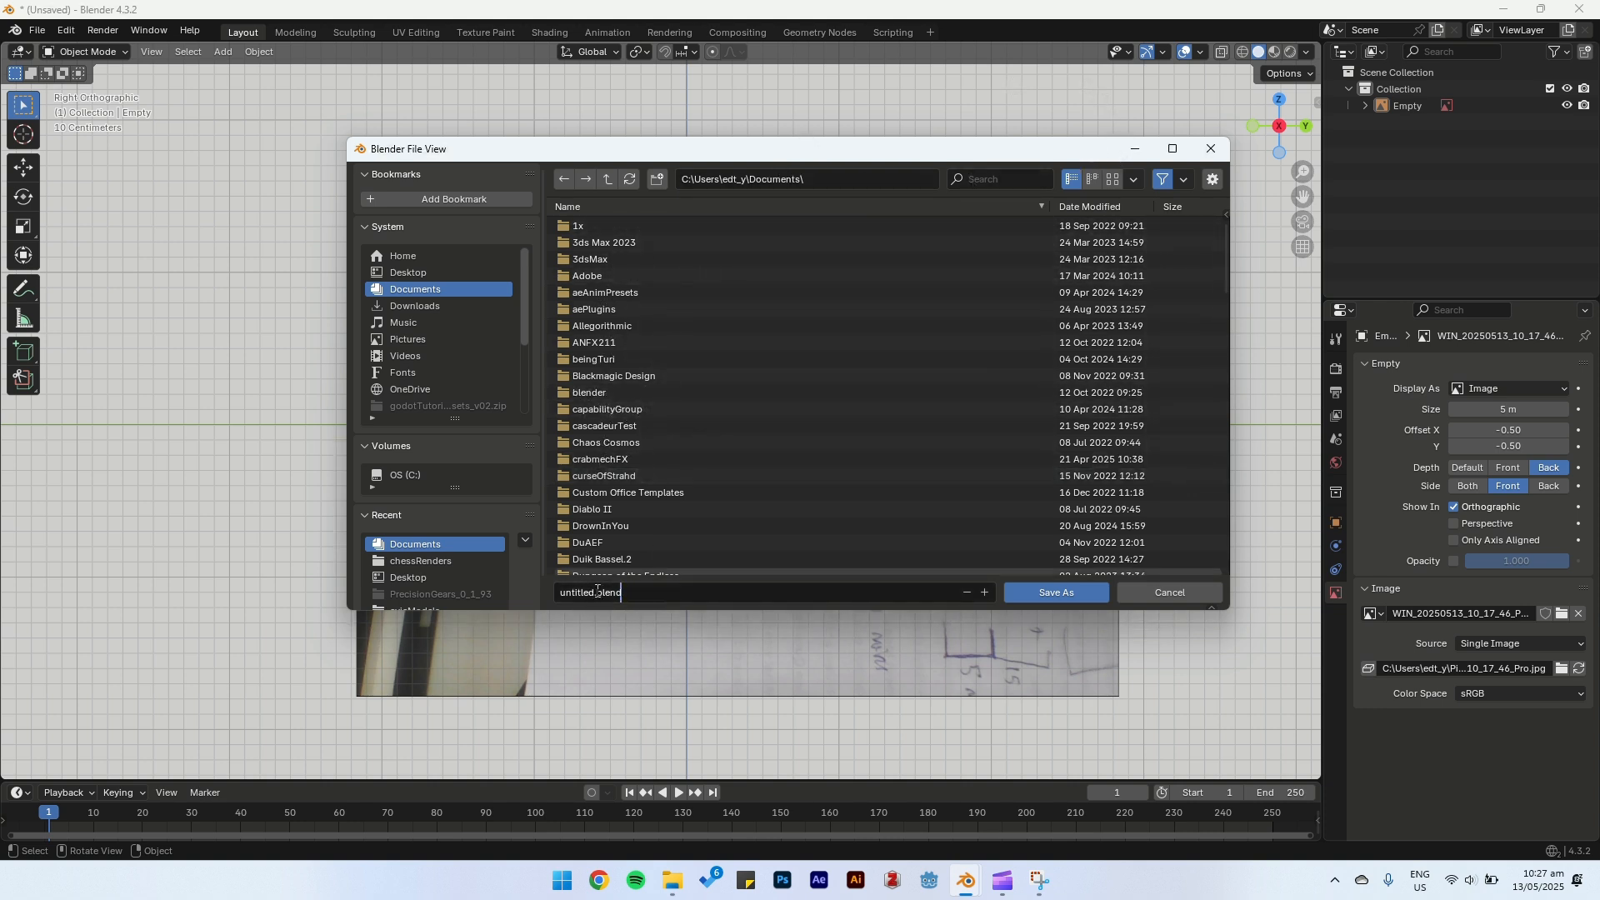
Step: Create a chessPawn folder in Documents and save the scene inside it as chessPawn_v01
click(658, 180)
text(chessPawn)
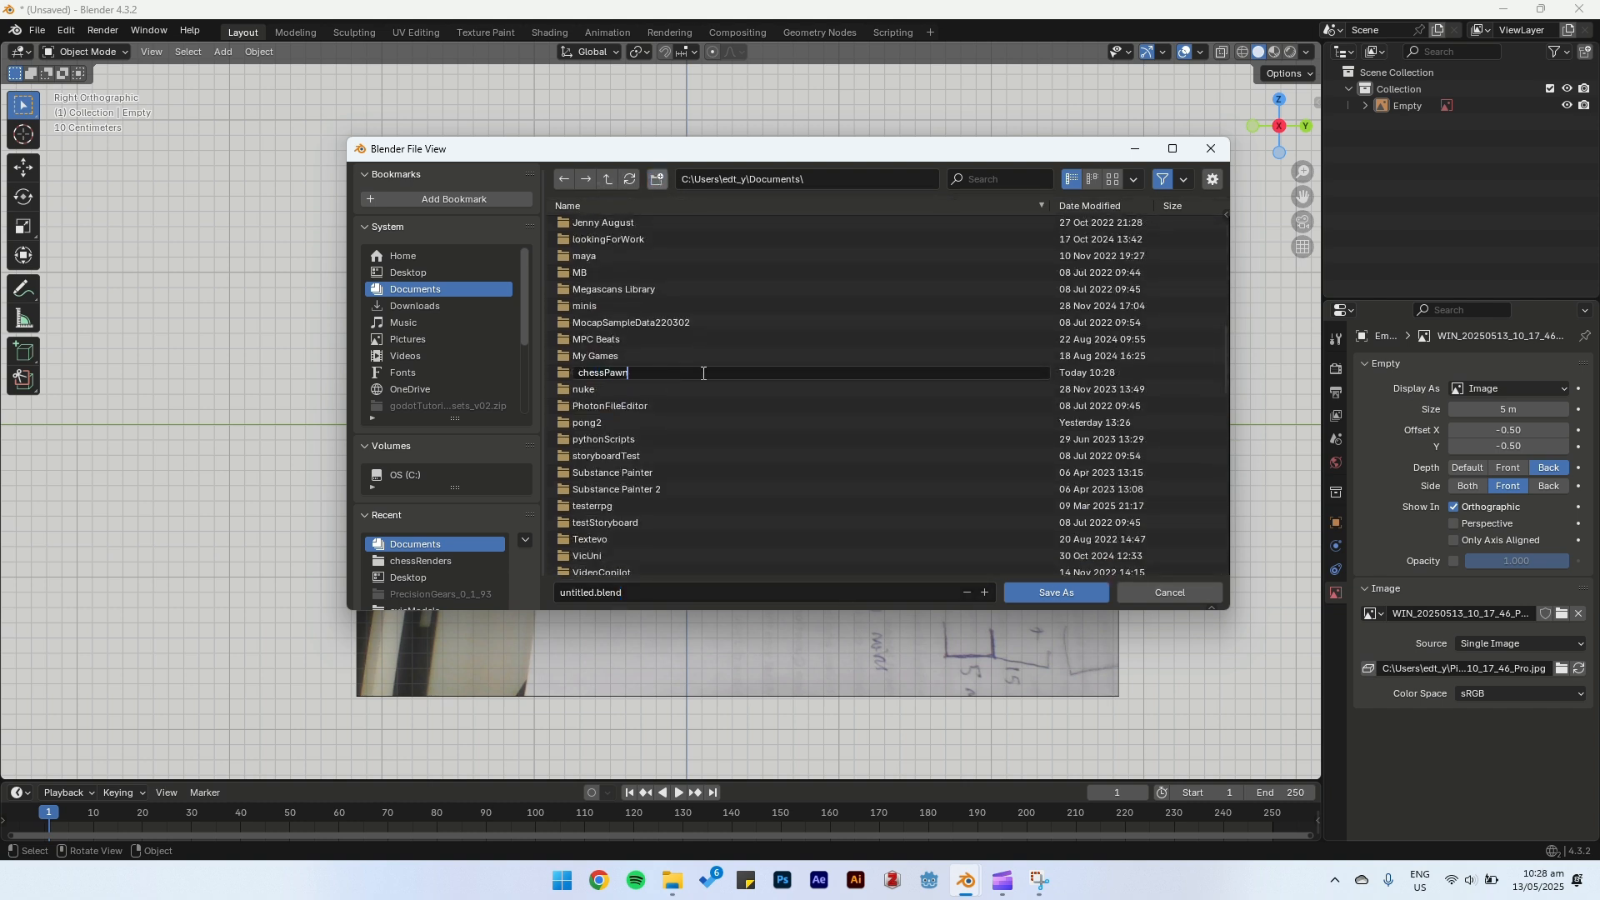
key(Return)
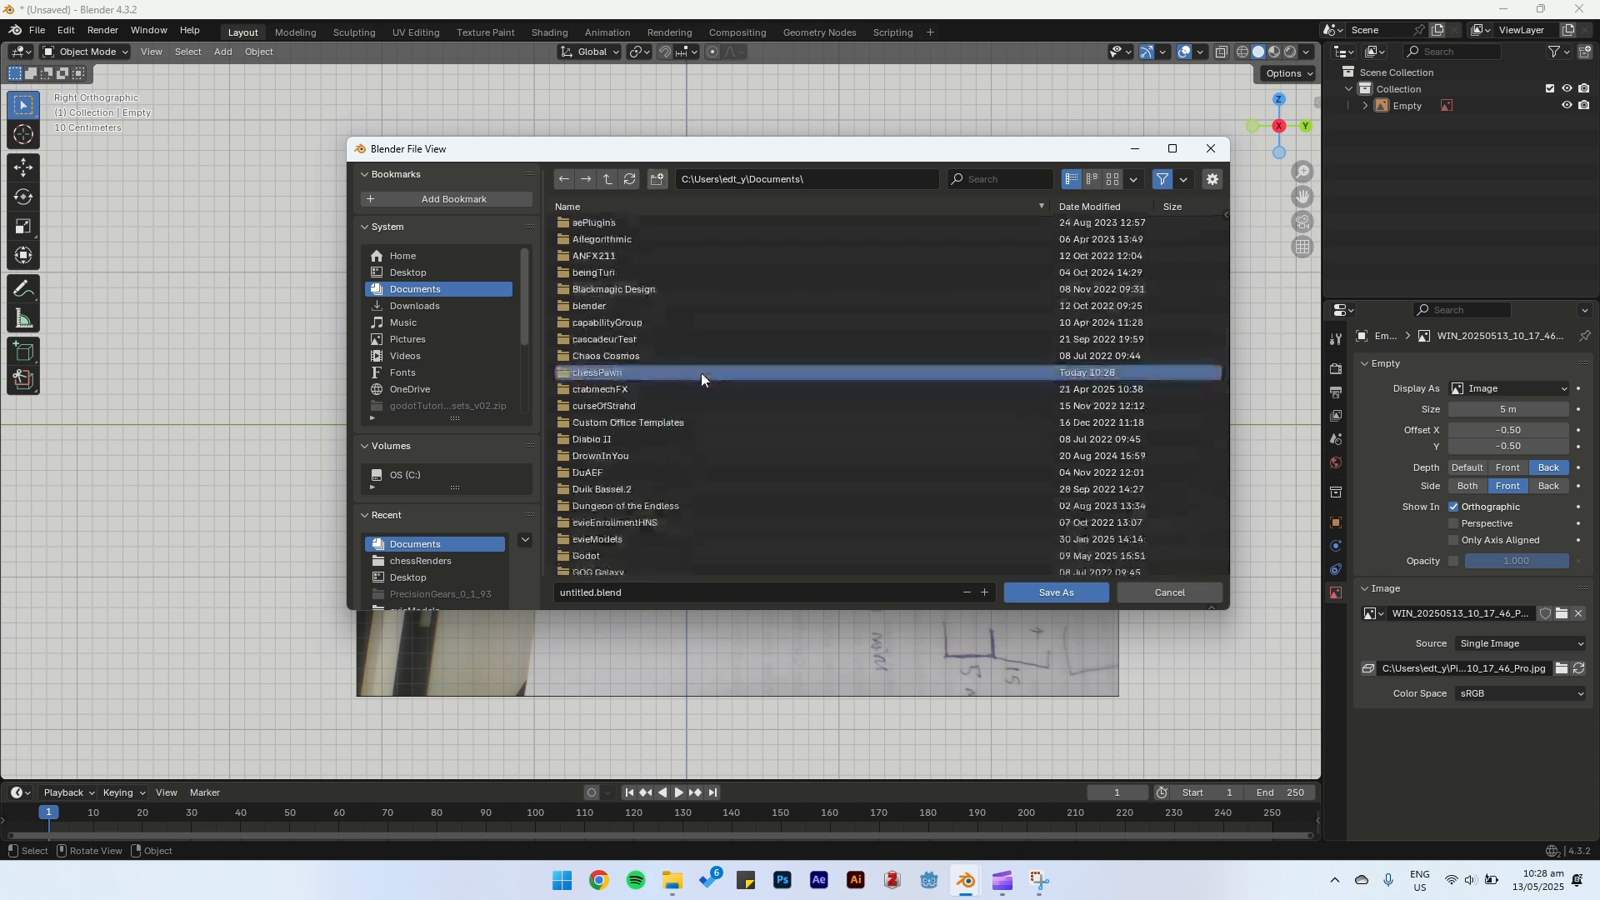
double_click(633, 372)
click(586, 595)
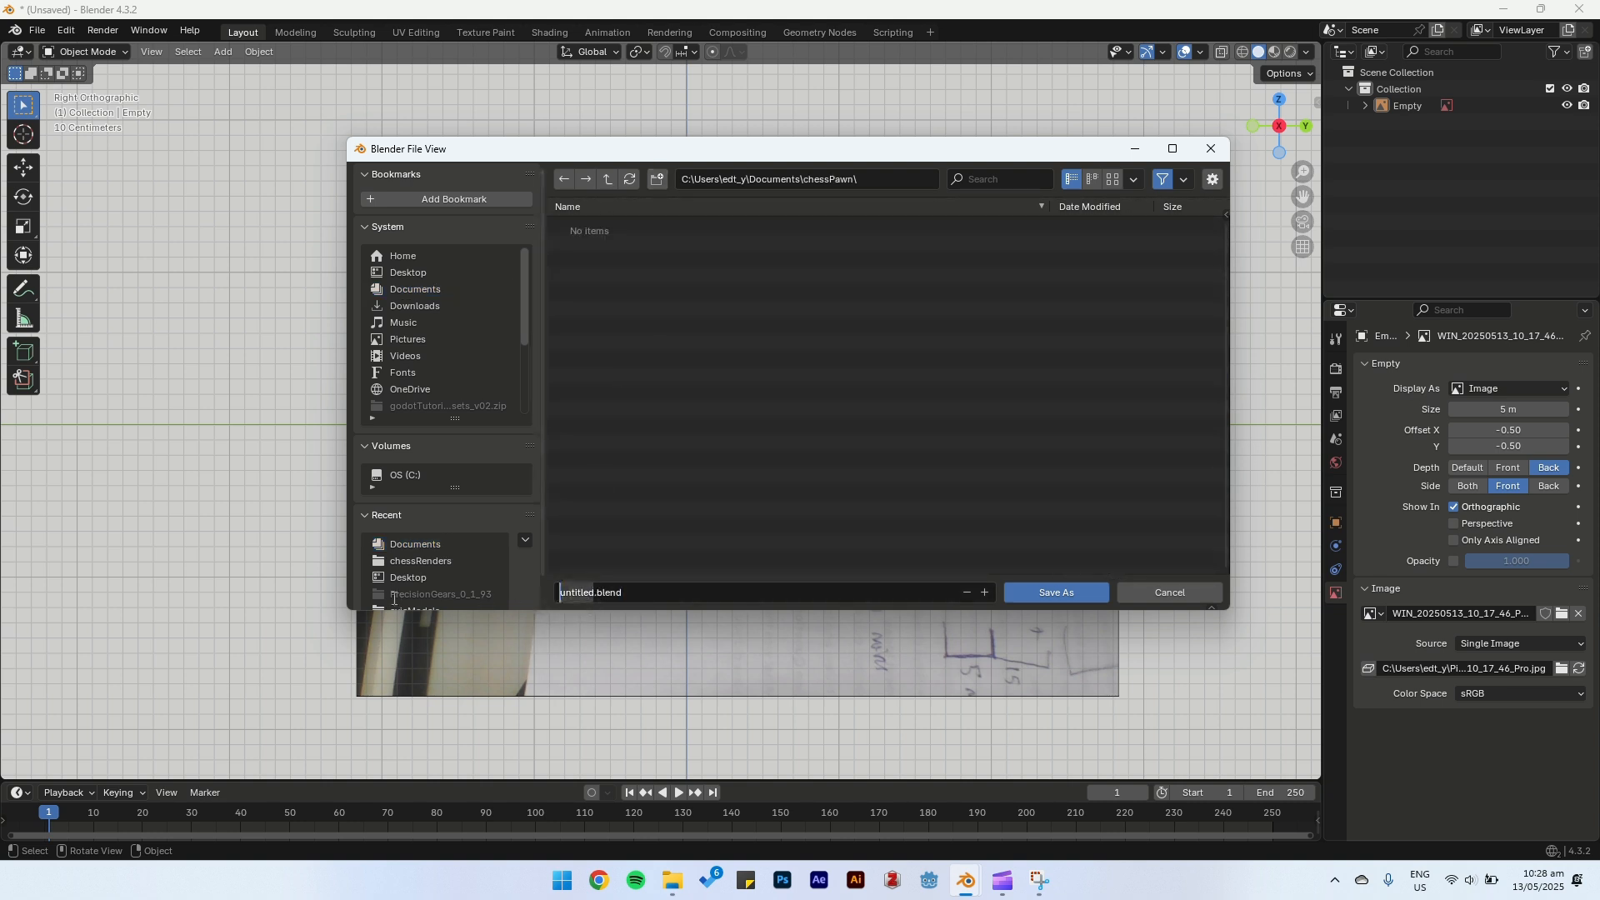
text(chessPawn_v01)
click(1056, 592)
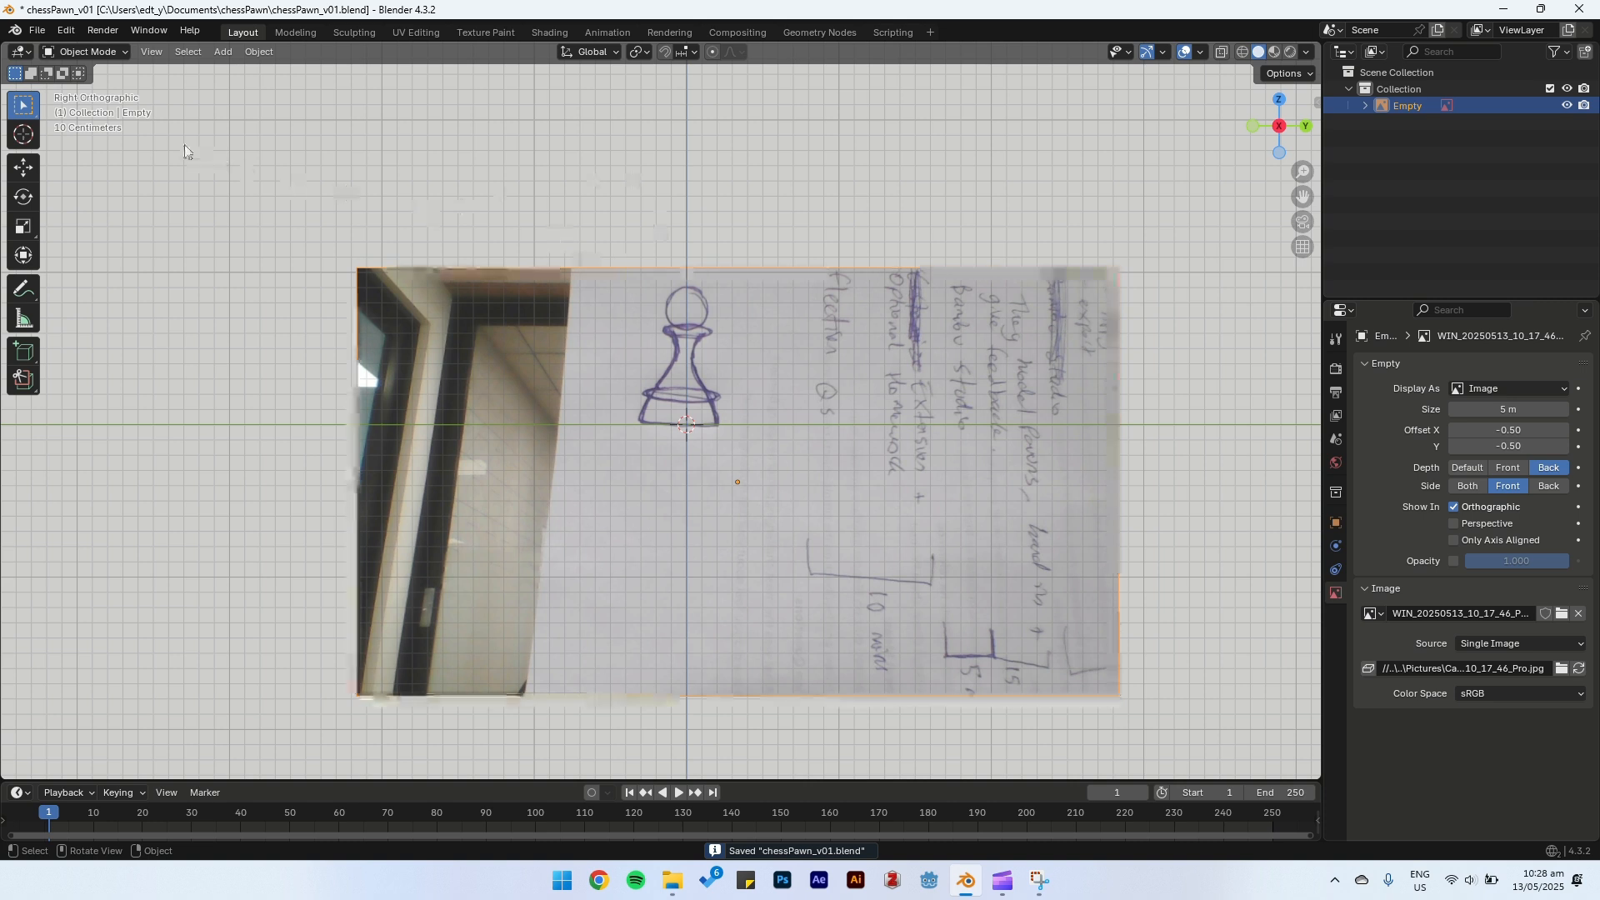
click(38, 32)
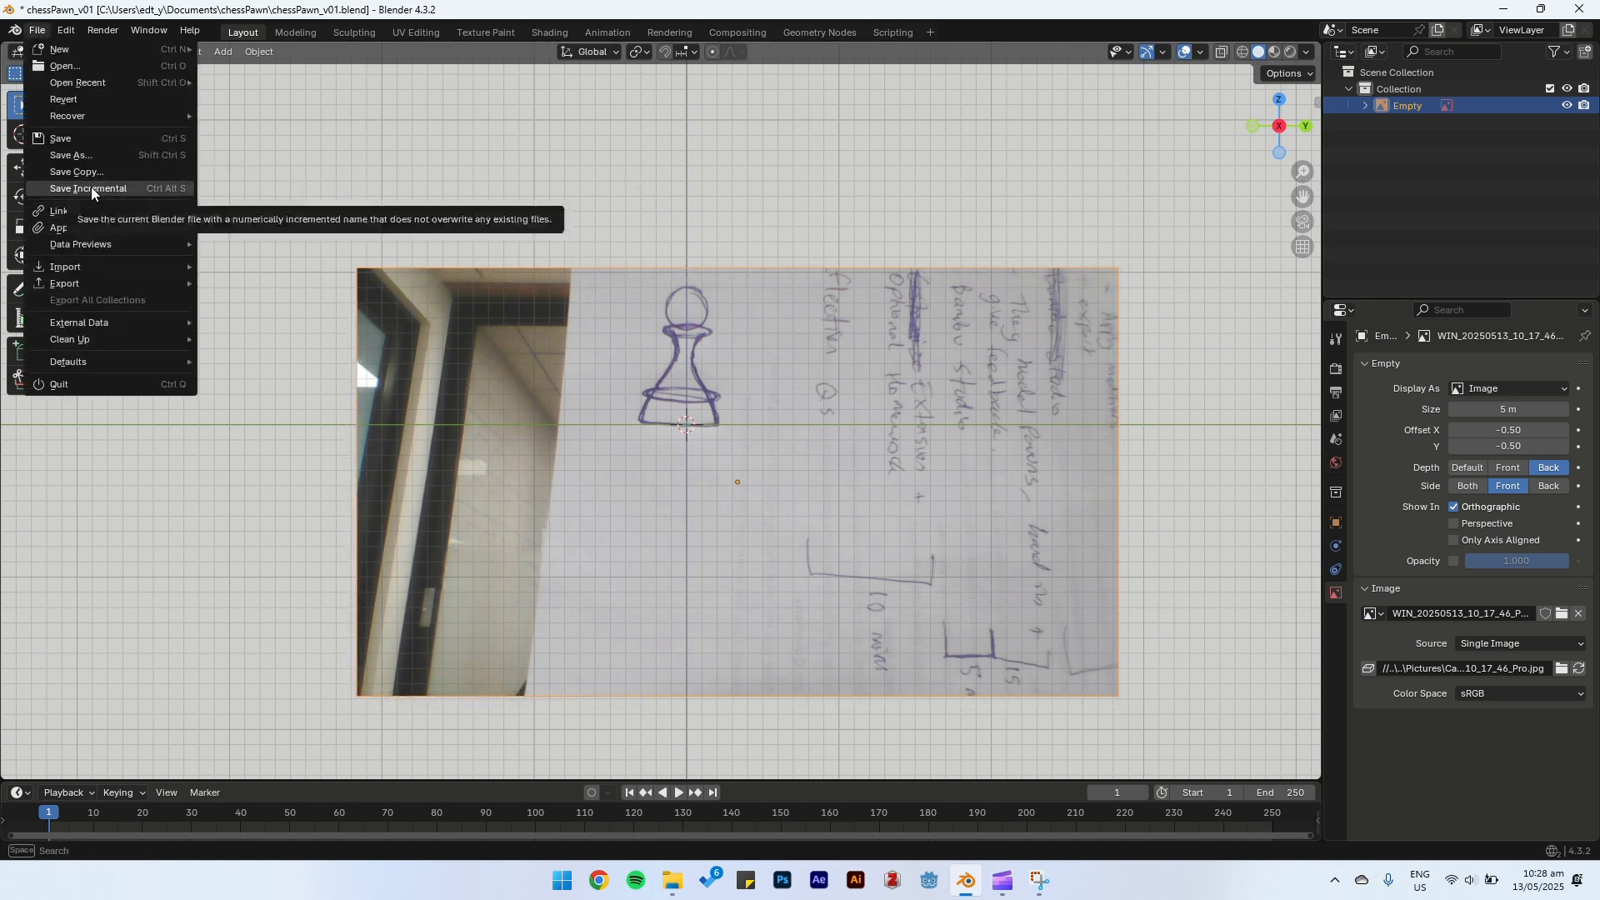
click(925, 157)
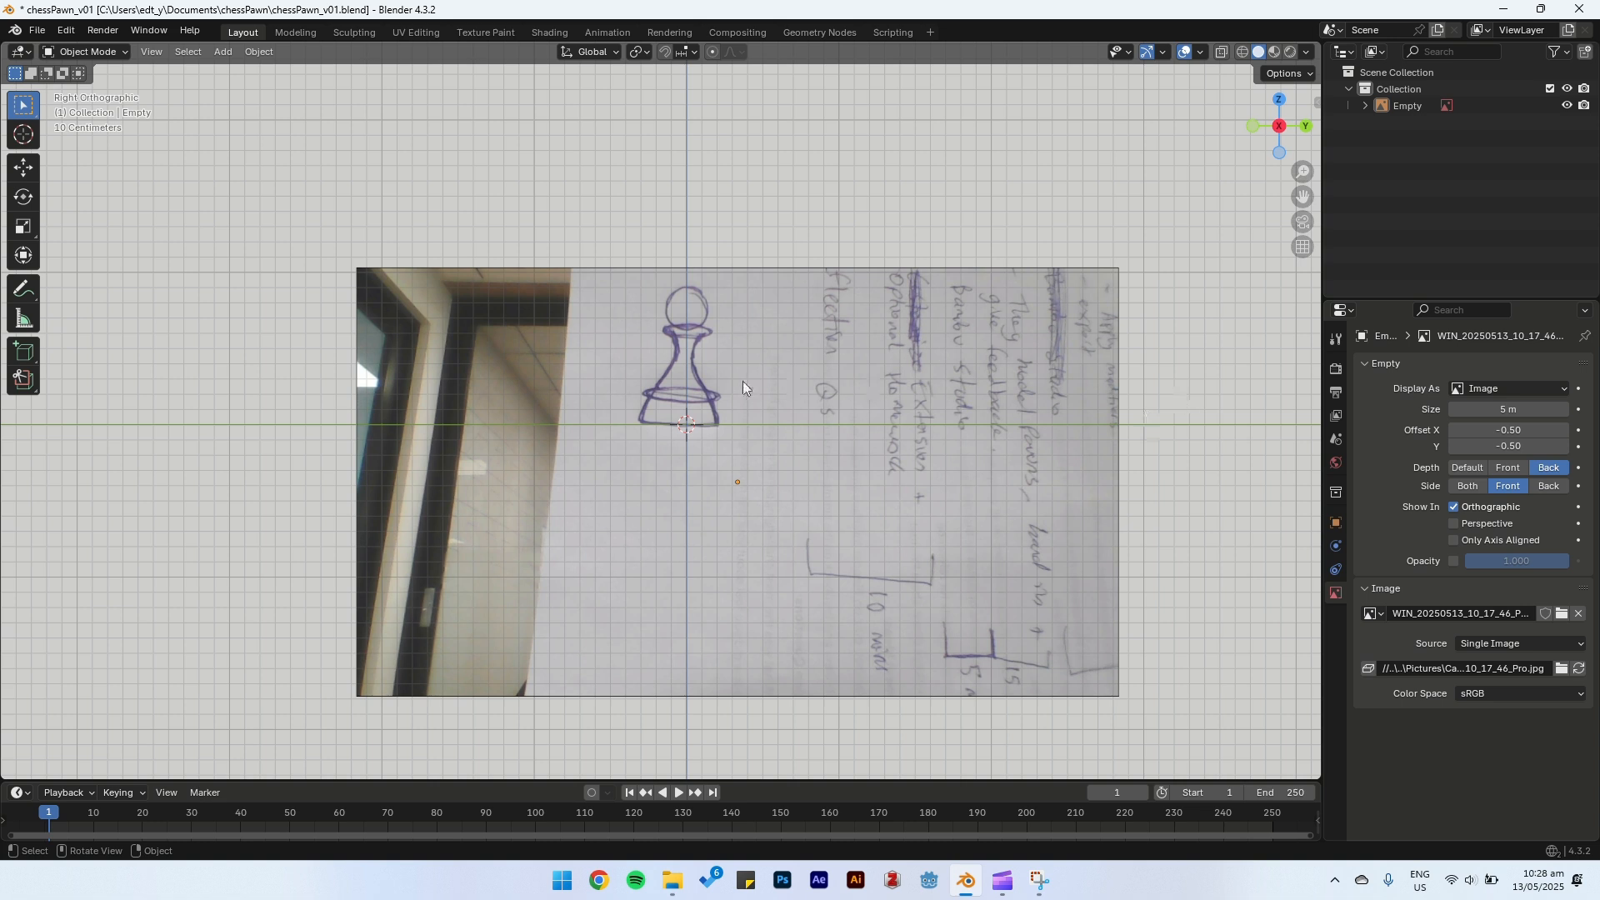
scroll(731, 357, up, 2)
scroll(731, 356, down, 1)
shift+middle_drag(838, 338, 806, 379)
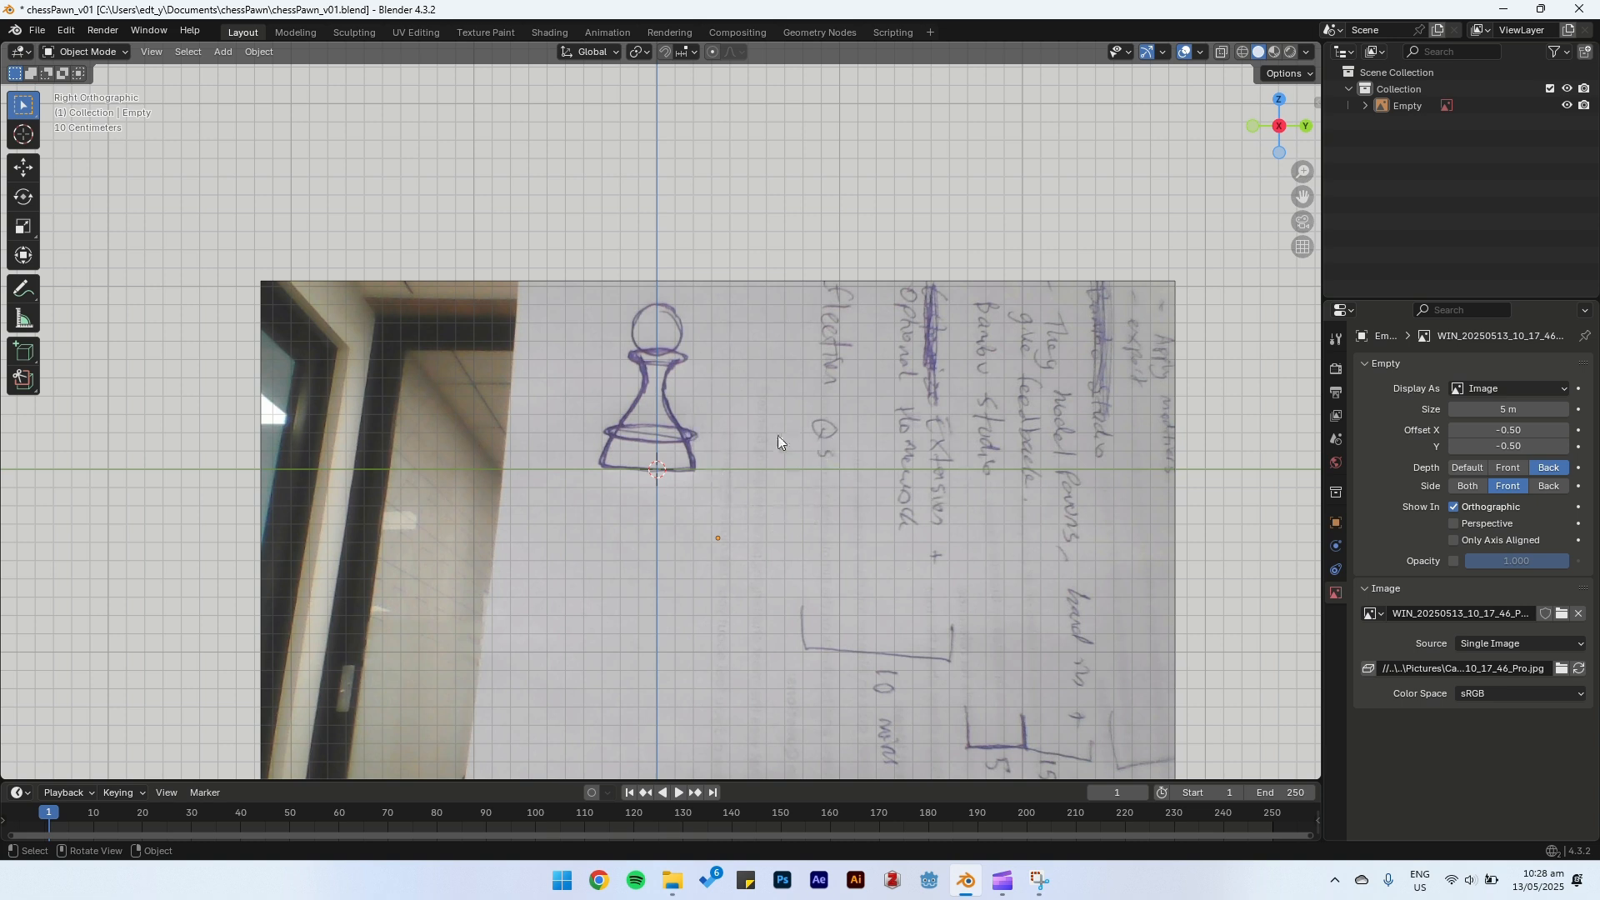
scroll(782, 442, up, 1)
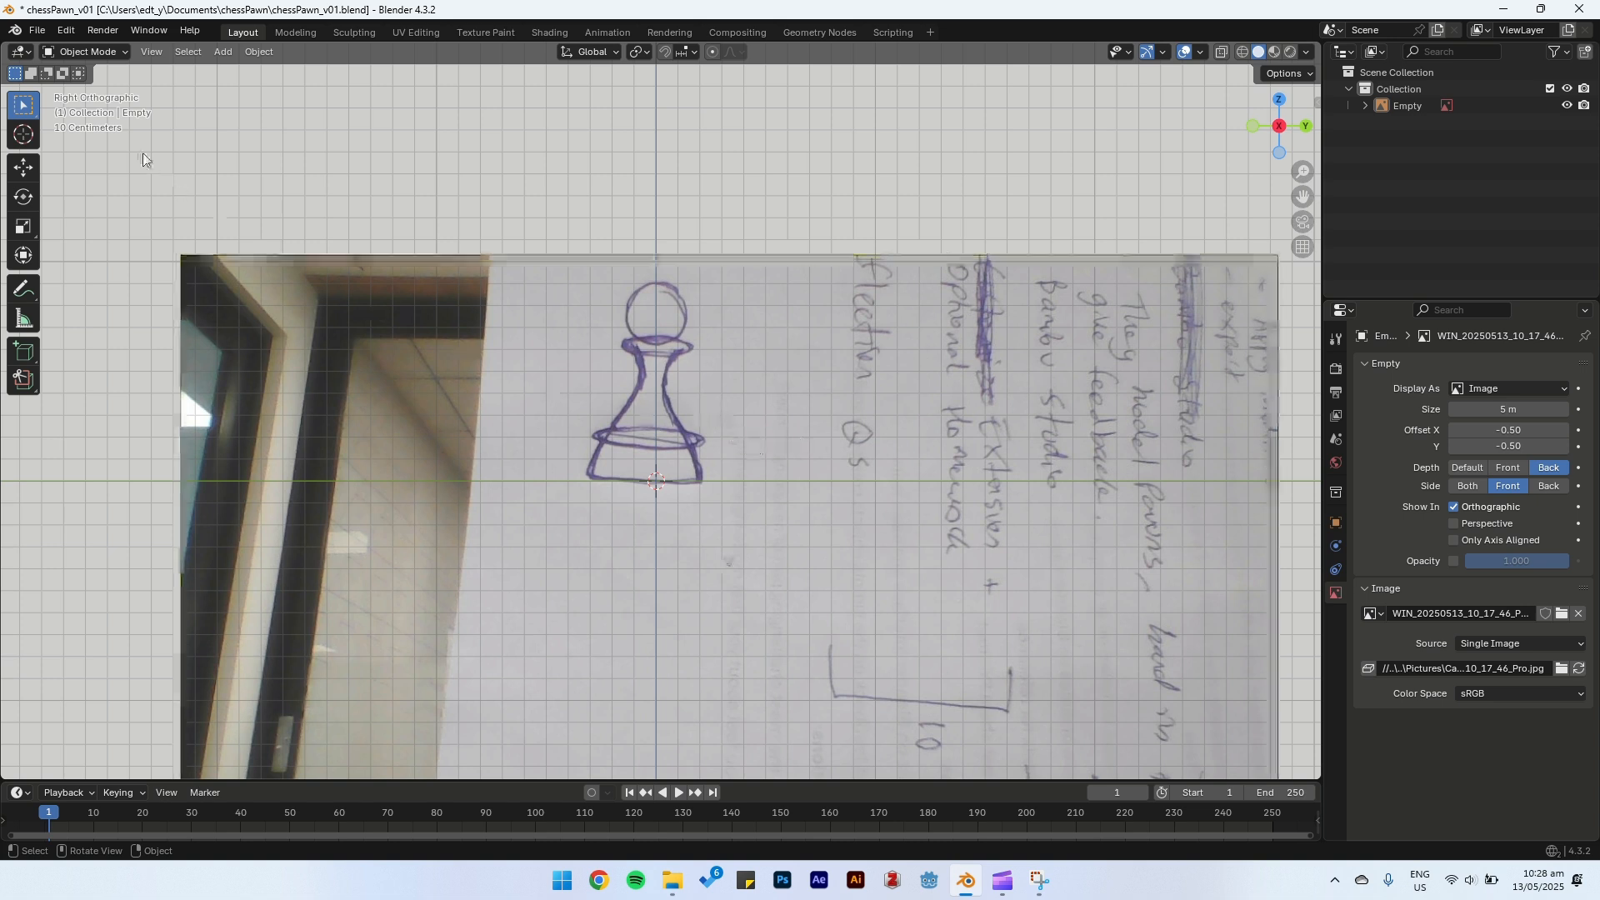
Step: Look up the installed add-ons matching "extra" in the preferences and expand the Extra Mesh Objects details
click(69, 34)
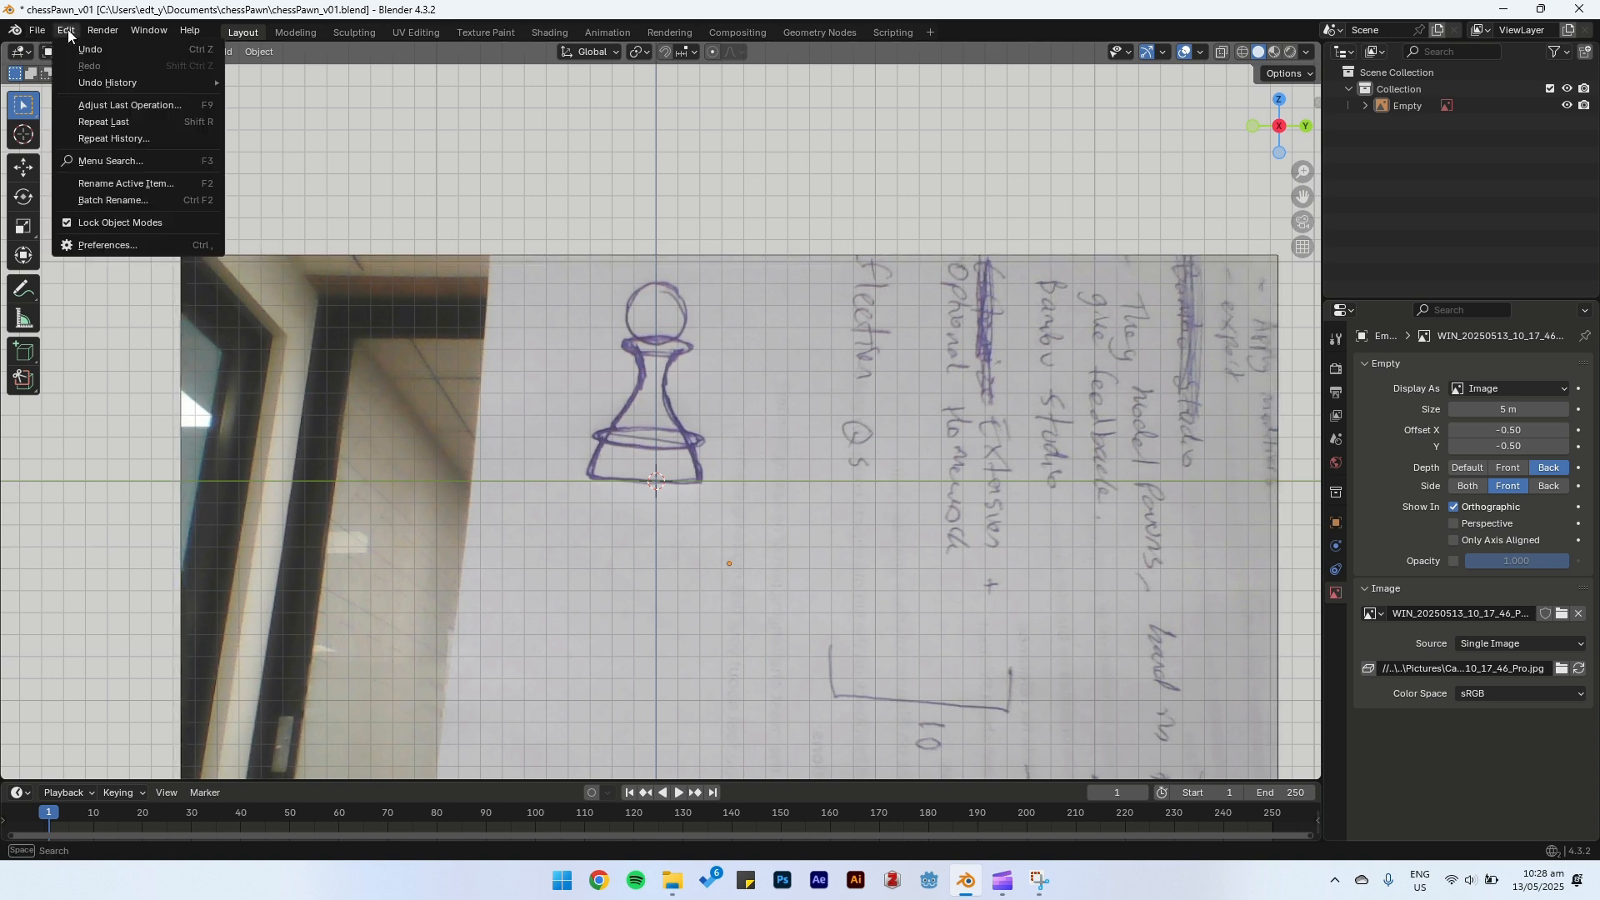
click(100, 247)
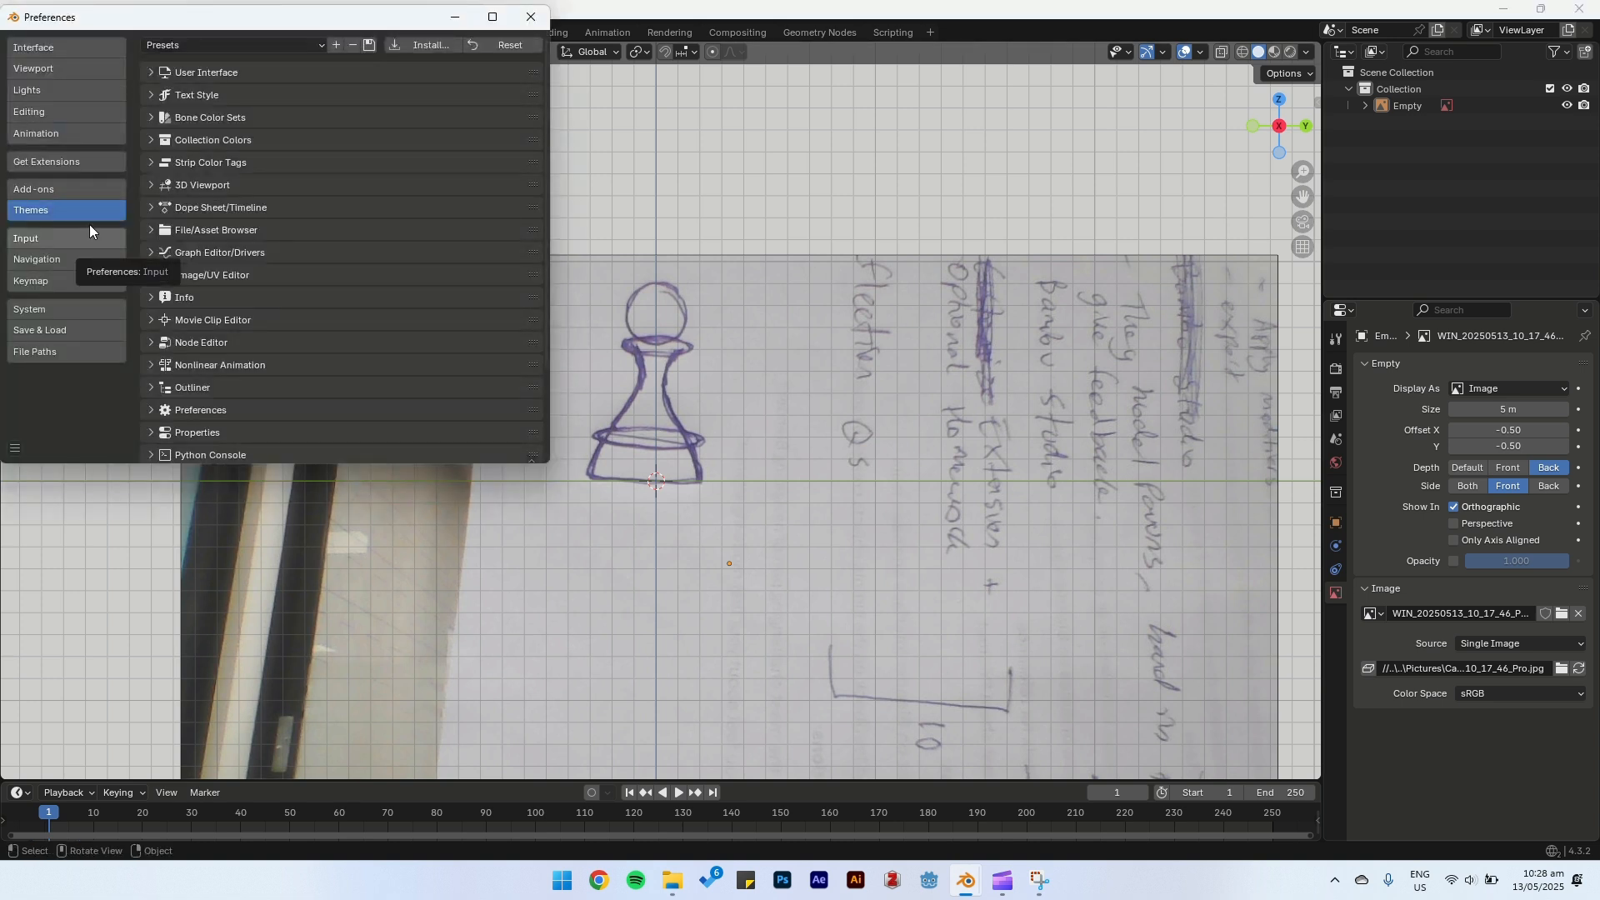
click(43, 187)
click(232, 46)
text(extra)
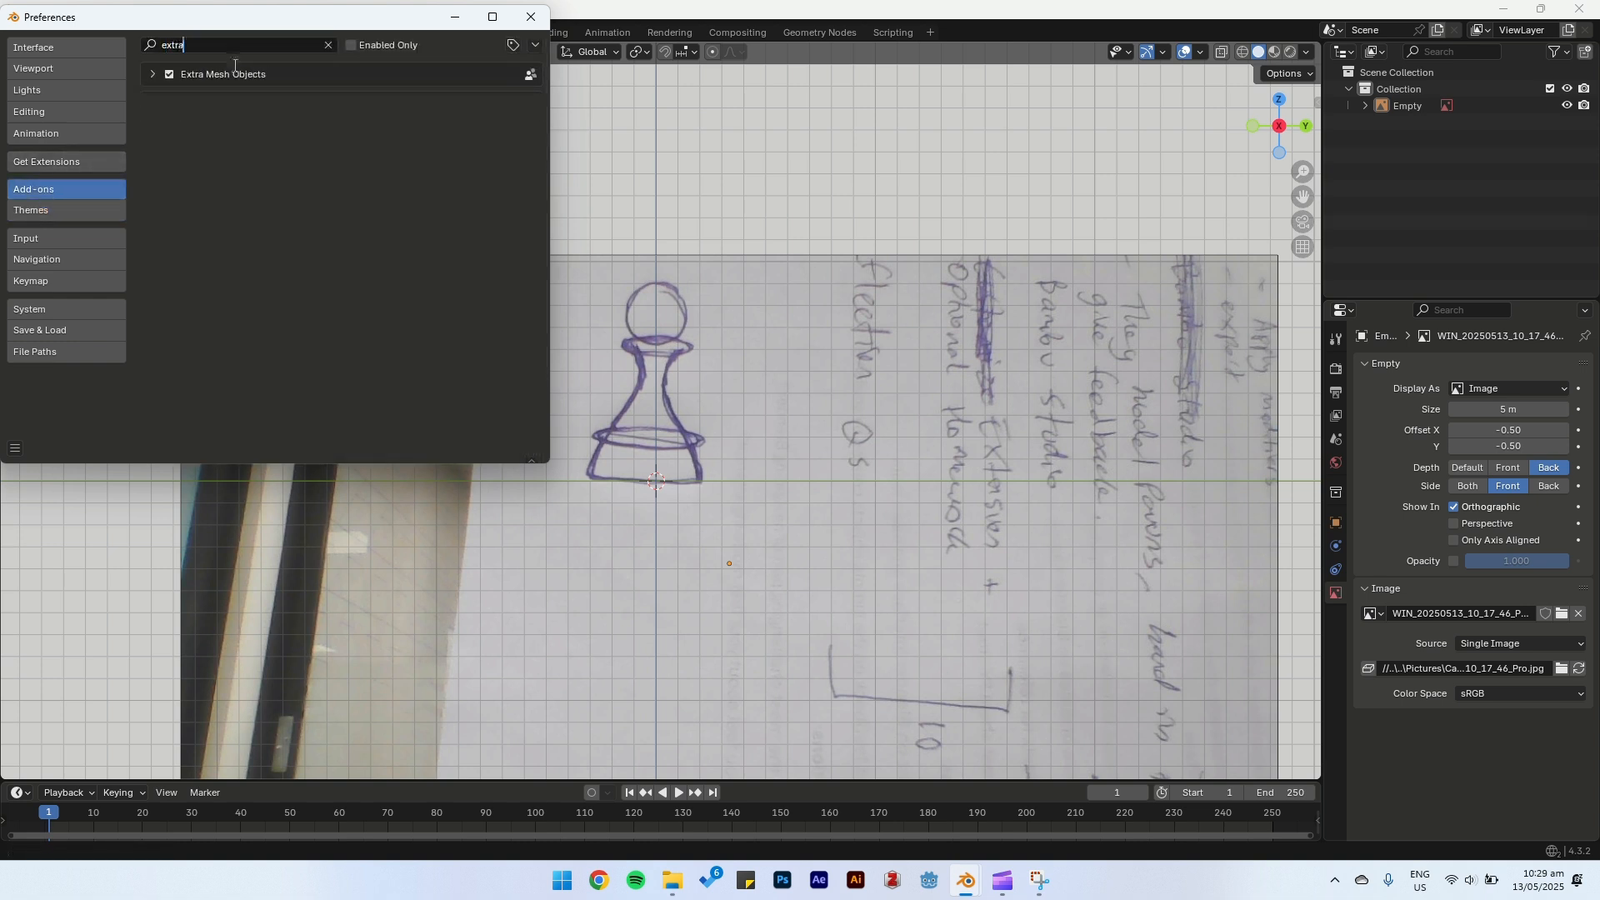
click(152, 75)
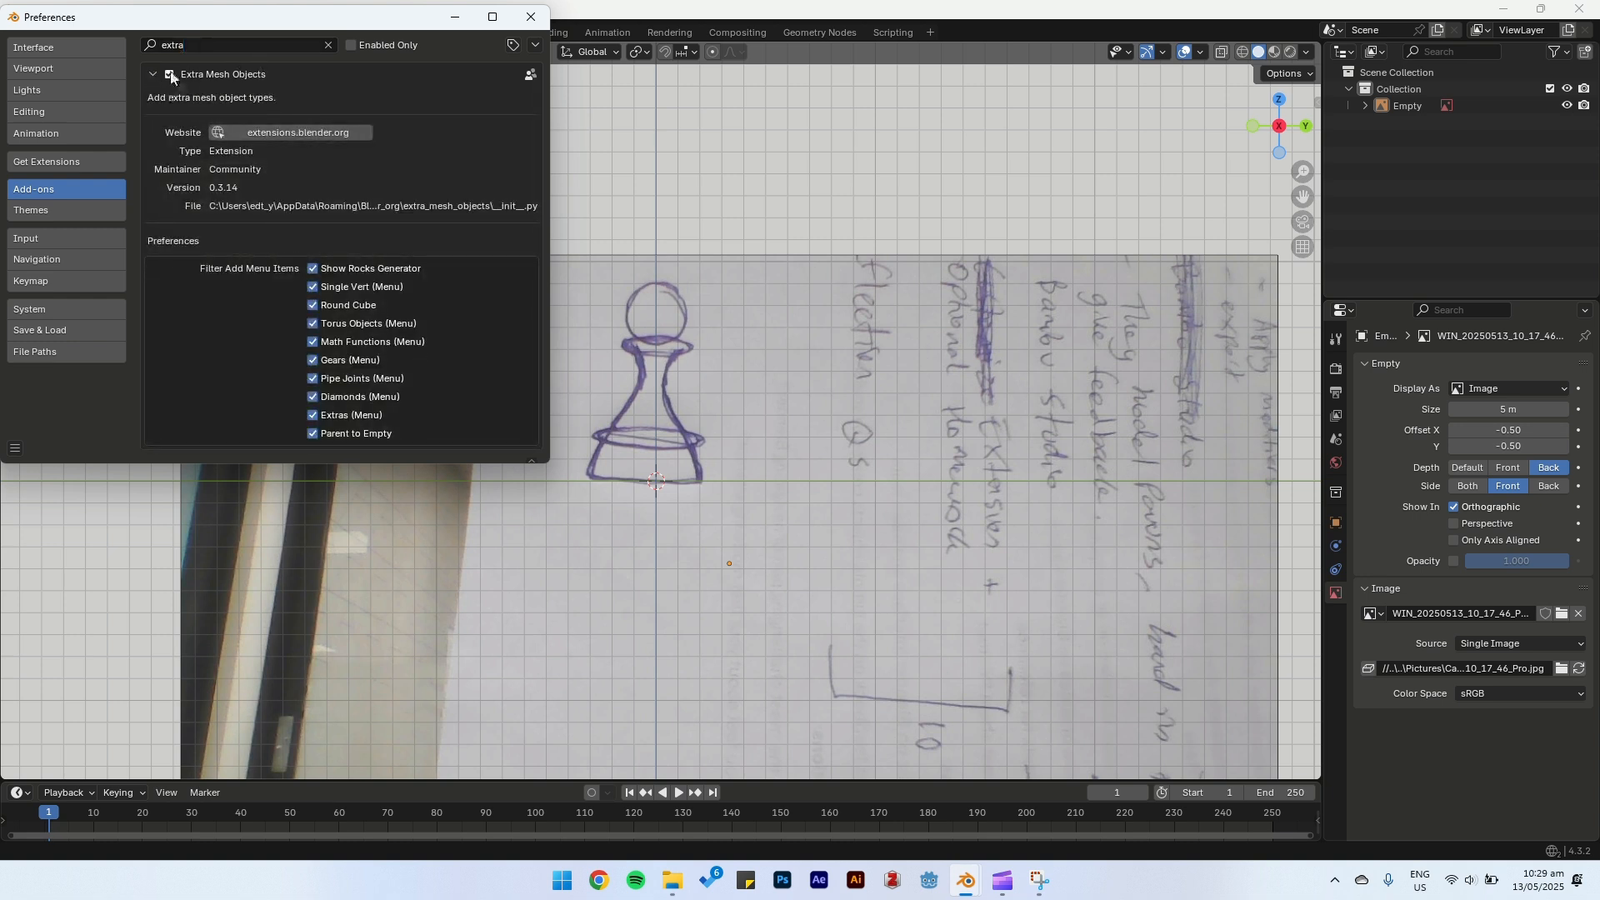
Step: Search the available extensions for "extra" and close the preferences
click(50, 164)
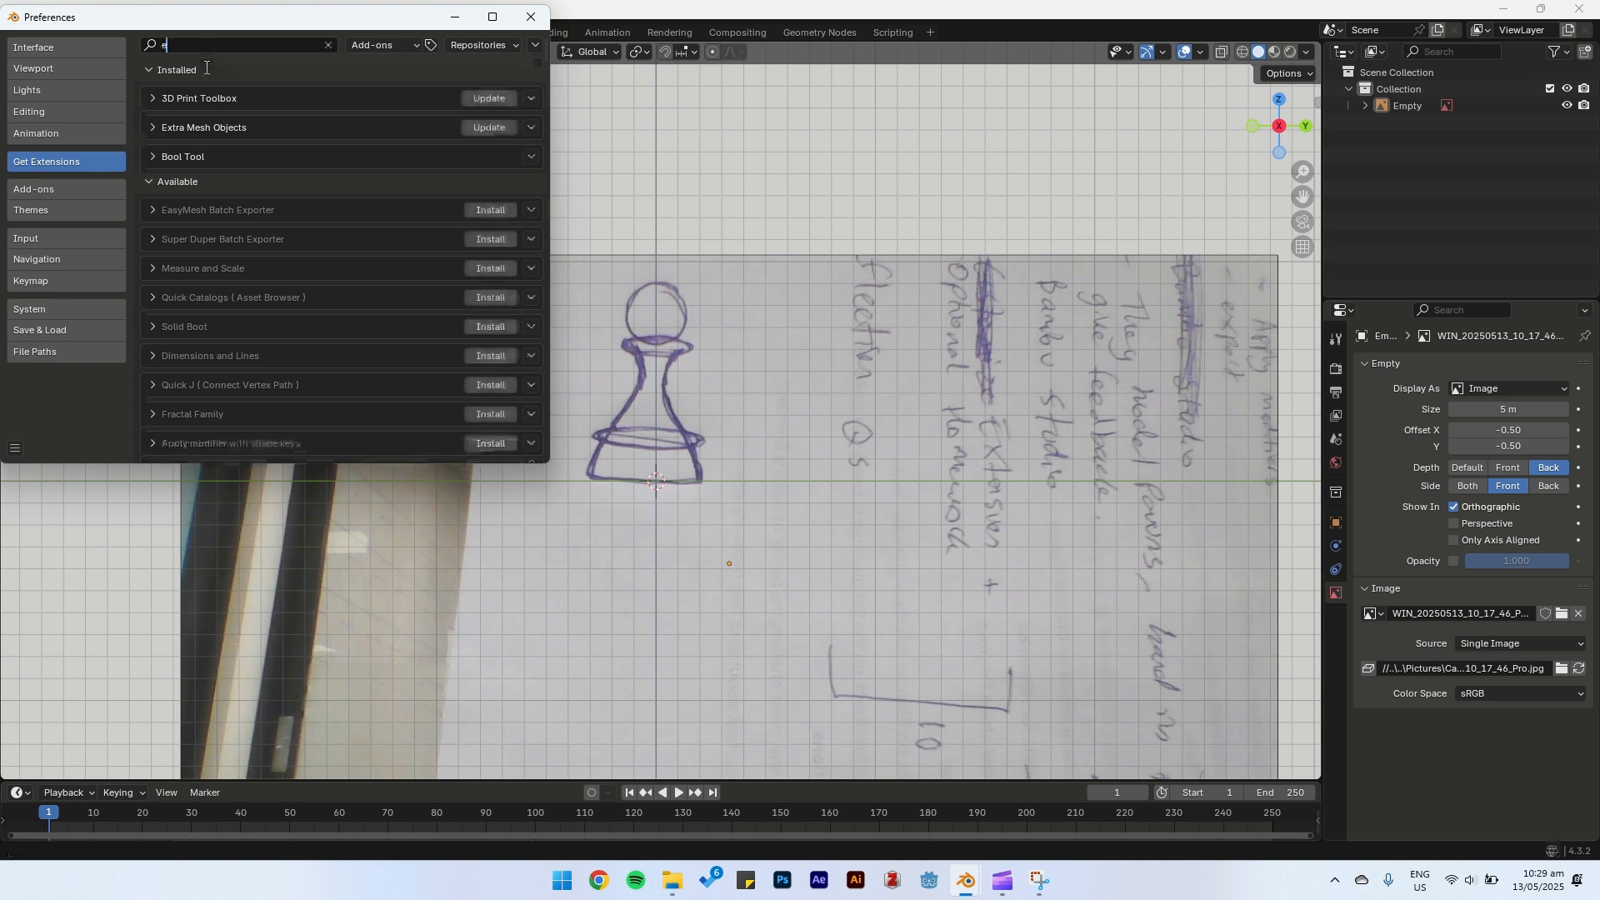
text(extra)
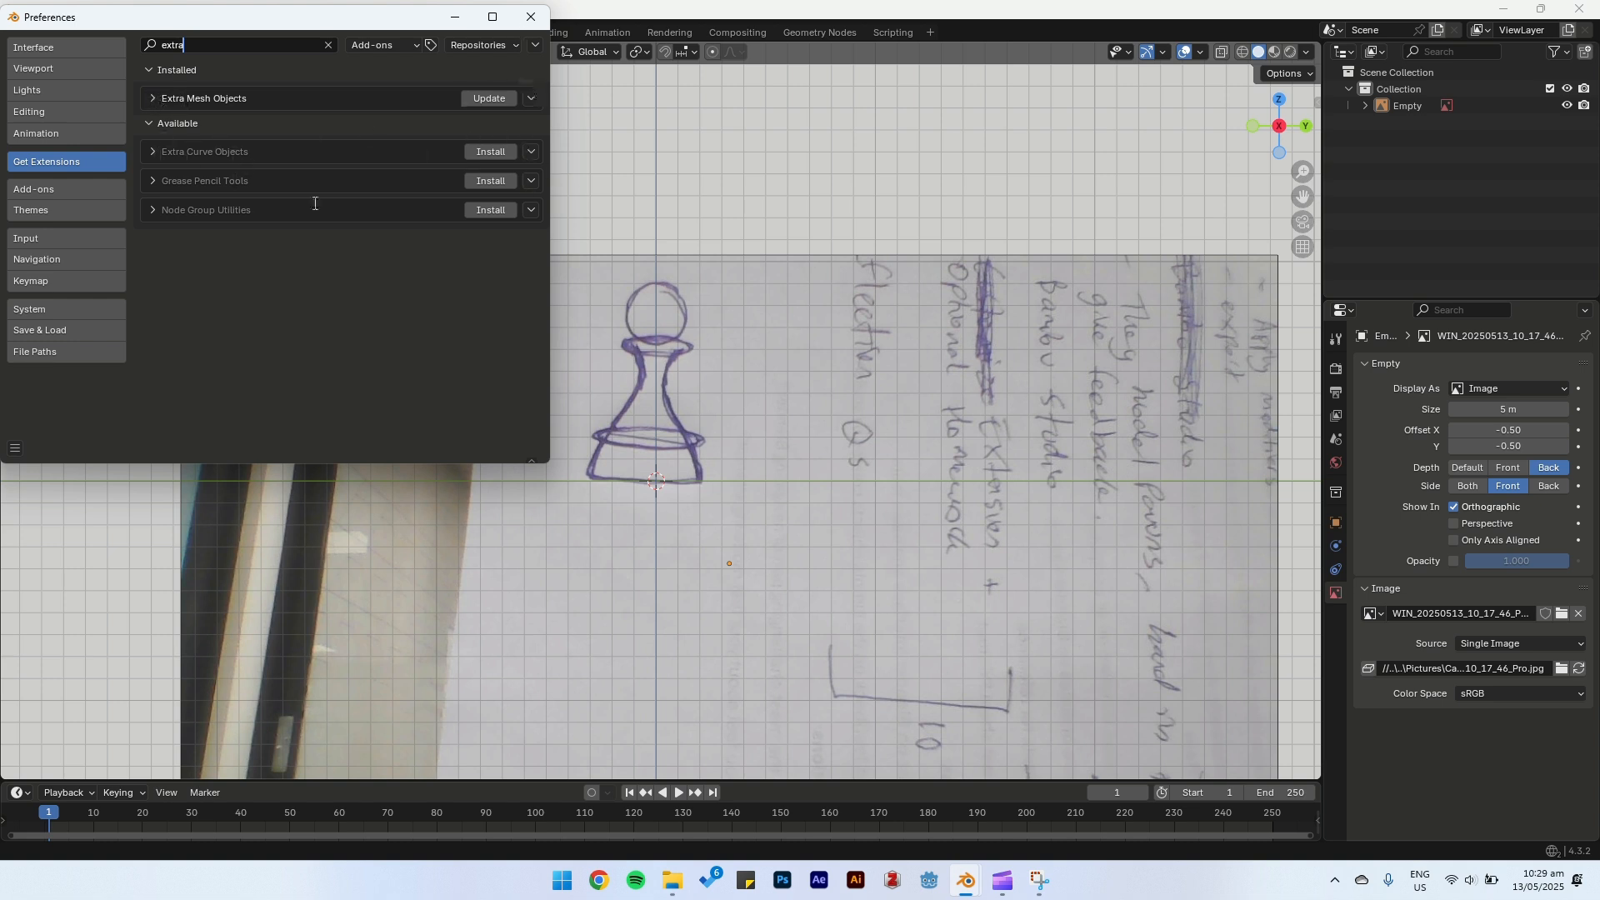
click(533, 19)
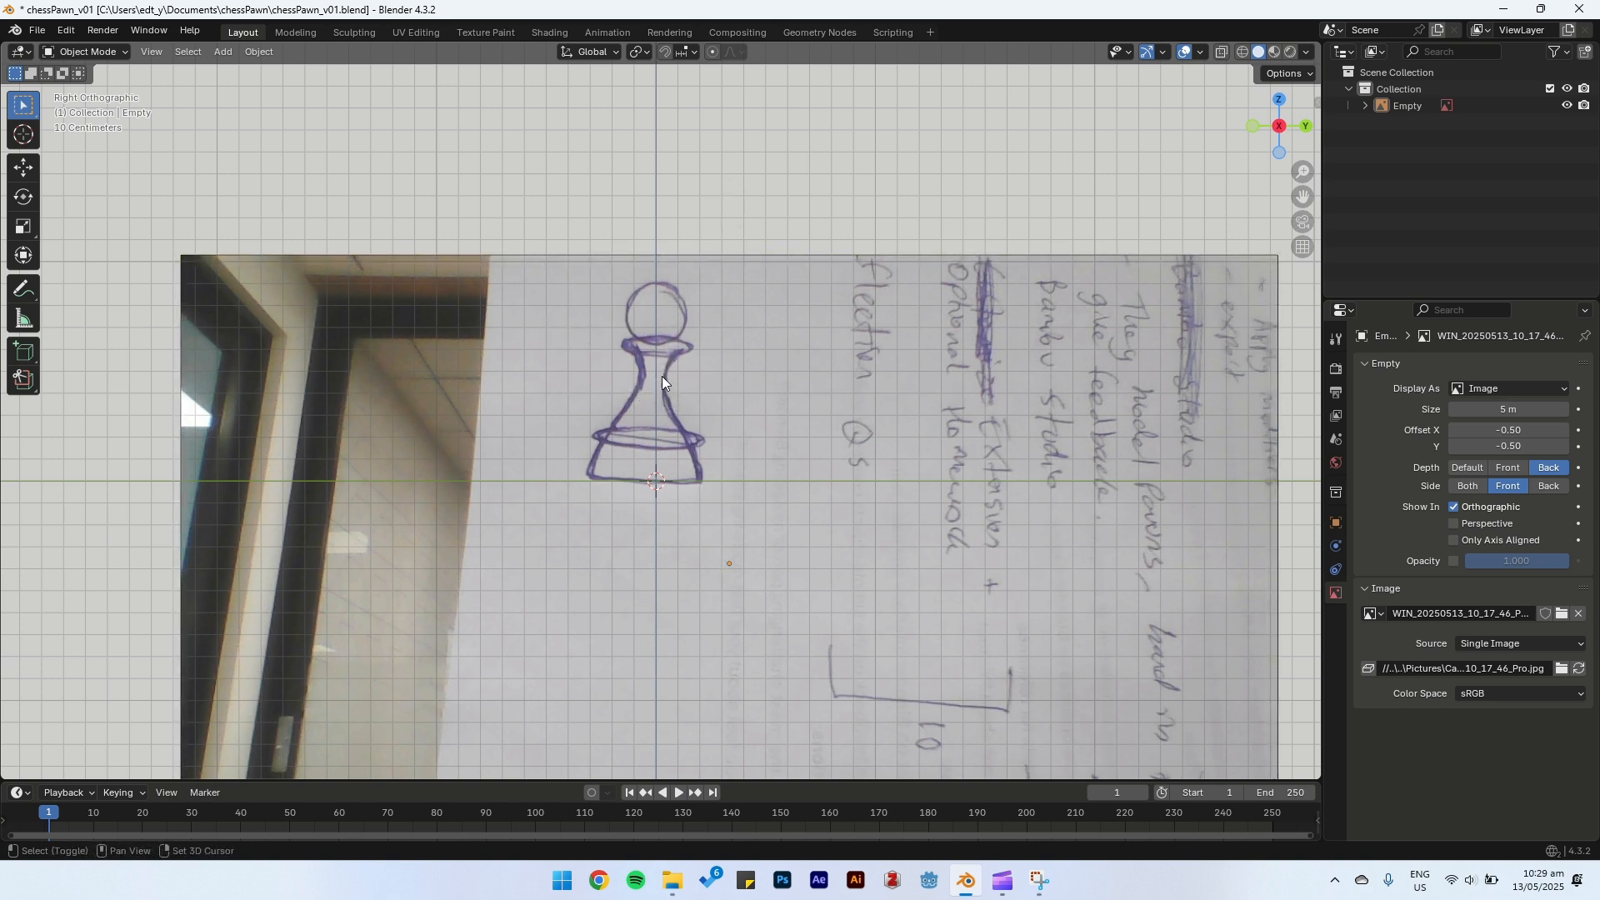
Step: Add a Single Vert mesh object at the world origin
key(shift+a)
mouse_move(612, 404)
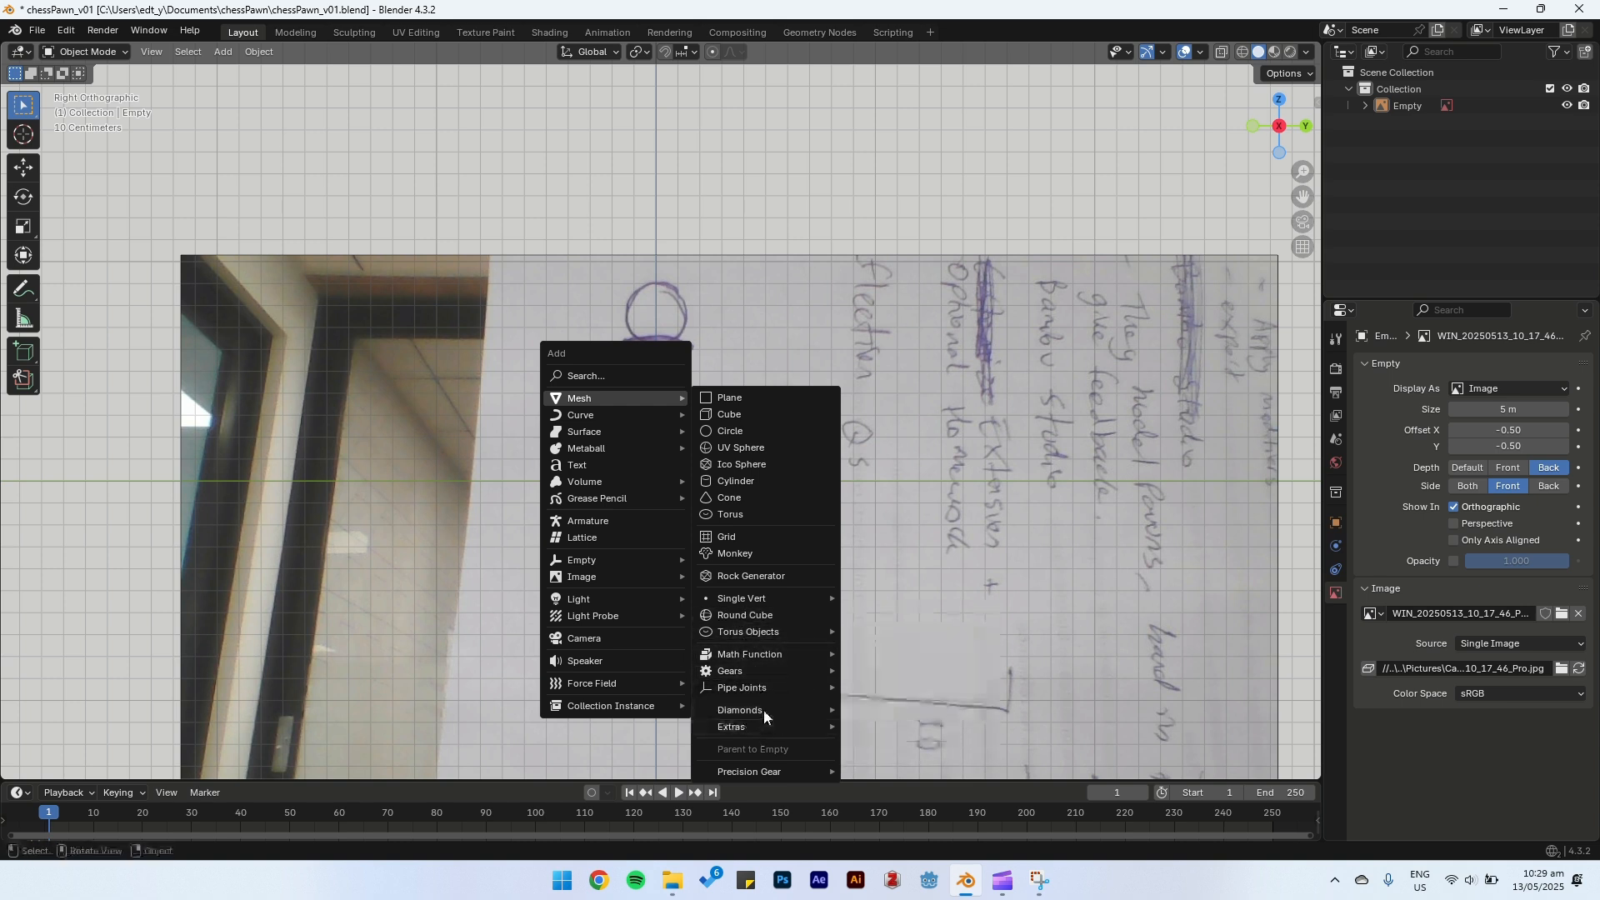
mouse_move(741, 600)
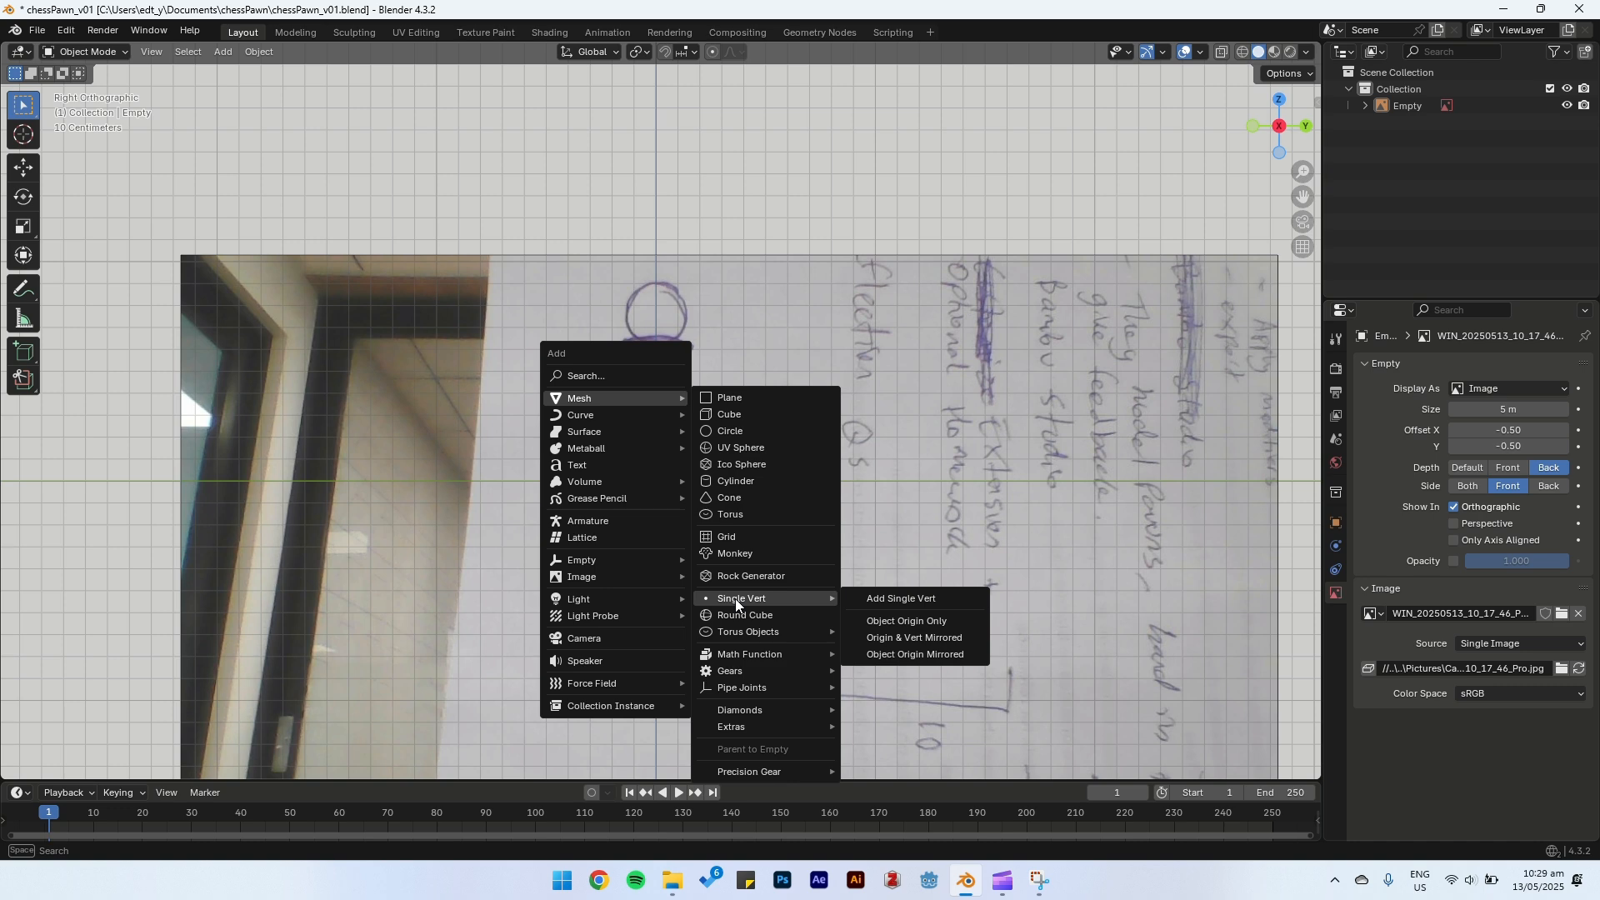
click(892, 600)
Step: Extrude the vertex about 0.2 m along Y to the base's outer corner and up the slanted side to the lower ring
scroll(673, 473, up, 3)
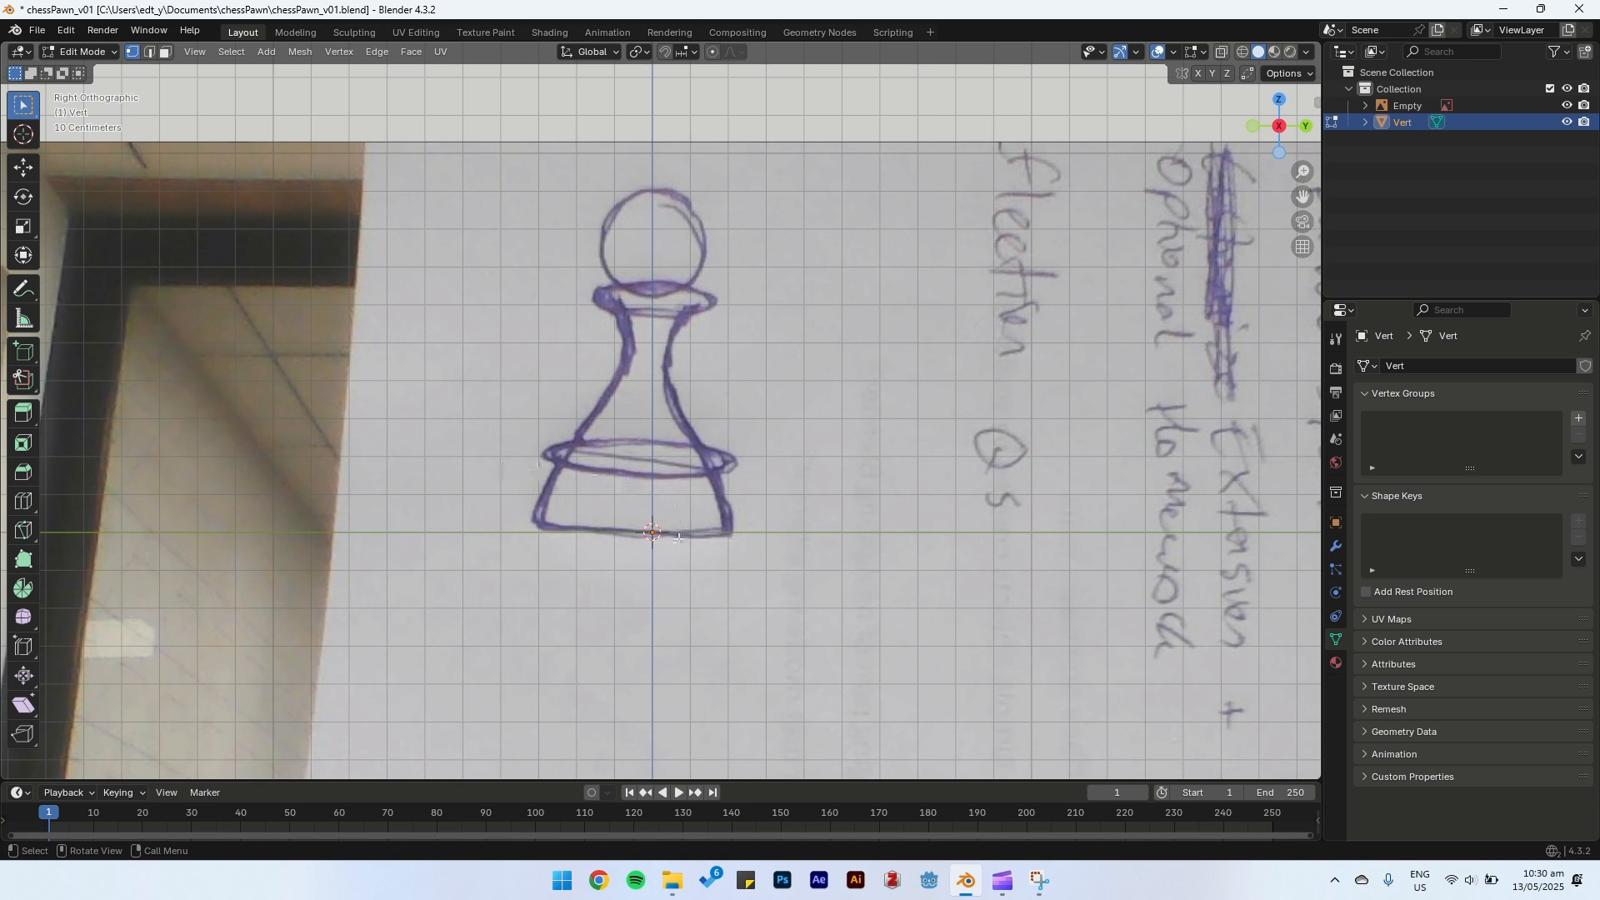
scroll(698, 543, up, 2)
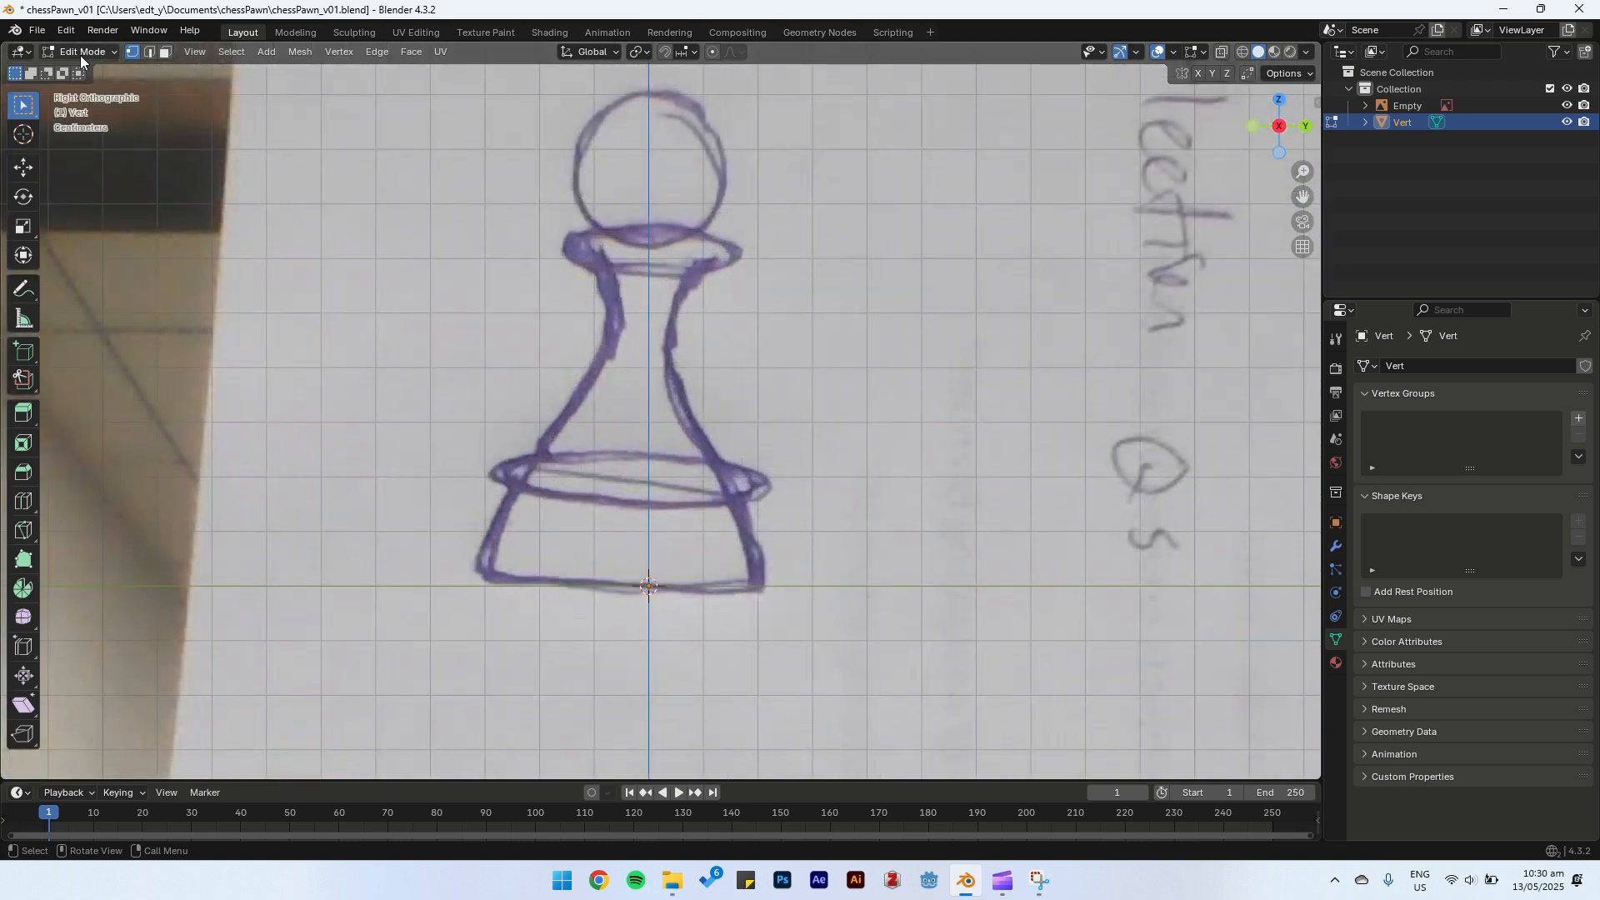
shift+middle_drag(700, 476, 705, 525)
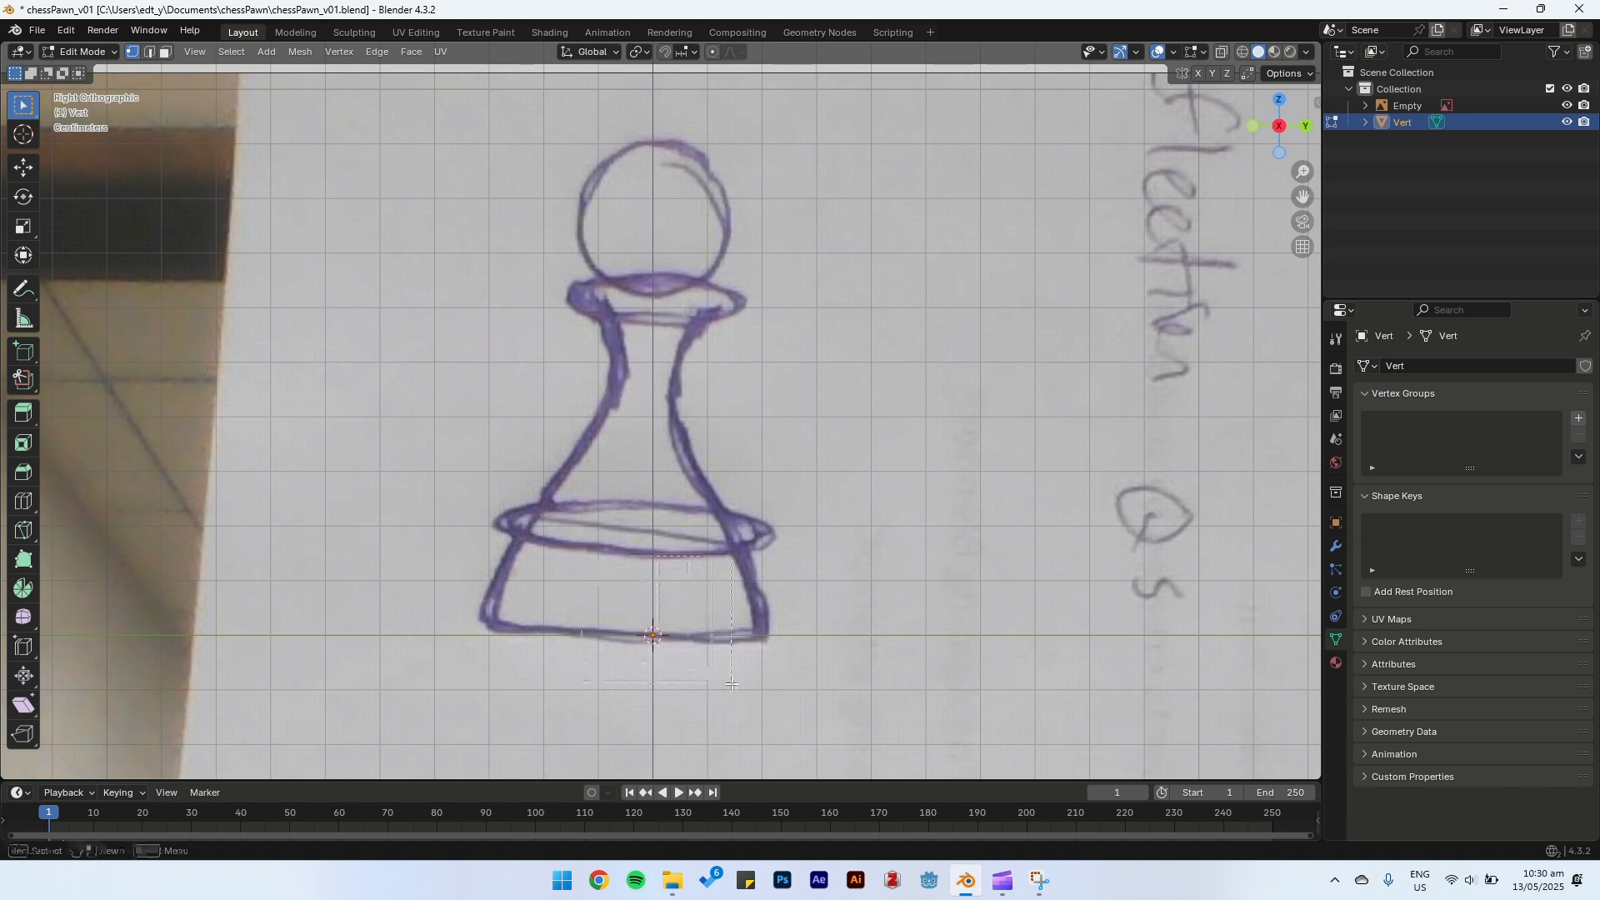
key(g)
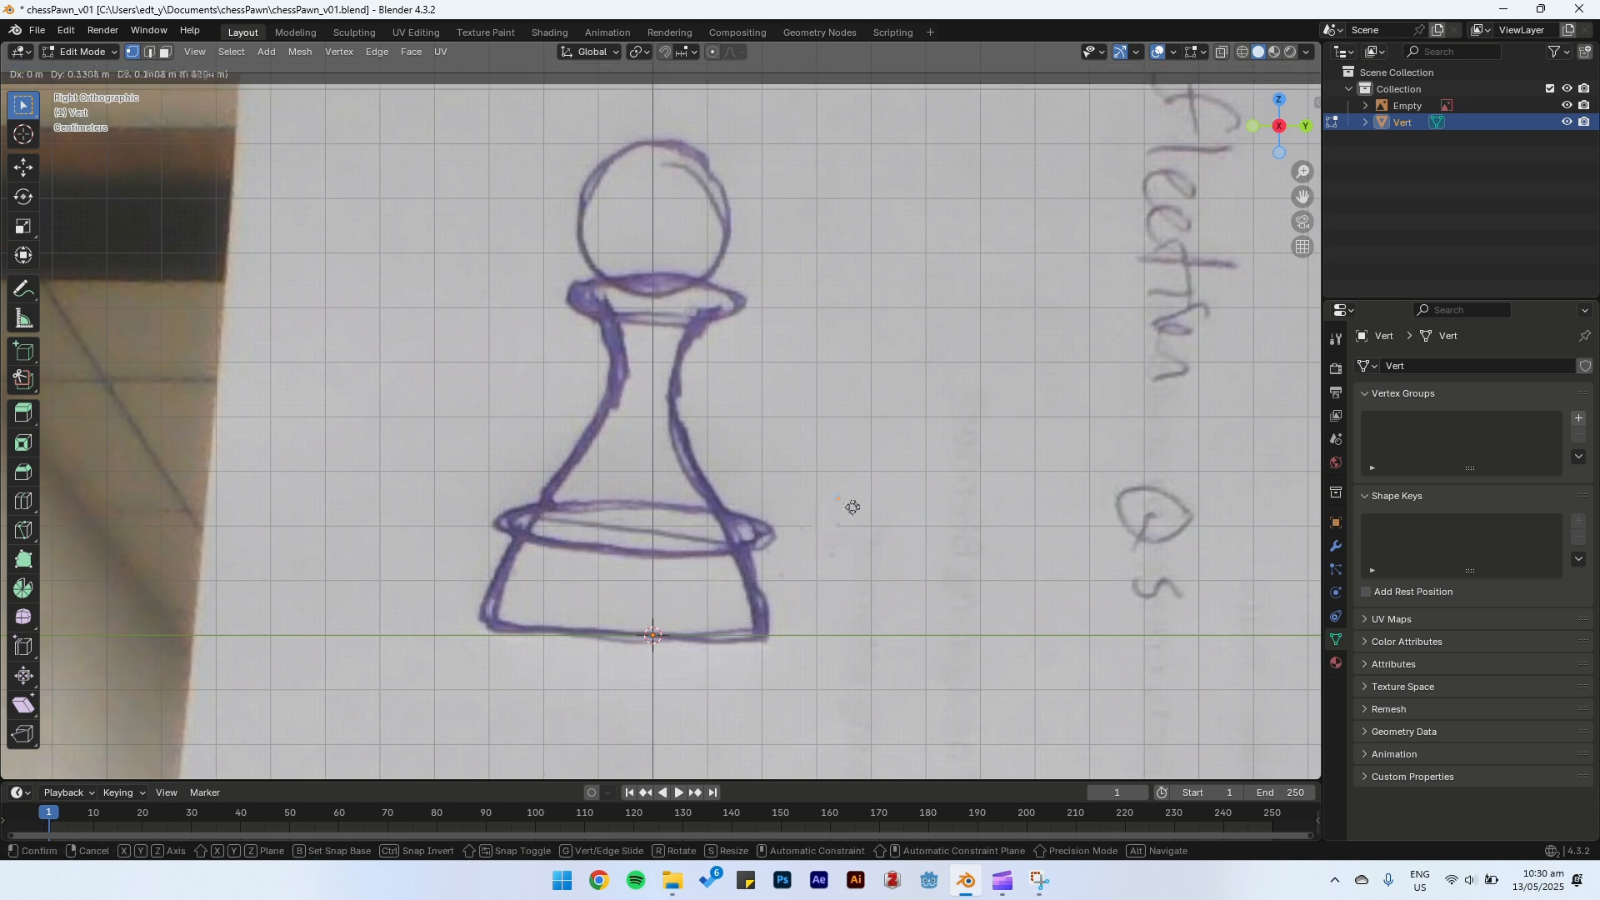
key(Escape)
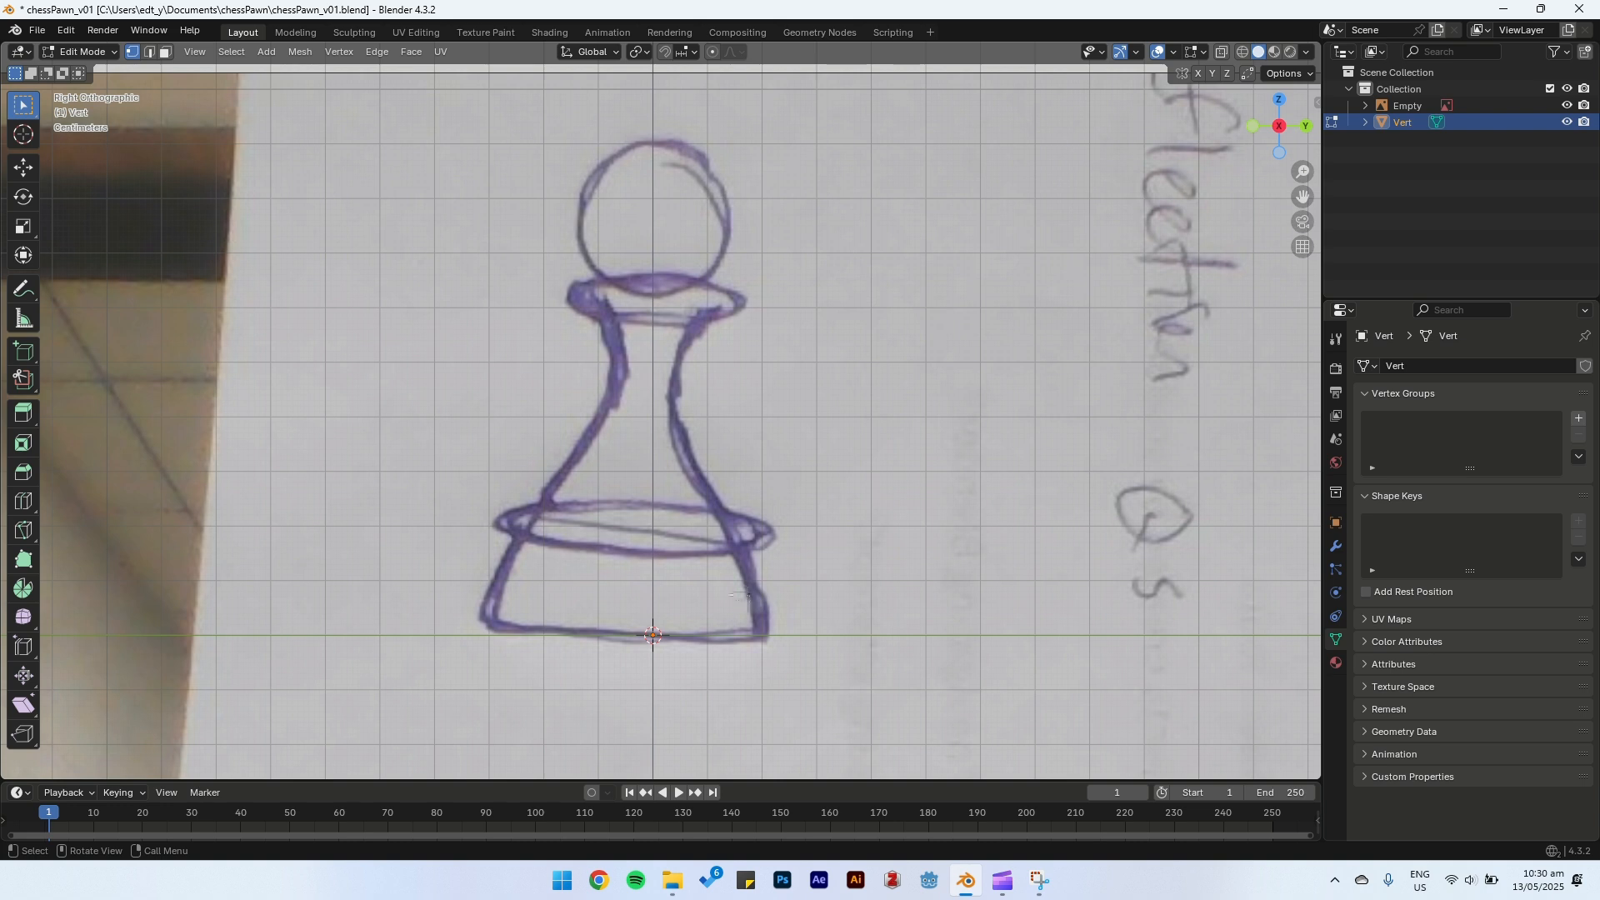
key(e)
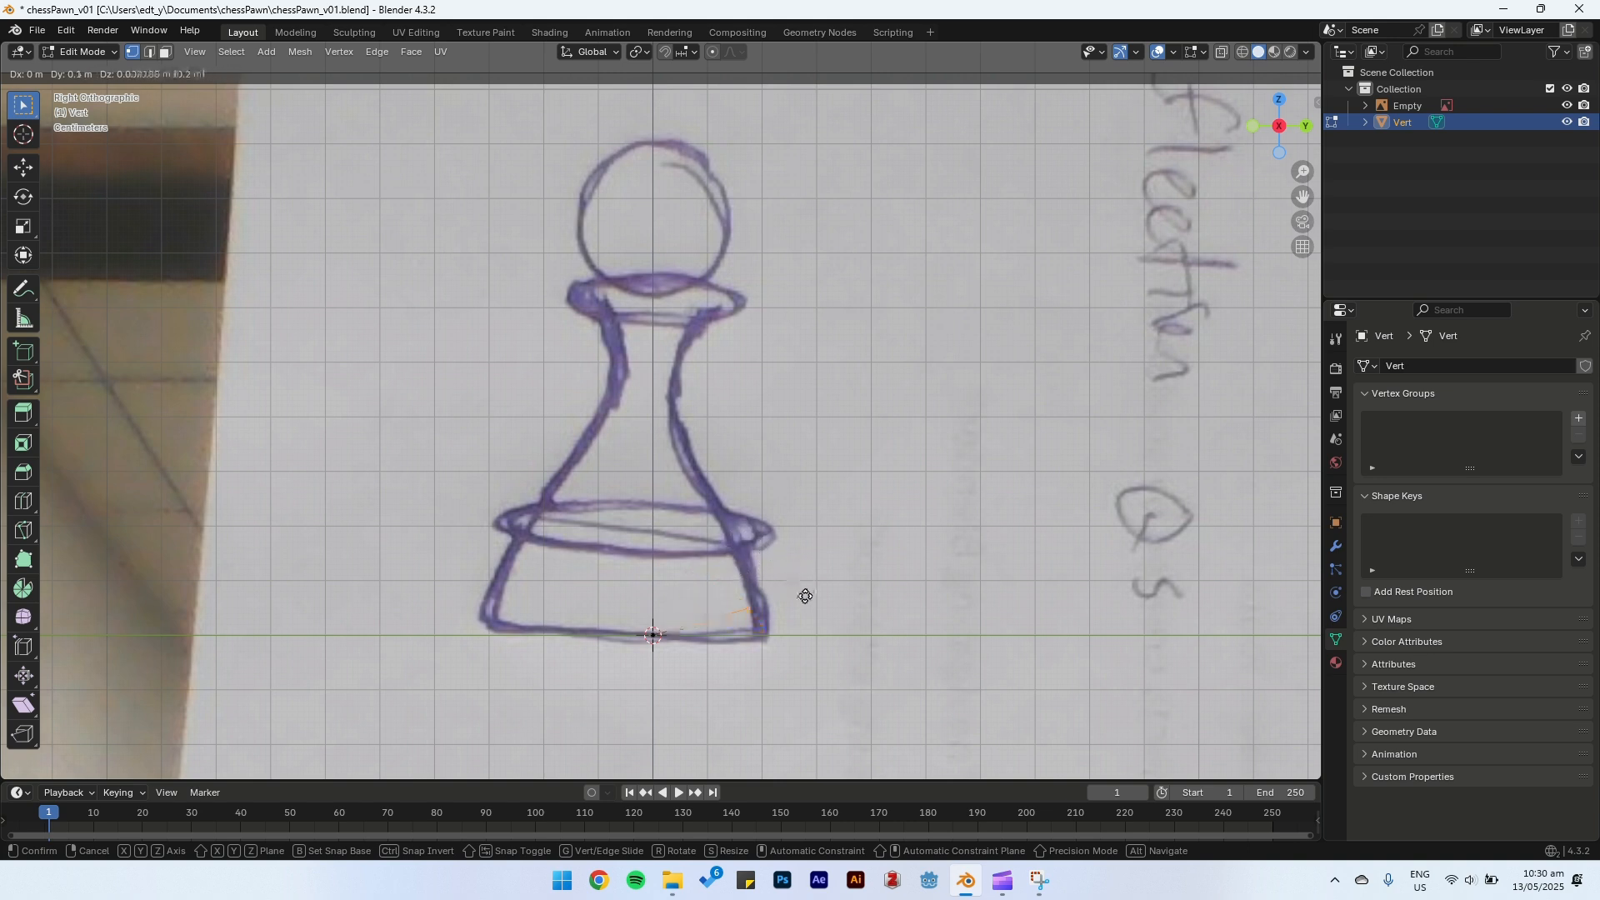
key(y)
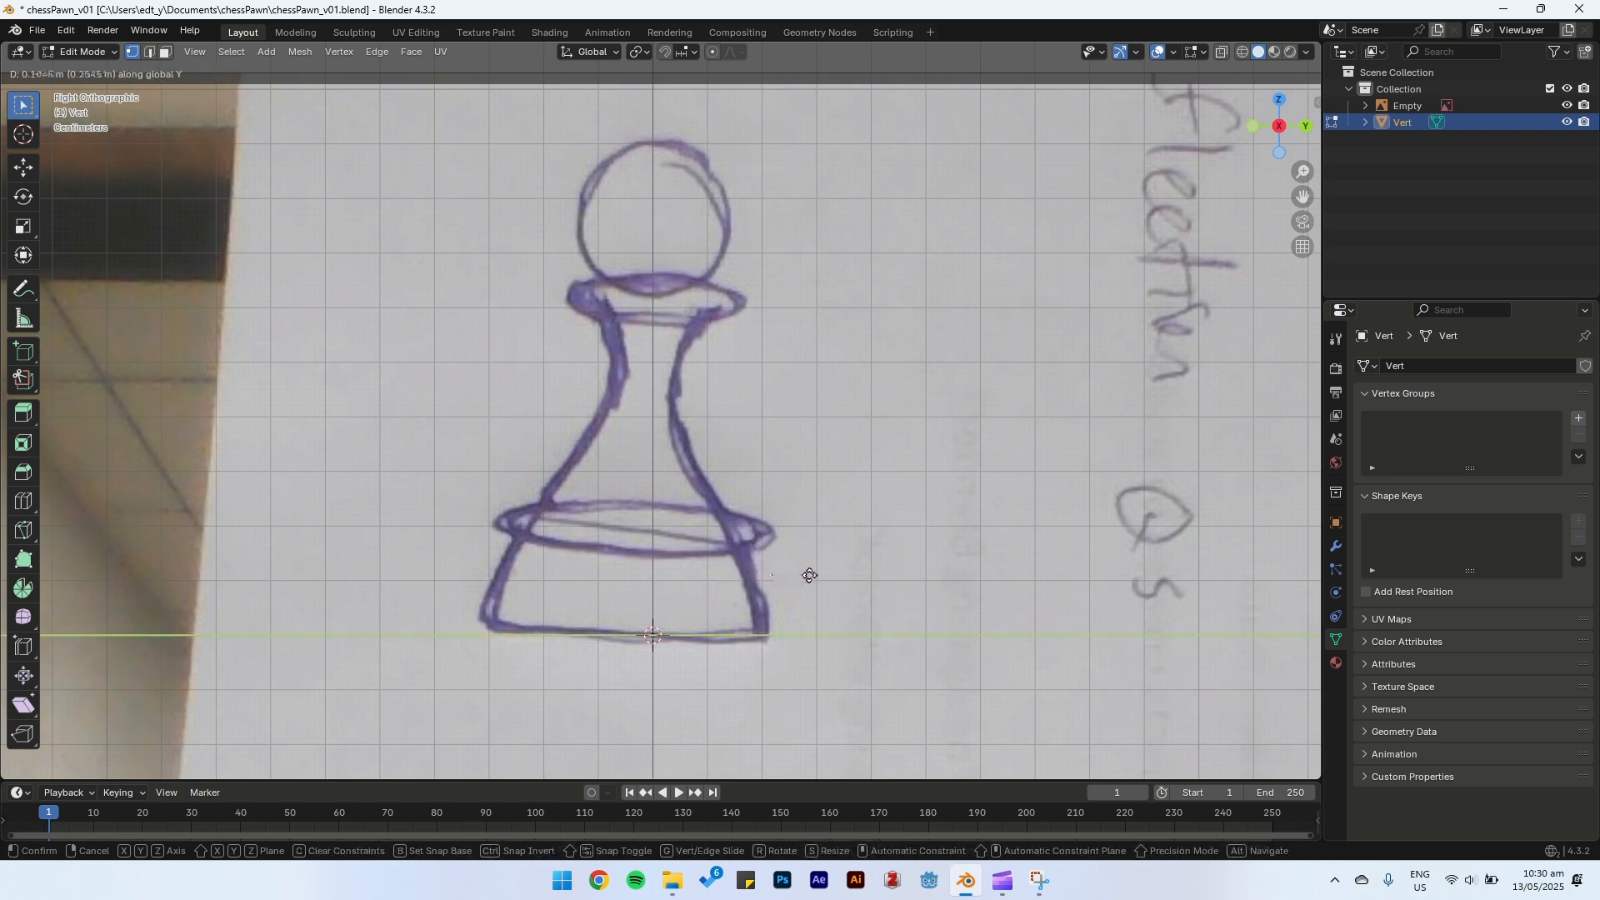
click(806, 577)
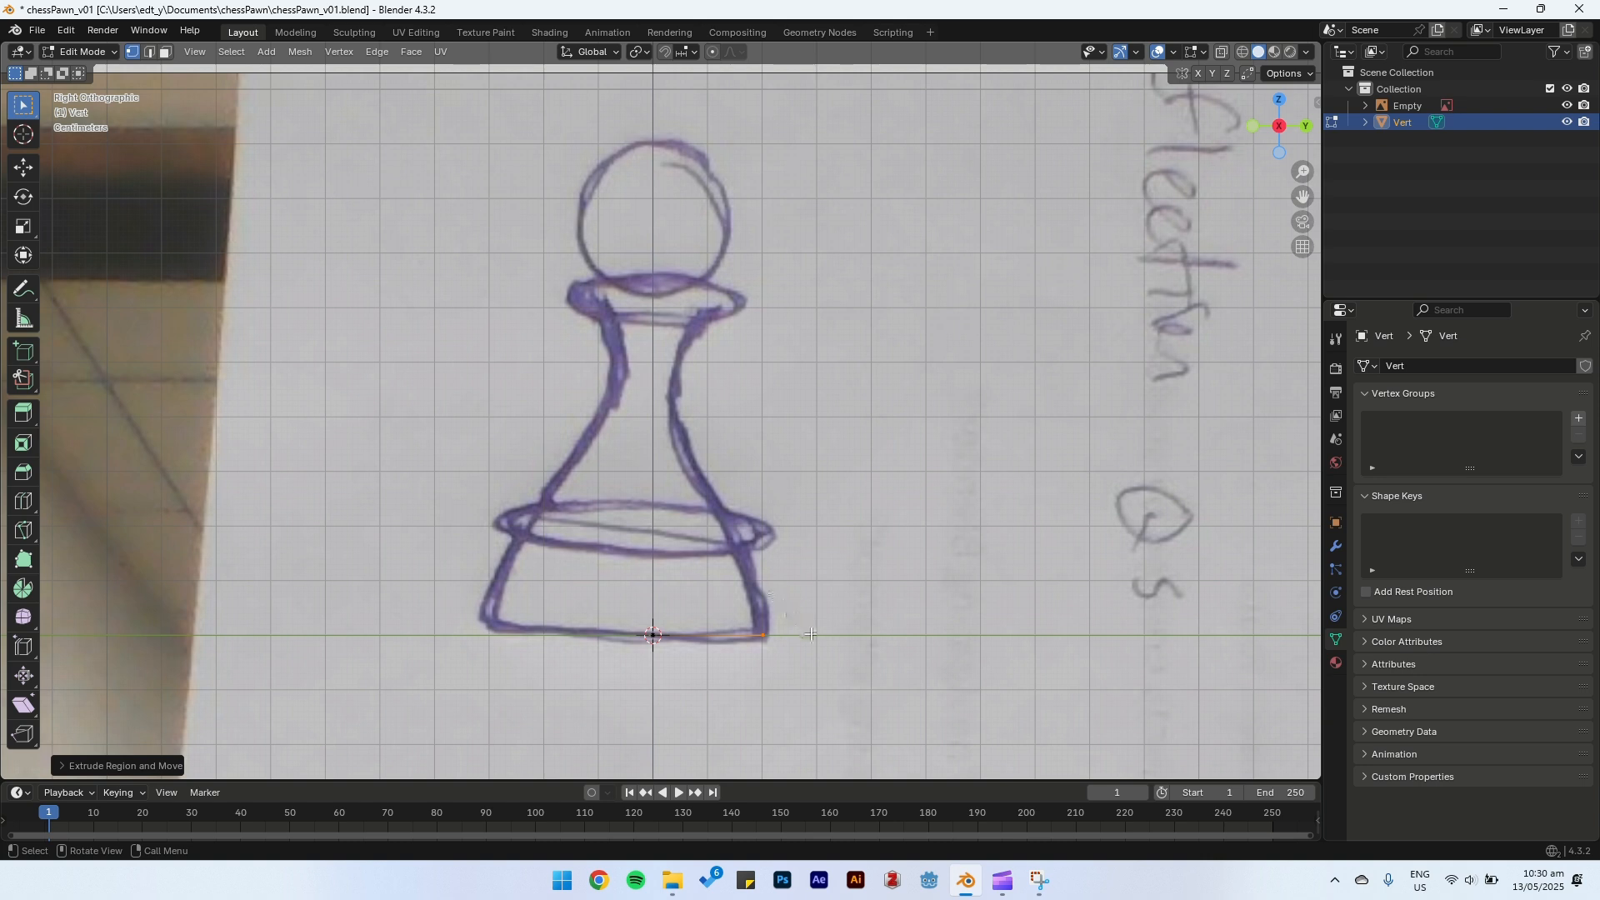
key(e)
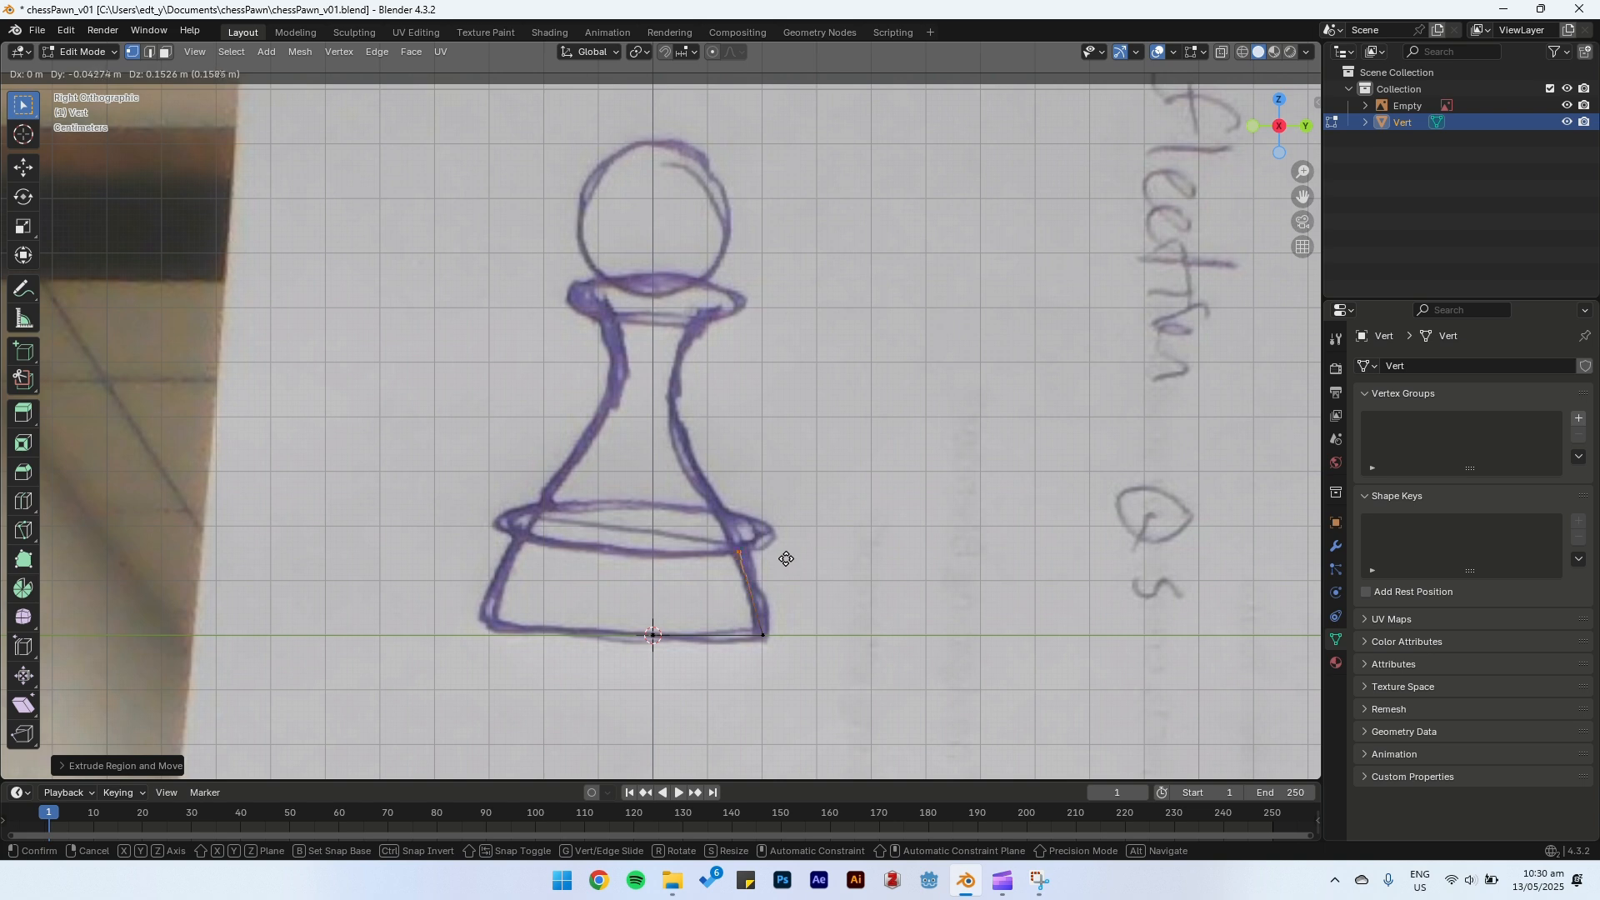
click(787, 558)
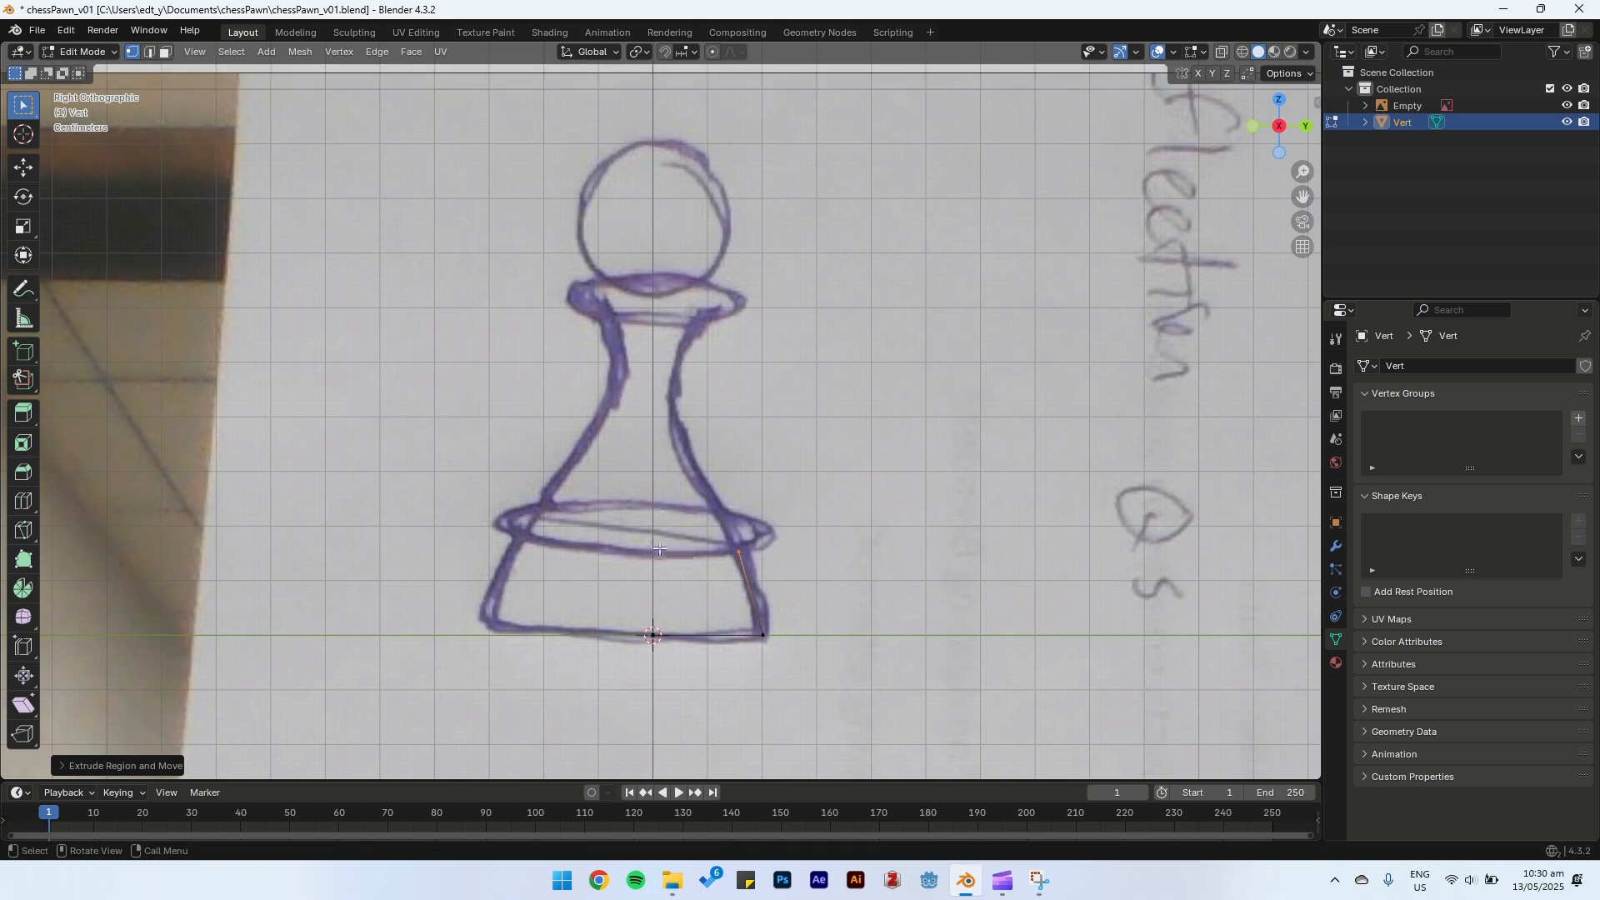
Step: Extrude four vertices around the outer edge of the lower ring, ending where the pawn's body begins
key(e)
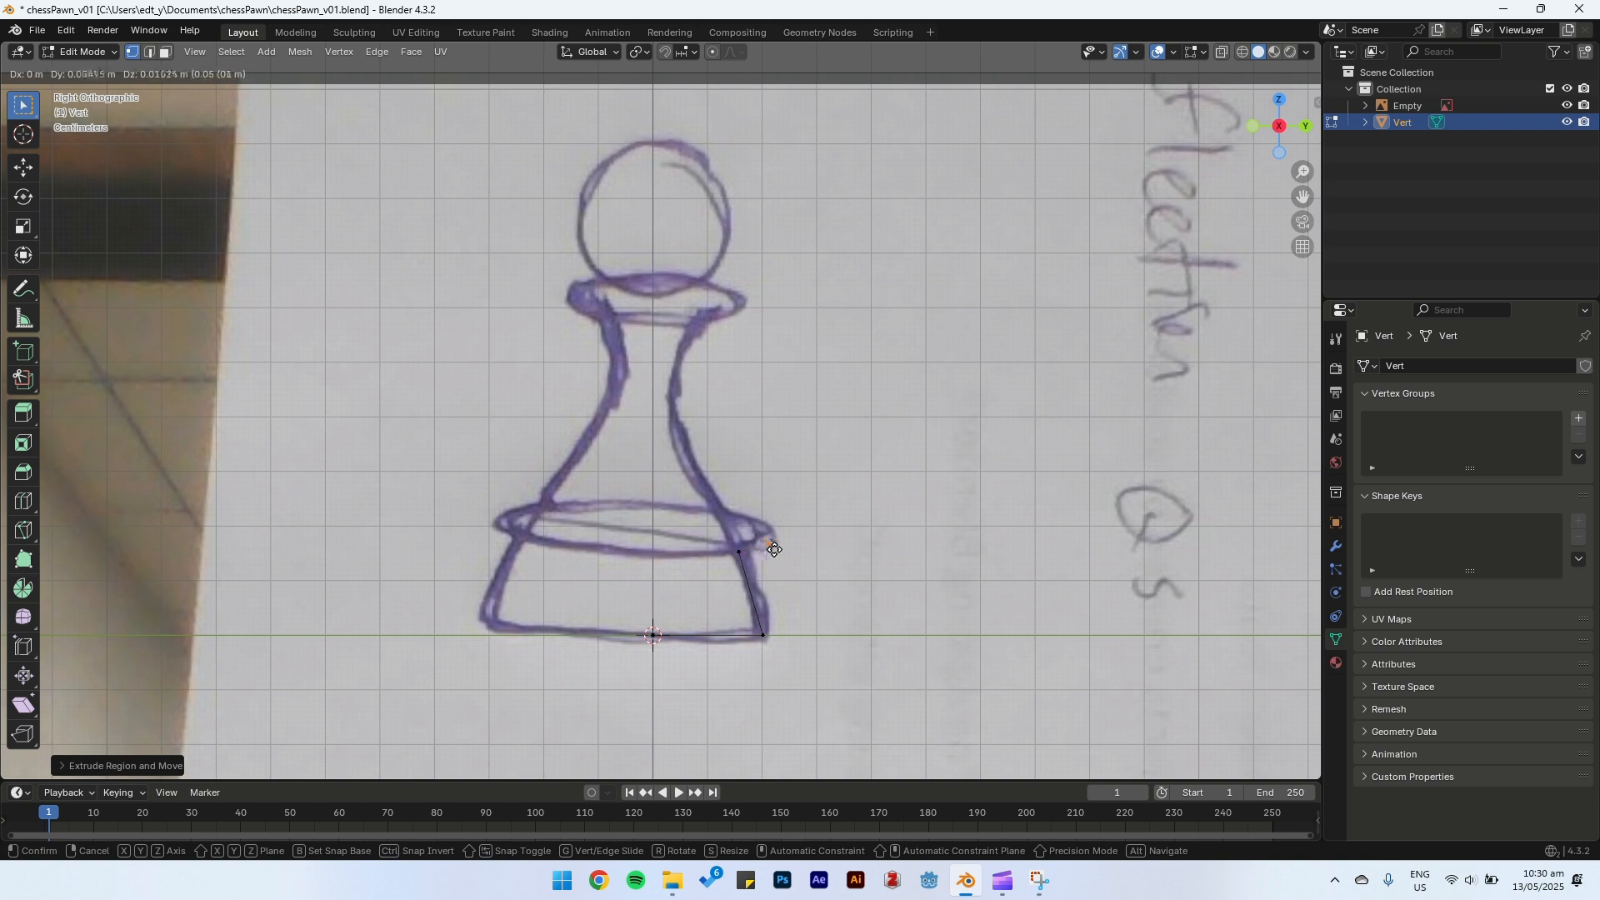
click(773, 549)
key(e)
click(813, 513)
key(e)
click(793, 502)
key(e)
click(745, 487)
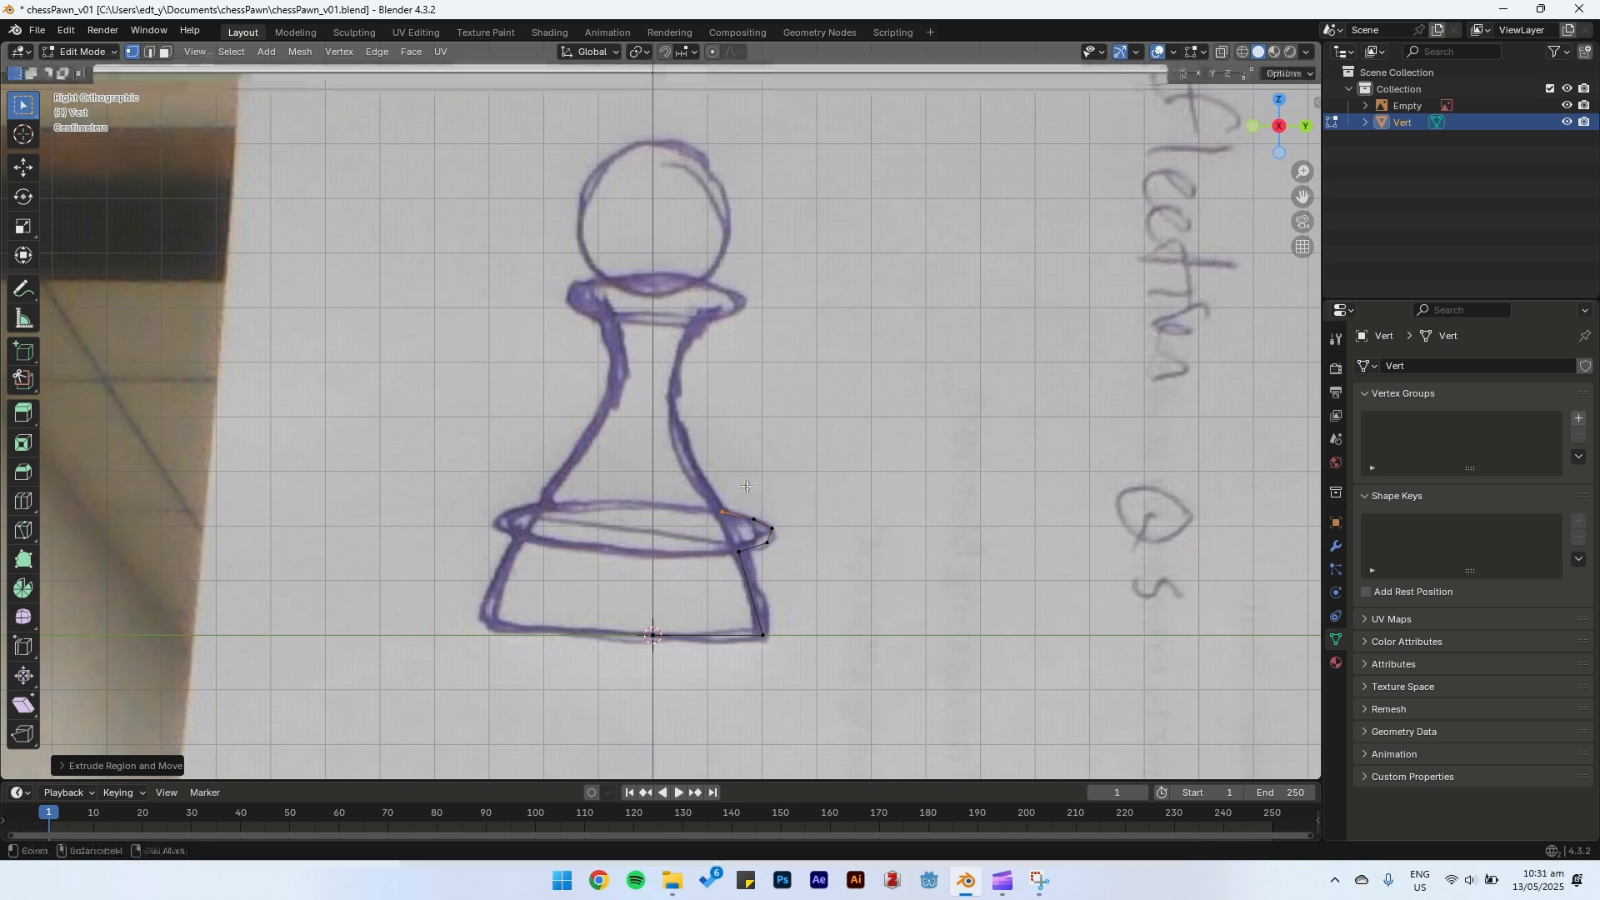
Step: Extrude four vertices up the curved side of the pawn's body, ending at the underside of the collar
key(e)
click(696, 405)
key(e)
click(686, 347)
key(e)
click(698, 302)
key(e)
click(718, 269)
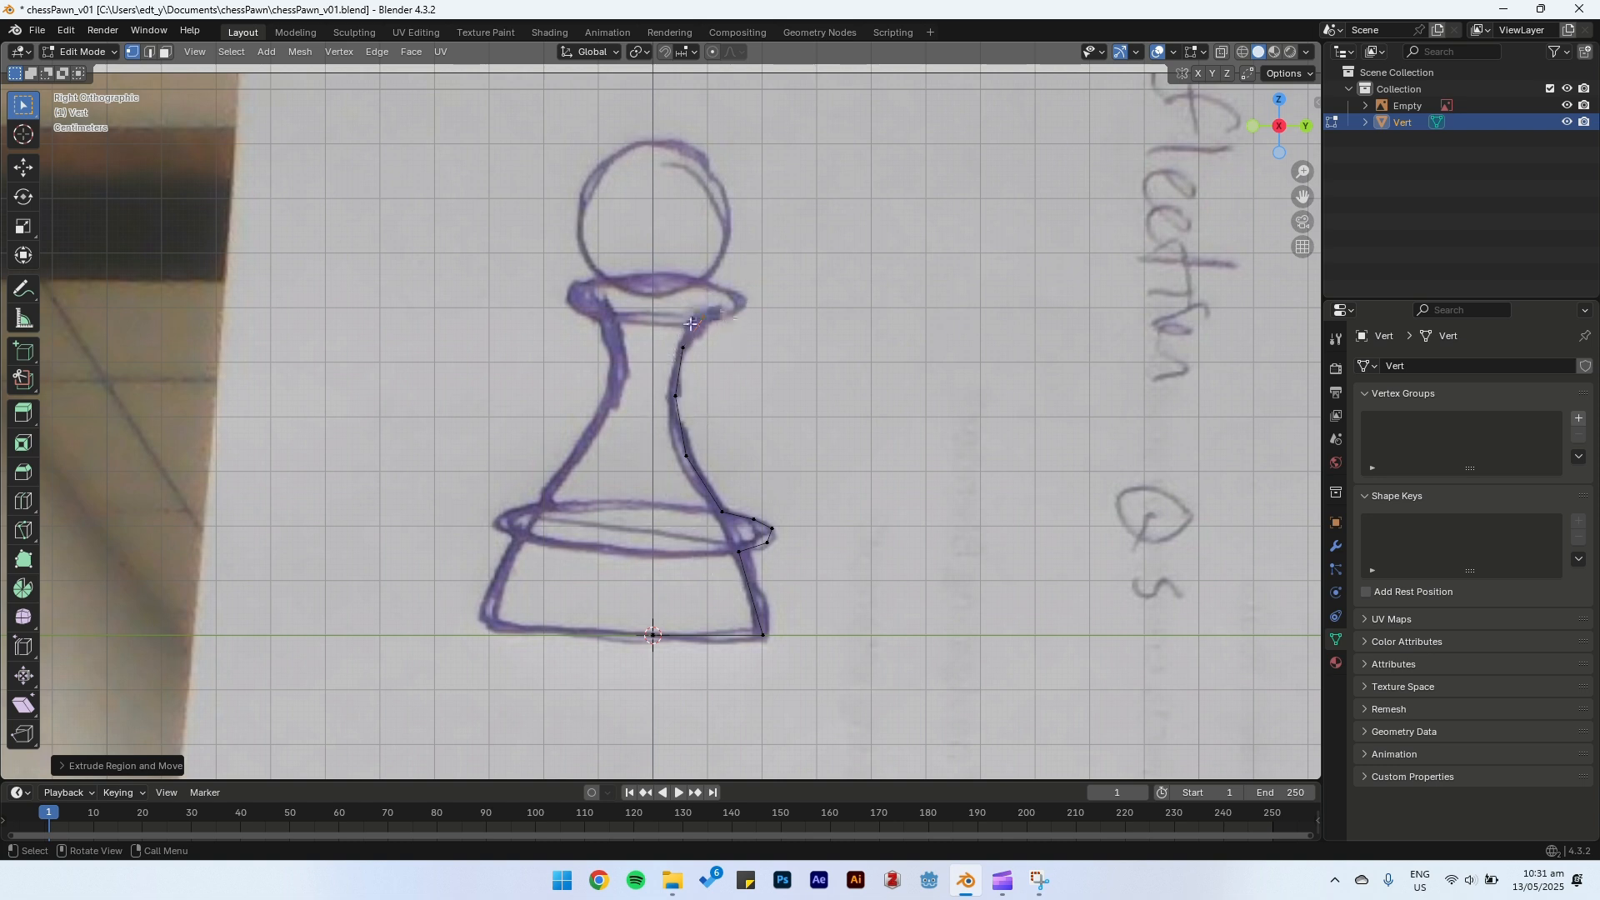
Step: Extrude four vertices around the collar's outer edge, ending where it meets the pawn's head
key(e)
click(737, 312)
key(e)
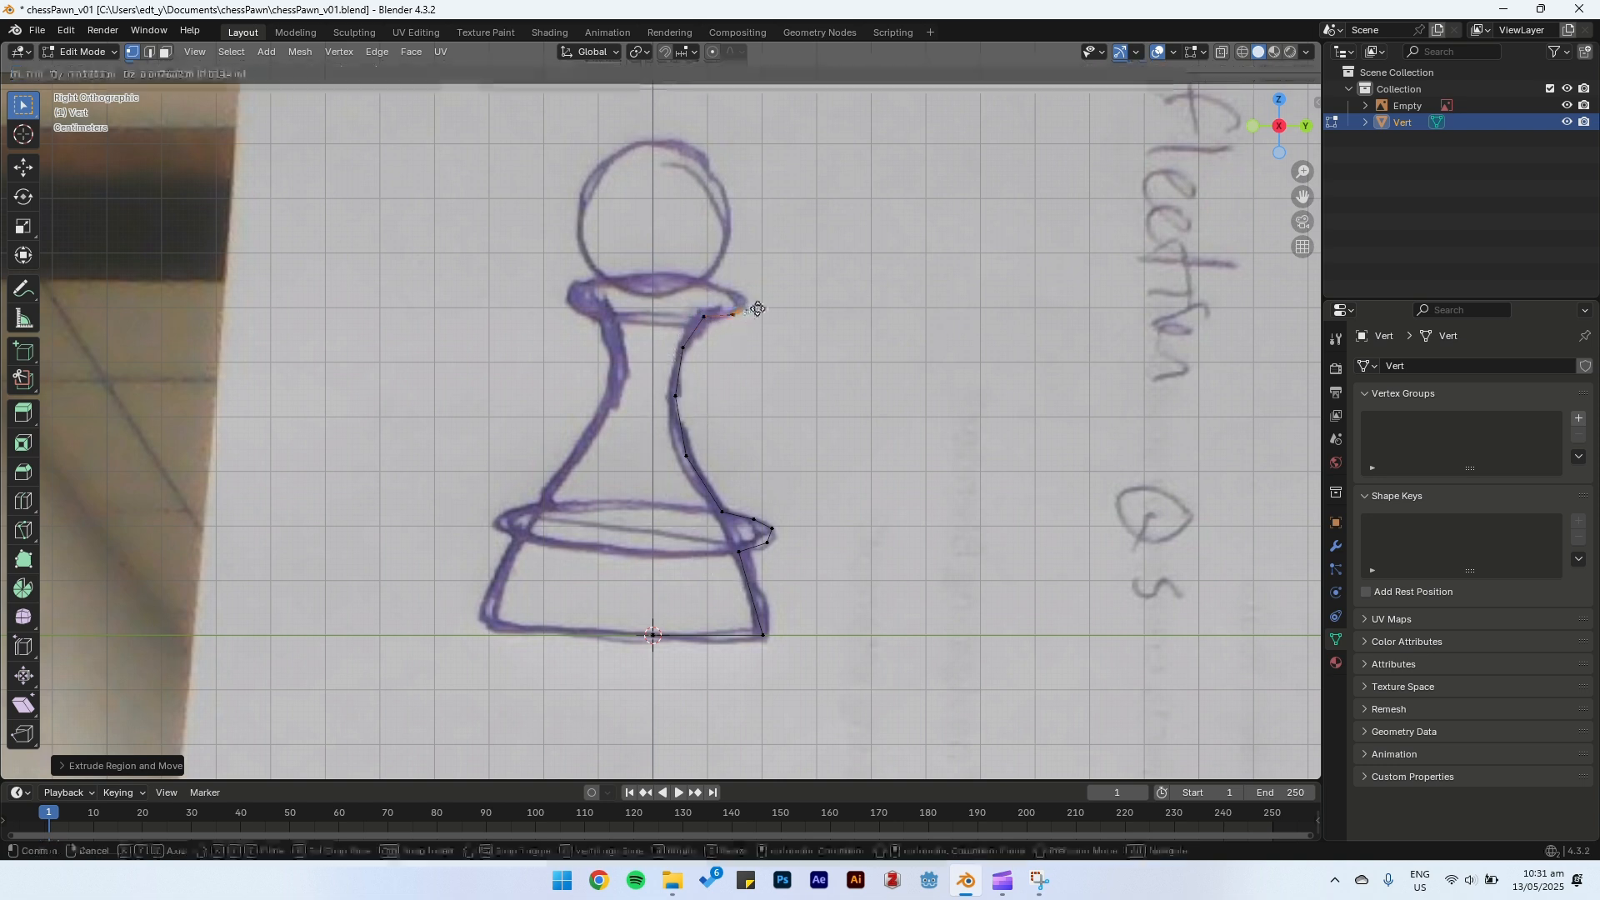
click(753, 298)
key(e)
click(733, 284)
key(e)
click(708, 277)
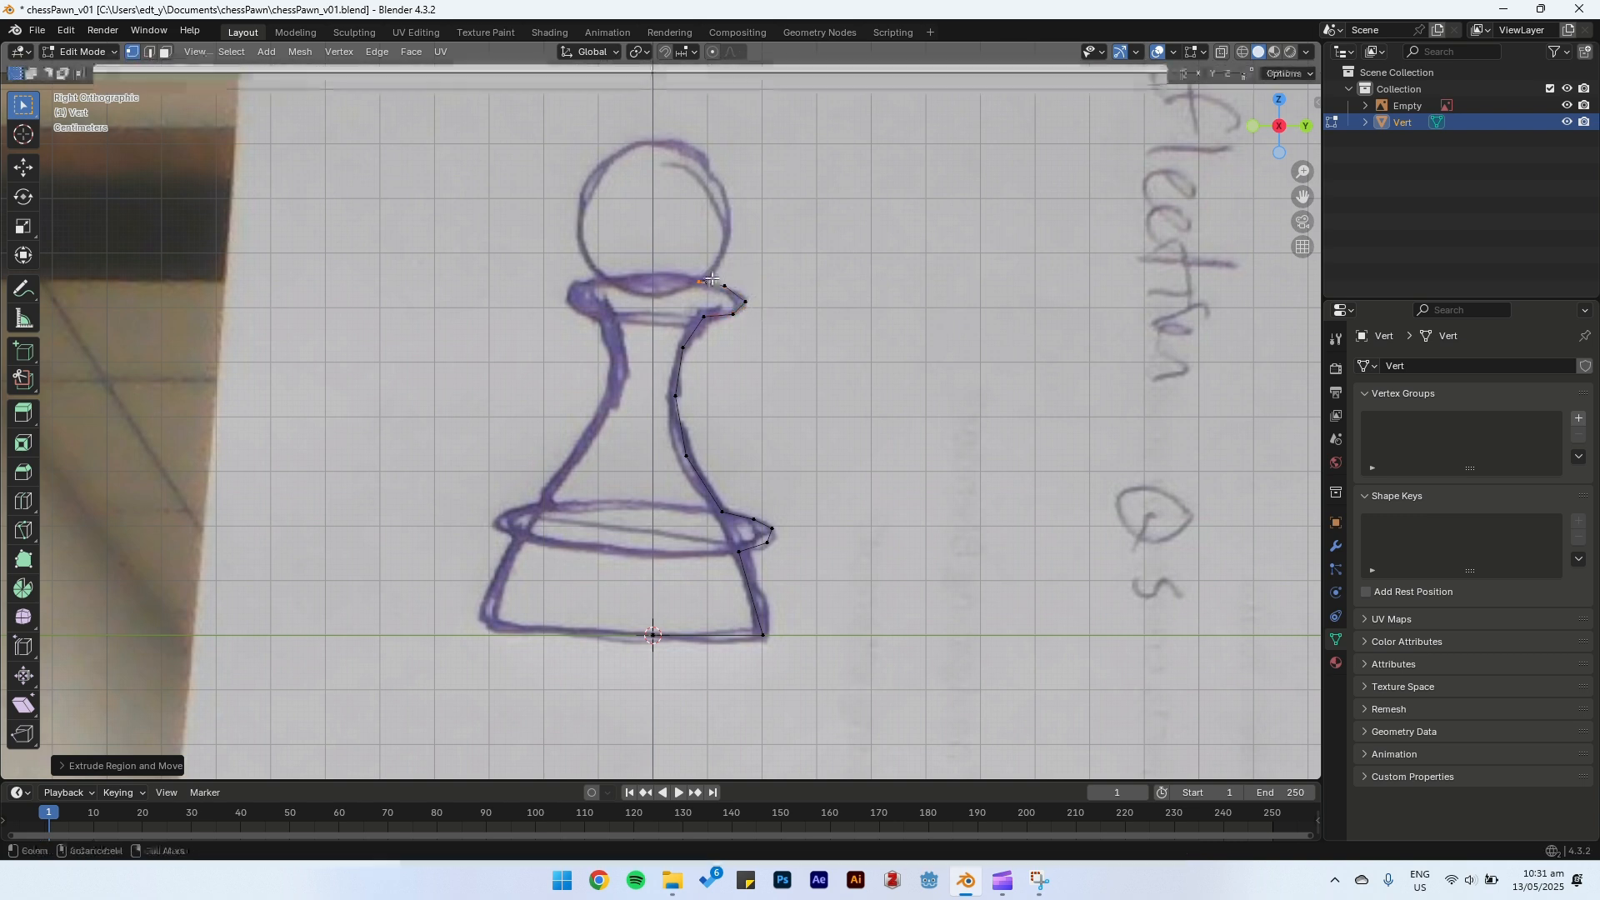
Step: Extrude five vertices around the side of the pawn's round head, ending close to the vertical axis at its top
key(e)
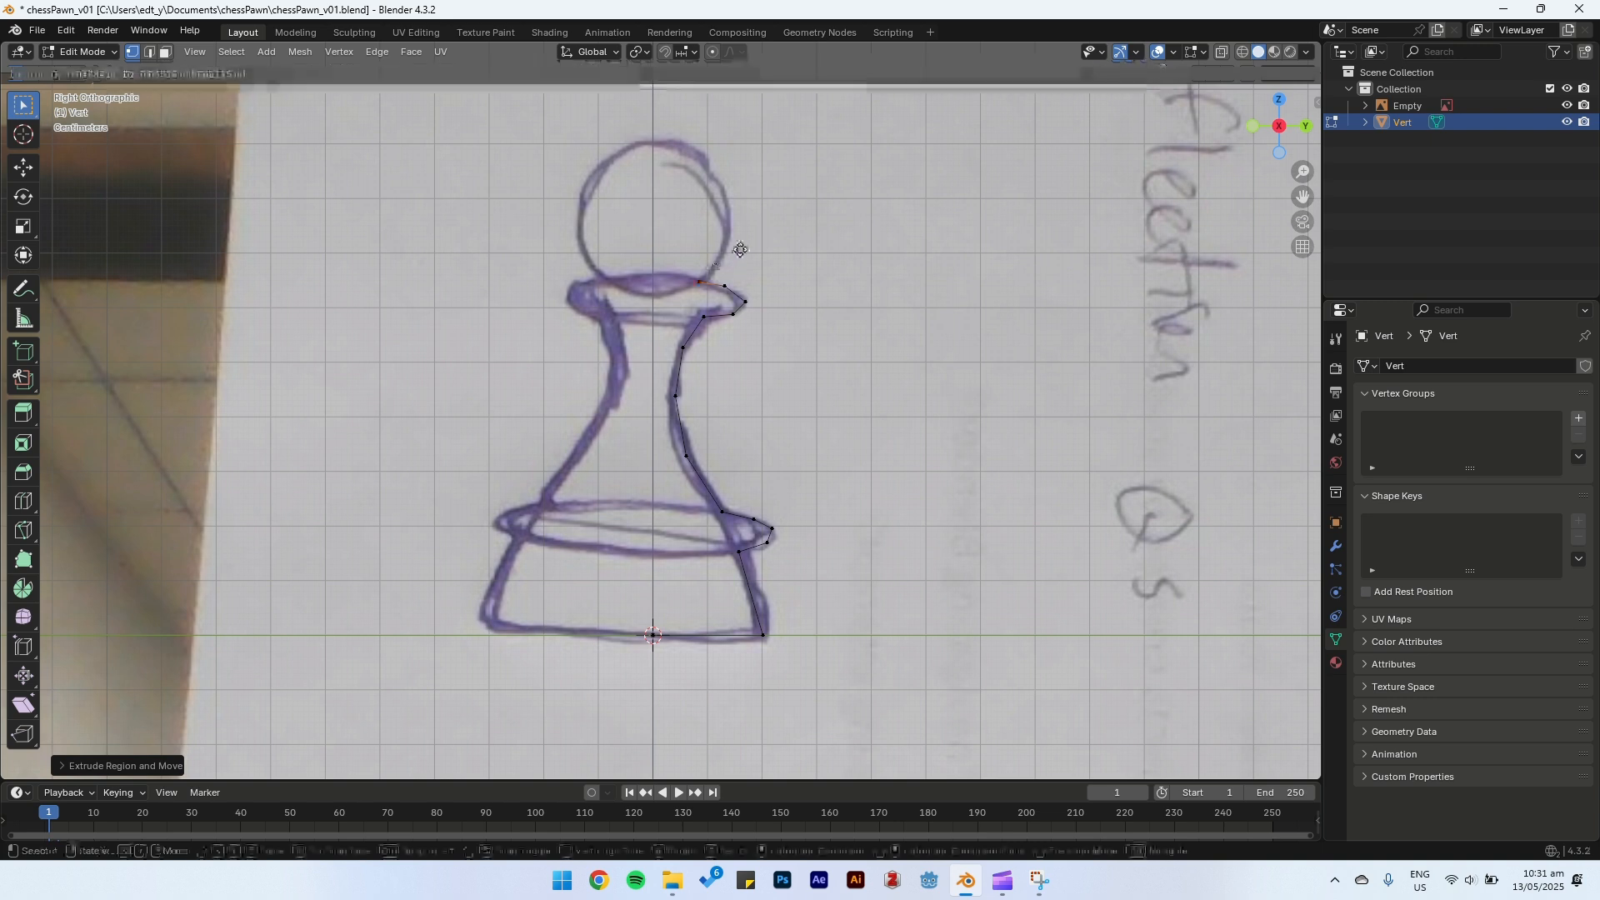
click(731, 242)
key(e)
click(752, 191)
key(e)
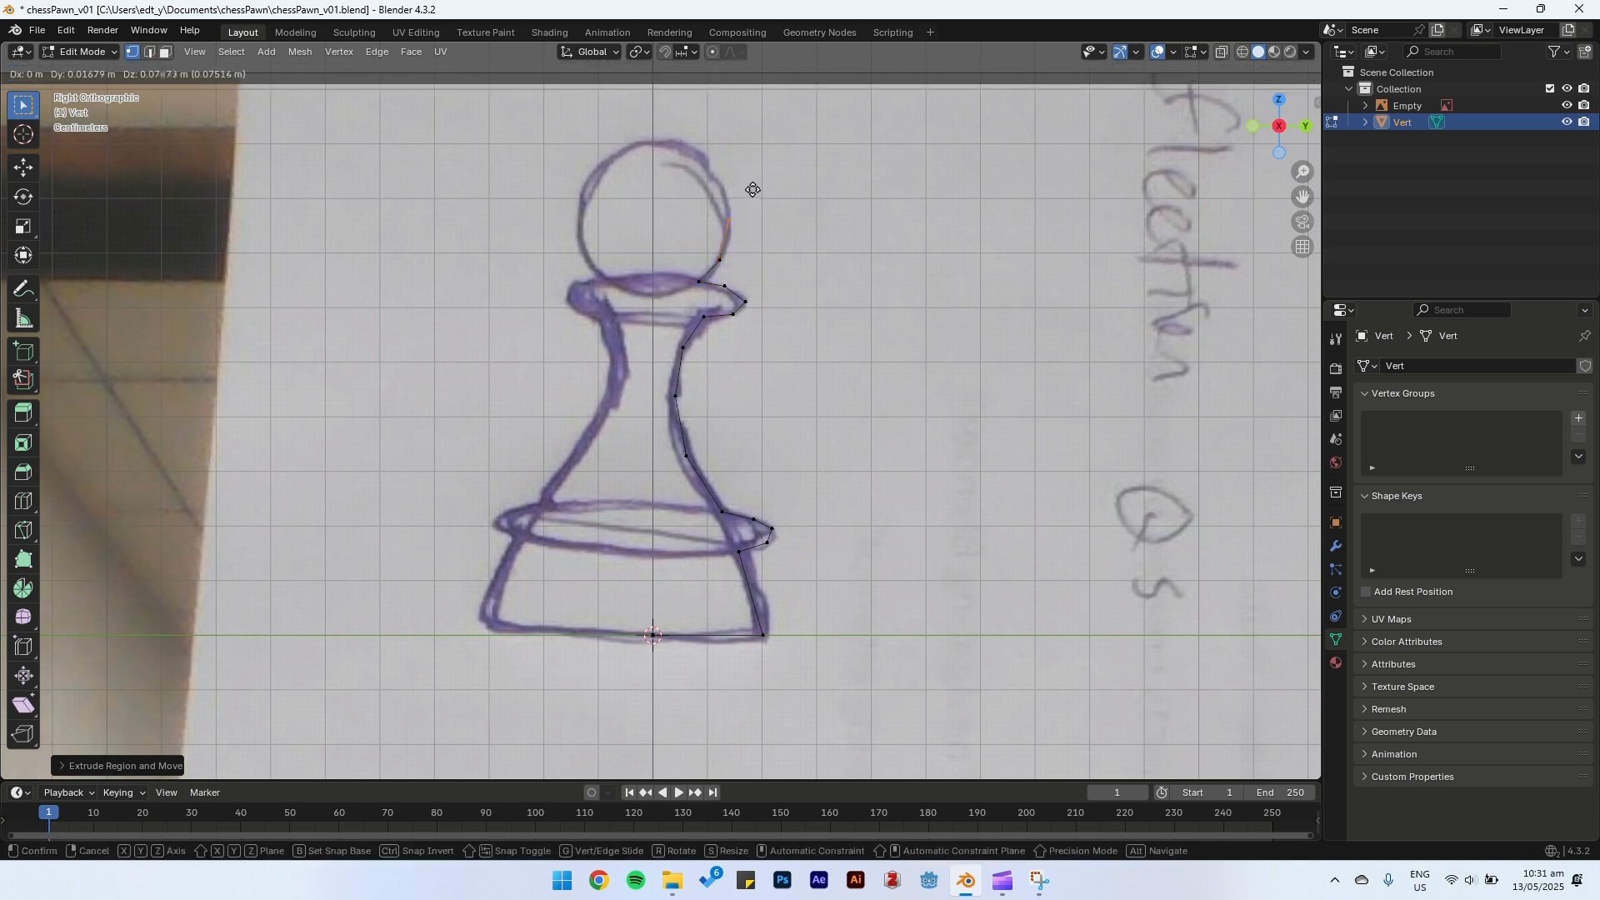
click(741, 138)
key(e)
click(705, 98)
key(e)
click(662, 103)
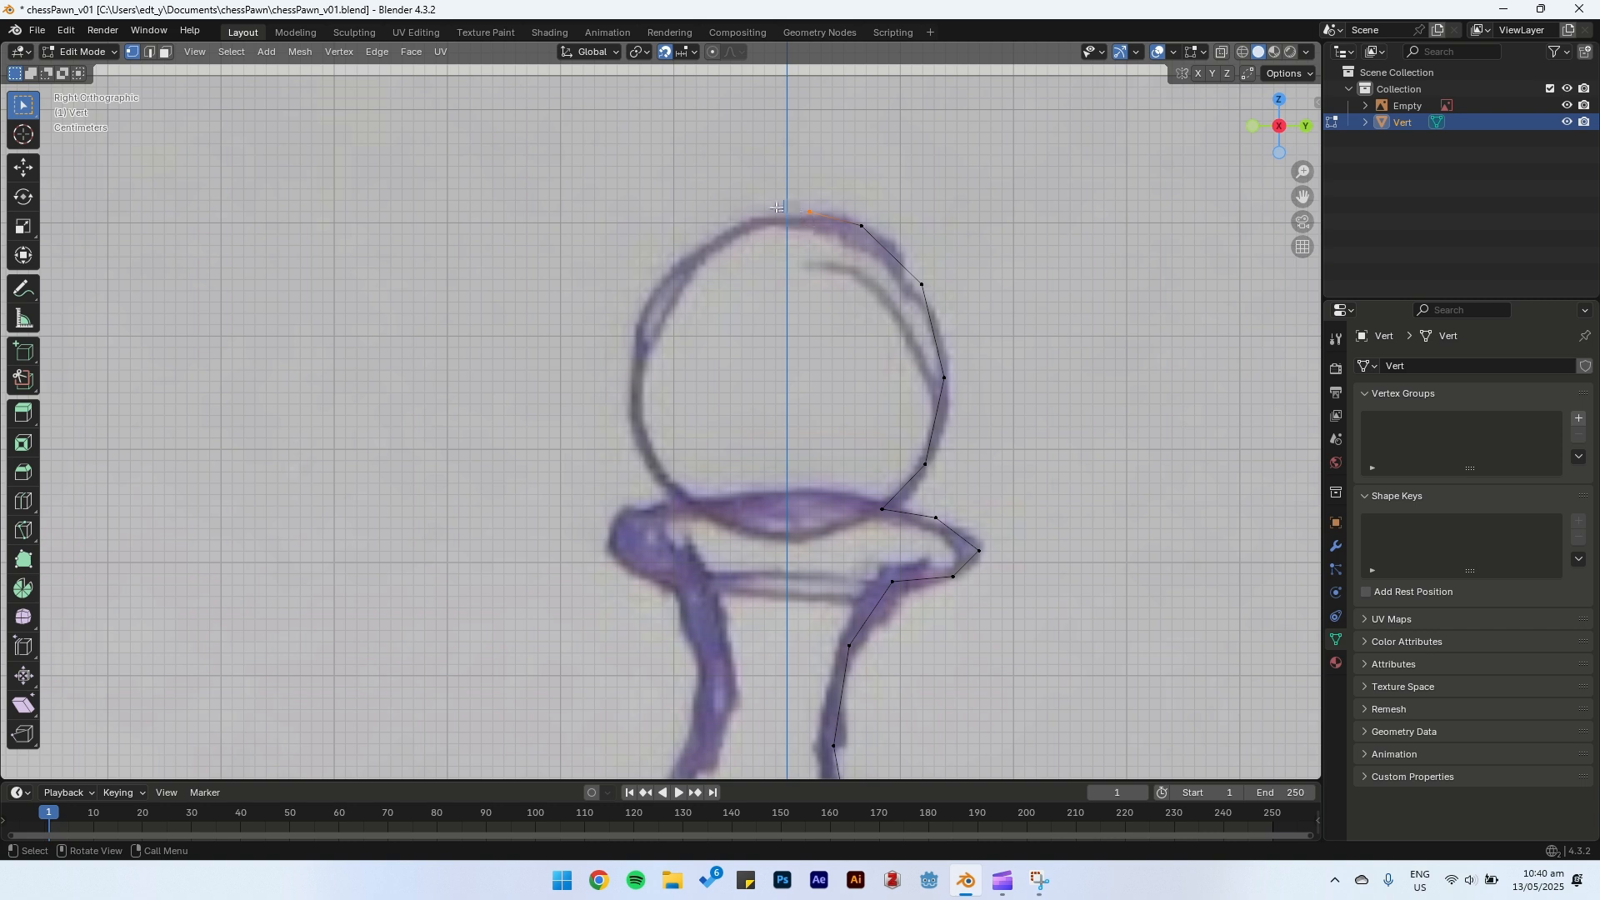
Step: Turn off snapping and set the transform pivot point to 3D Cursor
shift+middle_drag(878, 177, 851, 231)
click(665, 52)
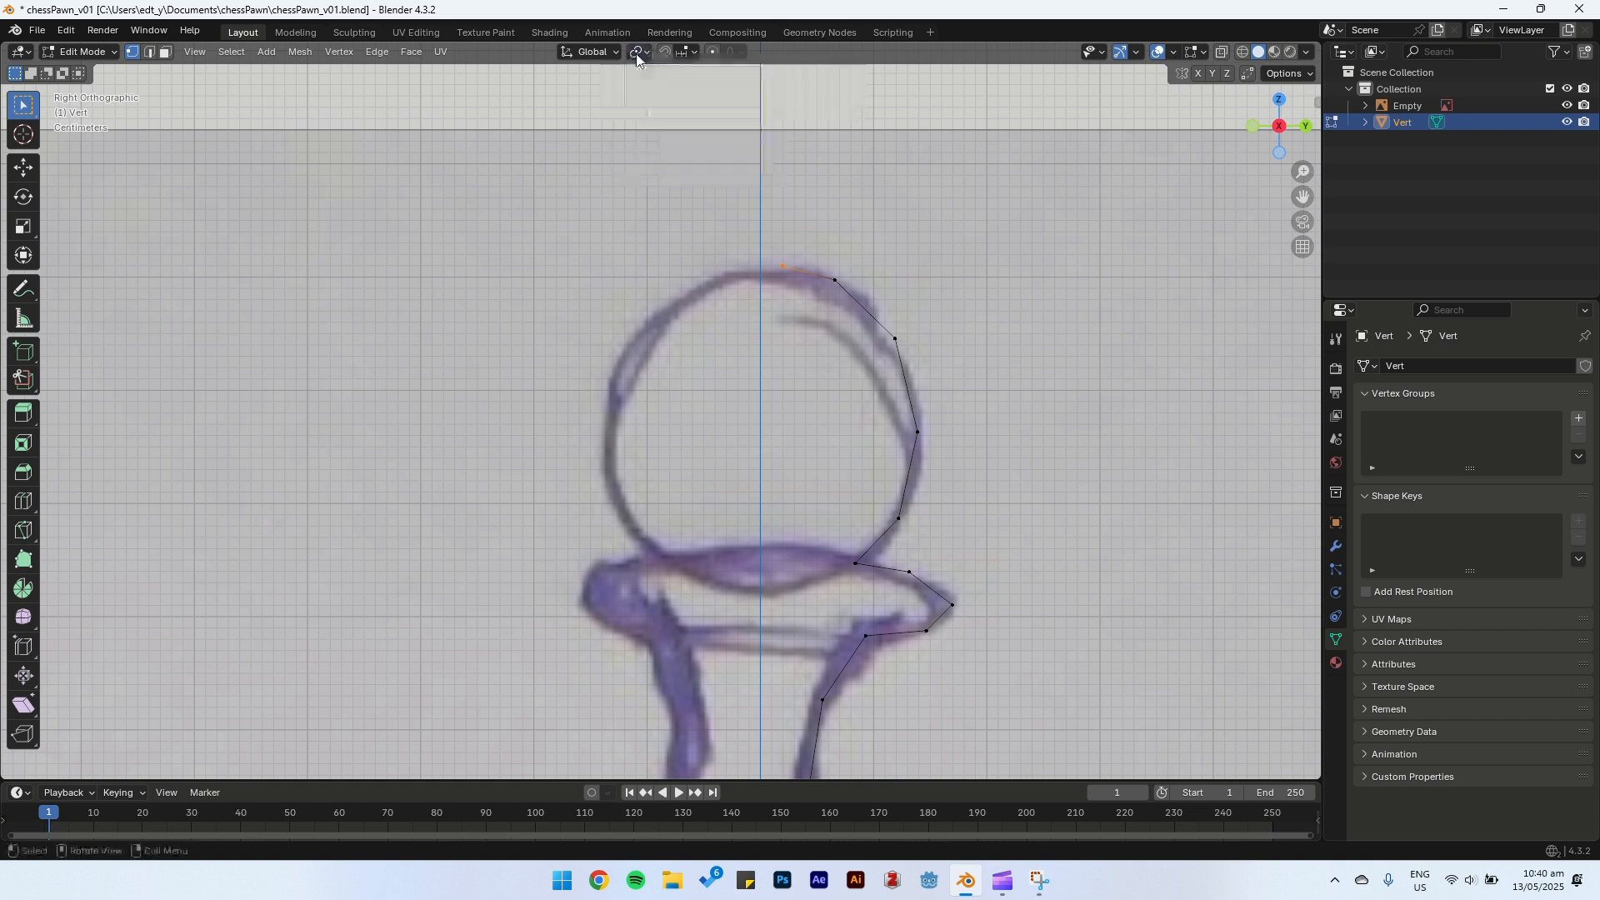
click(638, 55)
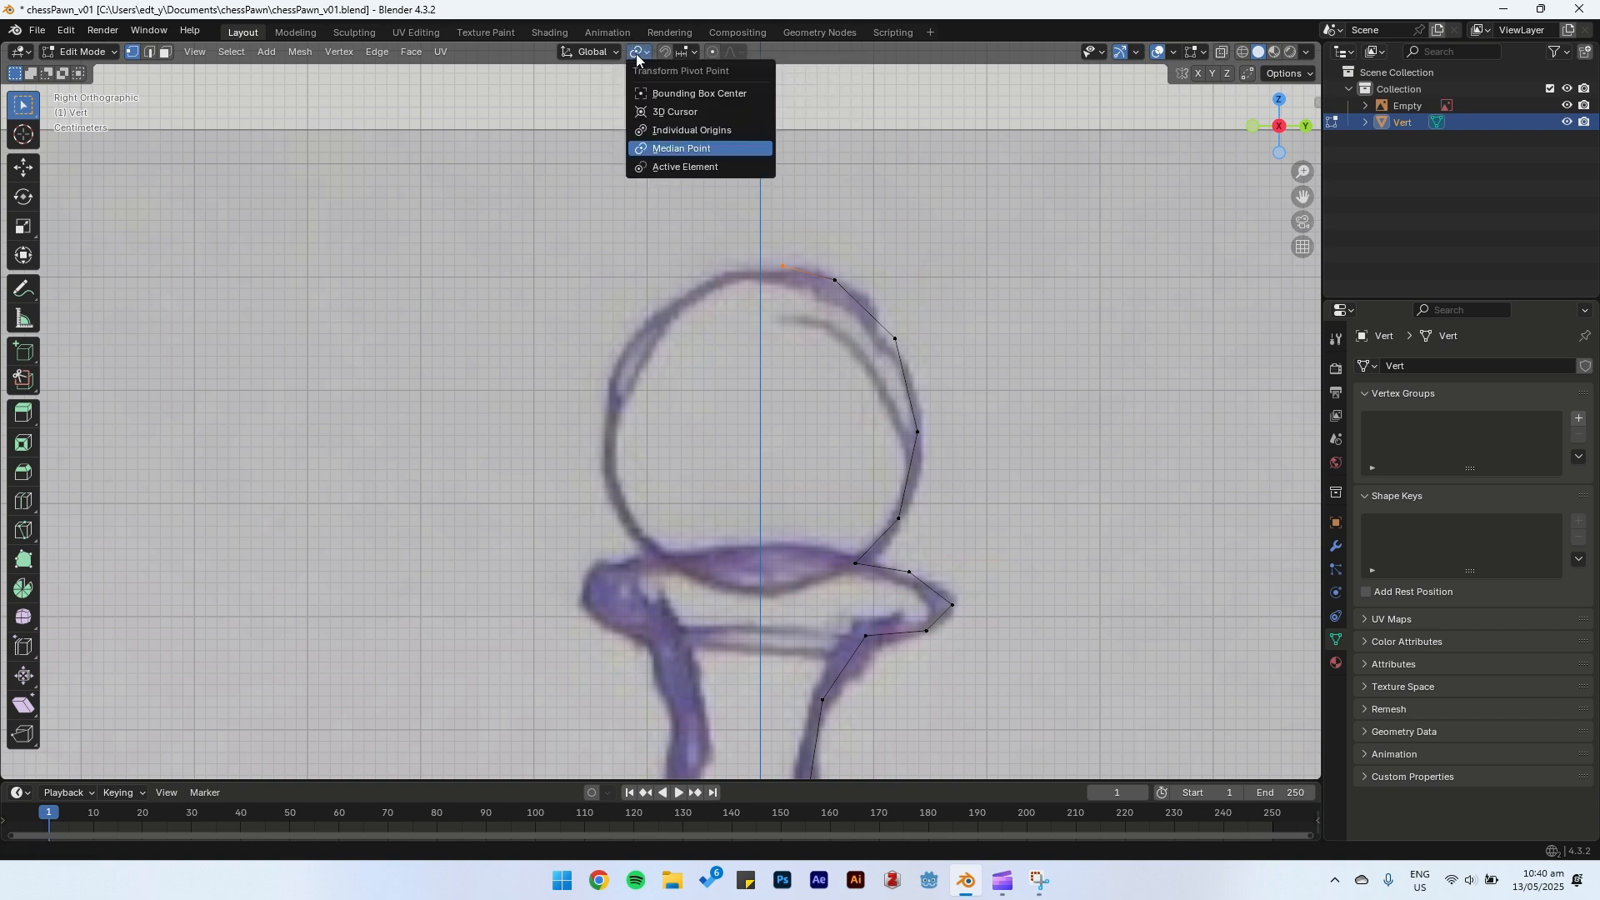
click(672, 112)
Step: Scale the selected top vertex of the pawn's head to 0 along Y so it sits on the vertical axis
scroll(886, 340, down, 5)
shift+middle_drag(783, 408, 782, 399)
text(s)
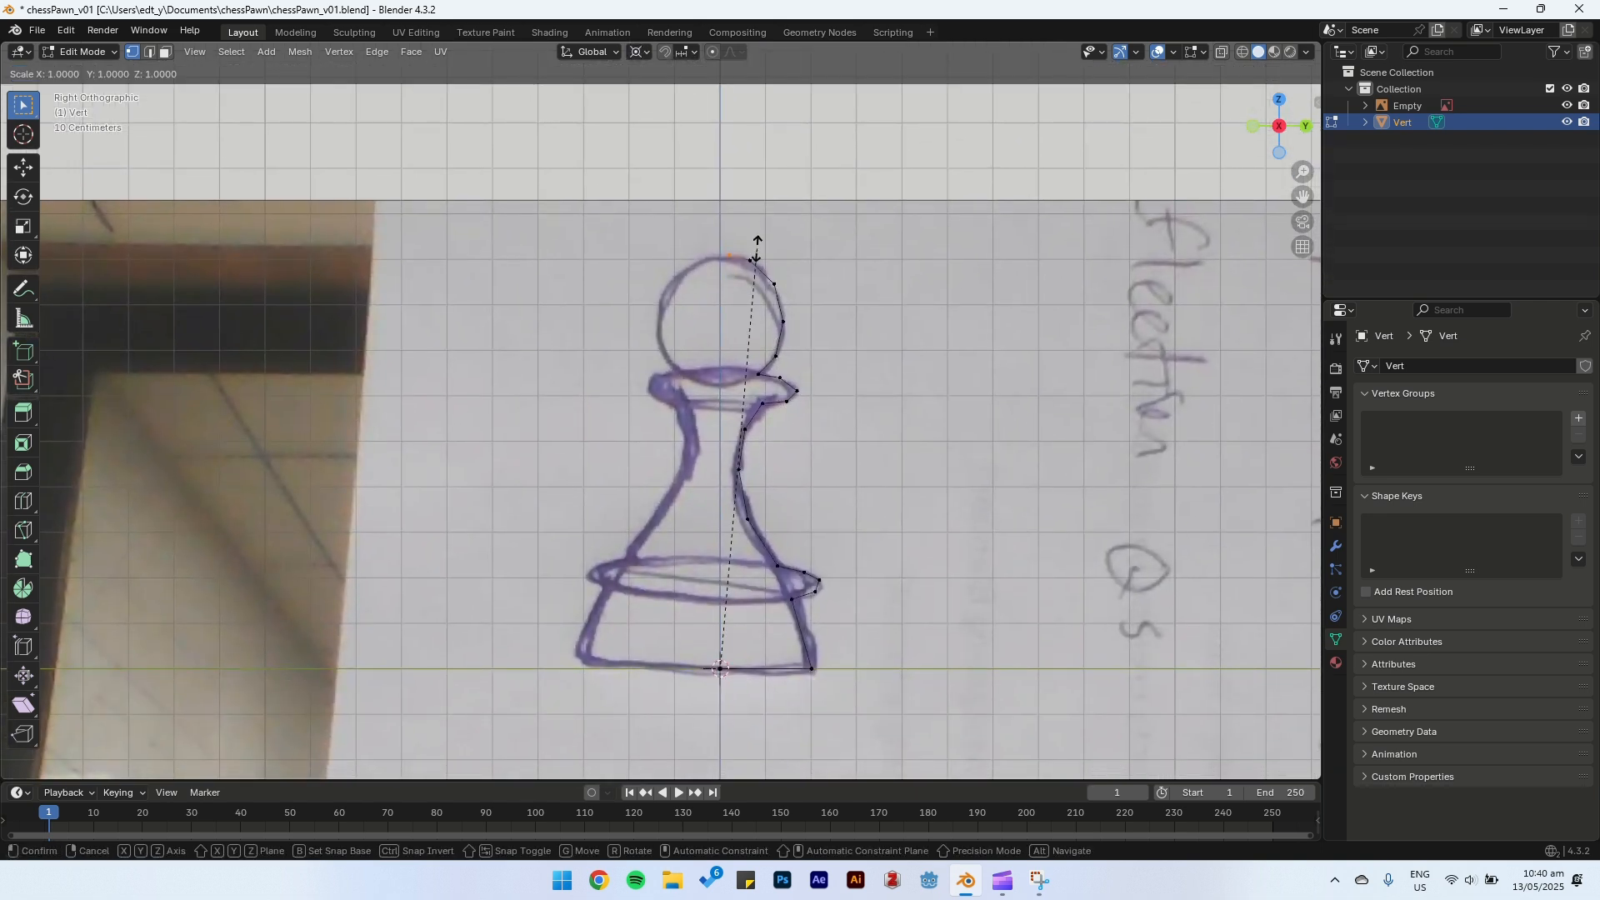
text(y0)
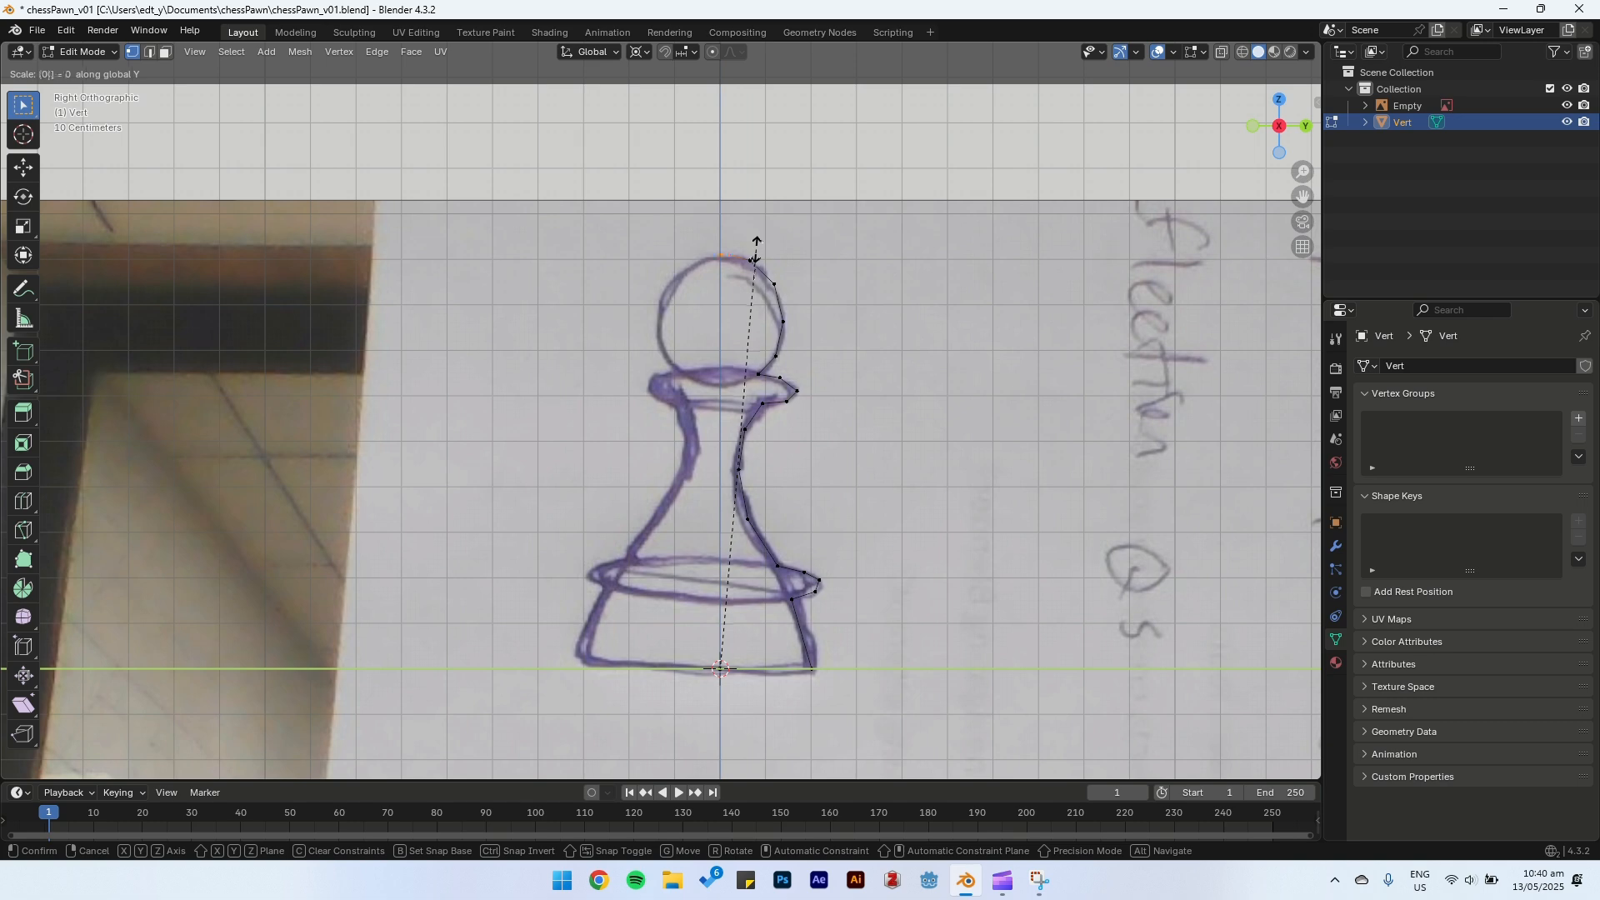
key(Return)
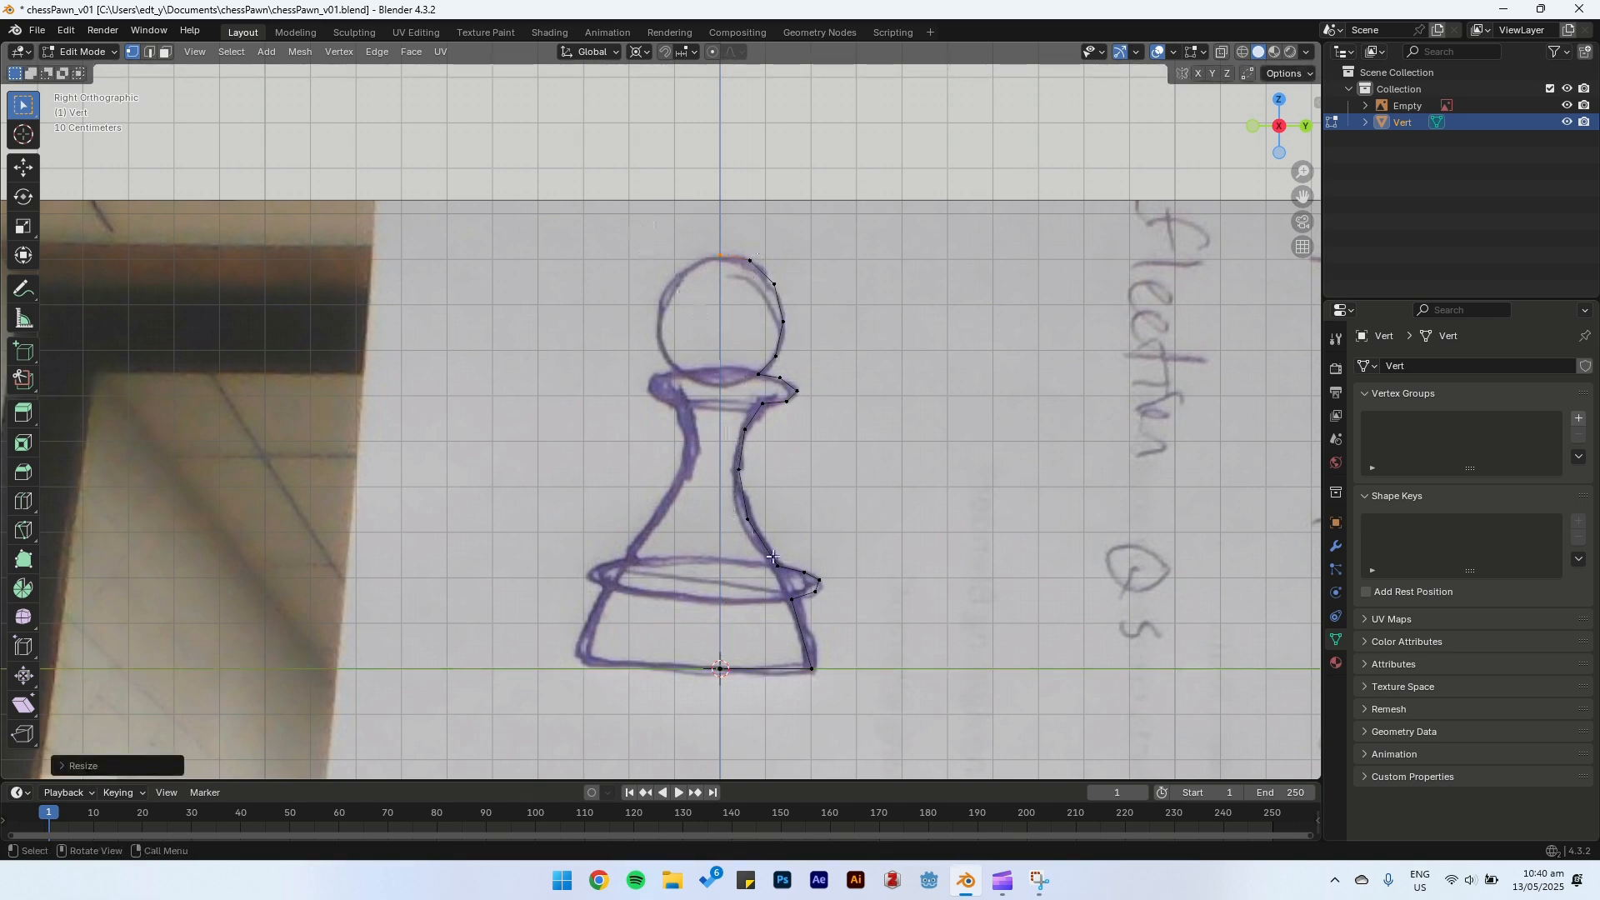
scroll(768, 354, up, 4)
scroll(767, 354, down, 5)
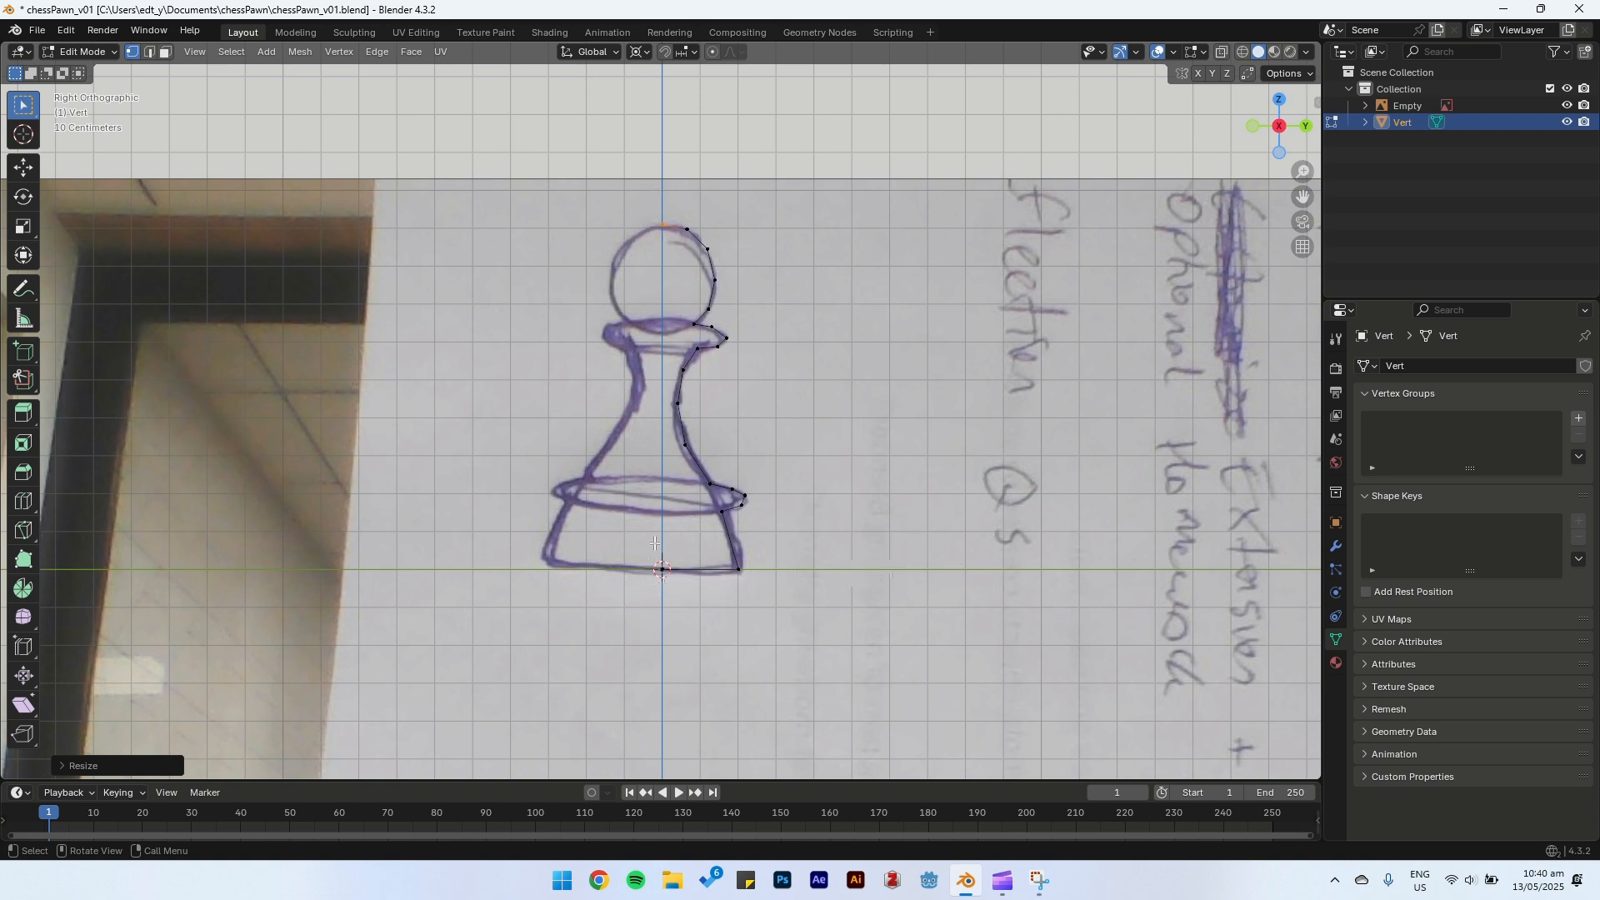
drag(584, 131, 890, 710)
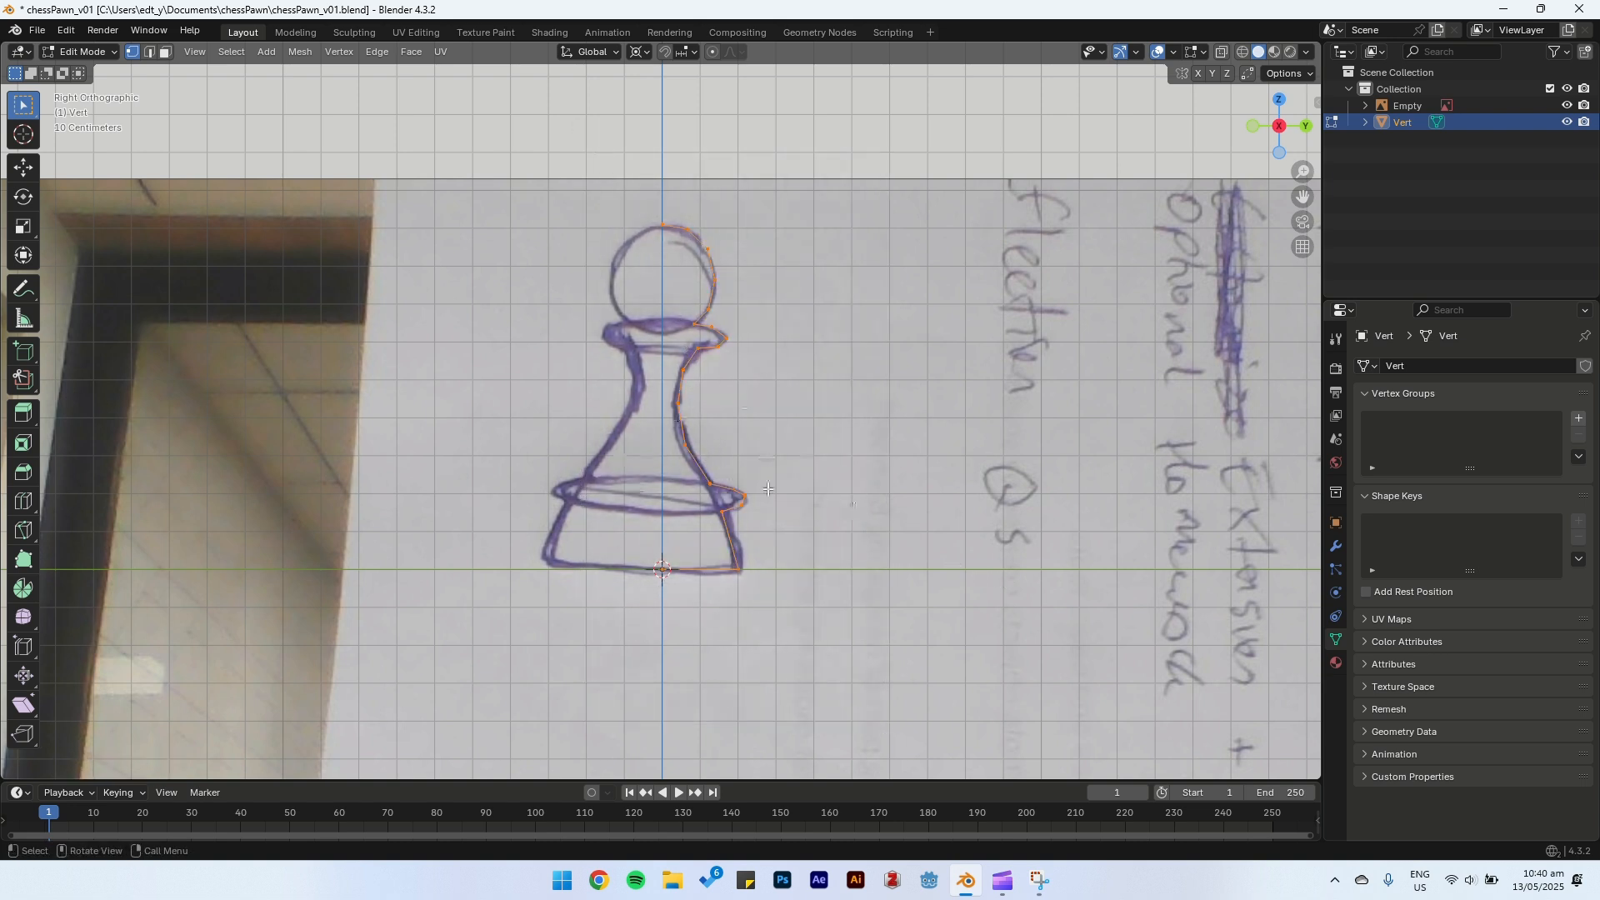
key(s)
key(y)
key(0)
right_click(734, 428)
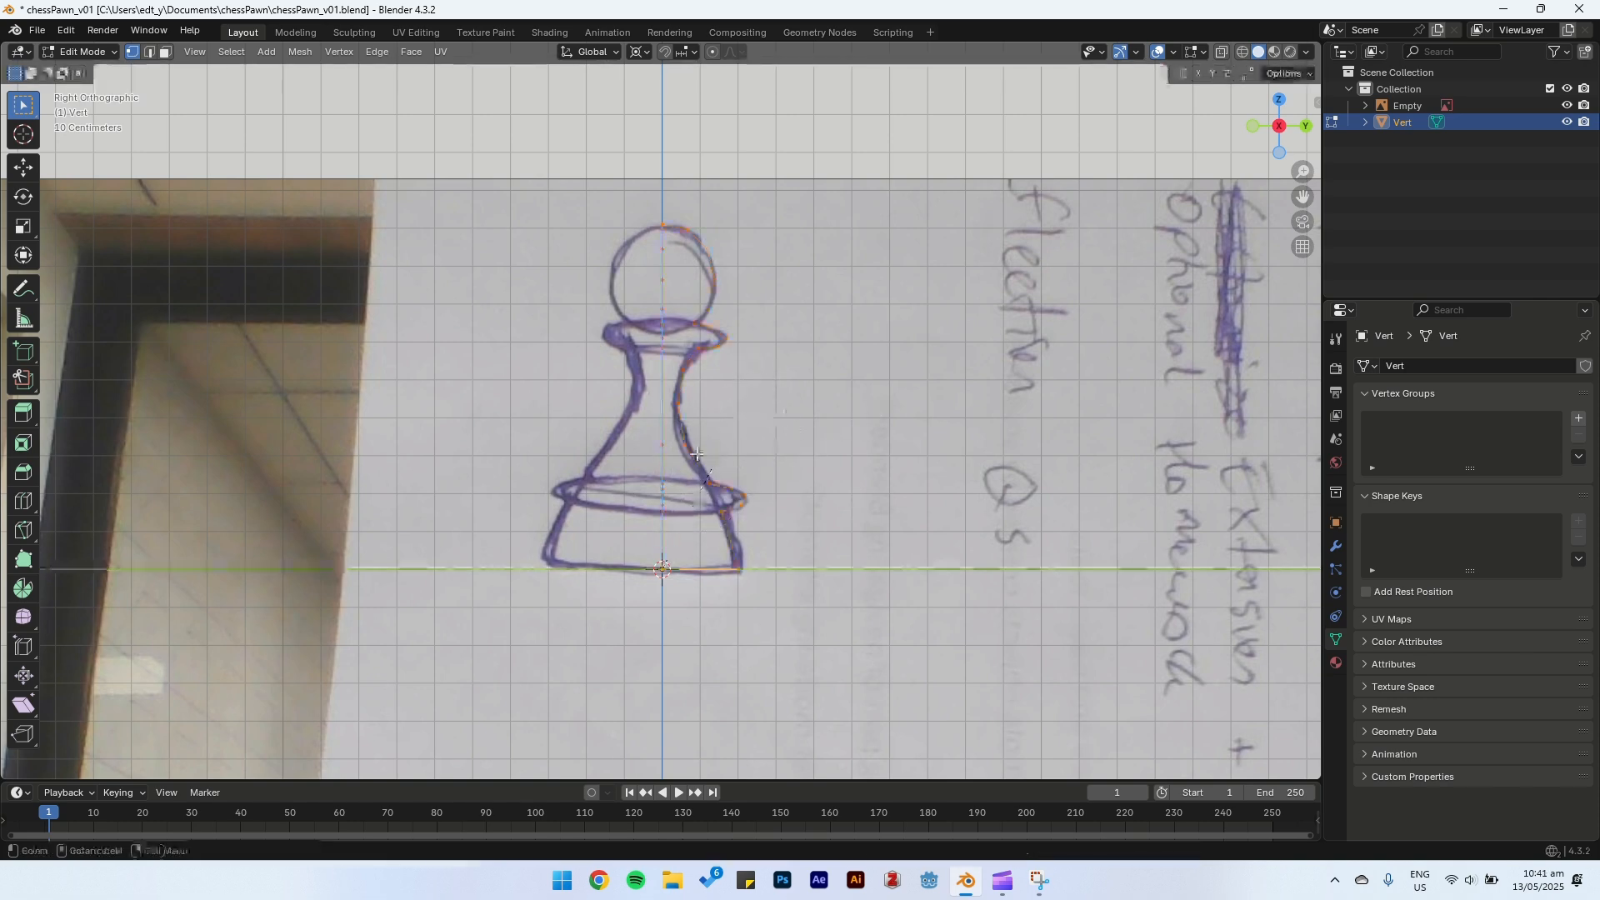
scroll(740, 434, up, 2)
scroll(717, 275, up, 2)
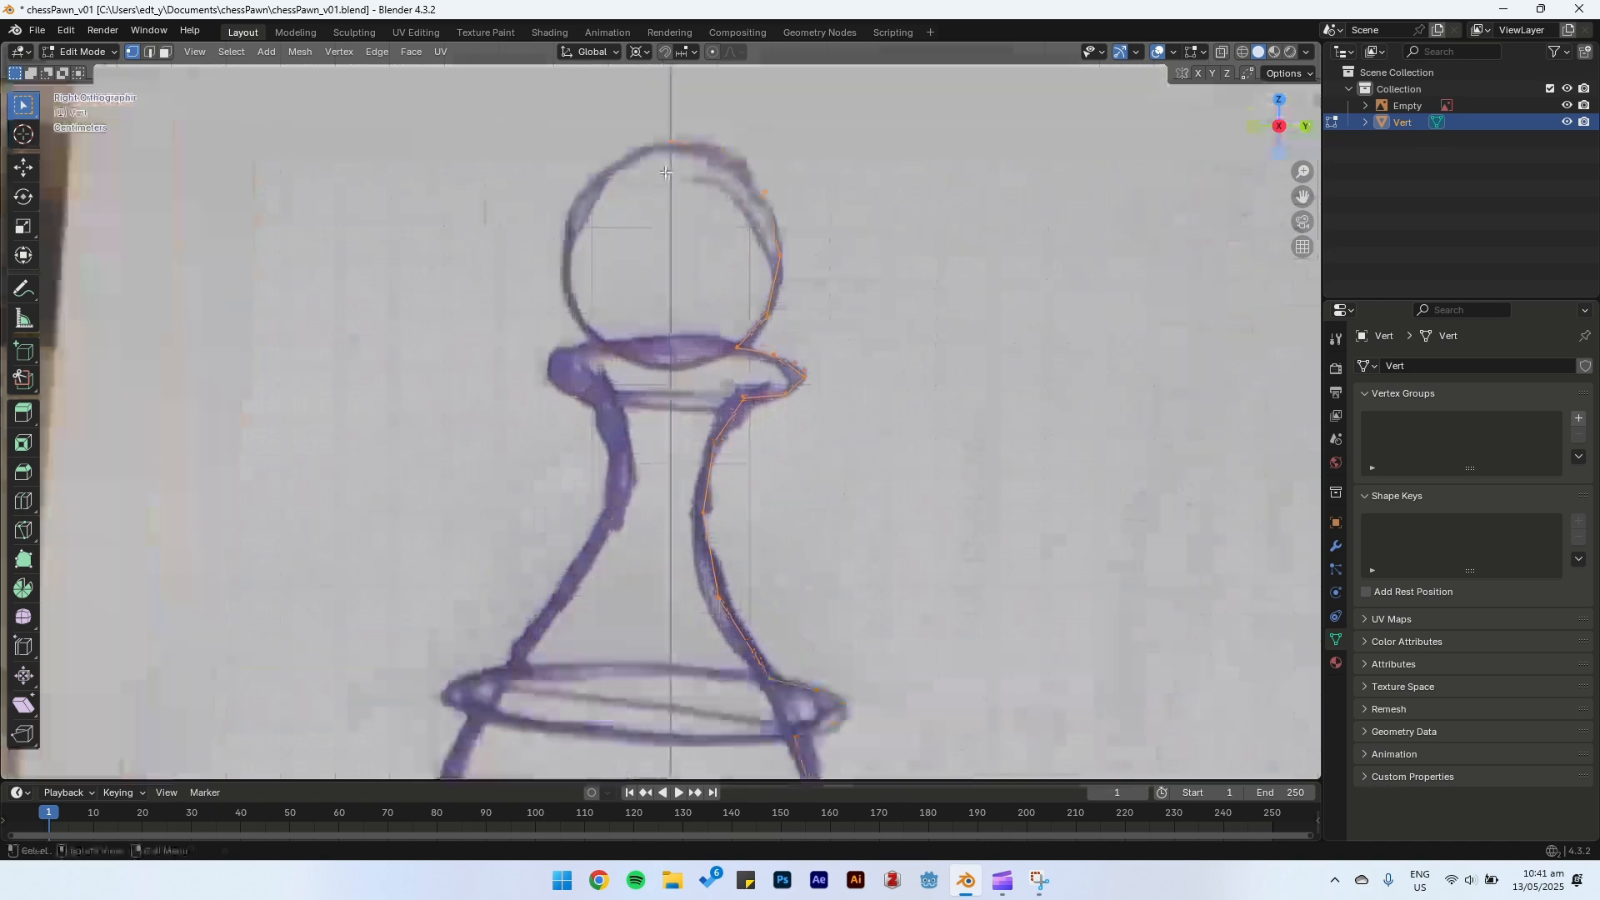
scroll(707, 322, down, 3)
scroll(708, 322, up, 2)
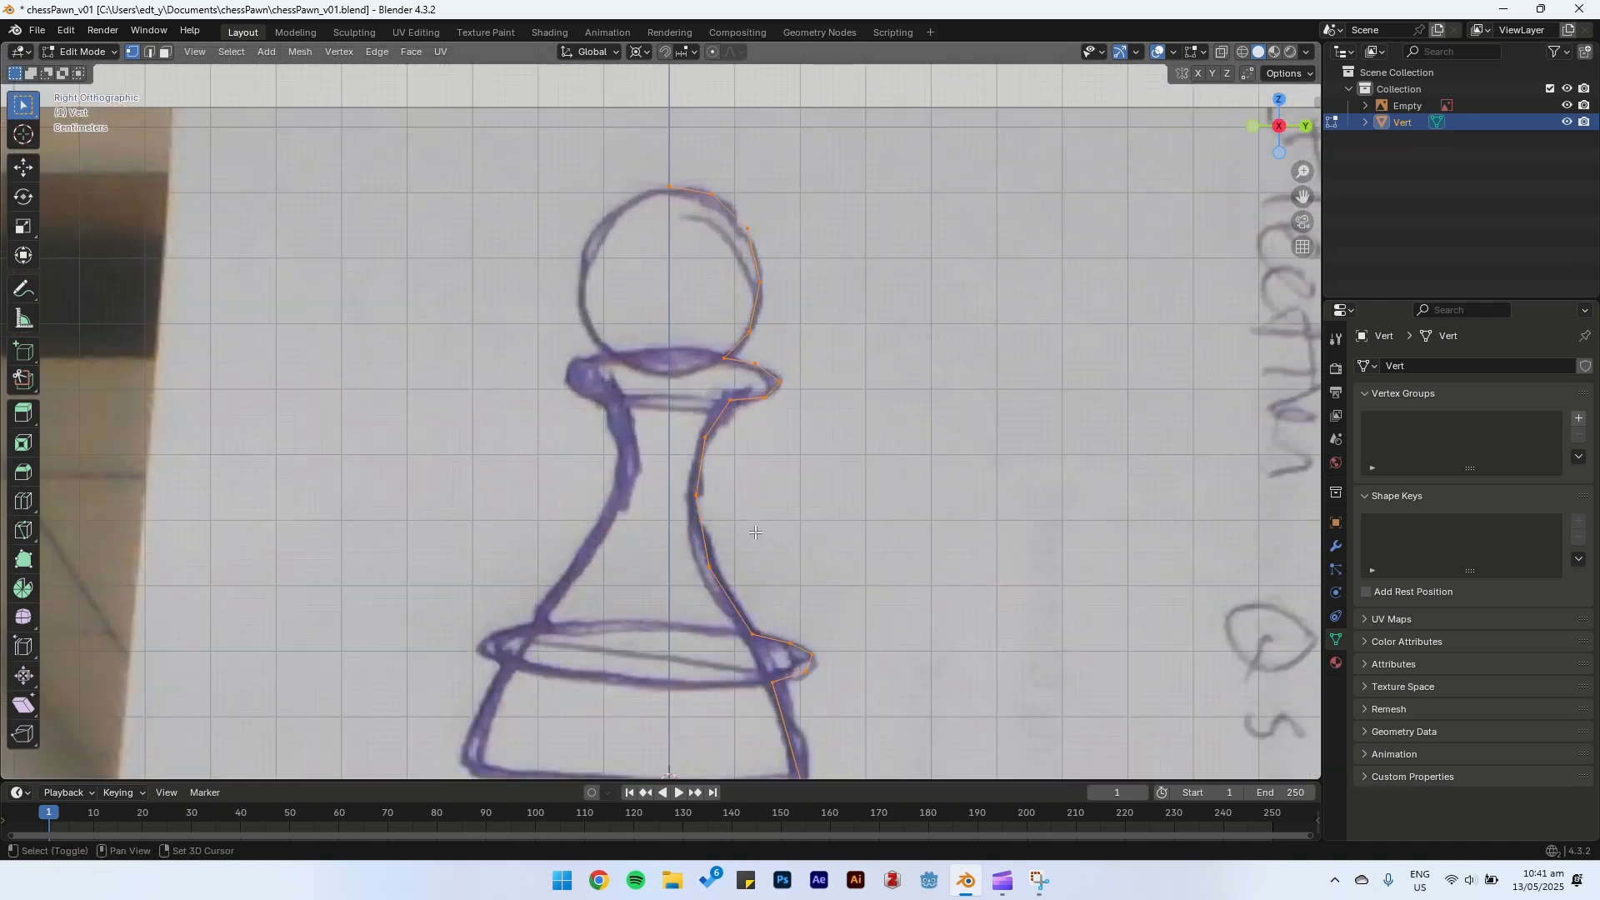
scroll(767, 289, down, 4)
shift+middle_drag(768, 289, 779, 330)
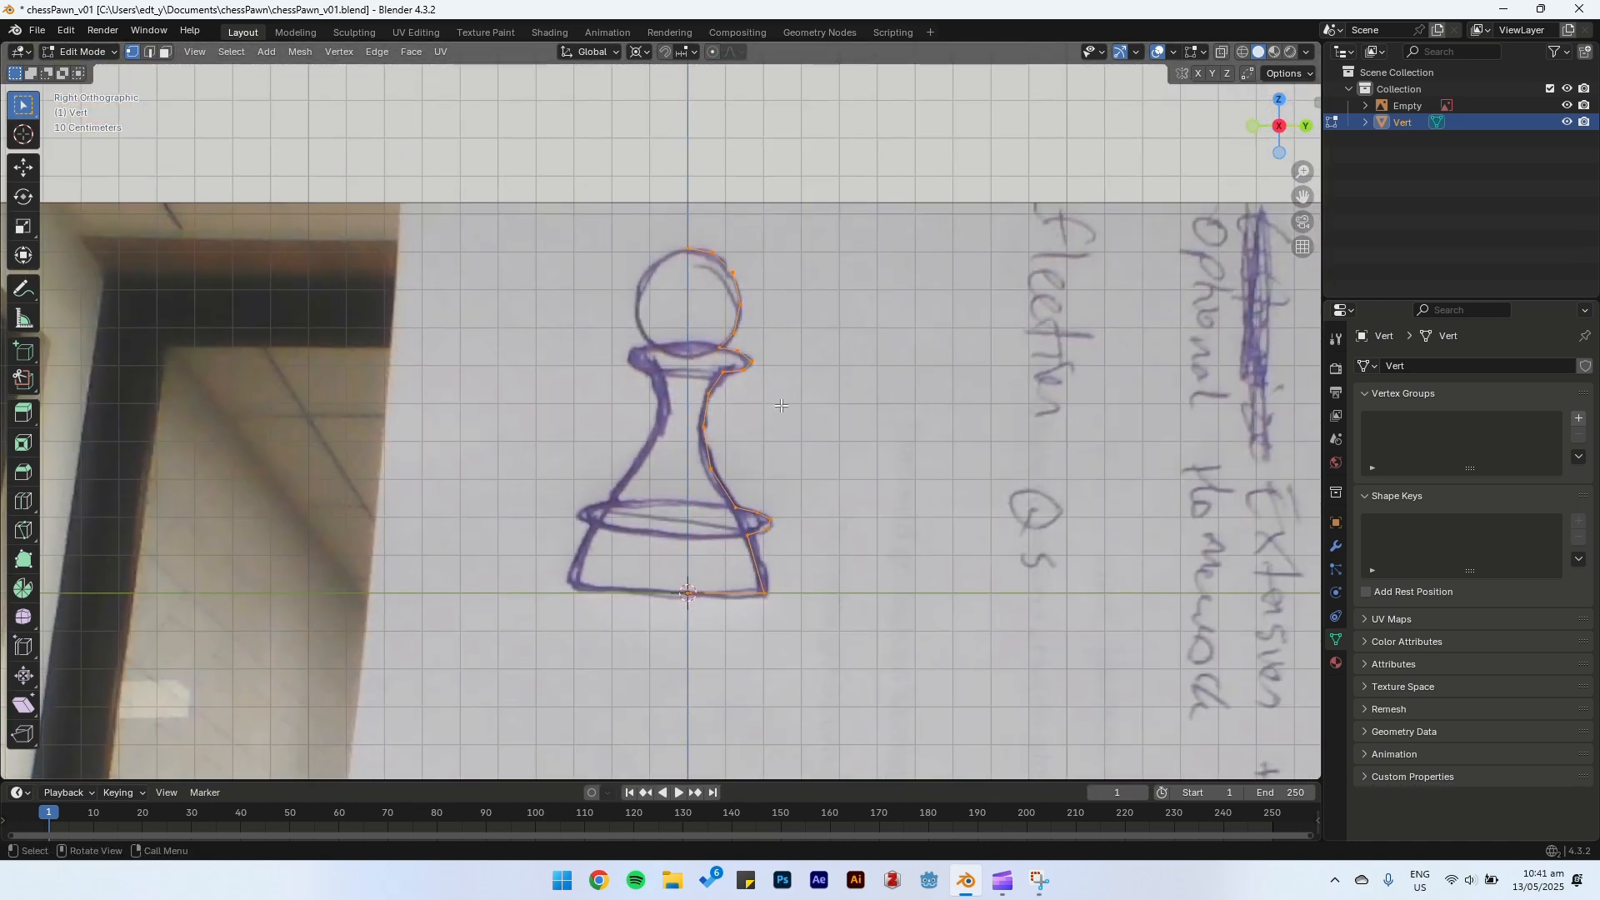
Step: Leave Edit Mode and add a Screw modifier to the pawn profile
key(Tab)
scroll(779, 333, up, 1)
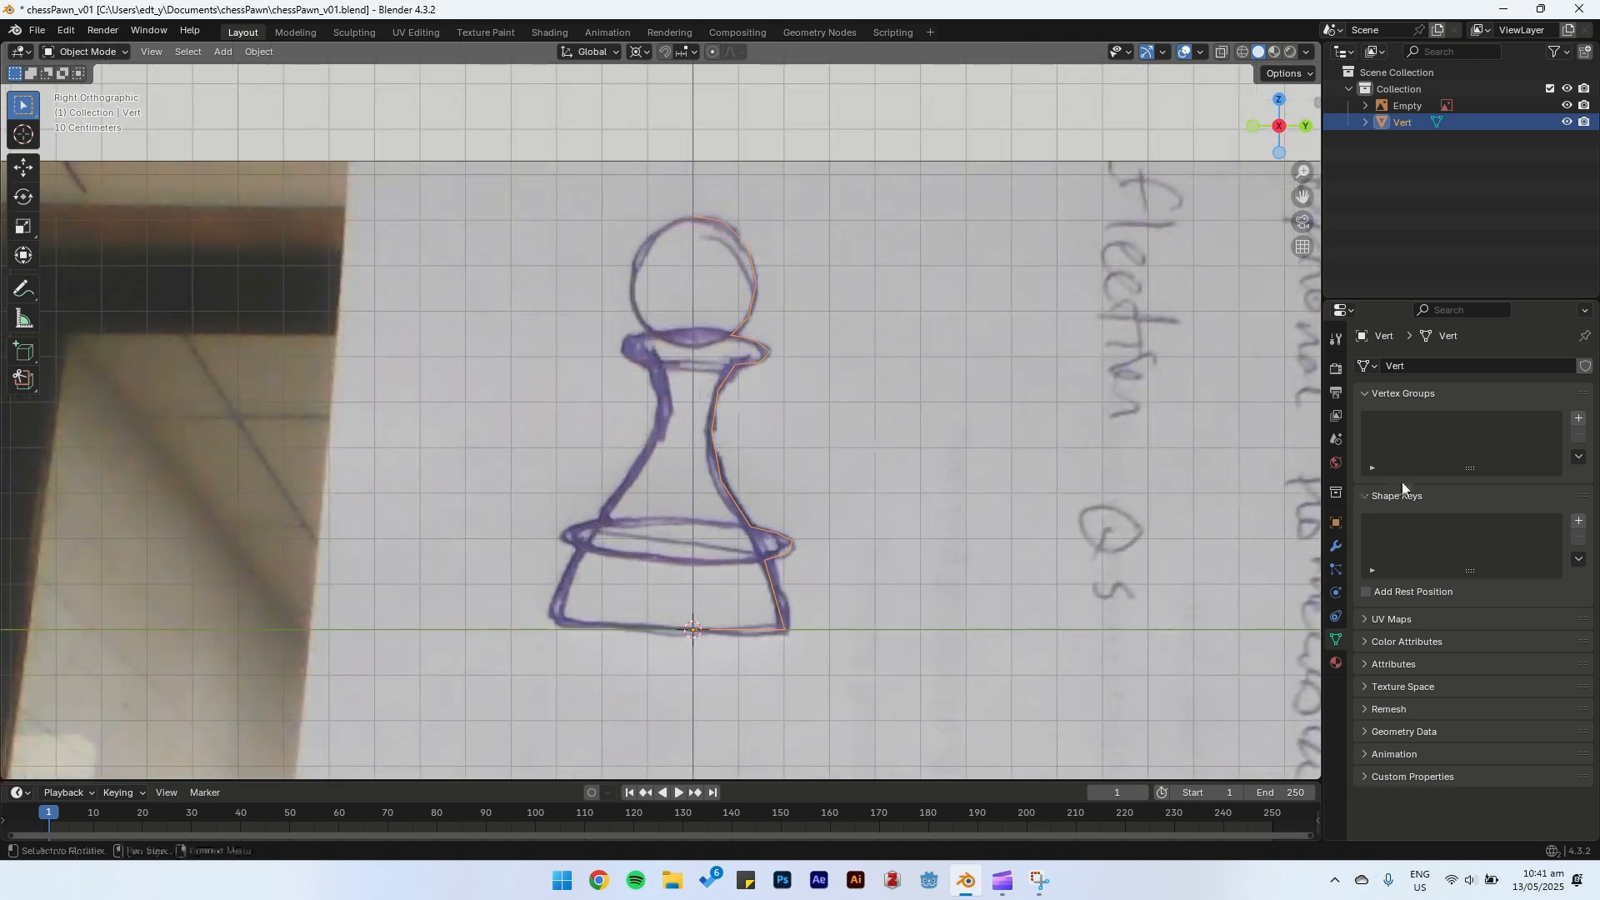
click(1336, 549)
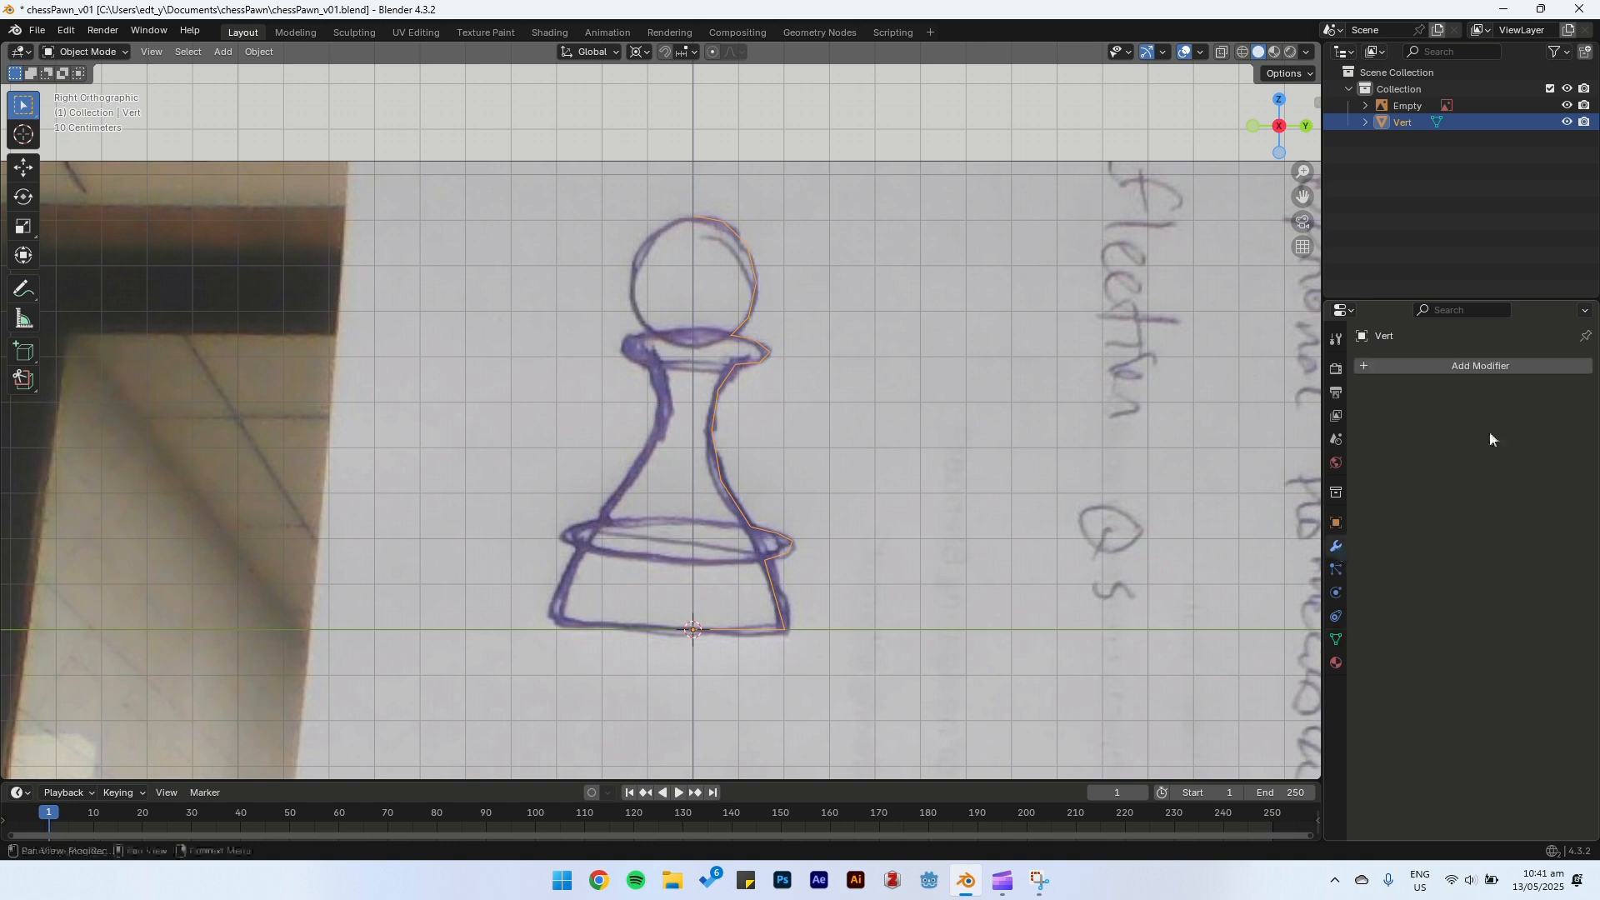
click(1448, 366)
mouse_move(1458, 411)
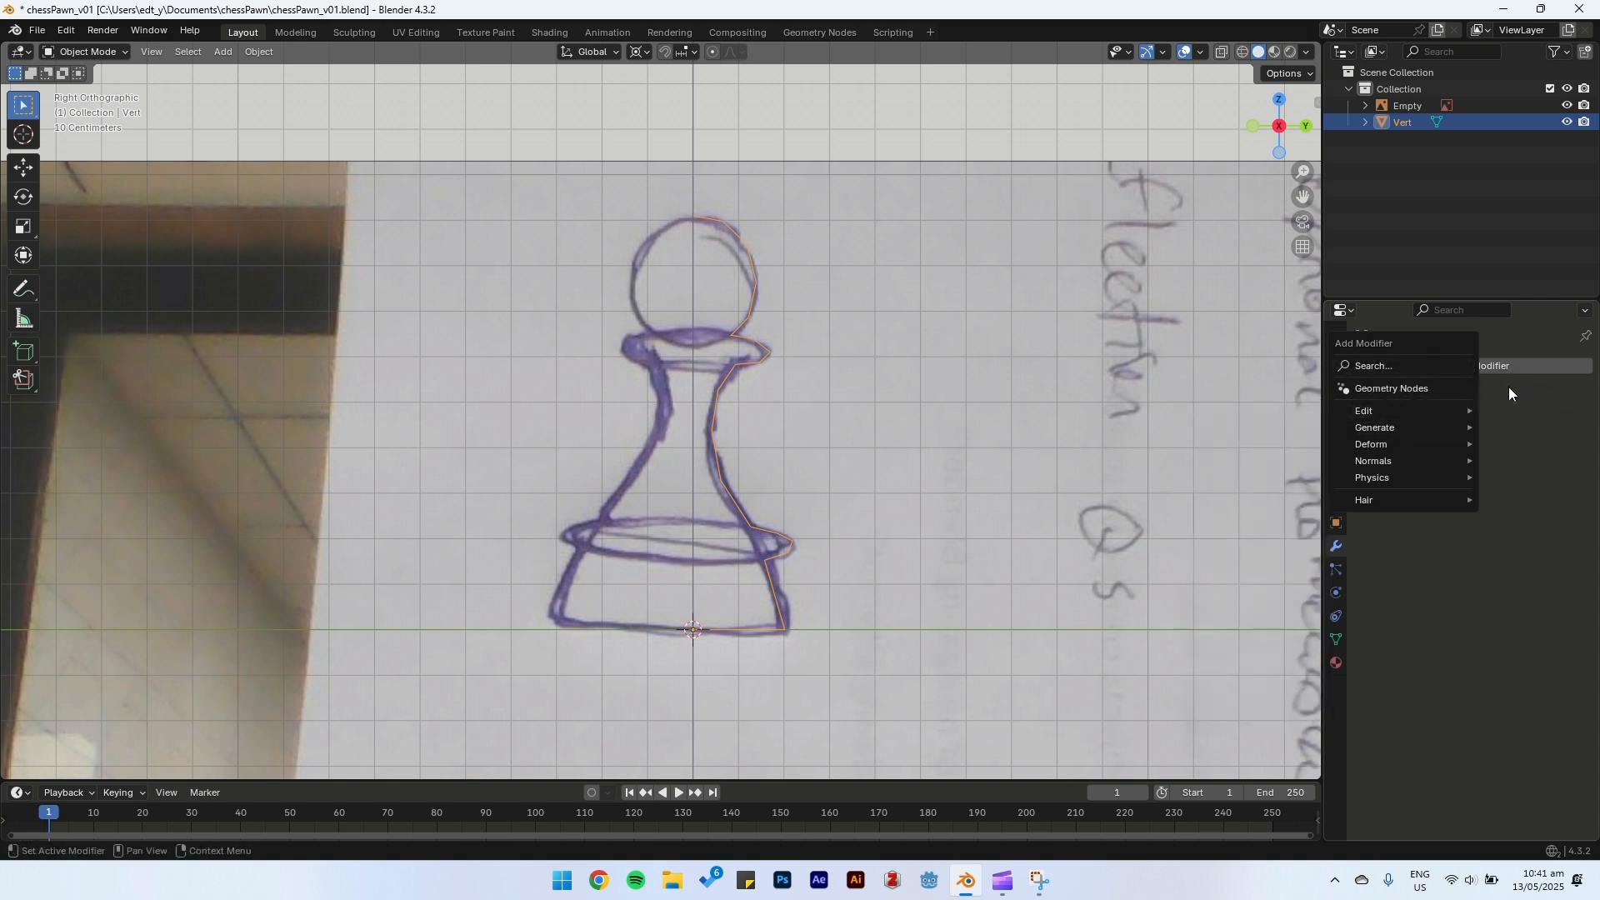
text(sc)
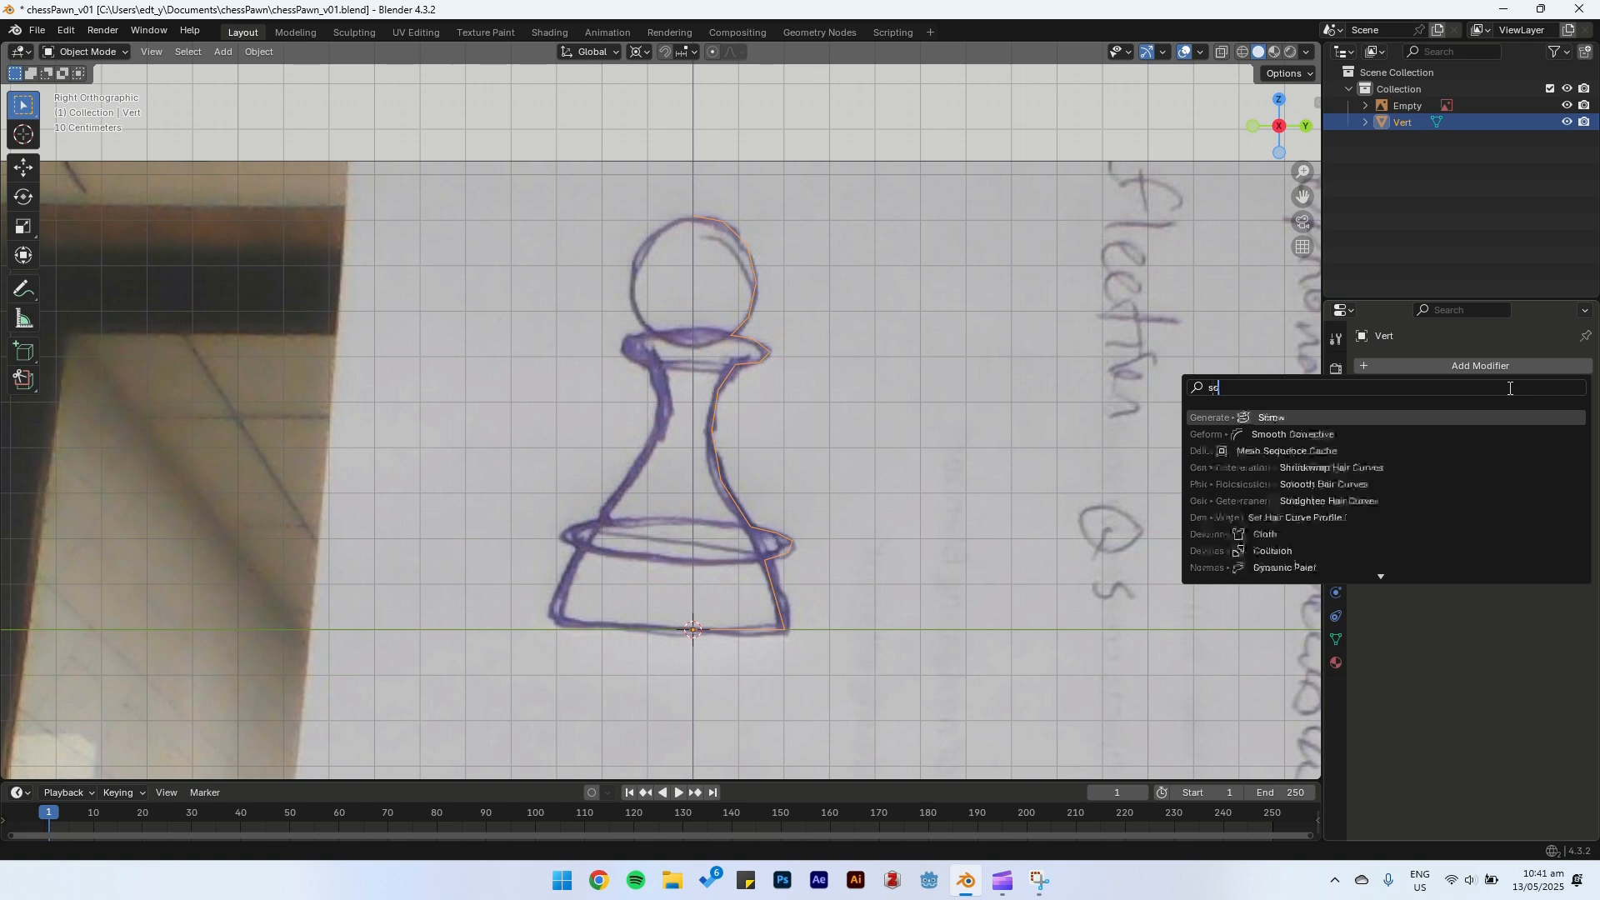
text(rew)
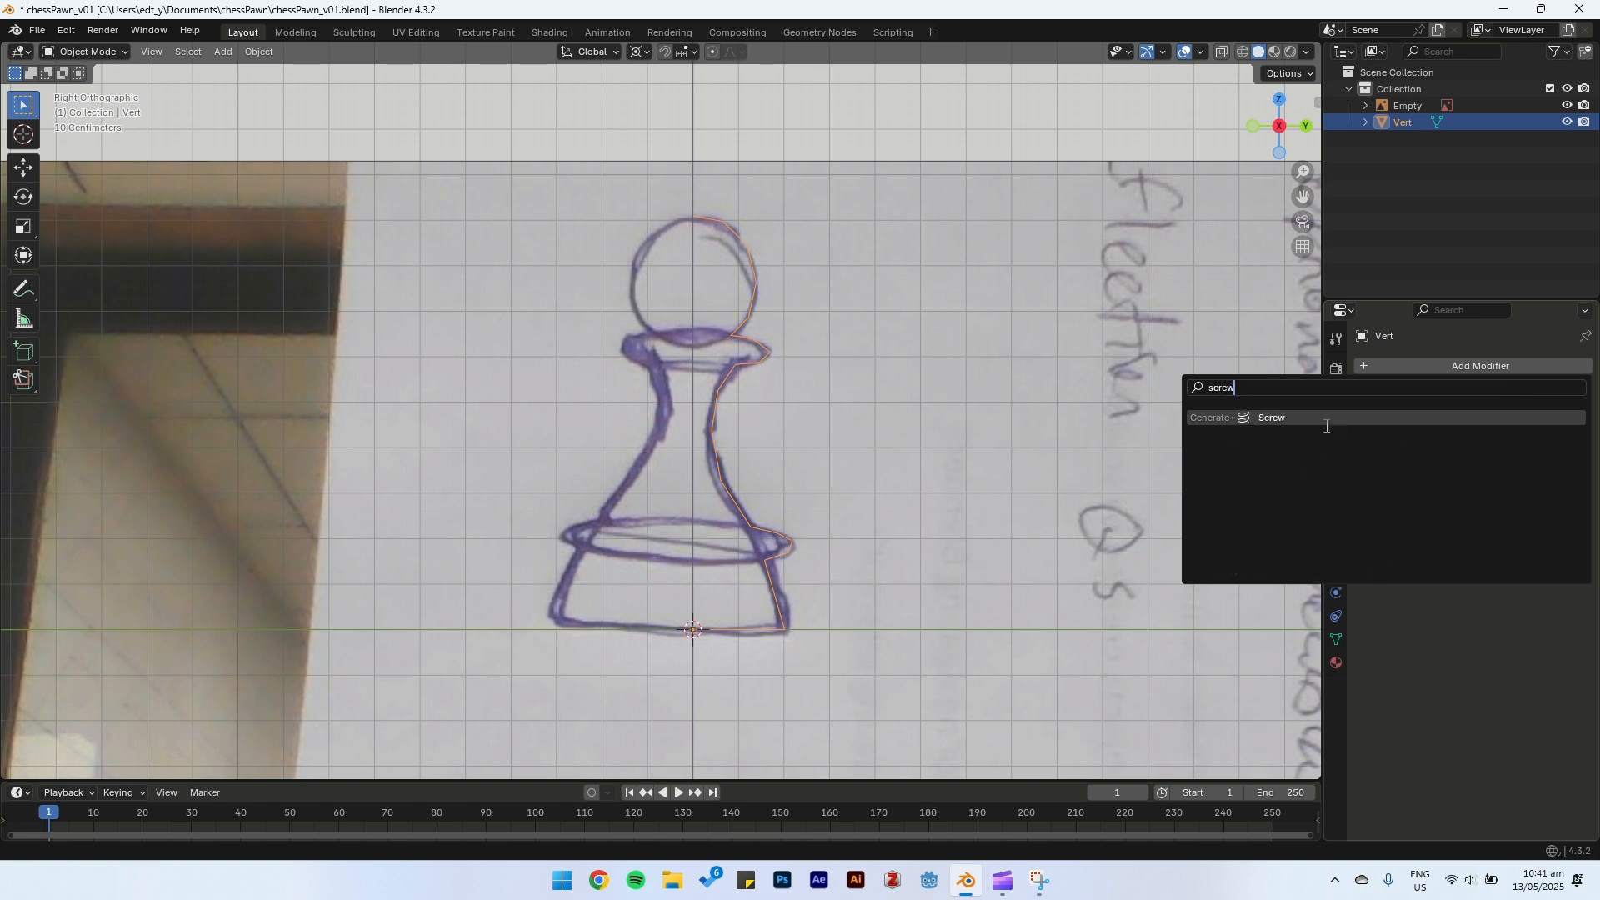
click(1308, 417)
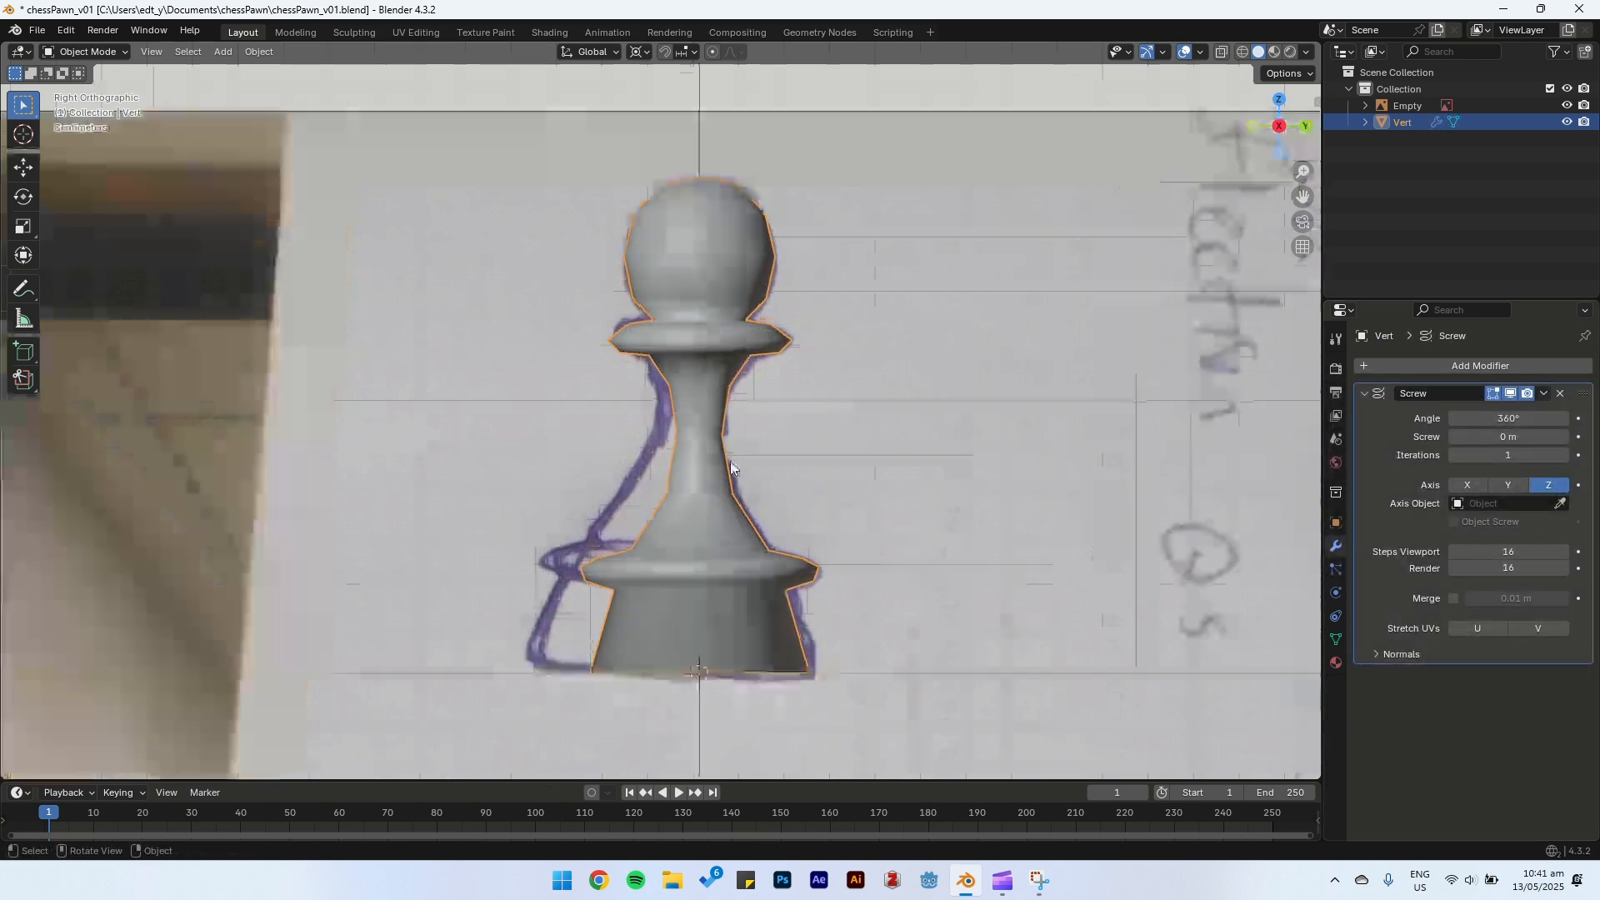
Step: Inspect the revolved pawn from an angle, return to the right orthographic view and turn on X-ray to reveal the sketch
shift+middle_drag(735, 467, 749, 424)
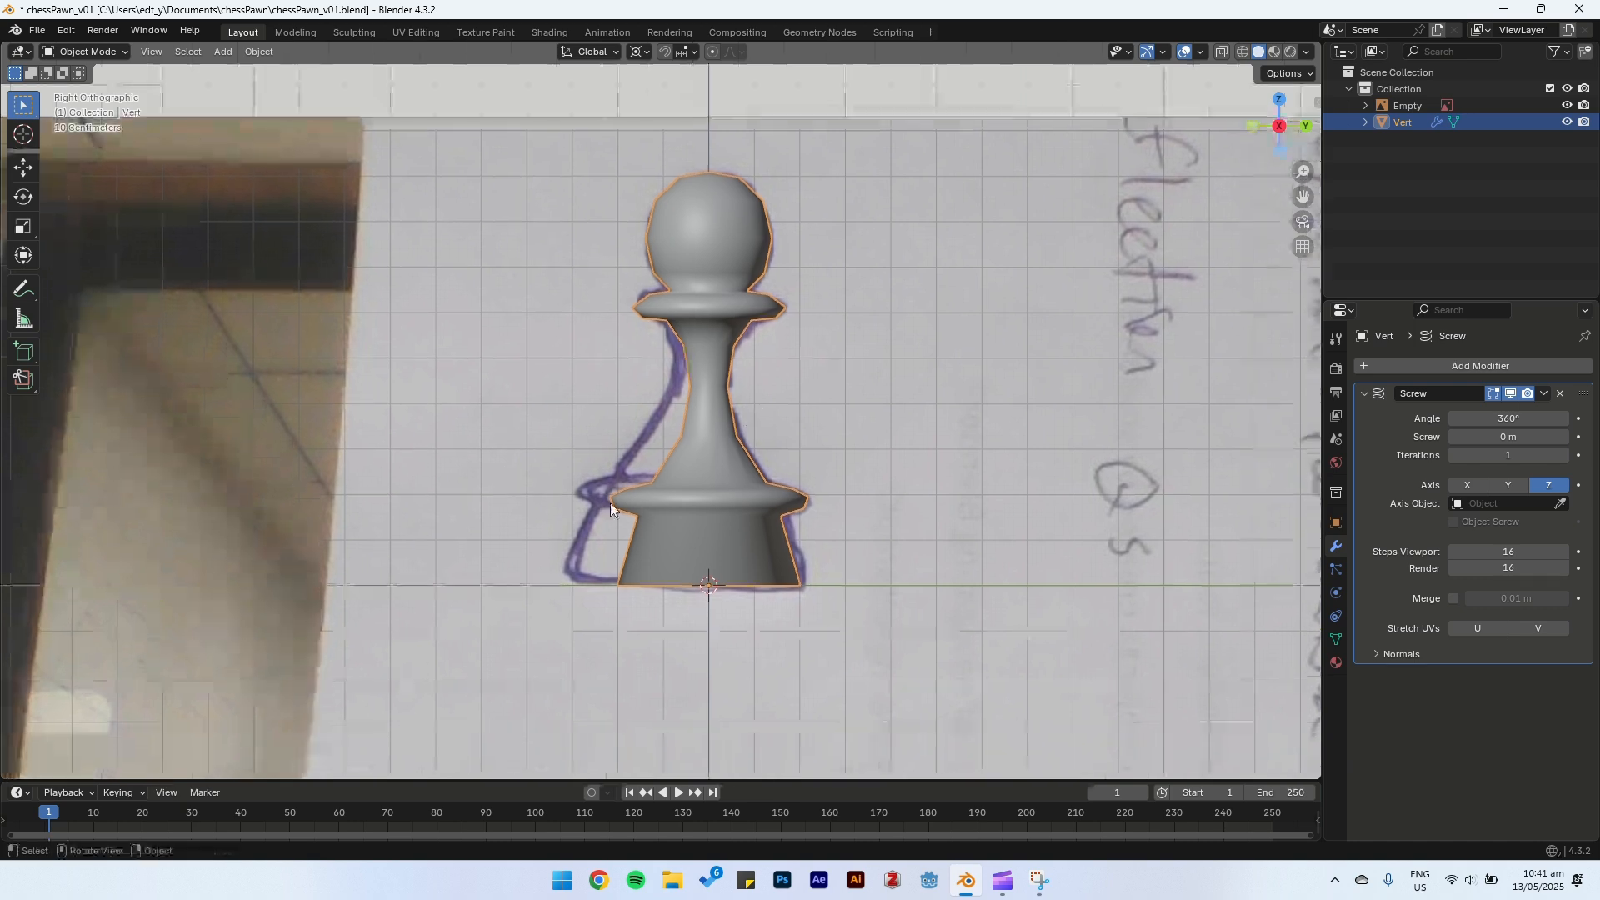
middle_drag(636, 454, 823, 358)
scroll(924, 370, up, 4)
key(KP_3)
shift+middle_drag(736, 272, 794, 407)
scroll(795, 406, up, 1)
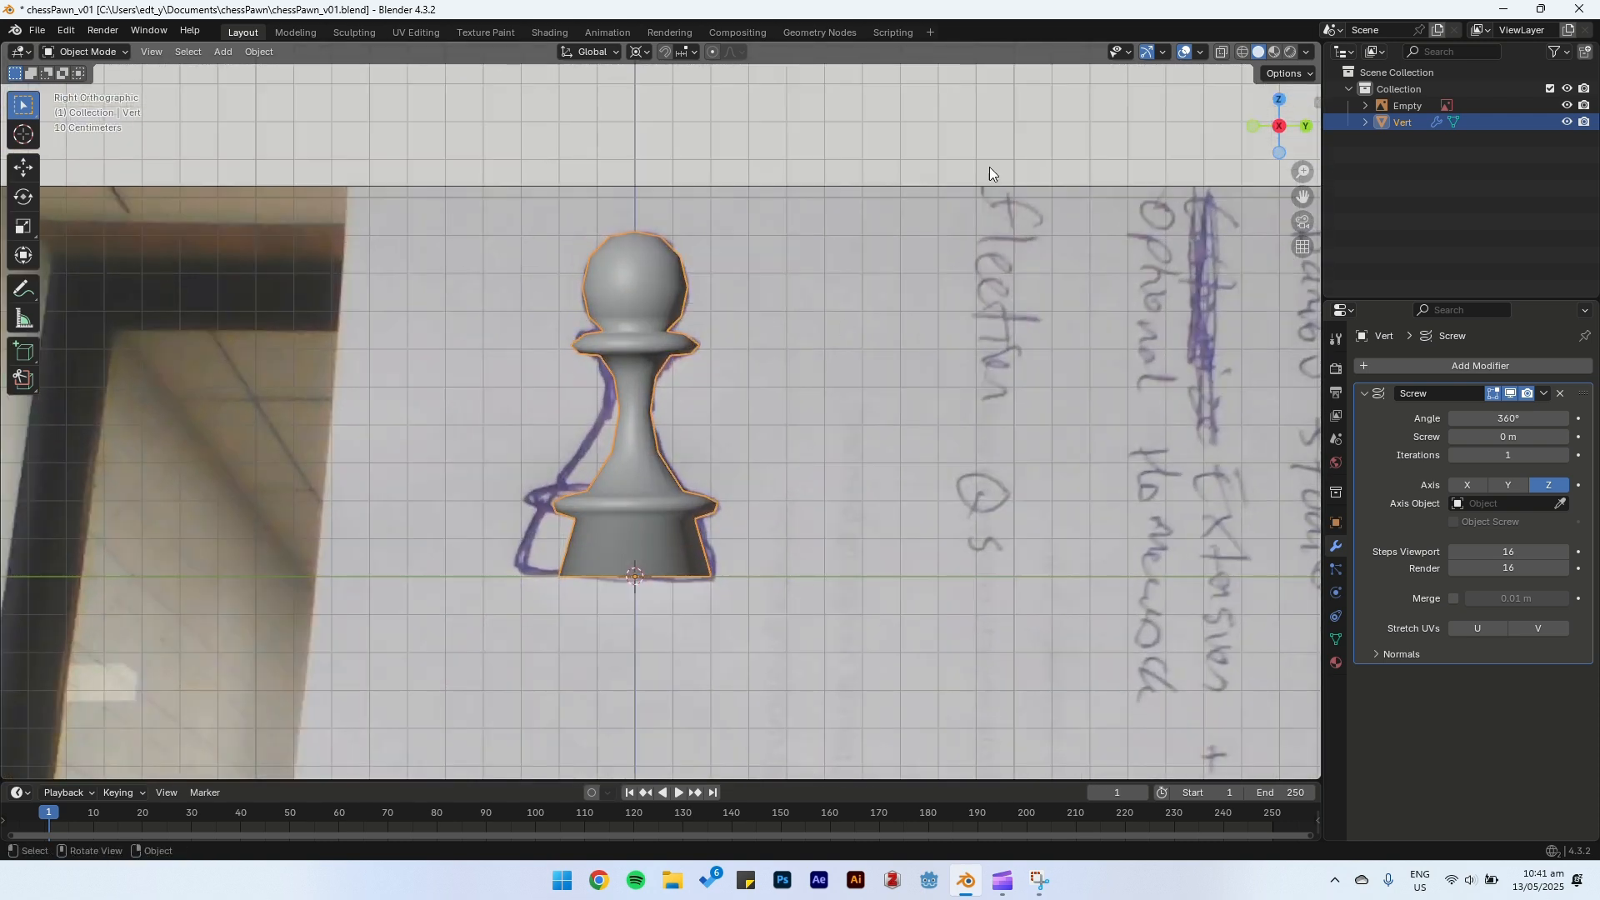
click(1221, 53)
scroll(510, 449, up, 2)
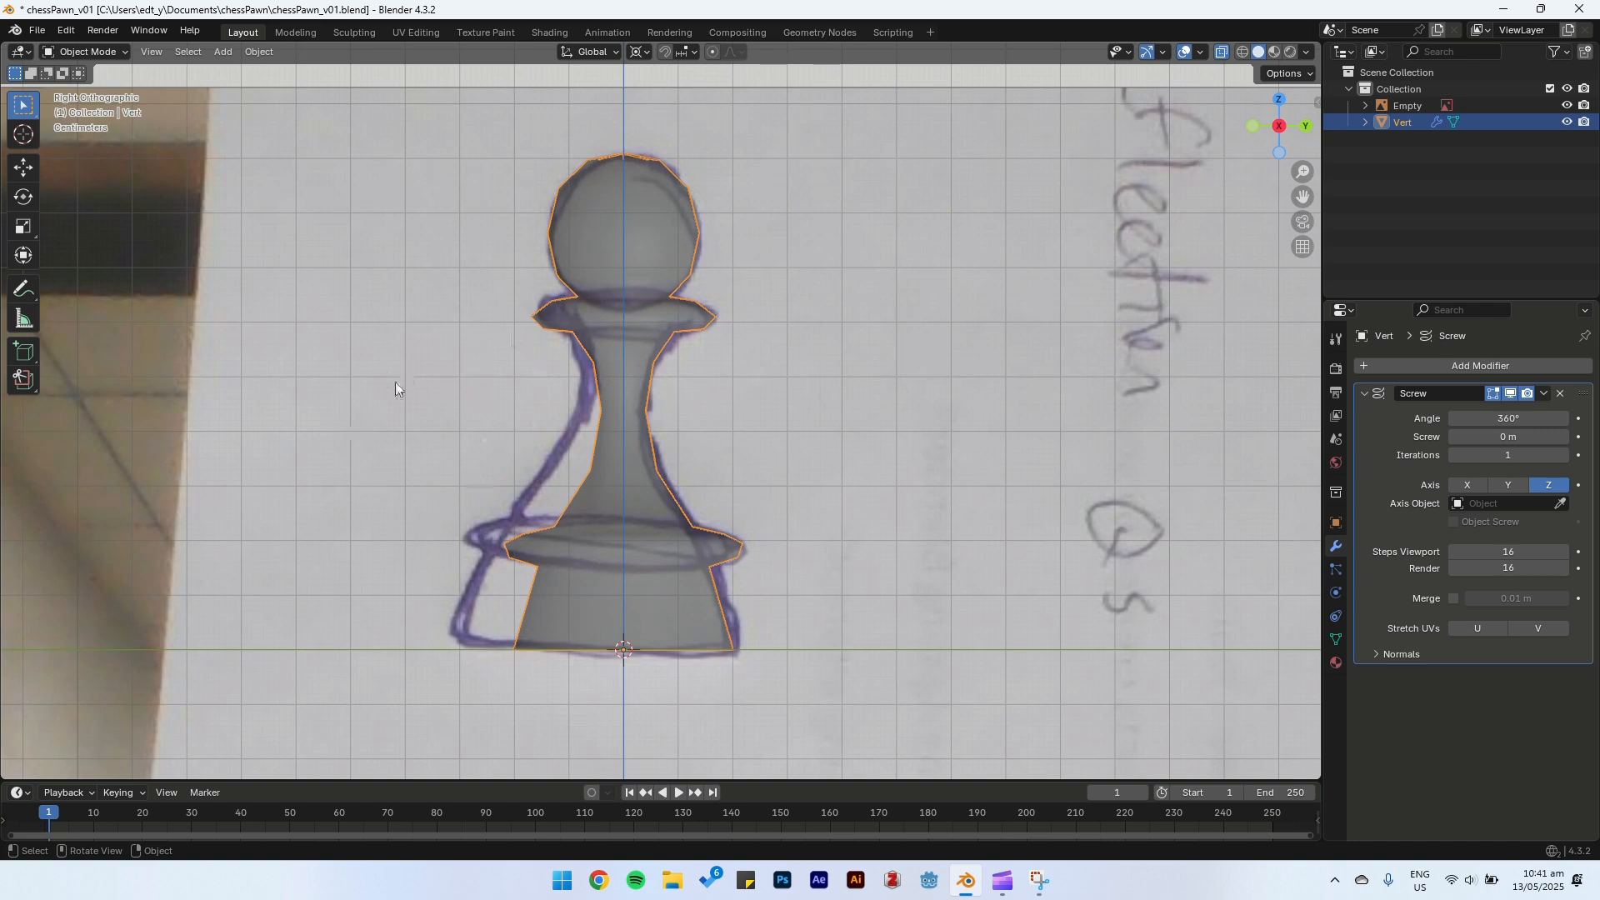
Step: Rotate the reference image about -2.73° and move it so the sketched pawn is centred on the vertical axis
scroll(395, 382, down, 3)
click(482, 472)
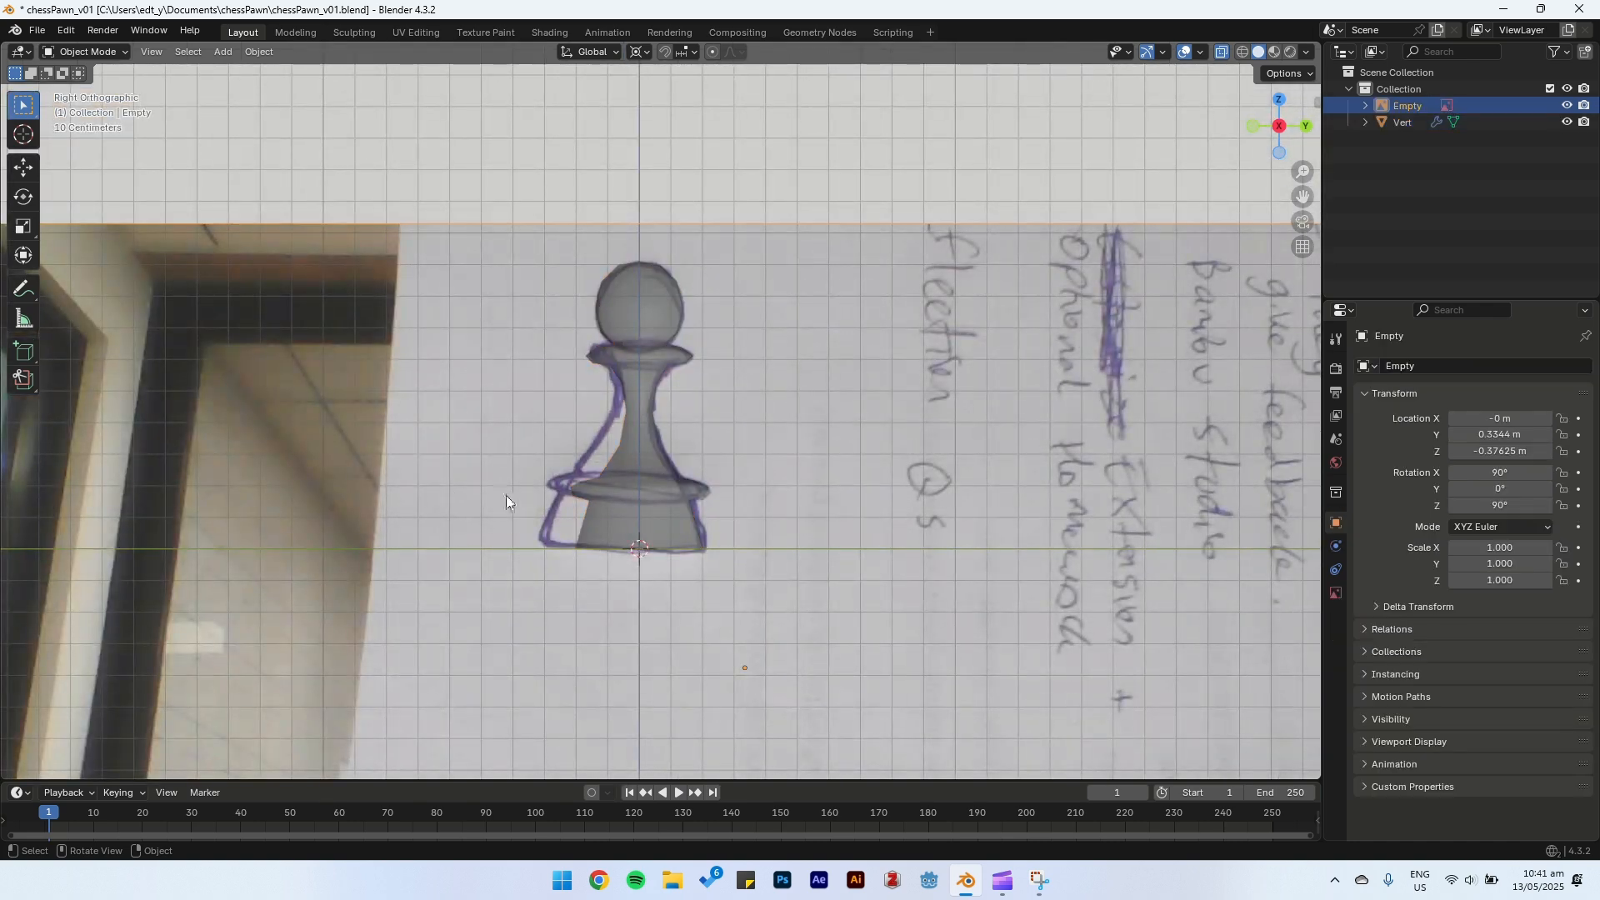
key(r)
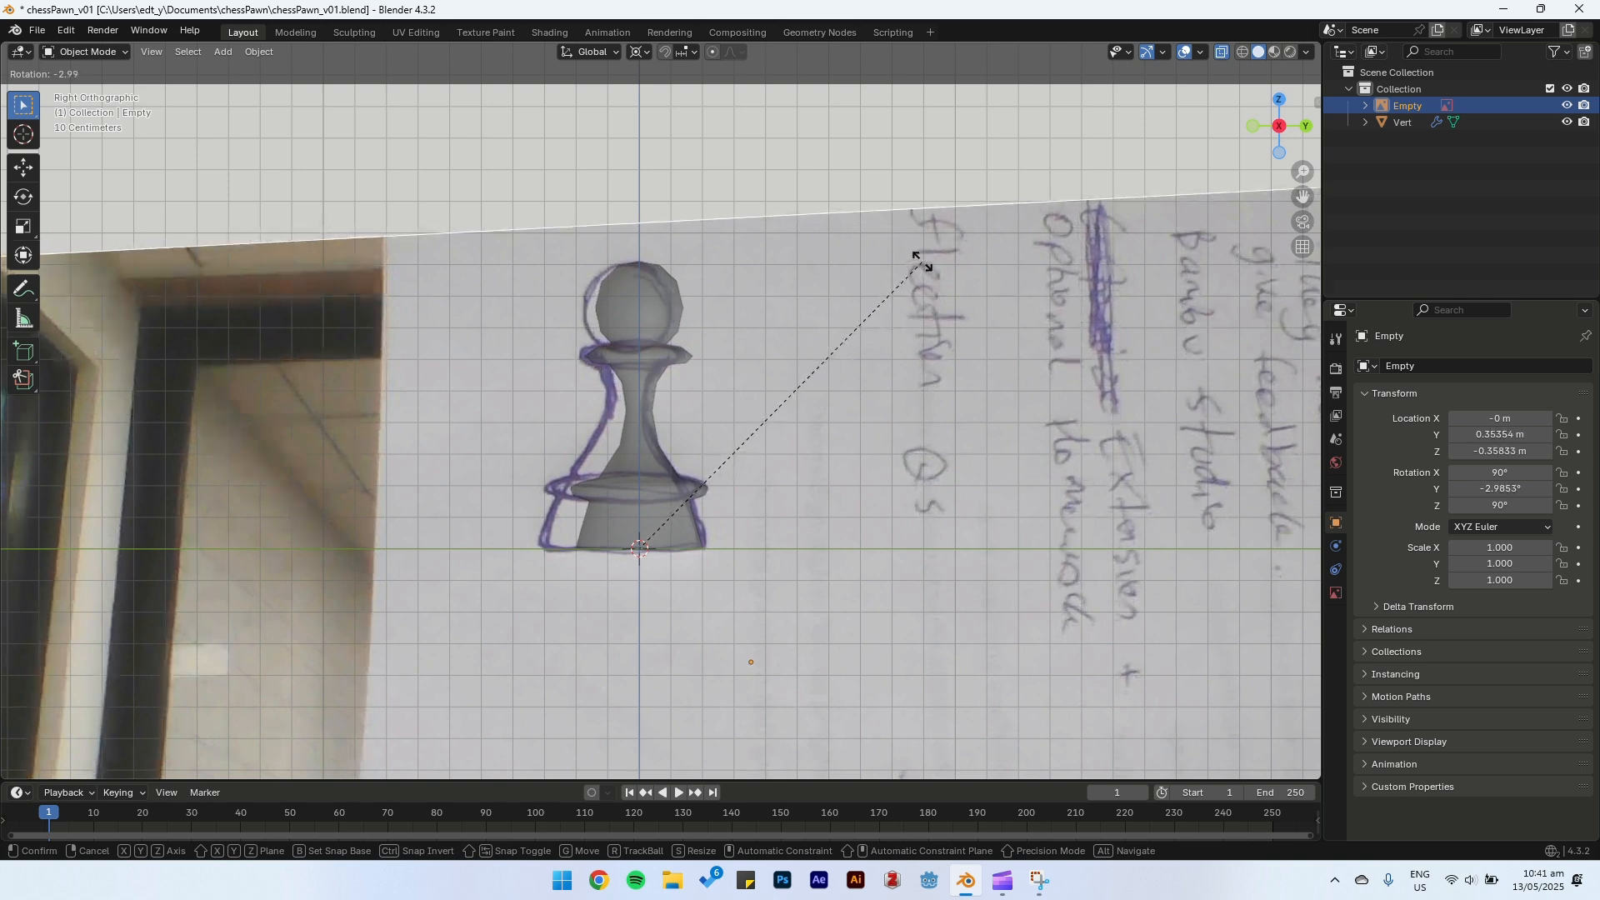
click(922, 277)
key(g)
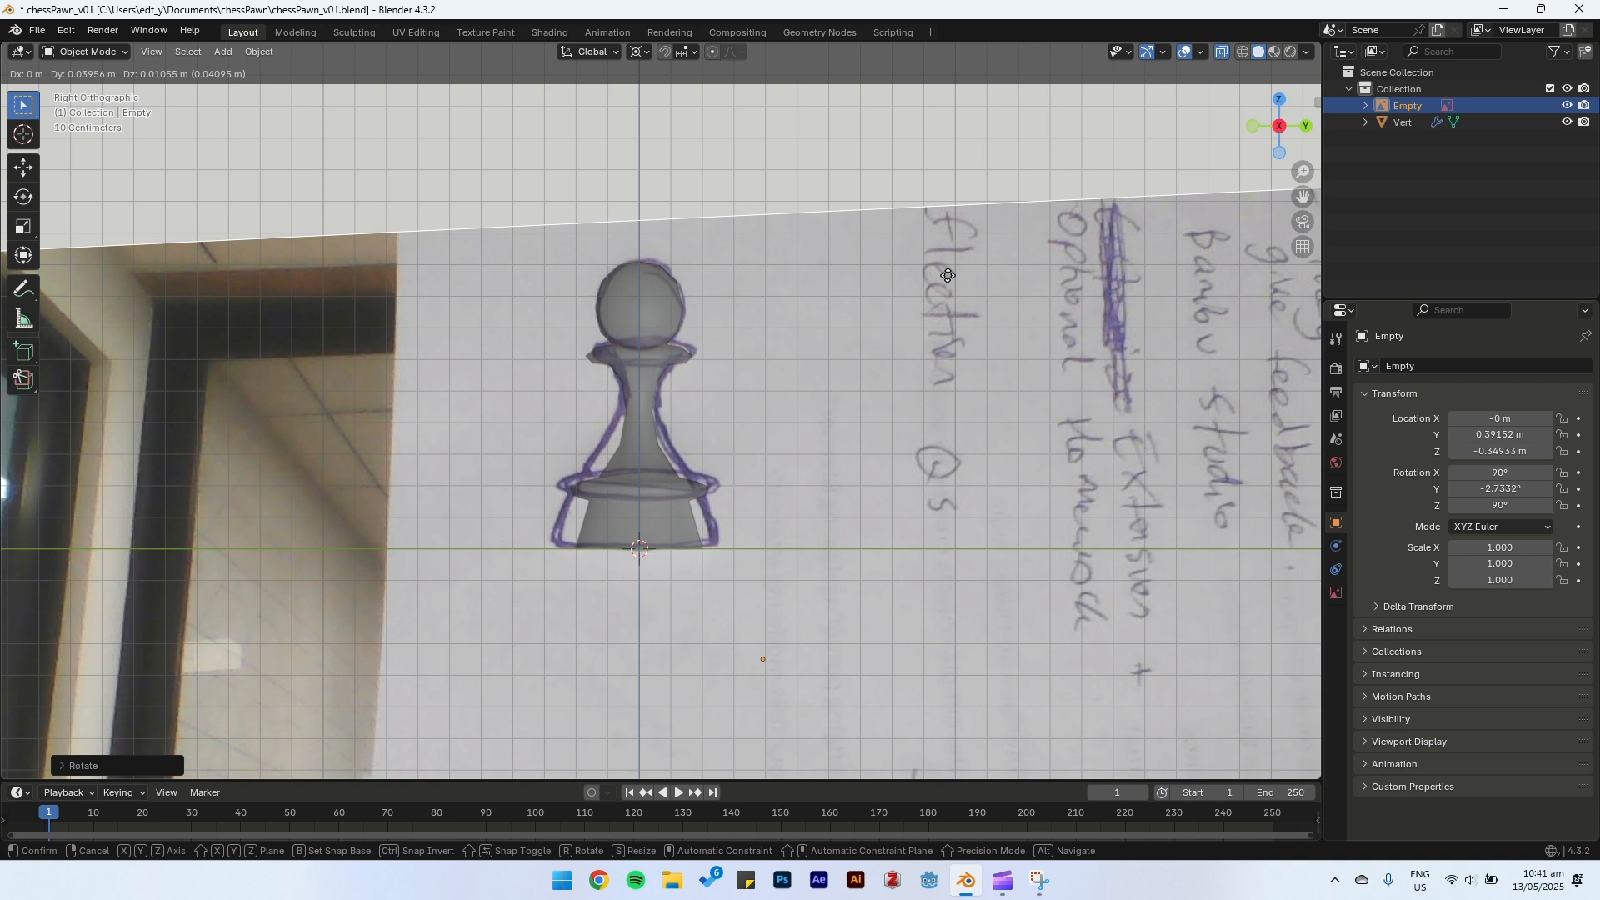
click(977, 295)
Step: Fine-tune the reference image's rotation to about -2.83° and its position so the sketch stands upright behind the pawn
key(r)
click(981, 283)
key(g)
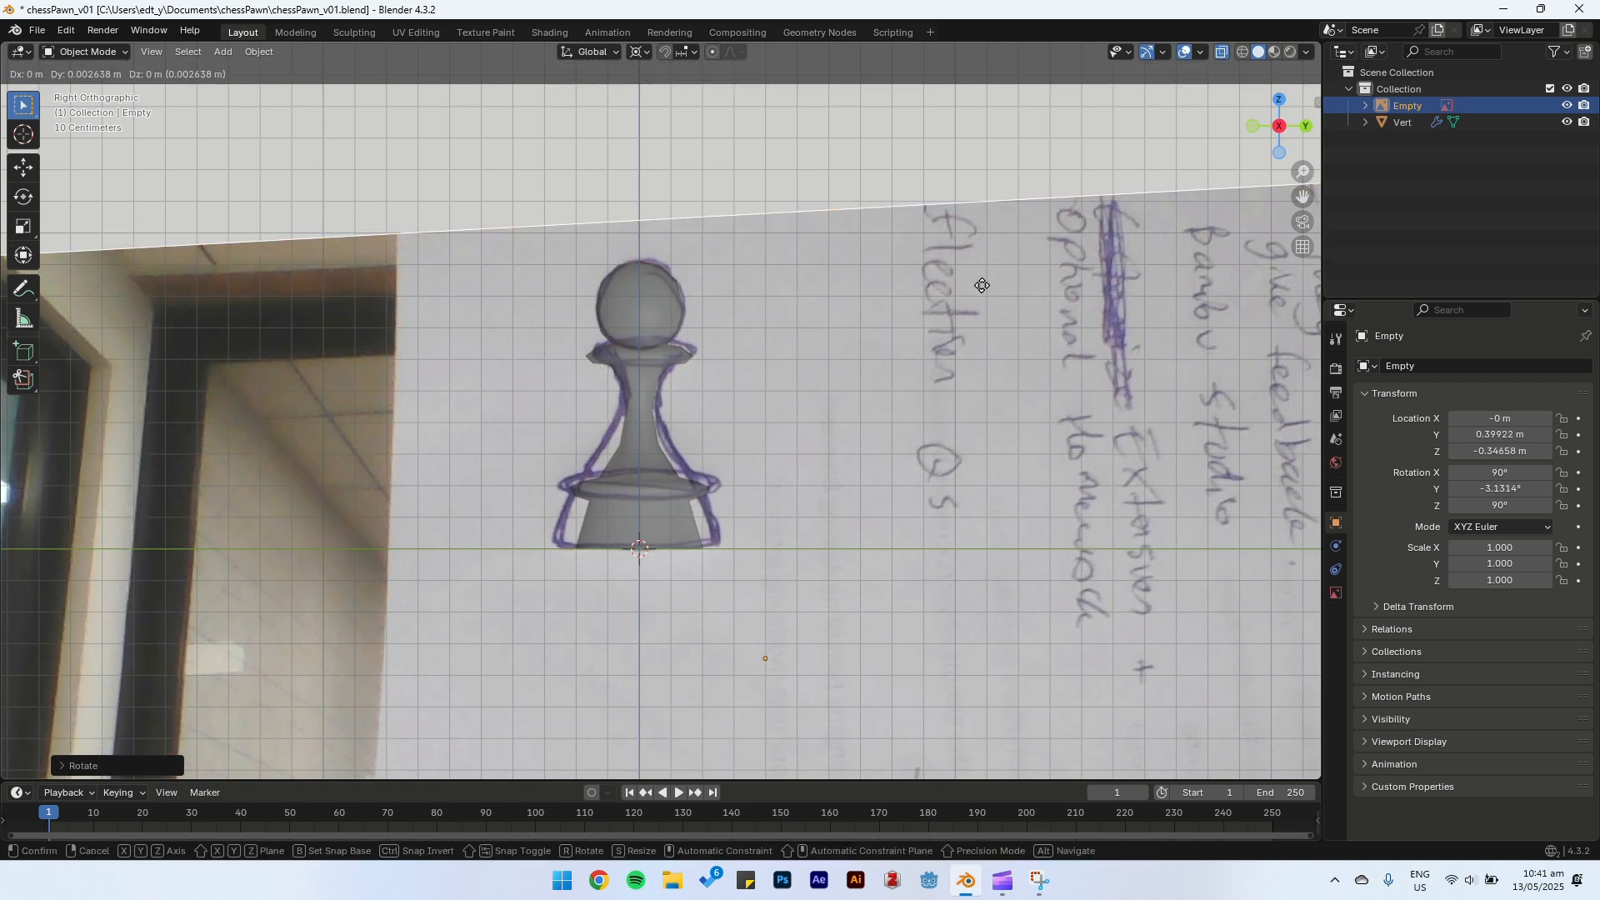
click(990, 281)
key(r)
click(1000, 278)
key(g)
click(1000, 279)
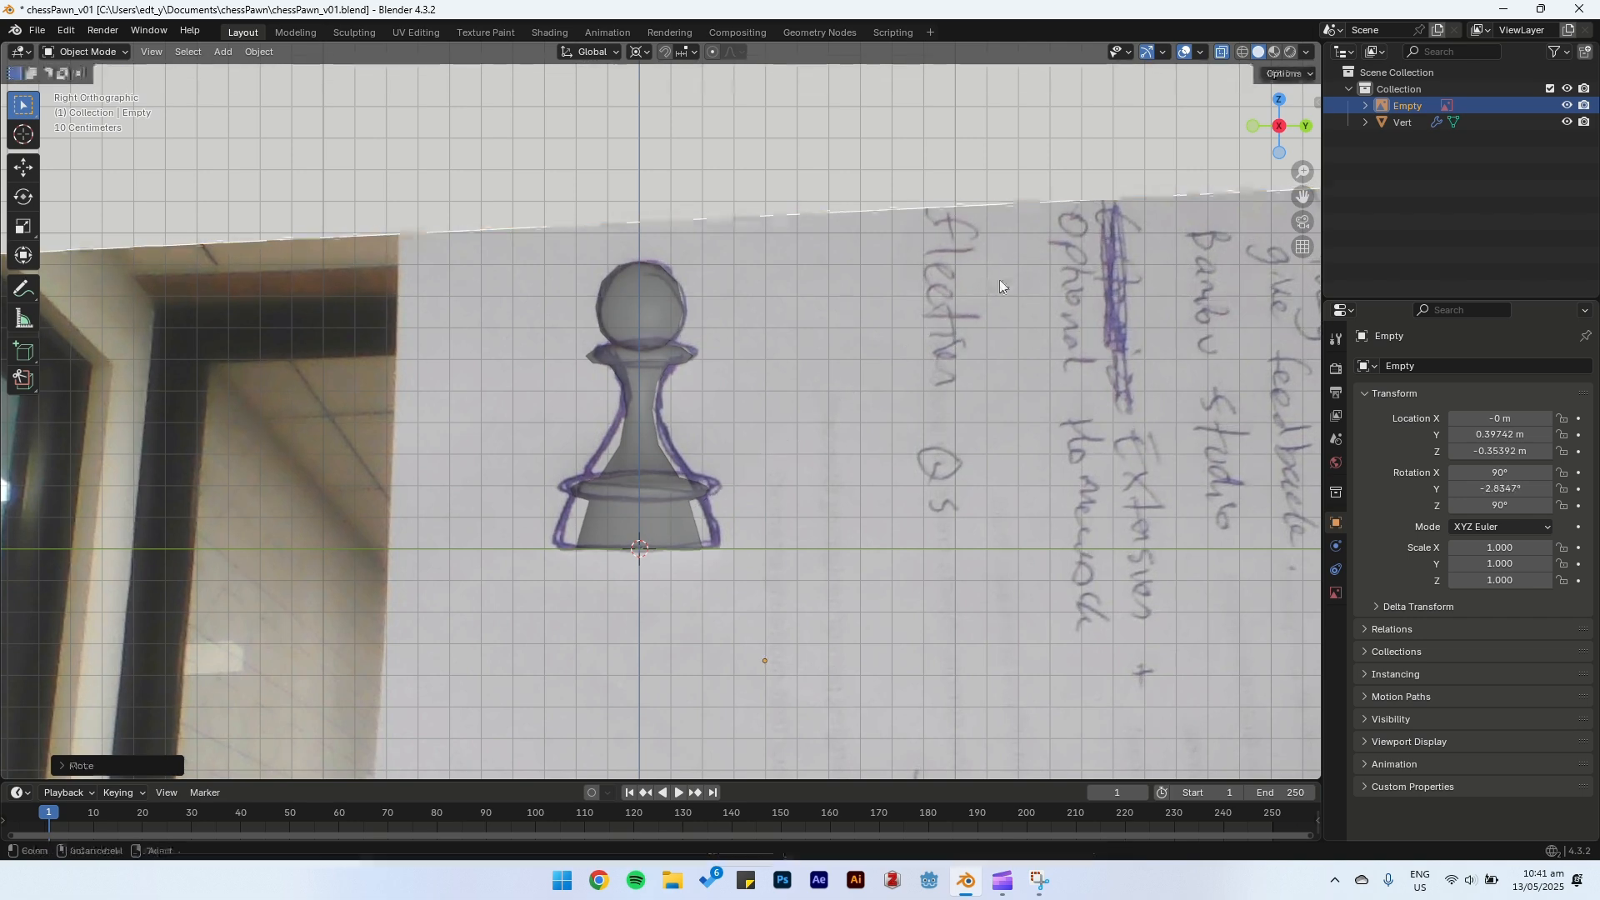
scroll(529, 507, up, 3)
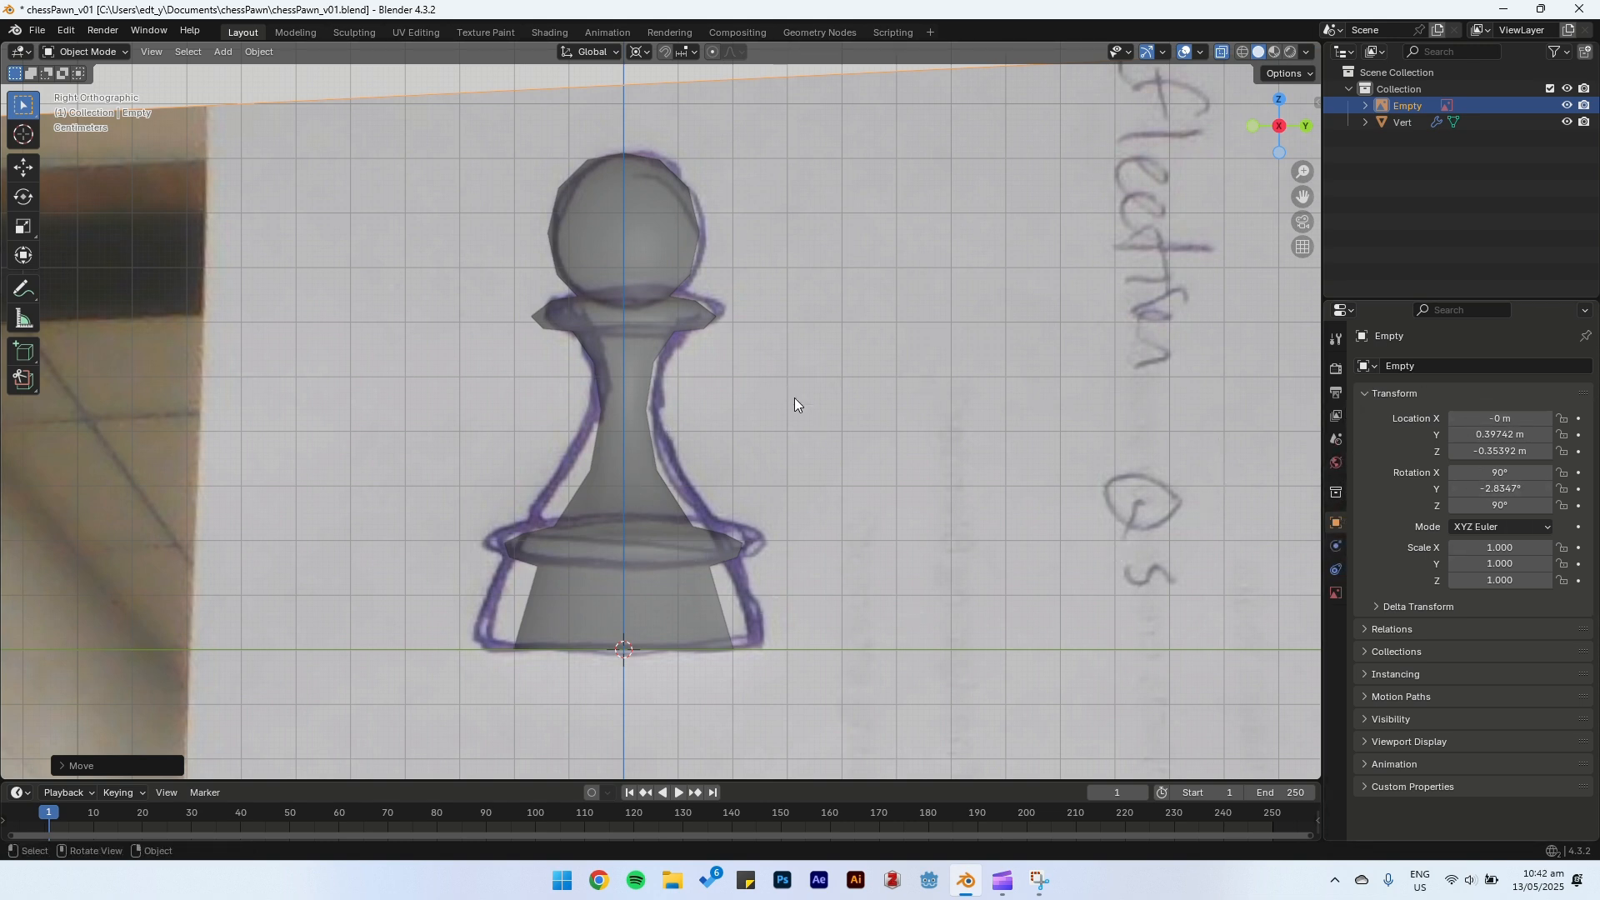
click(632, 325)
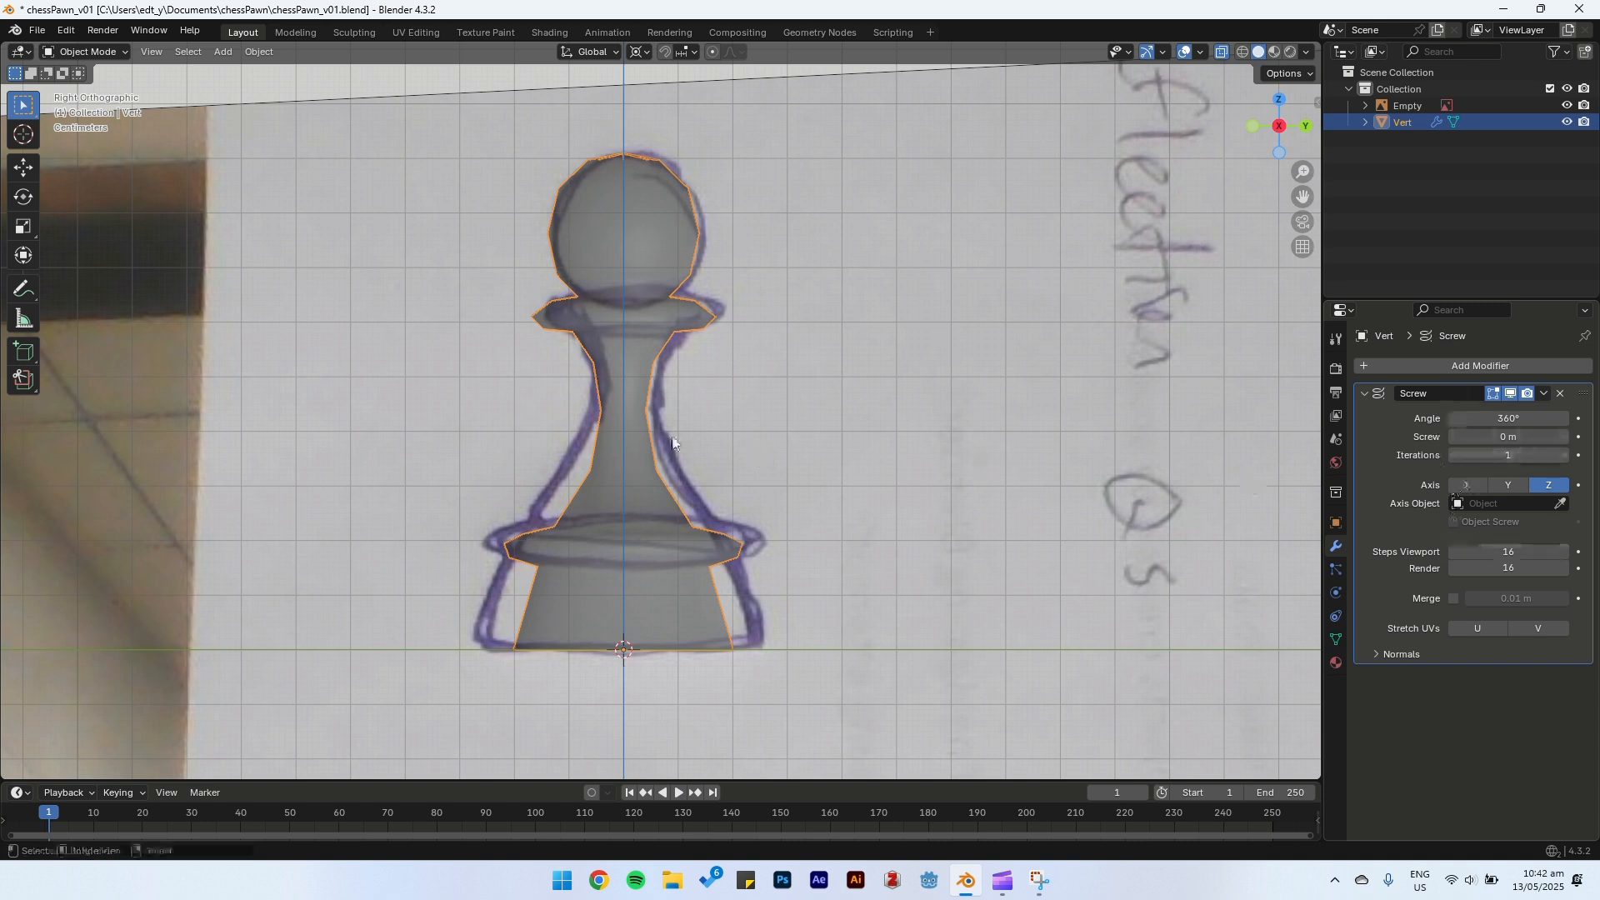
click(530, 503)
click(604, 277)
click(750, 275)
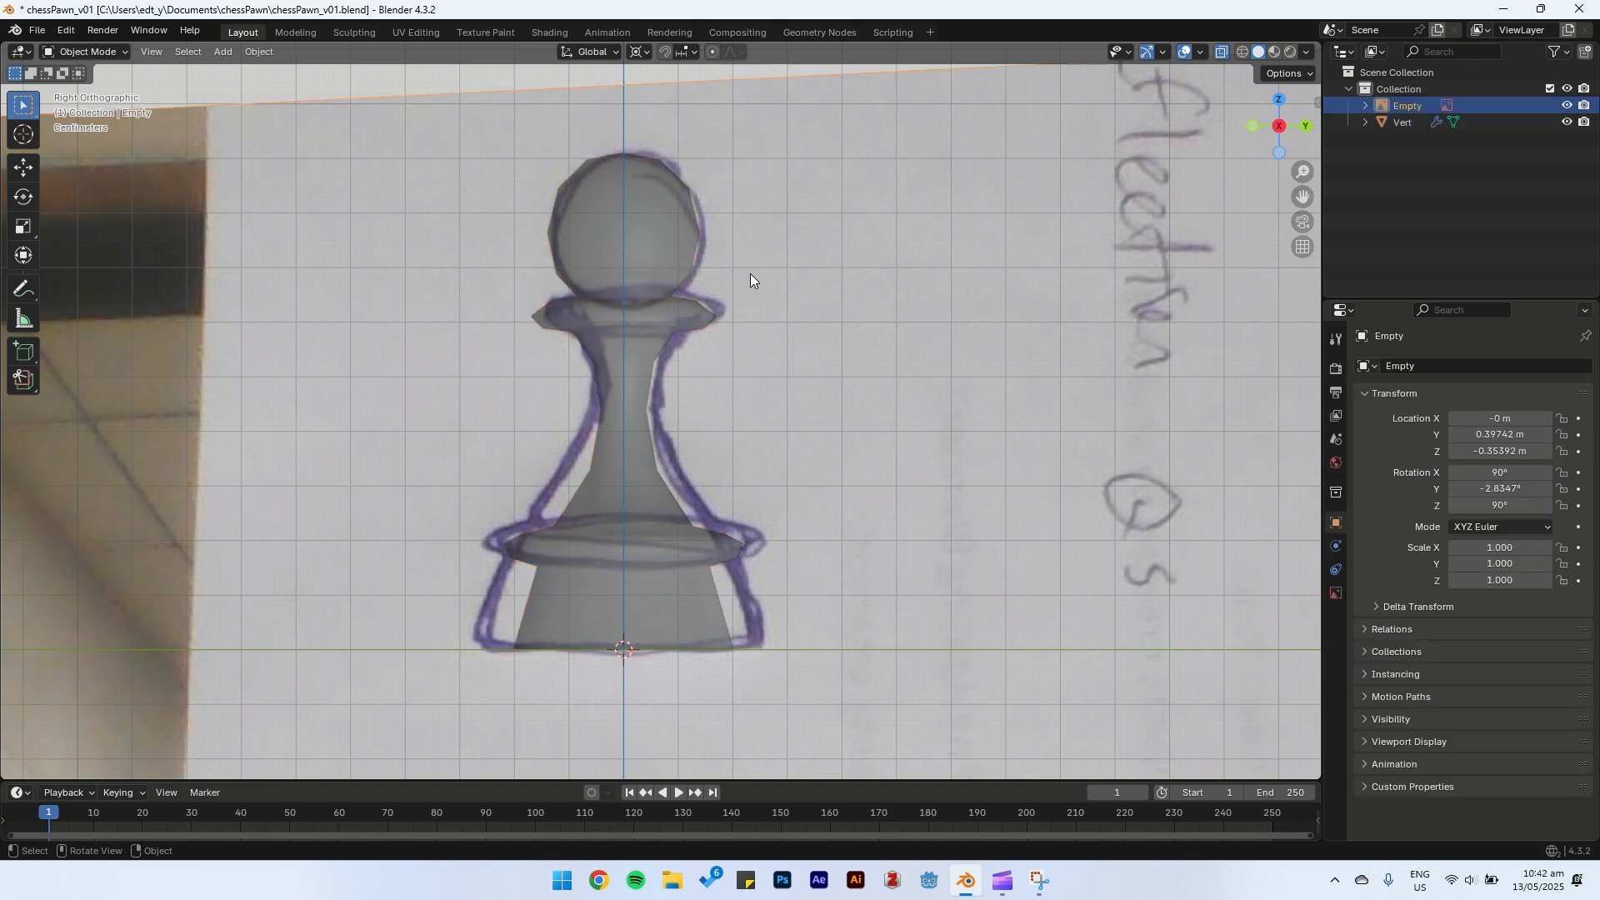
Step: In Edit Mode, move the outer vertices of the base, lower ring and lower body about 0.044 m outward along Y
click(642, 252)
key(Tab)
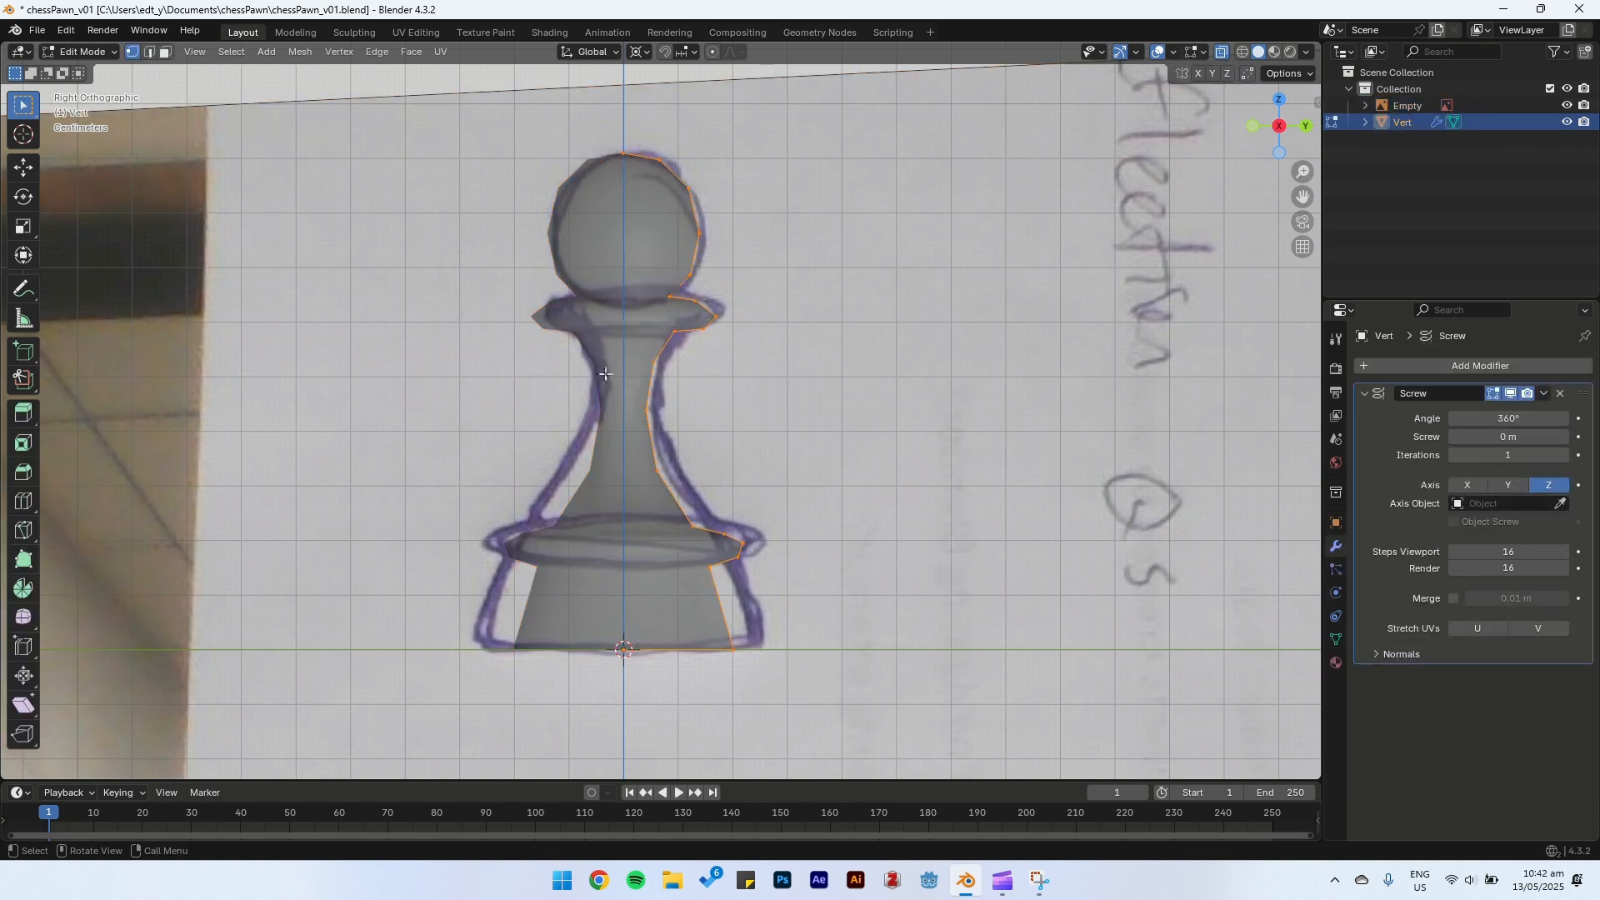
scroll(611, 348, up, 1)
click(717, 300)
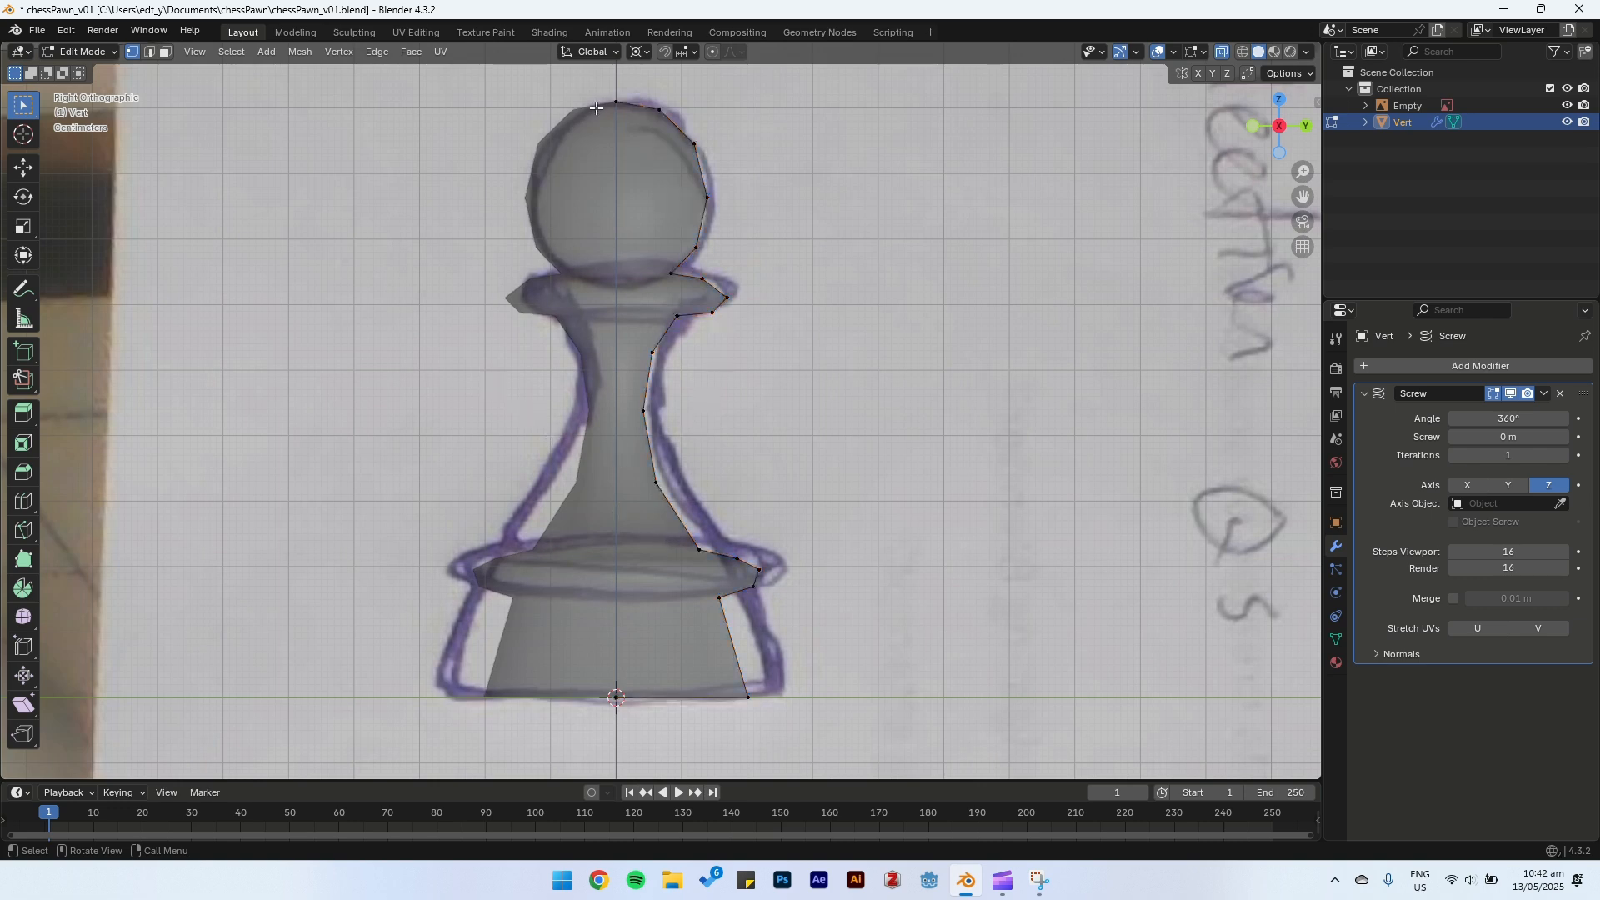
shift+middle_drag(752, 638, 710, 480)
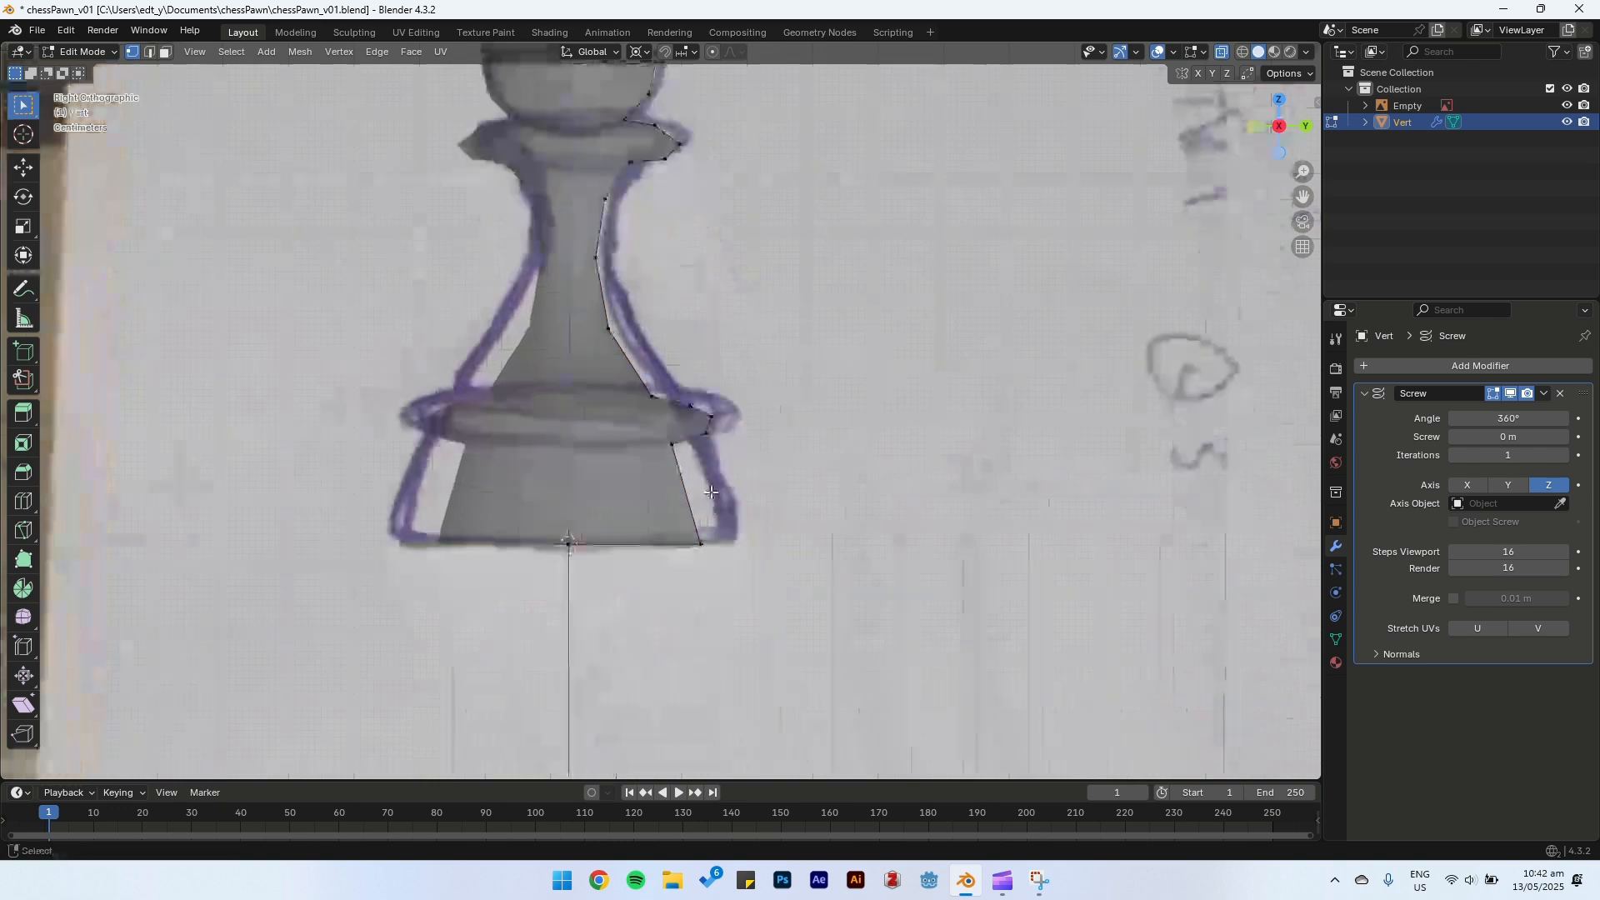
scroll(648, 503, up, 2)
key(a)
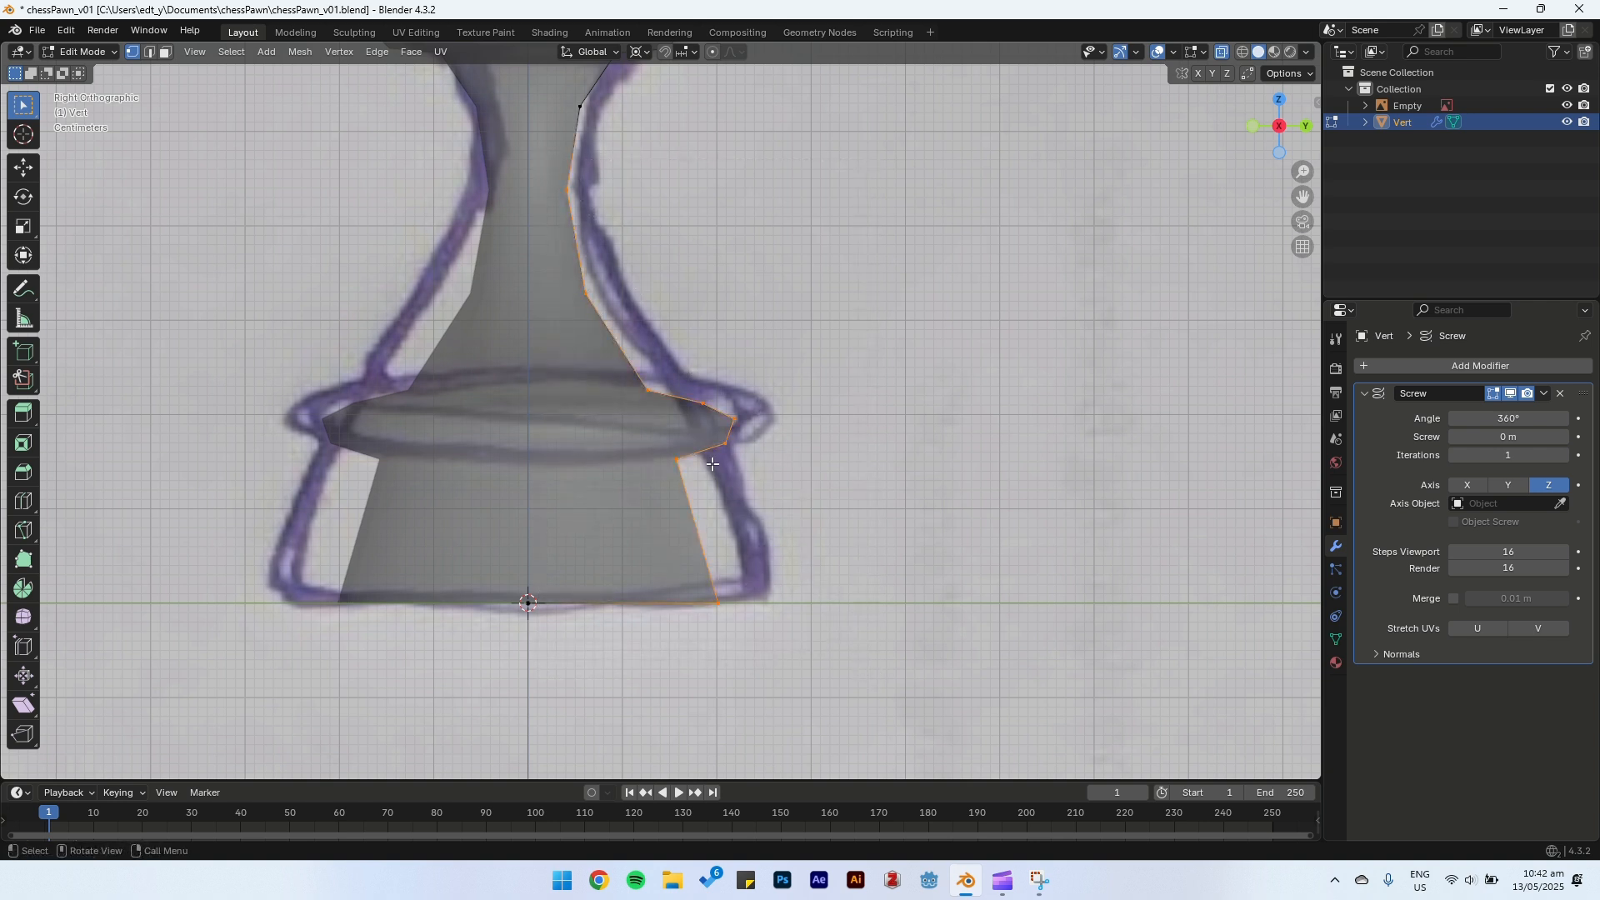
key(g)
key(y)
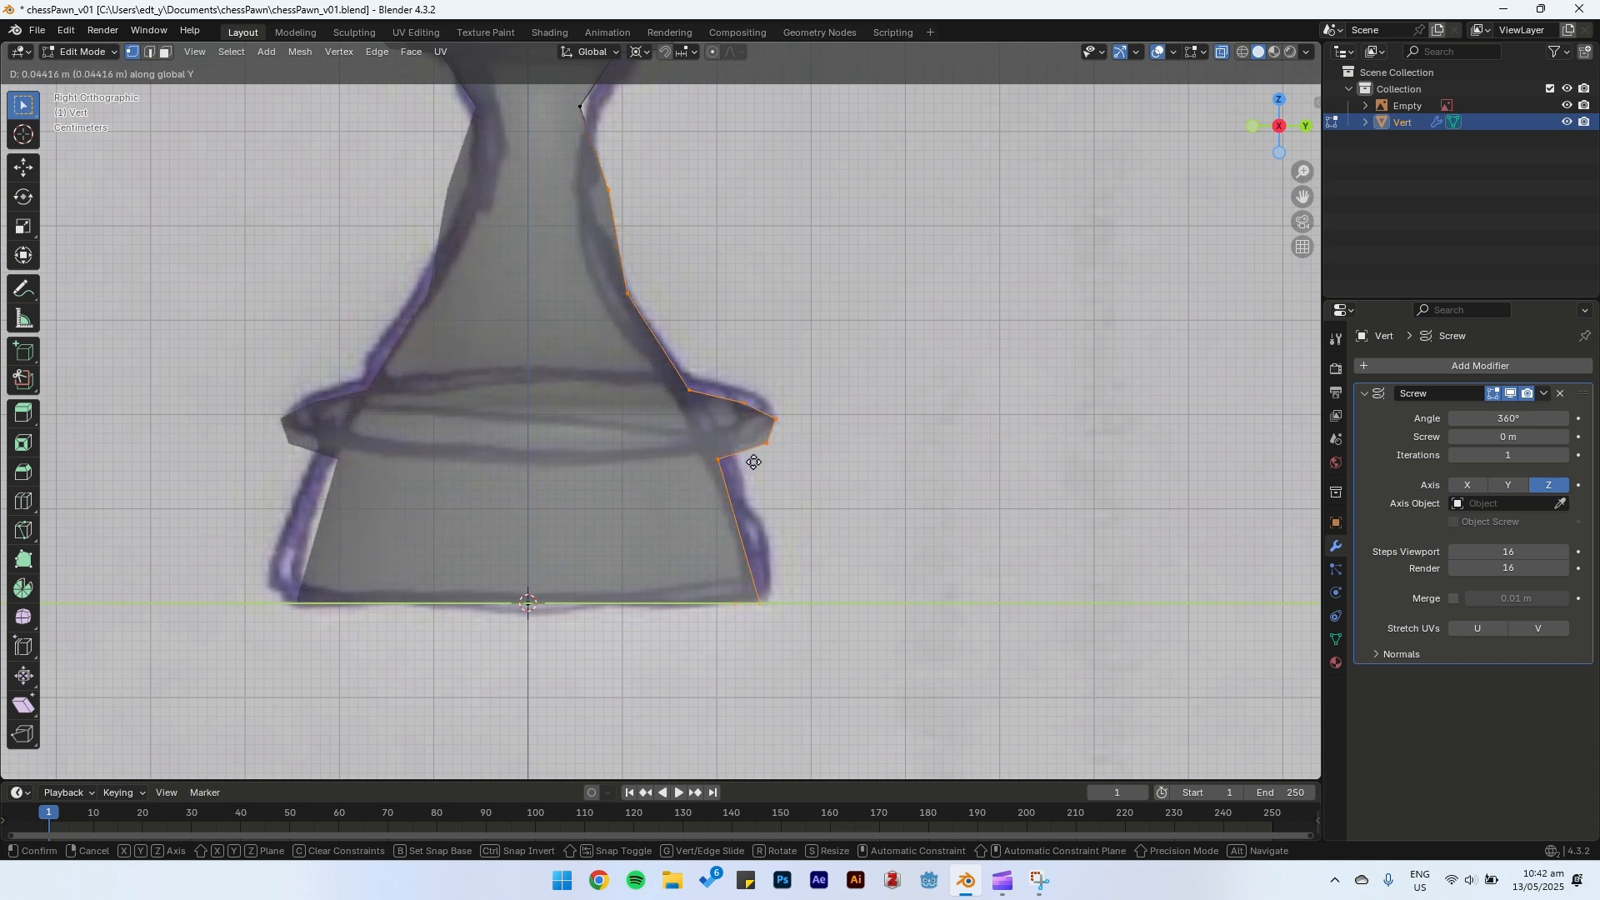
click(754, 461)
Step: Raise the lower ring's vertices slightly and move the vertex at the body's narrow waist inward to match the sketch outline
mouse_move(652, 348)
mouse_down()
mouse_move(722, 450)
mouse_move(710, 485)
mouse_up()
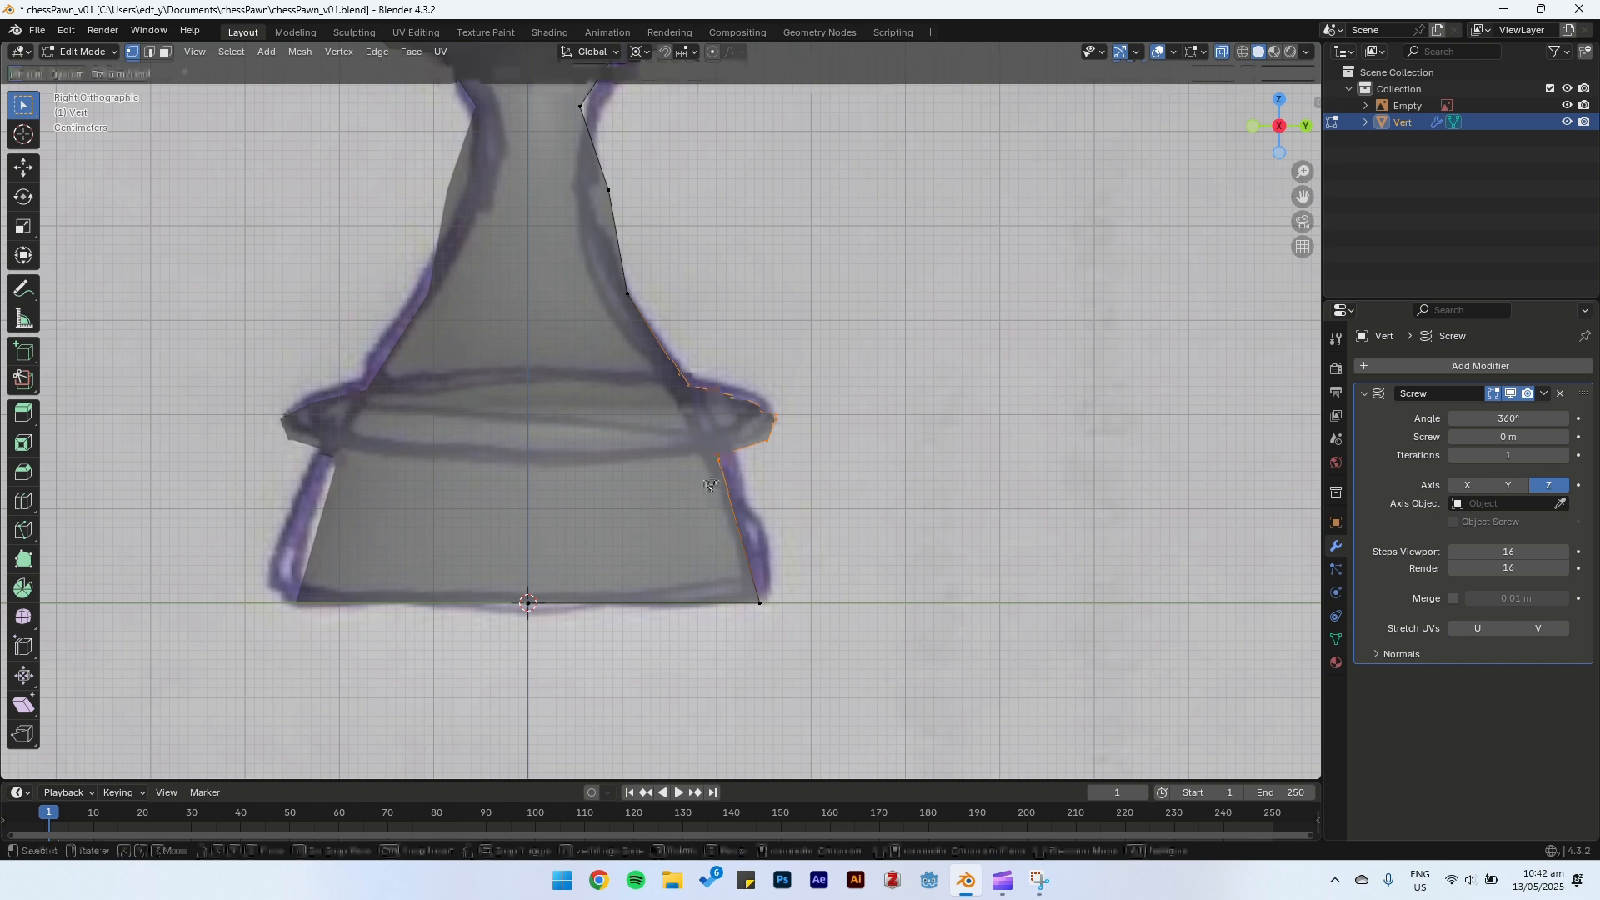
click(708, 476)
click(608, 190)
key(g)
click(625, 239)
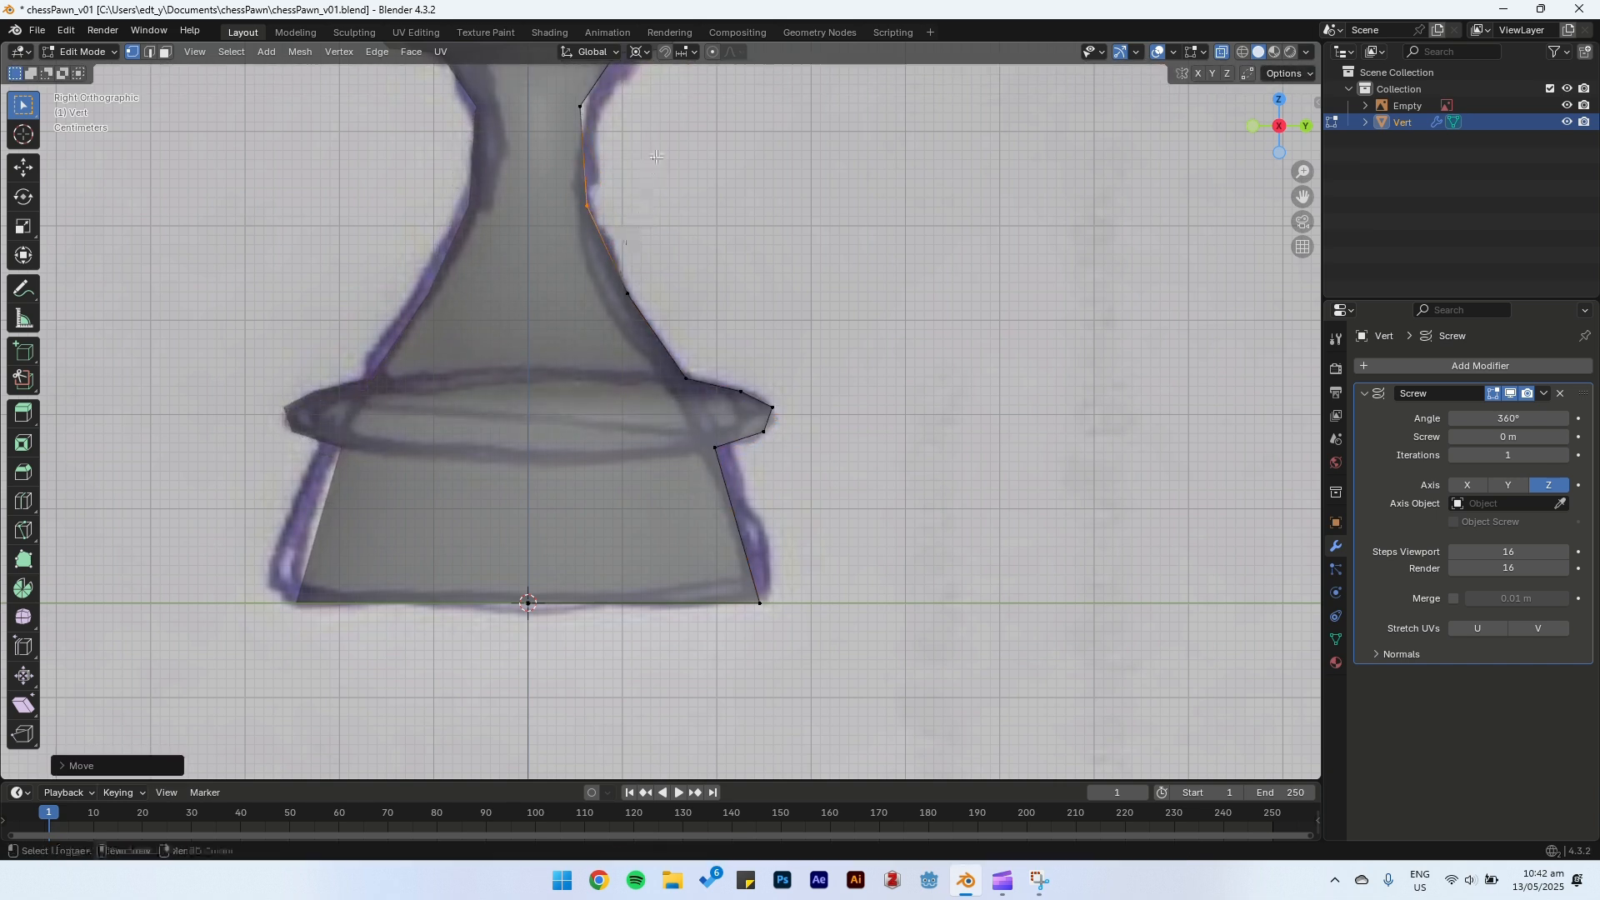
Step: Move the neck's upper vertex and the upper collar's vertices slightly outward to match the sketch outline
shift+middle_drag(654, 163, 688, 308)
key(g)
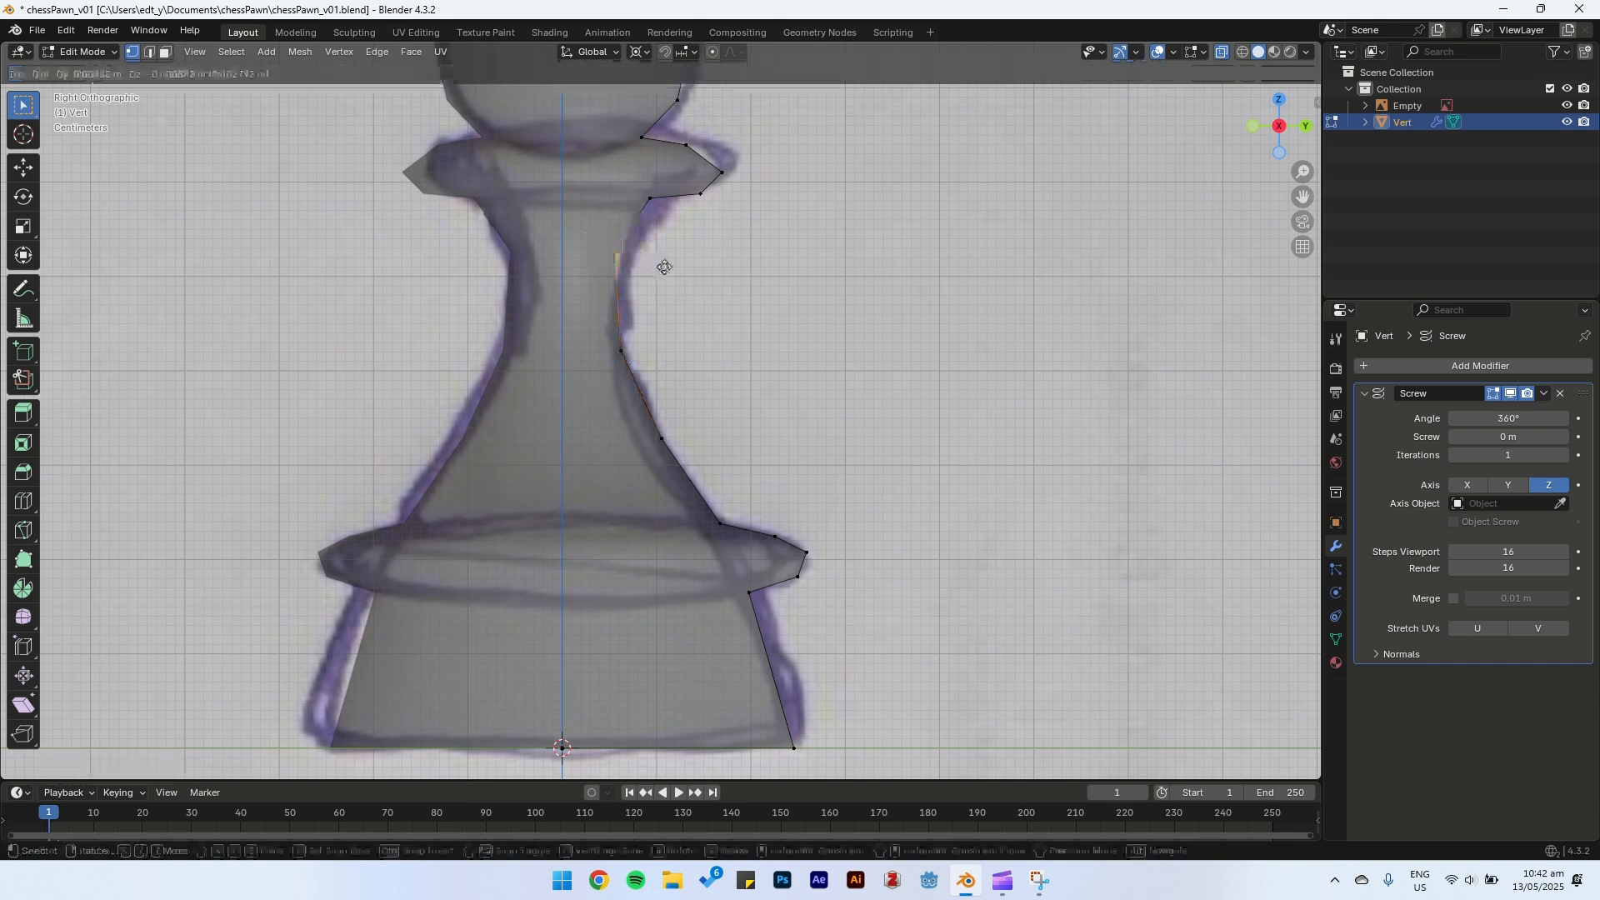
click(672, 267)
drag(610, 112, 743, 196)
key(g)
click(765, 204)
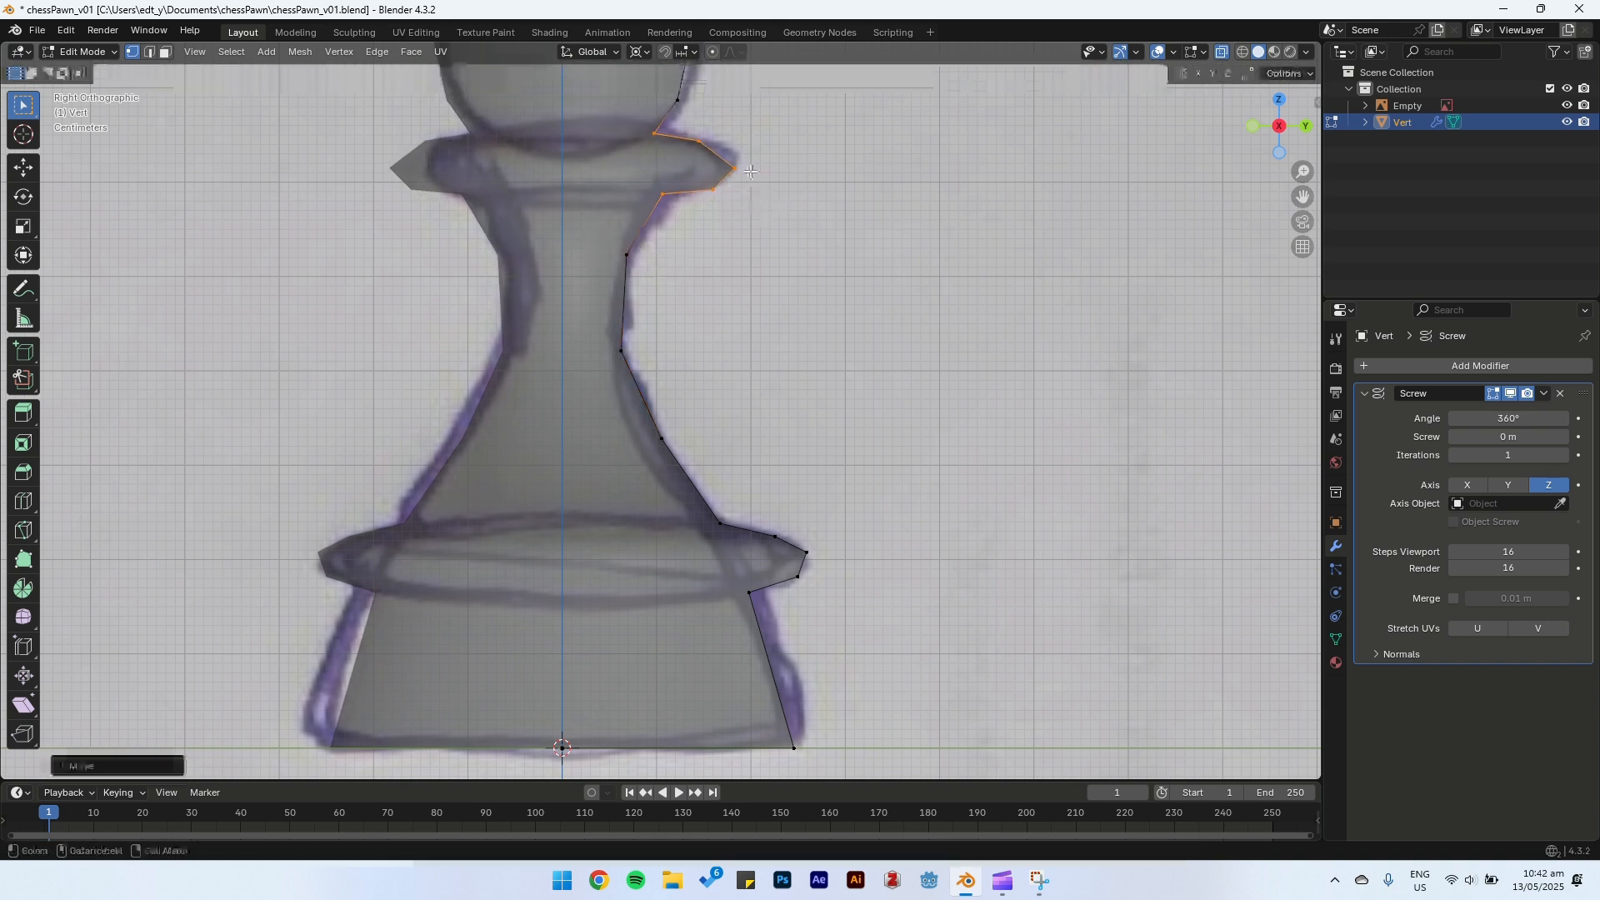
Step: Move the head's widest vertex and the vertex just above it outward to match the sketched head
shift+middle_drag(736, 169, 763, 377)
key(g)
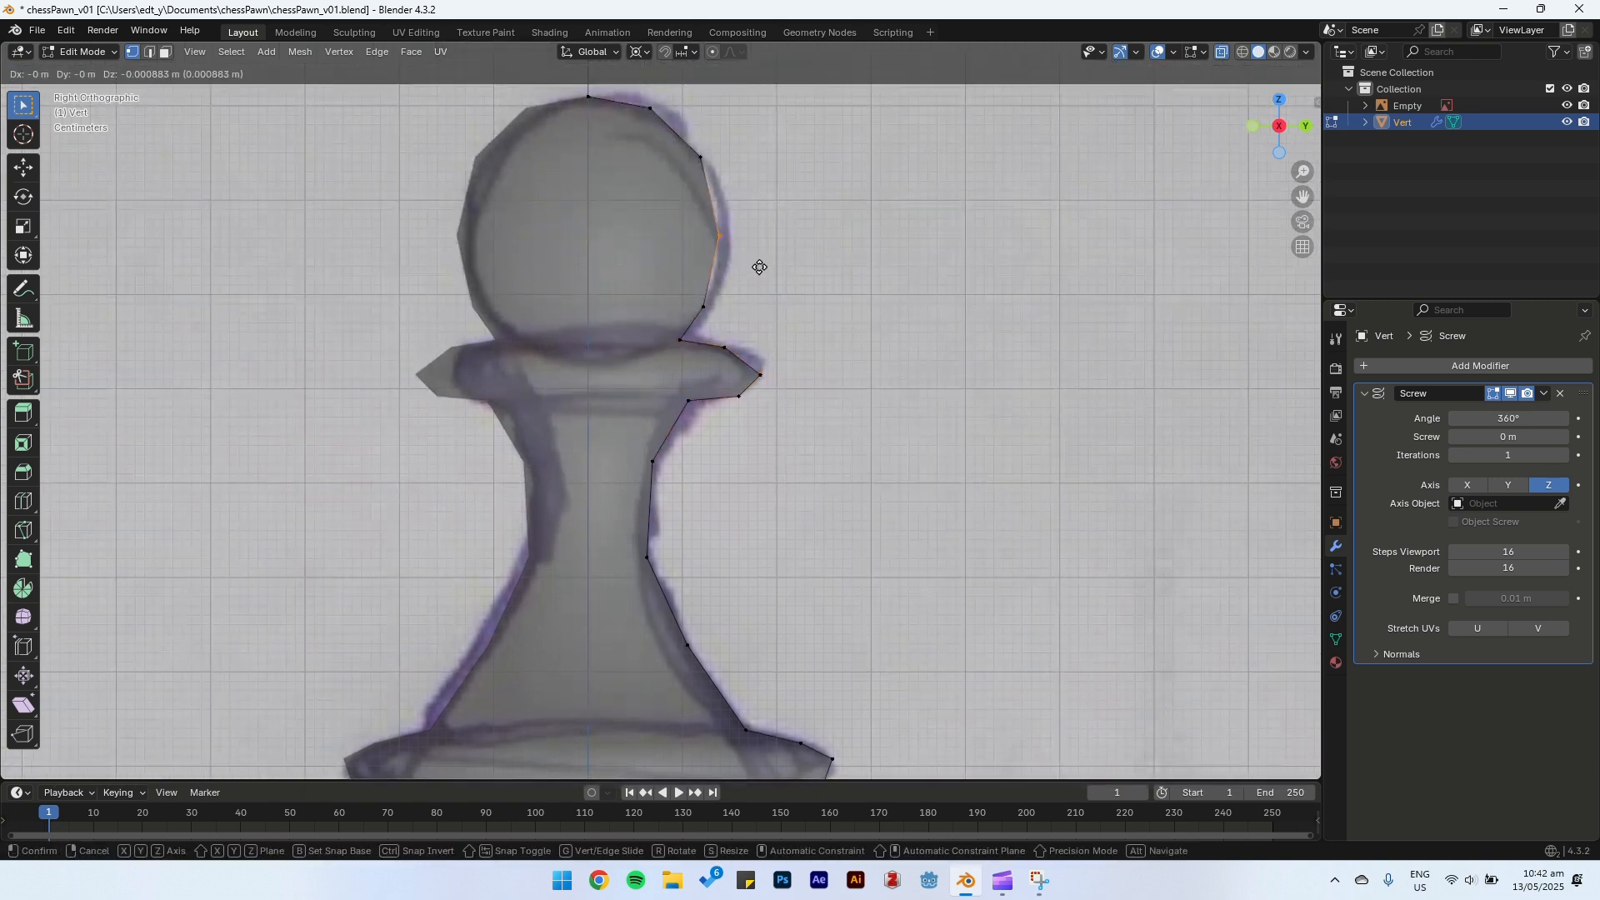
click(765, 276)
drag(677, 126, 736, 193)
key(g)
click(743, 202)
scroll(743, 250, down, 5)
scroll(743, 357, up, 3)
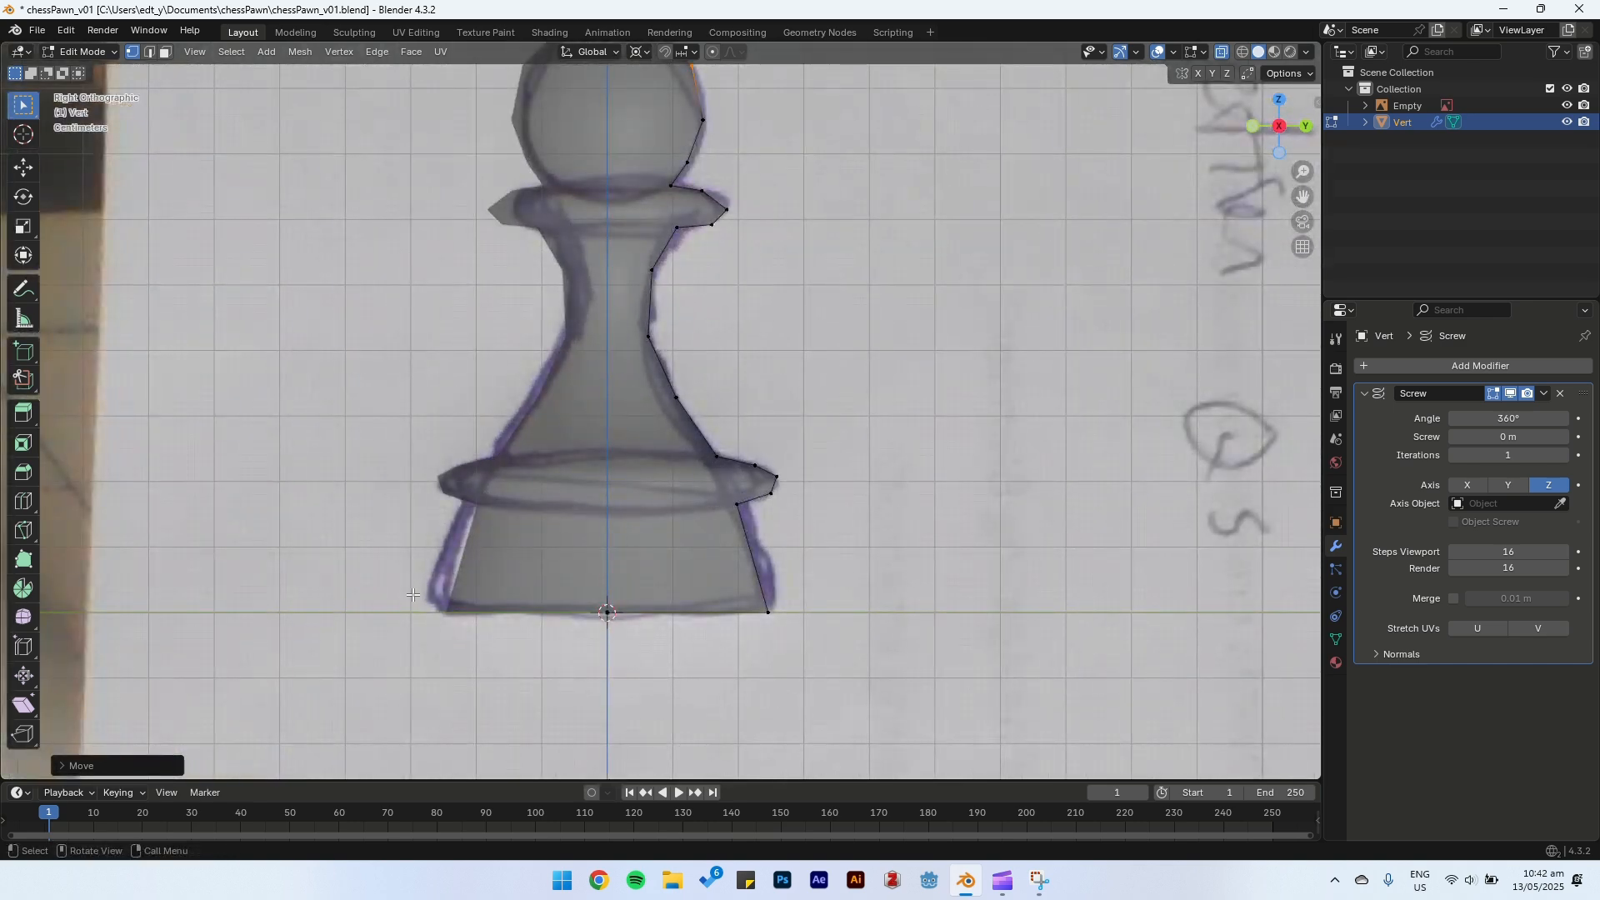
Step: Return to Object Mode, deselect the pawn and turn off X-ray display to show it solid
key(Tab)
scroll(688, 550, down, 2)
middle_drag(692, 517, 800, 317)
scroll(706, 388, down, 3)
scroll(800, 317, up, 2)
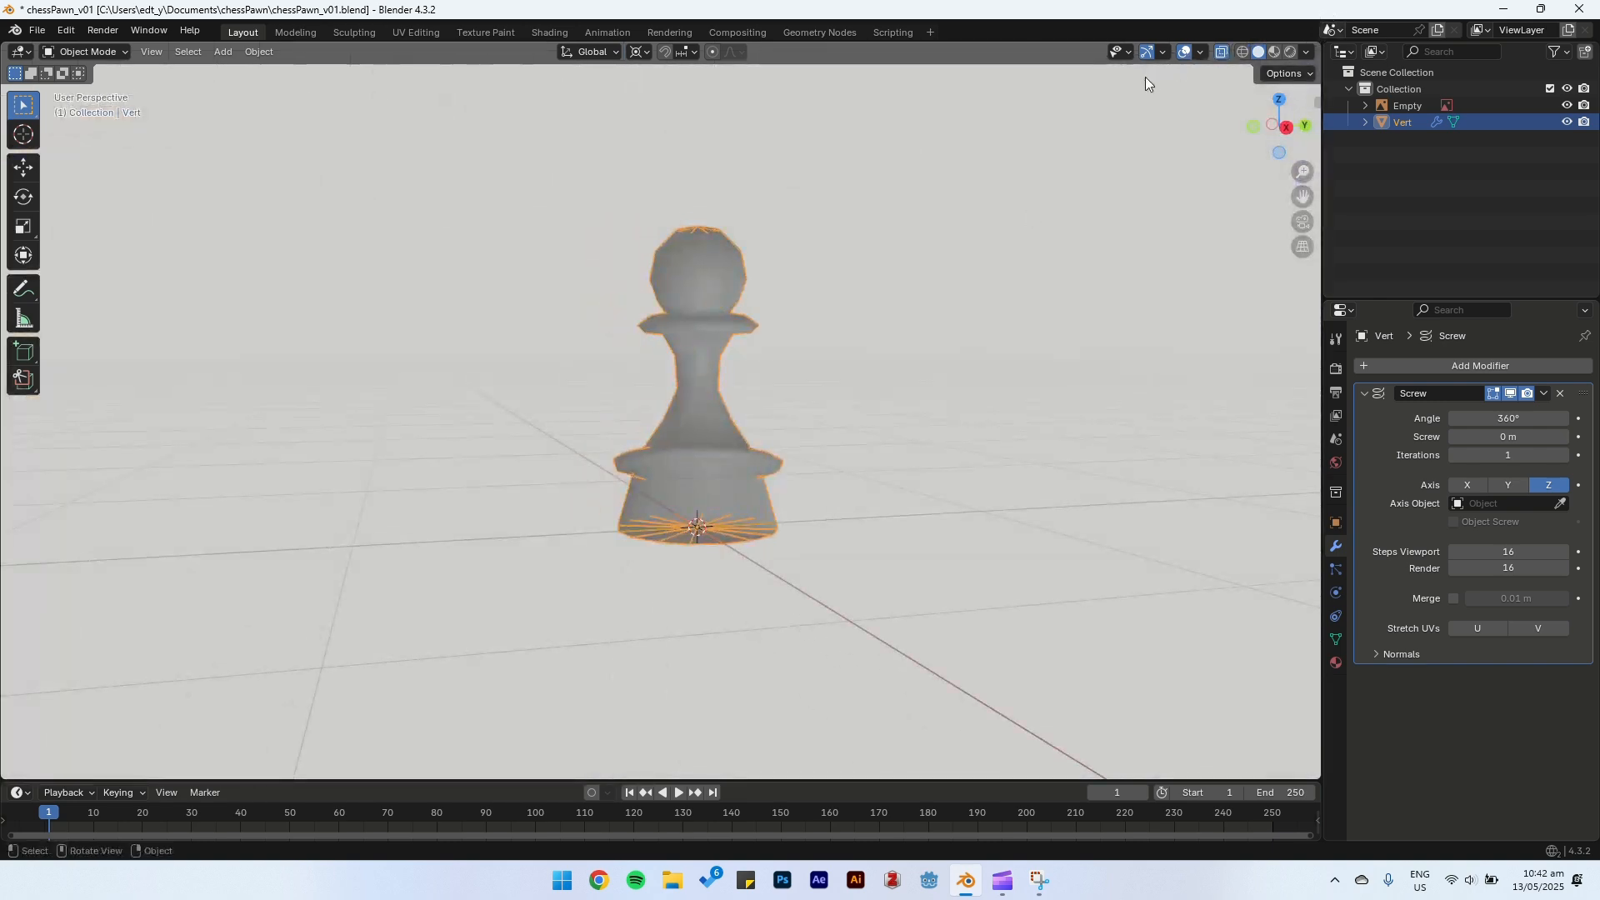
click(967, 245)
click(1222, 53)
middle_drag(1025, 225, 730, 407)
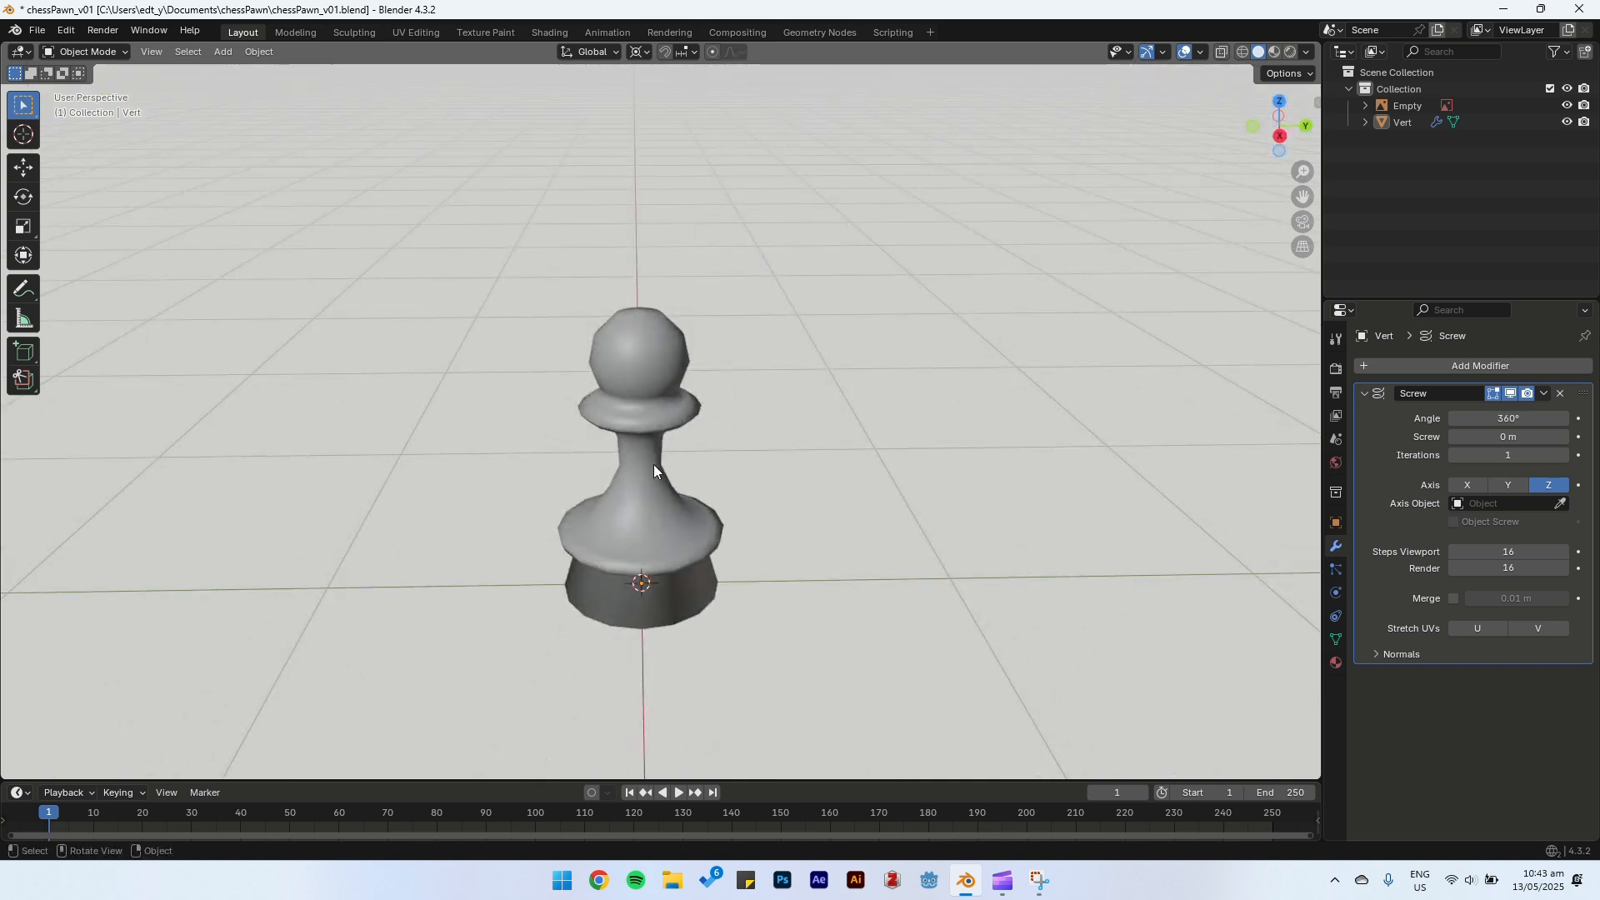
Step: Save the file incrementally as chessPawn_v02.blend
click(36, 31)
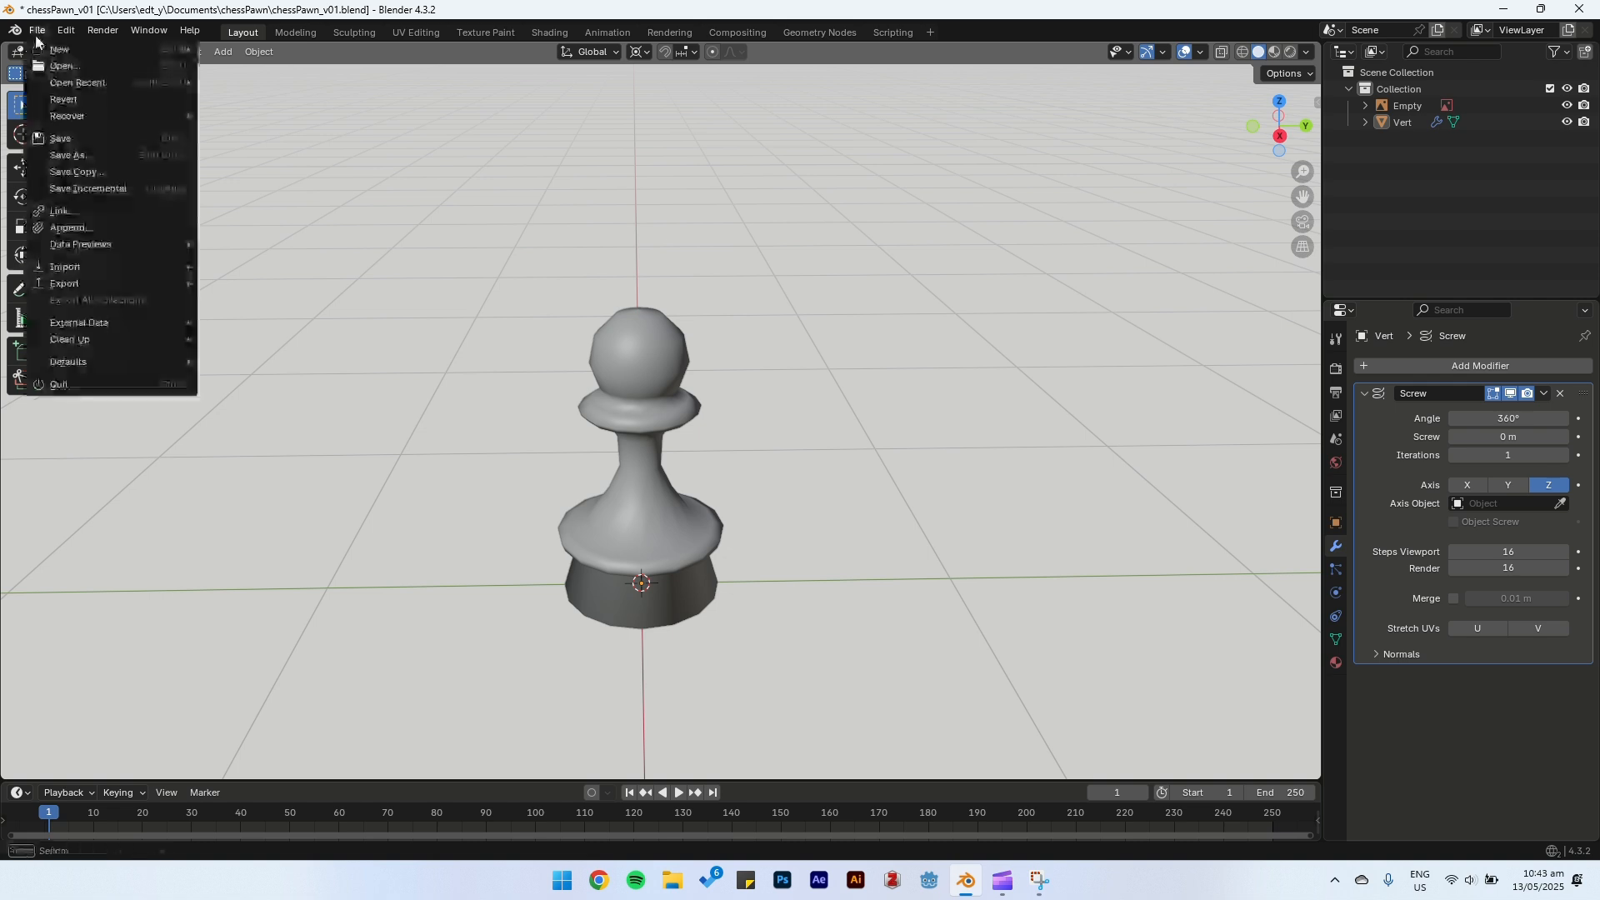
click(97, 188)
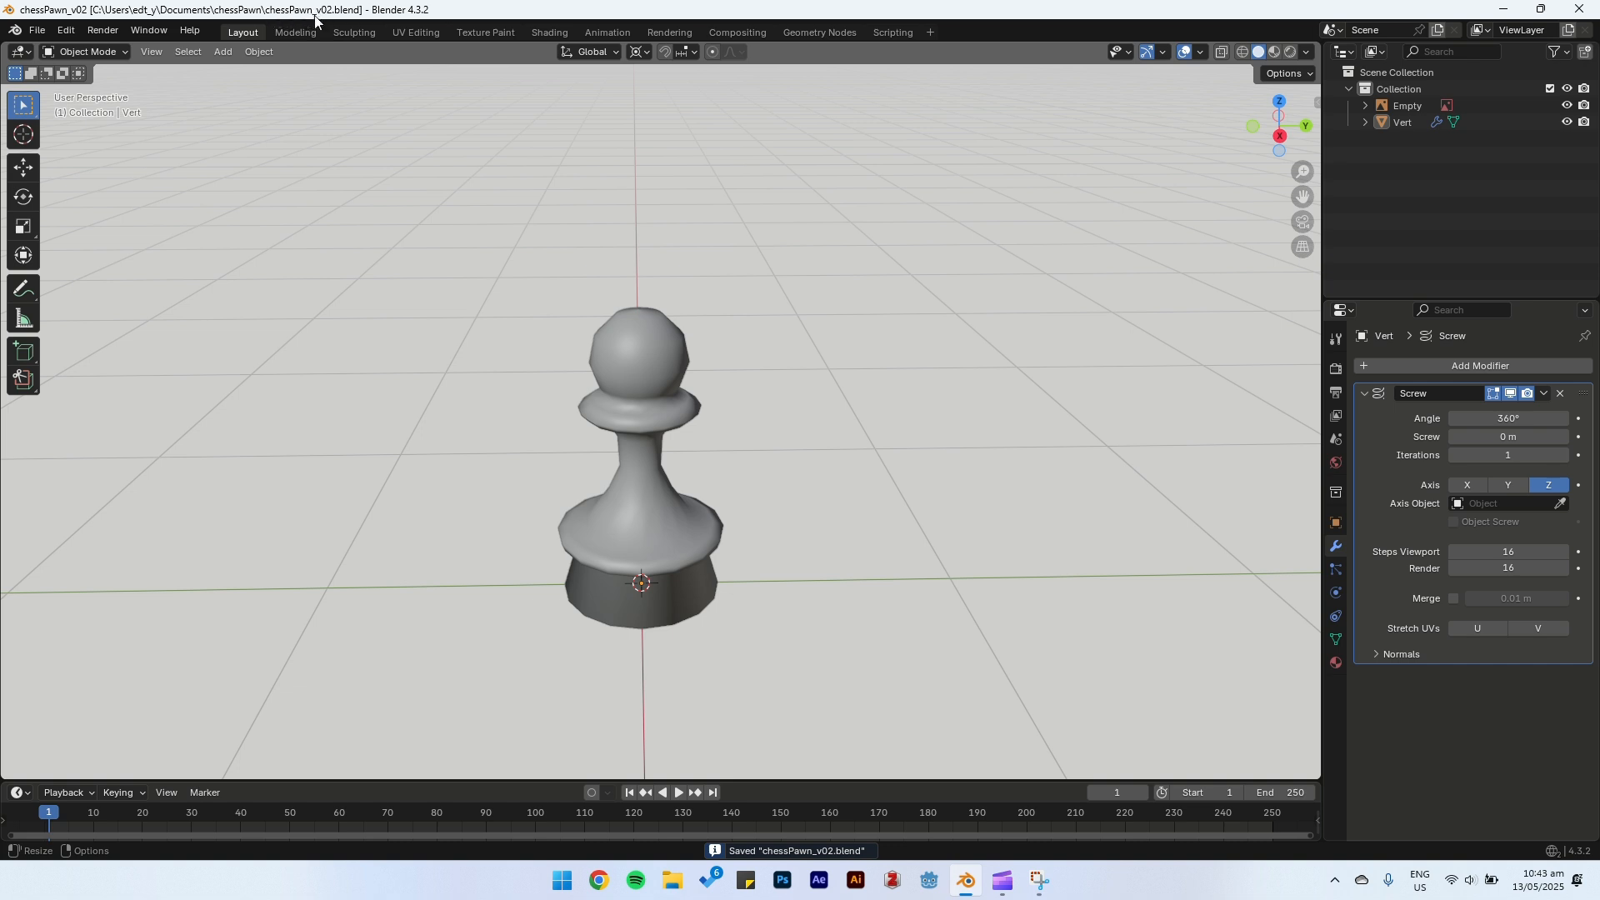
scroll(810, 583, up, 3)
scroll(846, 576, down, 1)
scroll(839, 479, up, 5)
scroll(861, 300, down, 4)
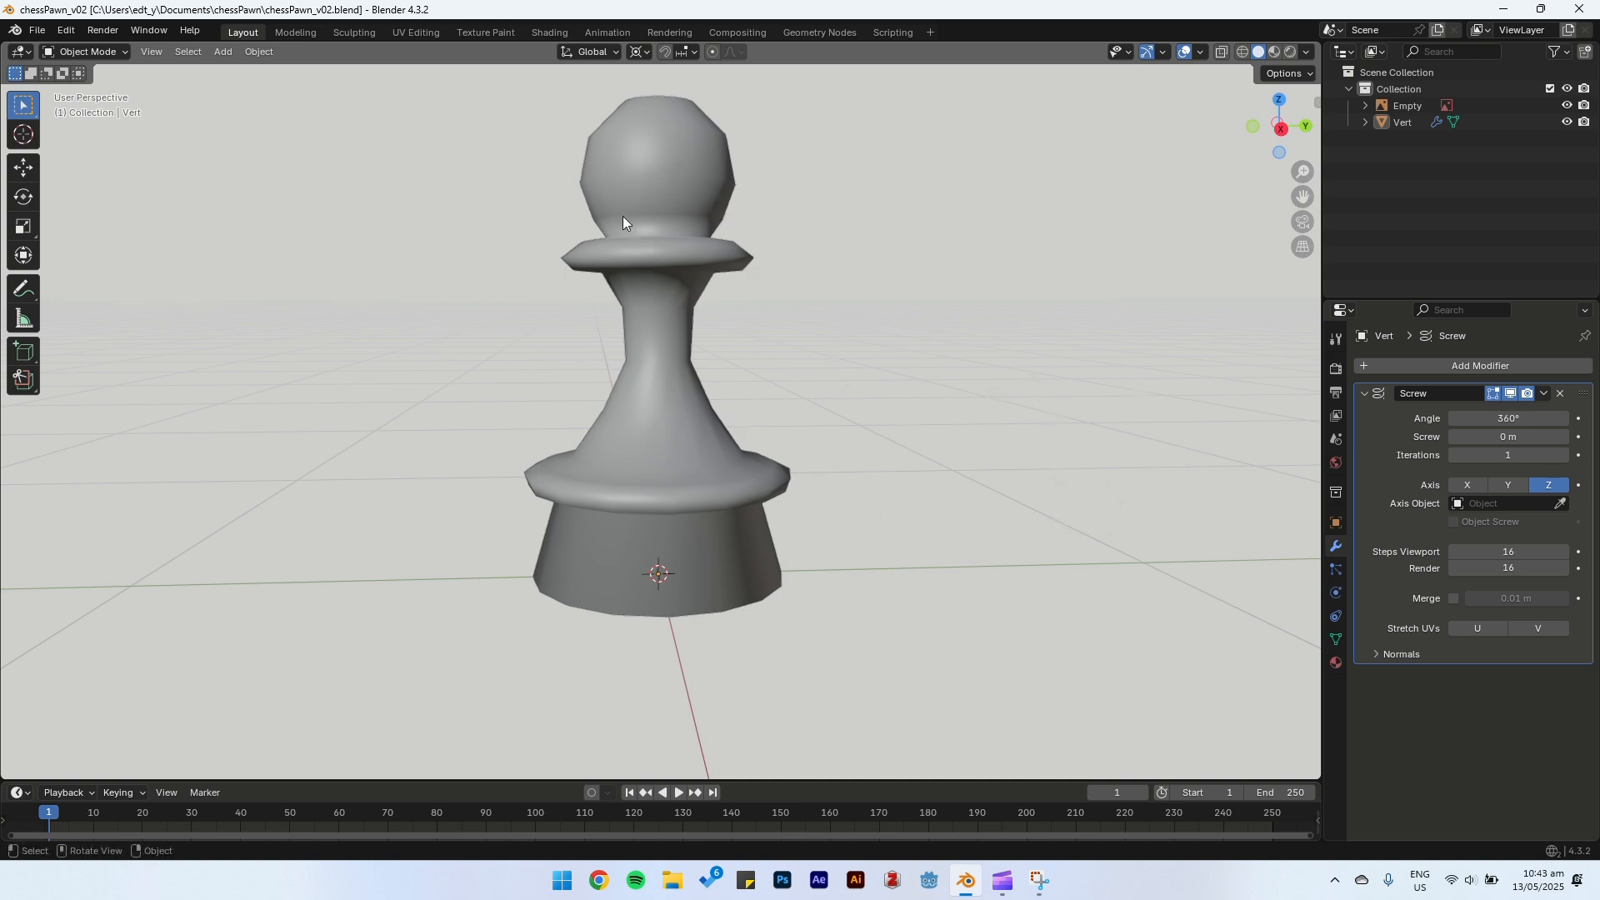
shift+middle_drag(793, 381, 817, 400)
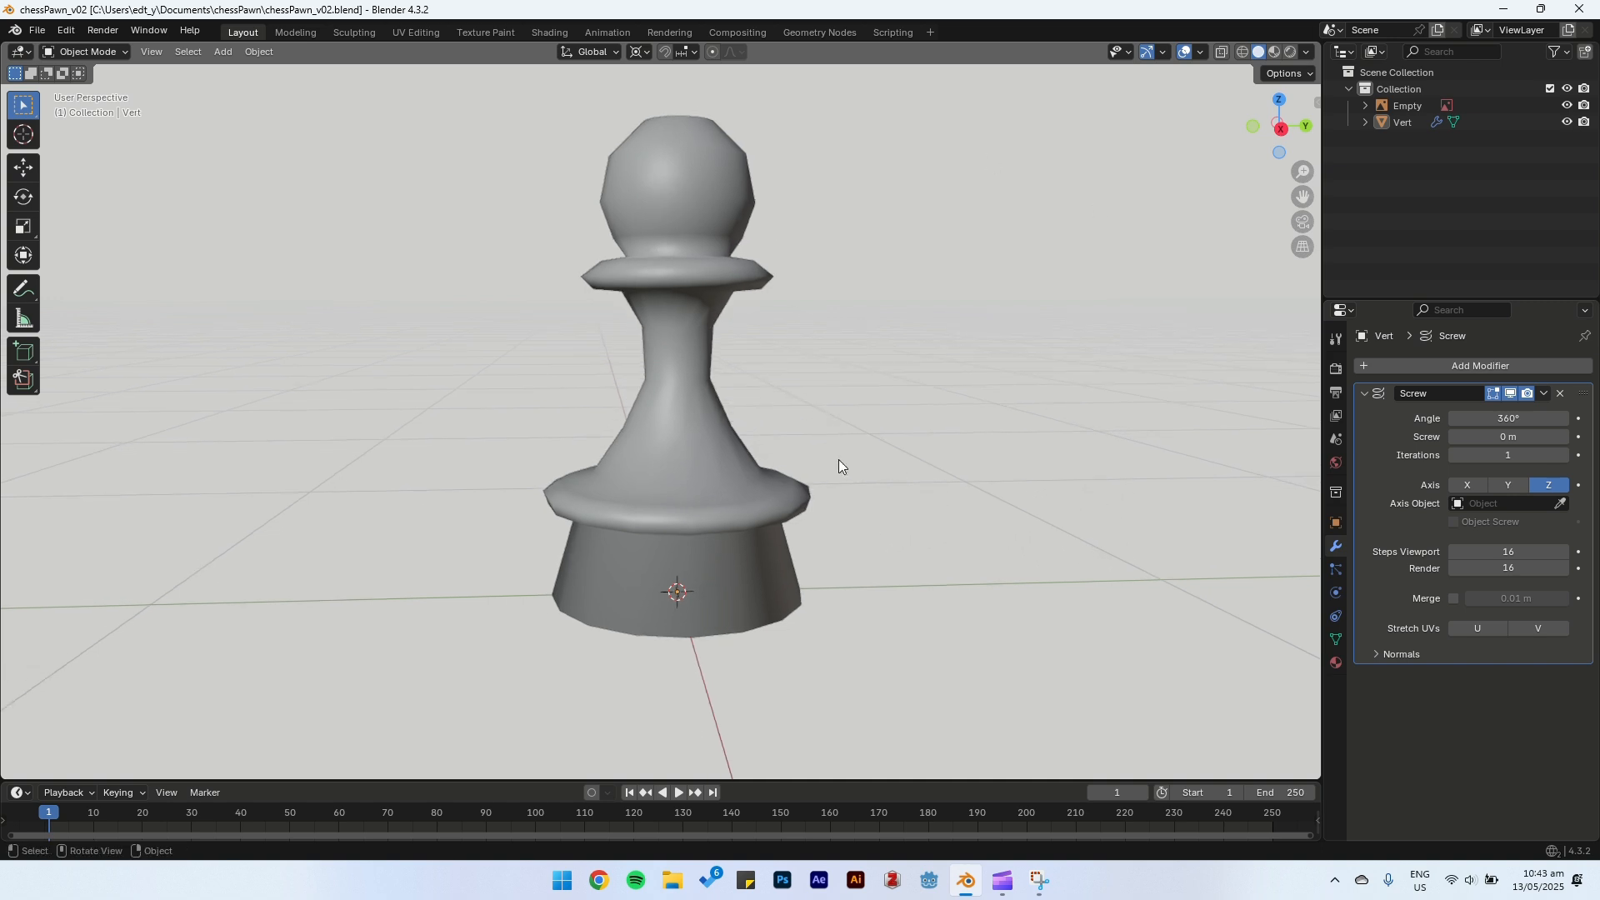
Step: Add a Weld modifier to the pawn after the Screw modifier
click(685, 427)
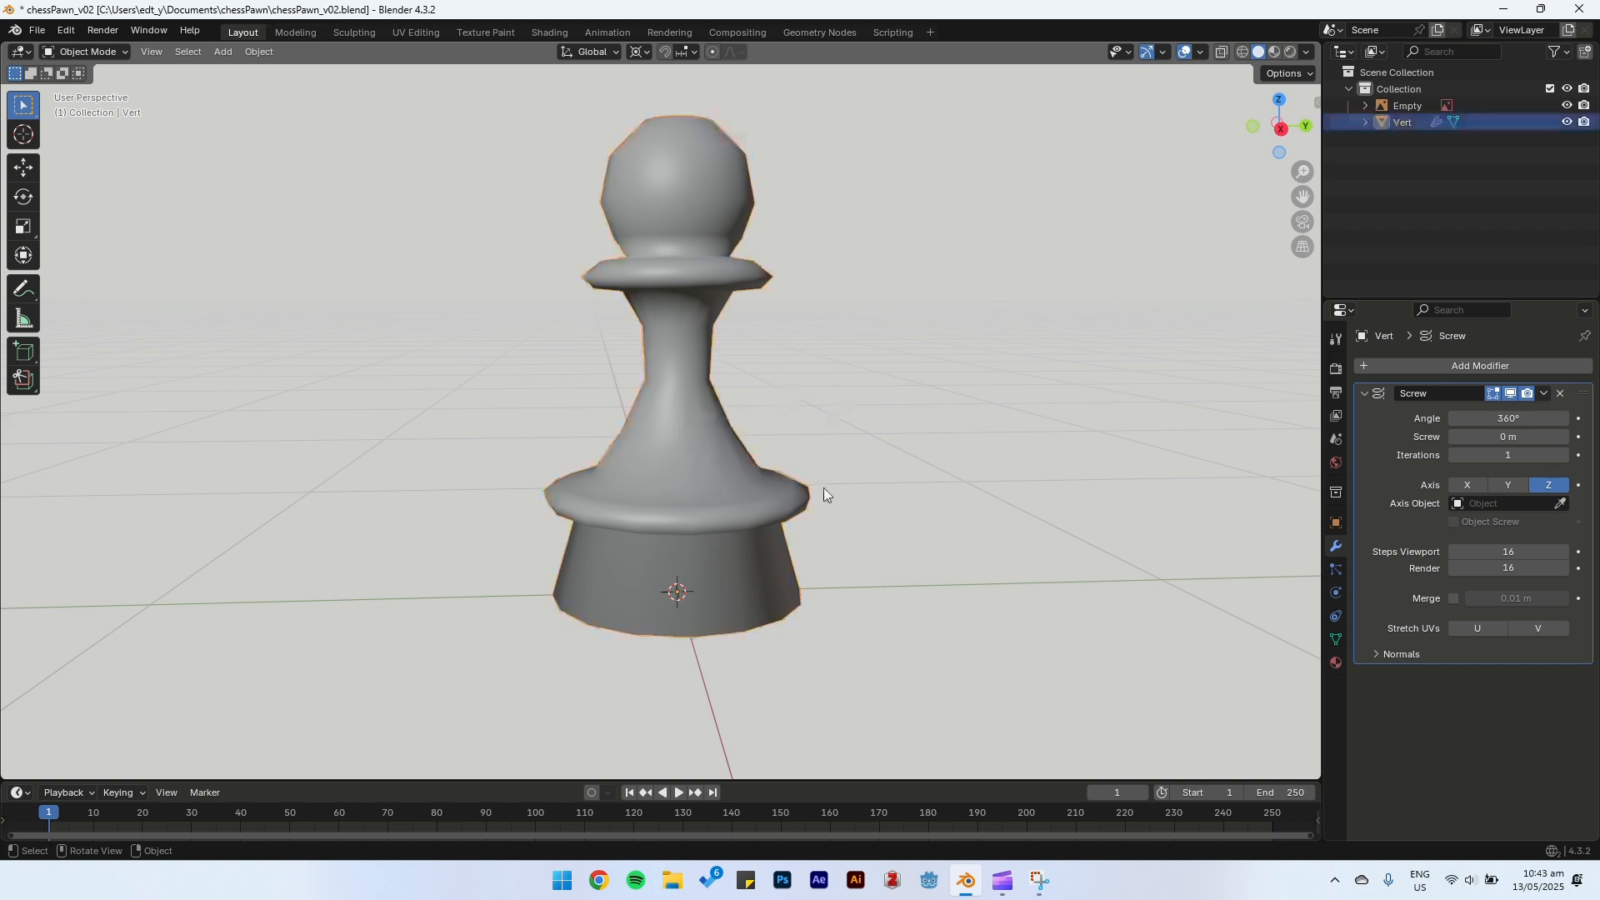
click(1466, 367)
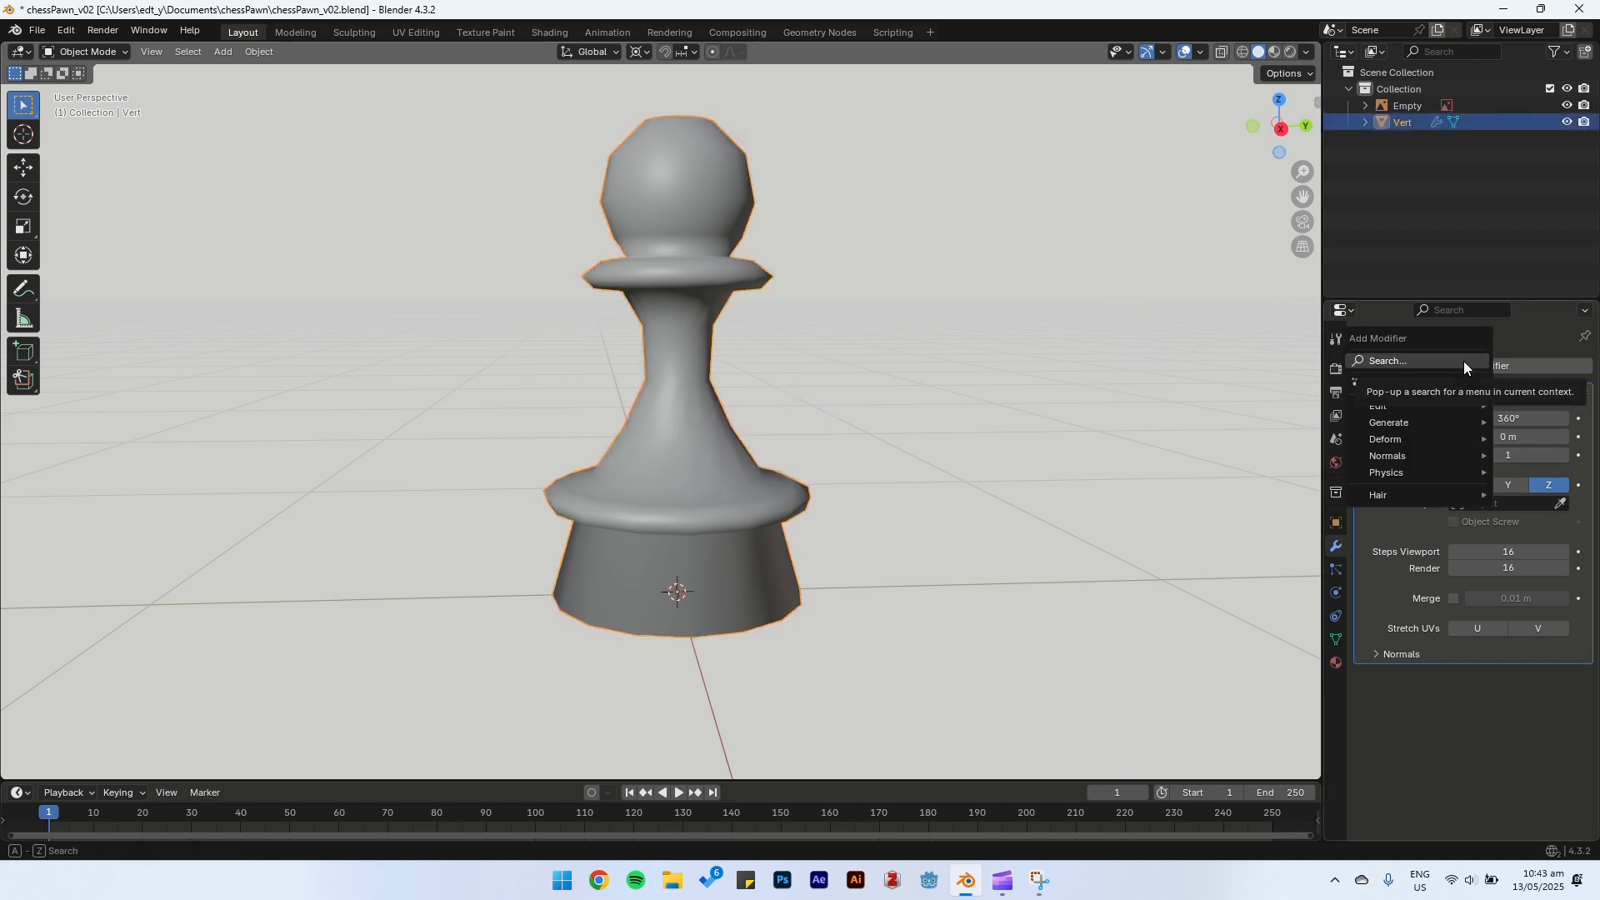
click(1463, 361)
text(w)
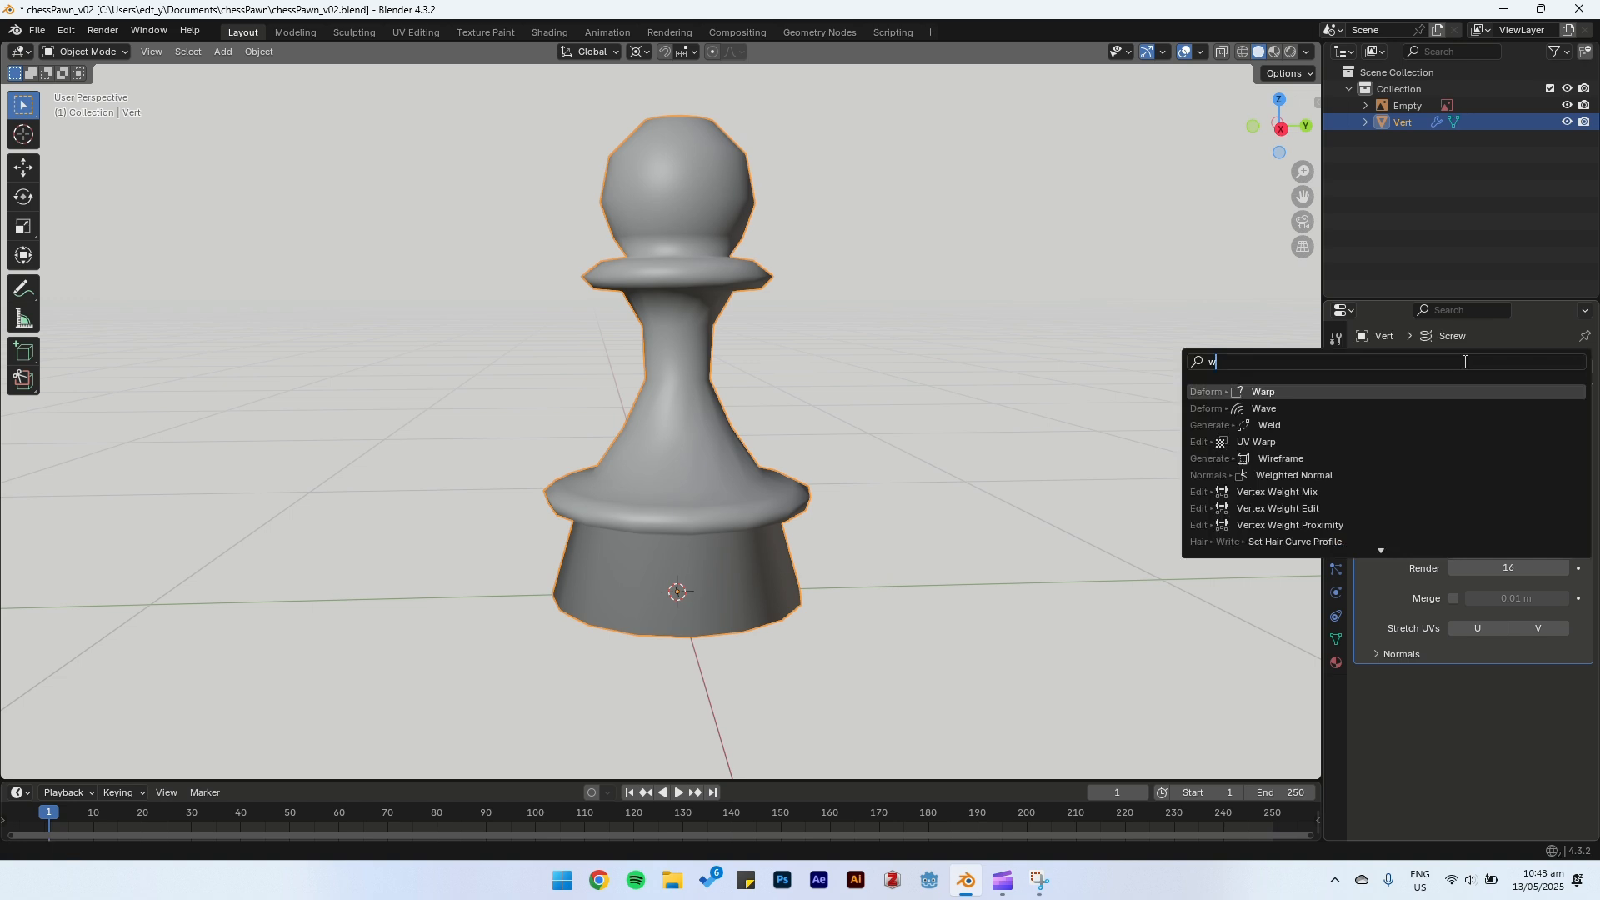
text(eld)
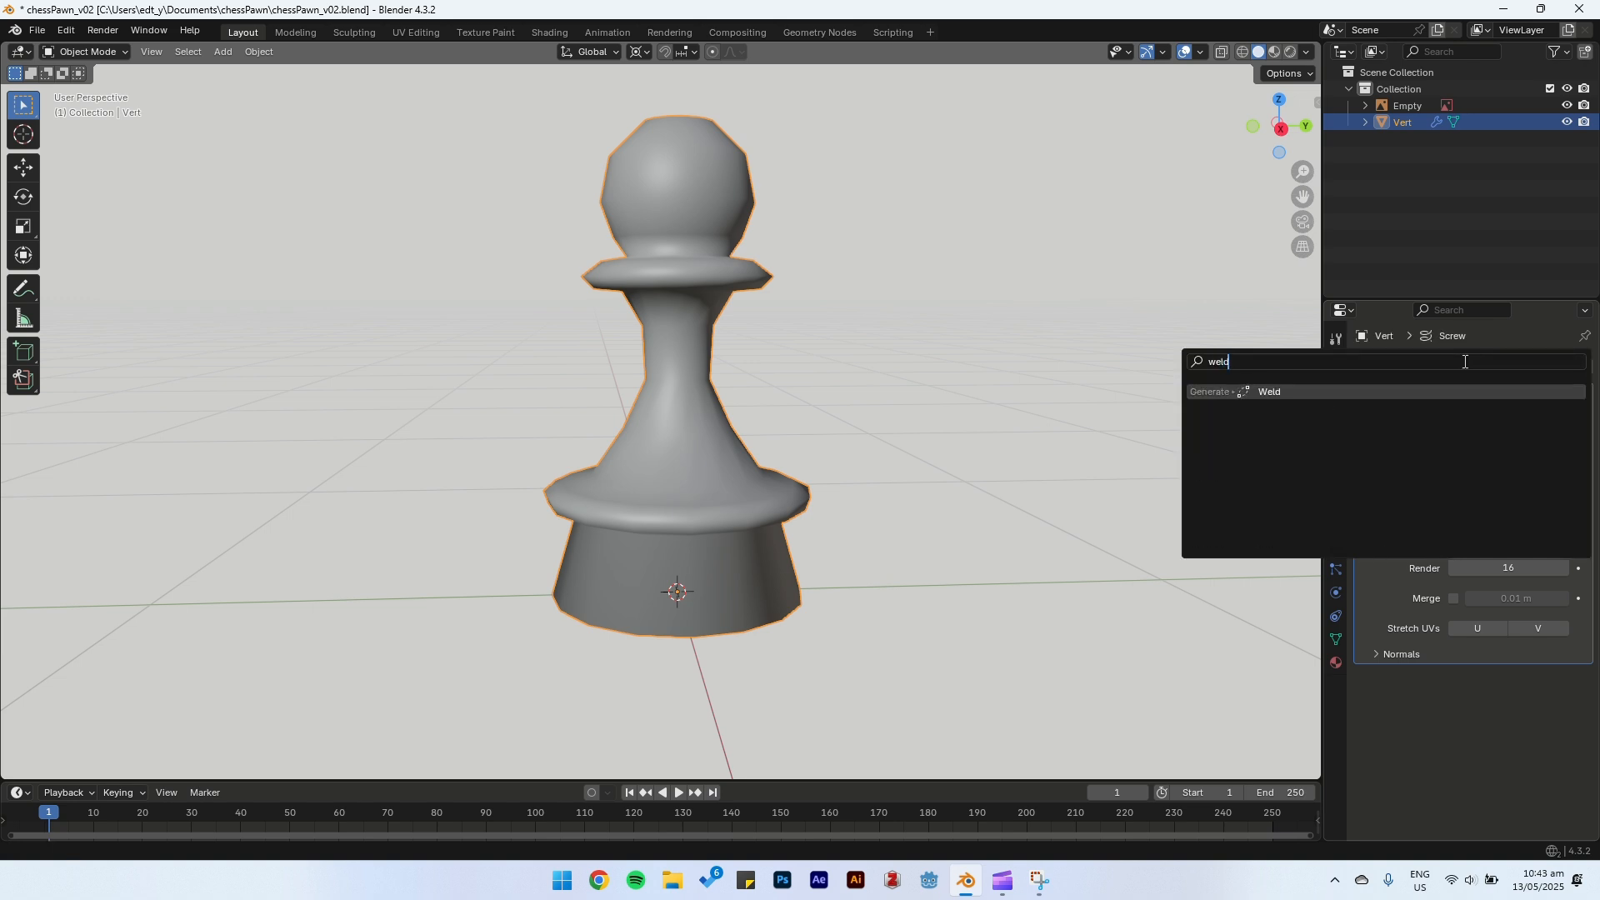
click(1345, 396)
Step: Examine the centre points at the pawn's head and base, using Edit Mode with wireframe shading
middle_drag(934, 275, 768, 325)
scroll(671, 260, up, 4)
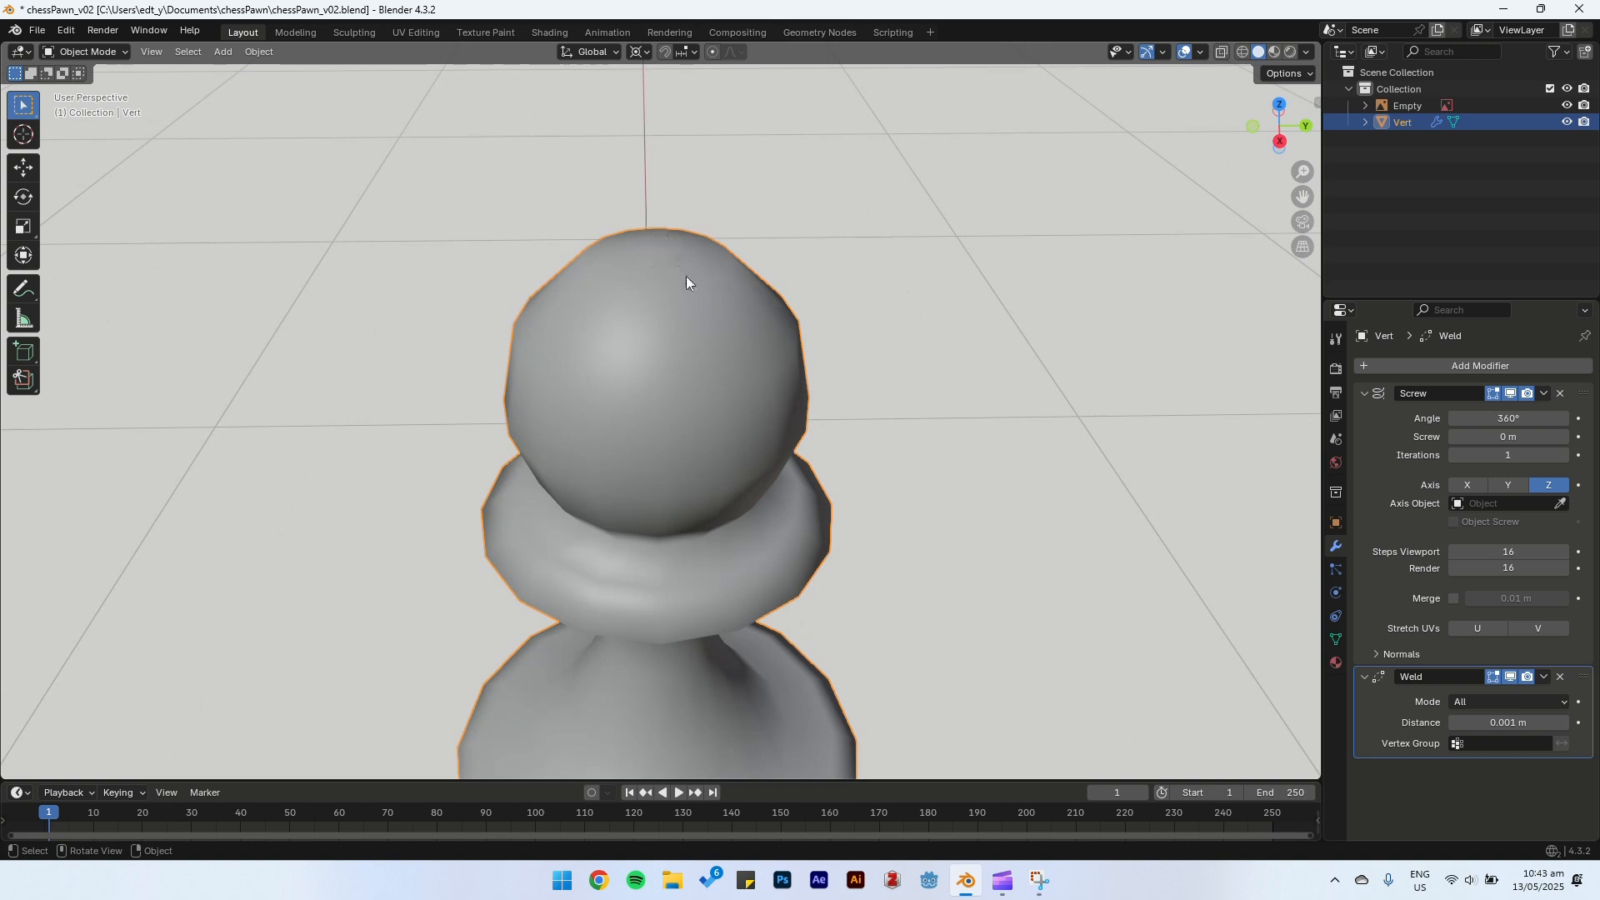
scroll(761, 528, down, 4)
middle_drag(761, 528, 821, 451)
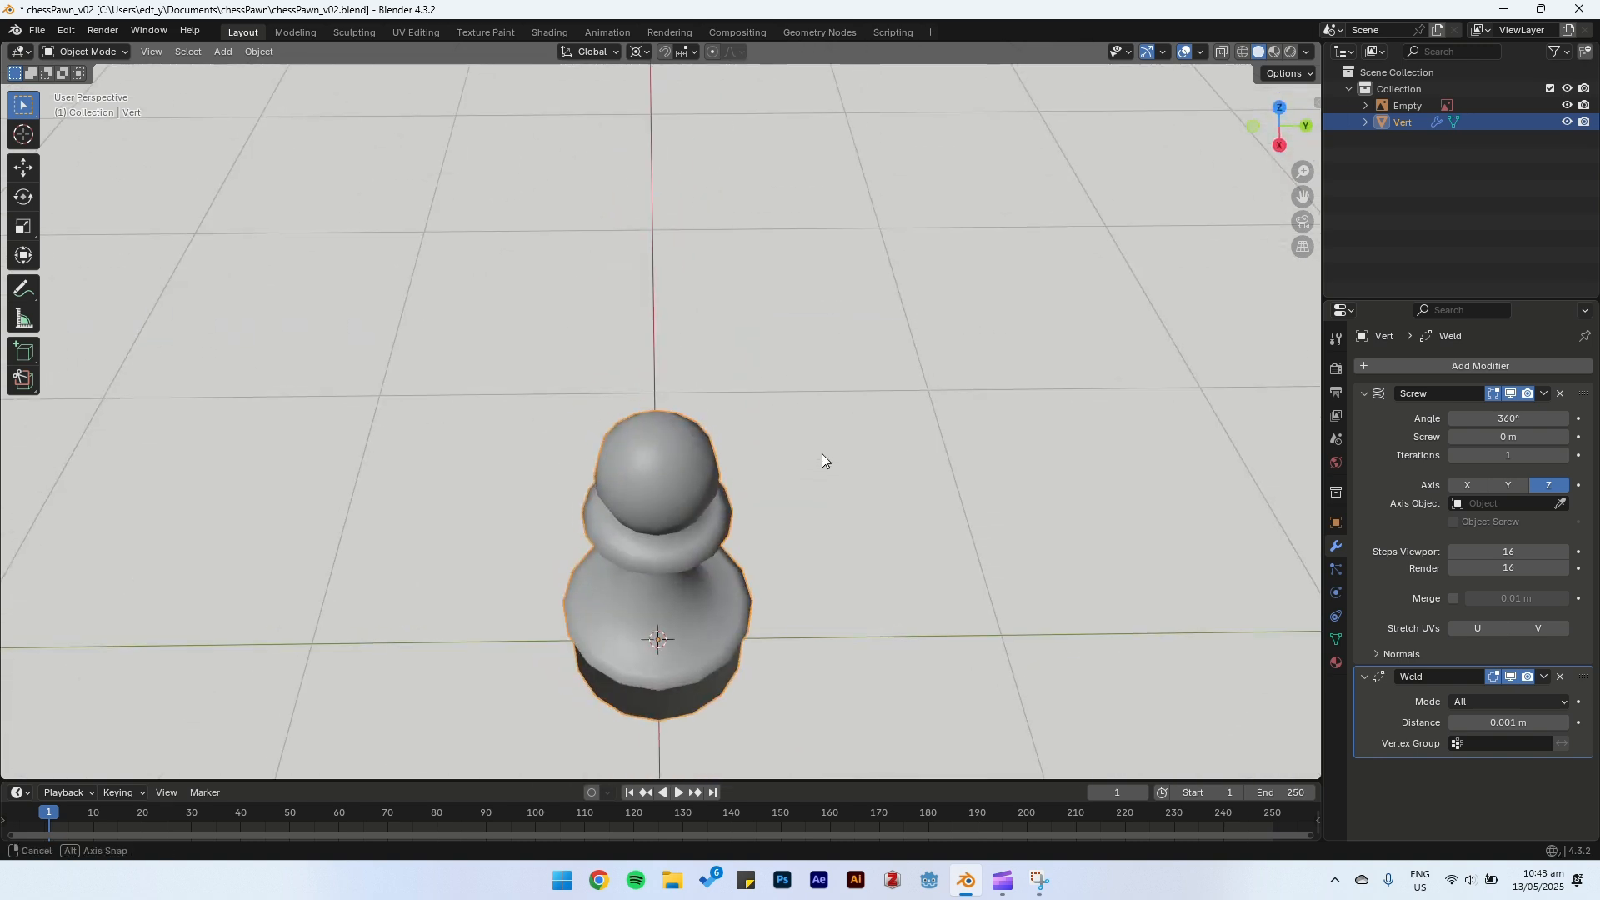
scroll(728, 476, up, 4)
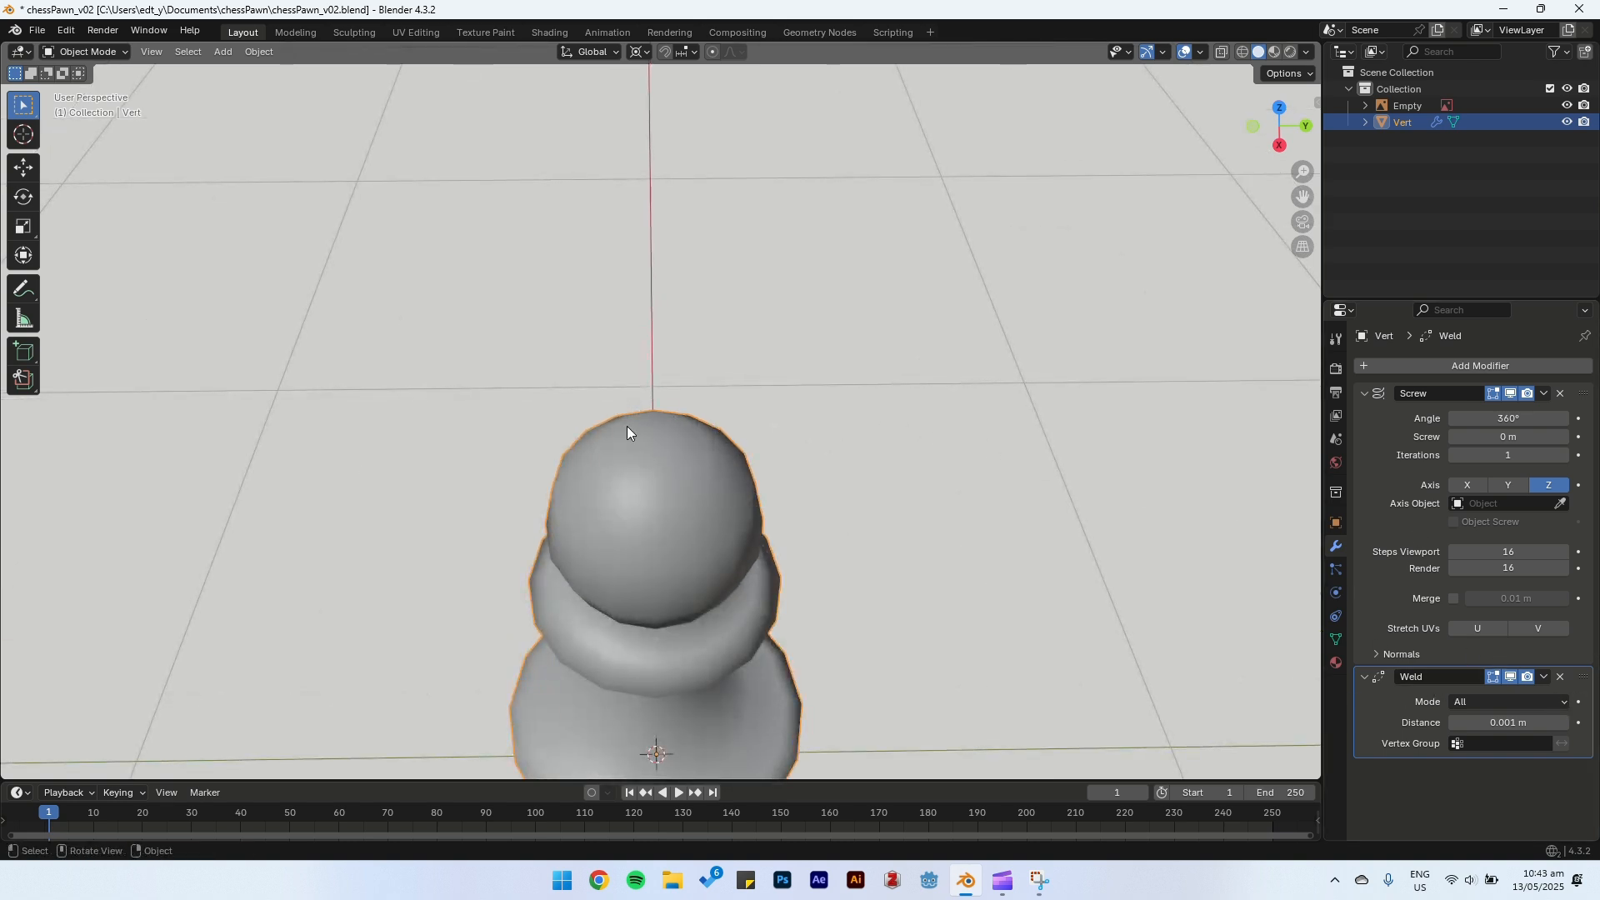
middle_drag(762, 525, 817, 493)
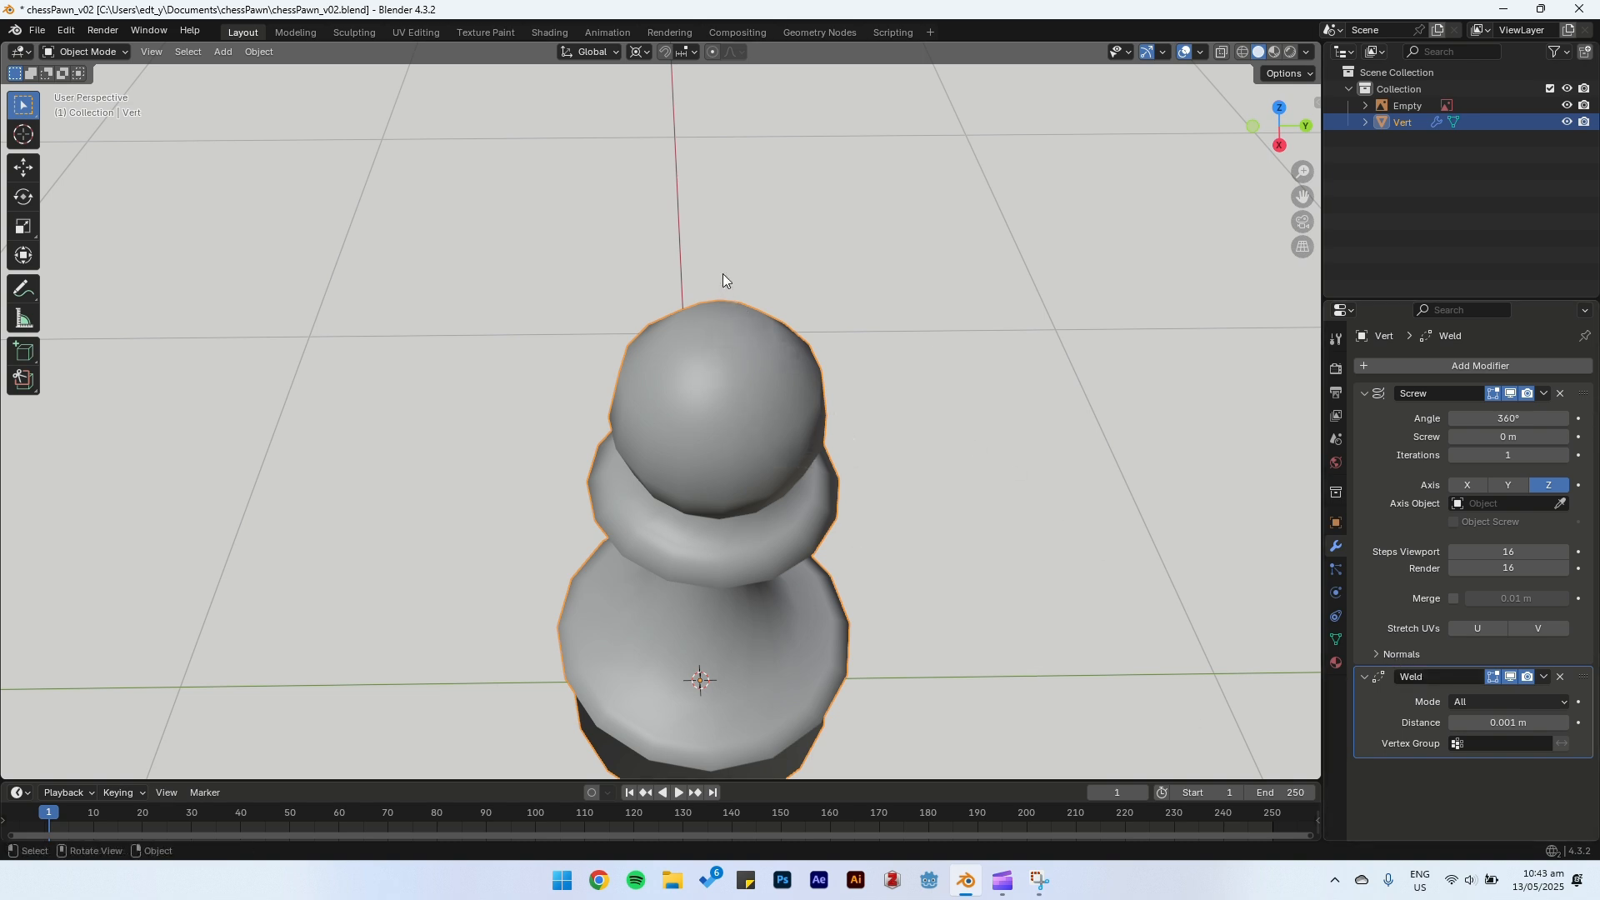
key(Tab)
mouse_move(742, 480)
middle_down()
mouse_move(758, 462)
mouse_move(733, 434)
mouse_move(698, 458)
middle_up()
click(1242, 52)
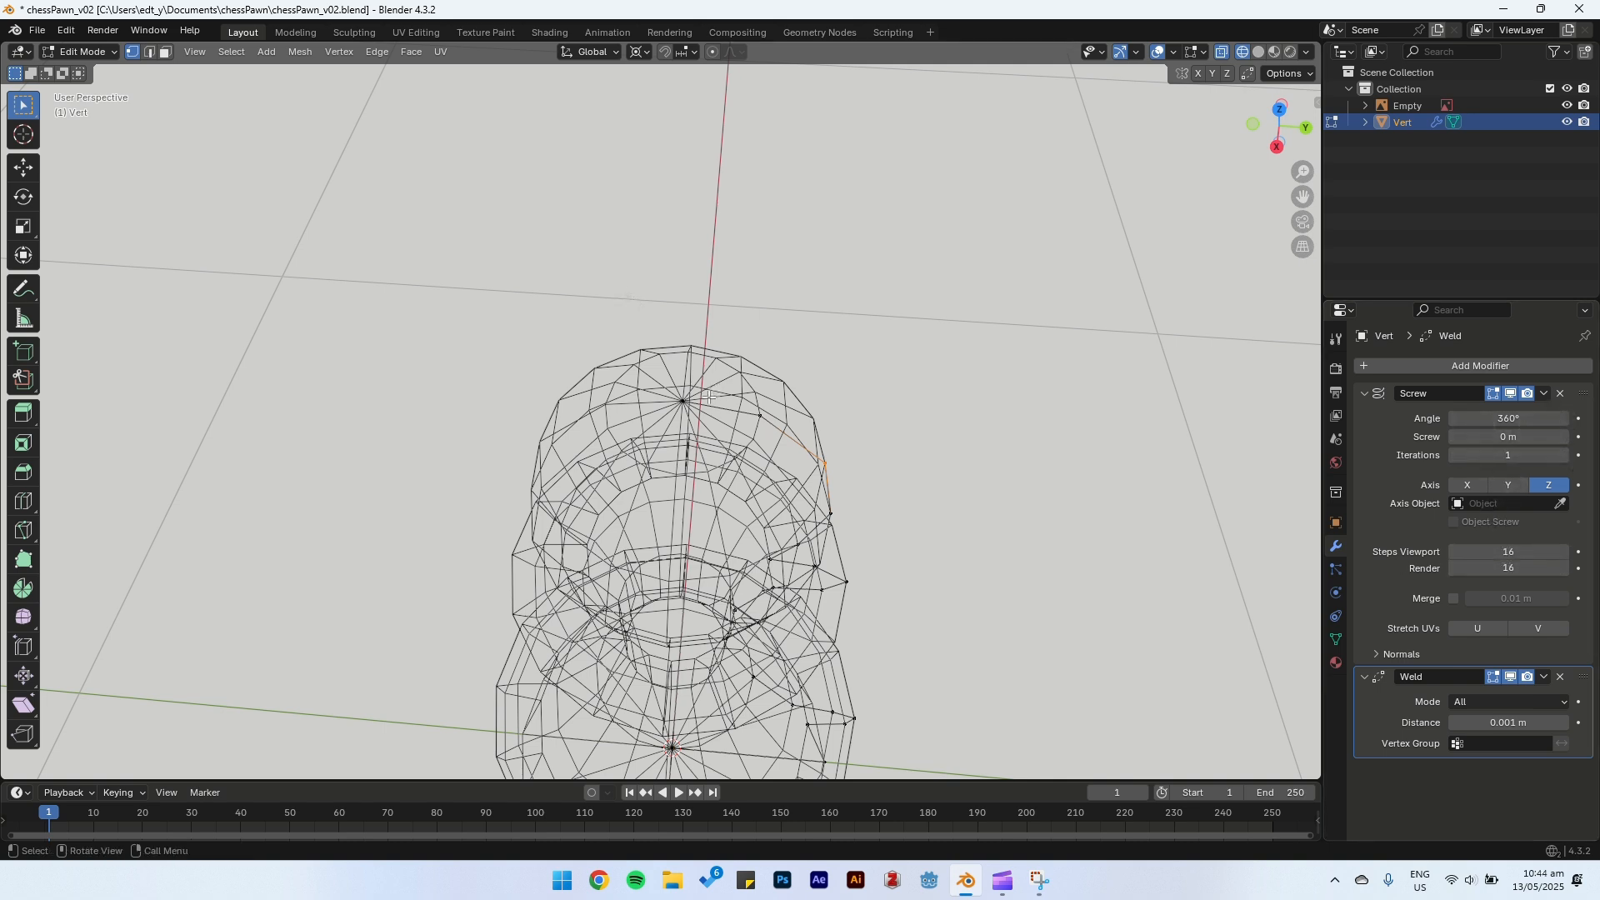
middle_drag(701, 439, 741, 323)
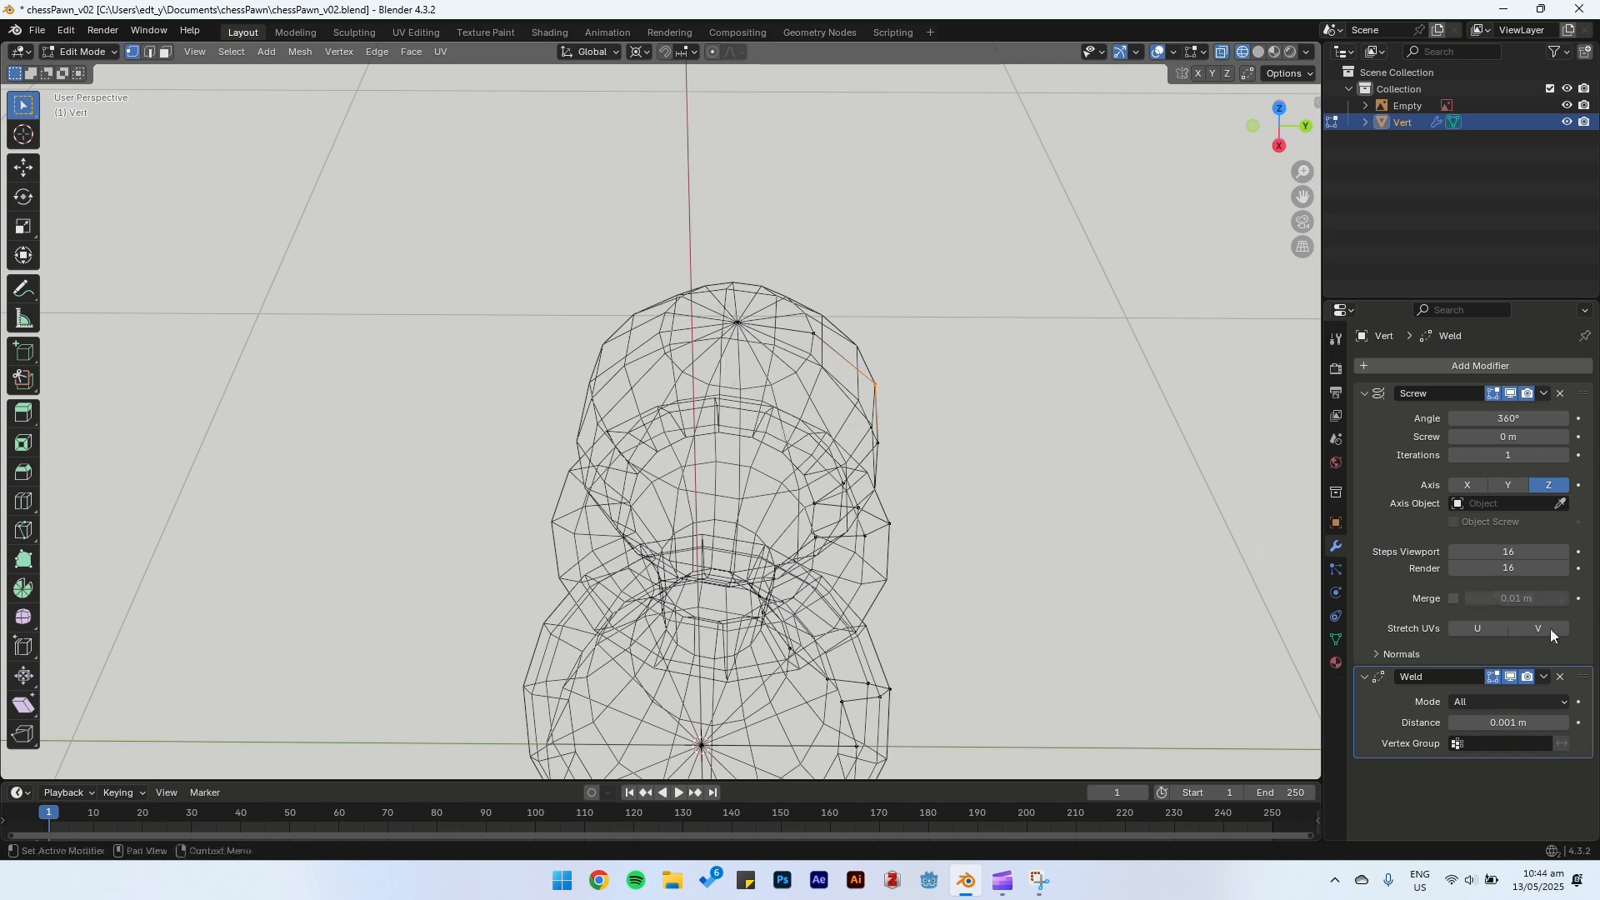
middle_drag(768, 326, 952, 634)
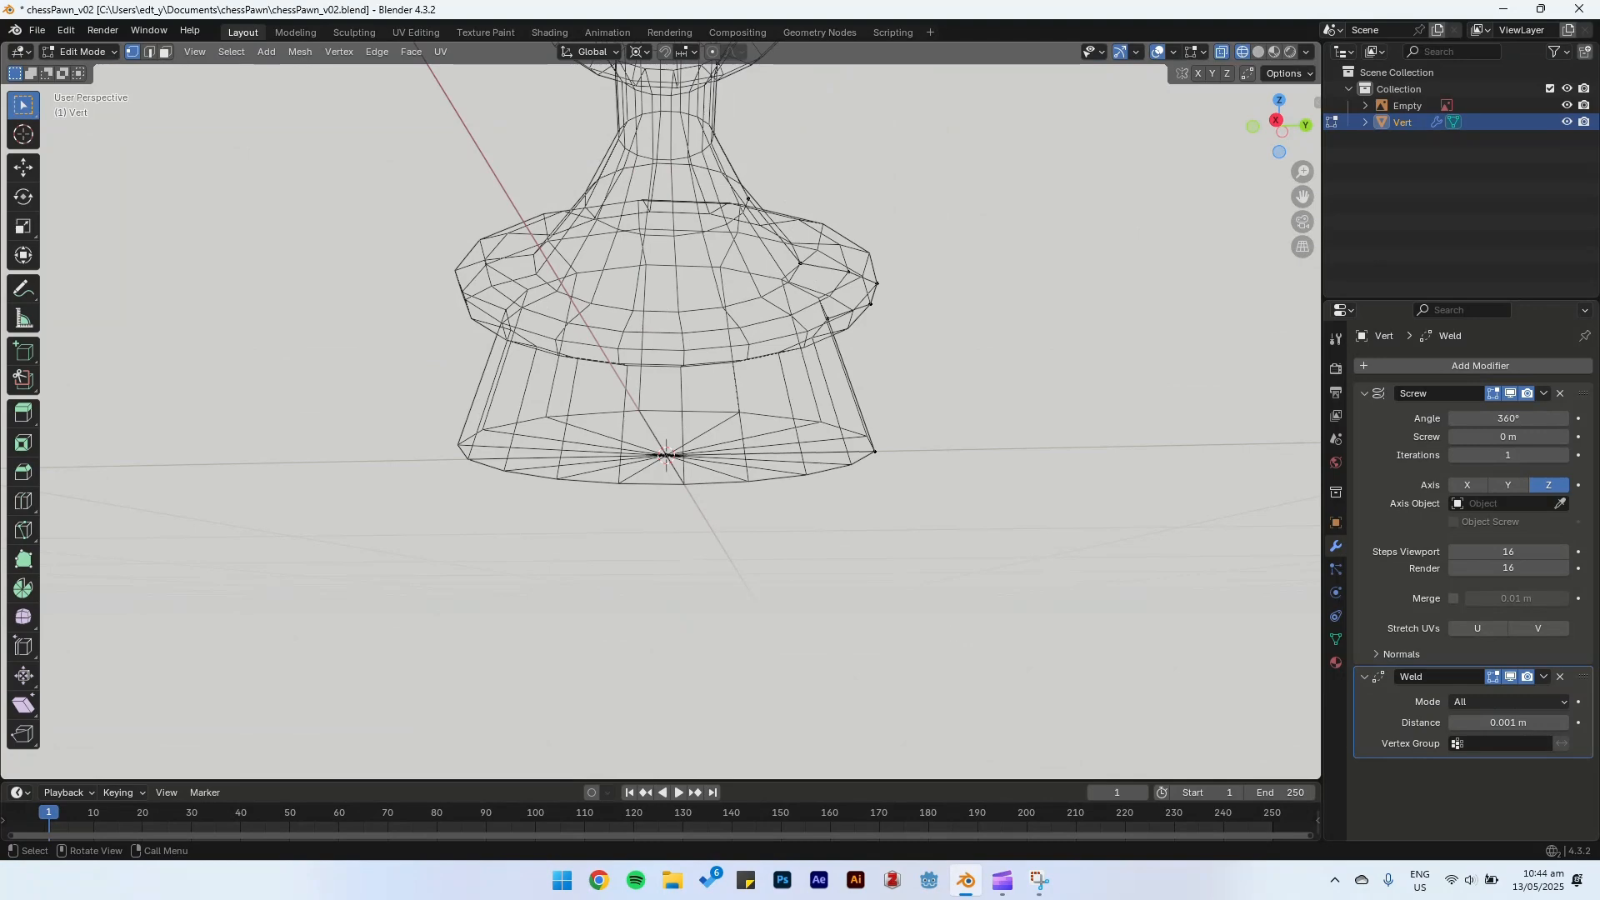
middle_drag(661, 536, 683, 588)
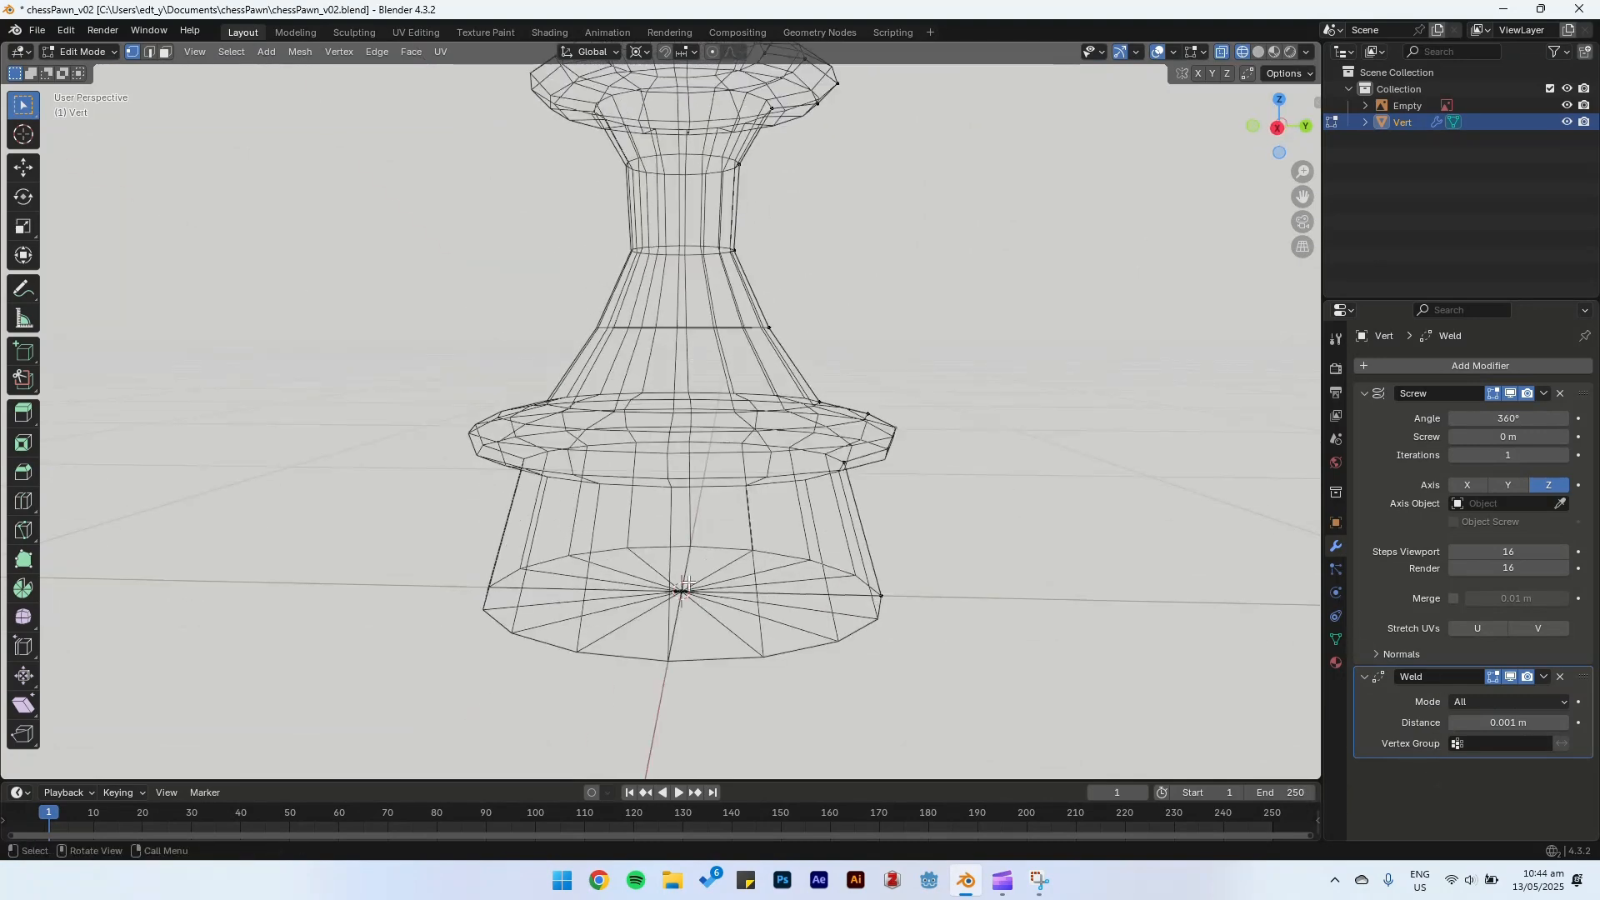
middle_drag(787, 326, 969, 607)
Step: Try a Weld distance of 0 m, return to Object Mode and remove the Weld modifier
mouse_move(1509, 723)
mouse_down()
mouse_move(1541, 723)
mouse_move(1502, 722)
mouse_up()
key(Tab)
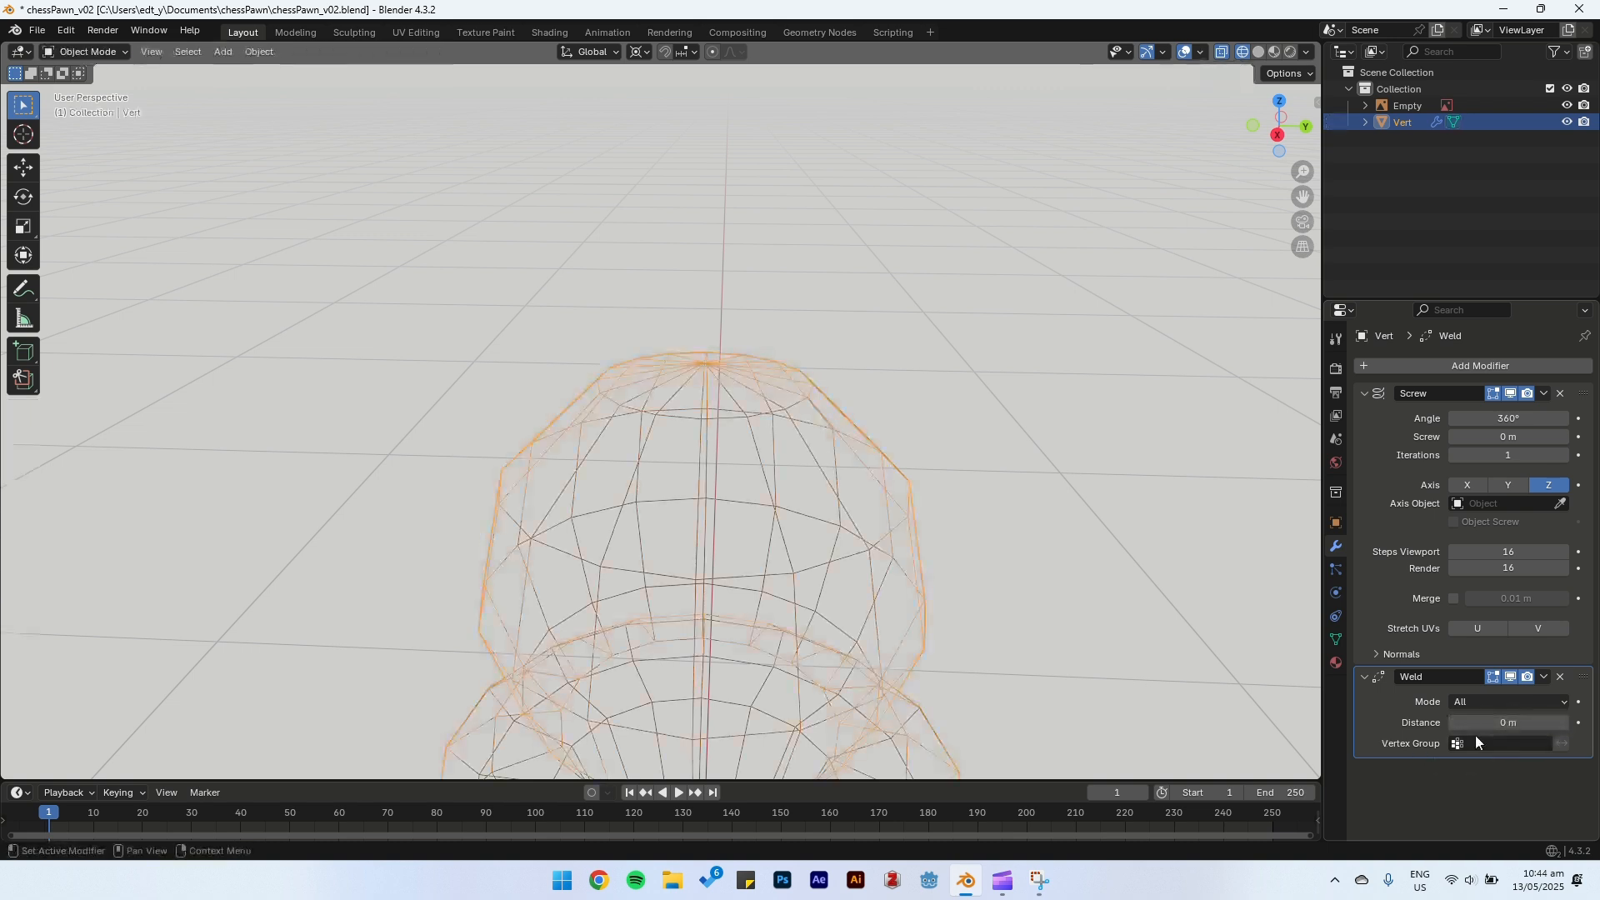
key(ctrl+x)
Step: Add a new Weld modifier with the default 0.001 m distance and deselect the pawn
click(1490, 367)
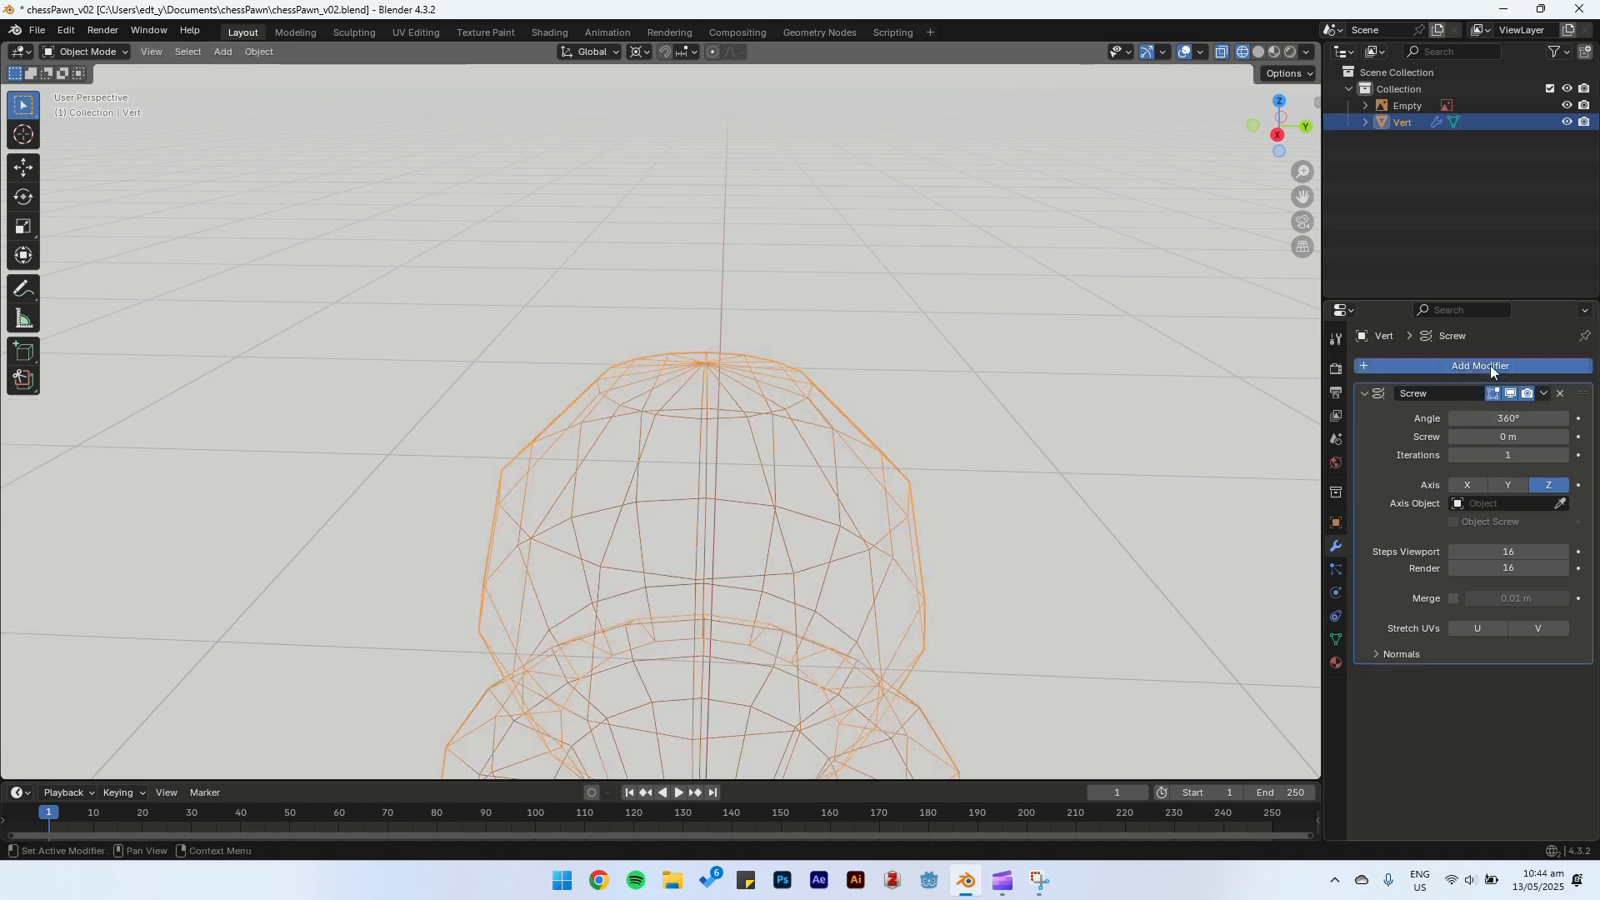
text(weld)
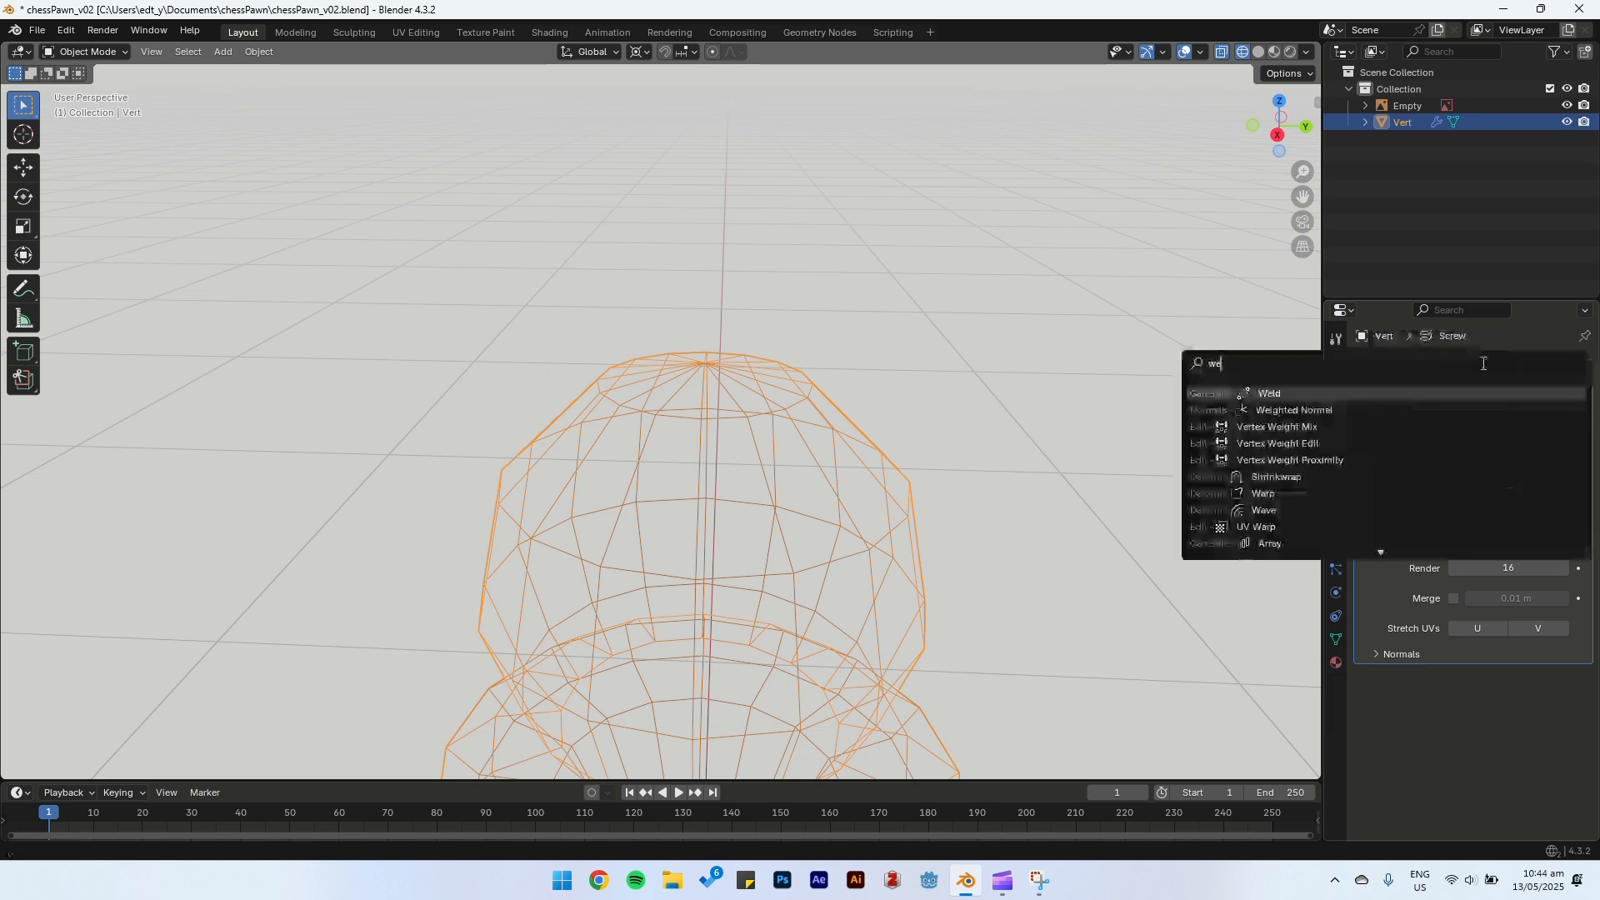
click(1466, 395)
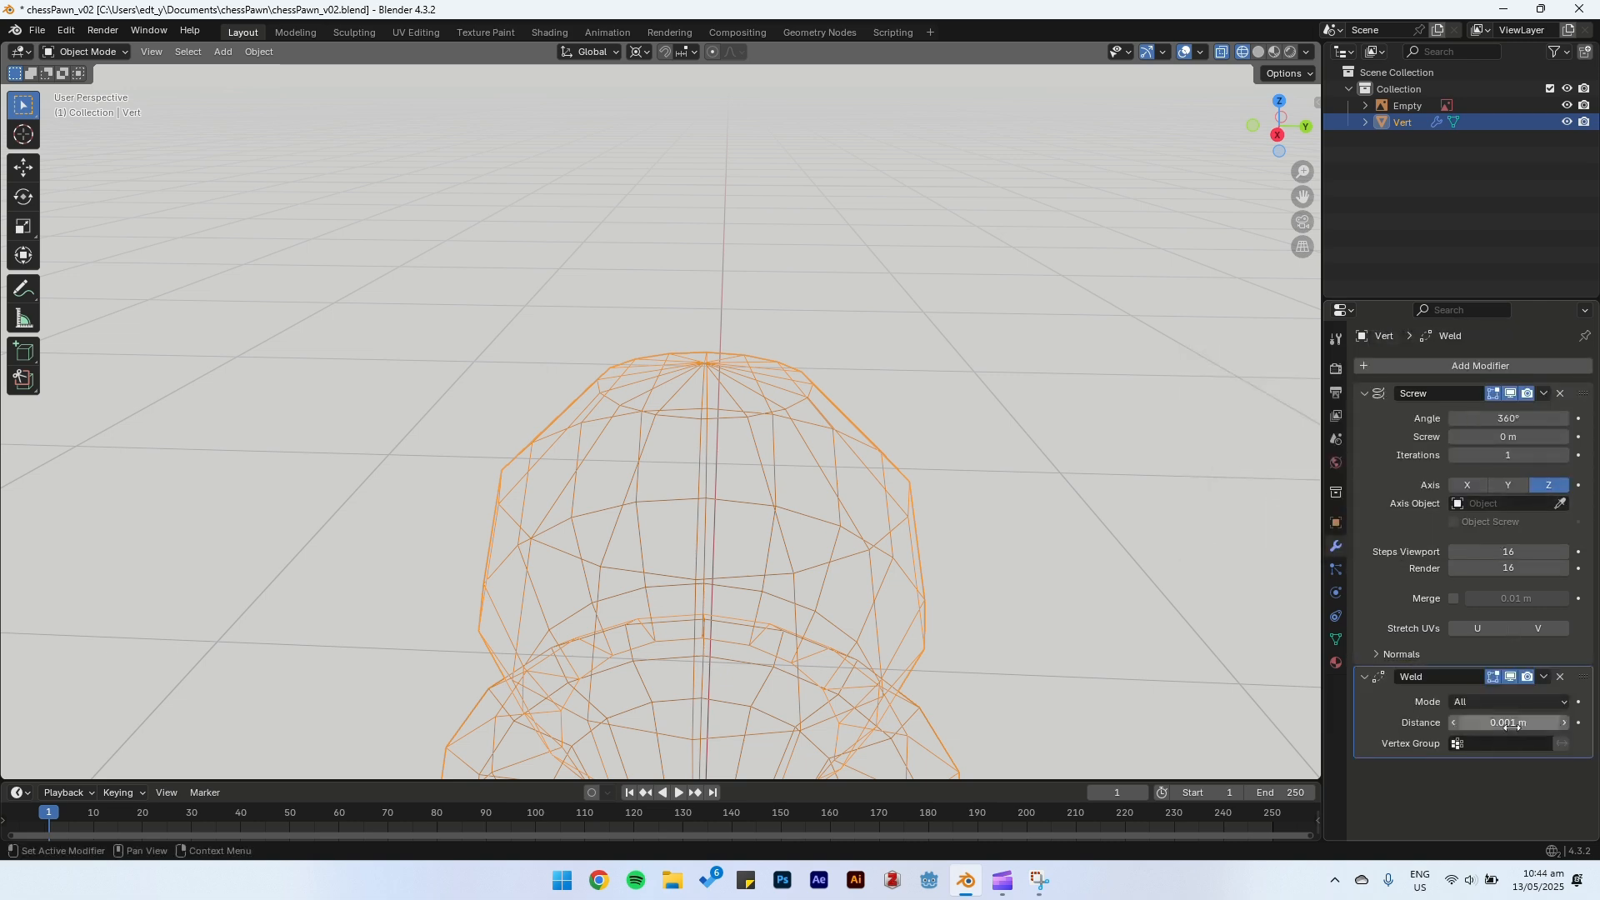
click(1105, 563)
scroll(784, 482, down, 5)
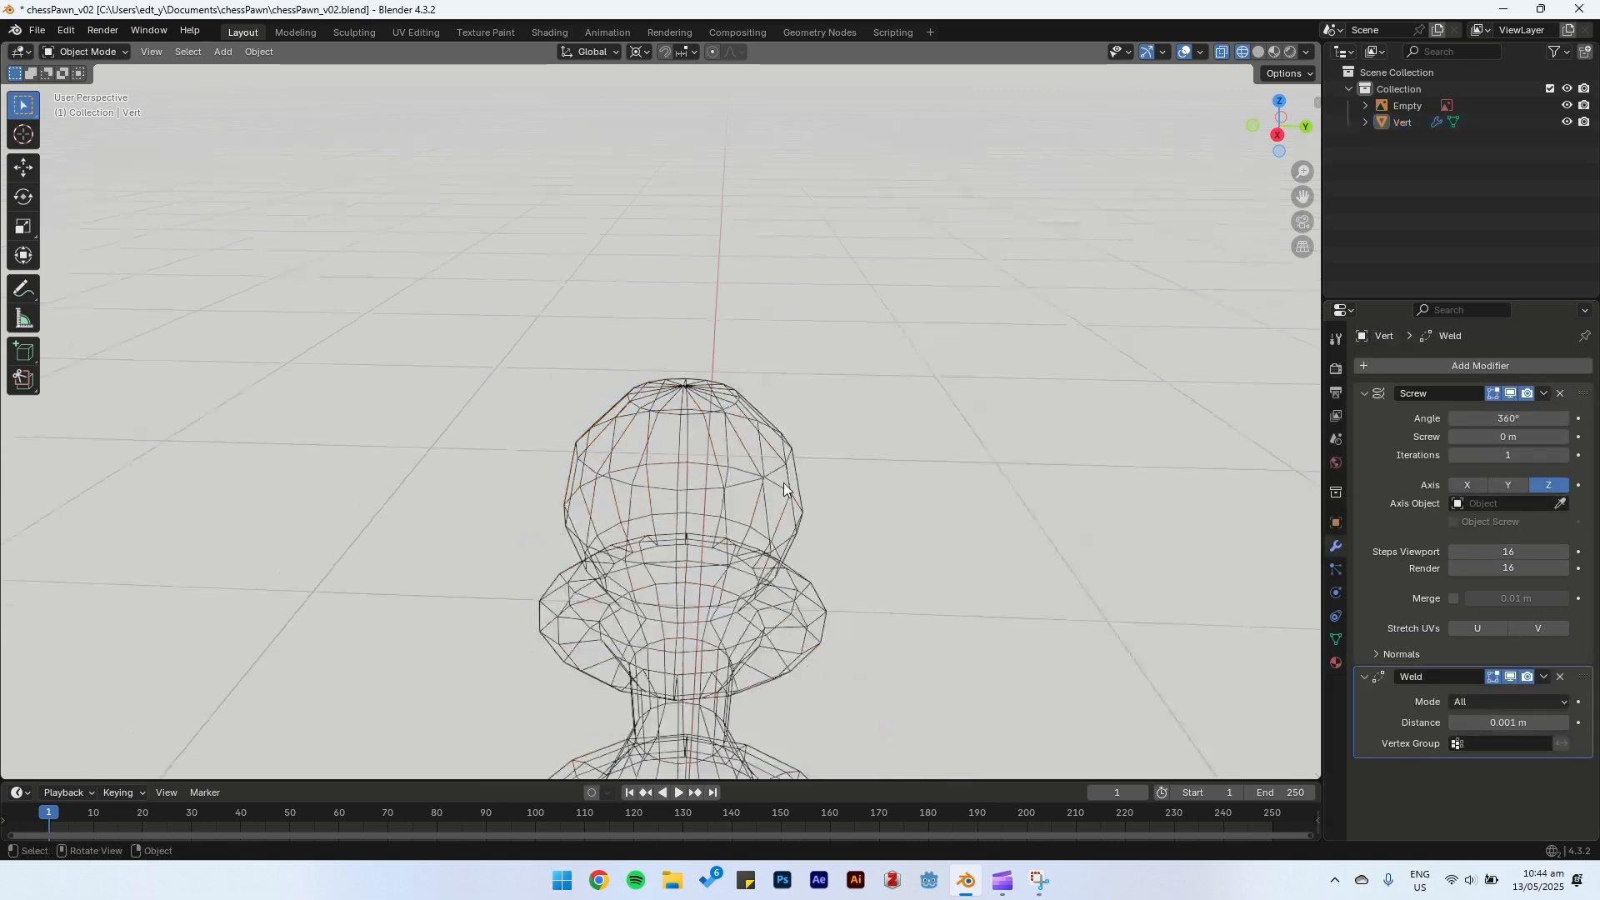
shift+middle_drag(808, 542, 838, 425)
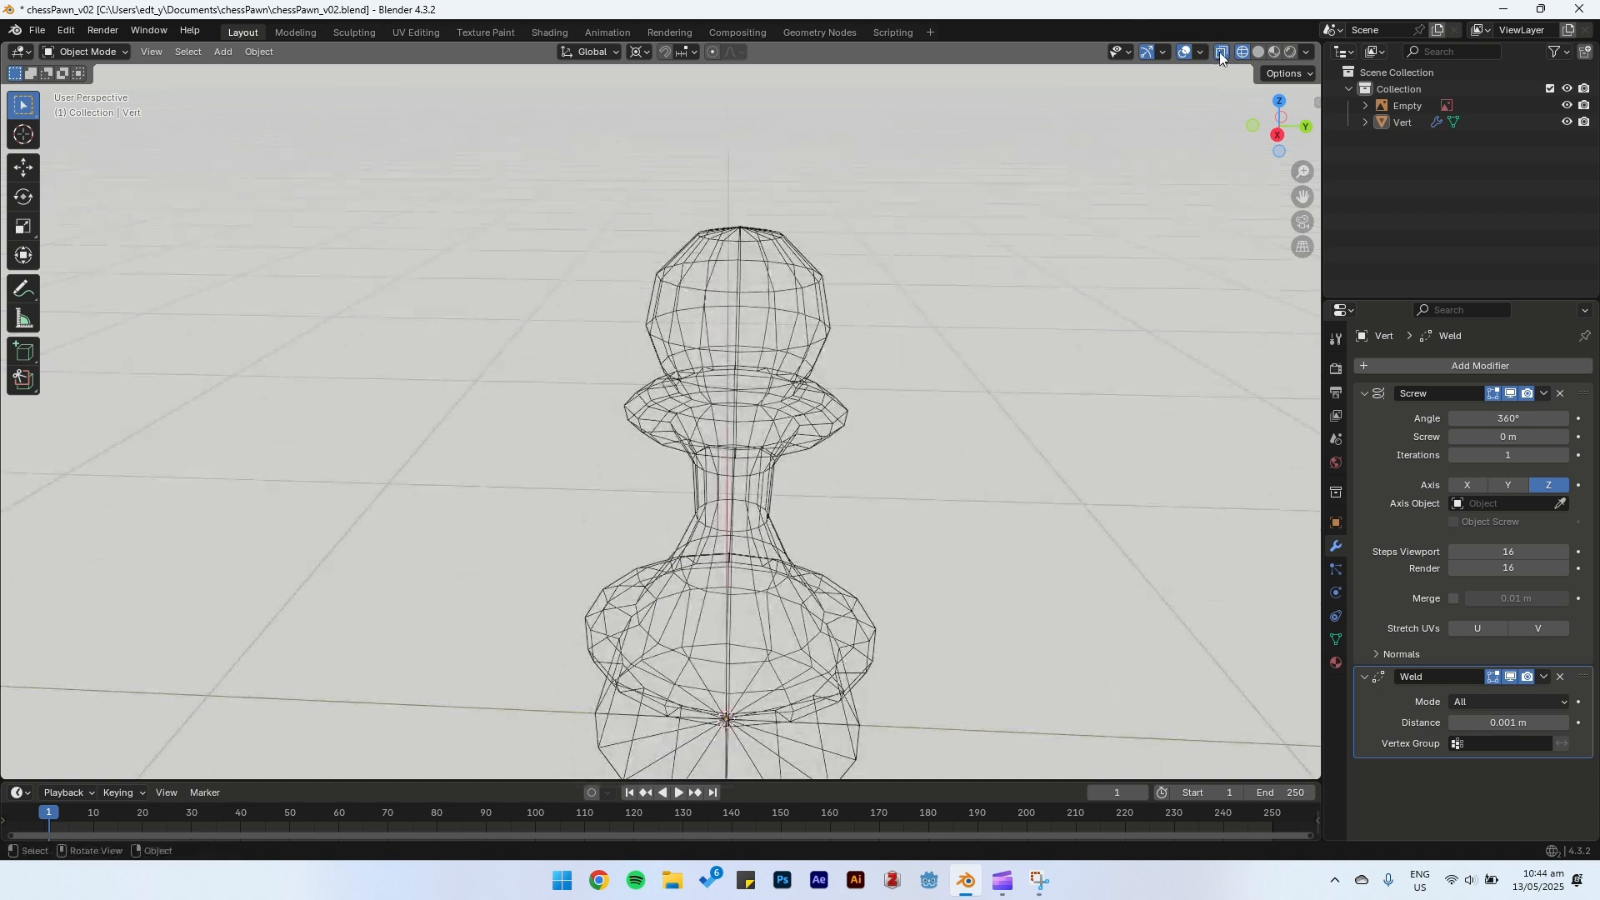
Step: Switch to solid shading and add a Subdivision Surface modifier to the pawn
click(1258, 52)
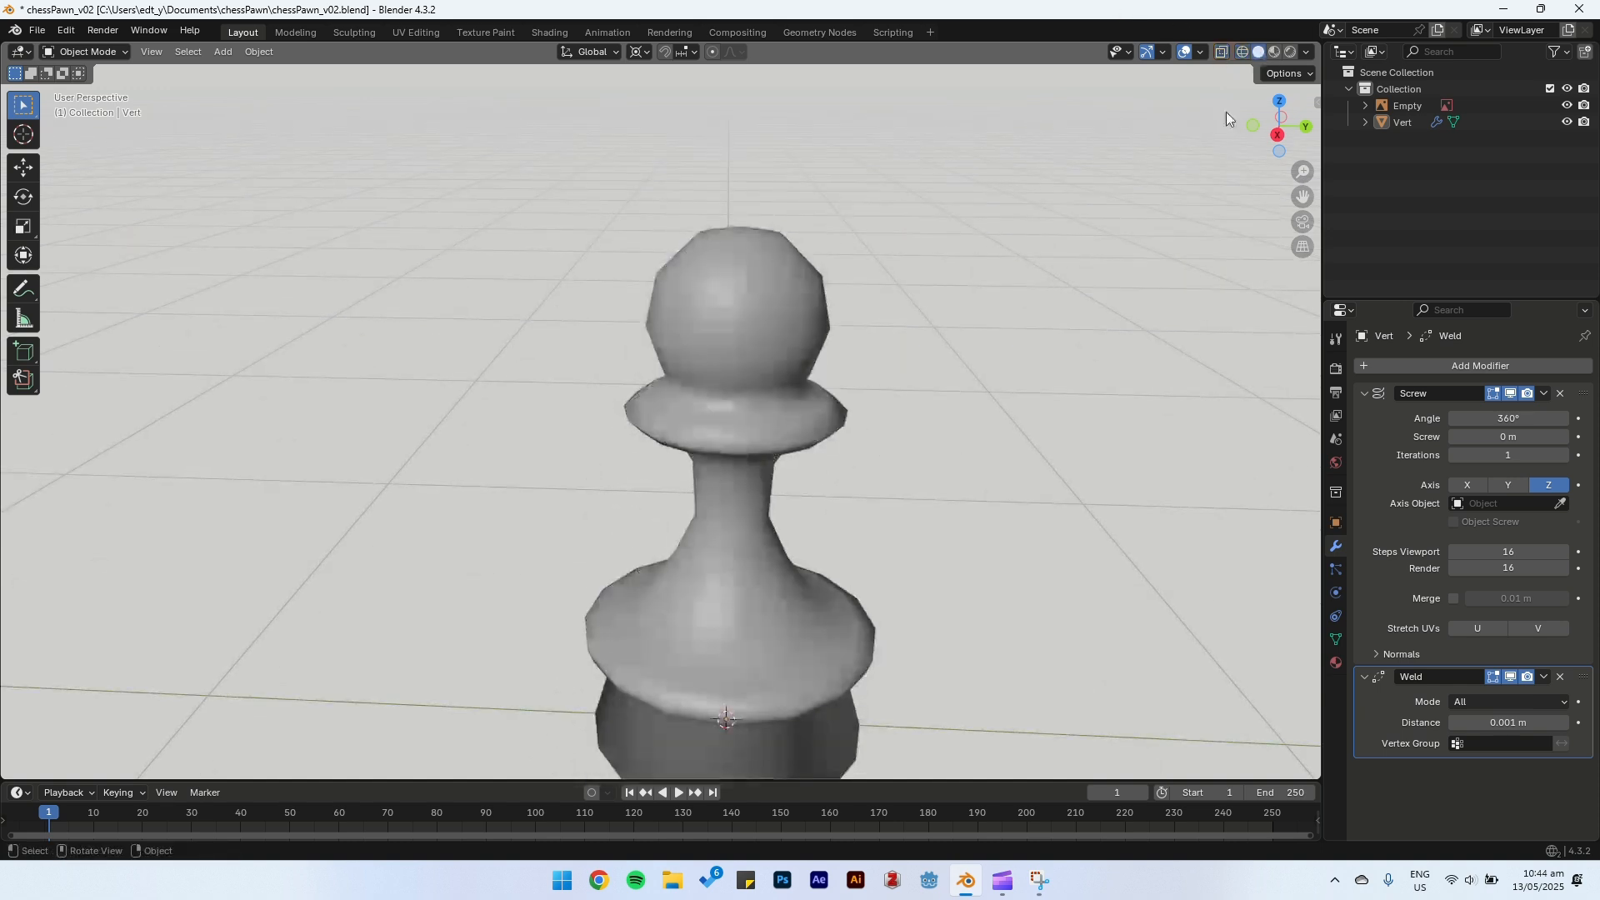
click(730, 337)
click(1478, 366)
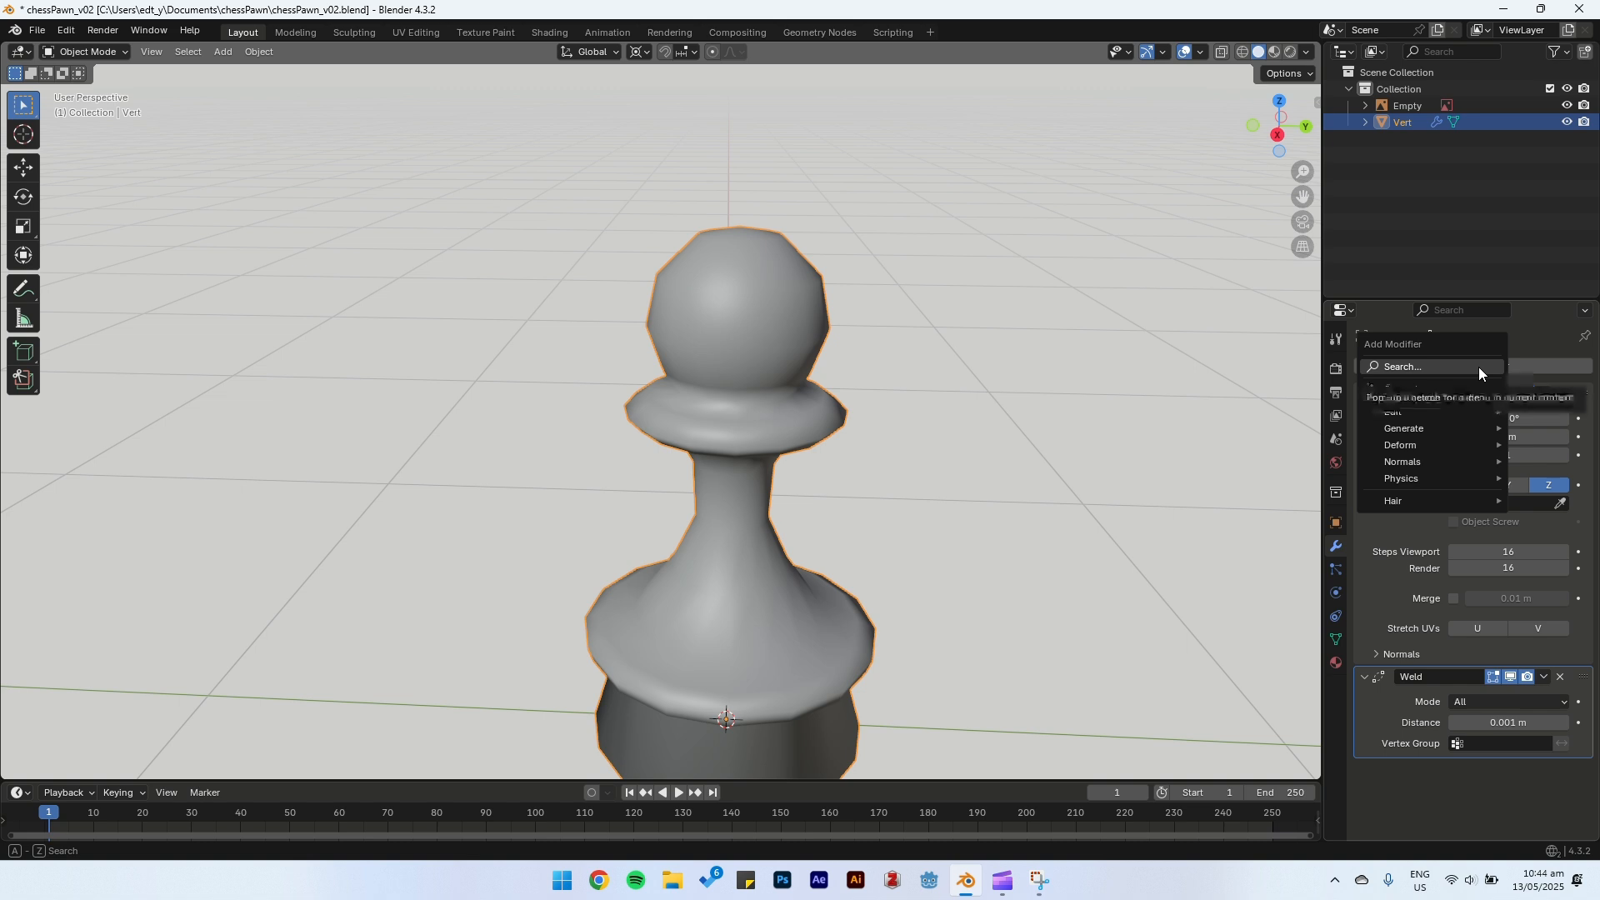
text(sub)
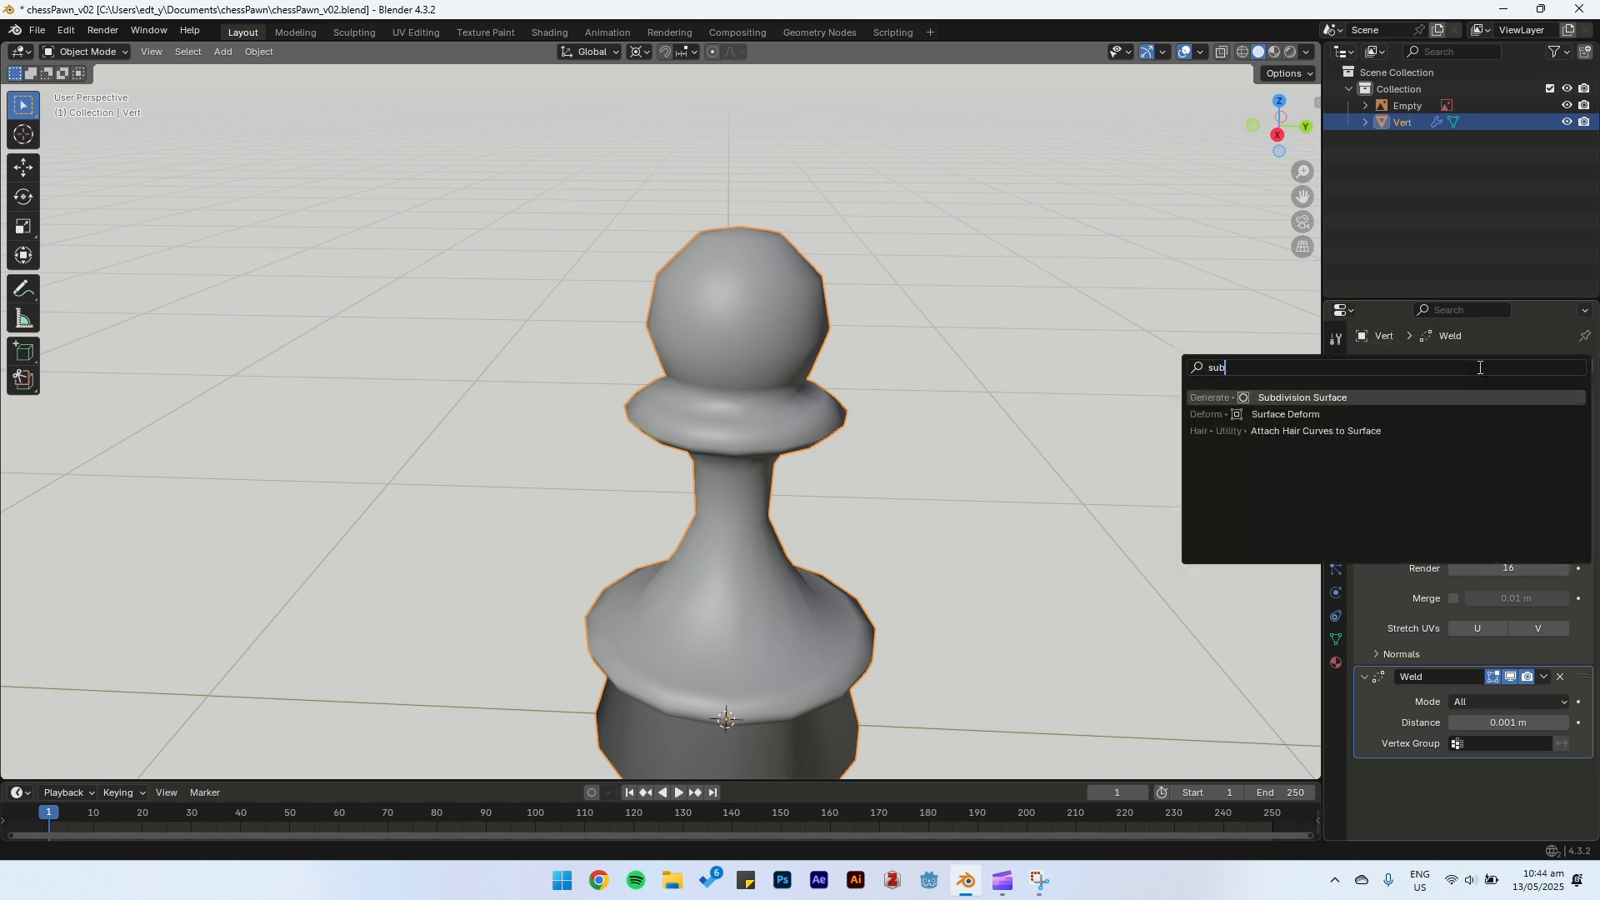
click(1334, 399)
middle_drag(848, 542, 882, 372)
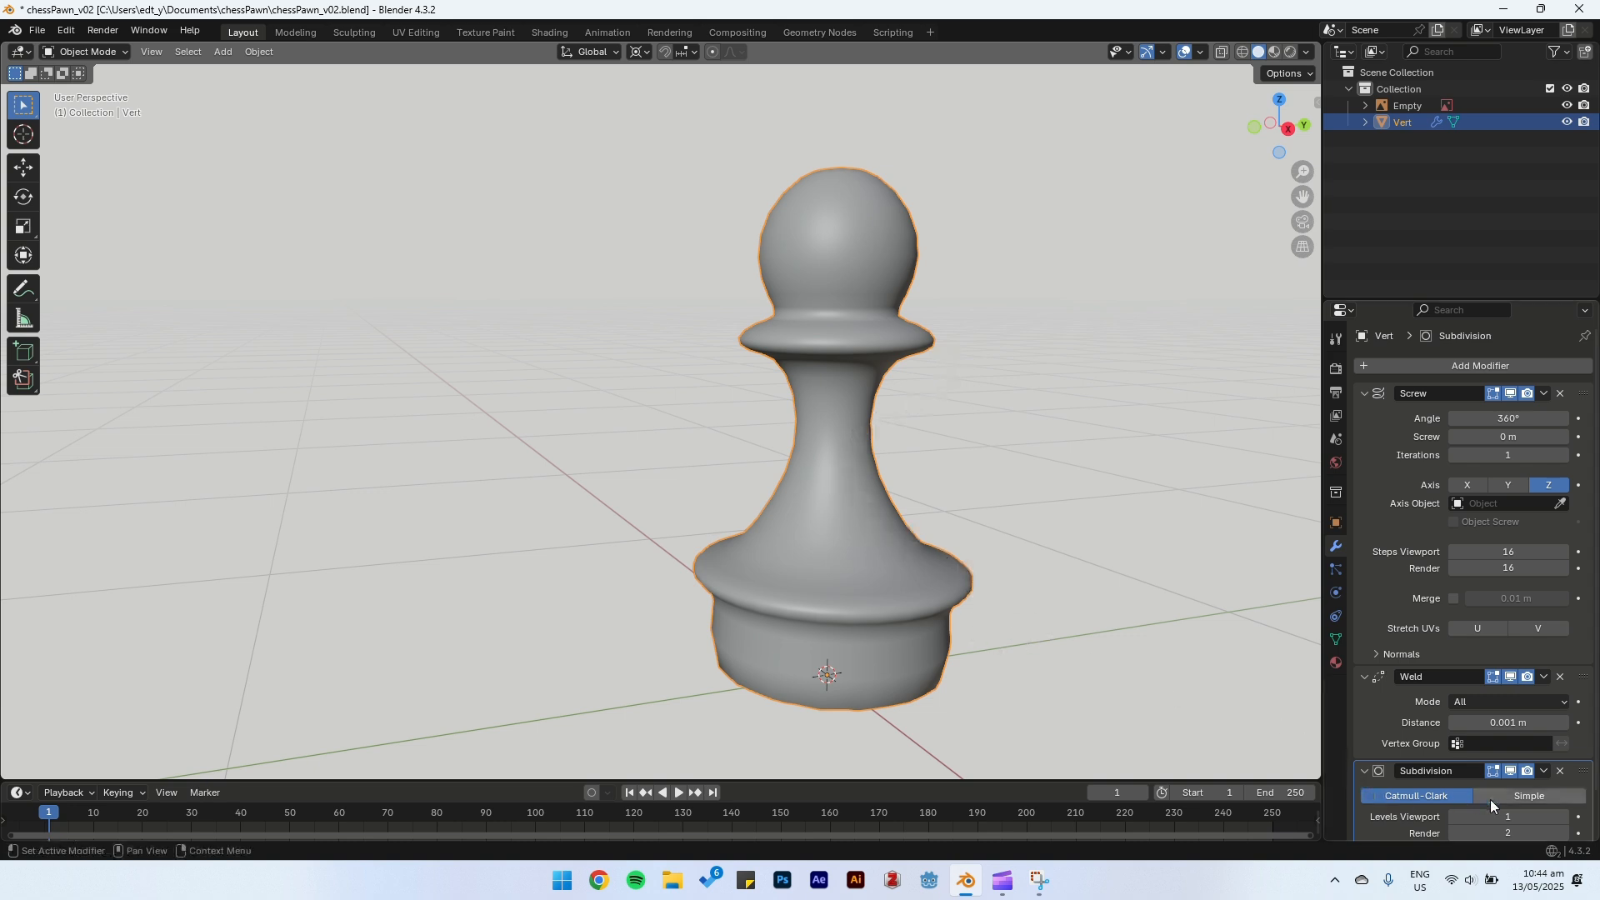
Step: Set the Subdivision modifier's viewport level to 3
scroll(1507, 816, down, 2)
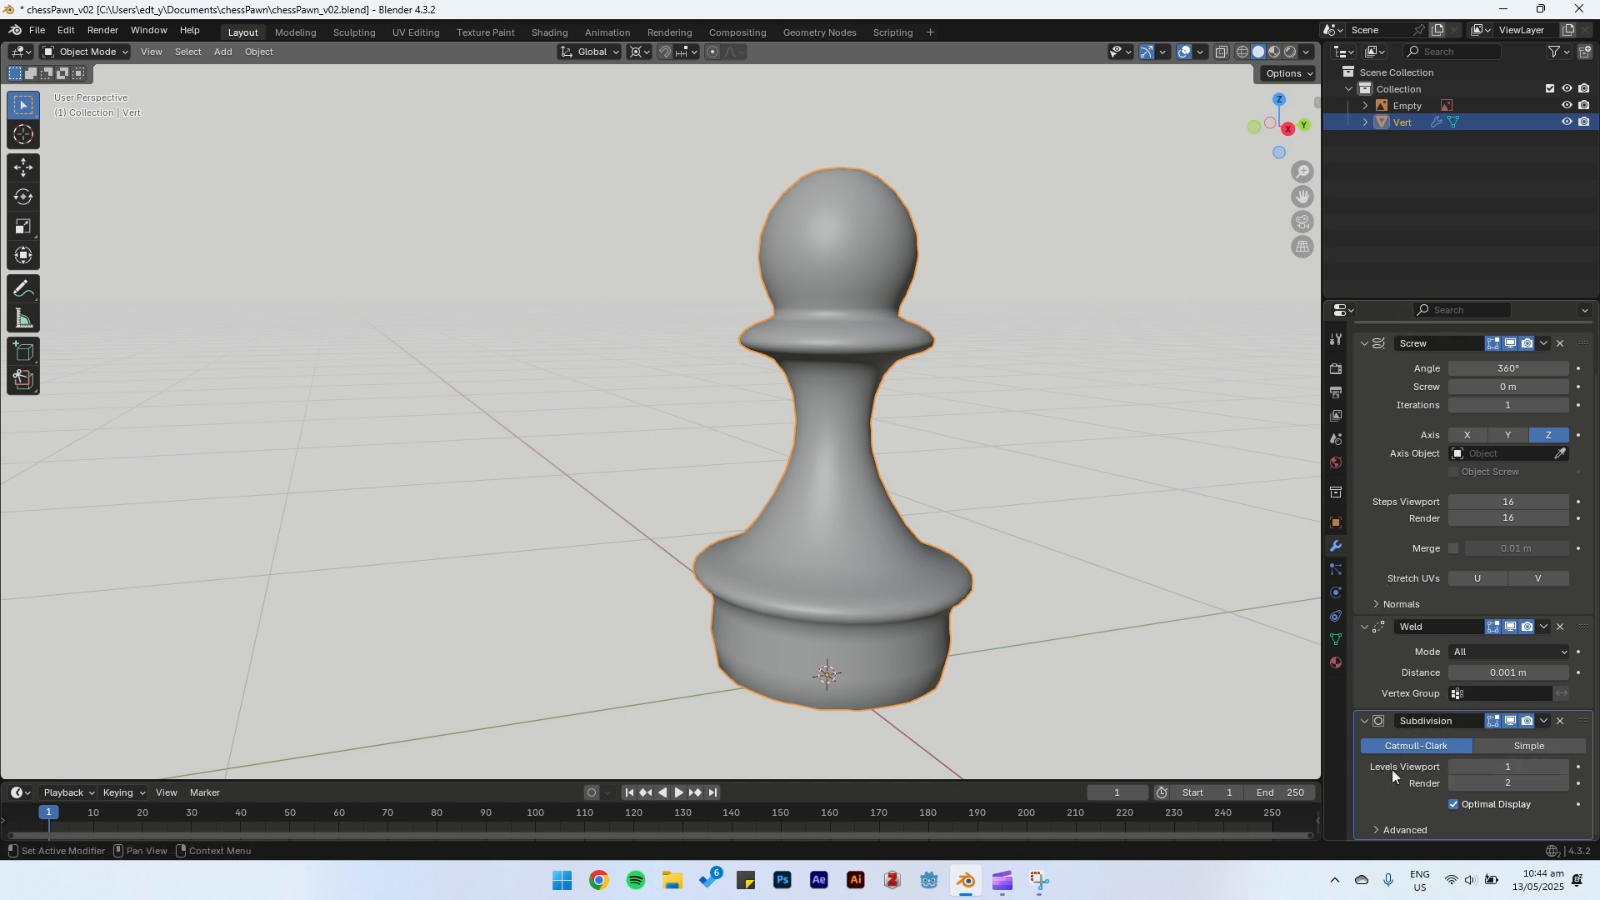
click(1499, 762)
key(Return)
middle_drag(882, 528, 900, 435)
drag(1508, 766, 1525, 766)
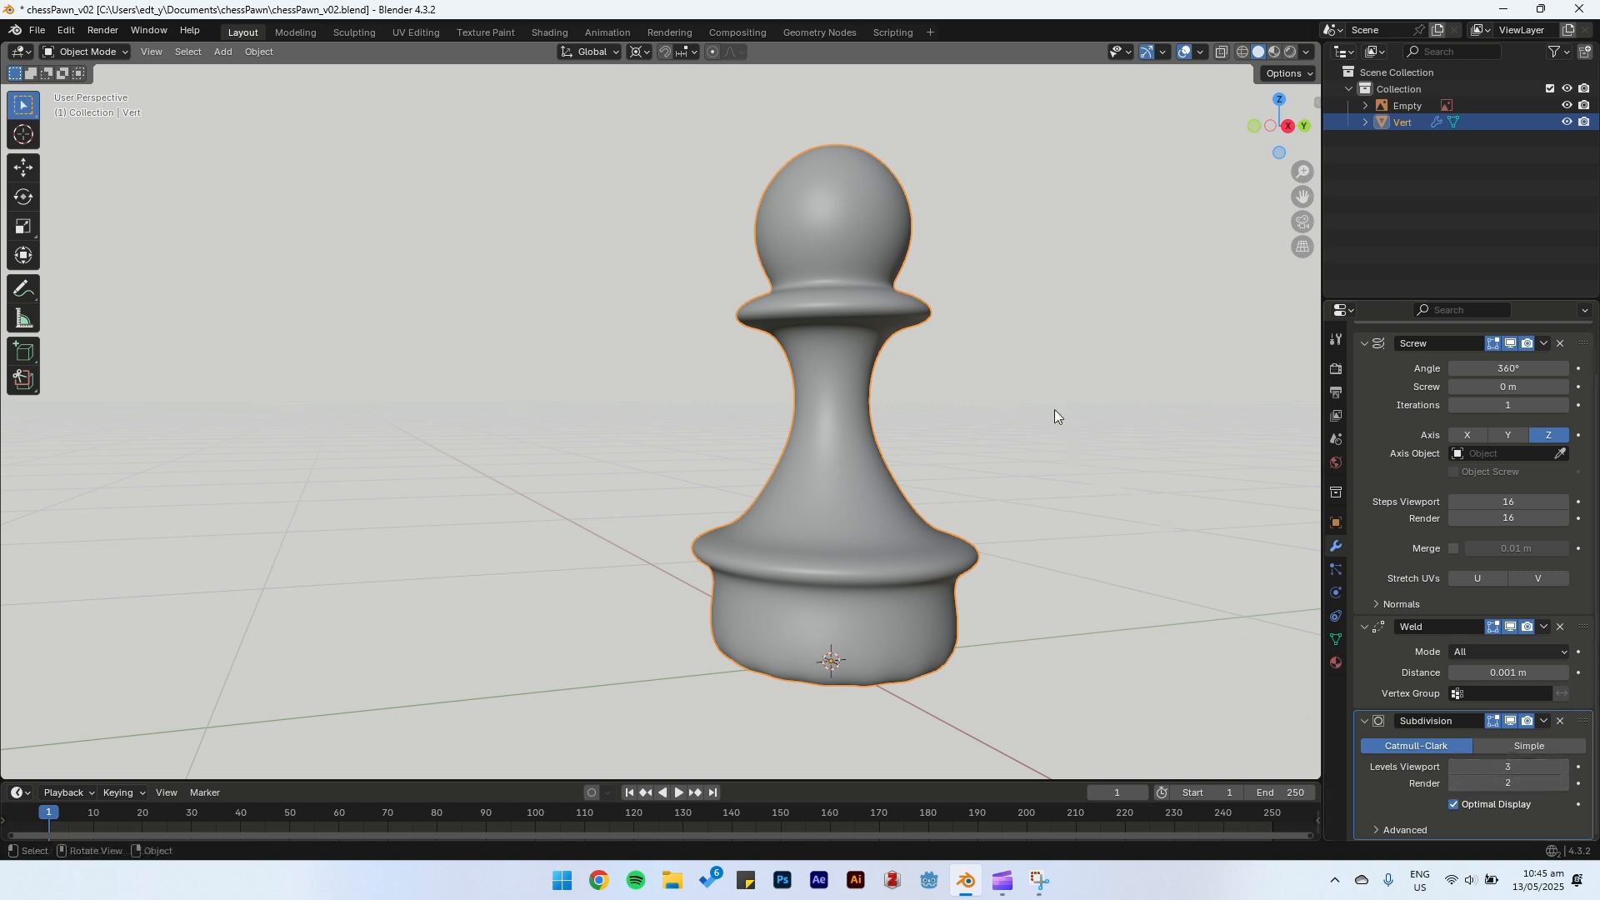
Step: Inspect the smoothed pawn and compare it with the reference sketch in the right orthographic view
middle_drag(1013, 306, 1033, 375)
middle_drag(1050, 517, 973, 553)
key(KP_3)
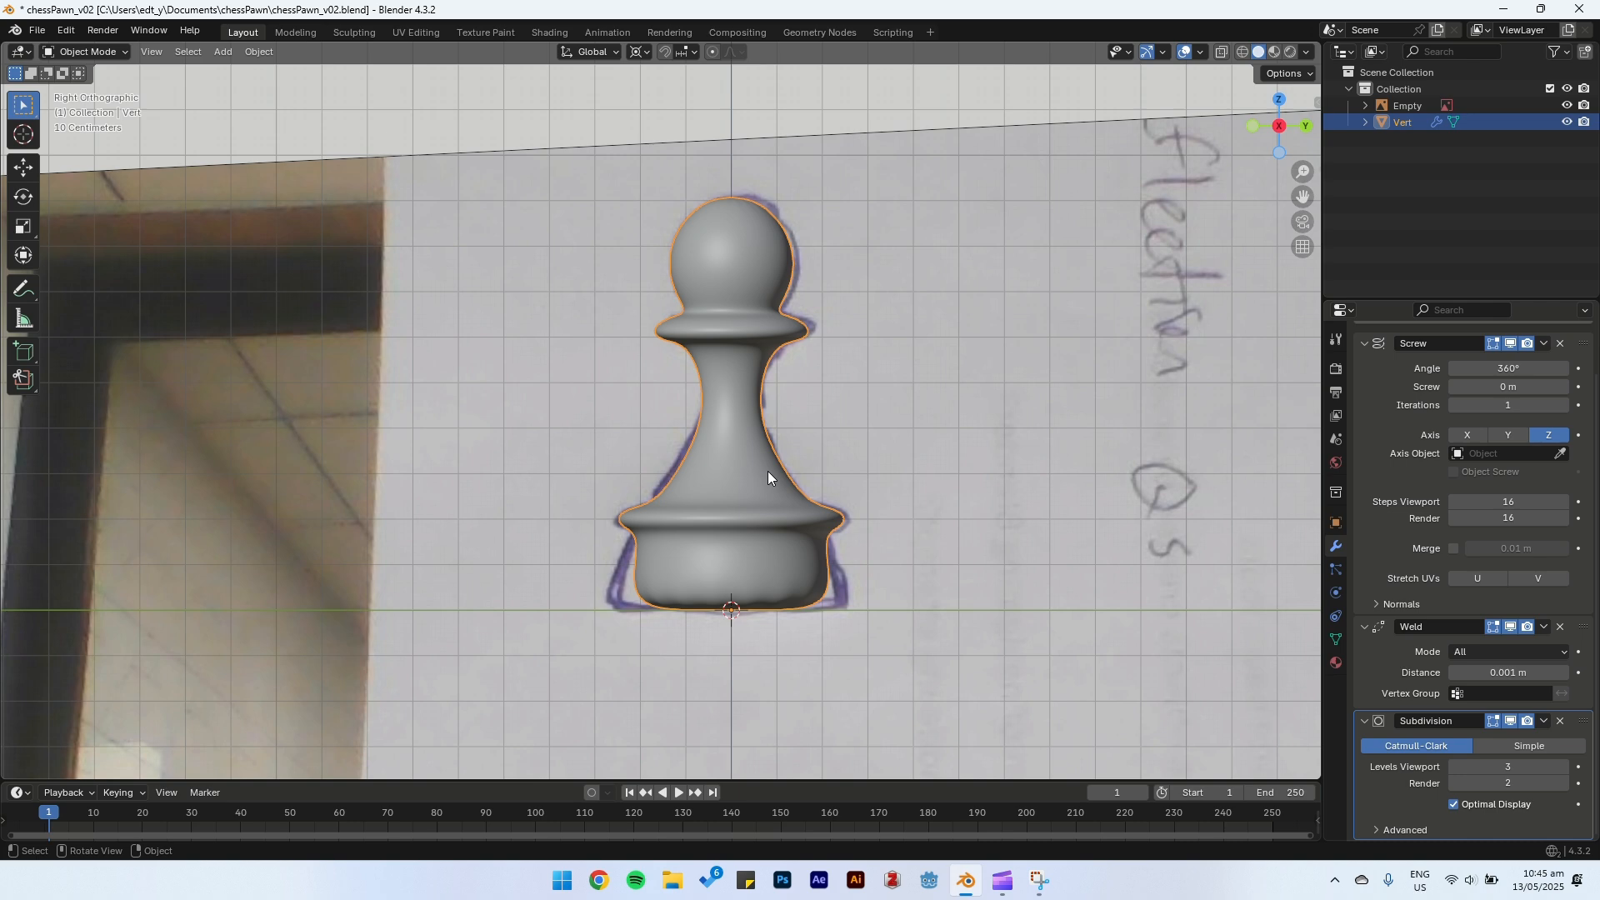
Step: Enter Edit Mode on the pawn and turn on X-ray so the profile vertices show against the reference sketch
key(Tab)
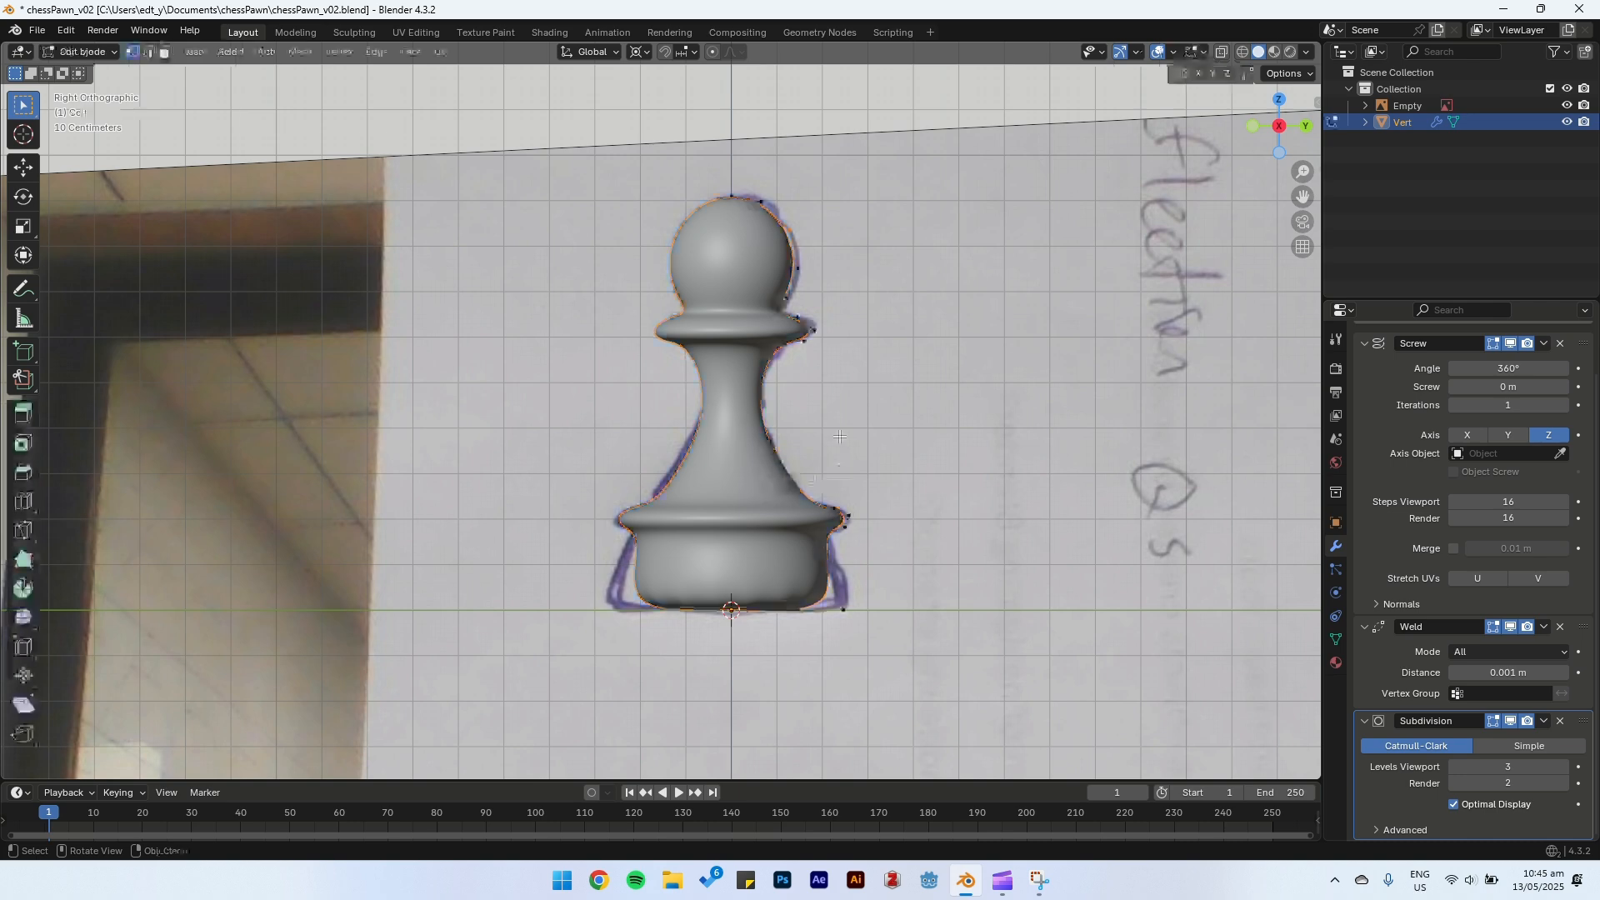
scroll(775, 333, up, 2)
click(1224, 53)
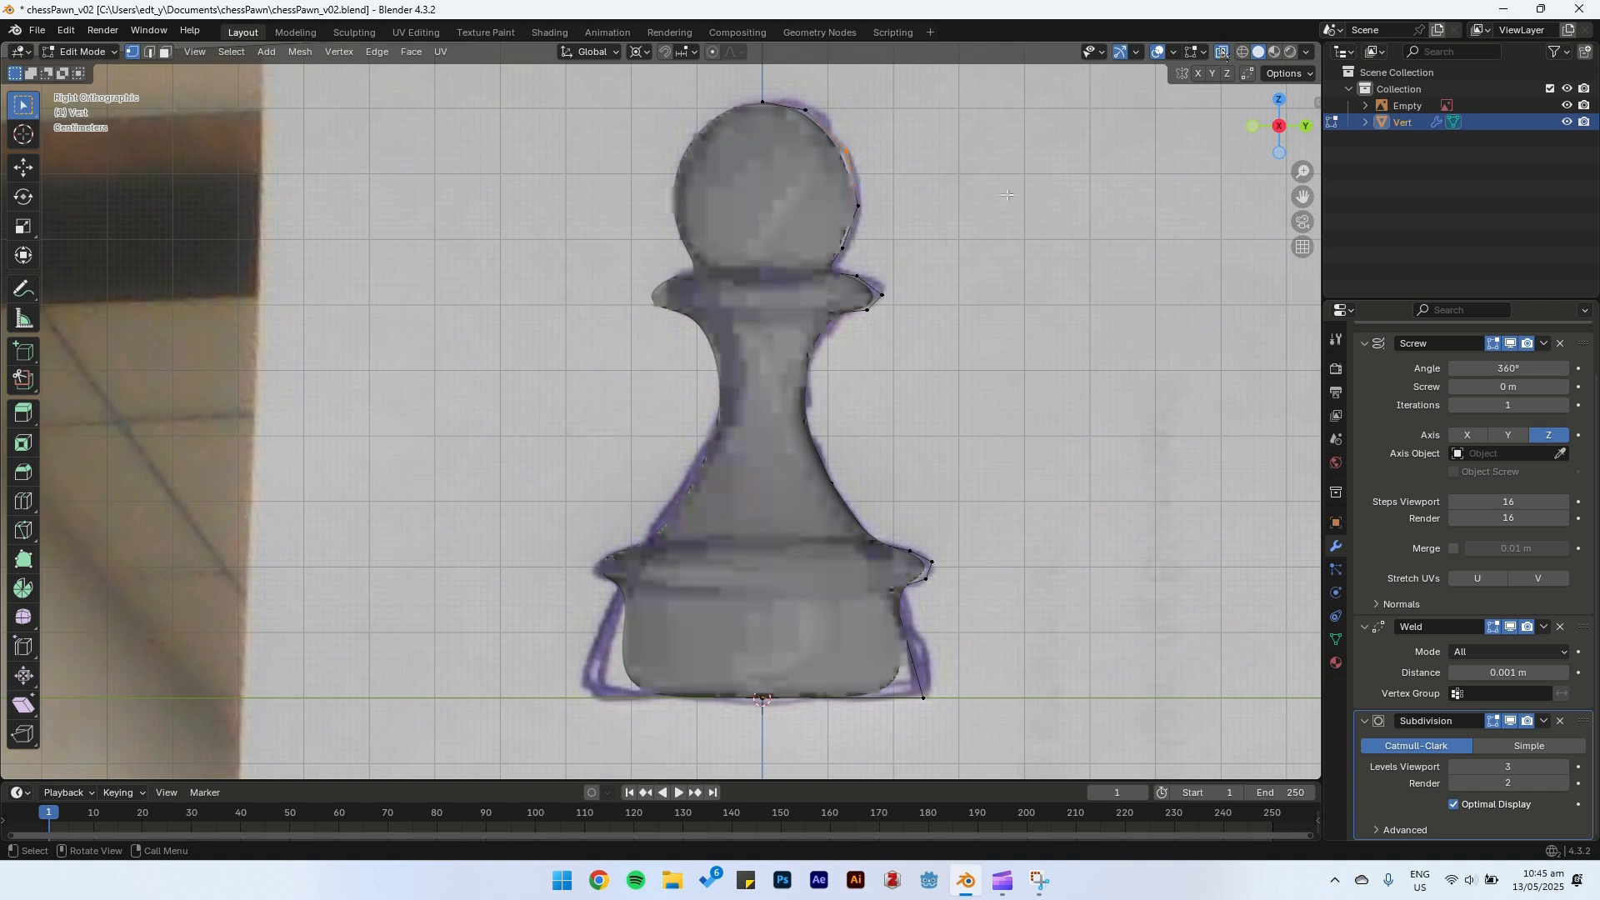
Step: Examine the smoothed silhouette against the profile vertices and the sketch, from the head down to the base
shift+middle_drag(901, 472, 854, 416)
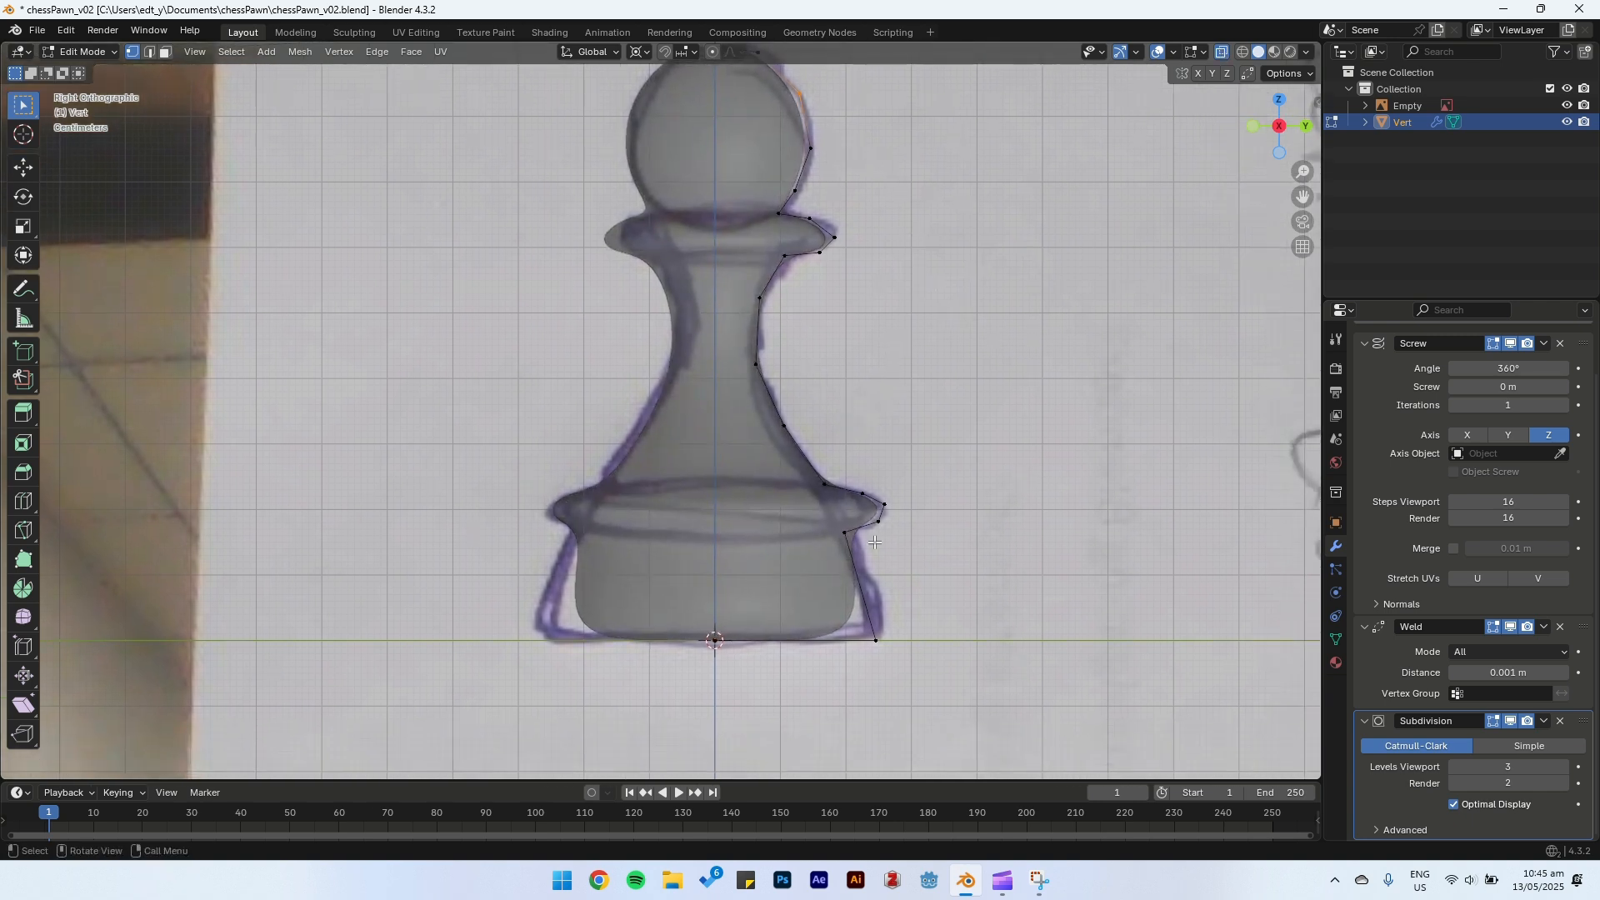
click(858, 596)
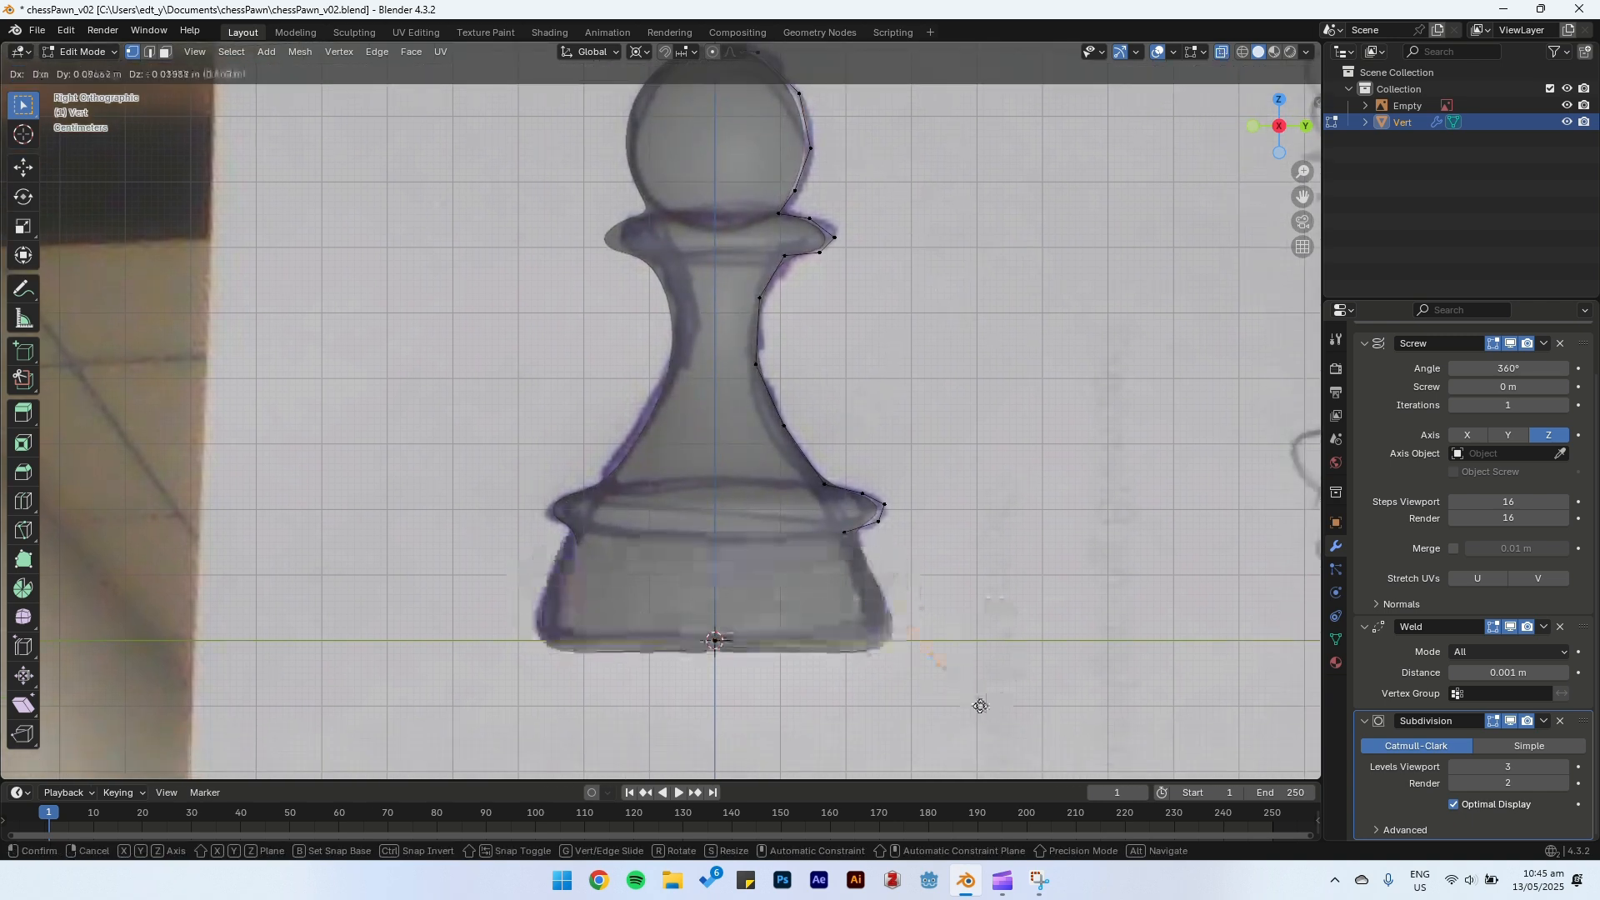
scroll(833, 500, down, 2)
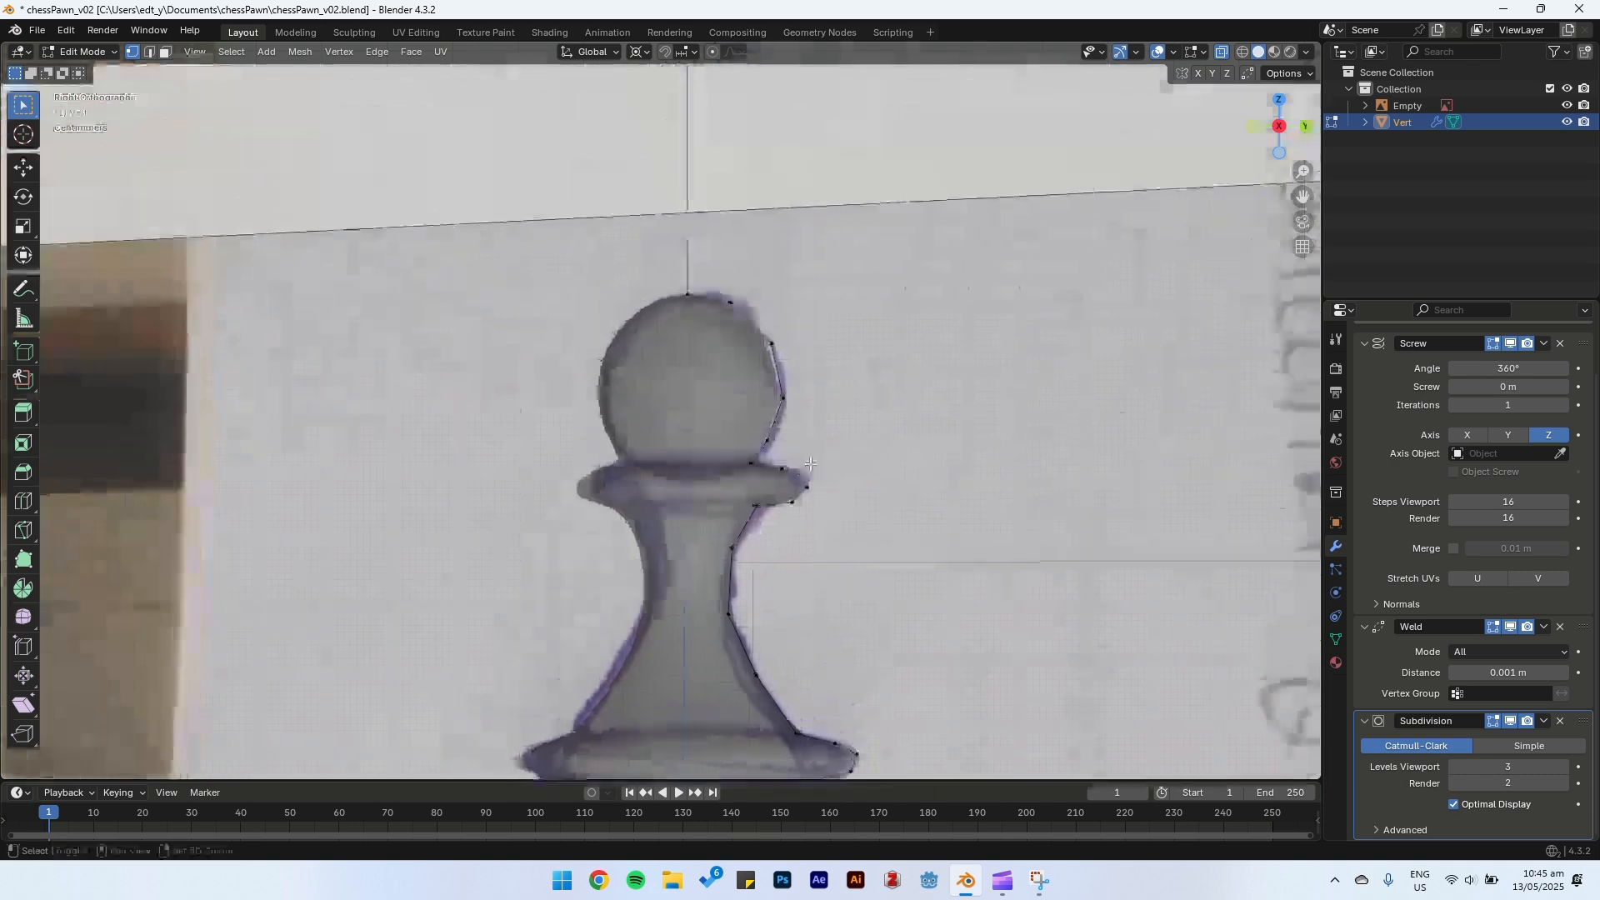
scroll(752, 332, up, 4)
scroll(751, 332, down, 3)
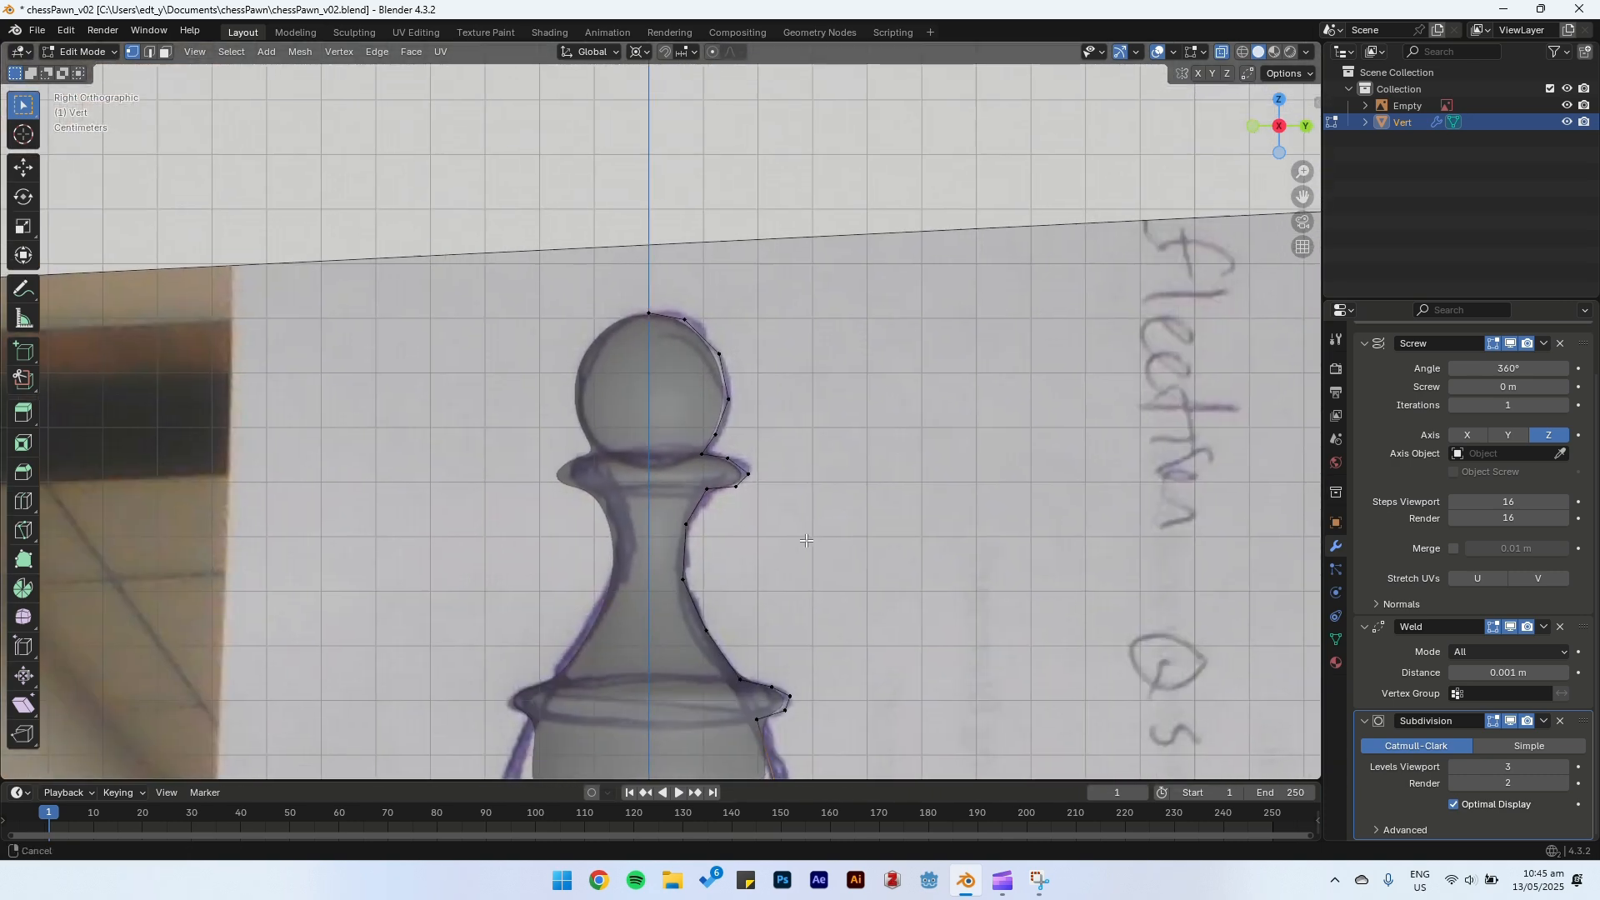
scroll(766, 316, up, 2)
shift+scroll(778, 298, down, 4)
shift+scroll(778, 297, down, 2)
scroll(759, 492, up, 1)
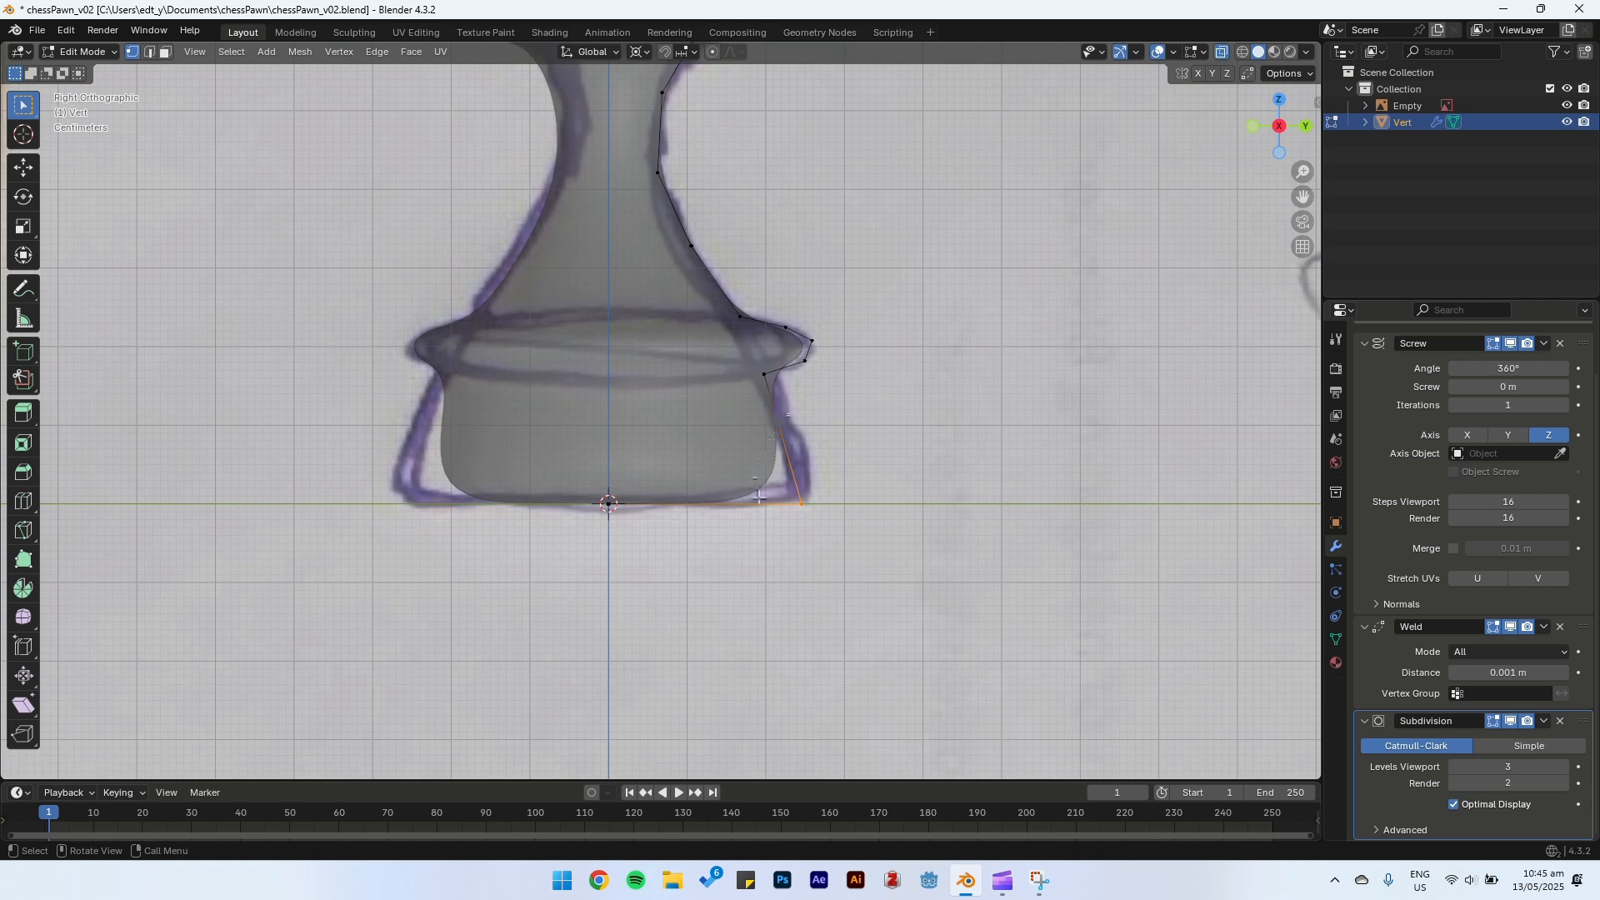
scroll(779, 509, up, 1)
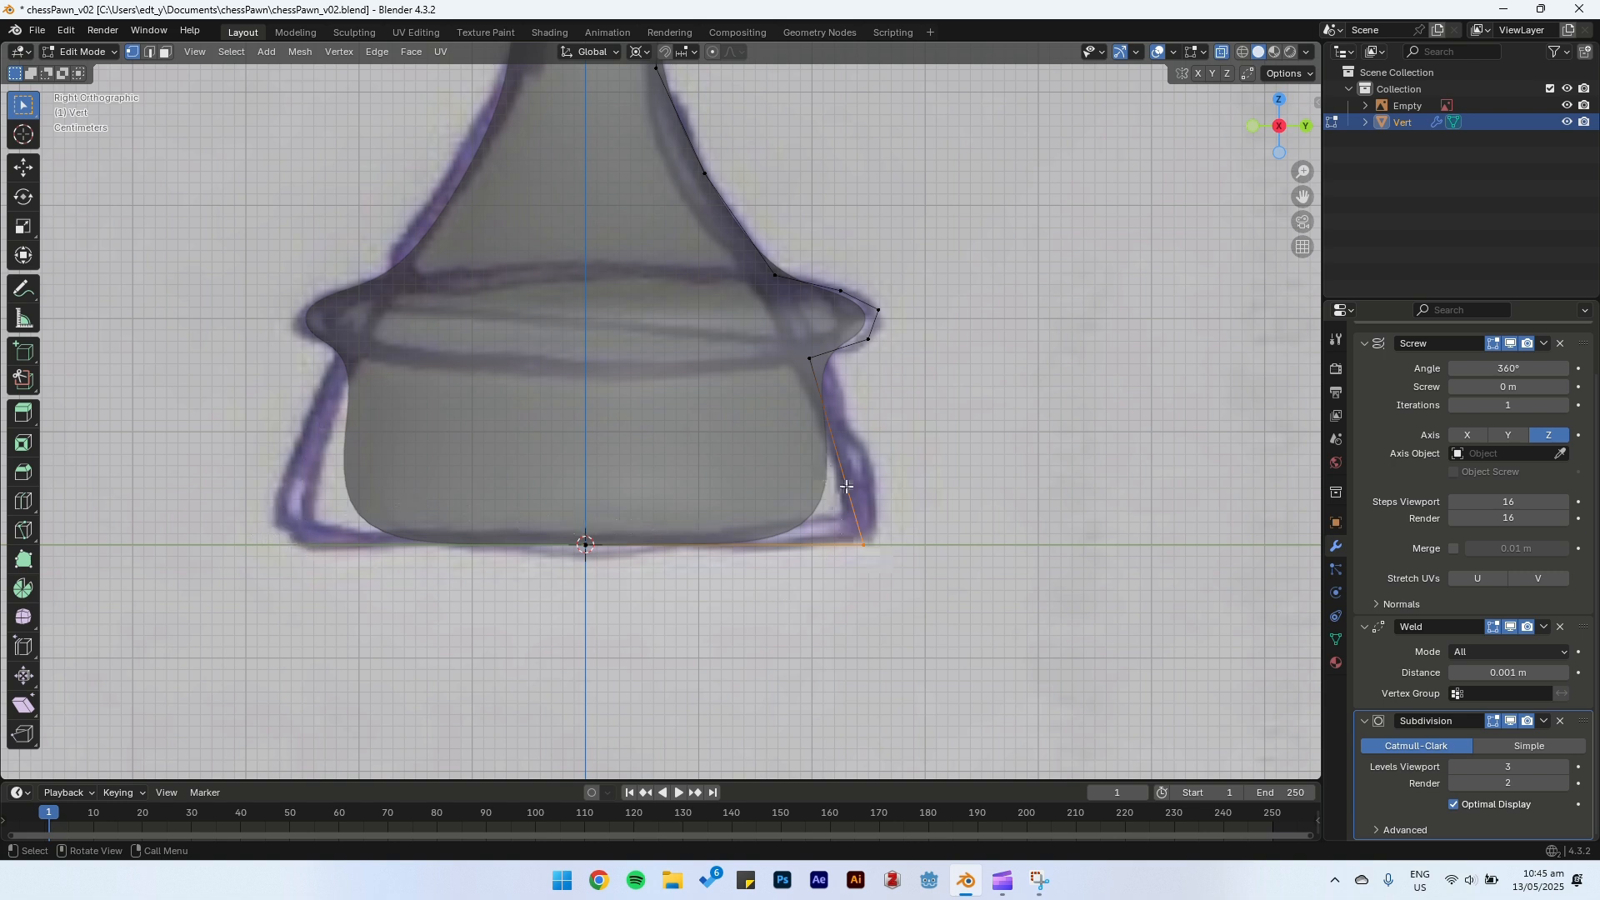
Step: Compare the profile with the Subdivision modifier's viewport display off and on, checking the base, neck and head
click(1528, 722)
click(1511, 721)
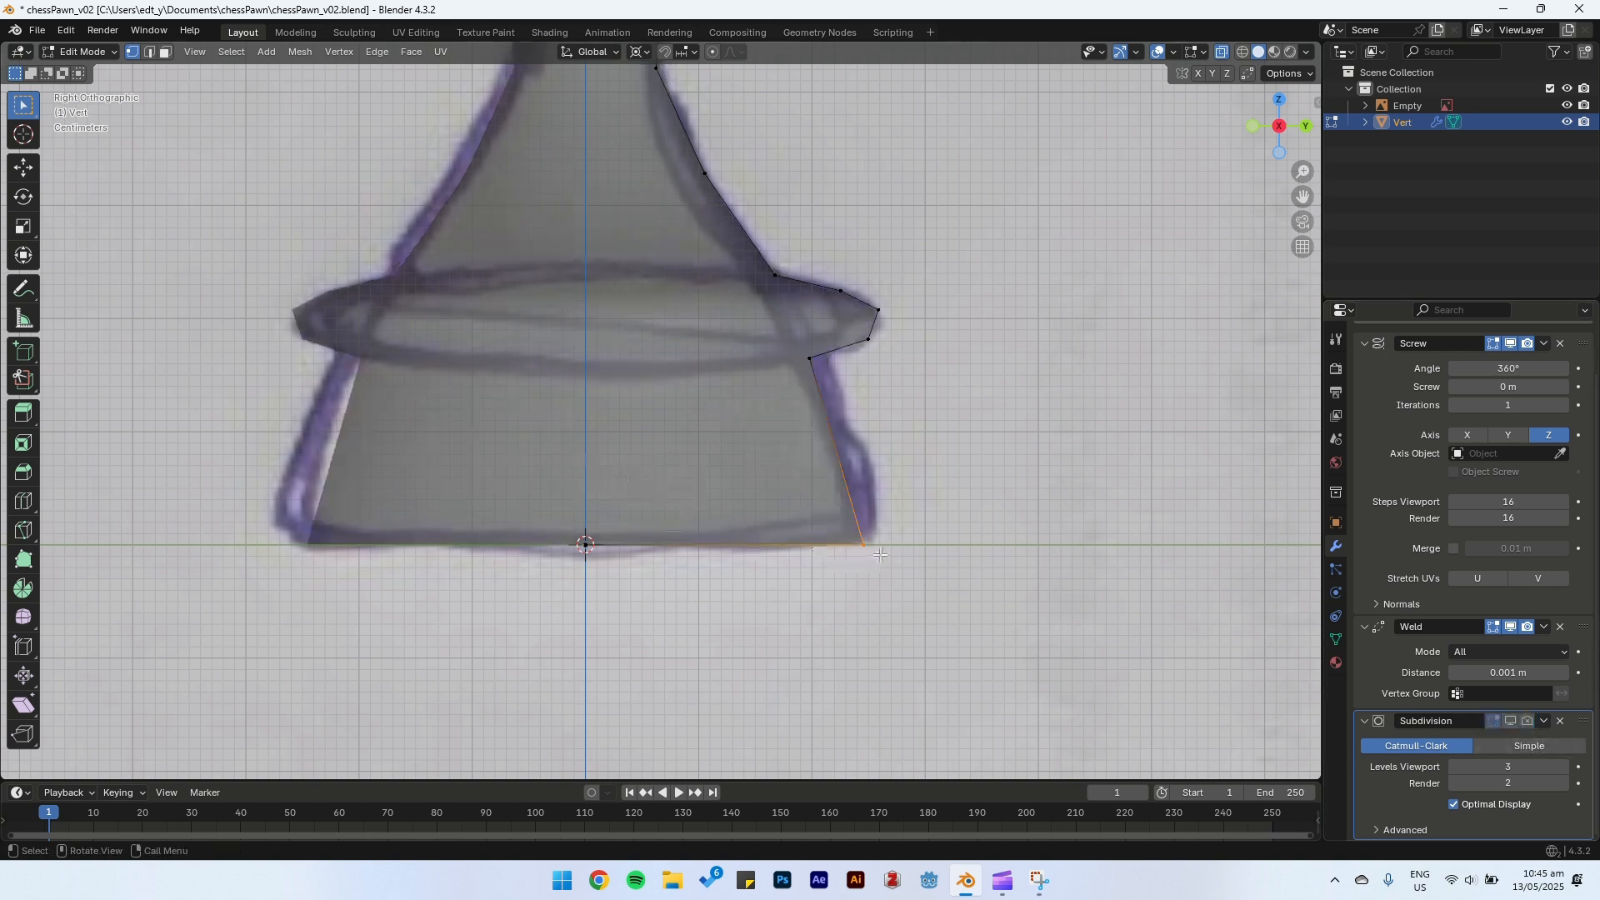
click(1511, 721)
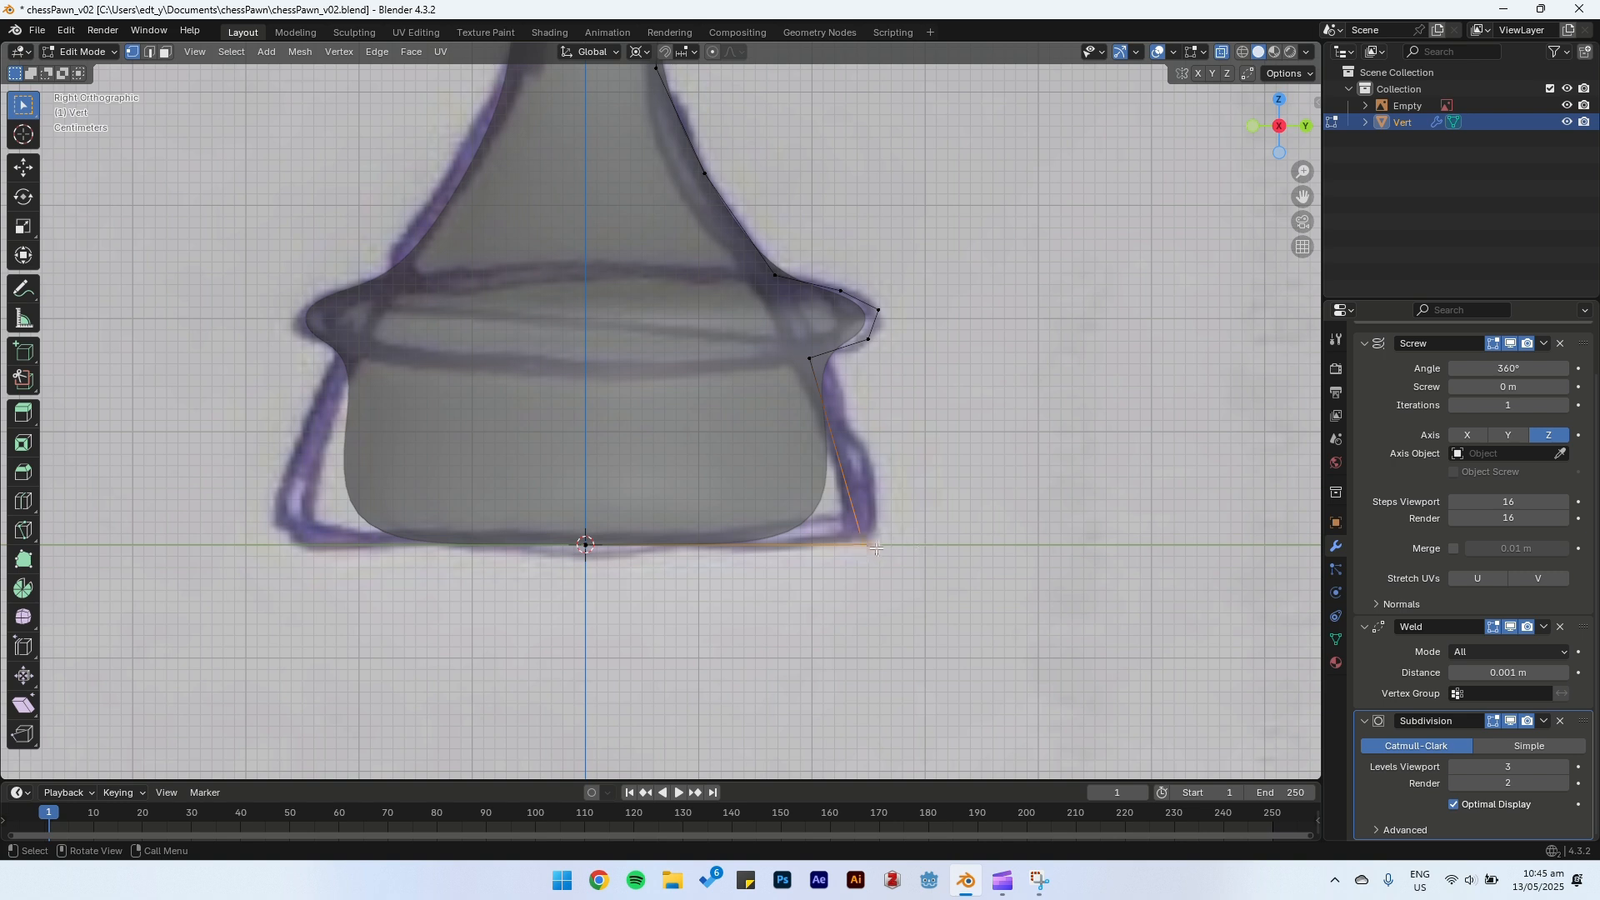
shift+middle_drag(835, 287, 848, 517)
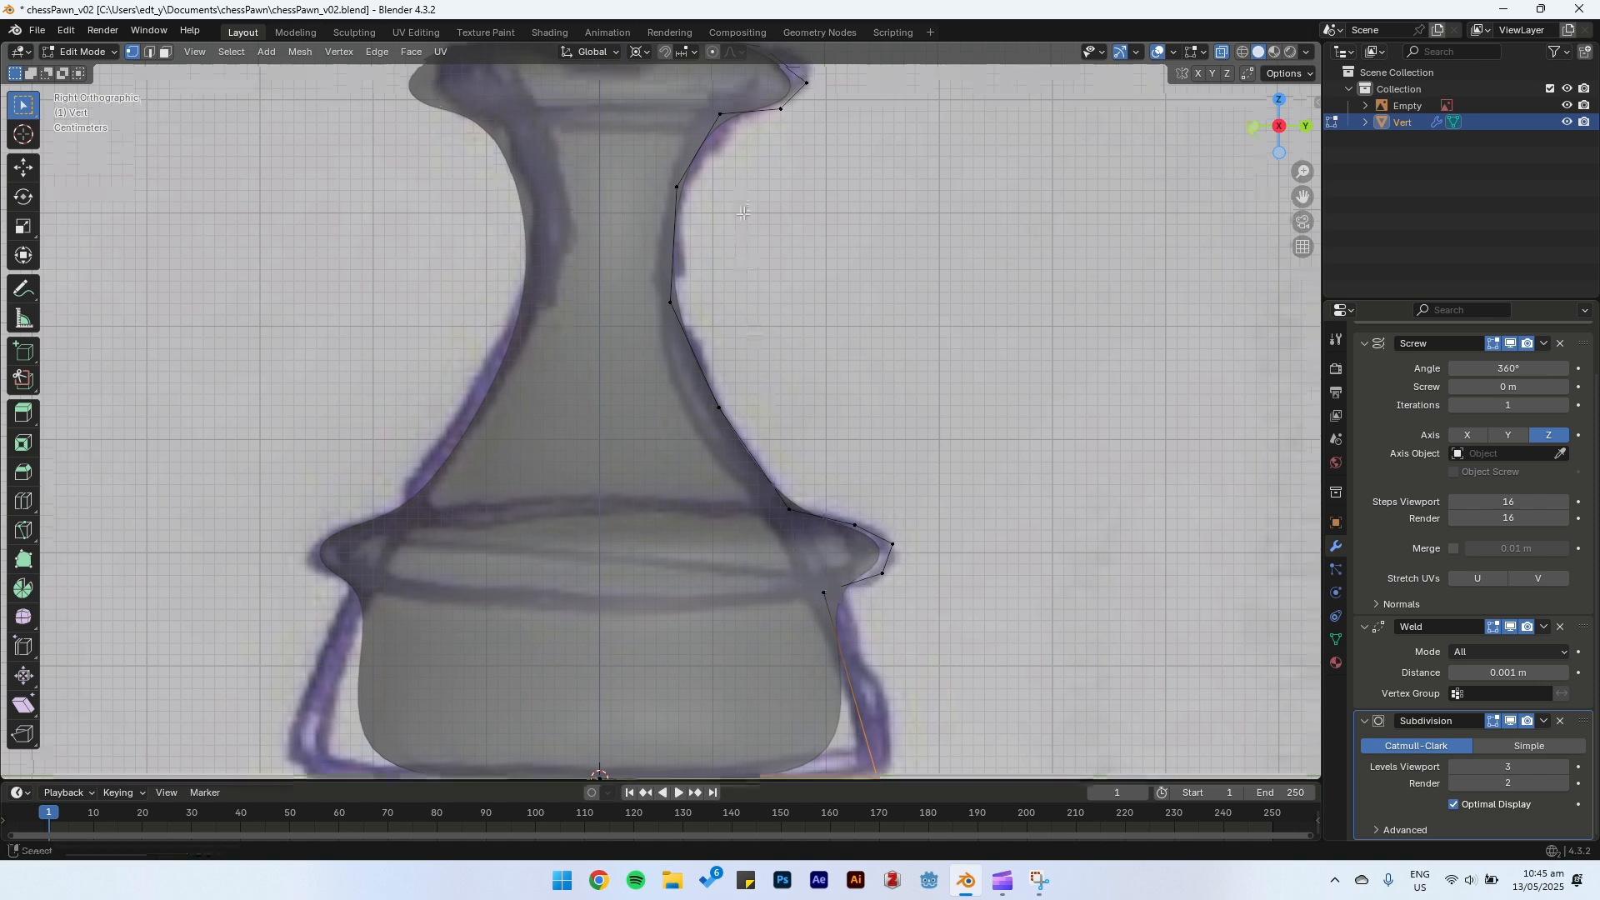
shift+scroll(753, 334, up, 5)
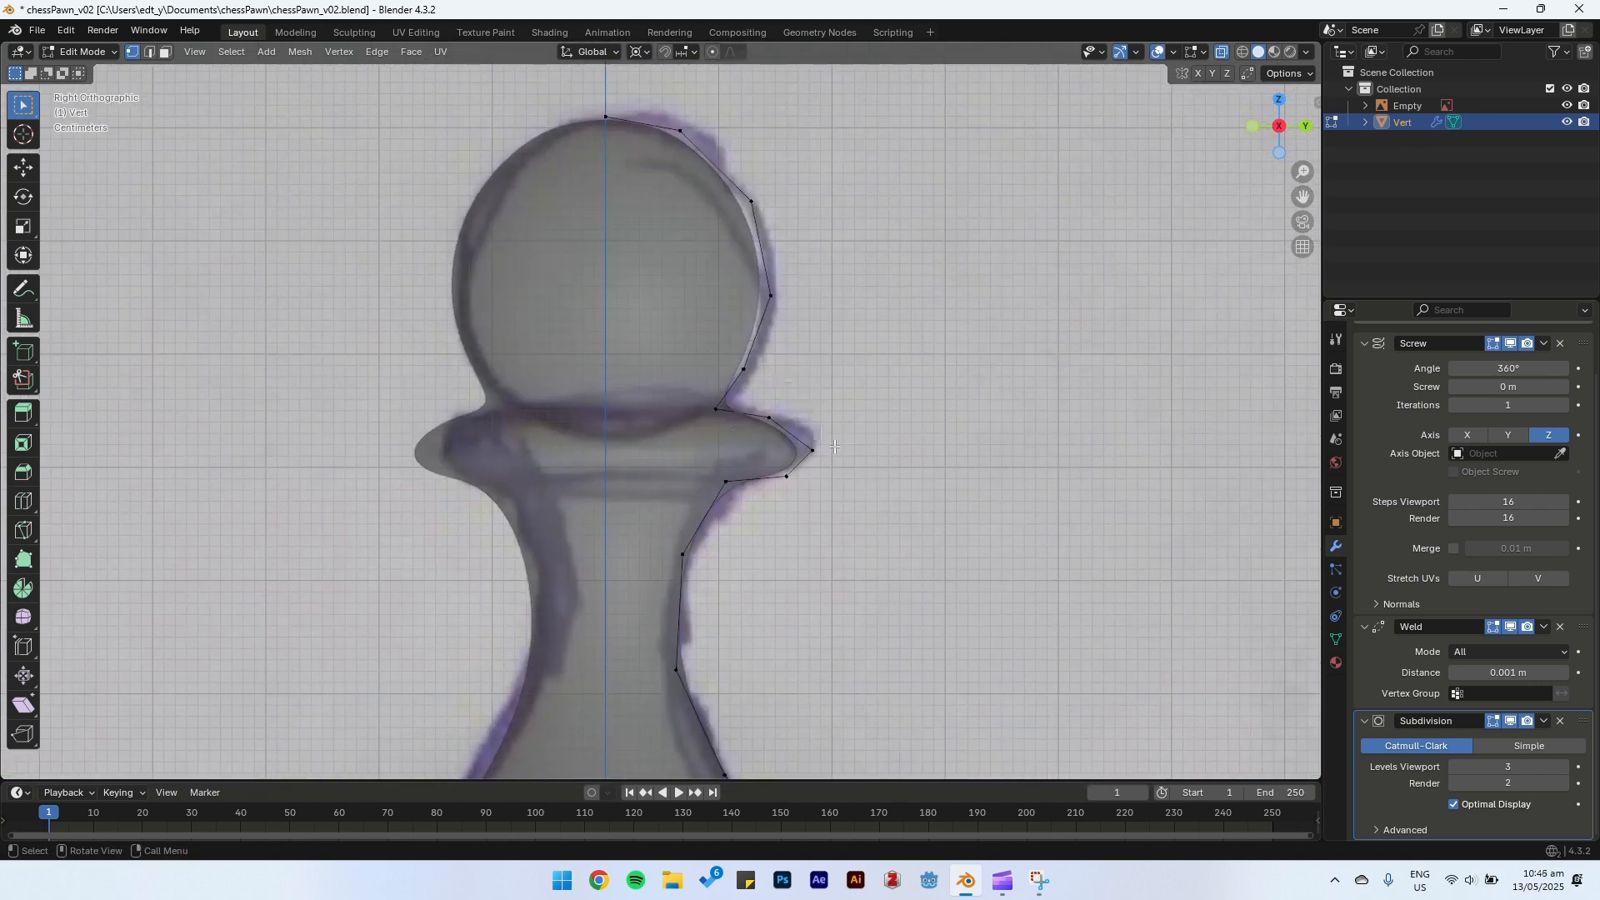
shift+scroll(781, 614, down, 7)
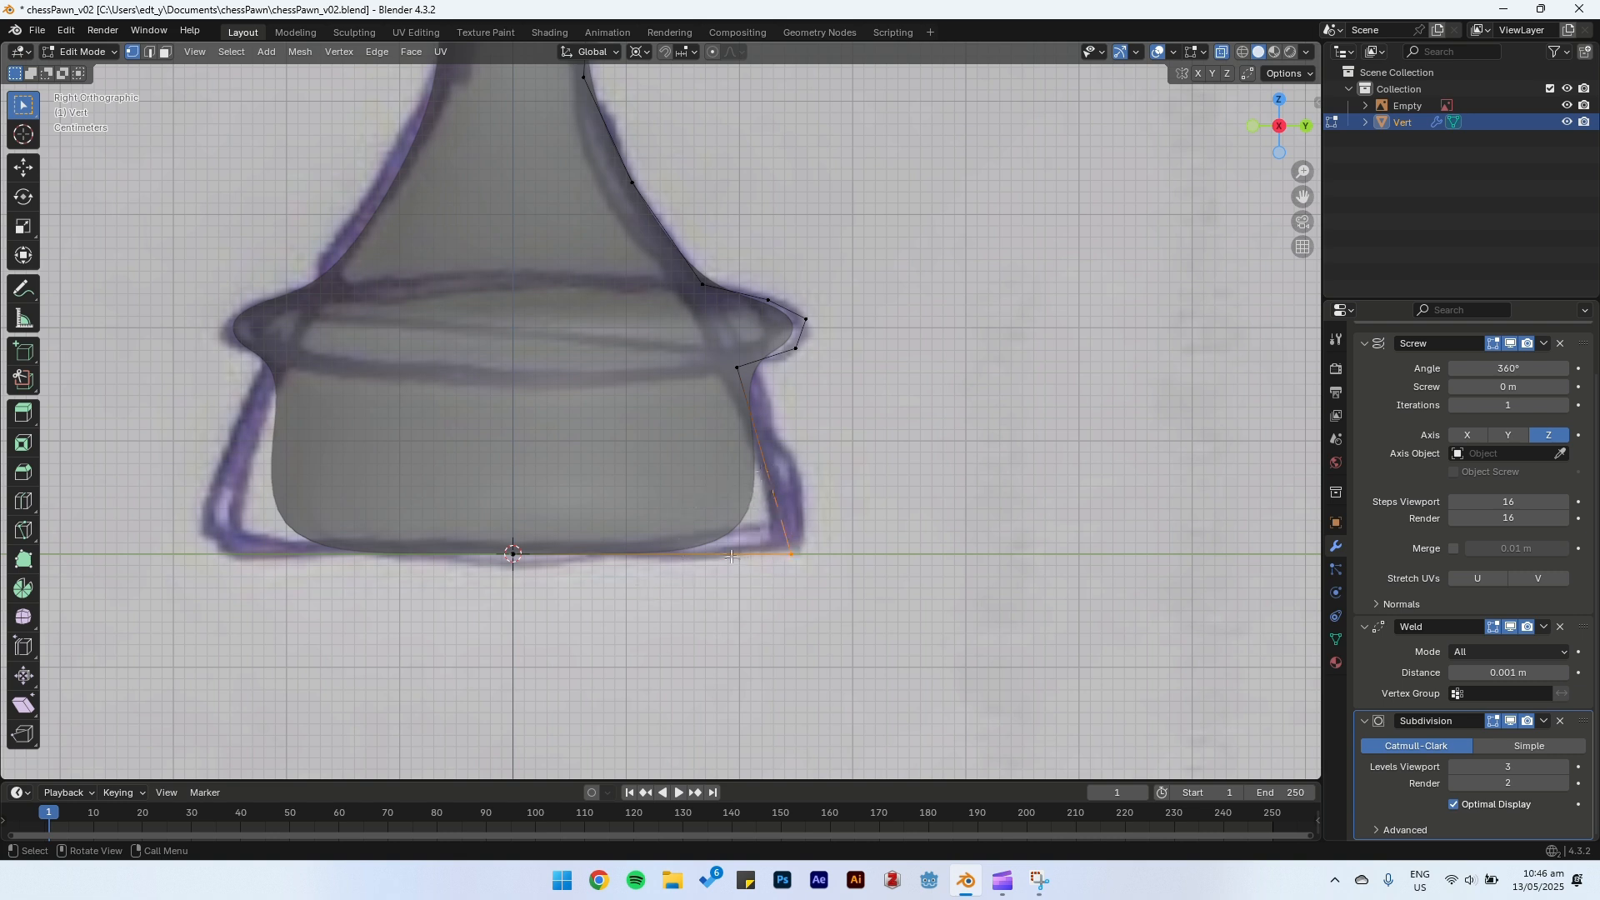
Step: Add one centred loop cut on the base's bottom edge and another on its slanted side edge
key(ctrl)
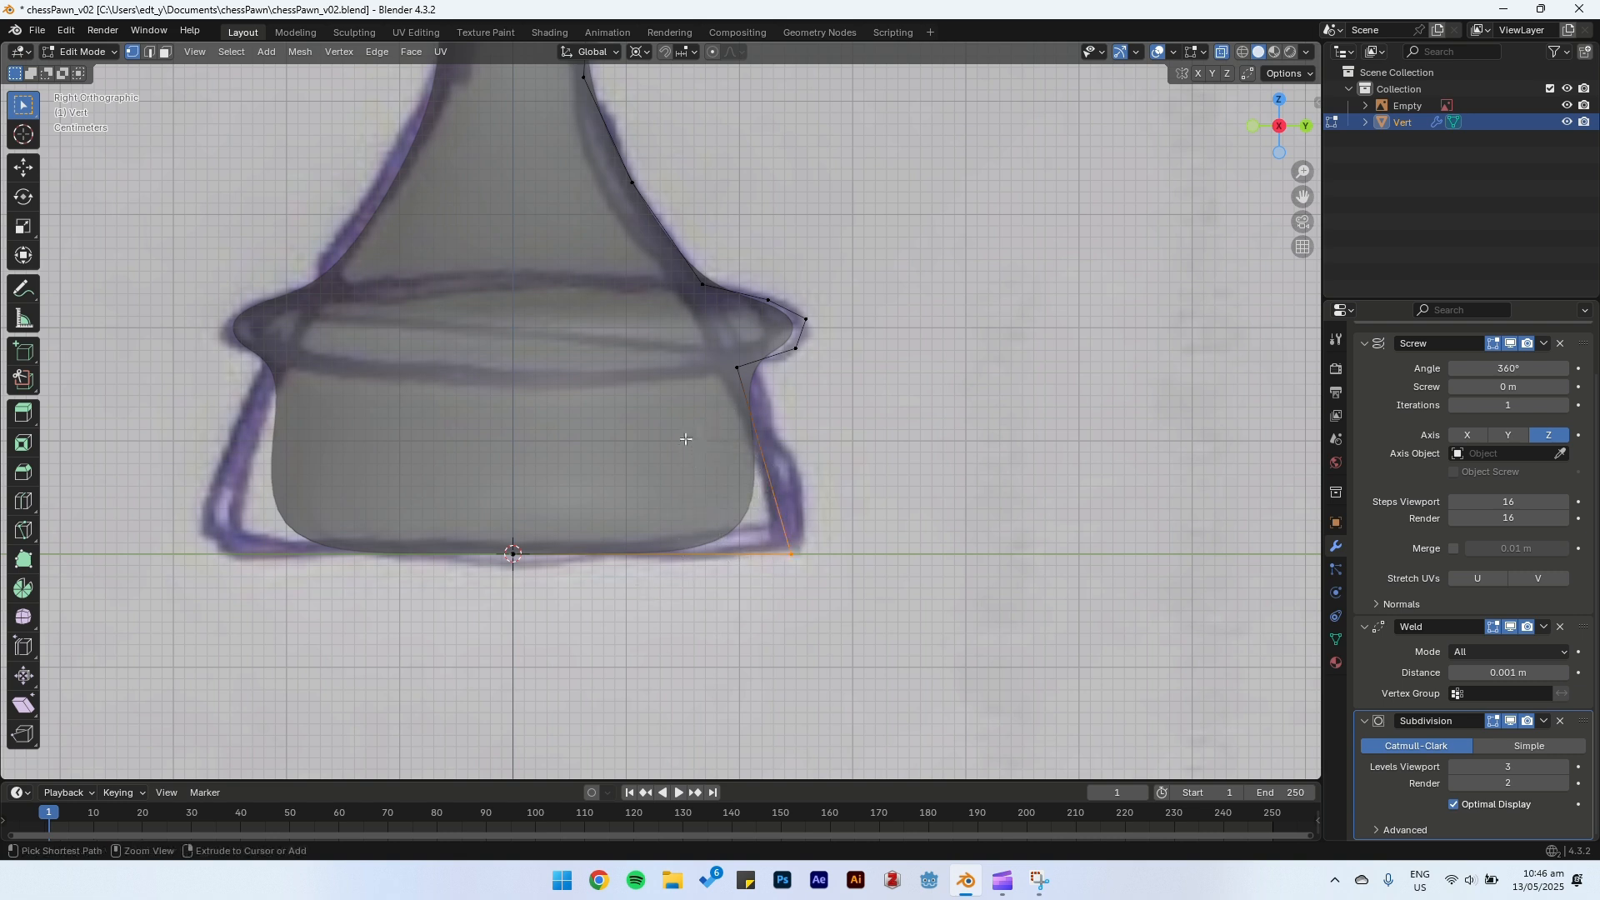
key(ctrl+r)
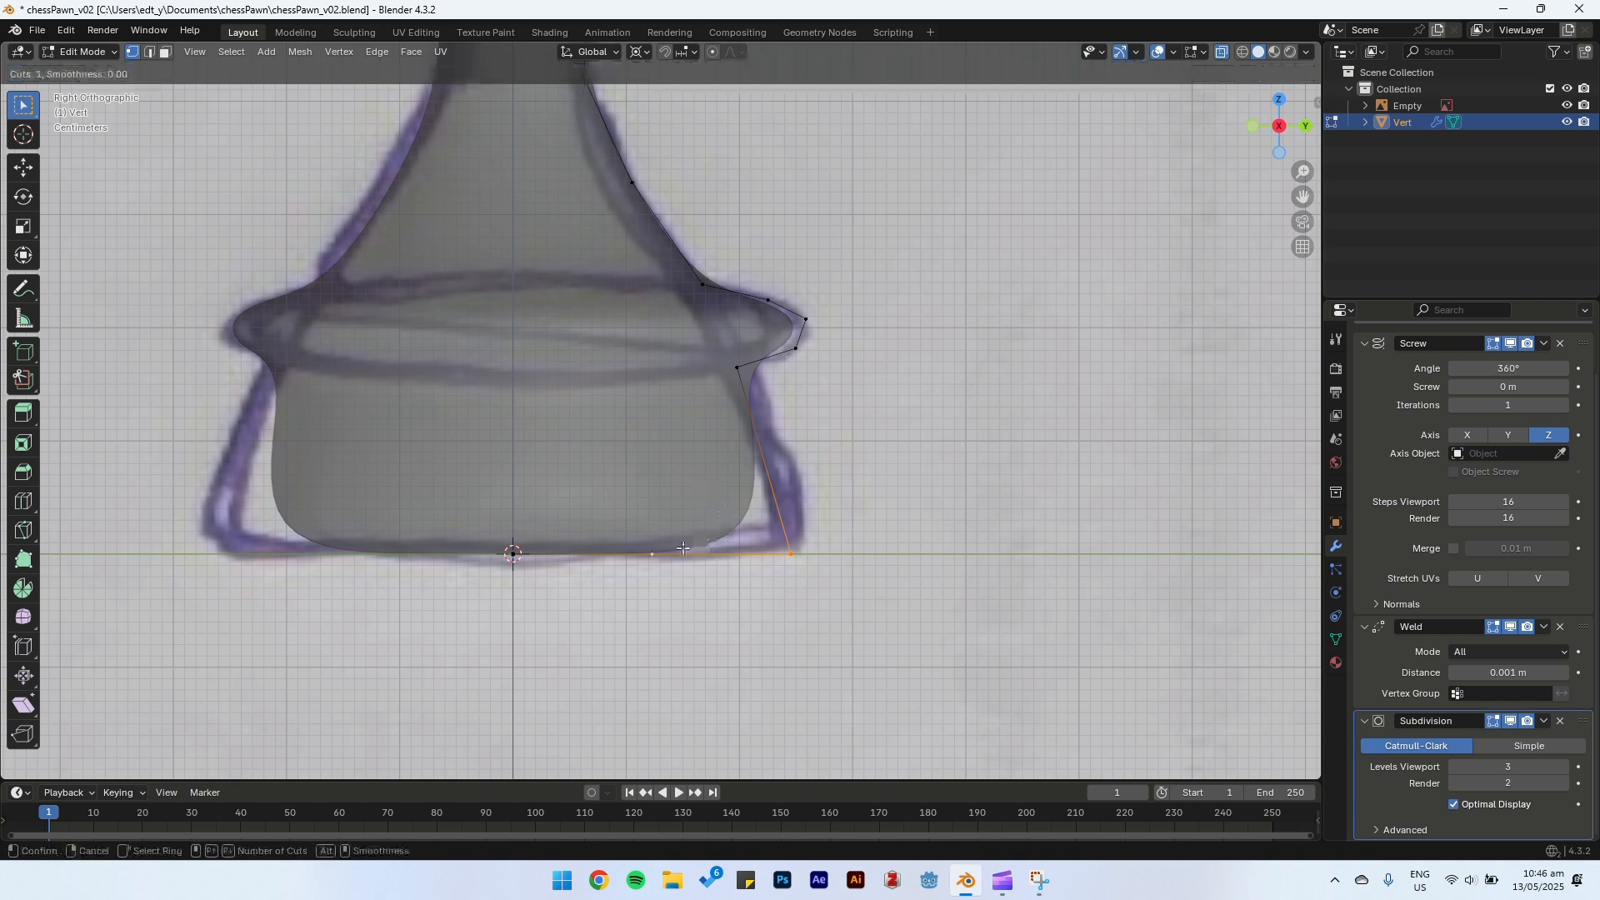
click(684, 548)
right_click(750, 488)
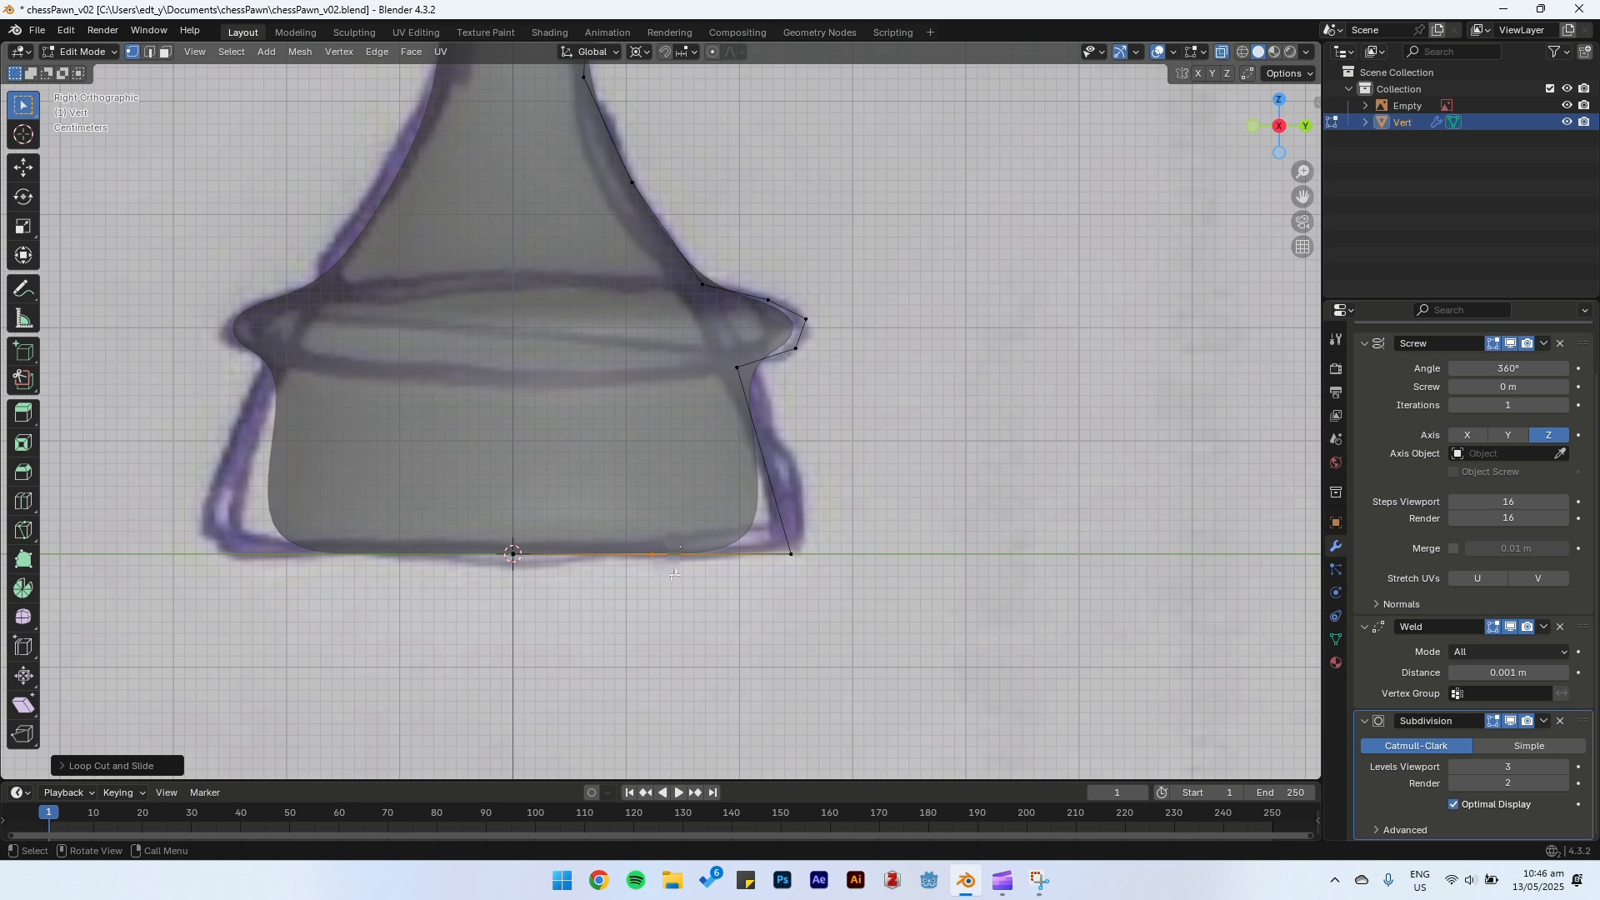
key(ctrl+r)
click(787, 528)
right_click(788, 525)
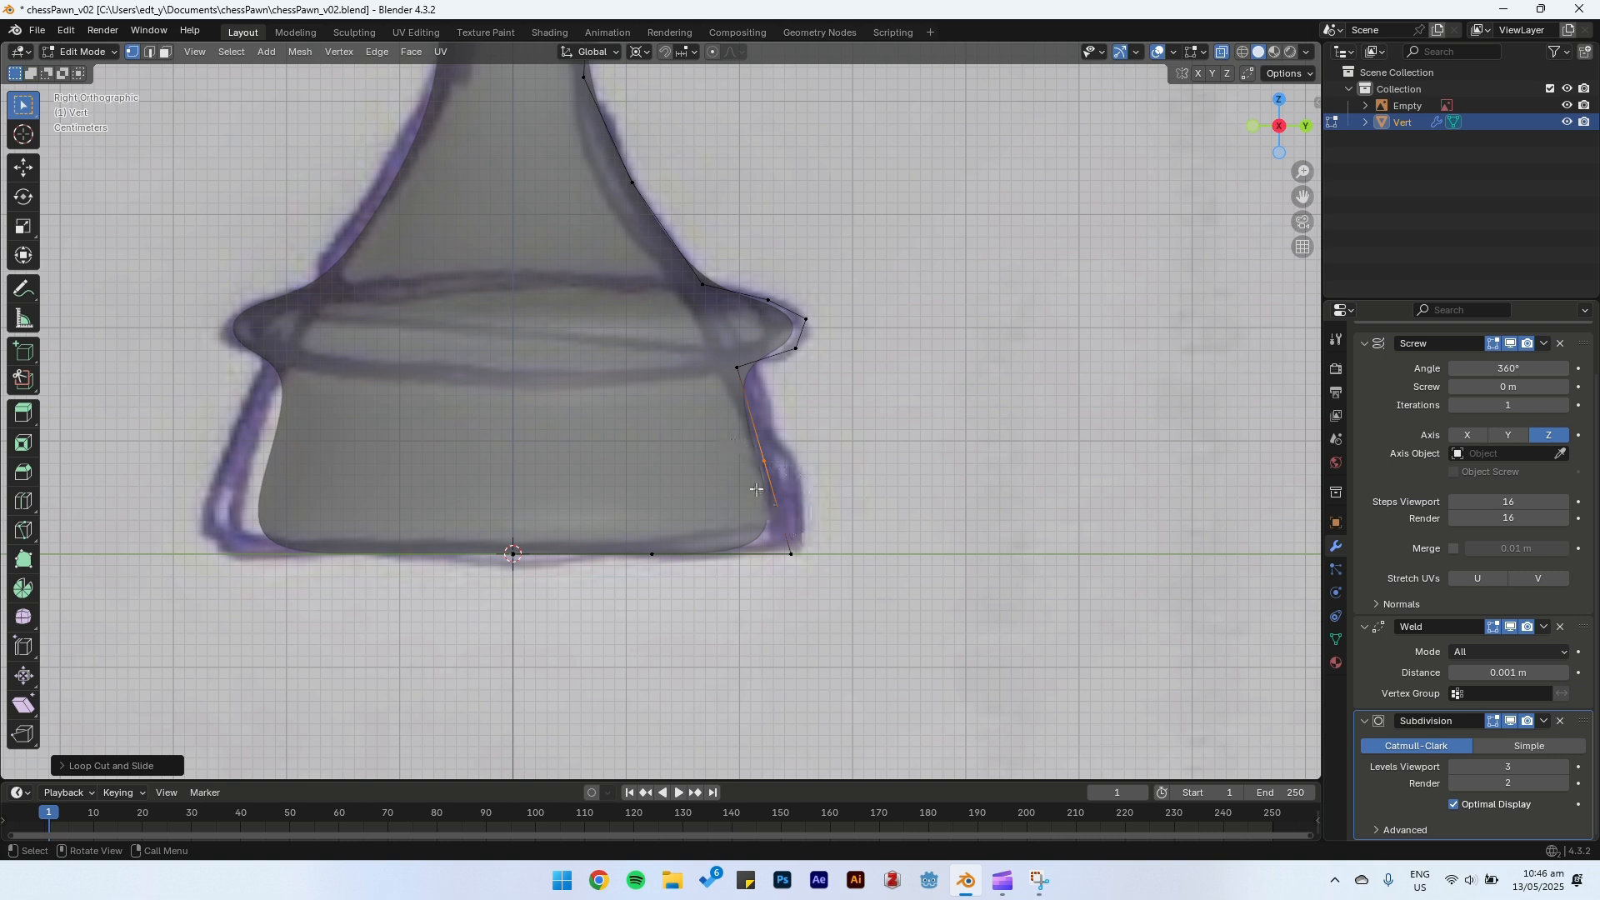
Step: Slide the new side vertex down near the base corner and move the new bottom vertex outward toward the same corner
key(g)
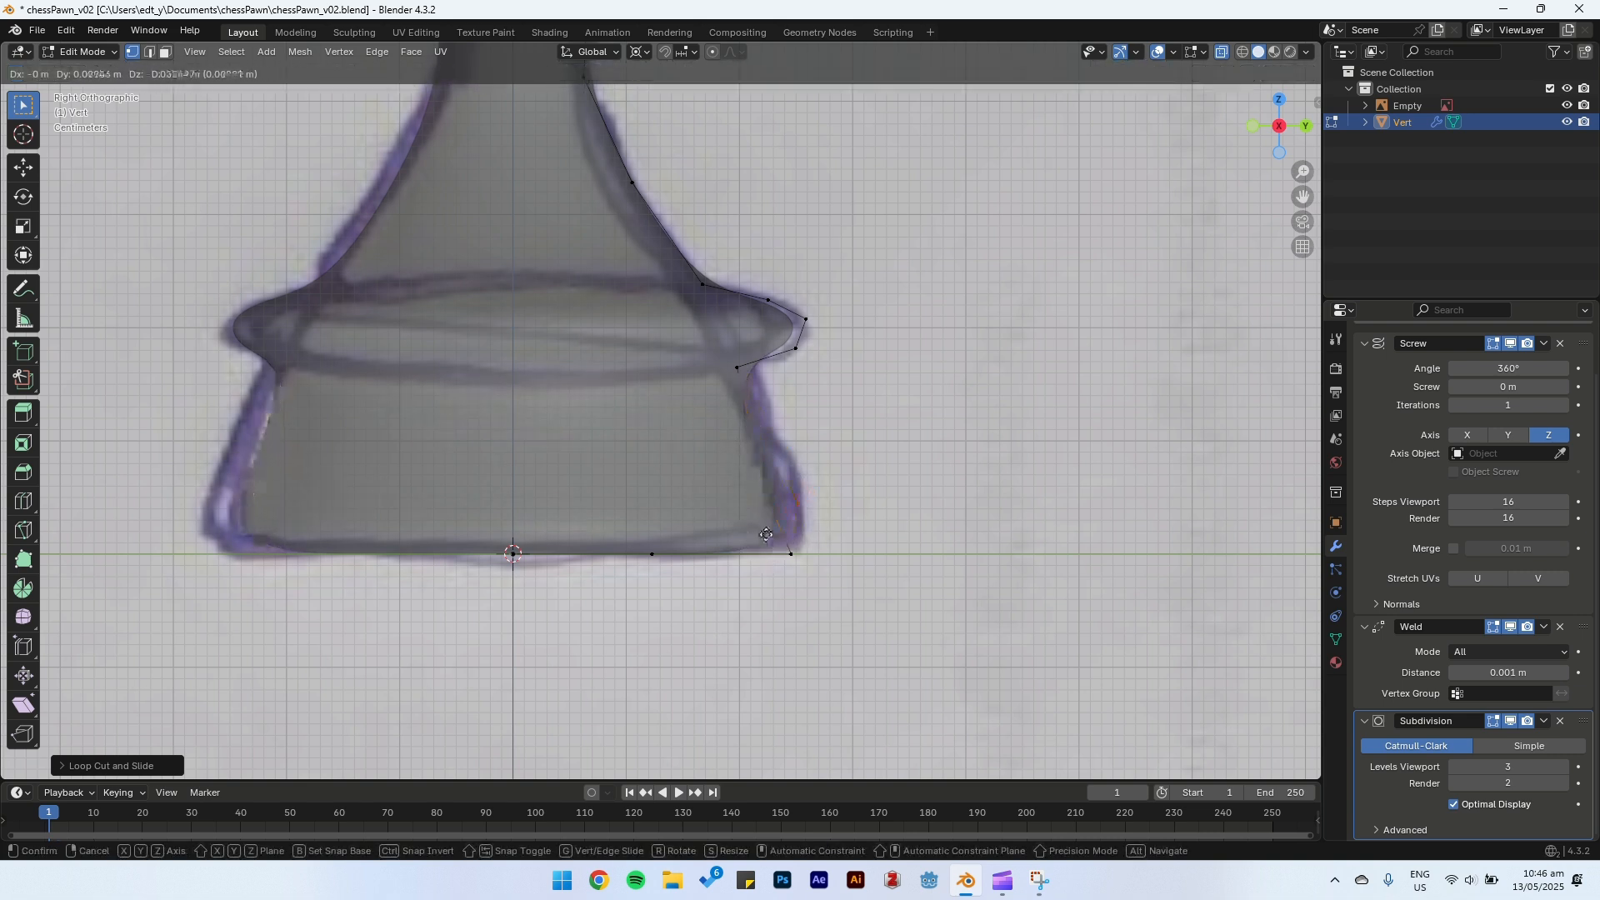
right_click(766, 527)
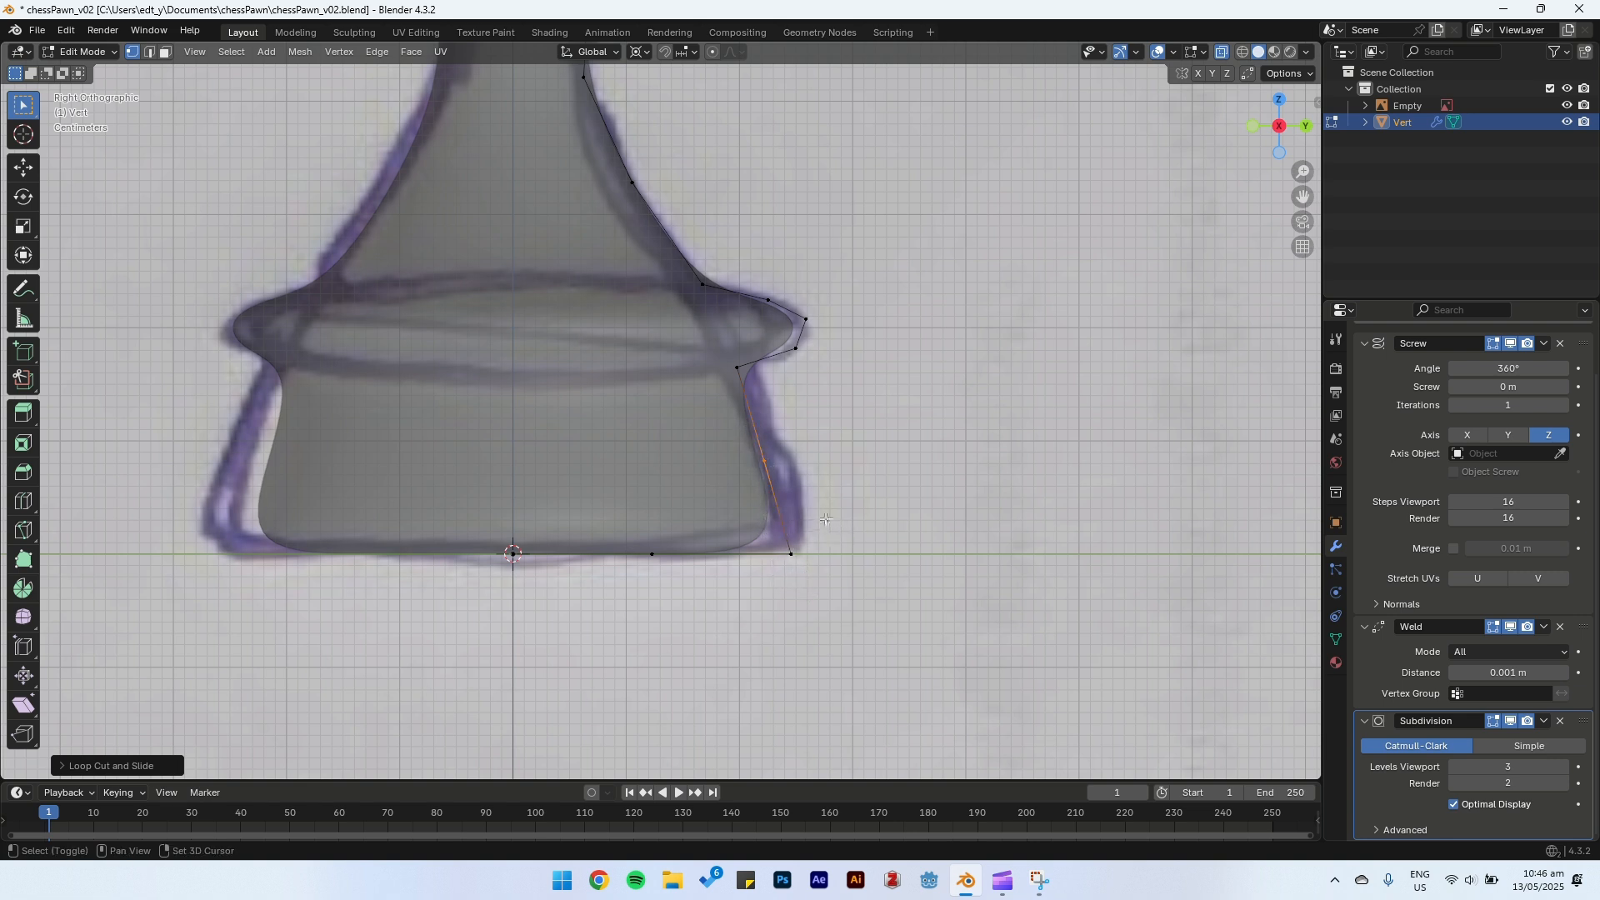
key(shift+v)
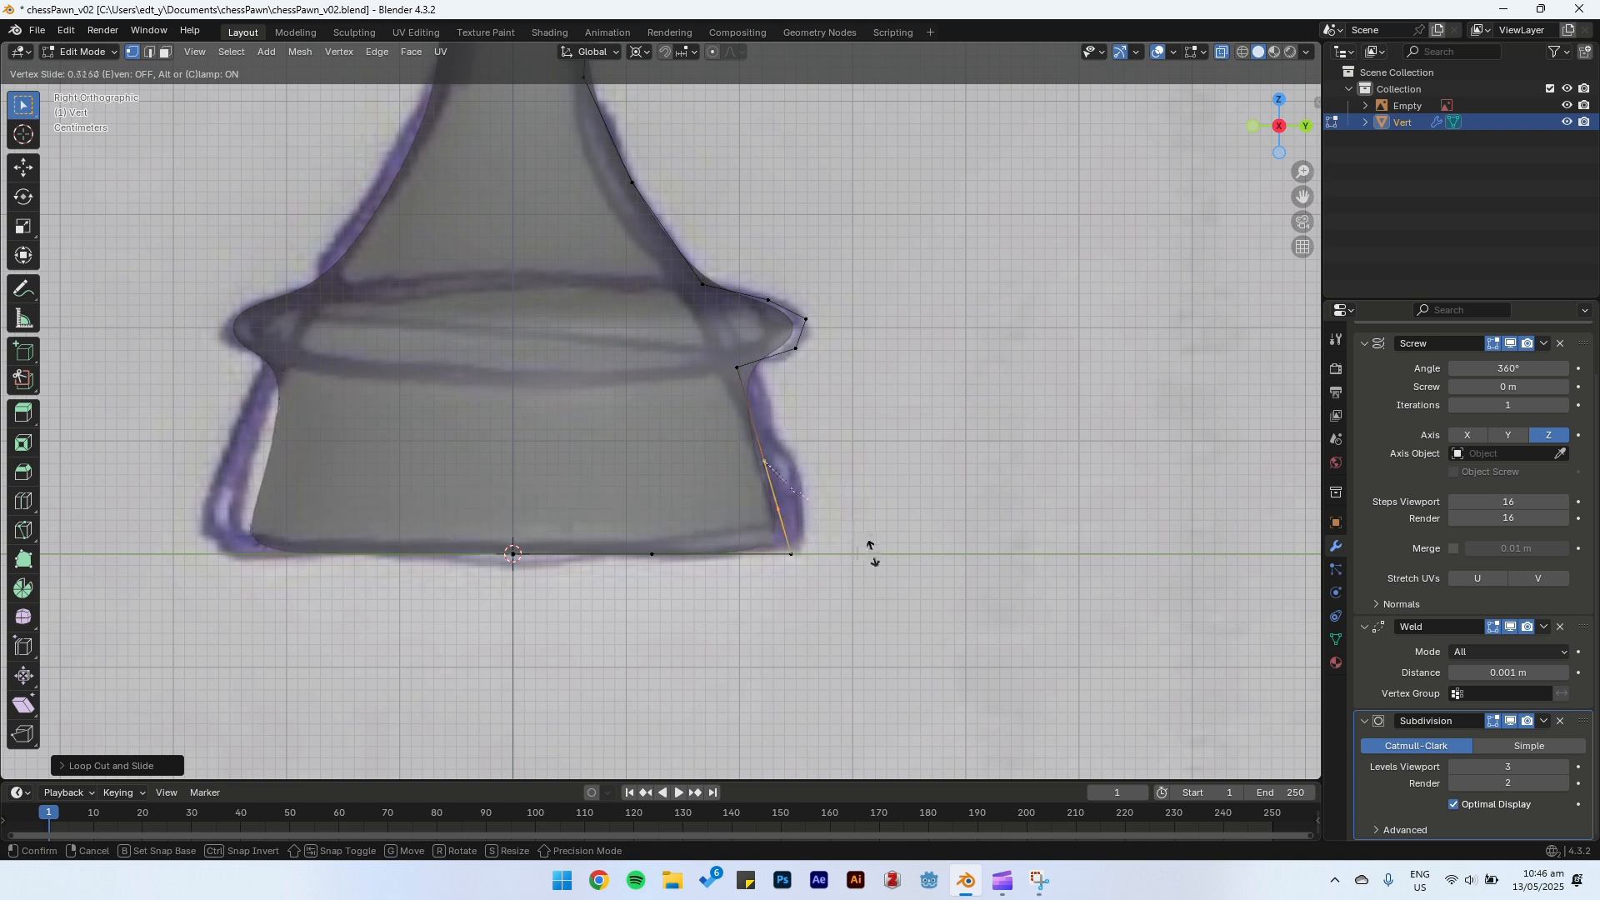
click(869, 566)
click(651, 553)
key(g)
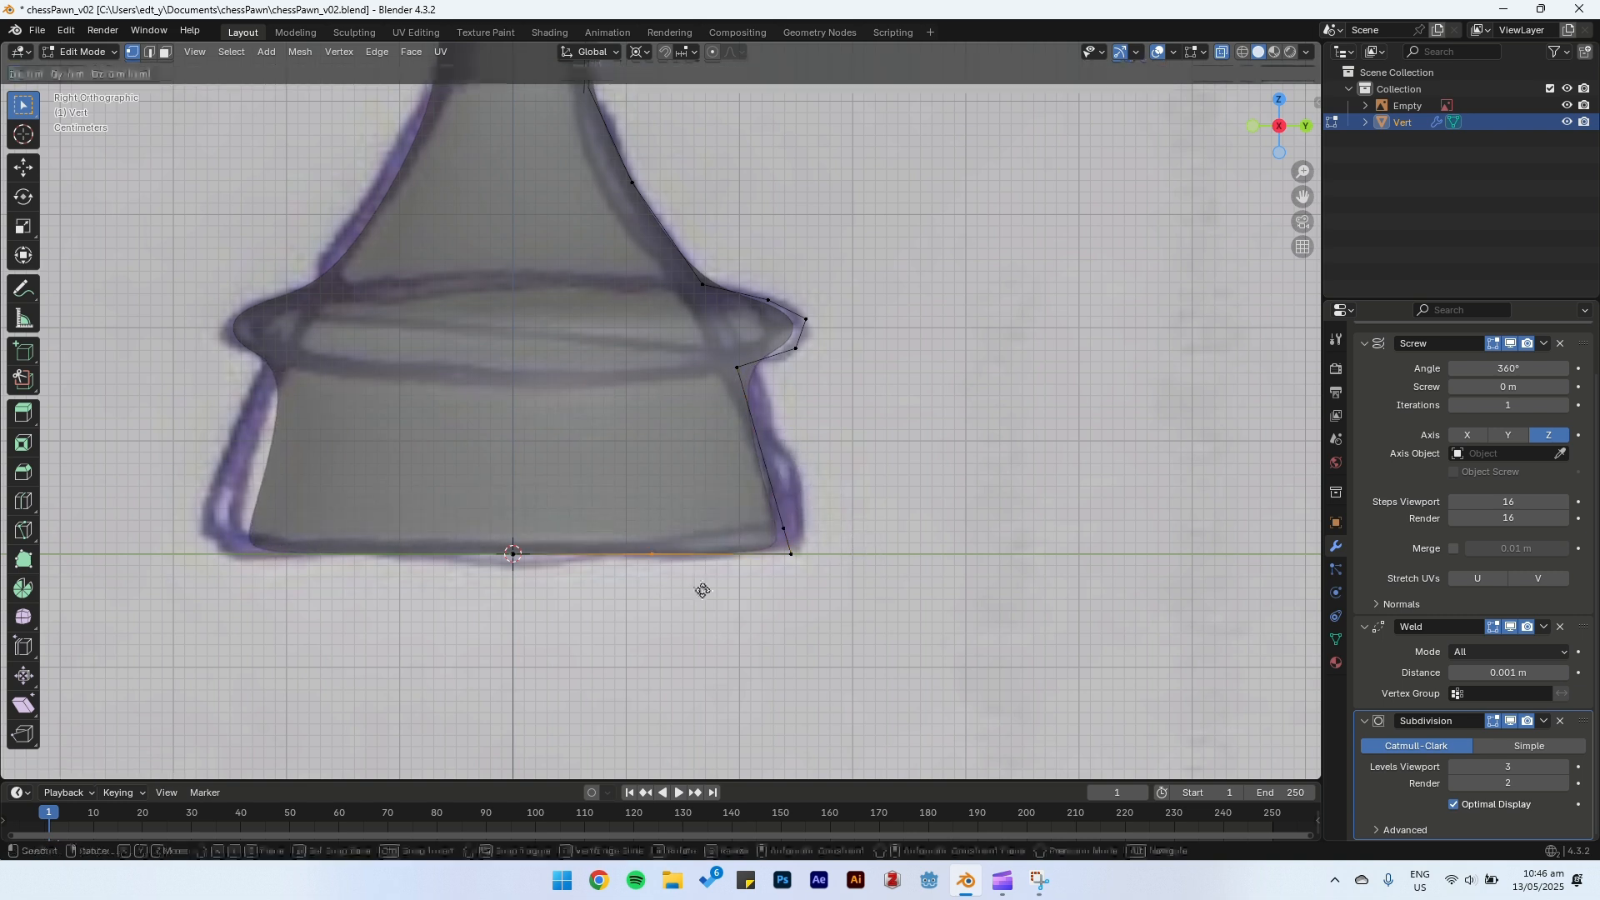
click(779, 558)
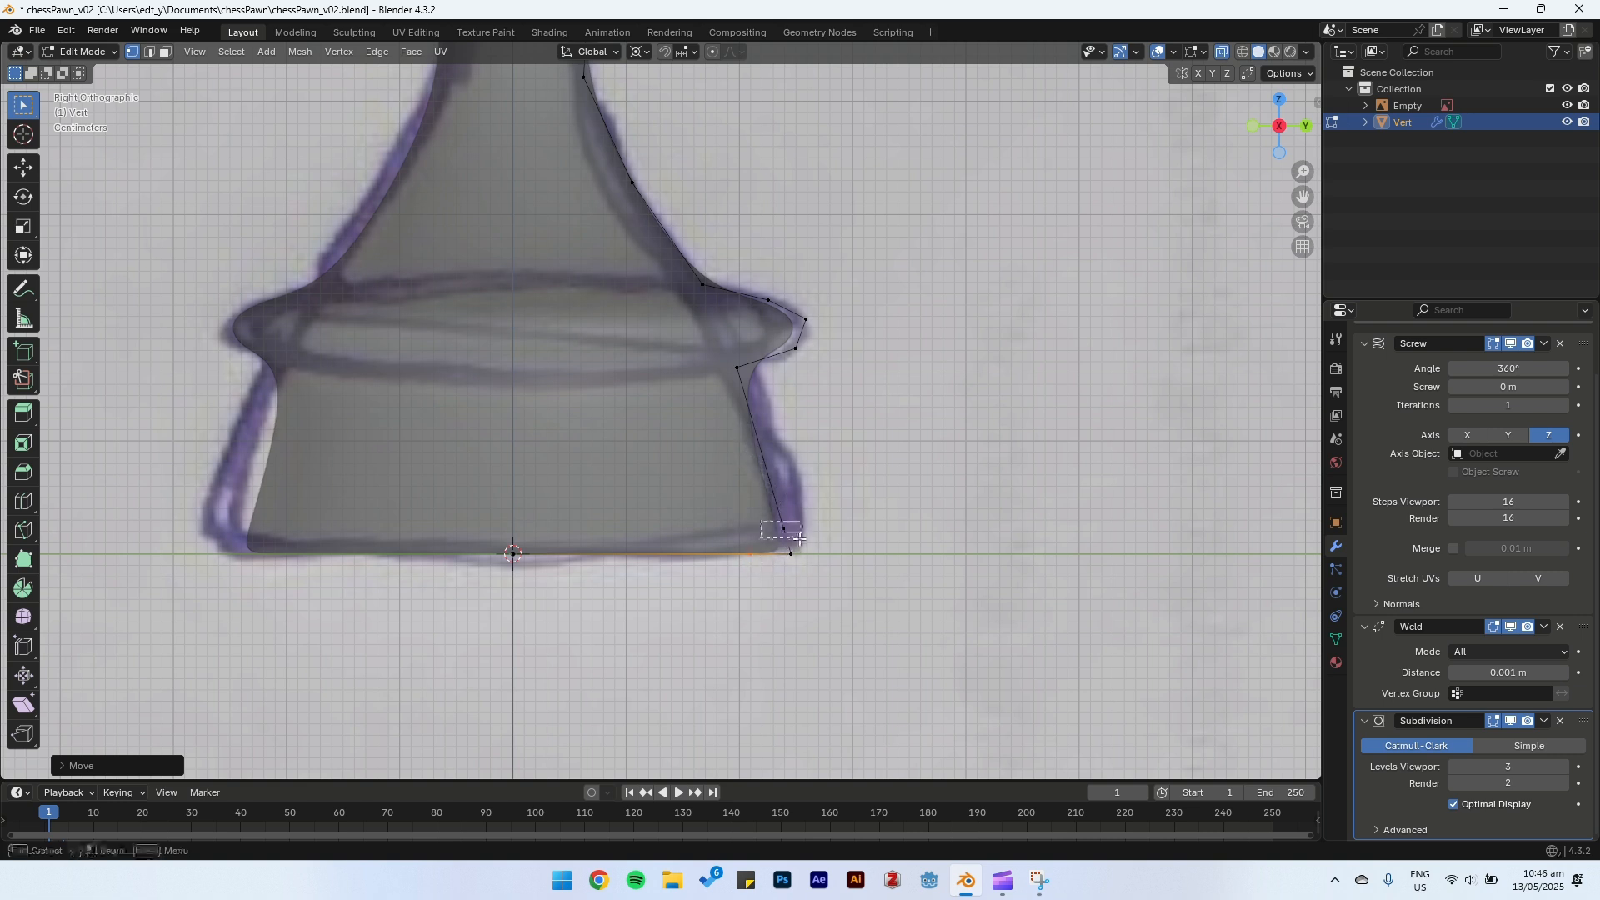
Step: Move the lower side vertex outward onto the sketch, and add a second vertex midway up the base side, also moved outward
click(788, 544)
key(g)
click(823, 528)
key(ctrl+r)
click(757, 440)
right_click(753, 438)
key(g)
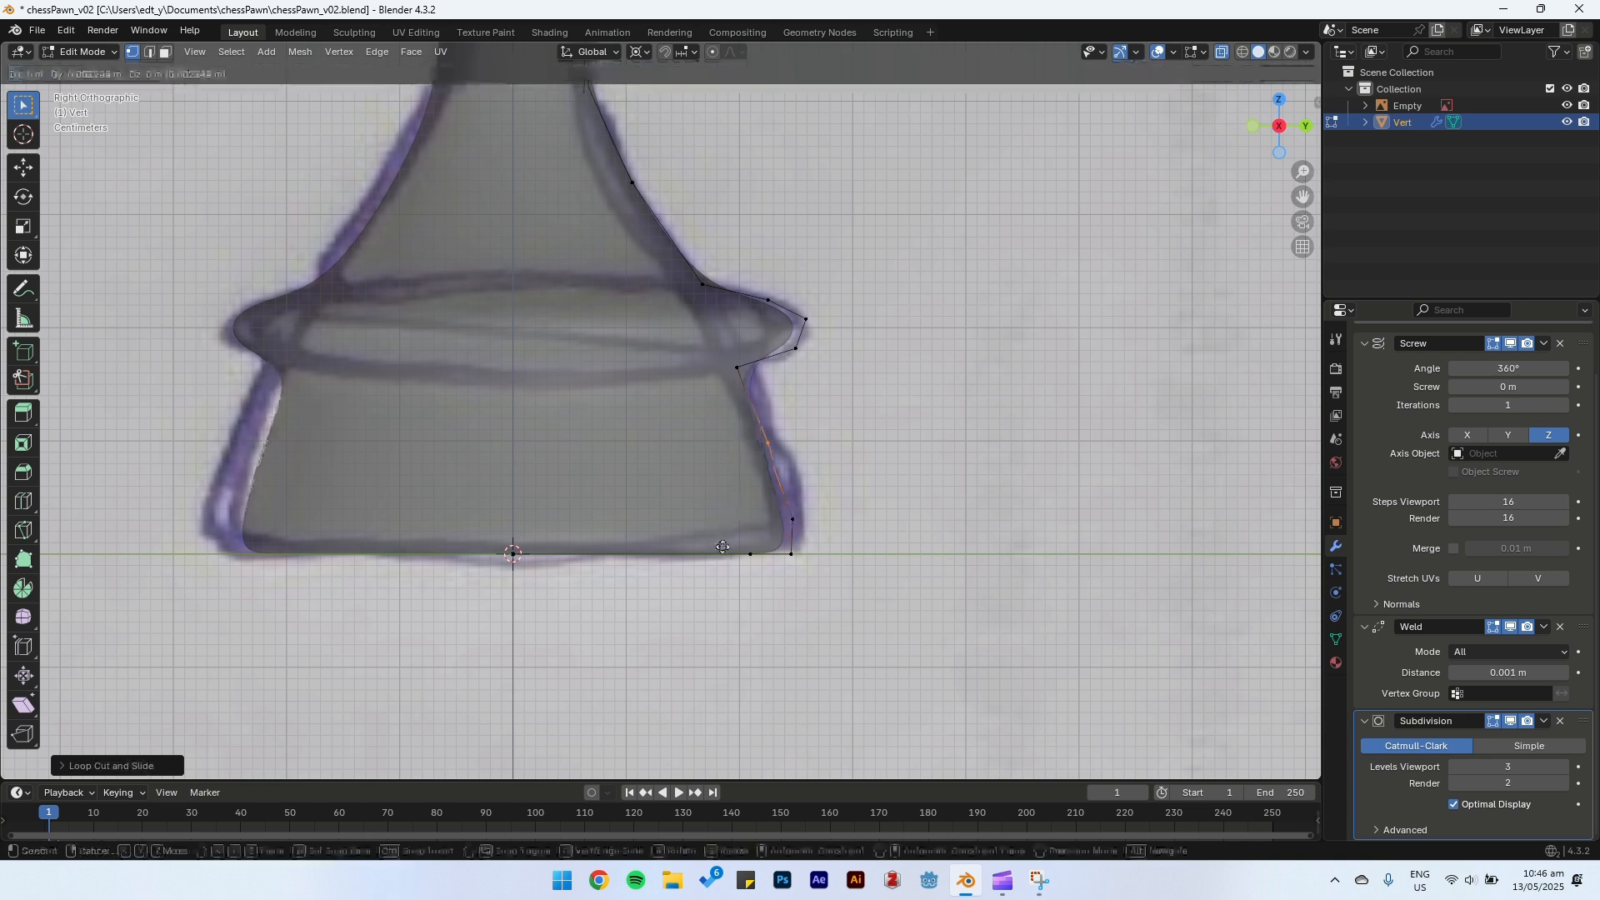
click(736, 536)
click(790, 521)
key(g)
click(817, 536)
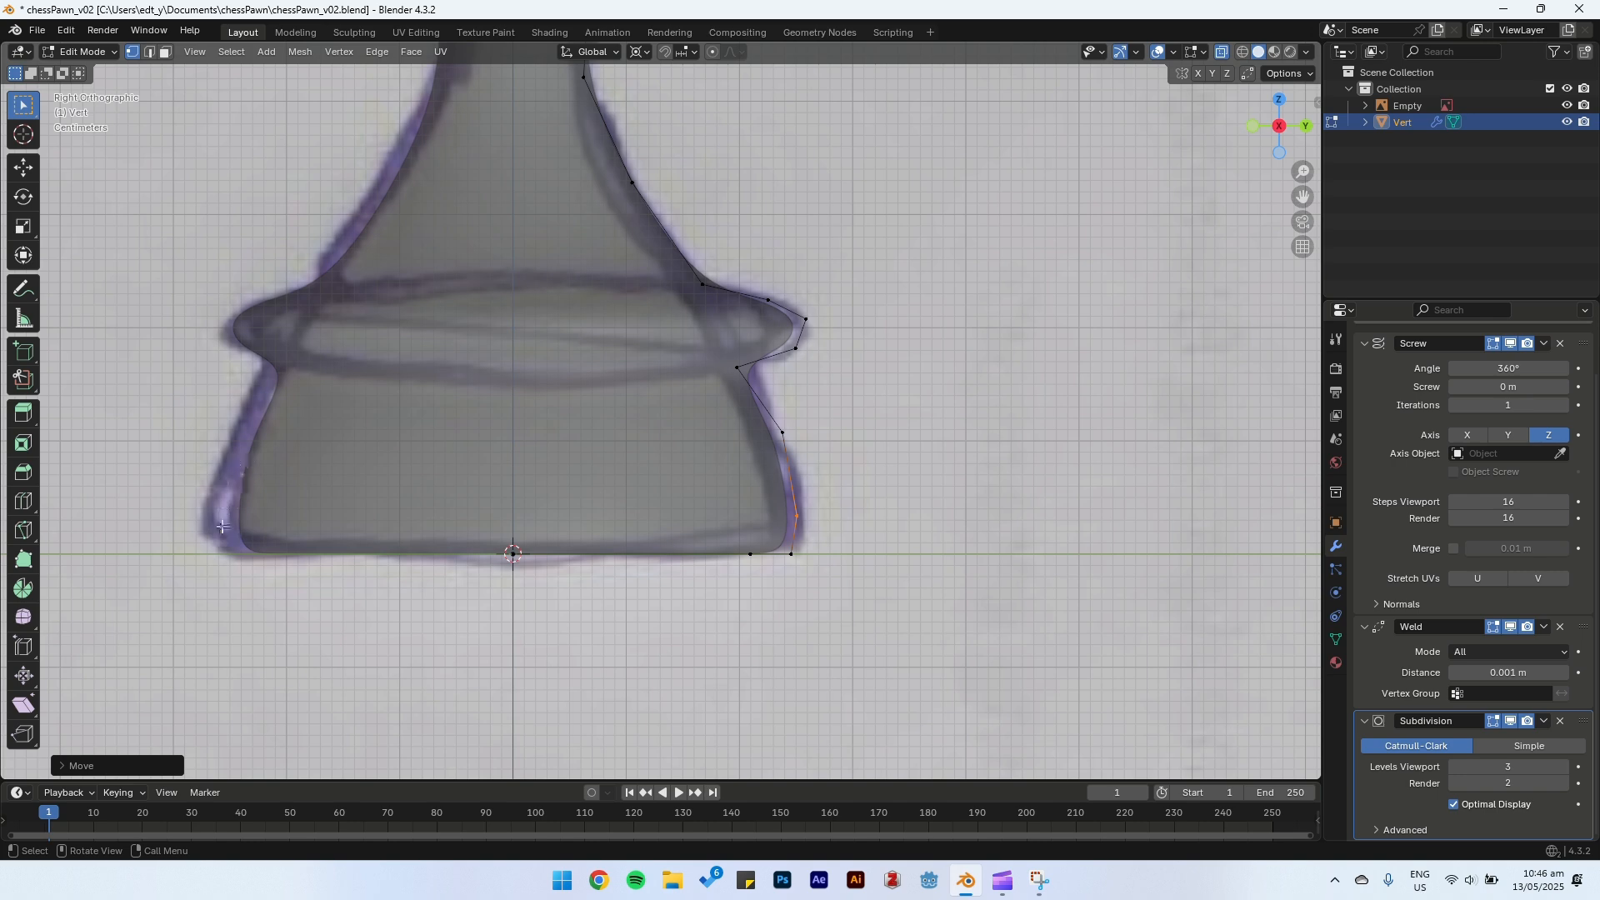
Step: Cut the edge just below the notch under the lower collar and slide the new vertex up close to the notch
click(730, 361)
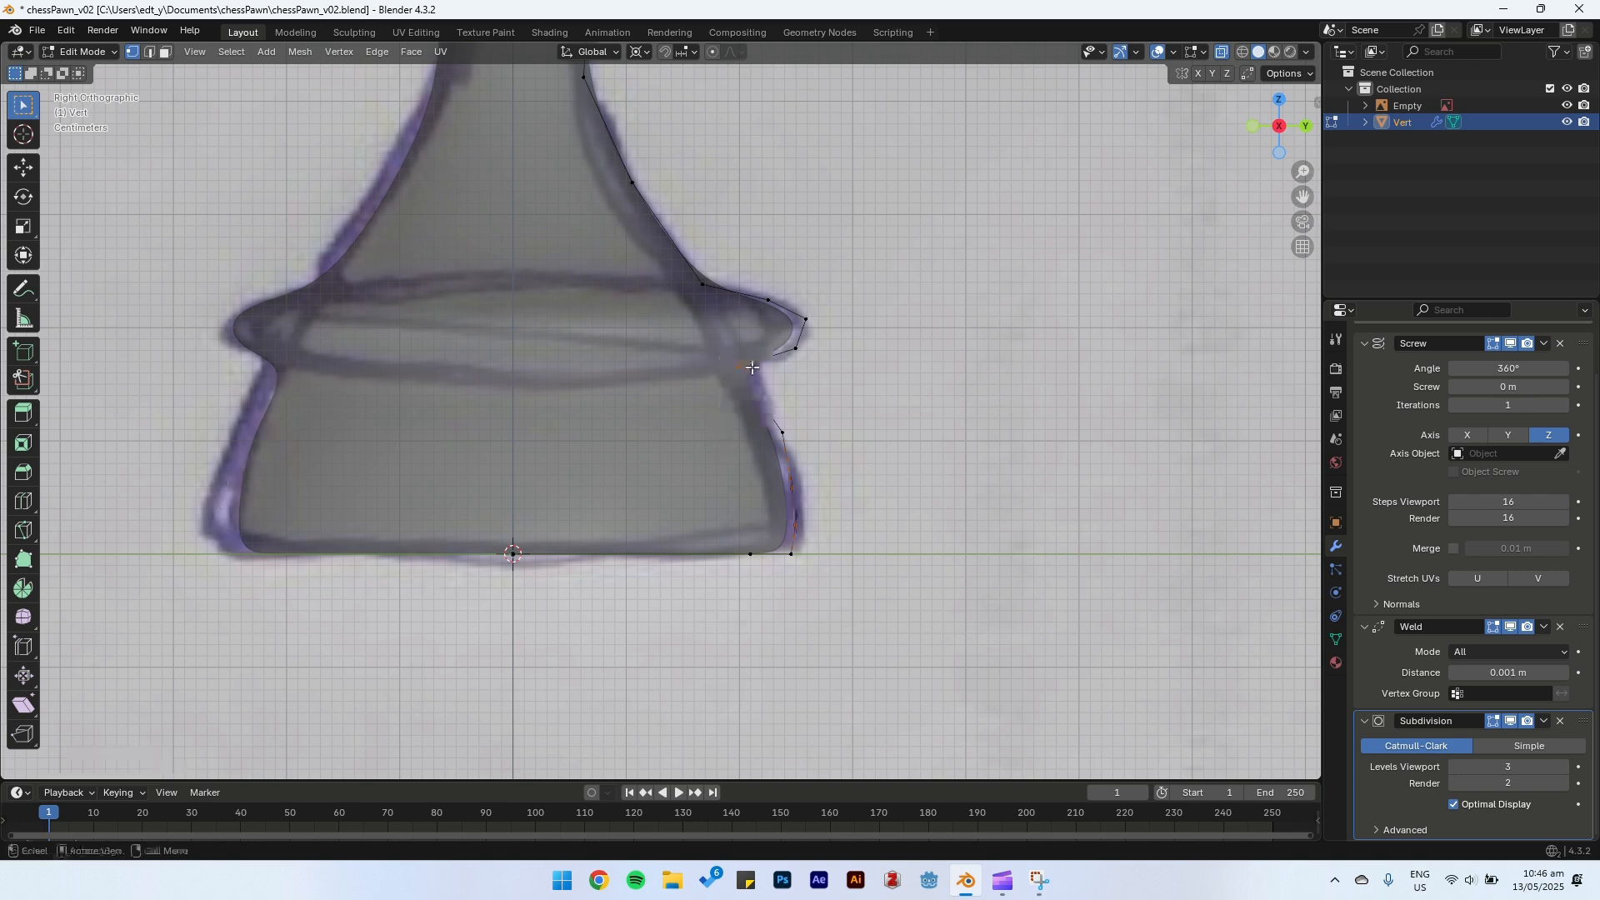
scroll(784, 416, up, 2)
shift+scroll(794, 422, up, 2)
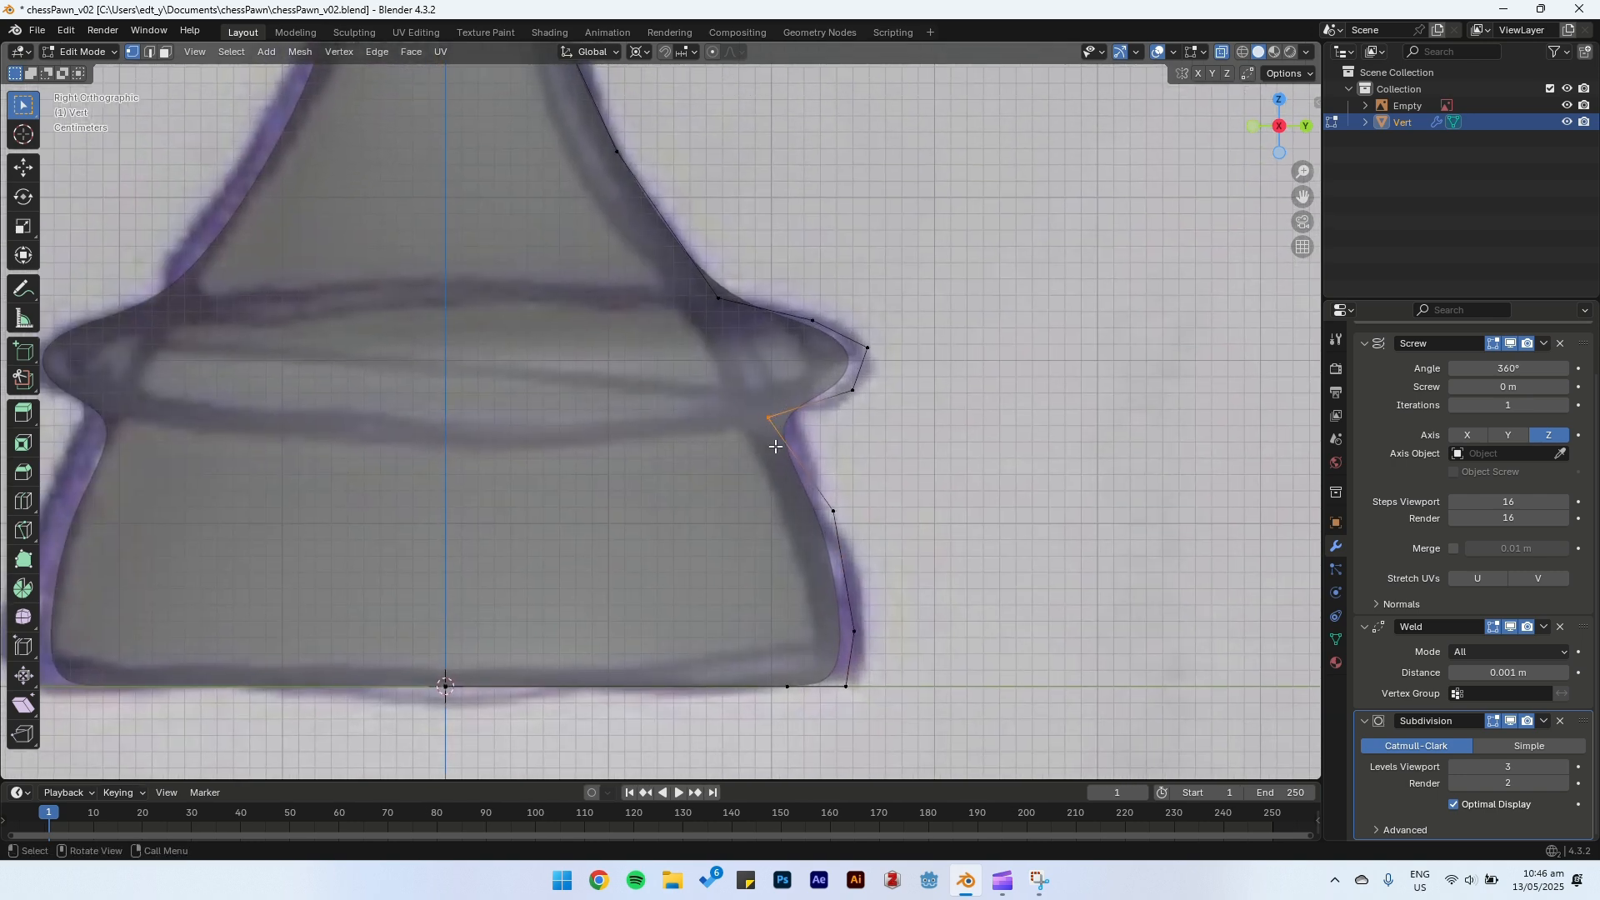
key(ctrl+r)
click(798, 457)
right_click(796, 455)
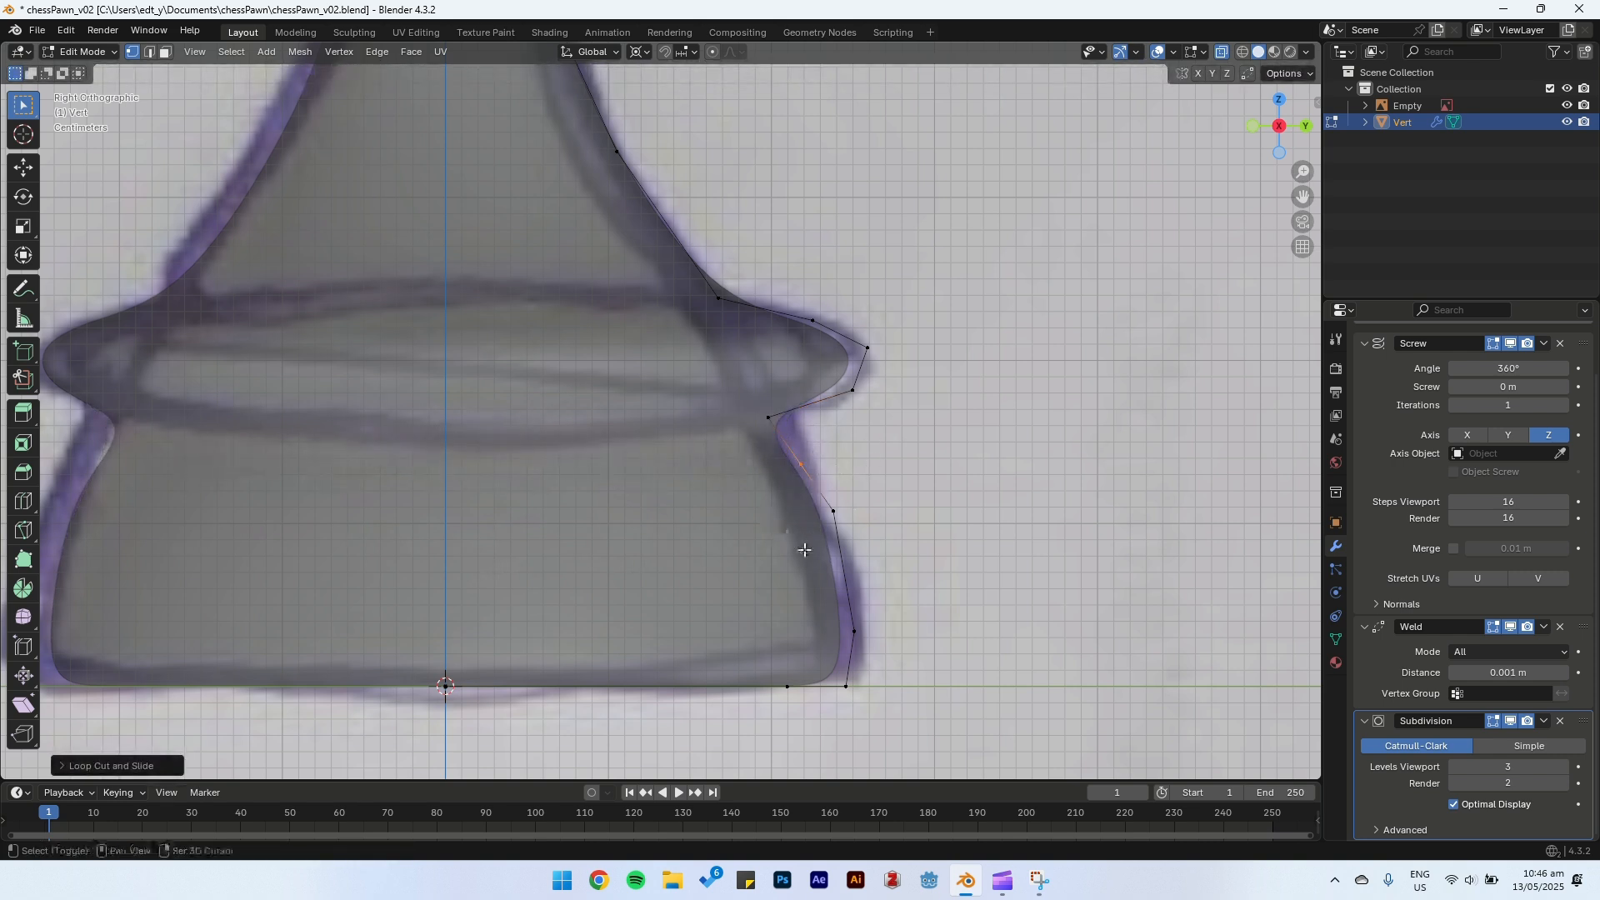
key(shift+v)
click(773, 518)
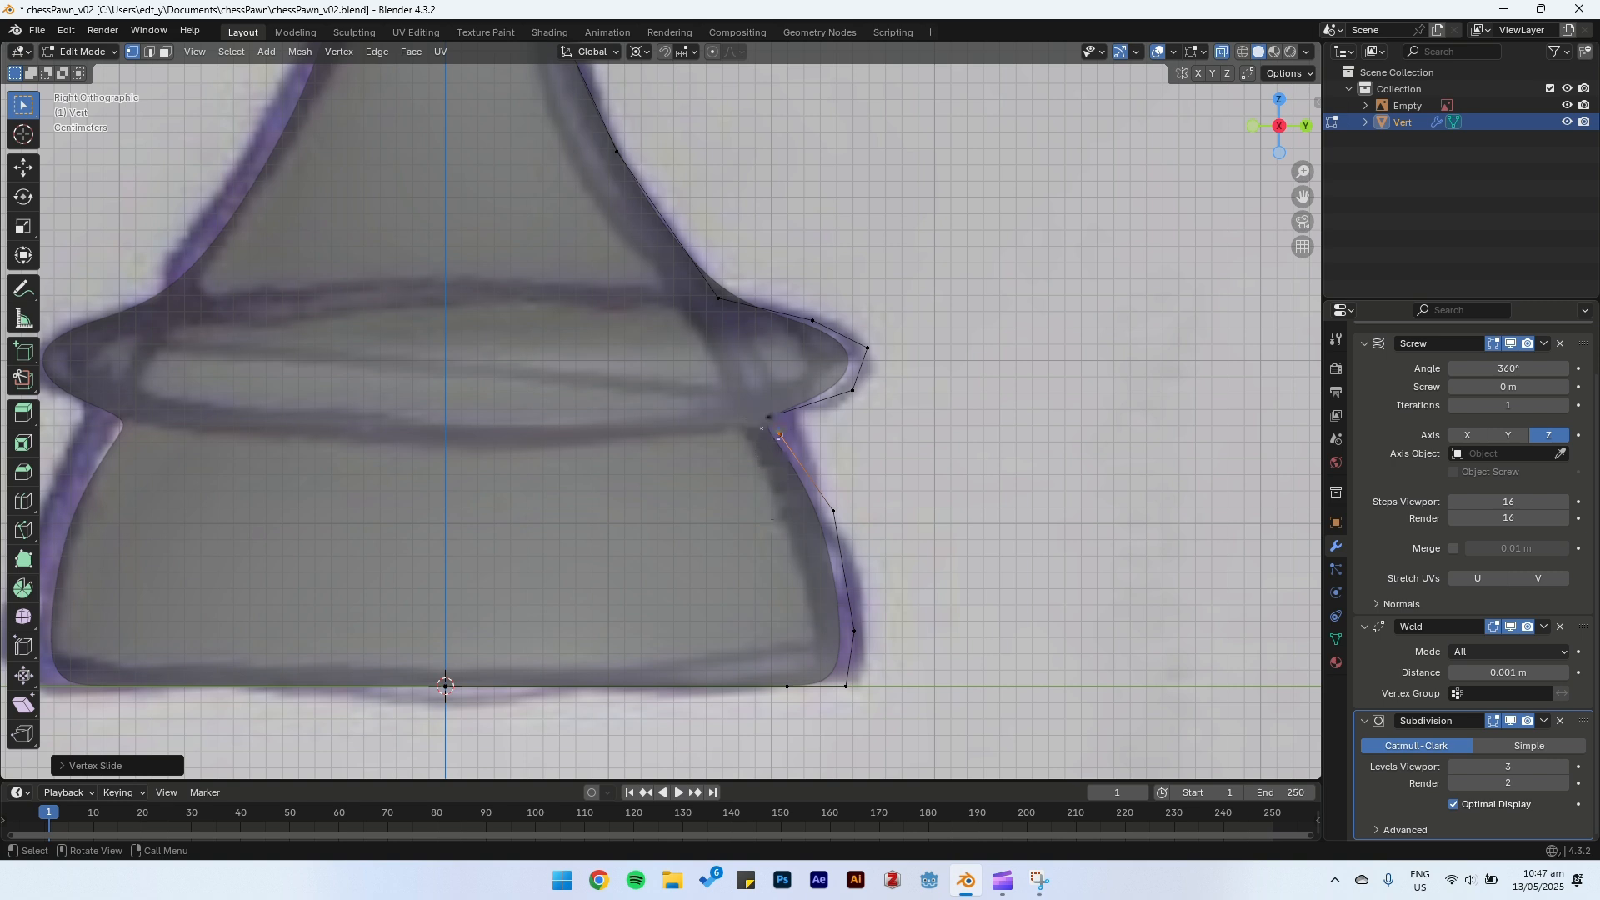
Step: Cut the lower collar's underside edge and slide the new vertex inward close to the notch
key(ctrl+r)
click(821, 405)
right_click(821, 405)
key(shift+v)
click(845, 390)
Step: Move the lower collar's rim vertices slightly outward to follow the sketched outline
shift+middle_drag(798, 277, 823, 340)
drag(944, 476, 945, 476)
key(g)
click(927, 465)
drag(847, 430, 908, 472)
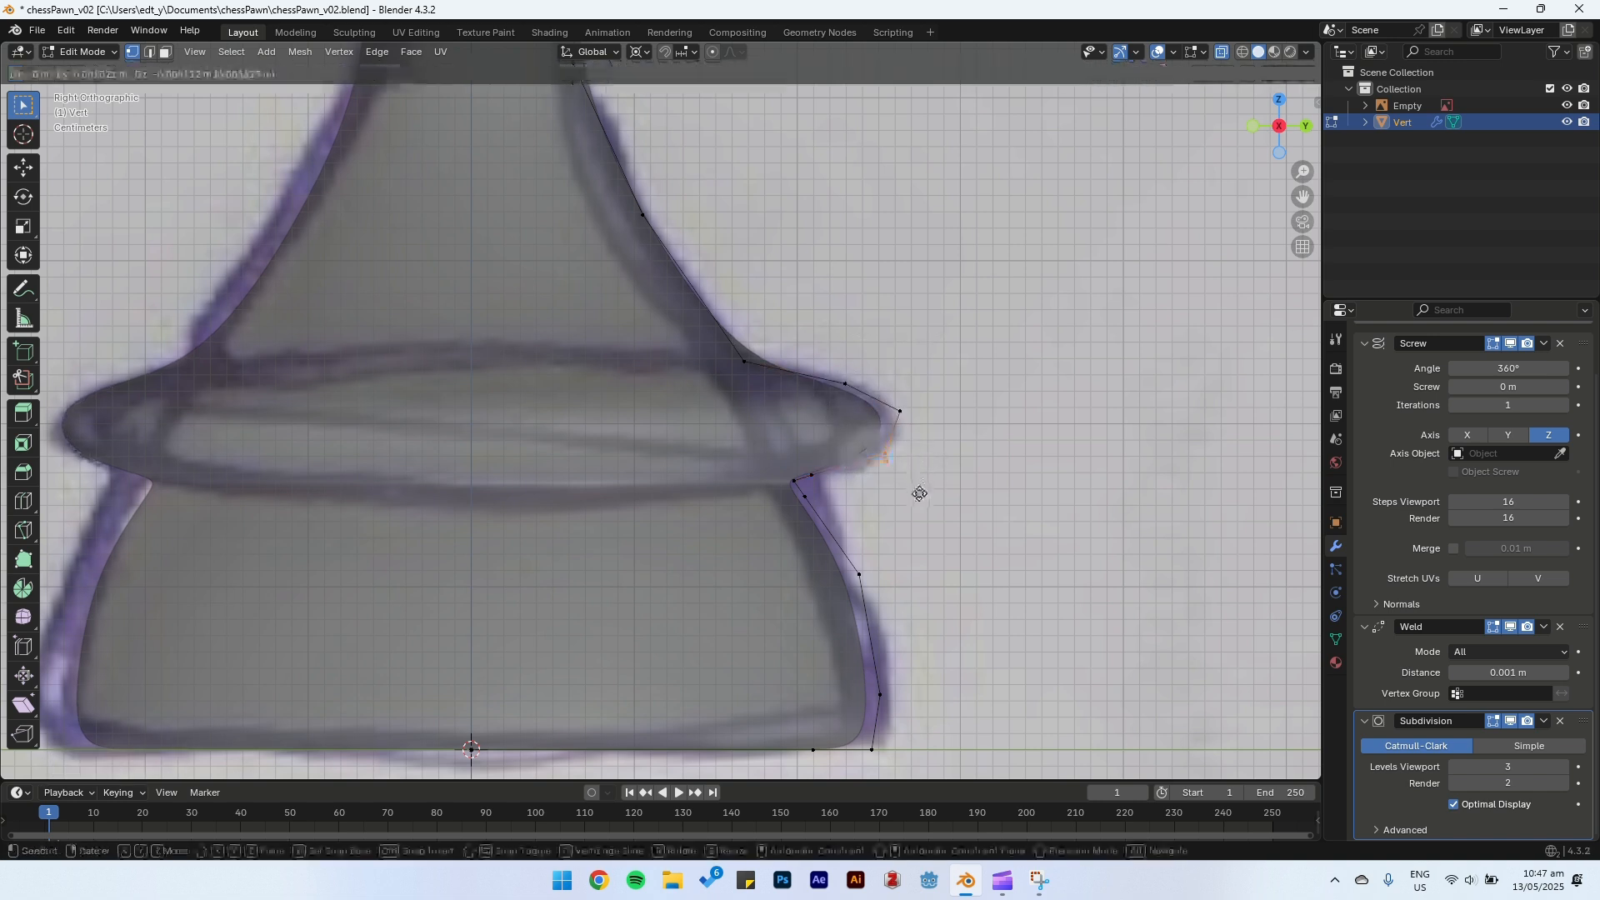
shift+click(848, 383)
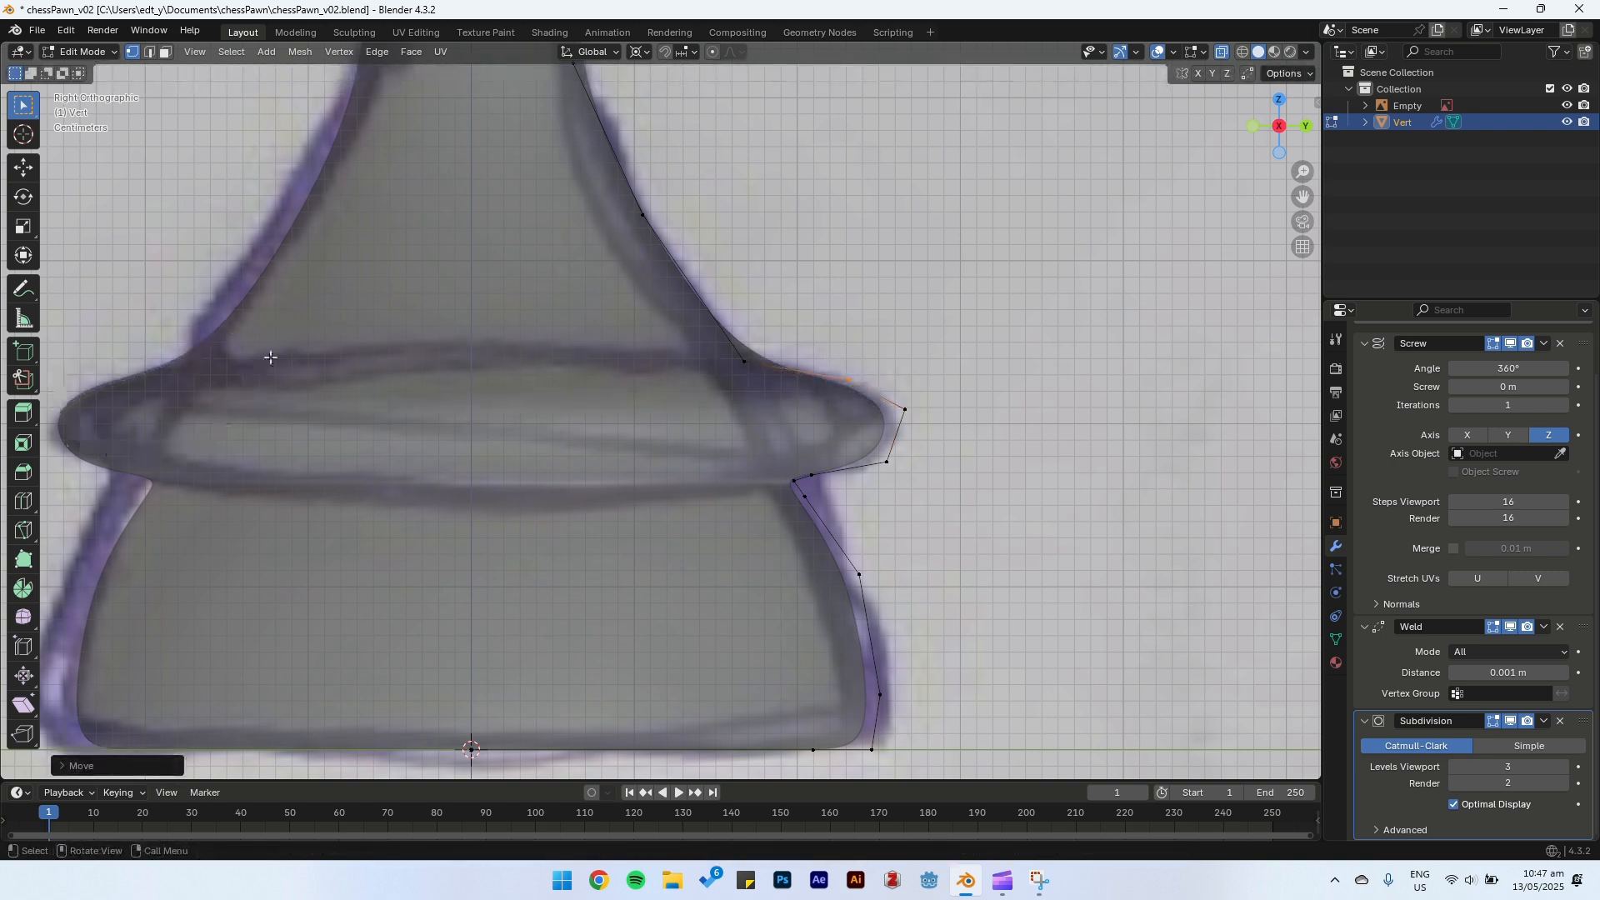
Step: Cut the lower collar's upper edge and slide the new vertex inward close to the junction with the body
key(ctrl+r)
click(783, 377)
right_click(783, 378)
key(g)
key(g)
click(919, 476)
Step: Cut the body edge just above the lower collar and slide the new vertex down toward the junction
key(ctrl+r)
click(715, 325)
right_click(723, 333)
key(g)
key(g)
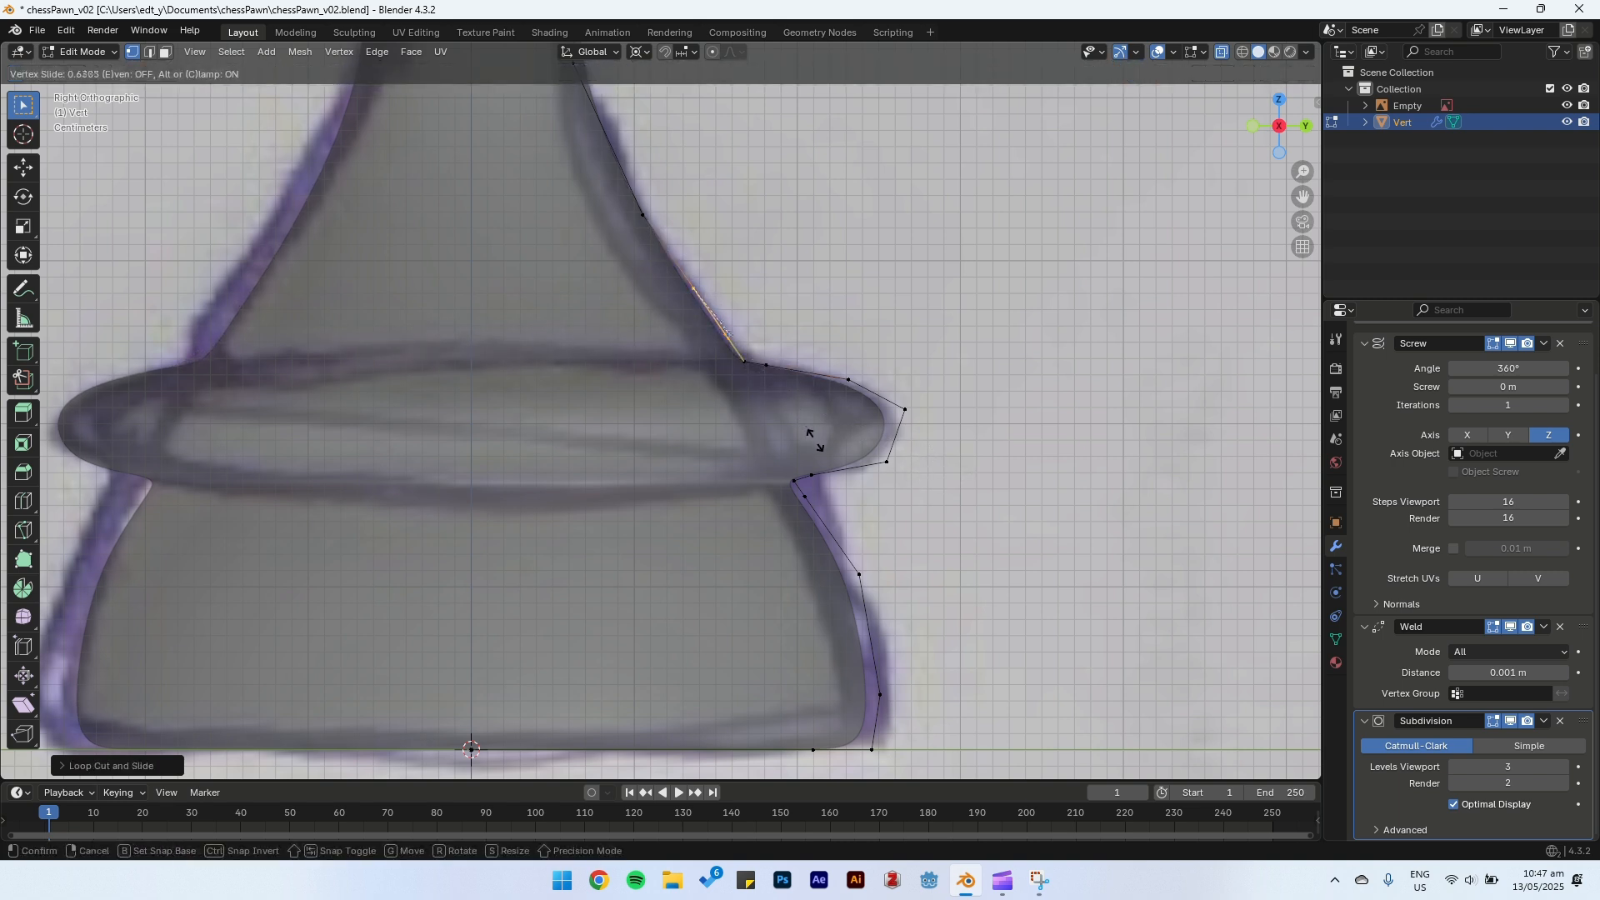
click(813, 438)
Step: Select the three vertices around the body and lower collar junction and move them slightly inward
drag(693, 305, 790, 382)
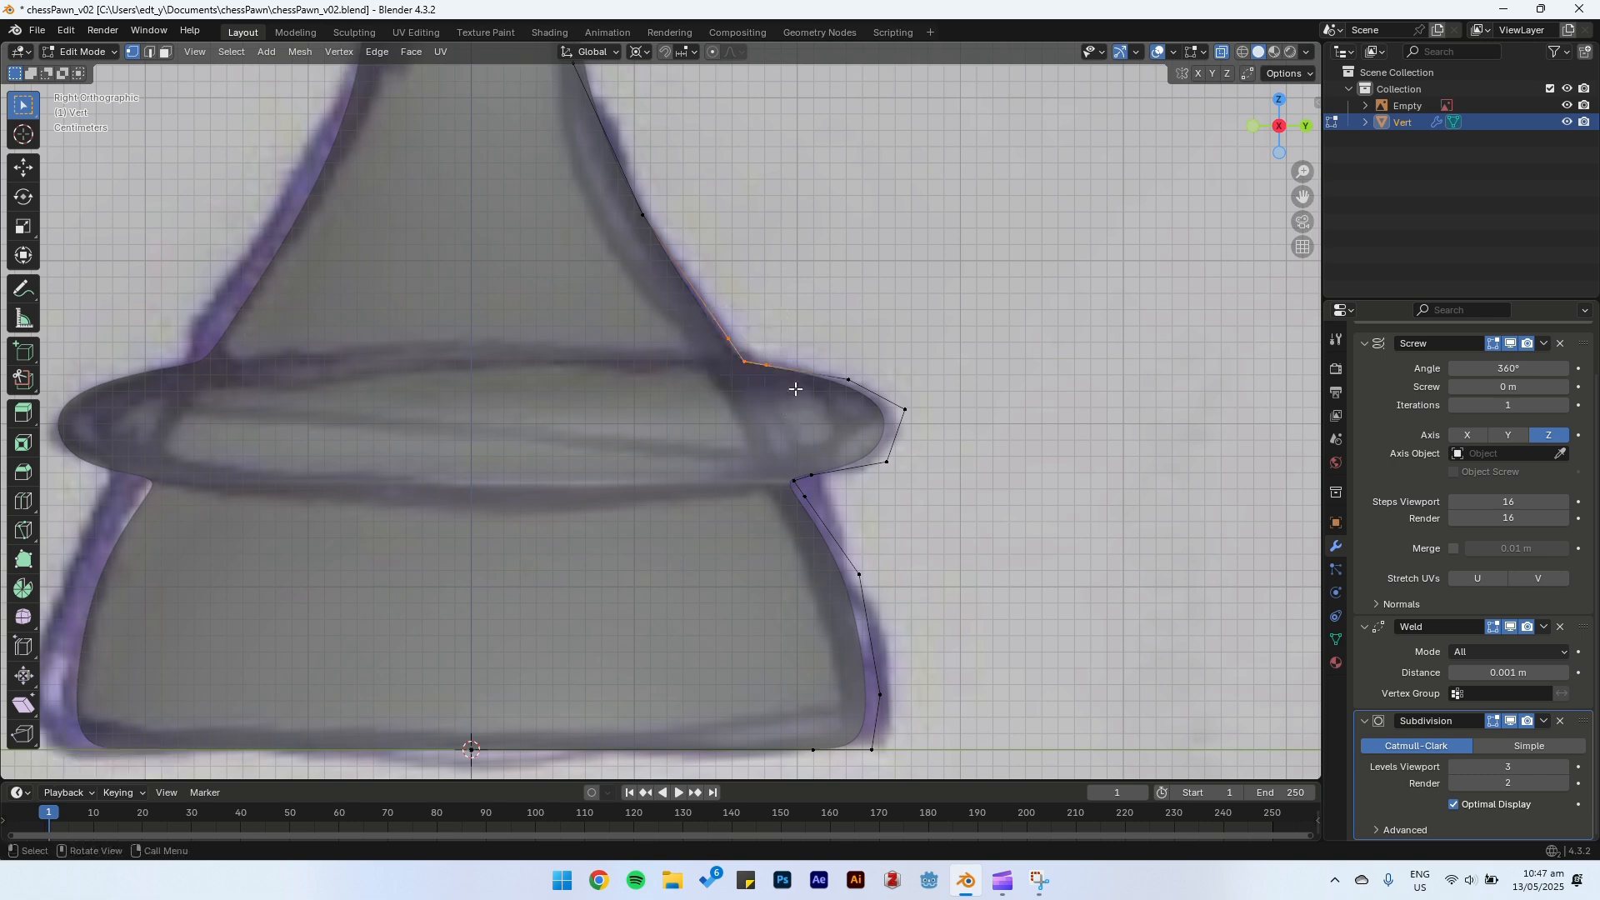
key(g)
click(788, 388)
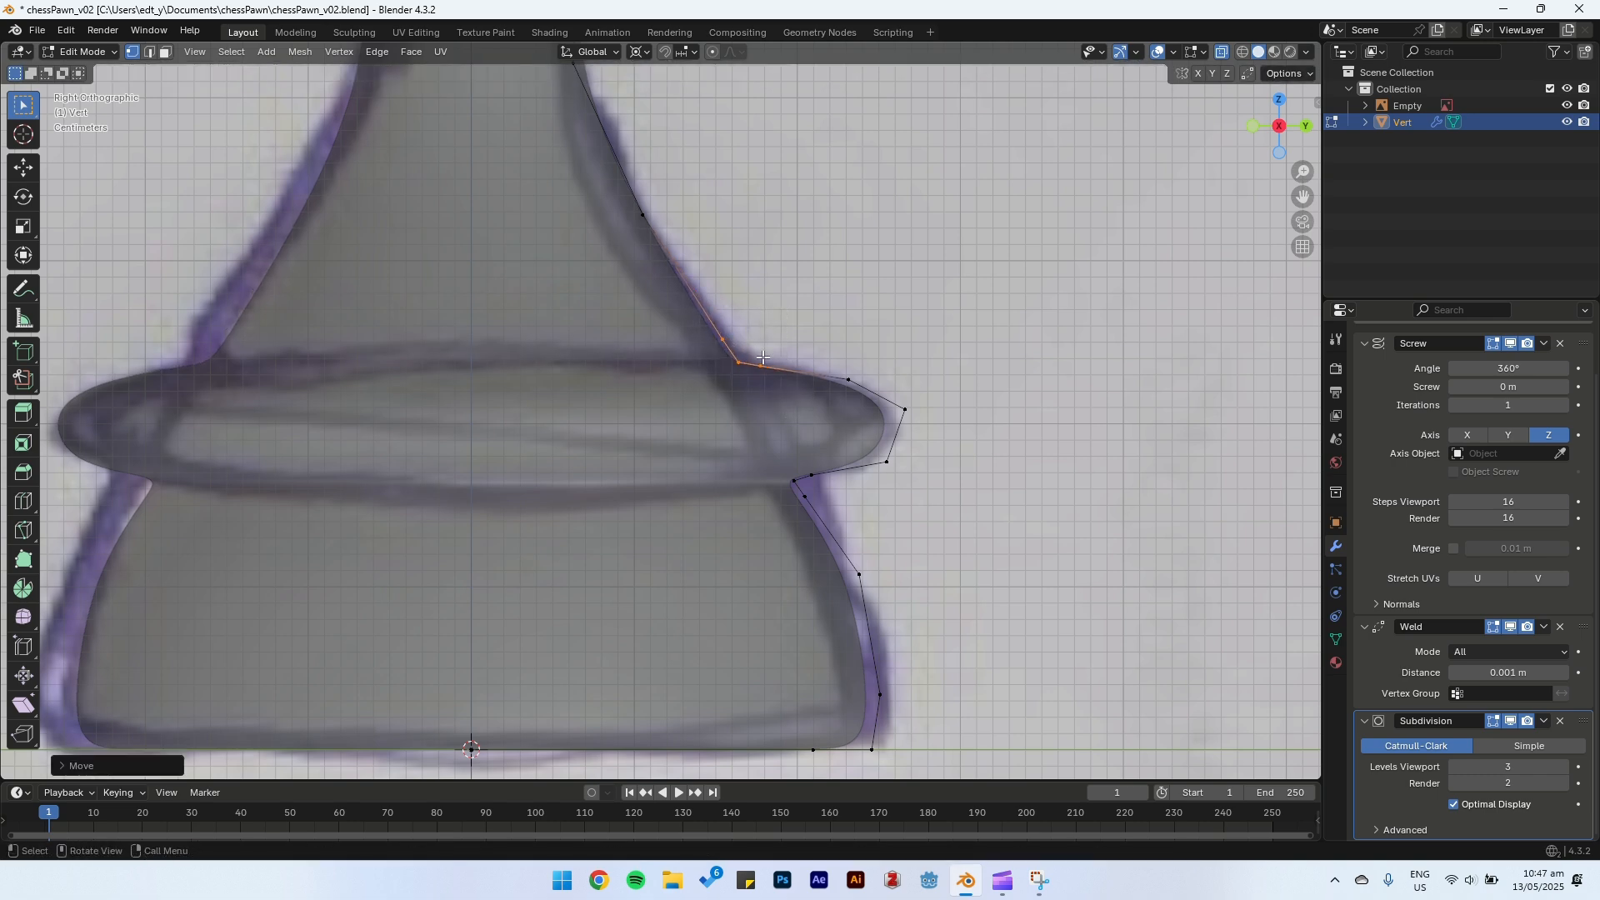
Step: Cut the body edge just below the upper collar and slide the new vertex up toward the collar junction
scroll(648, 170, down, 2)
scroll(648, 170, down, 3)
scroll(817, 217, up, 7)
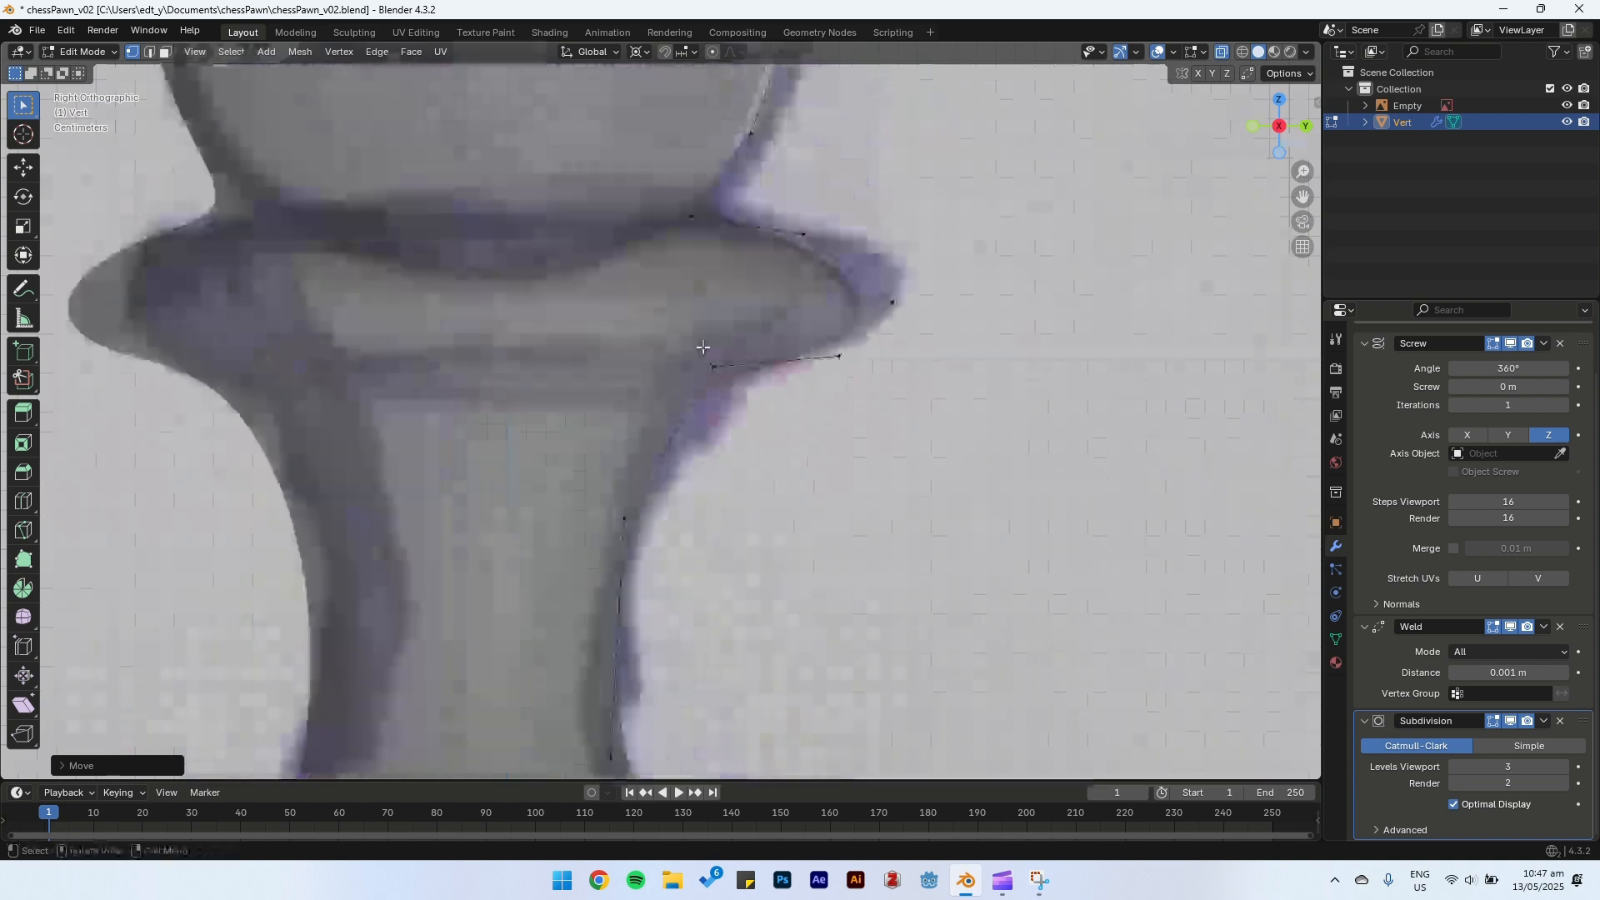
shift+middle_drag(825, 321, 767, 367)
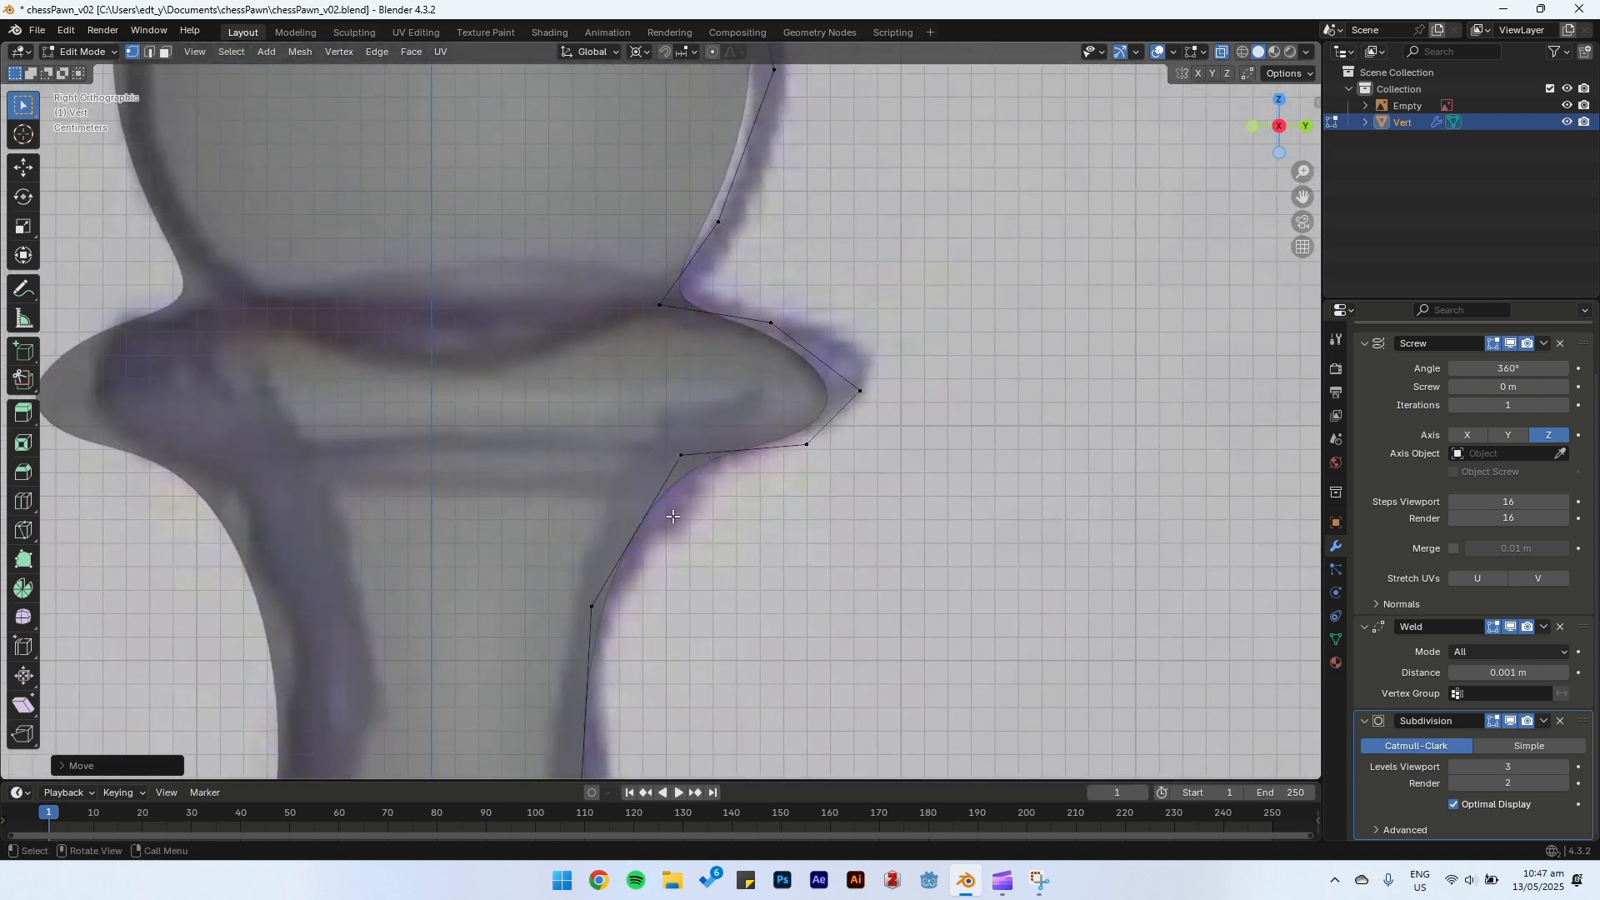
key(ctrl+r)
click(654, 495)
right_click(654, 495)
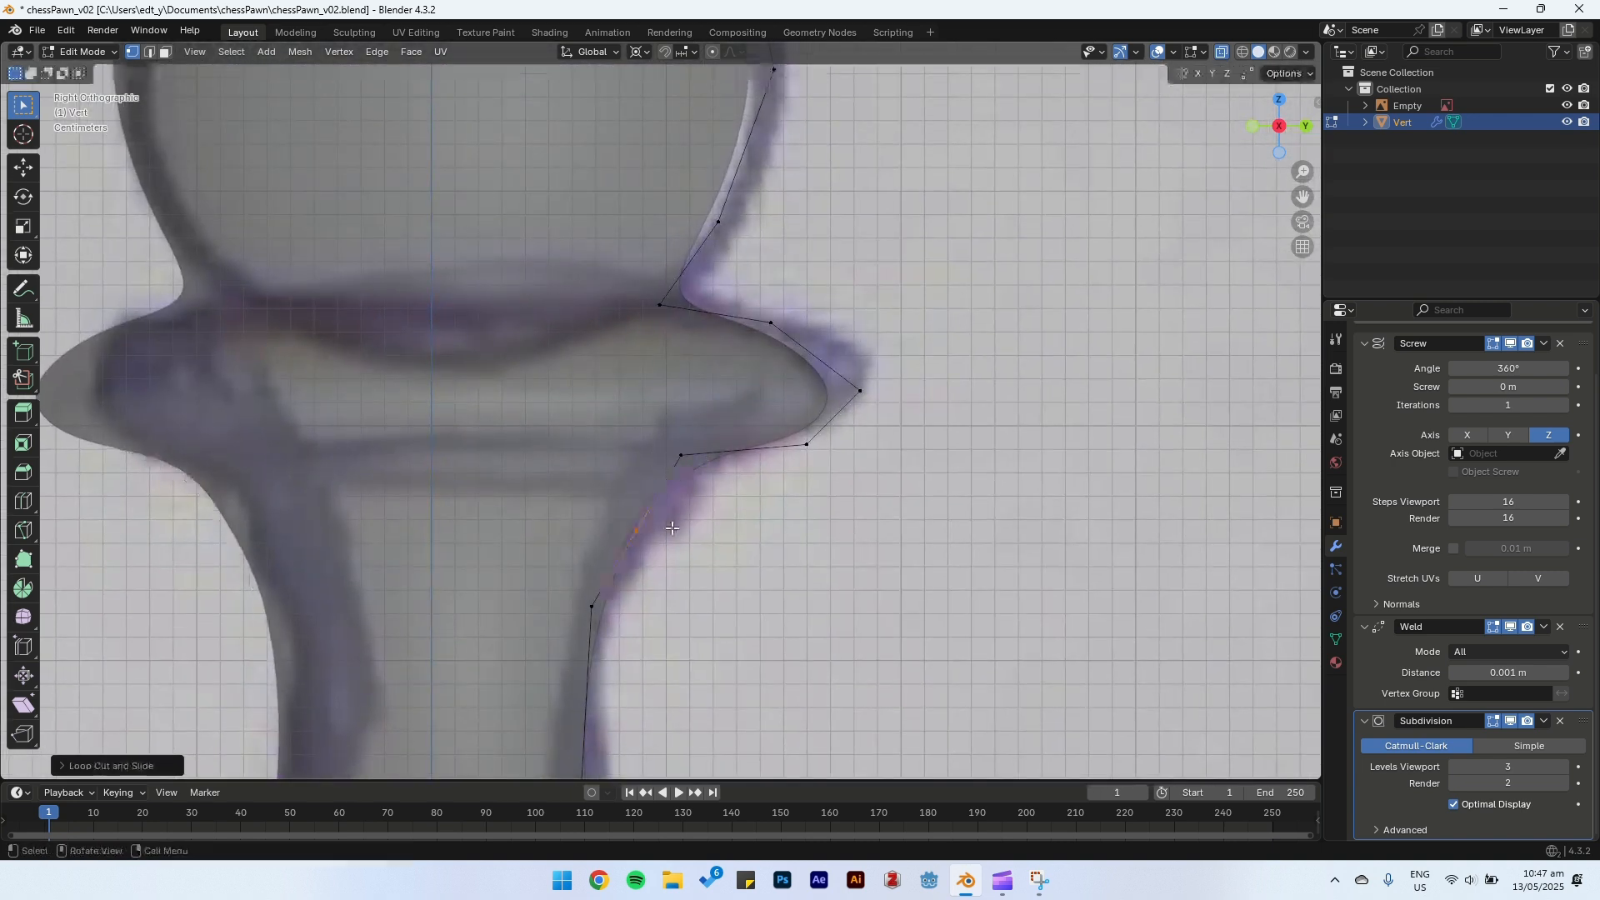
key(g)
key(g)
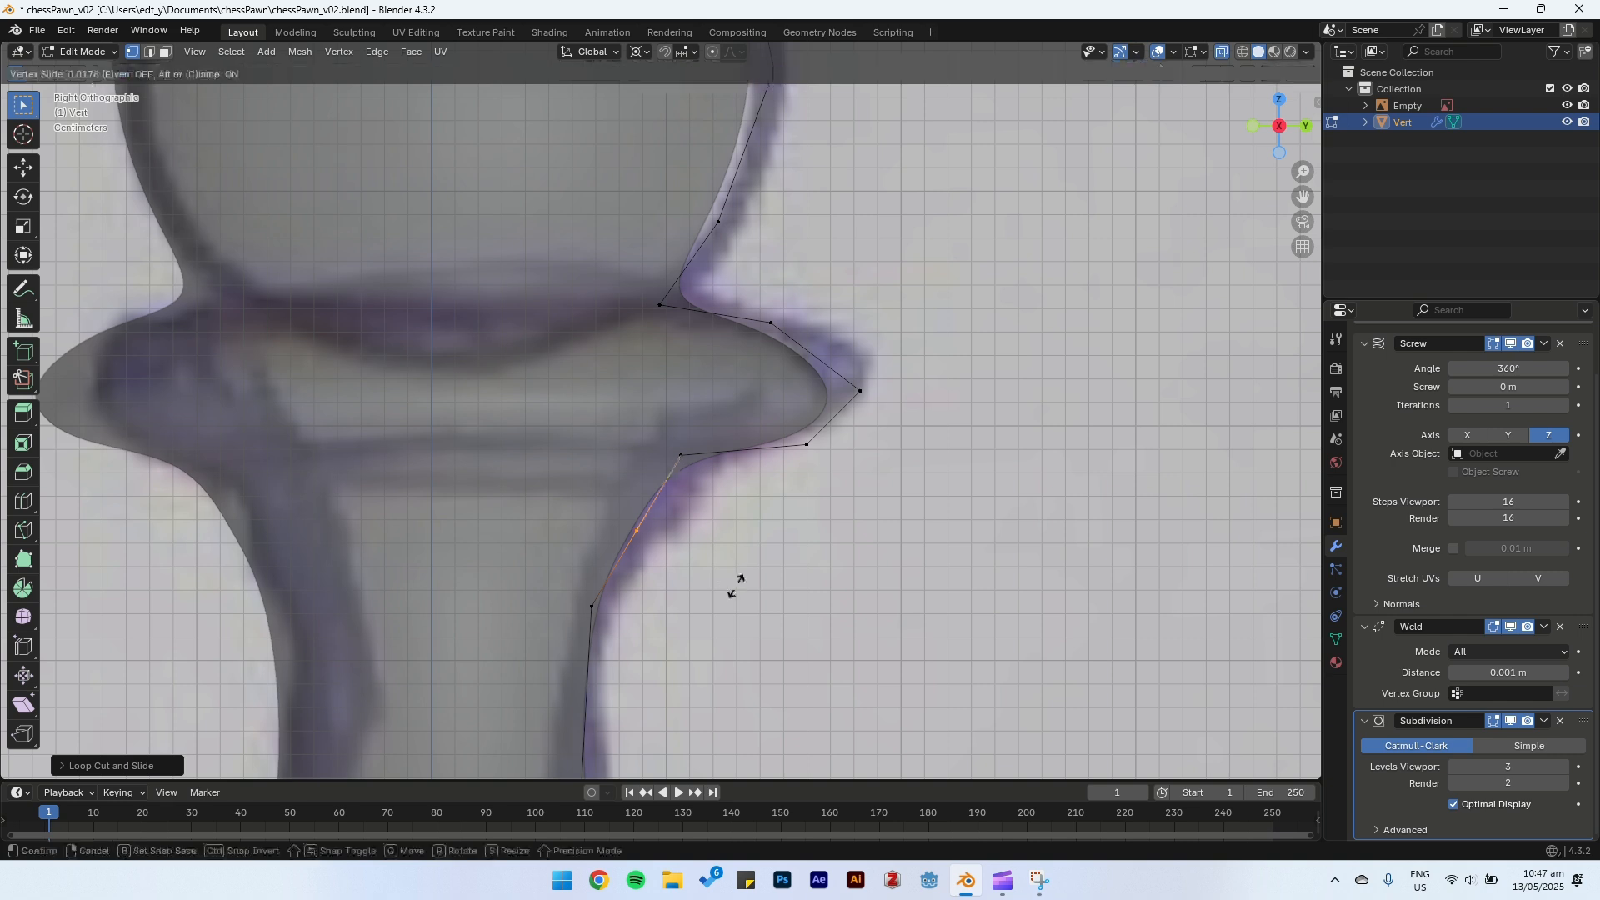
click(724, 466)
key(g)
key(g)
click(727, 457)
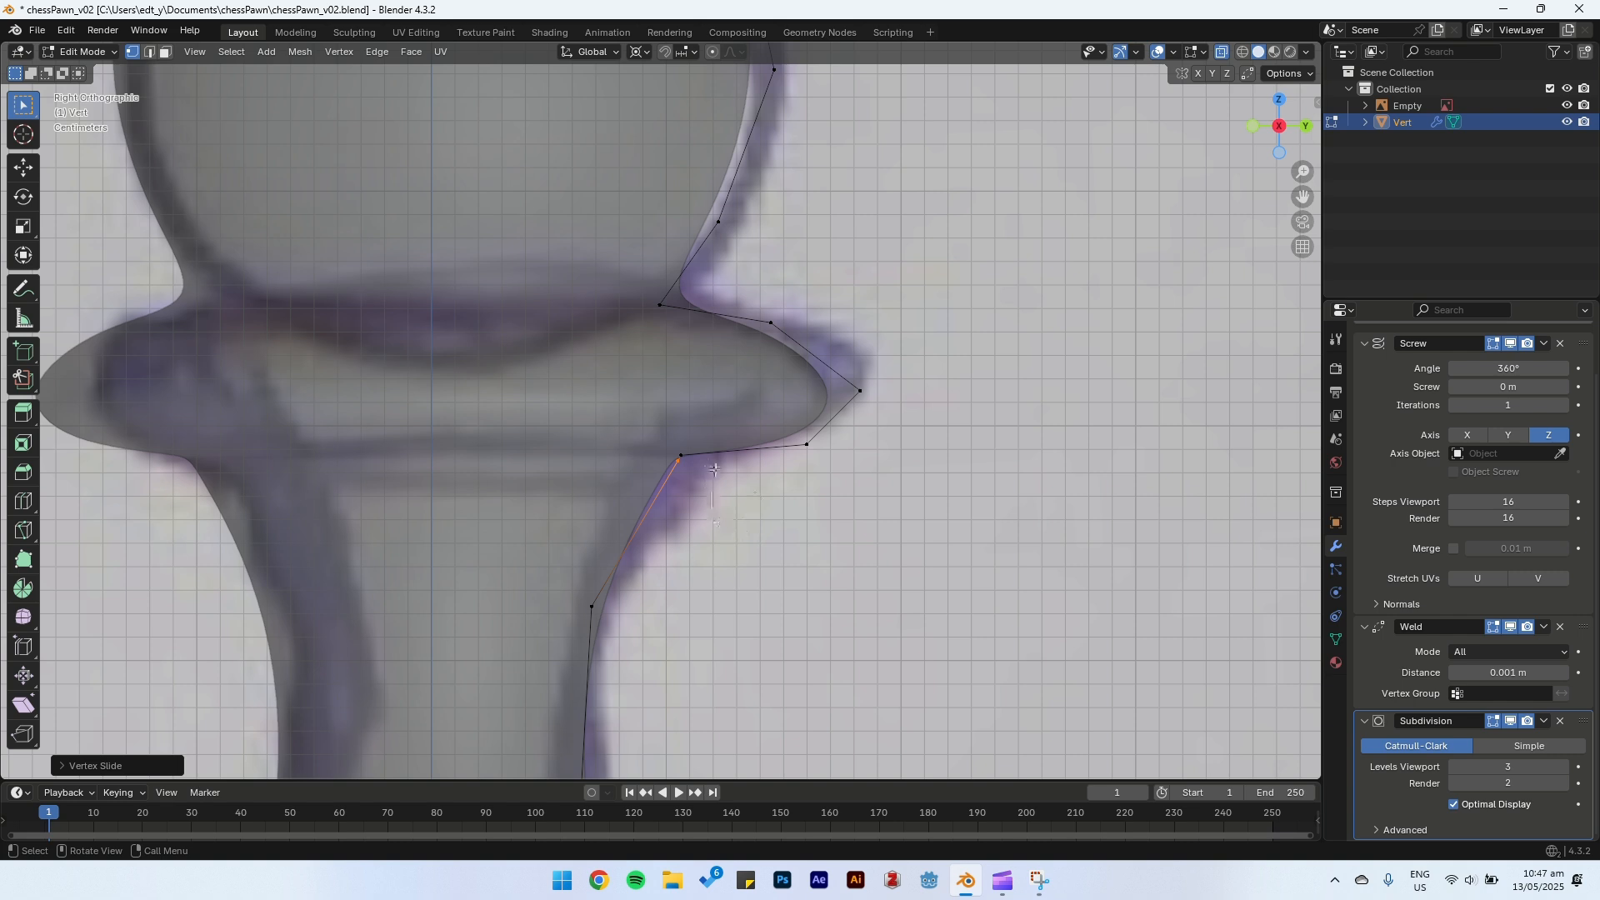
key(ctrl+z)
Step: Cut the upper collar's underside edge, slide the new vertex inward toward the body junction, and nudge it onto the outline
key(ctrl+r)
click(741, 453)
click(746, 449)
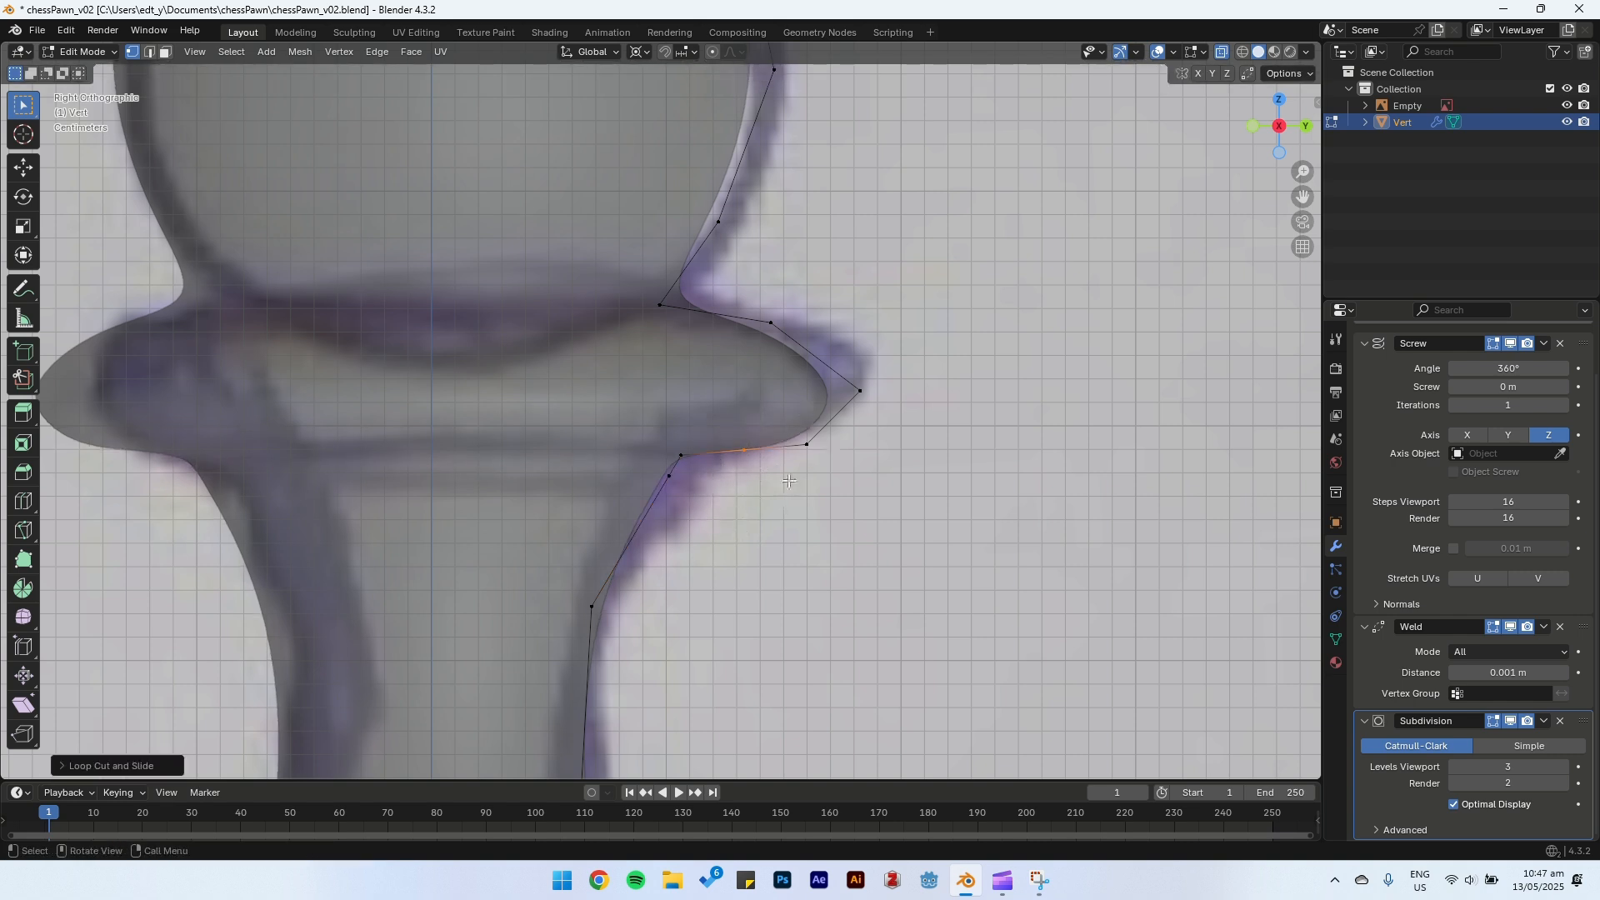
key(g)
key(g)
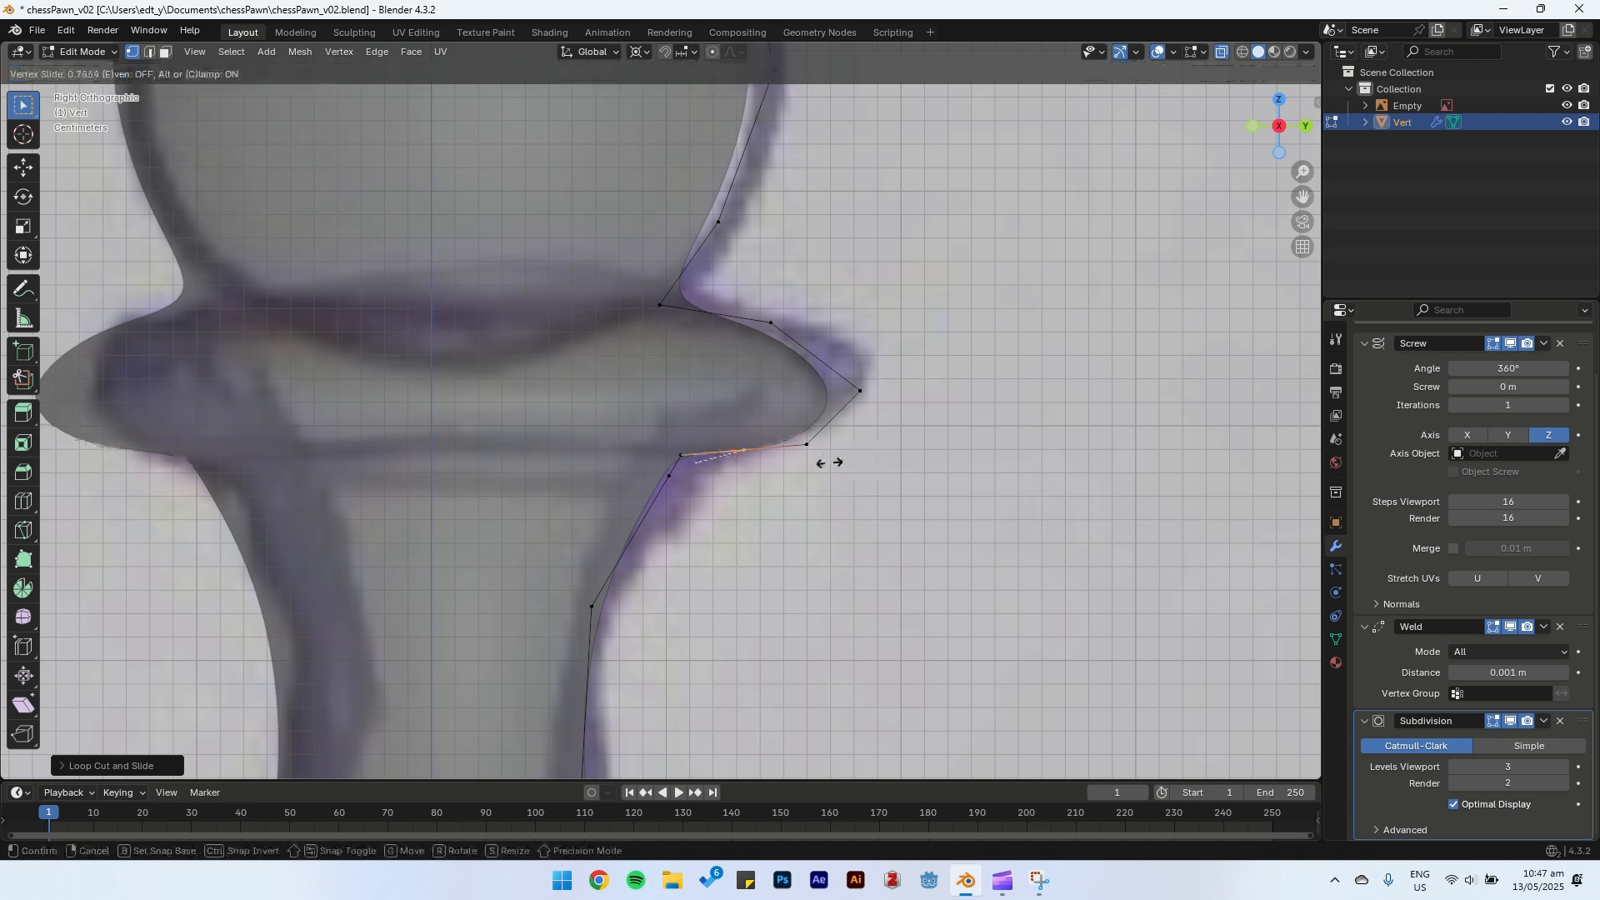
click(841, 463)
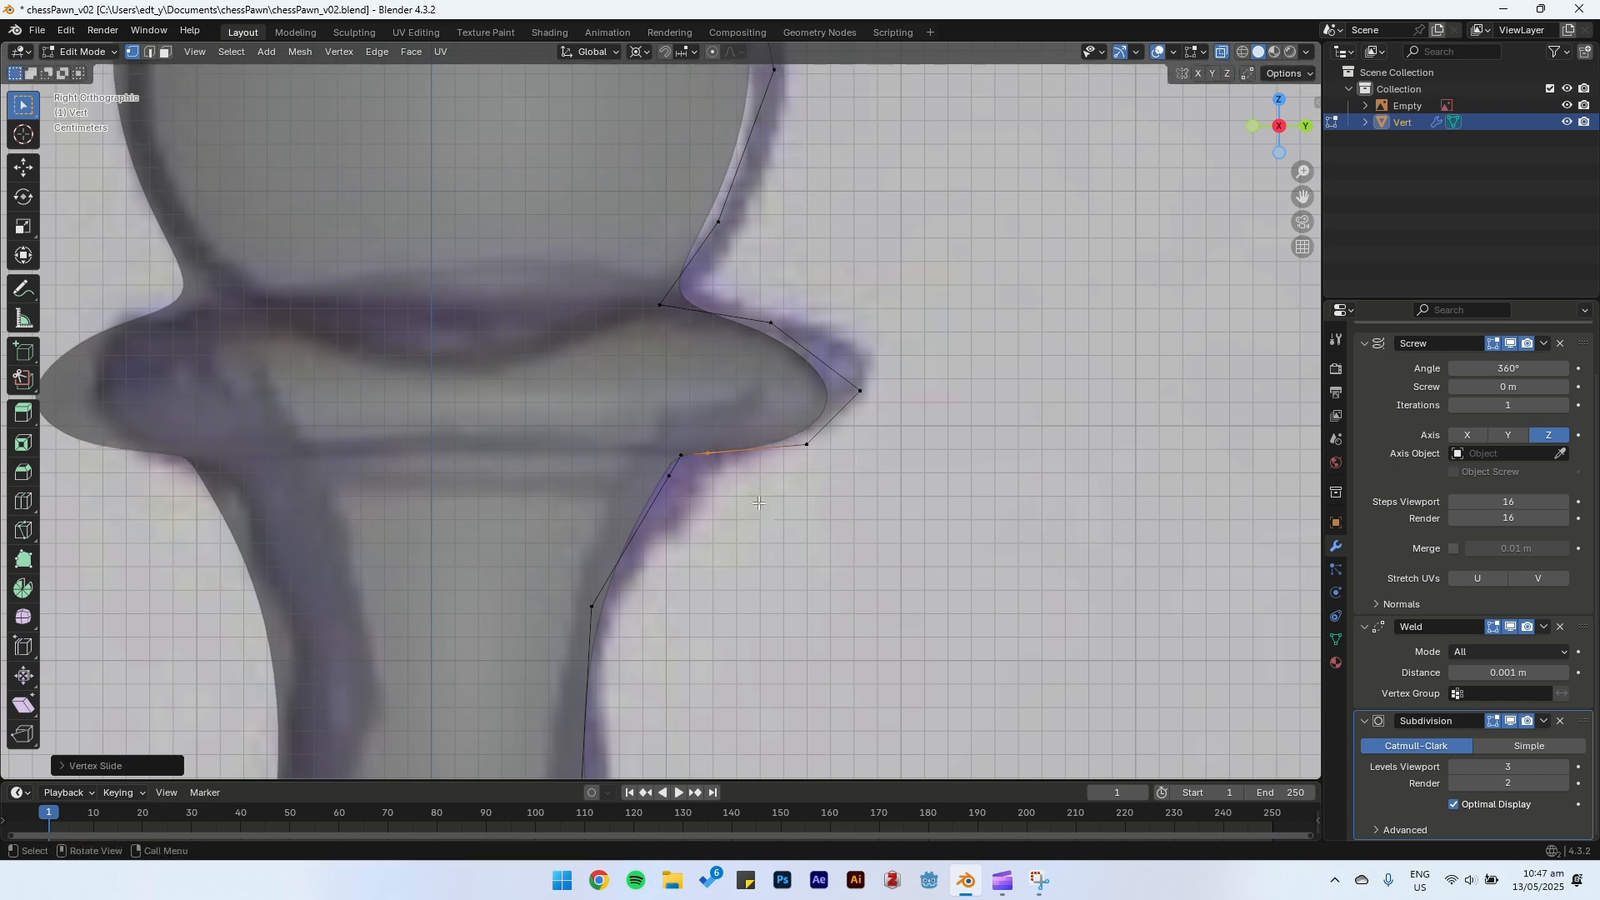
key(g)
click(773, 493)
Step: Move the upper collar's lower, outermost and upper rim vertices outward to follow the sketched outline
click(807, 444)
key(g)
click(876, 473)
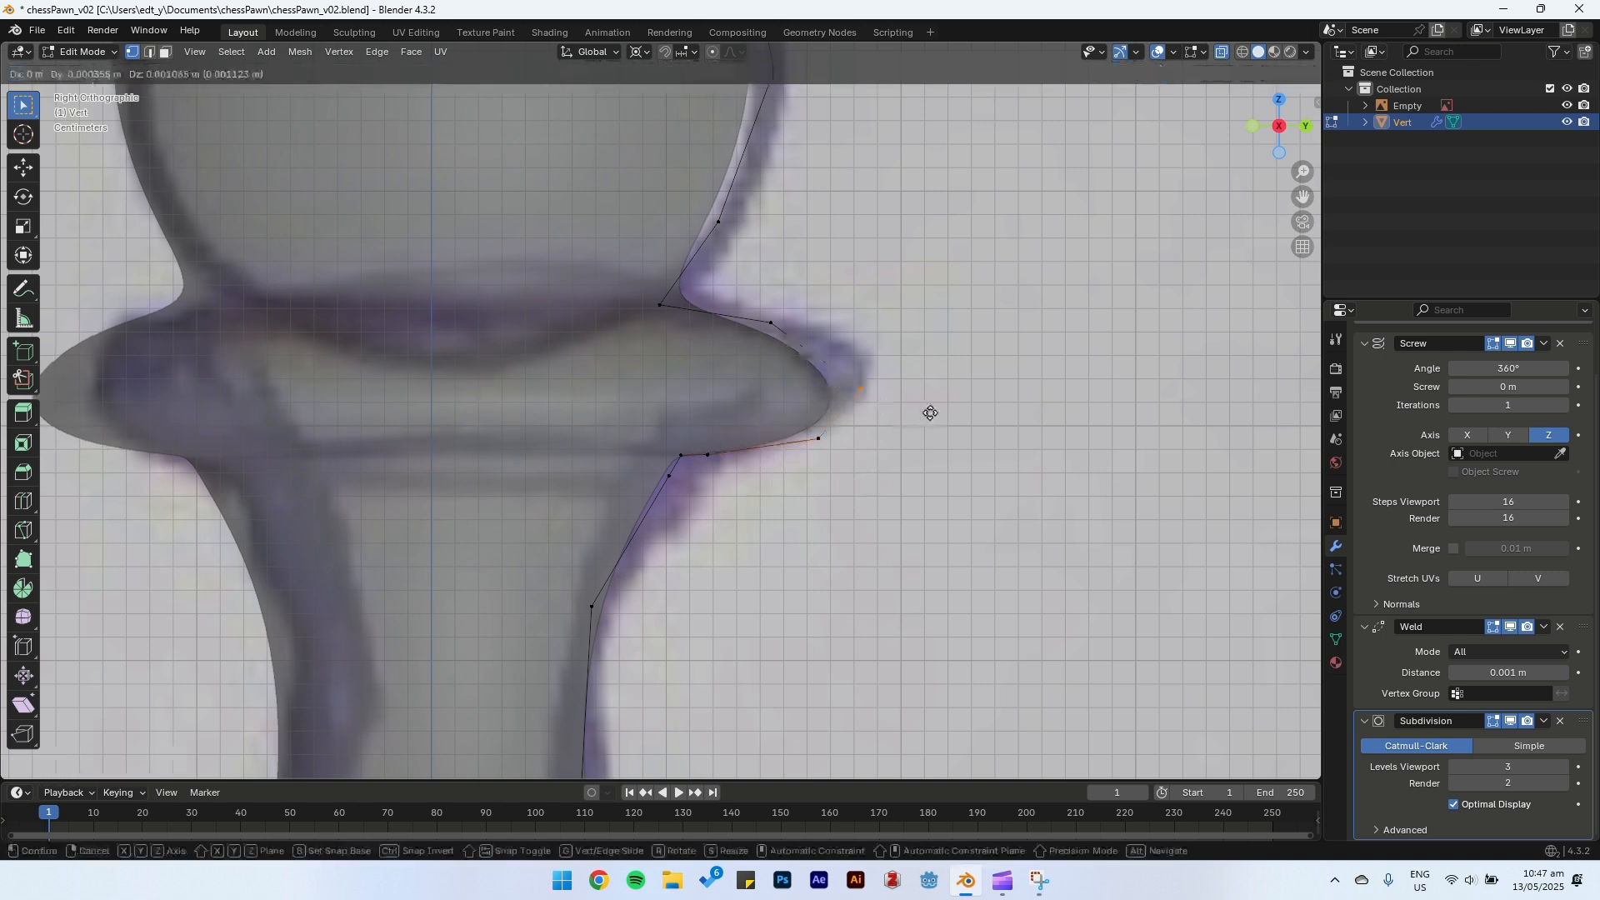
key(g)
click(957, 391)
click(798, 343)
key(g)
click(858, 356)
Step: Cut the upper collar's top edge and slide the new vertex inward close to the head junction
key(ctrl+r)
click(716, 347)
click(793, 359)
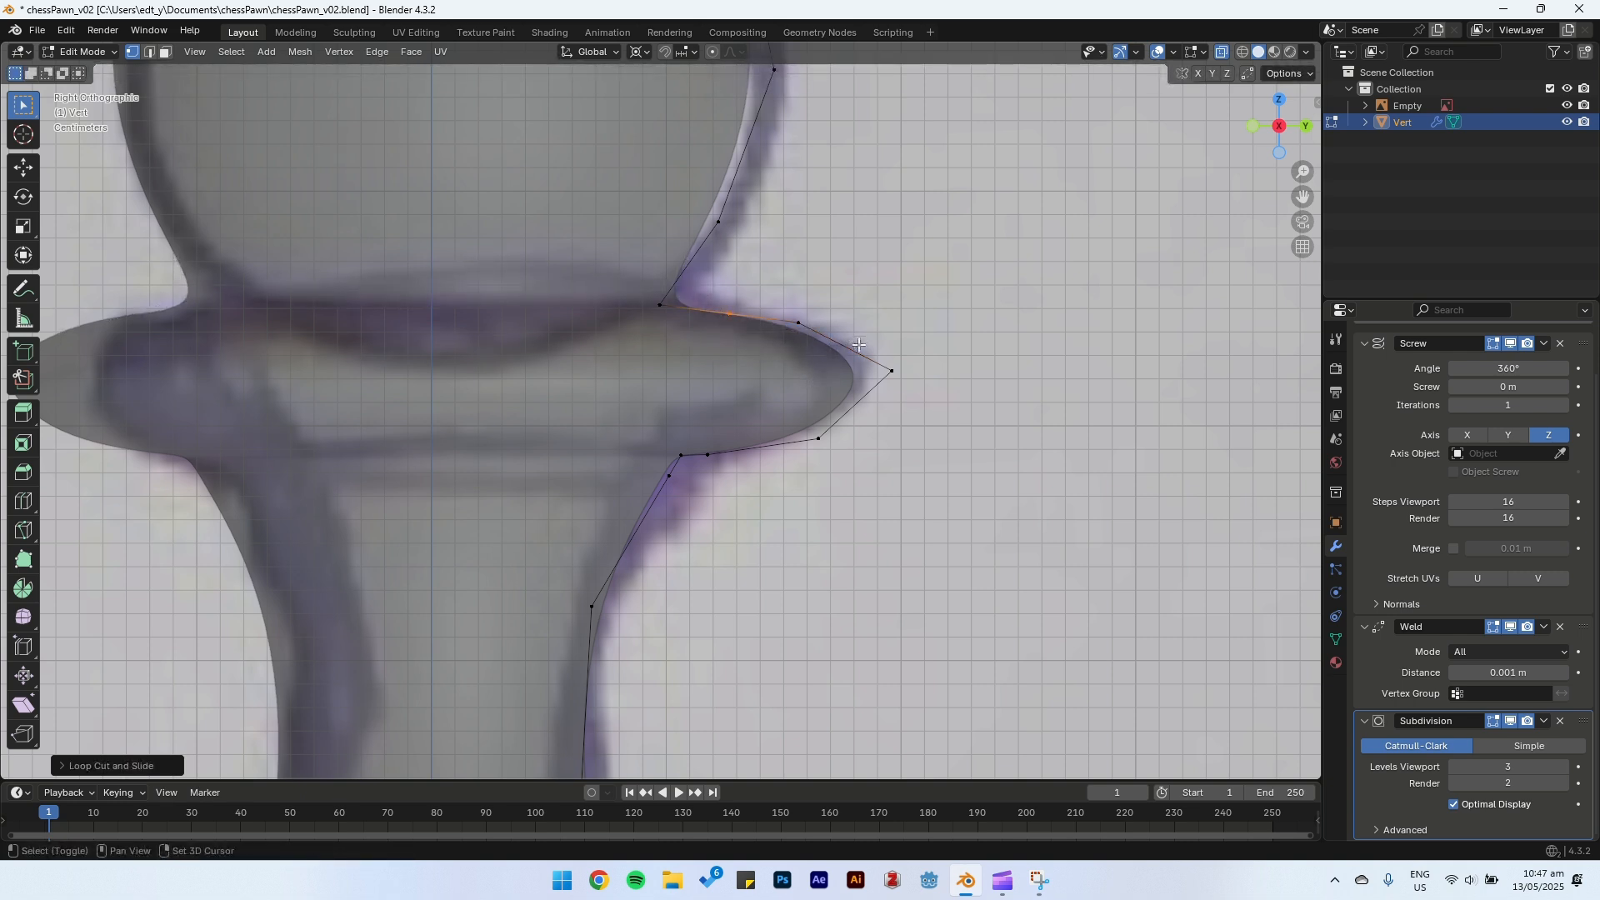
key(g)
key(g)
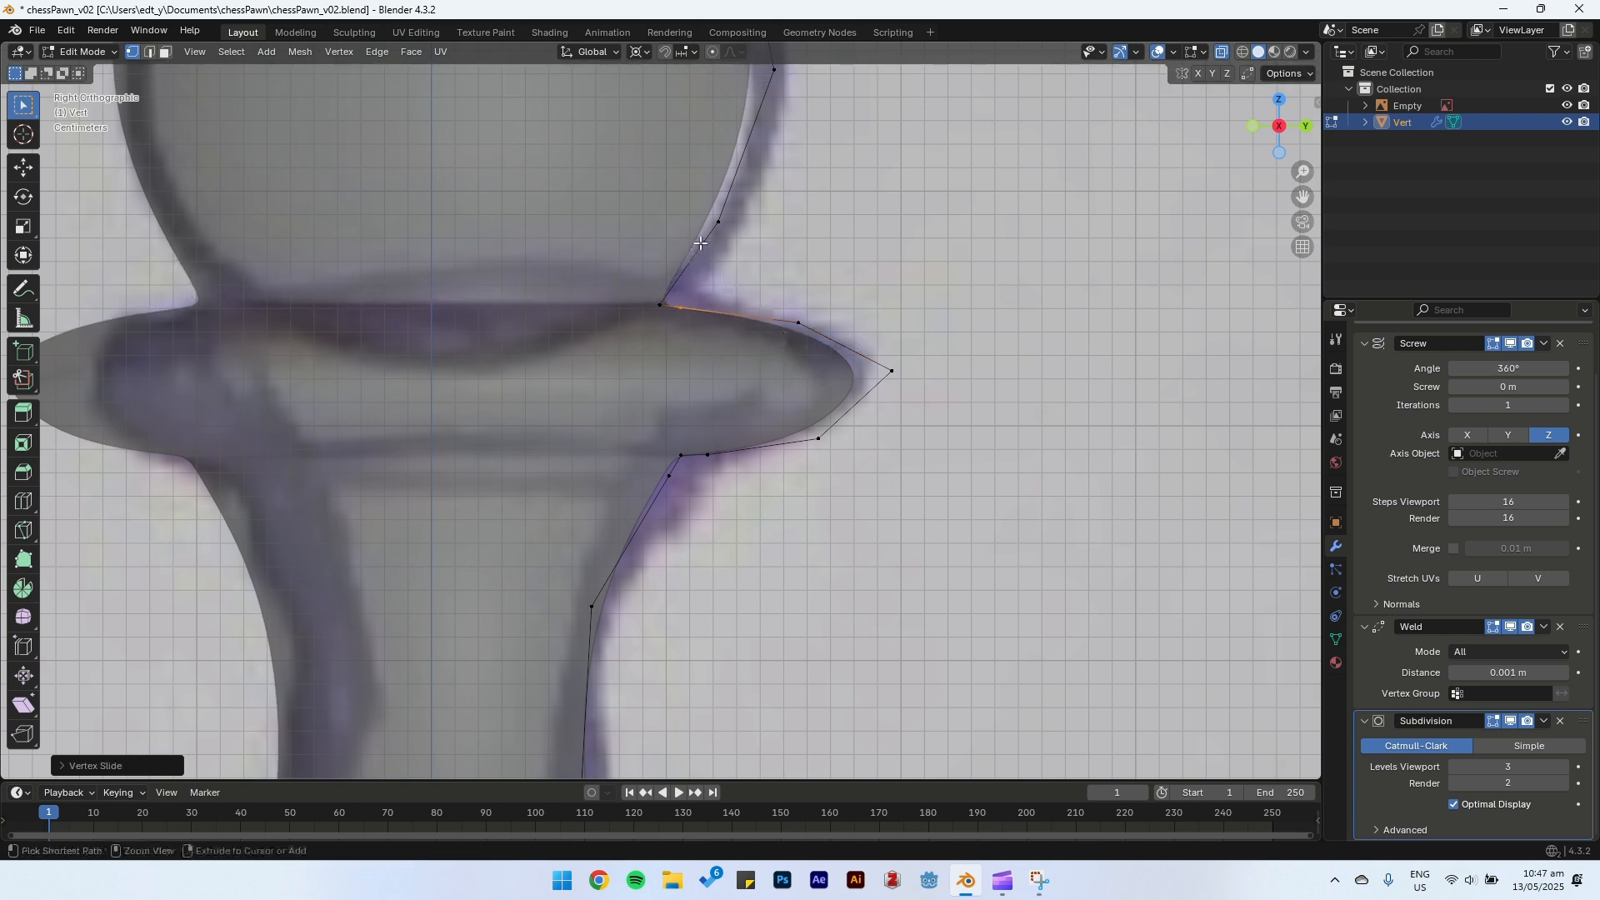
click(823, 331)
Step: Cut the head's lowest edge and slide the new vertex down close to the upper collar junction
right_click(825, 329)
click(587, 219)
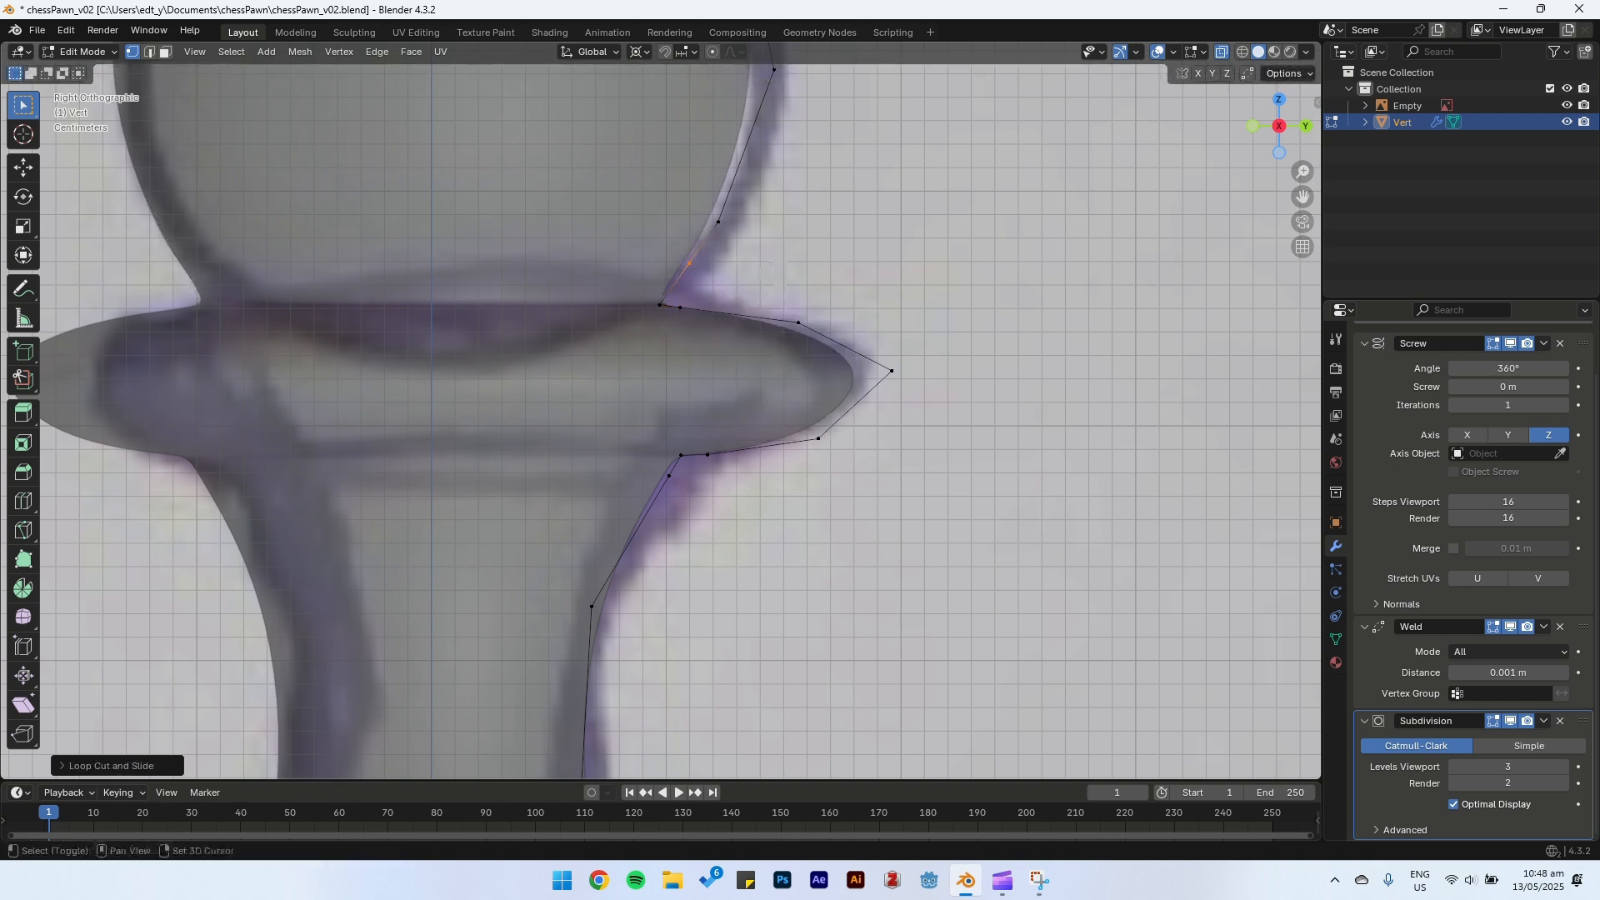
key(g)
key(g)
click(750, 290)
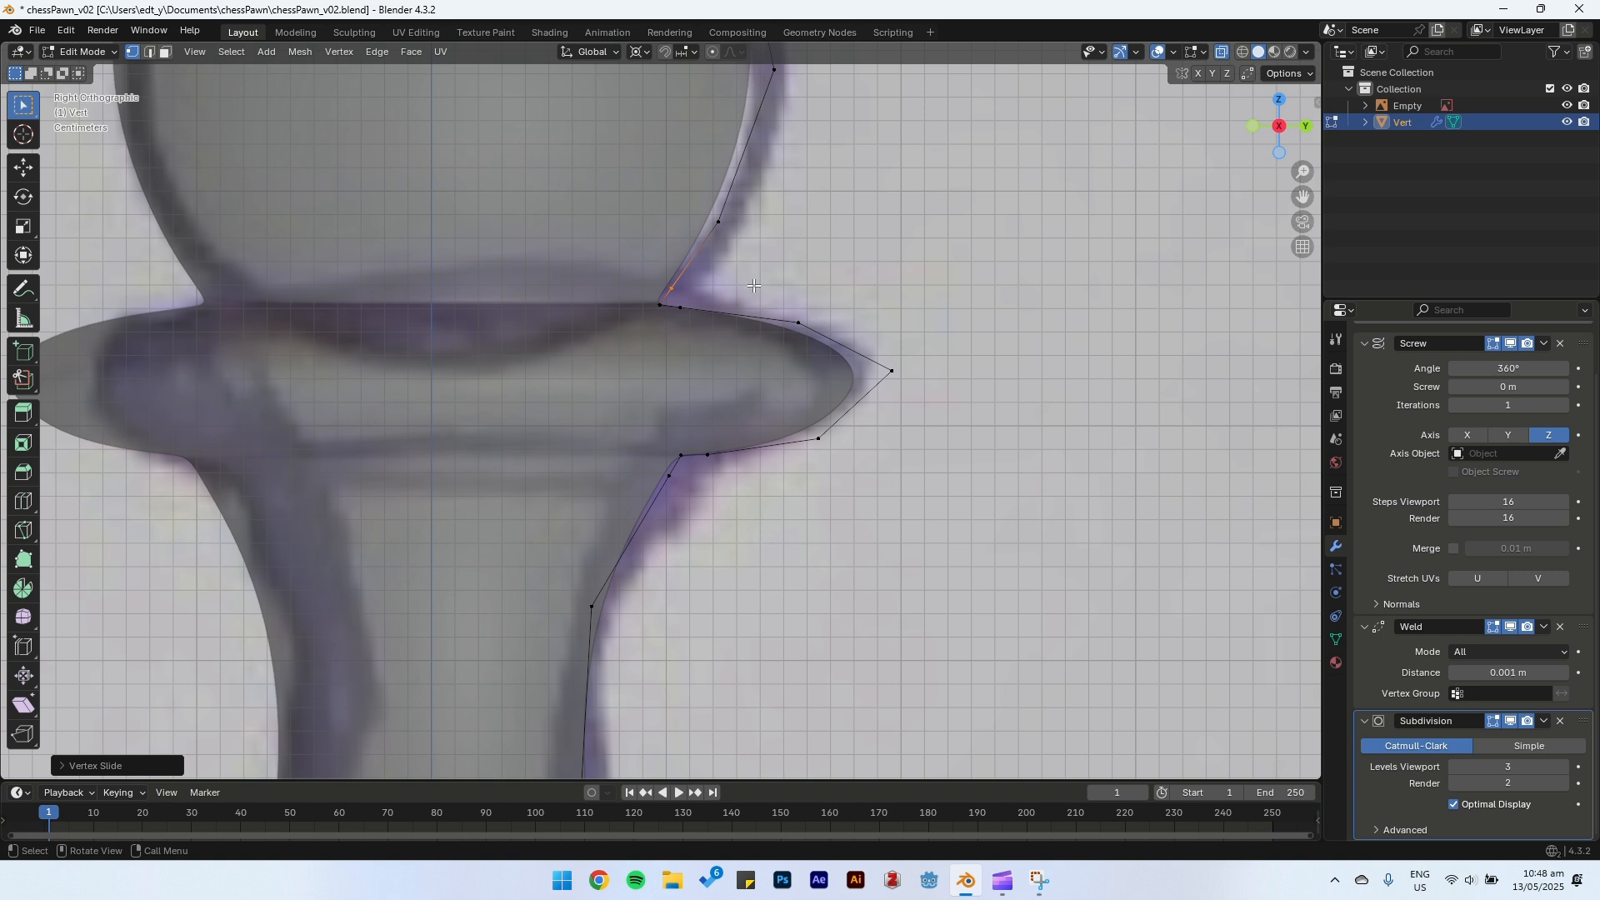
Step: Shift the three vertices around the head and upper collar junction slightly inward, and nudge the one on the head outward
key(g)
click(712, 325)
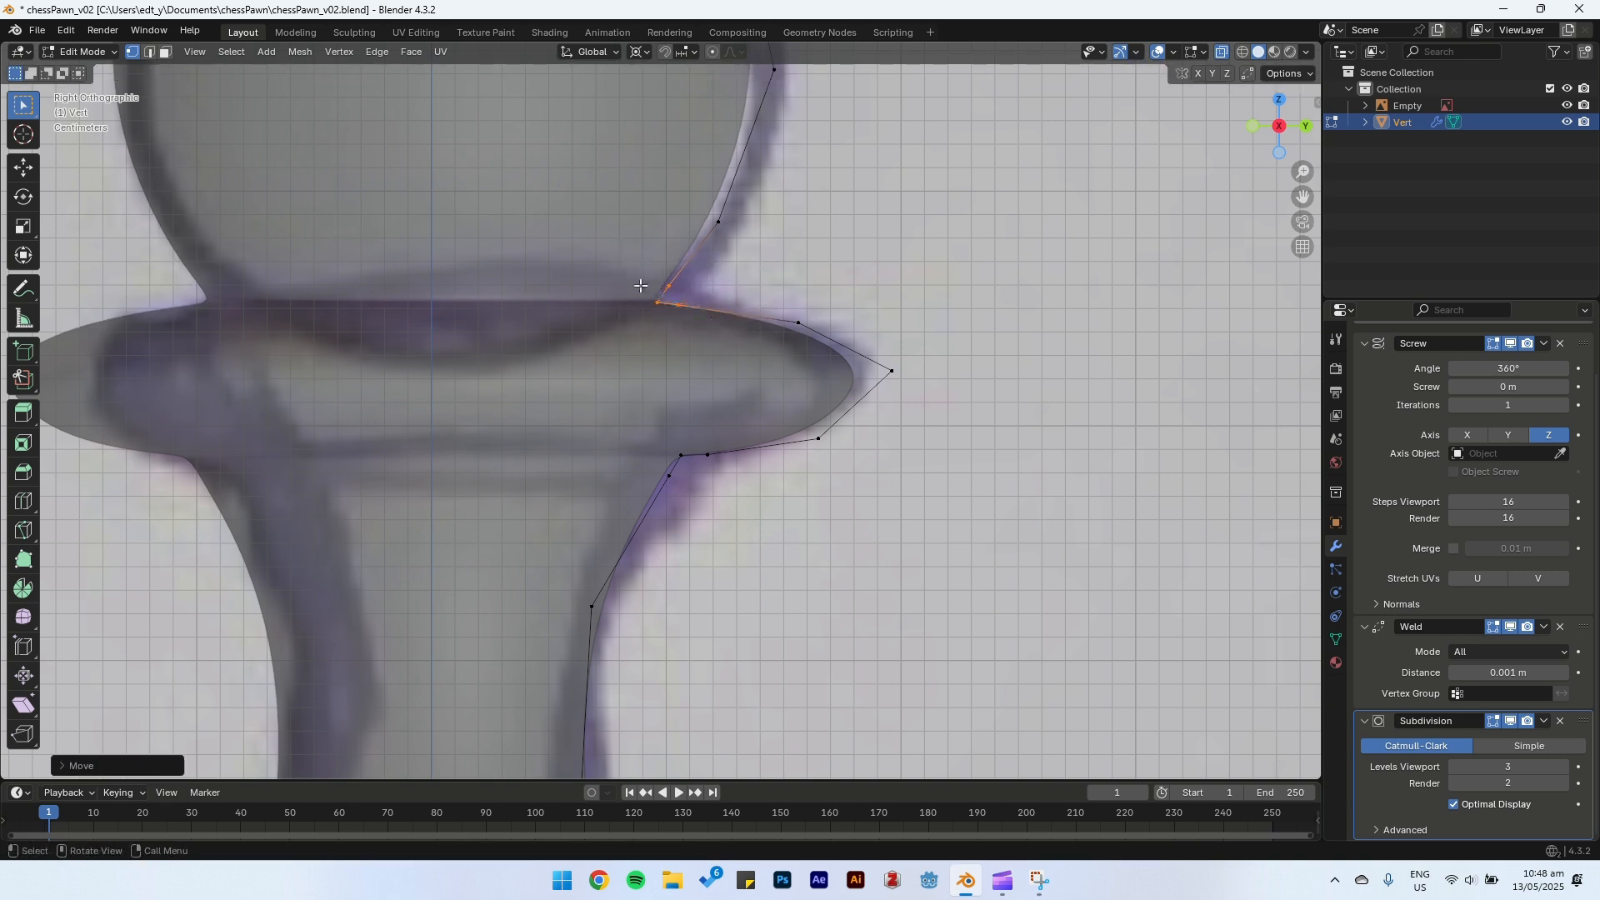
key(g)
click(655, 275)
key(g)
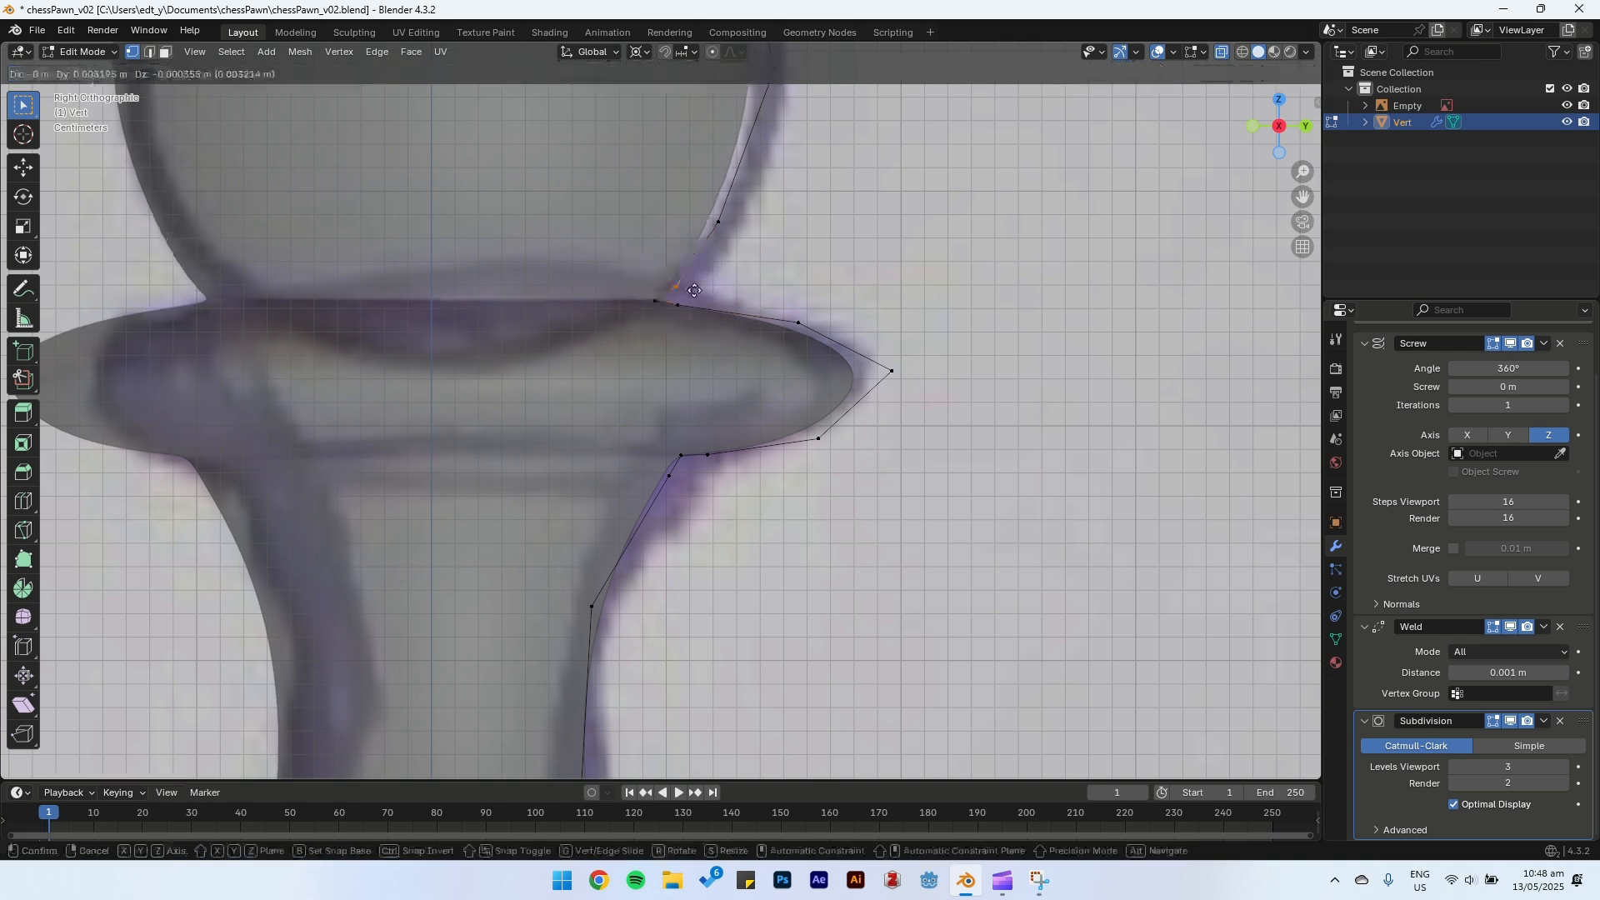
click(816, 271)
Step: Move the head's side and upper vertices outward so the smoothed head fills the sketched outline
shift+middle_drag(844, 109, 877, 286)
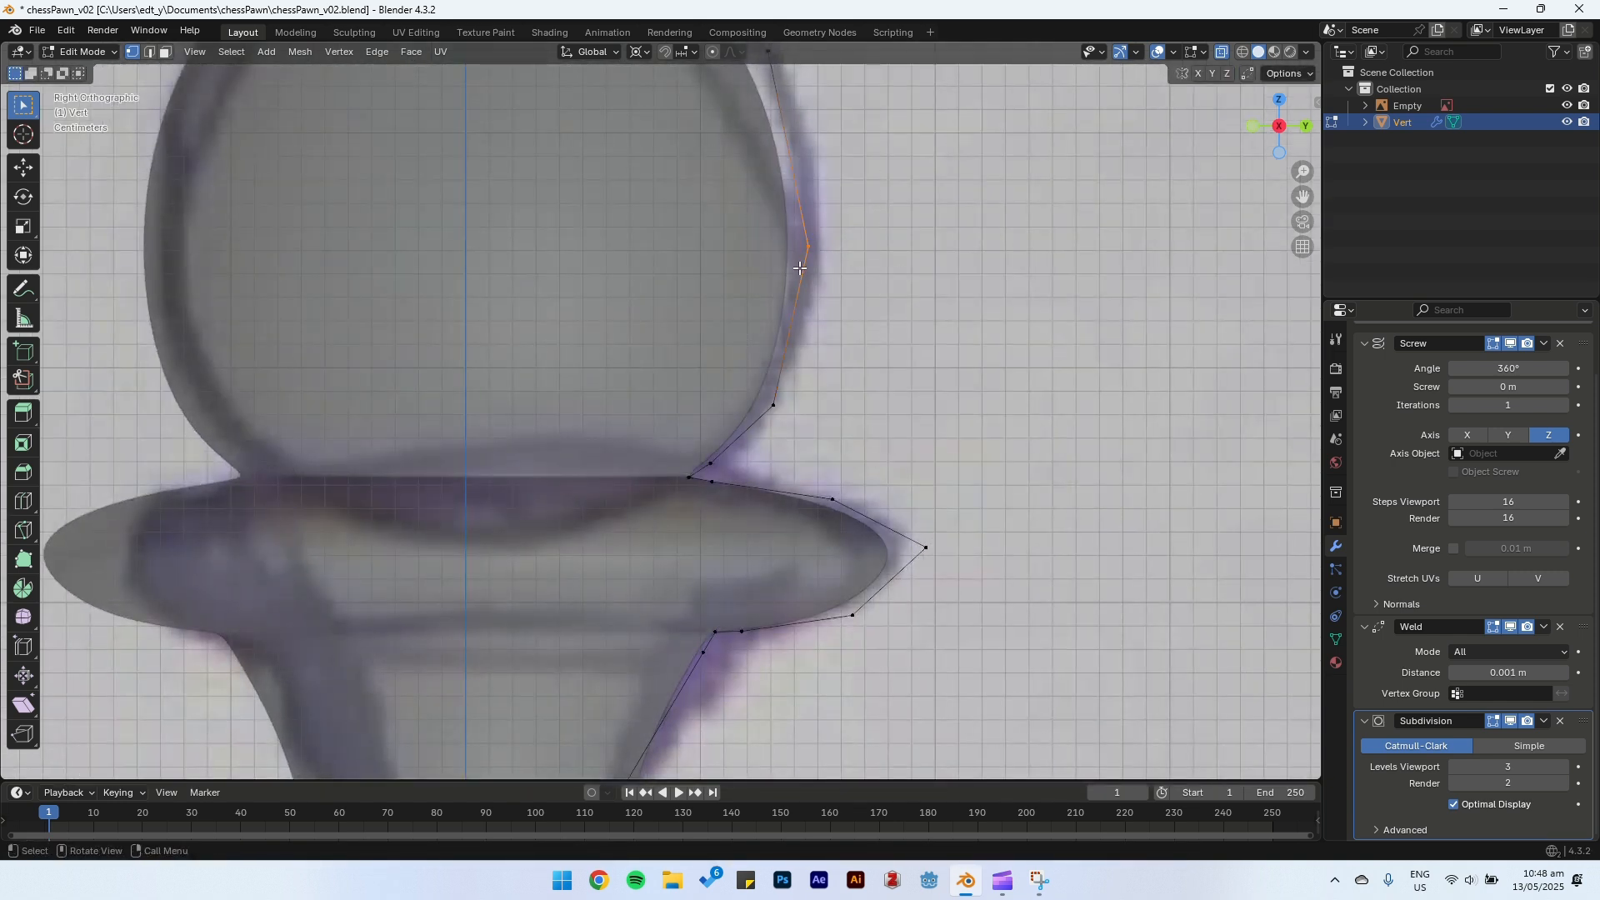
key(g)
click(833, 264)
shift+middle_drag(834, 264, 868, 444)
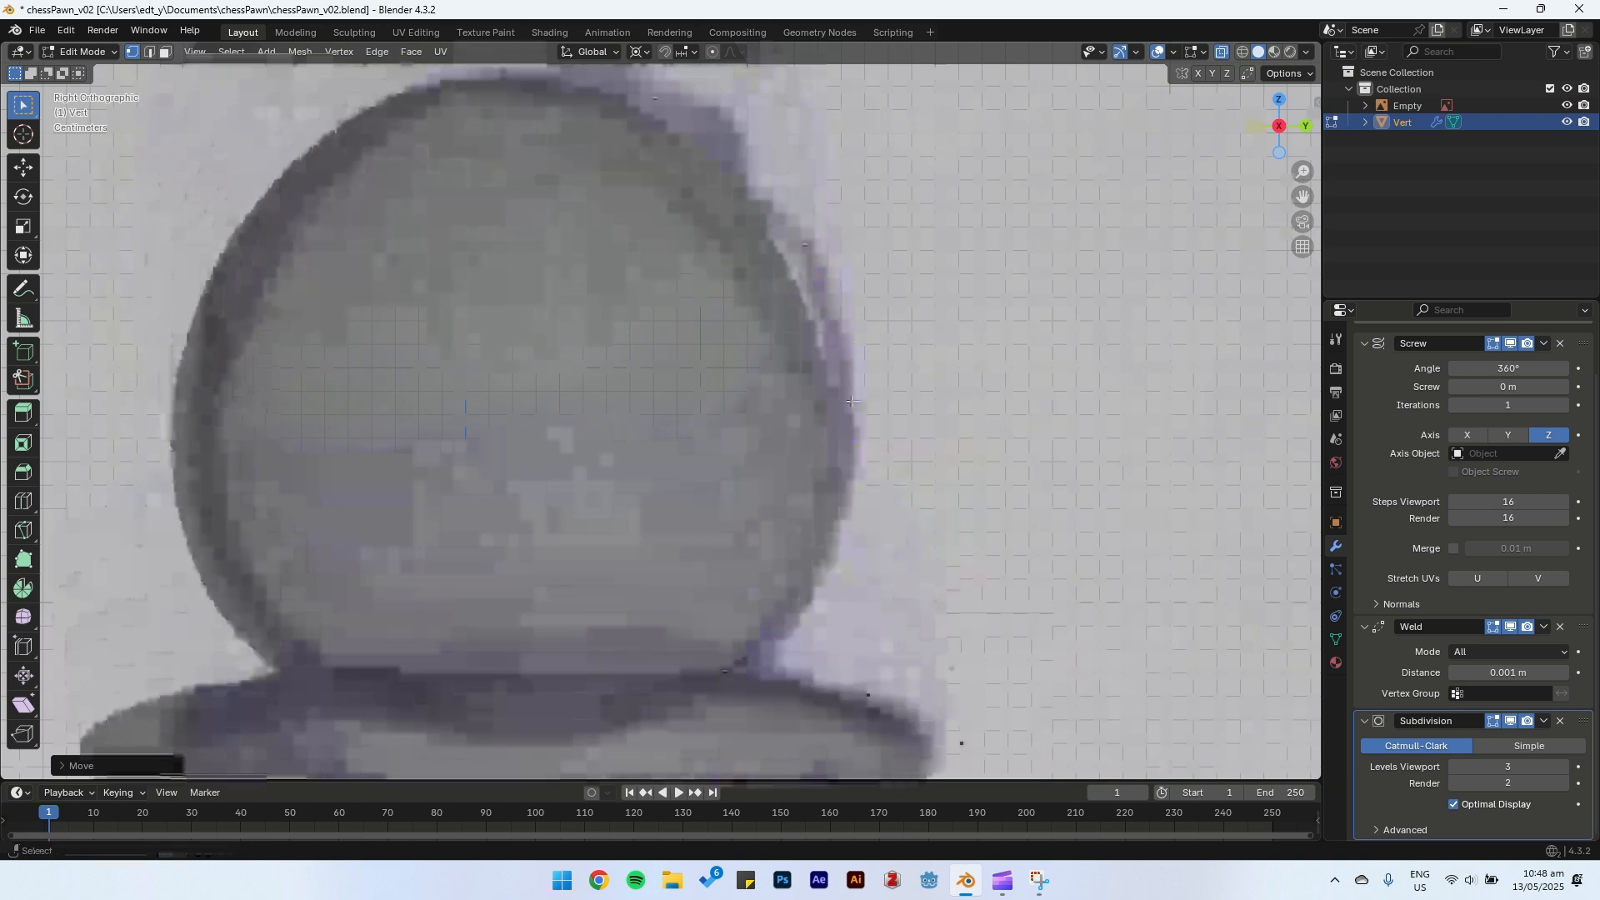
click(821, 244)
key(g)
click(885, 298)
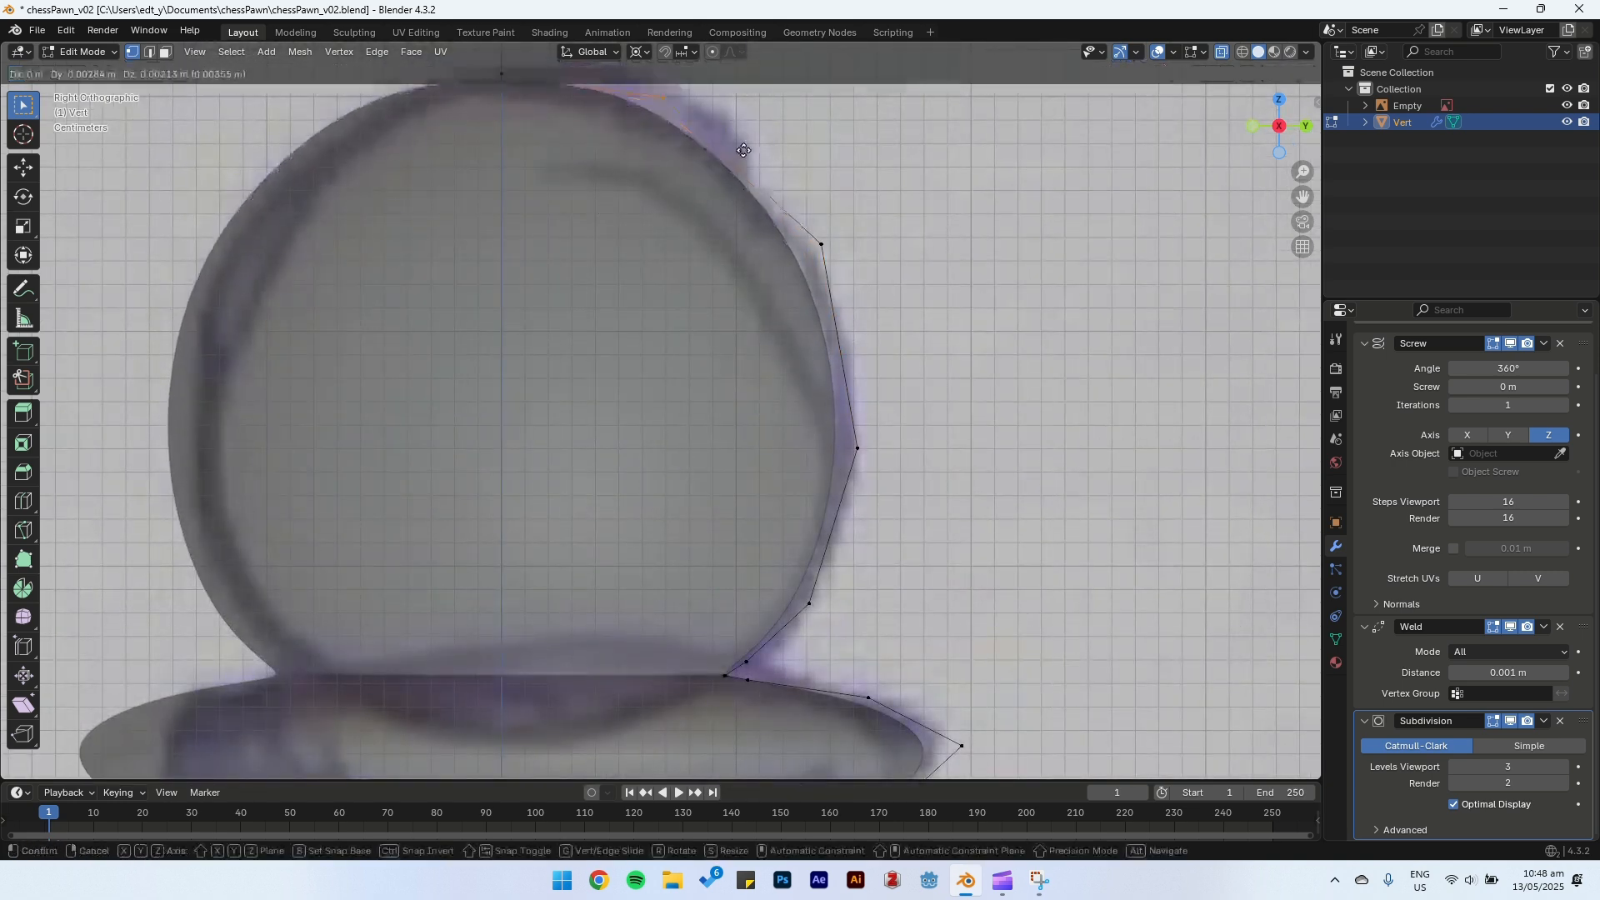
Step: Return to Object Mode and turn off X-ray to inspect the whole pawn as a solid in perspective
scroll(681, 334, down, 4)
scroll(682, 335, down, 4)
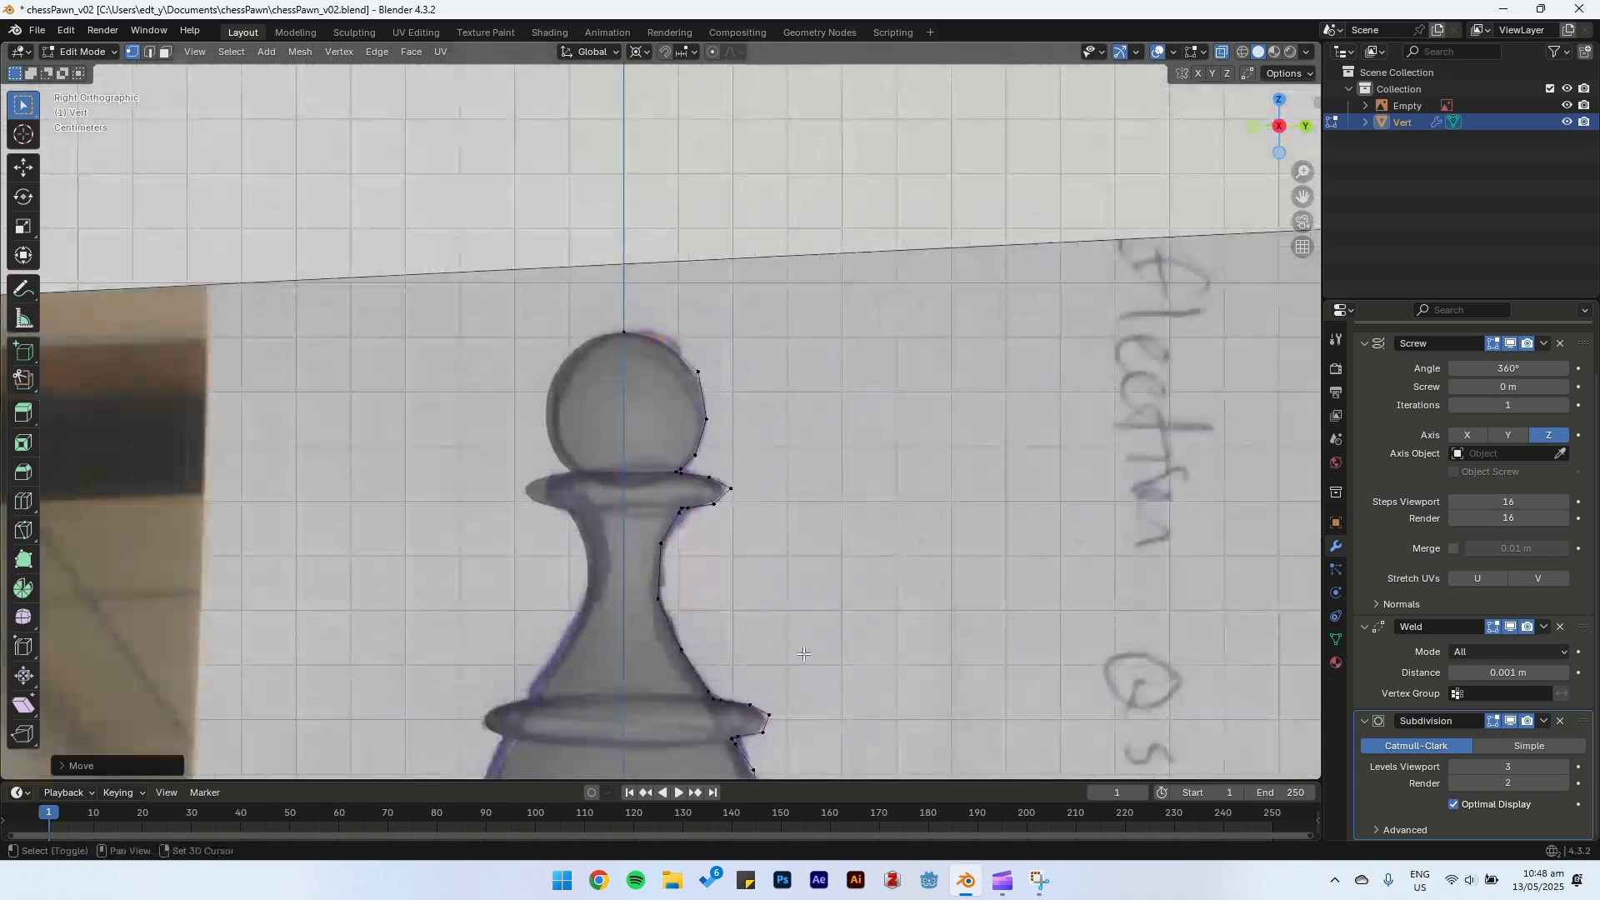
shift+scroll(708, 309, down, 4)
key(Tab)
scroll(742, 282, down, 1)
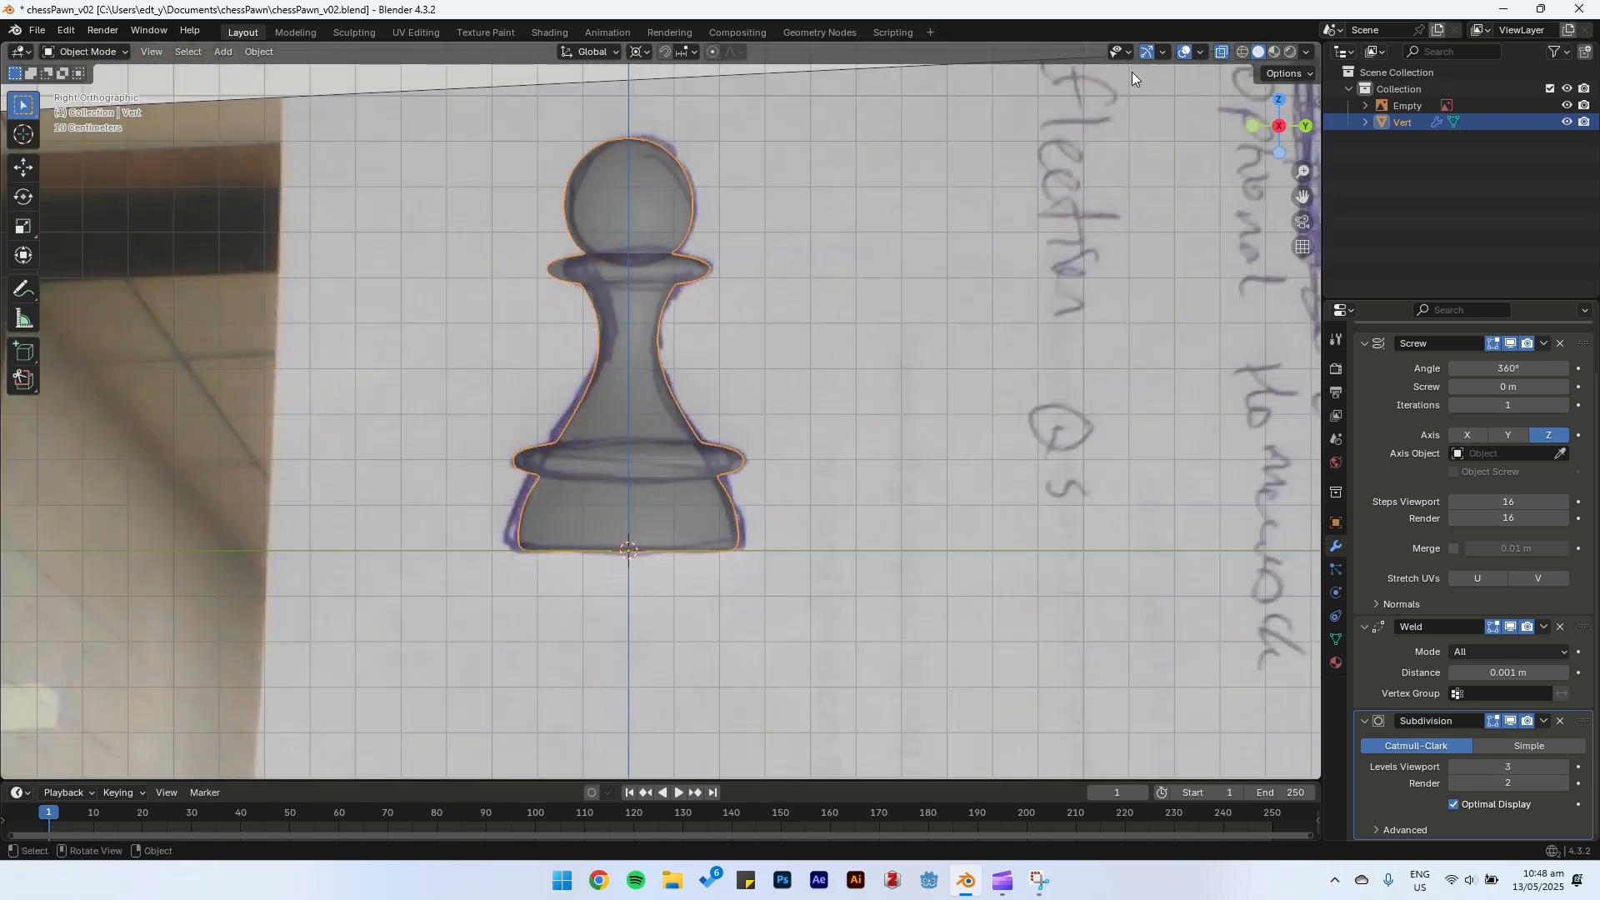
click(1222, 53)
middle_drag(810, 298, 866, 425)
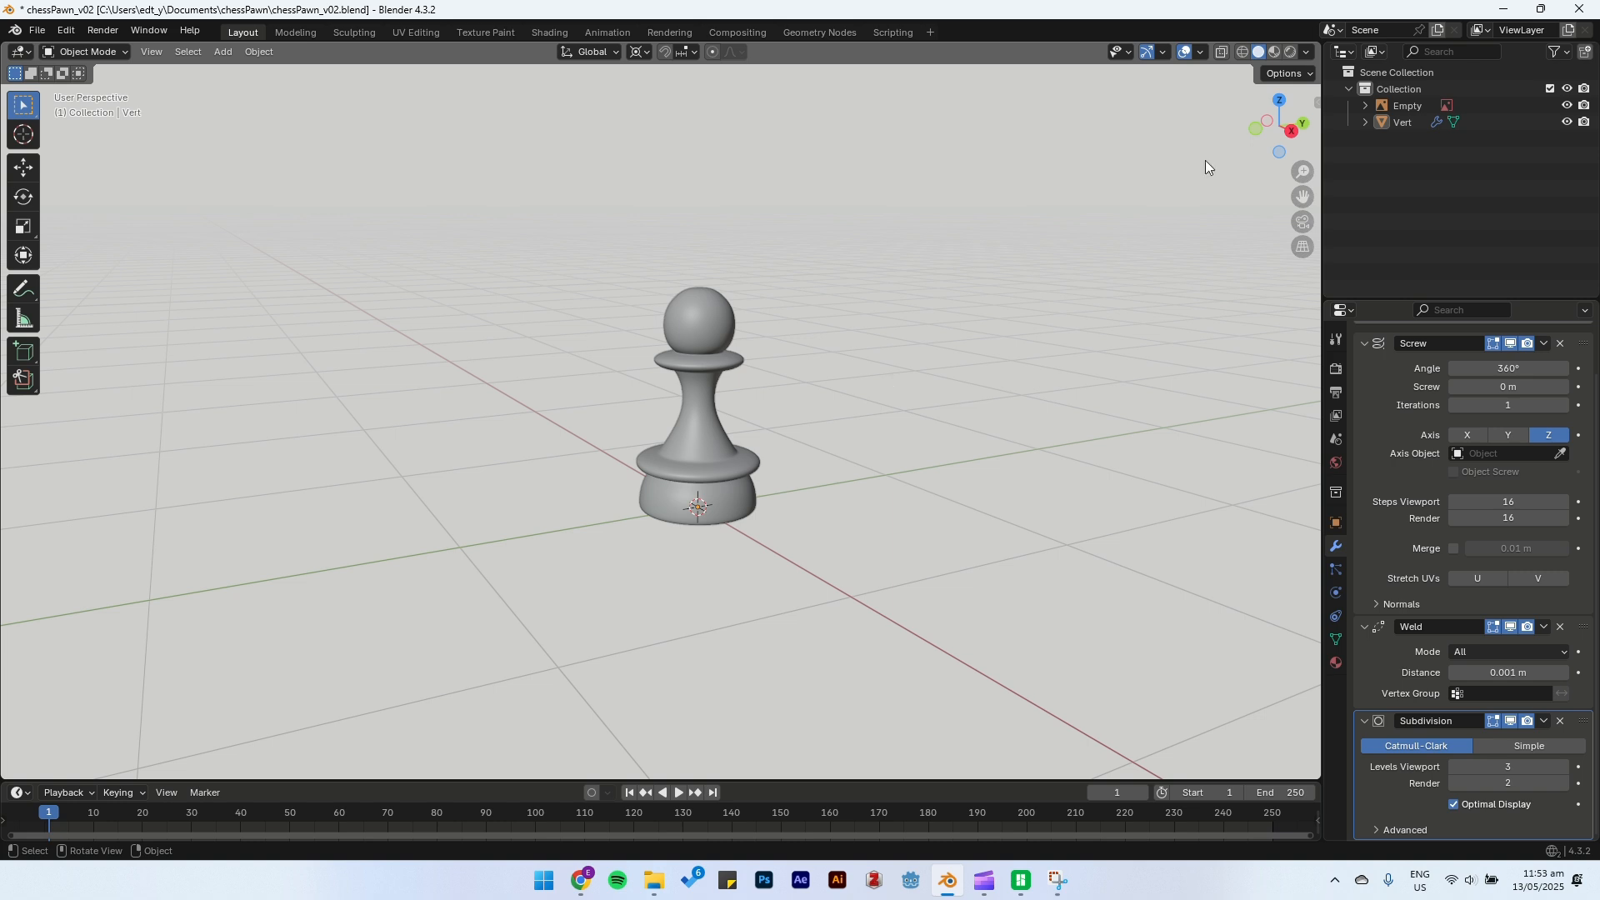
Step: Rename the collection as Working and the reference image empty as Reference
double_click(1400, 93)
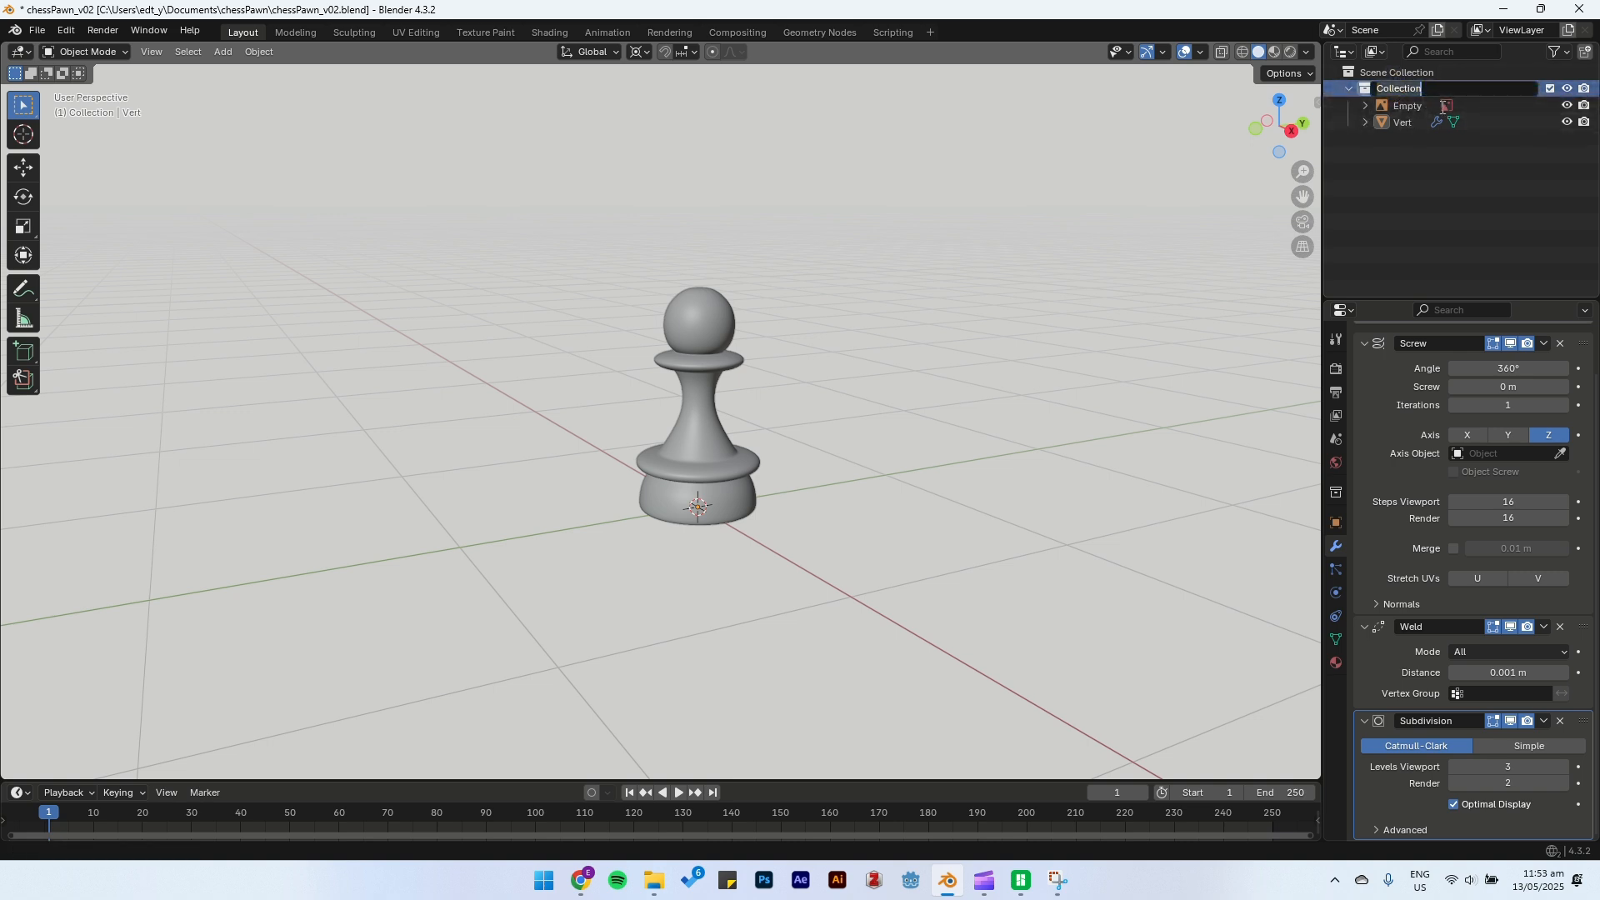
text(Working)
key(Return)
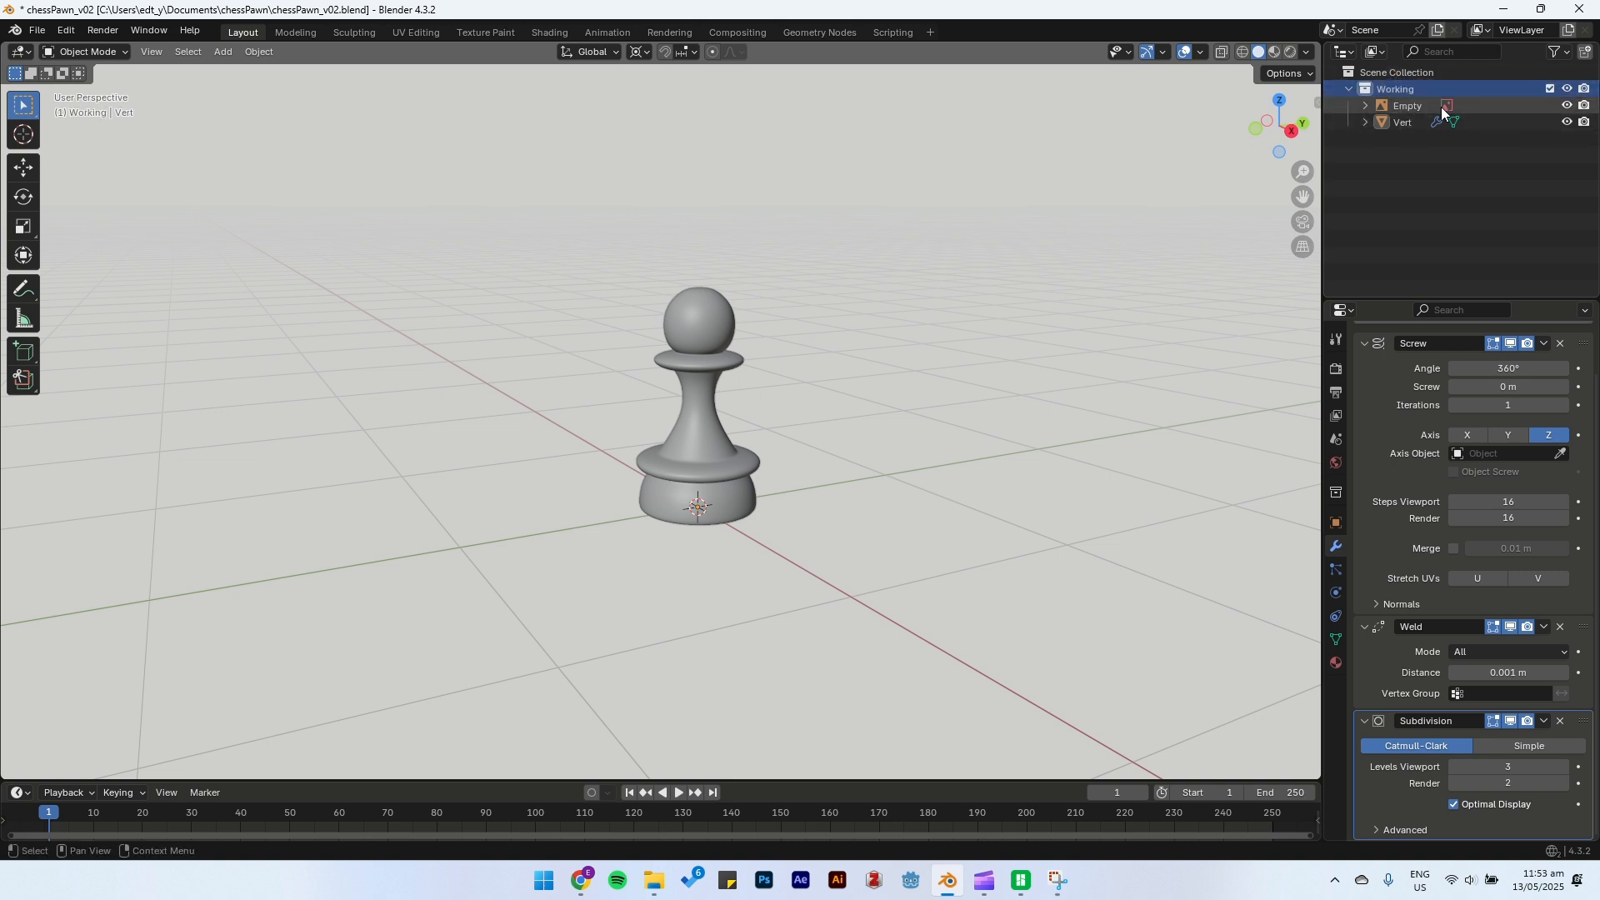
double_click(1399, 105)
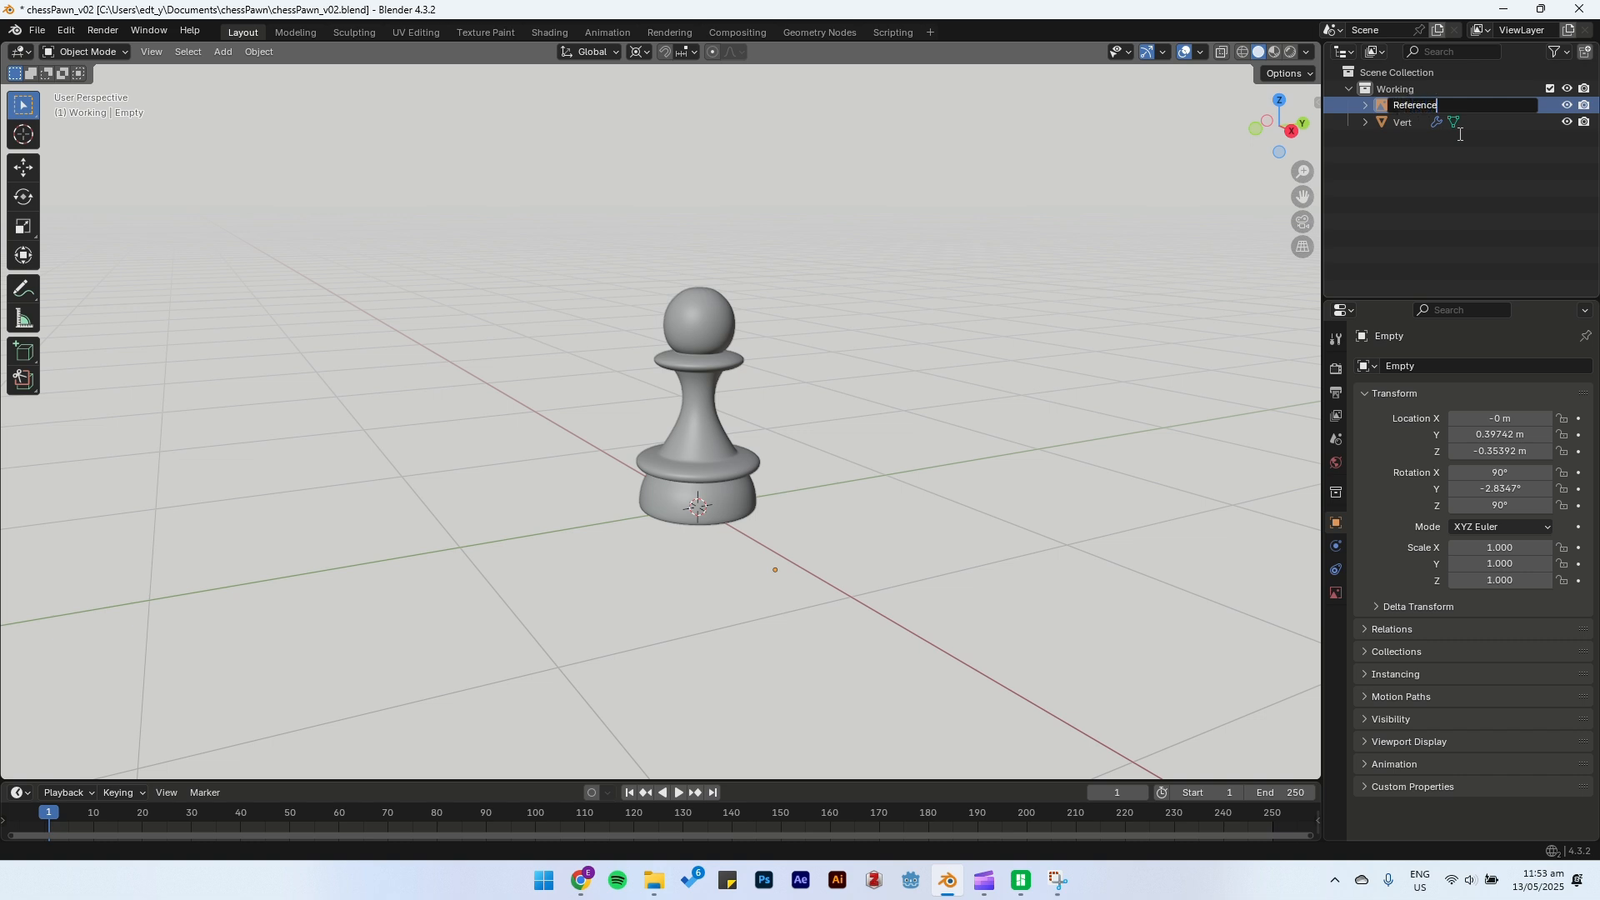
text(Reference)
key(Return)
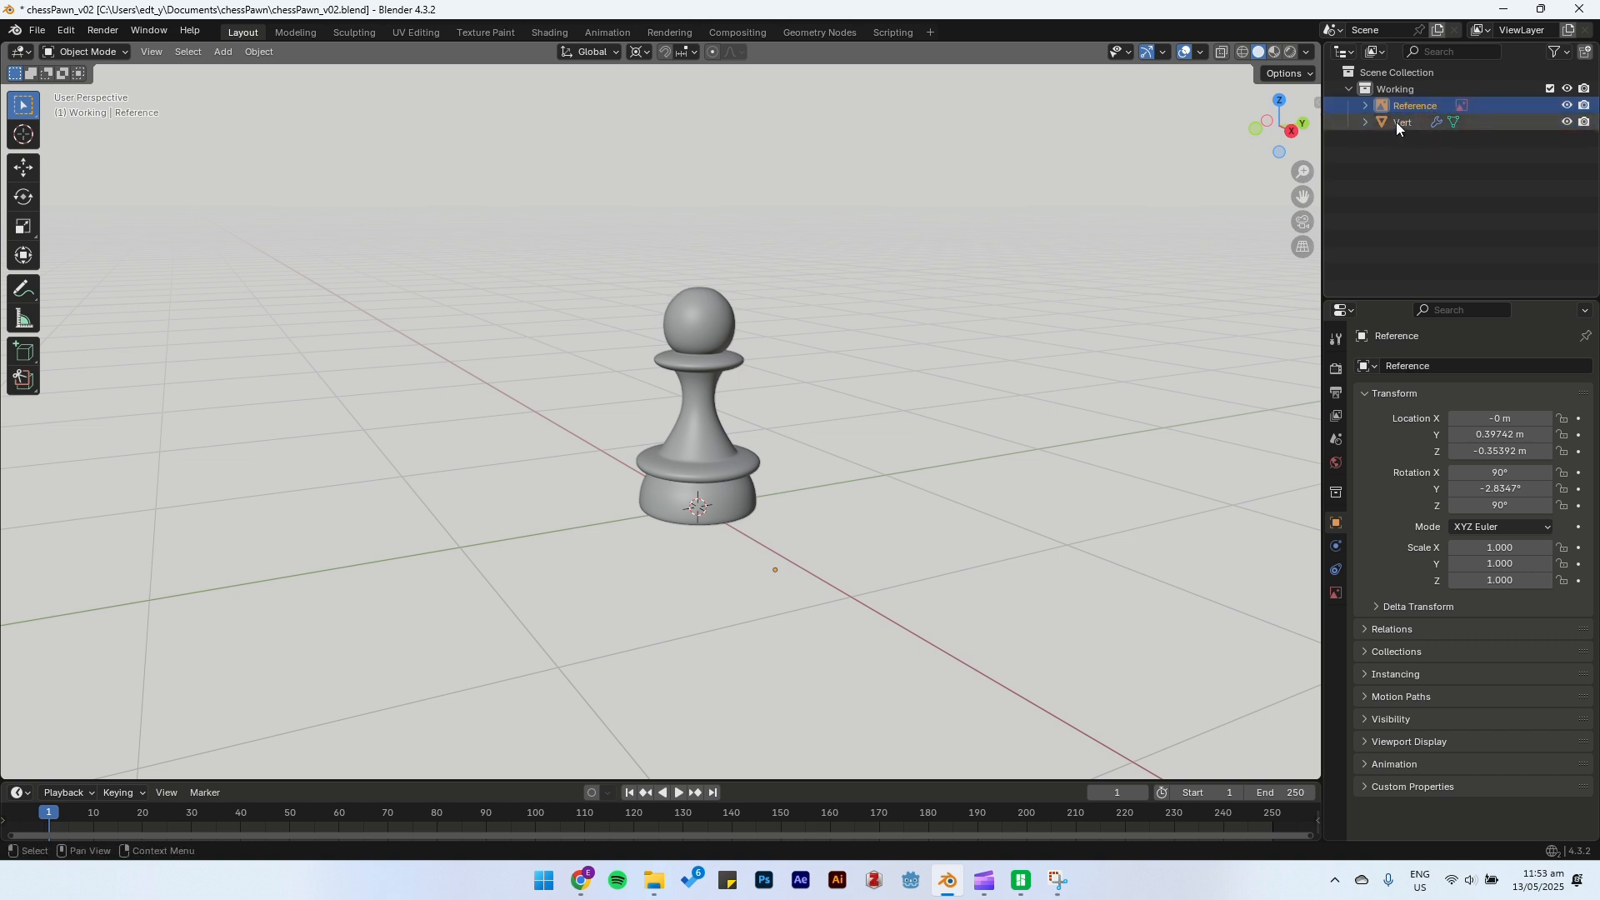
Step: Rename the Vert object as pawn and deselect it
click(1400, 122)
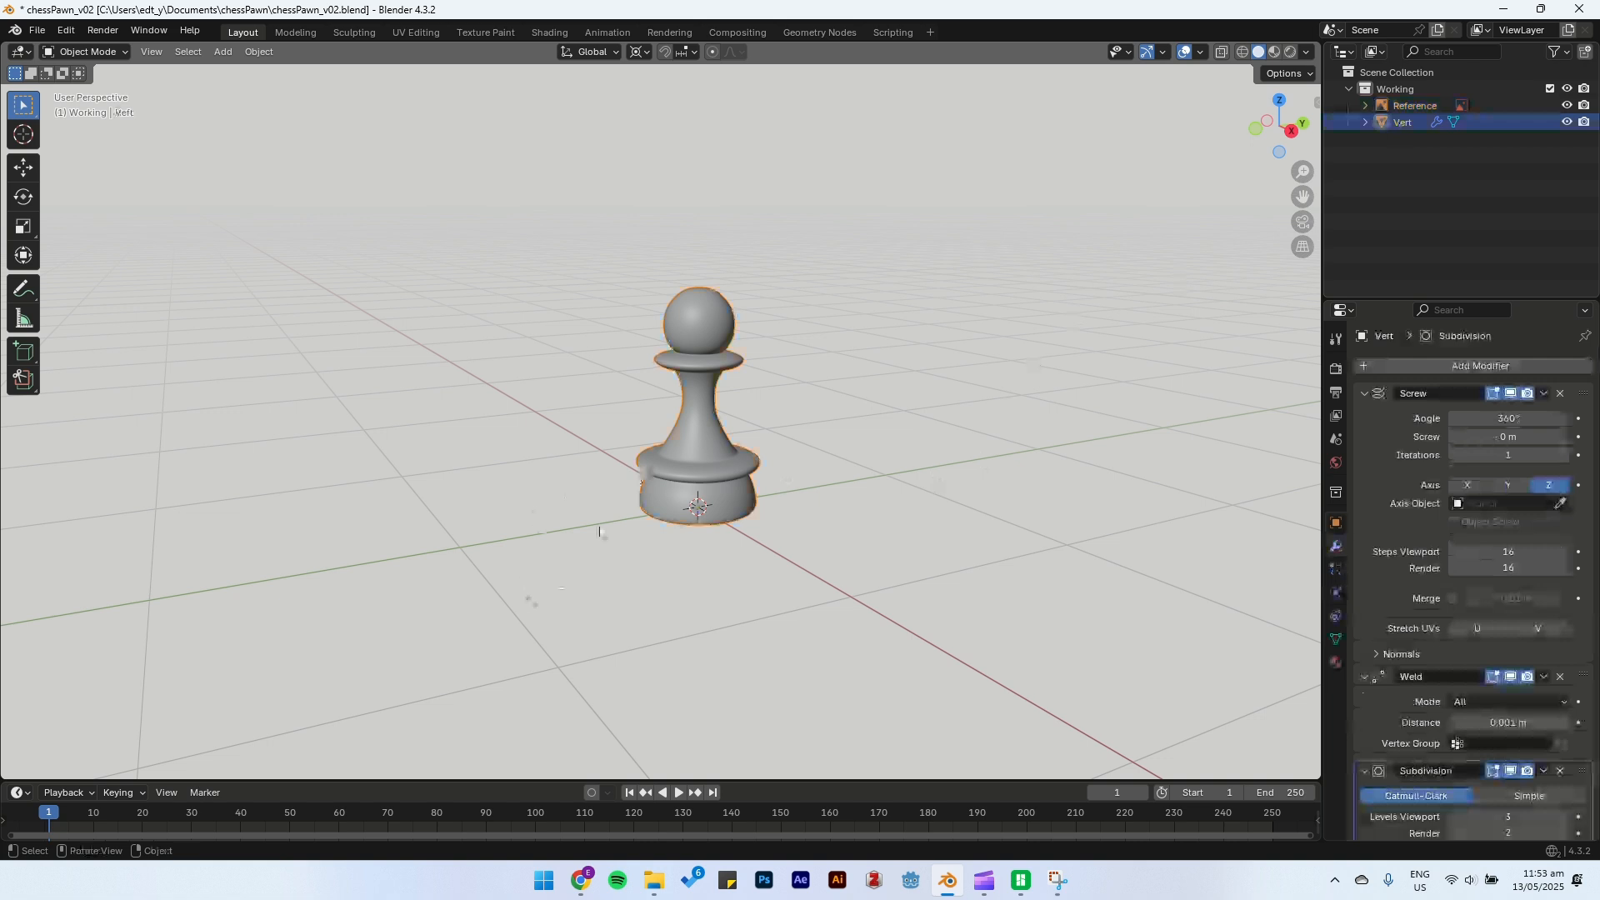
double_click(1396, 121)
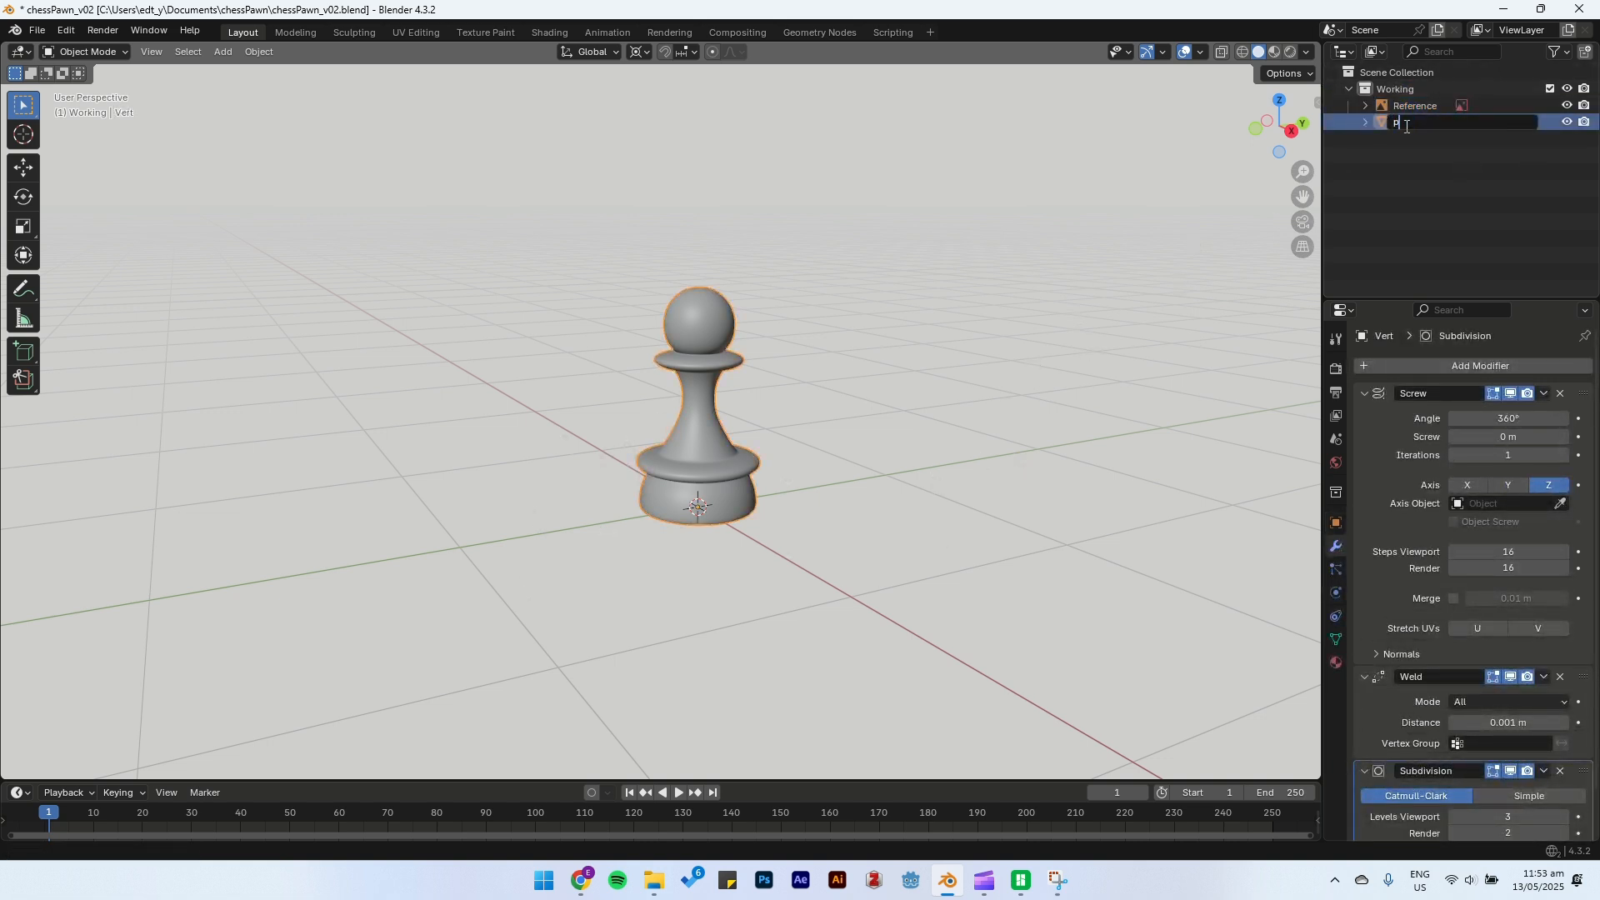
text(pawn)
key(Return)
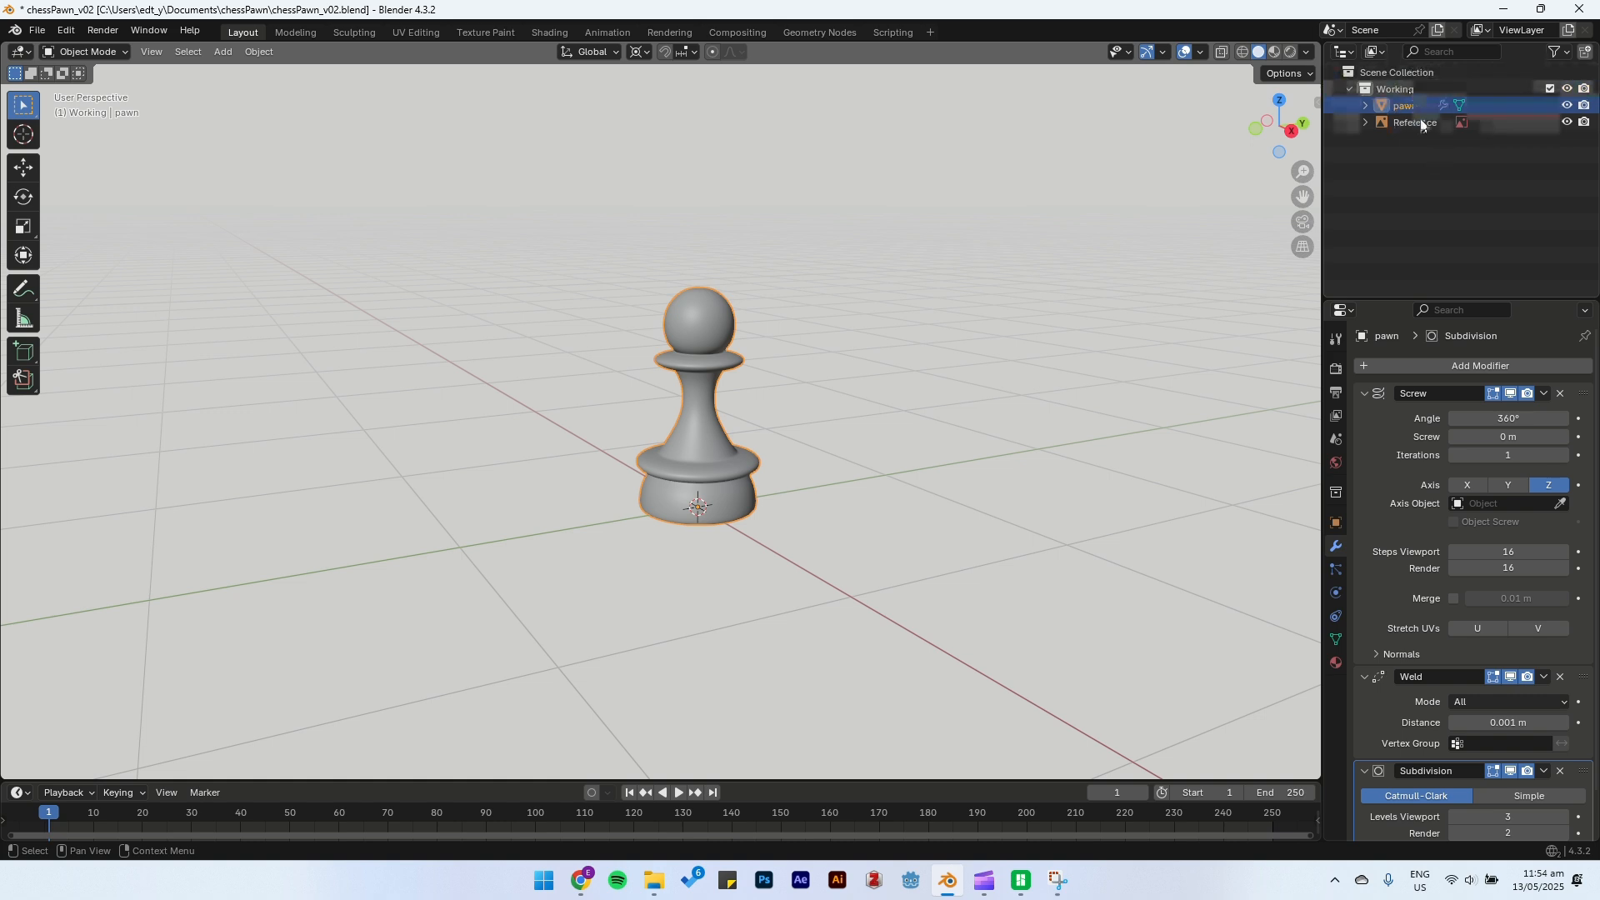
click(902, 378)
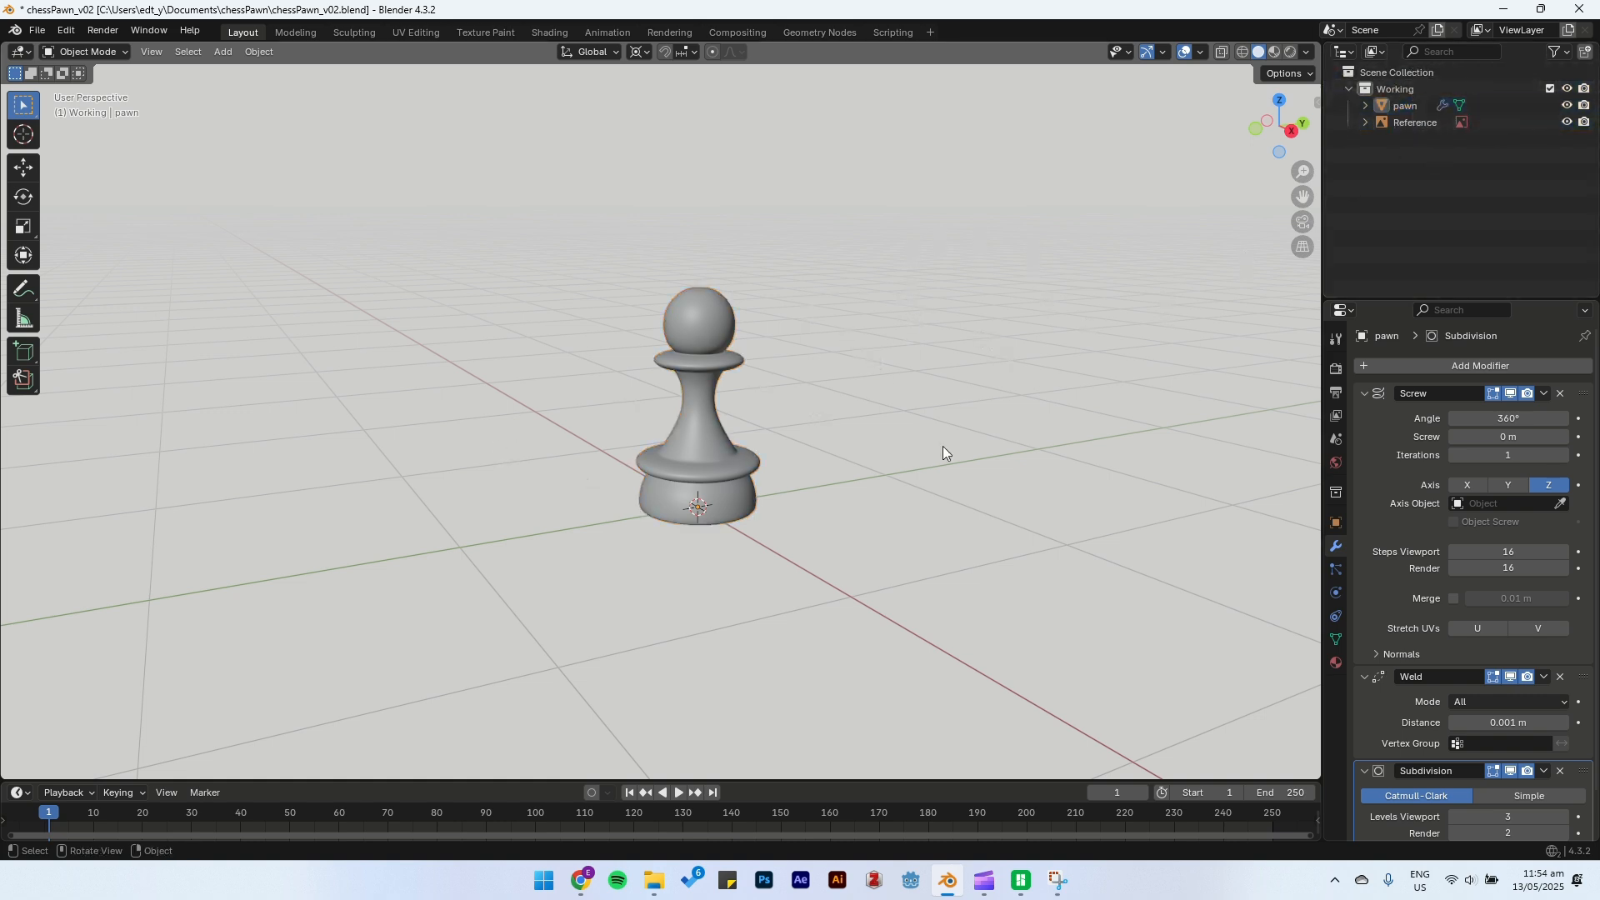
Step: Duplicate the Working collection with its objects and exclude the original collection from the view layer
click(1408, 89)
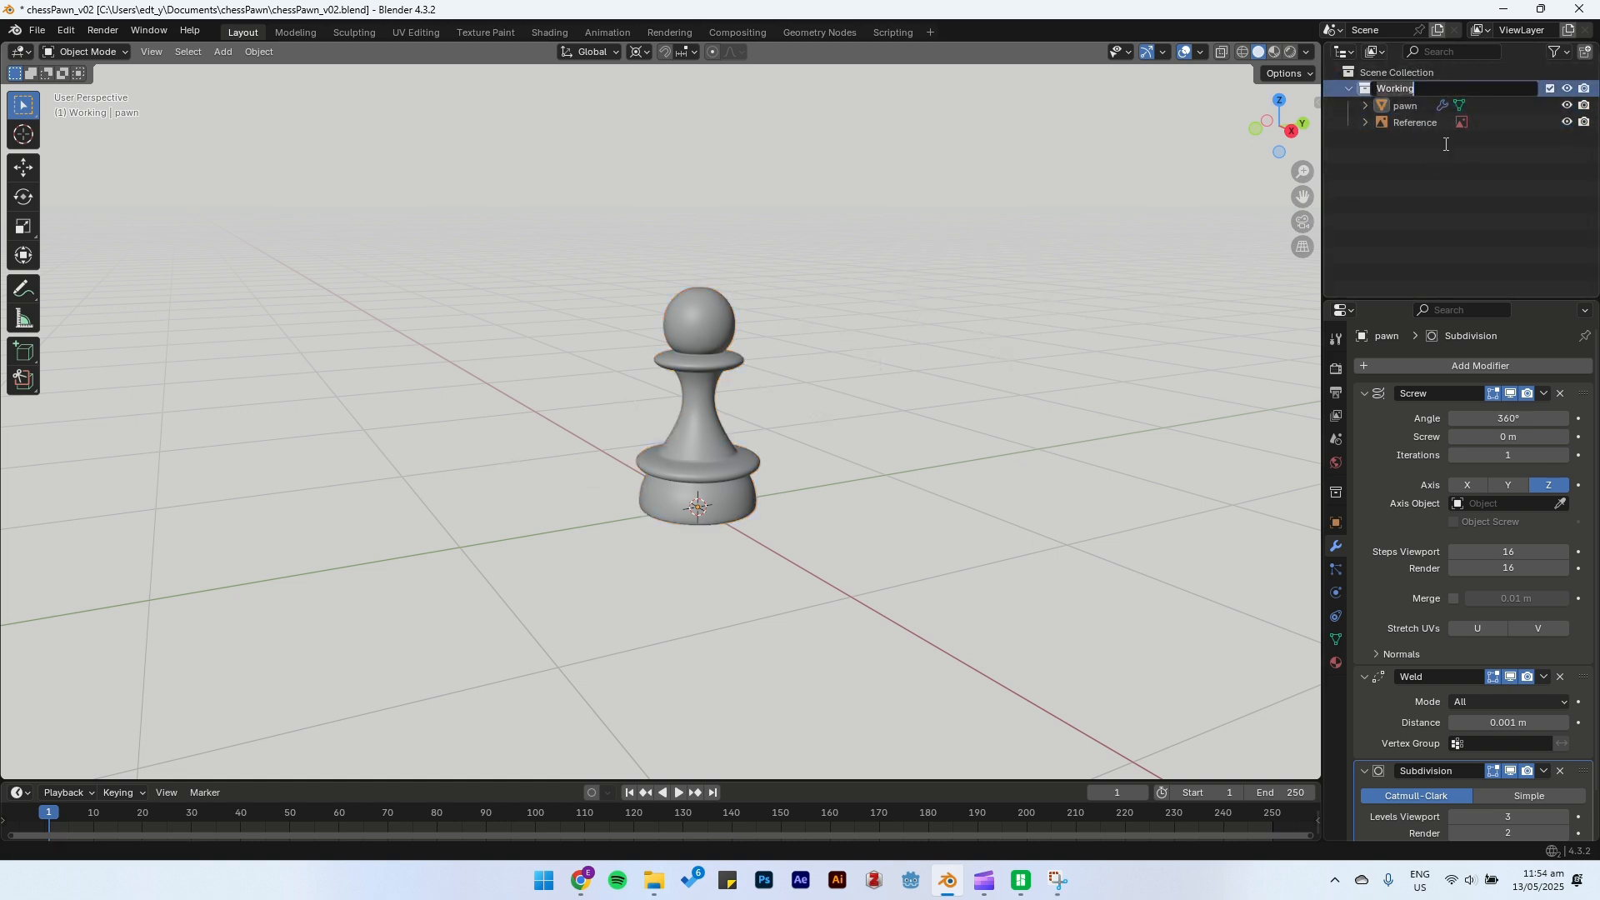
right_click(1392, 88)
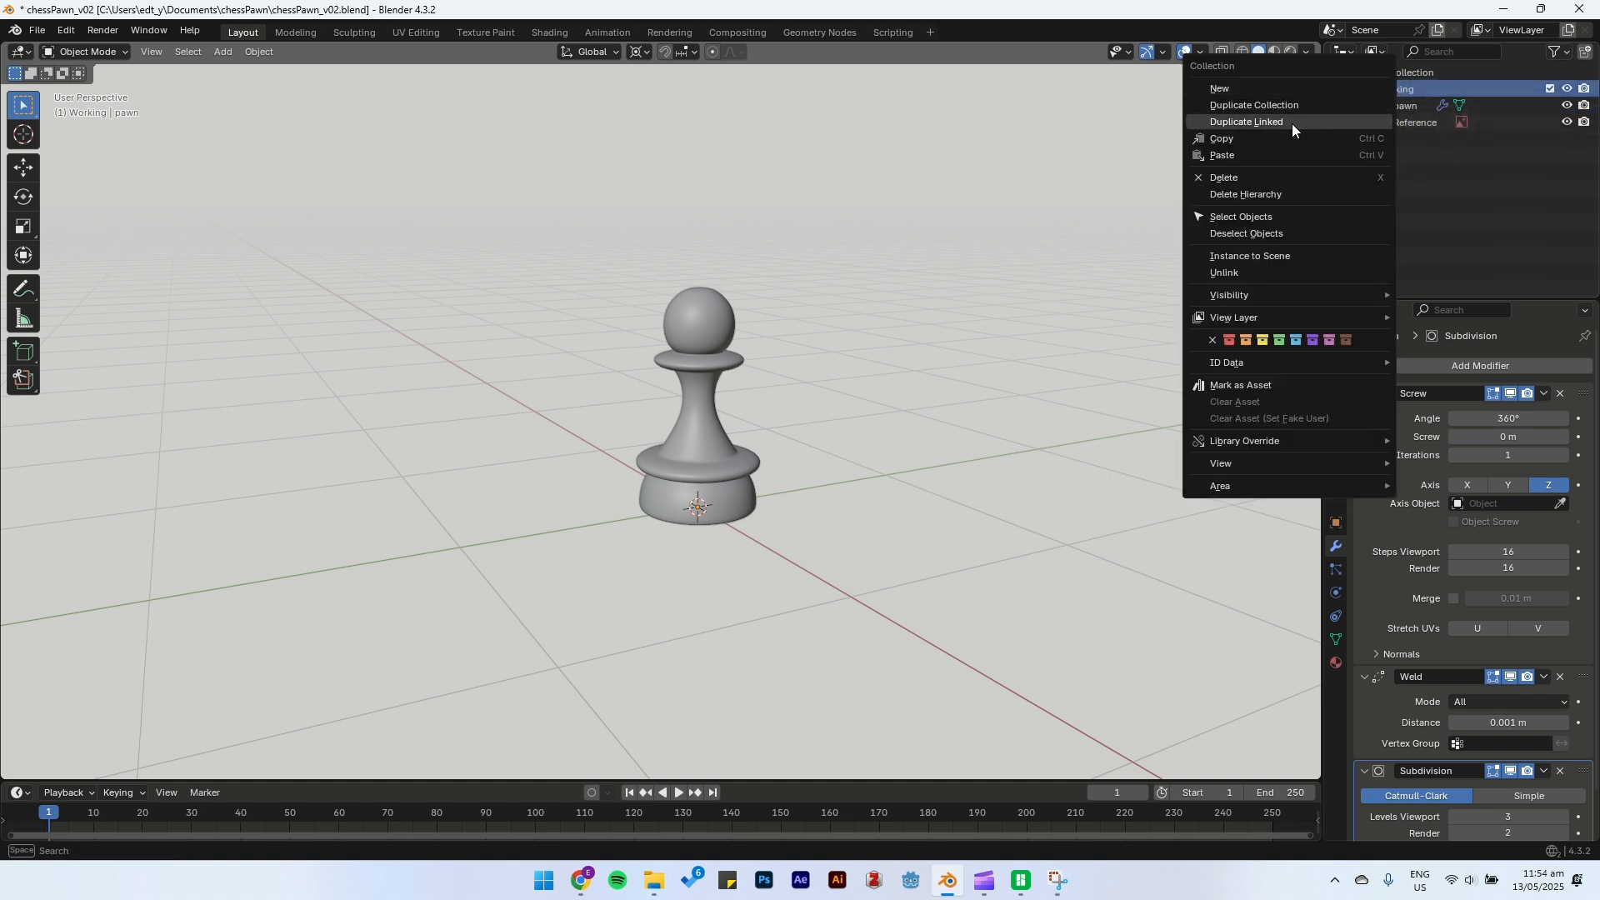
click(1263, 107)
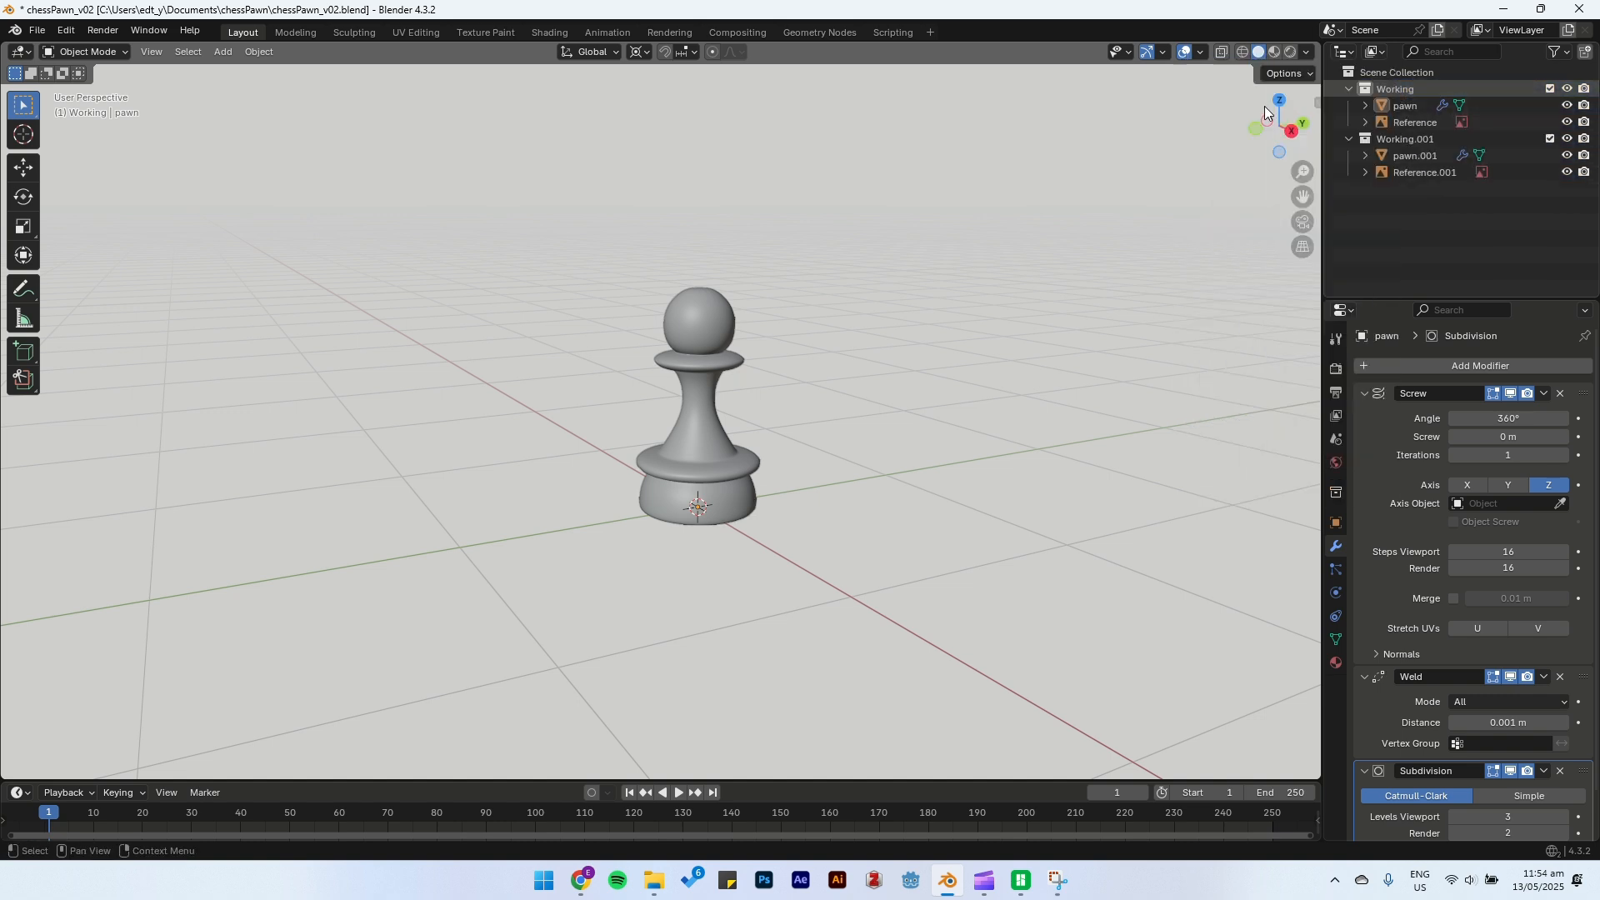
click(1550, 87)
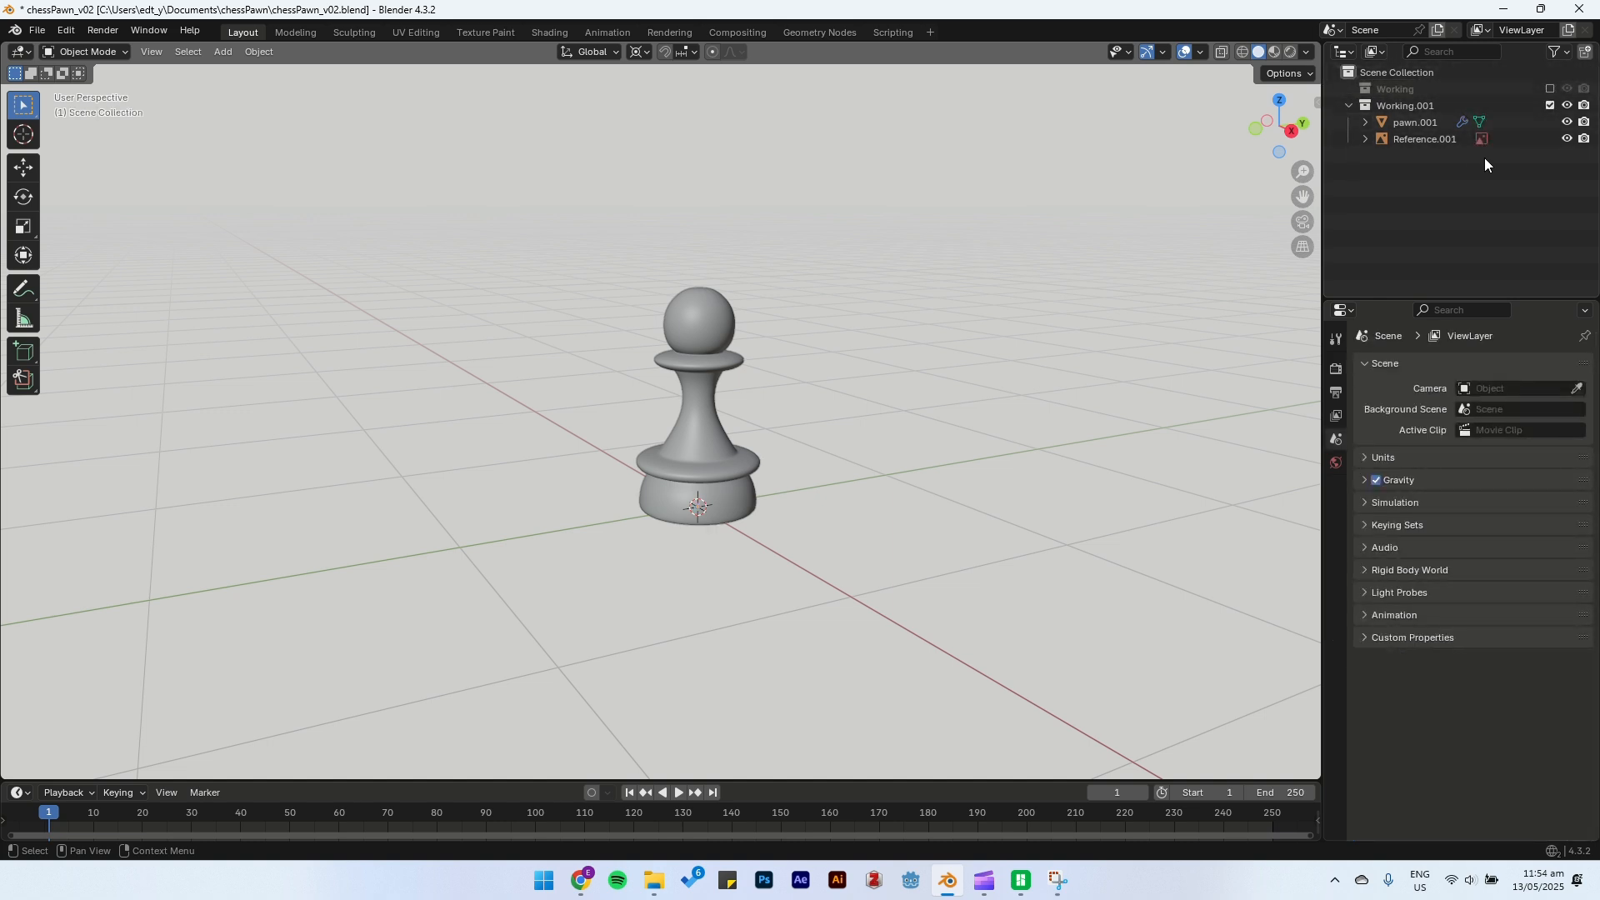
Step: Delete the copied reference image from the duplicated collection
click(1417, 123)
click(1429, 140)
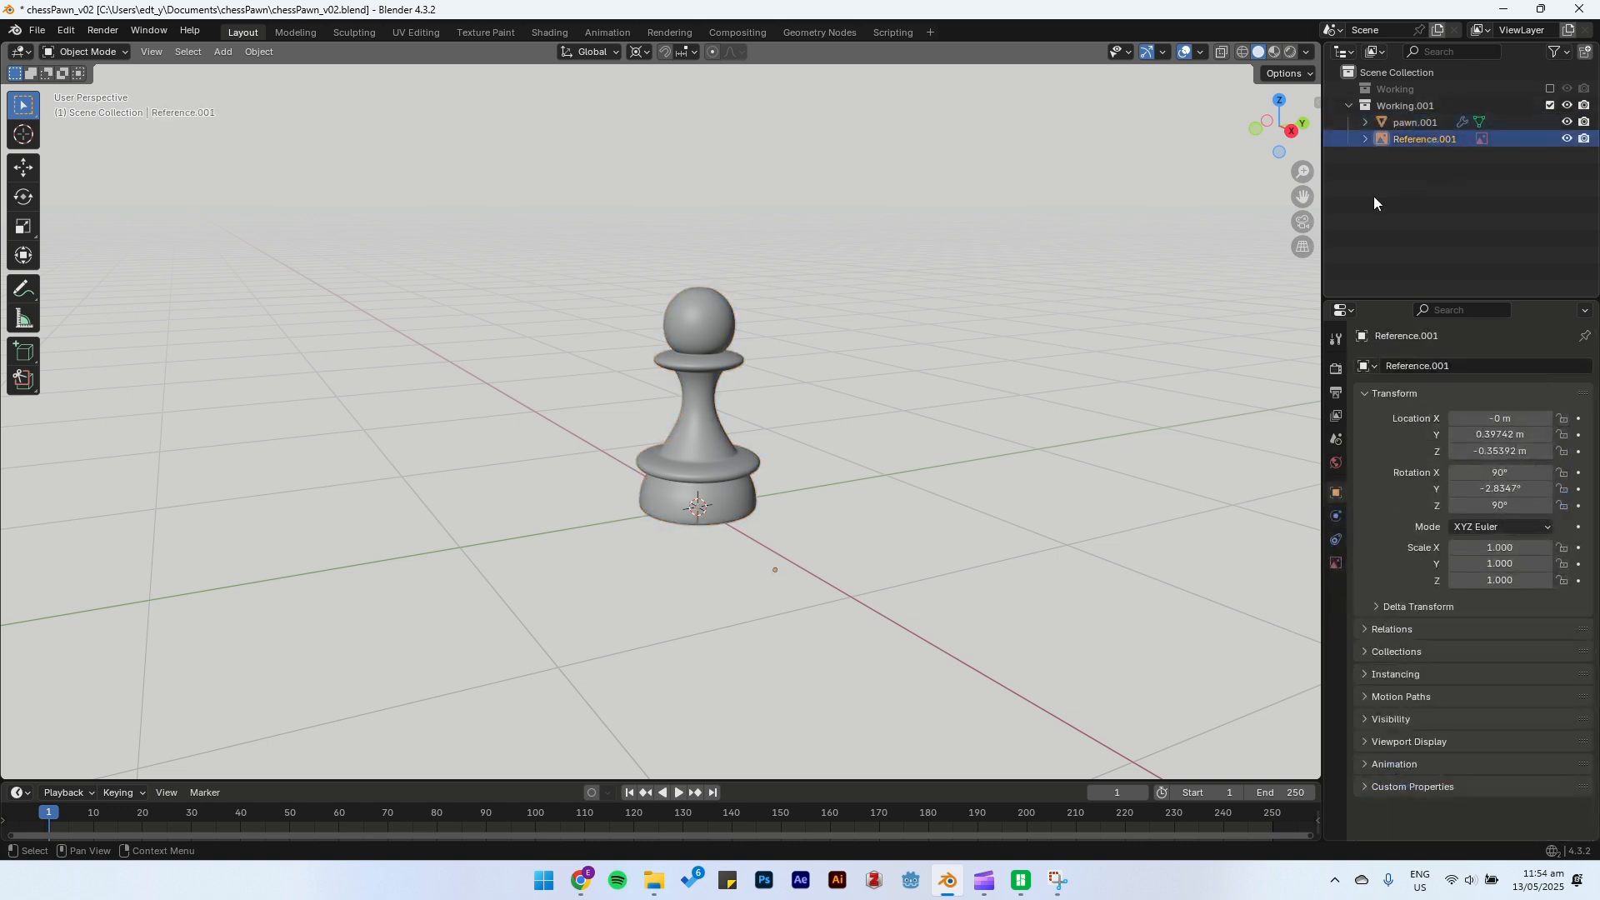
key(Delete)
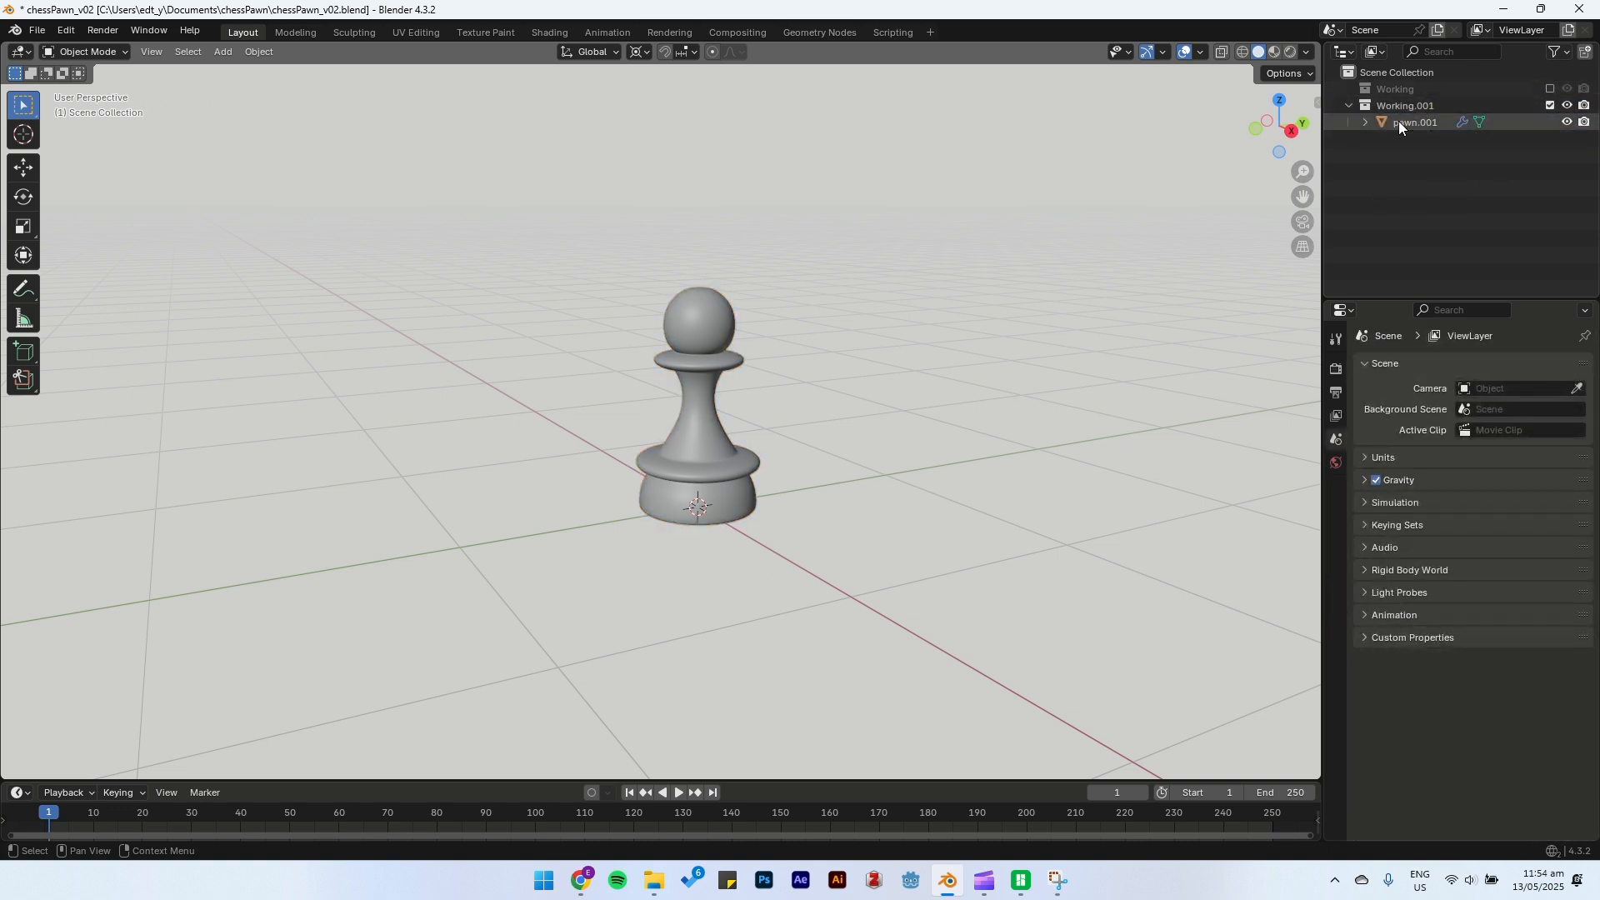
Step: Rename the duplicated collection as finished and its pawn.001 object as pawn
double_click(1407, 107)
text(finished)
key(Return)
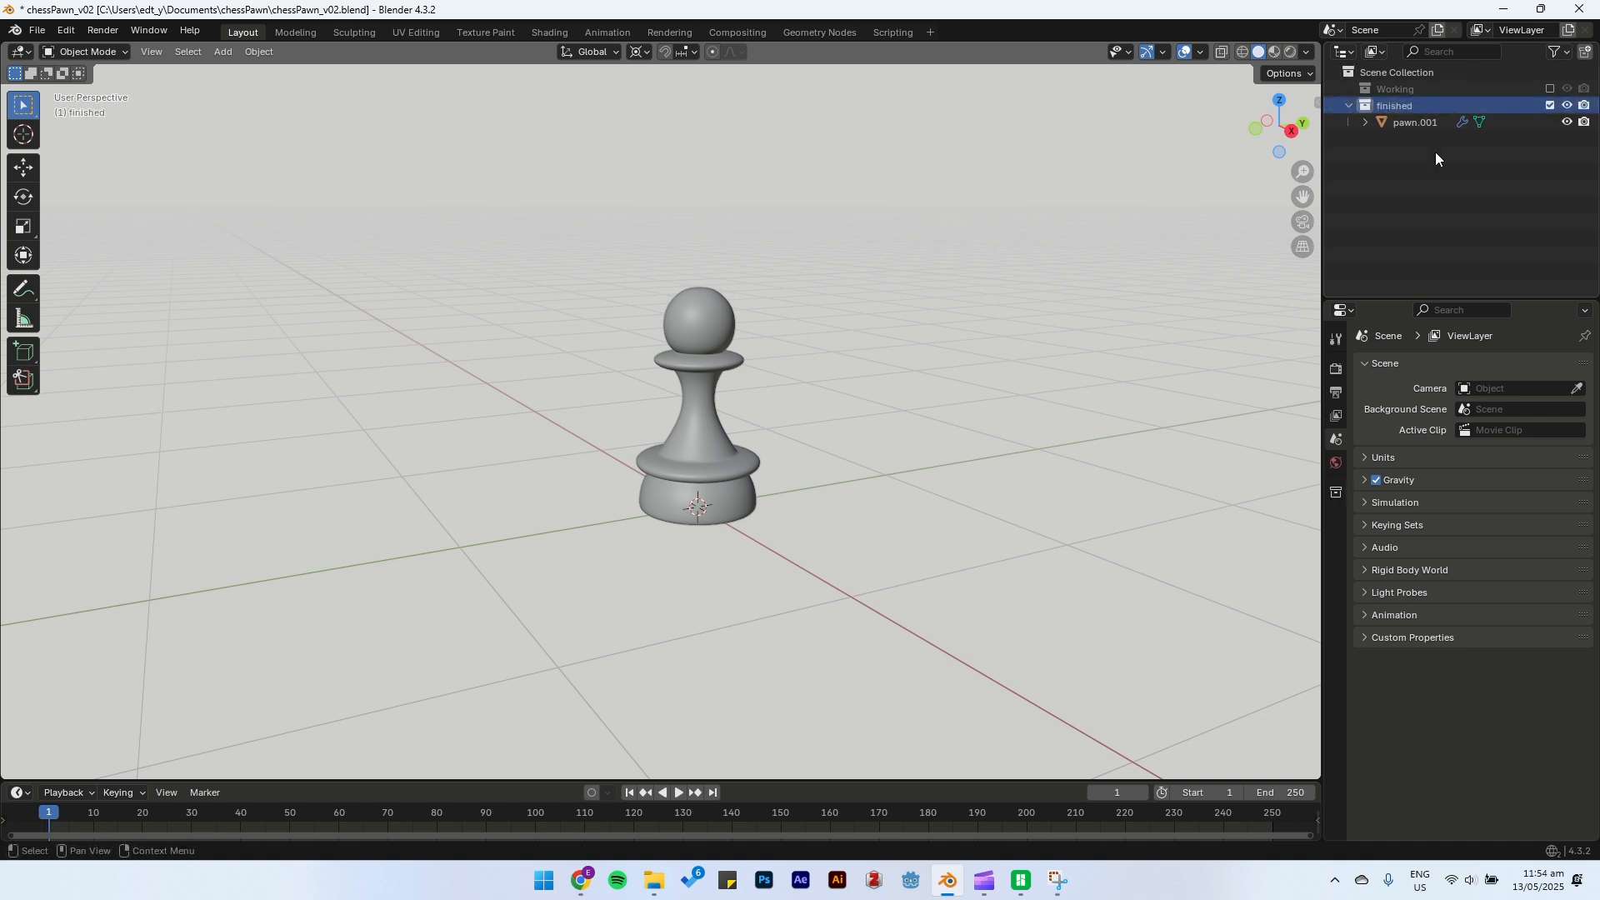
click(1419, 121)
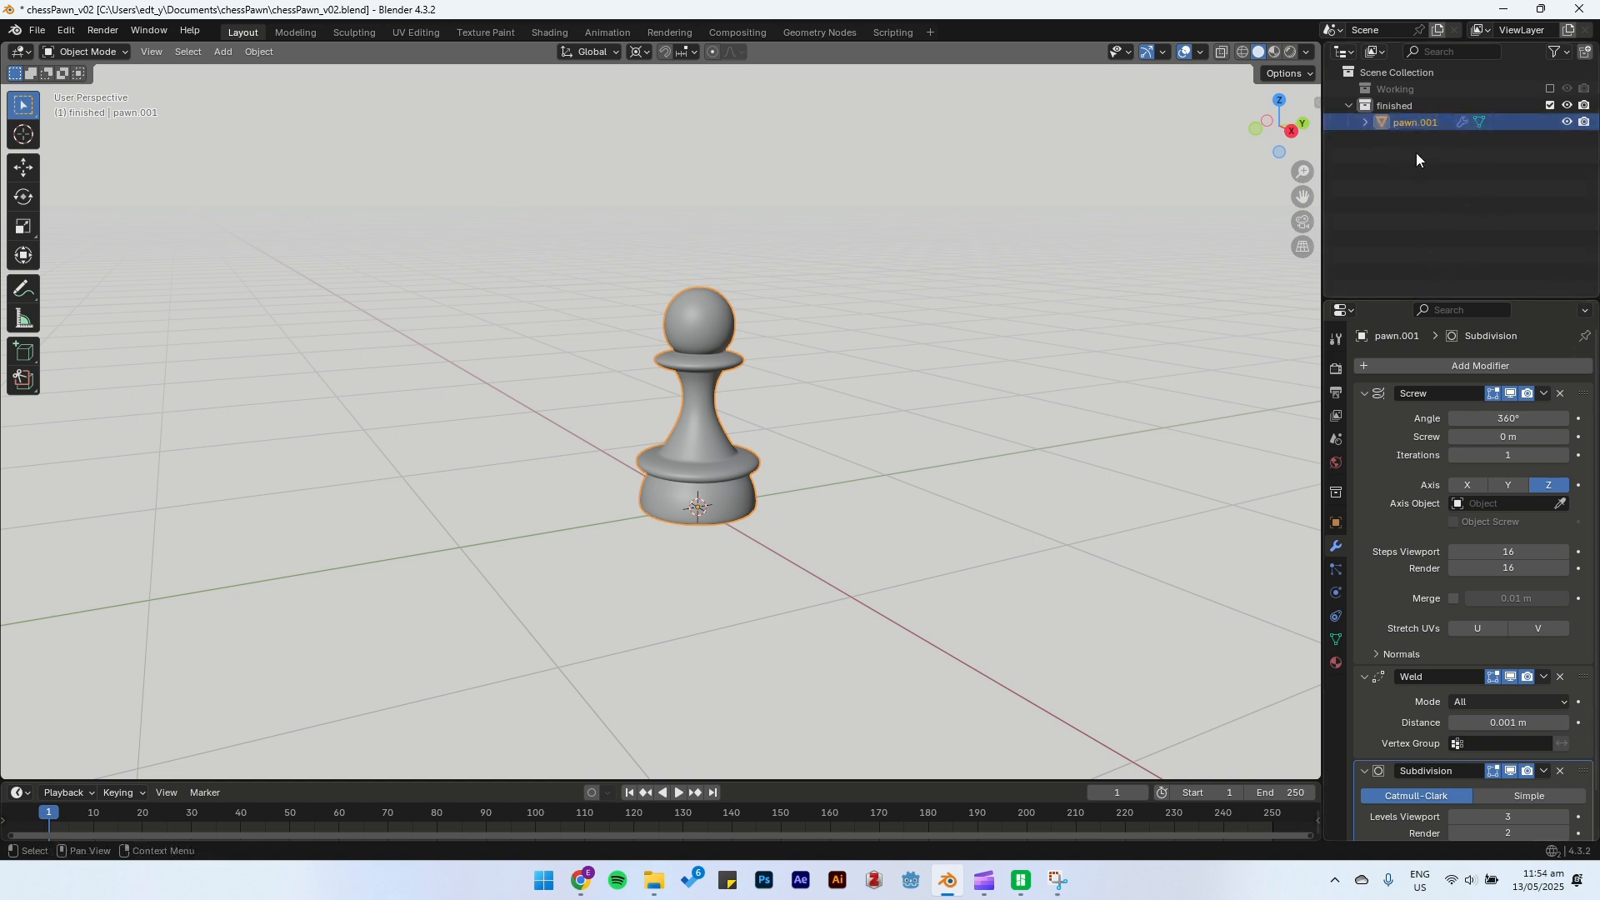
double_click(1418, 126)
text(pawn)
key(Return)
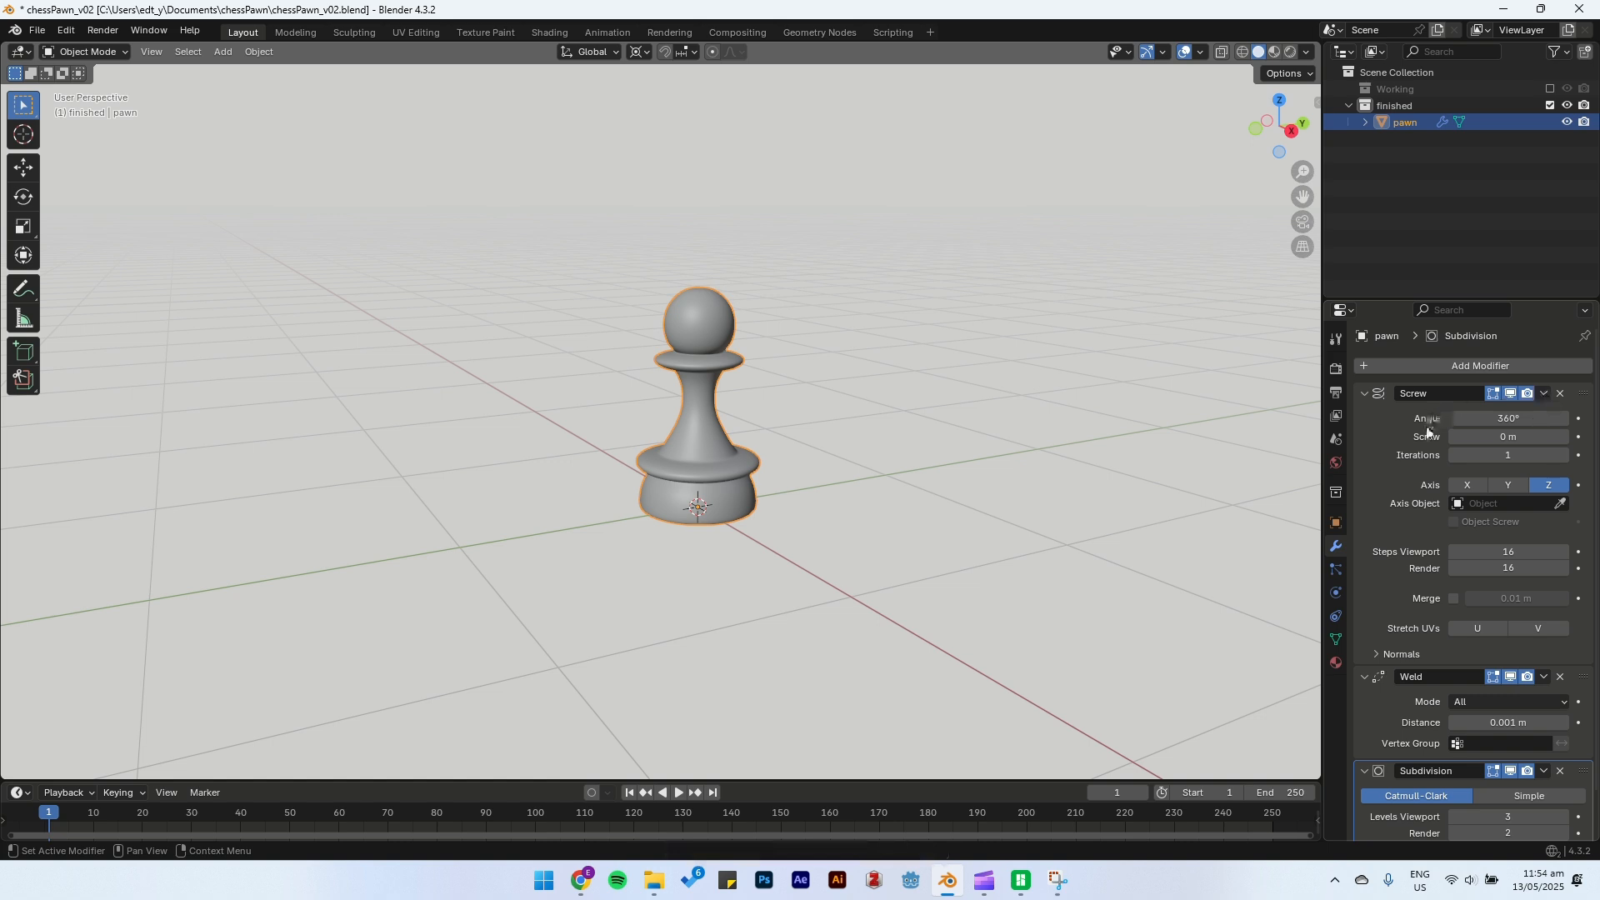
Step: Apply the pawn's Screw, Weld and Subdivision modifiers in stack order
click(1544, 394)
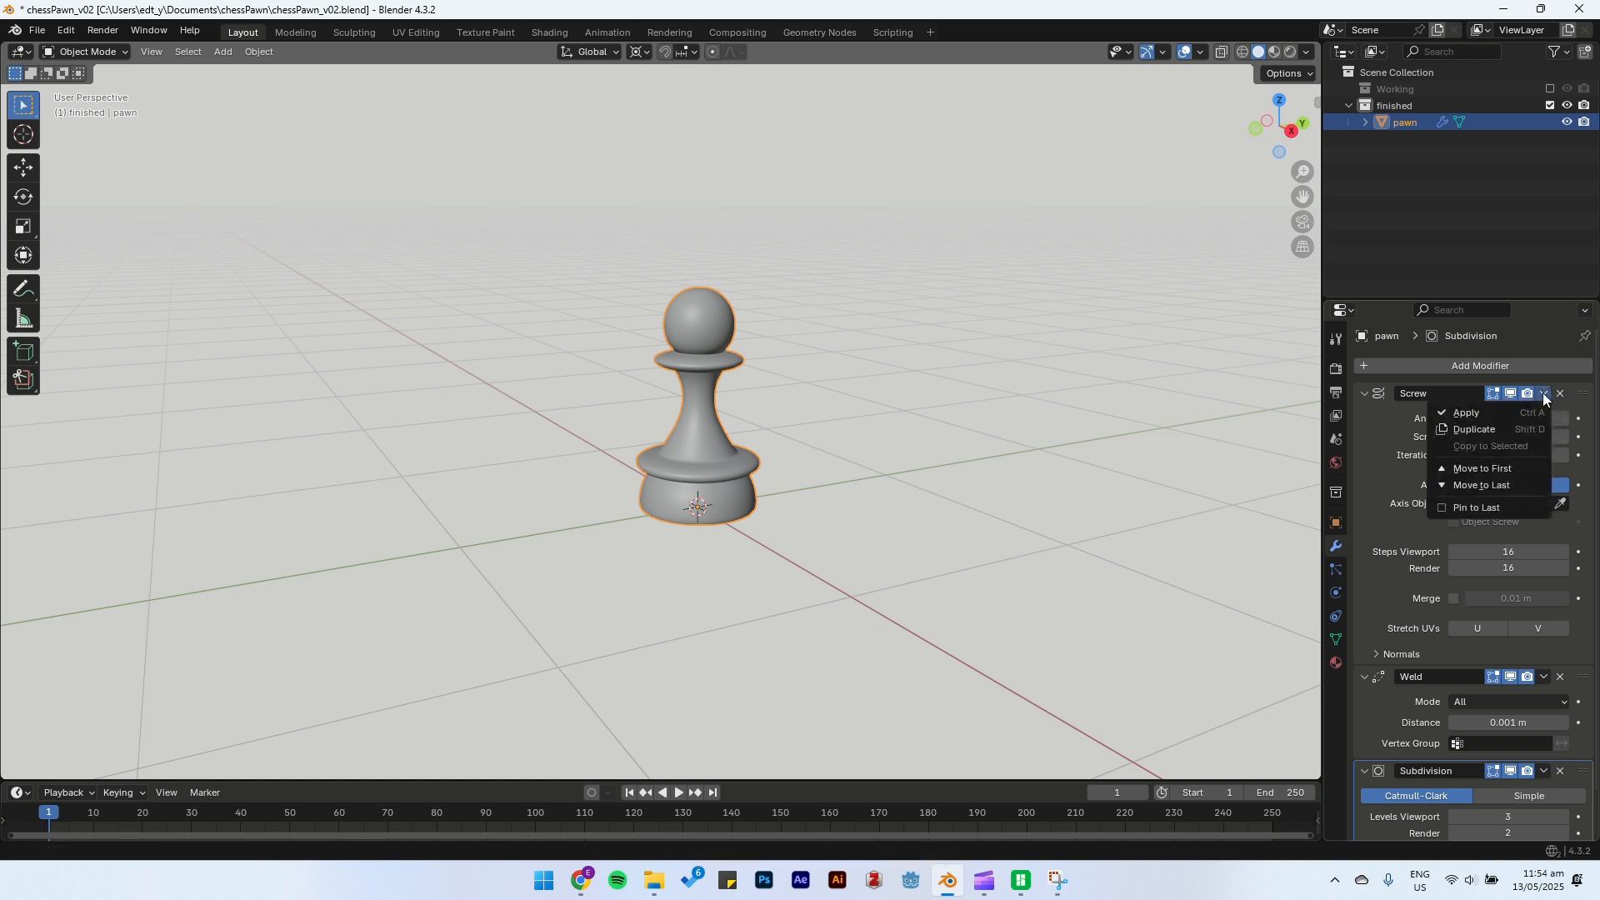
click(1473, 414)
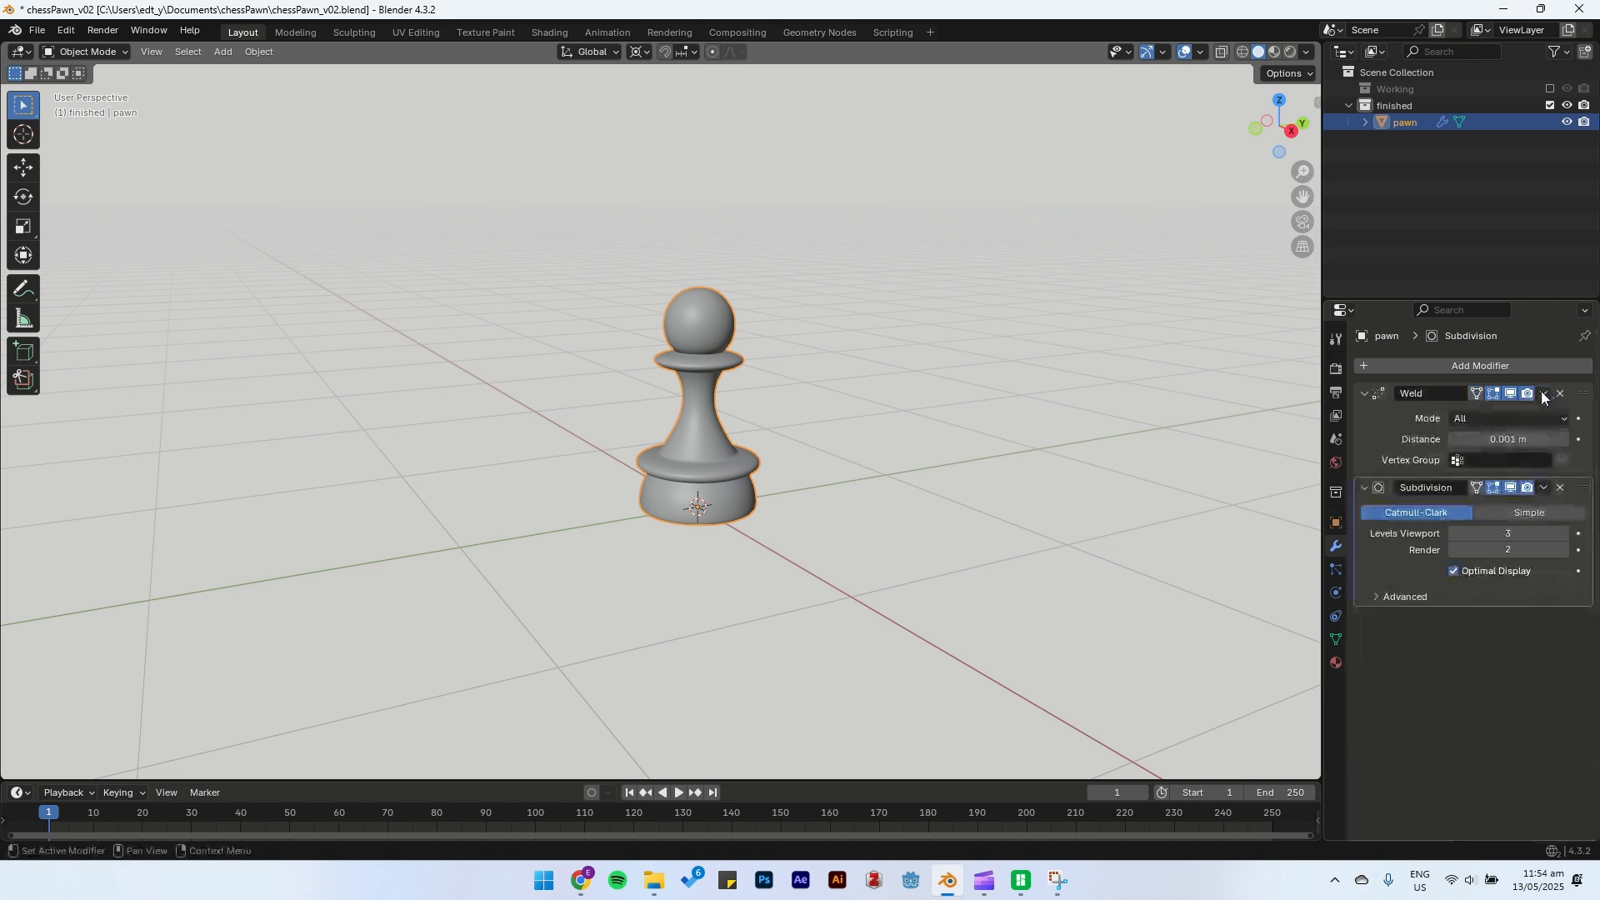
click(1543, 394)
click(1510, 411)
click(1541, 394)
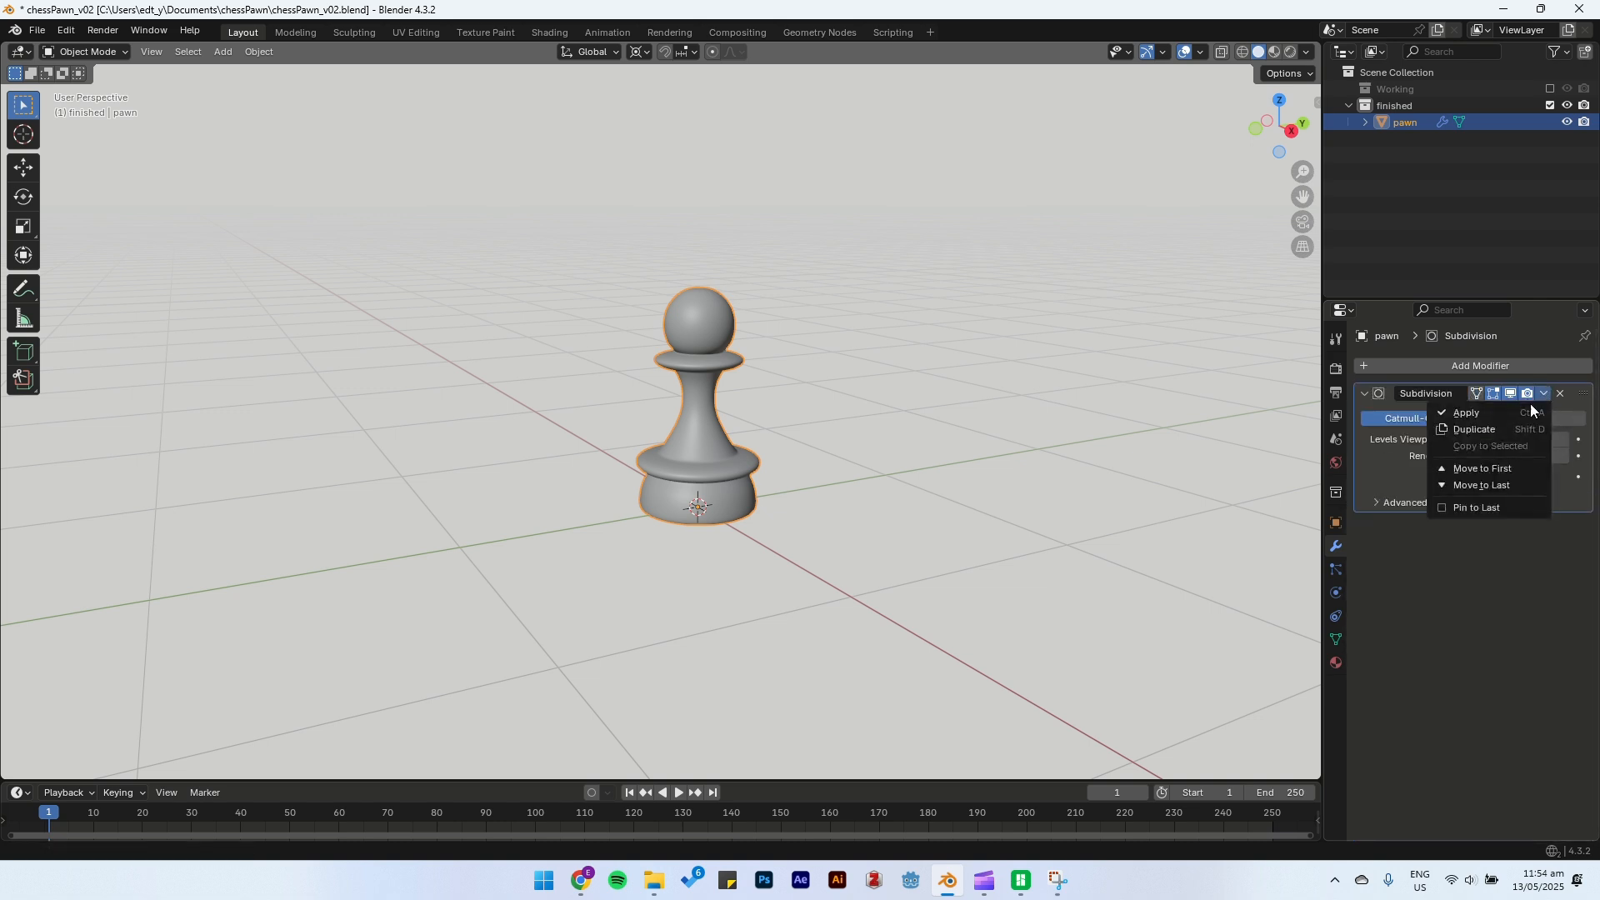
click(1524, 411)
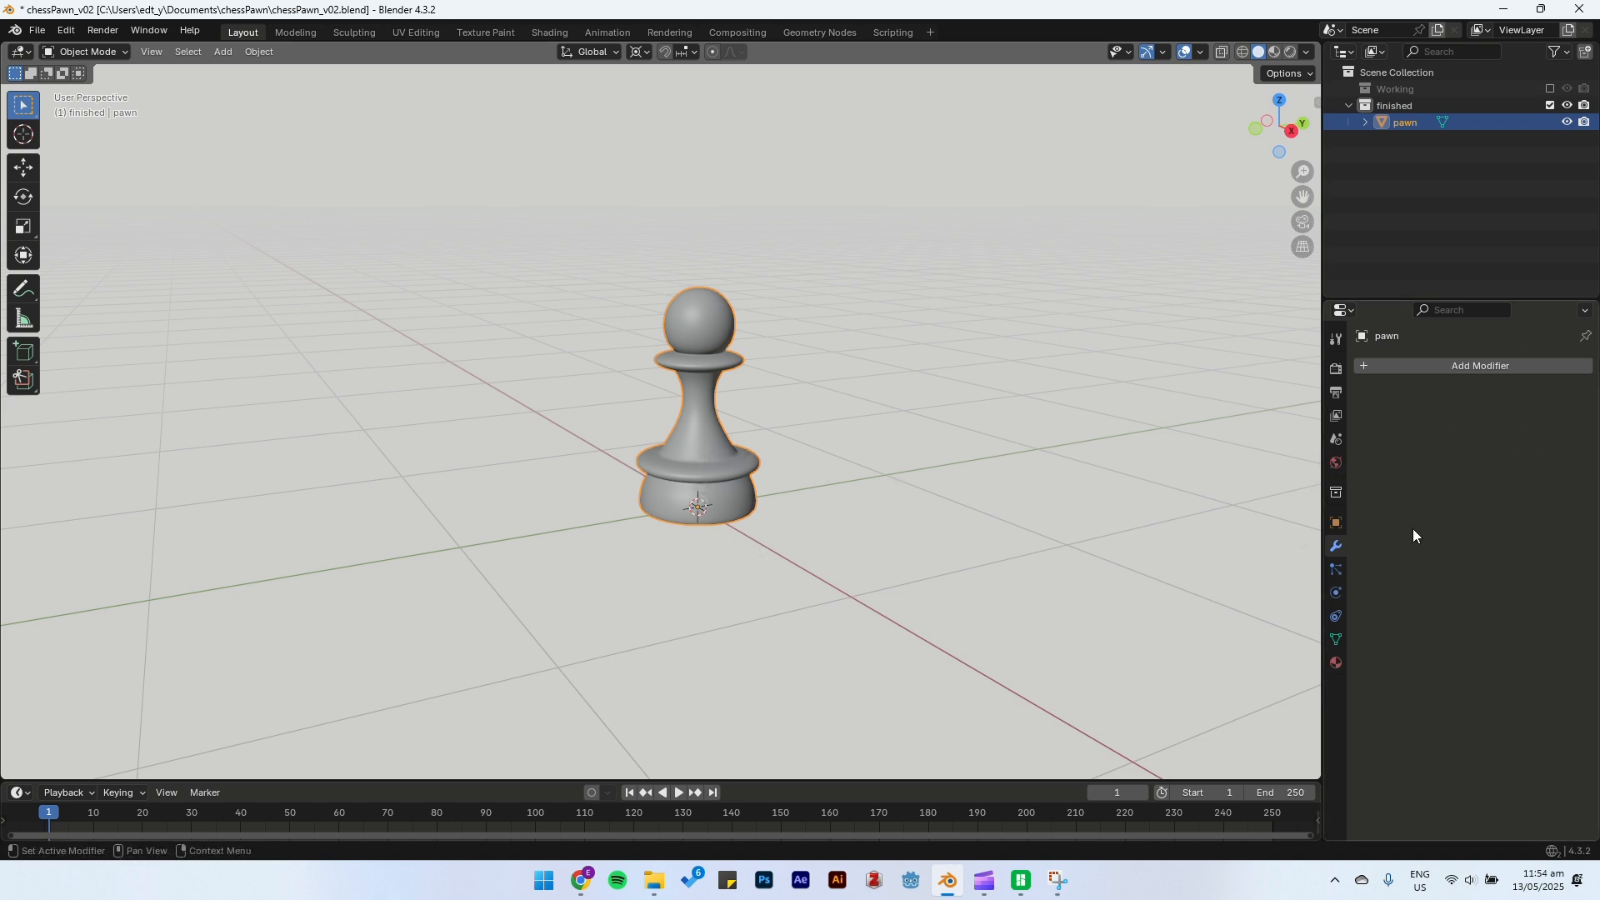
Step: Examine the vertex density of the applied pawn mesh in Edit Mode with nothing selected, and return to Object Mode
scroll(796, 433, up, 3)
mouse_move(777, 317)
middle_down()
mouse_move(772, 383)
mouse_move(707, 398)
mouse_move(906, 410)
mouse_move(802, 410)
mouse_move(801, 318)
middle_up()
key(Tab)
scroll(708, 399, up, 2)
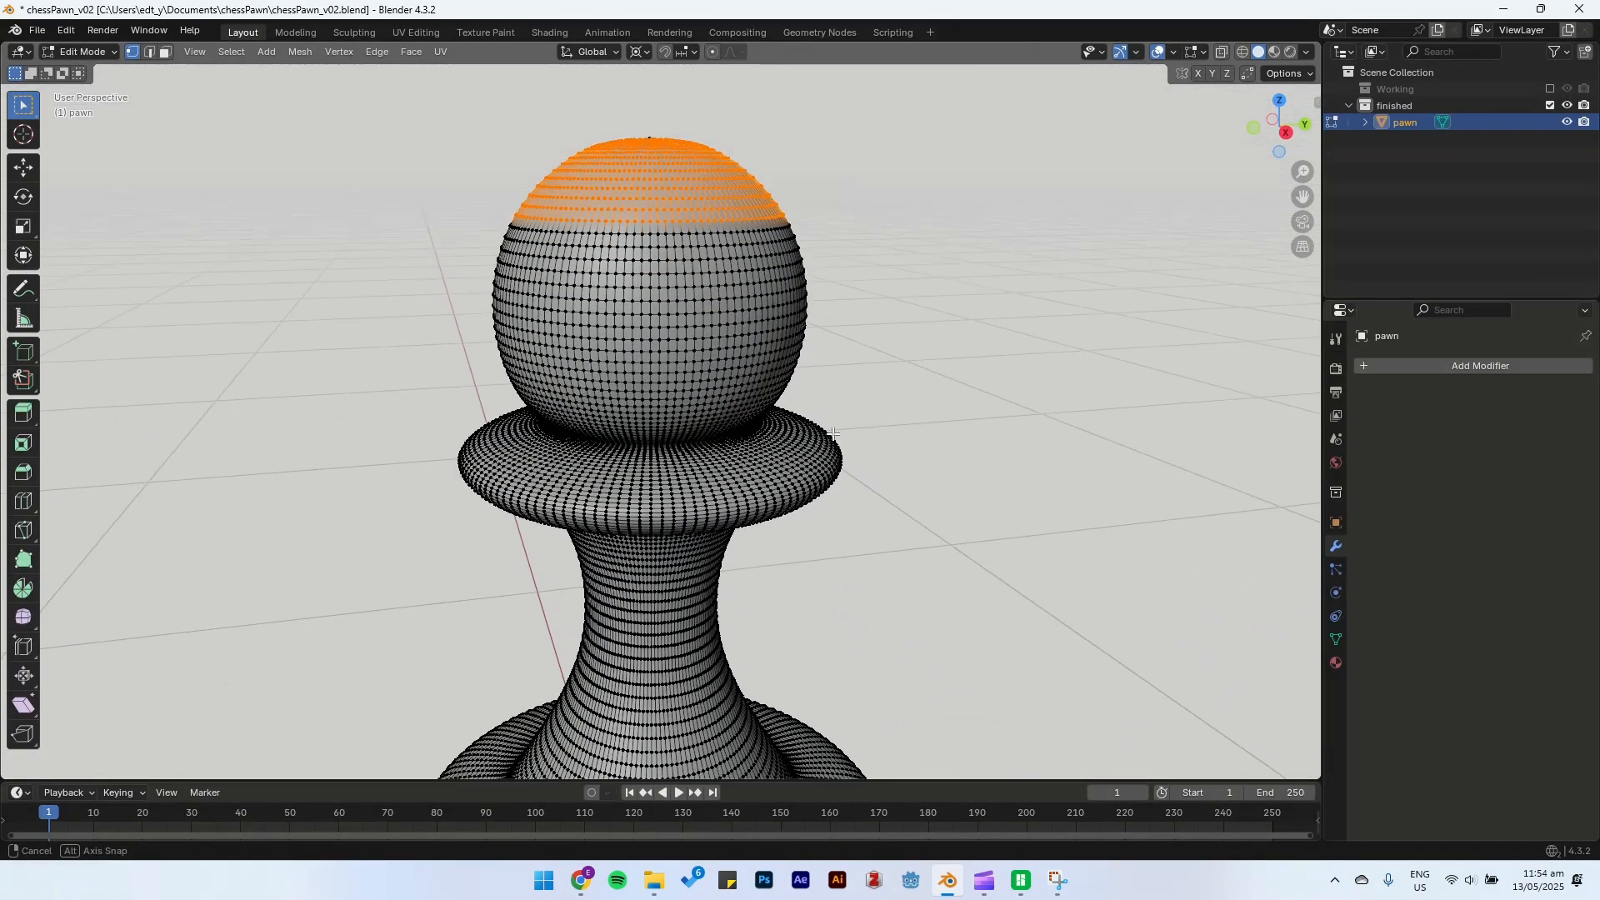
key(alt+a)
key(g)
right_click(919, 362)
scroll(896, 392, down, 5)
scroll(843, 400, up, 5)
mouse_move(785, 410)
middle_down()
mouse_move(840, 429)
mouse_move(805, 430)
mouse_move(765, 473)
mouse_move(740, 339)
mouse_move(803, 387)
middle_up()
key(Tab)
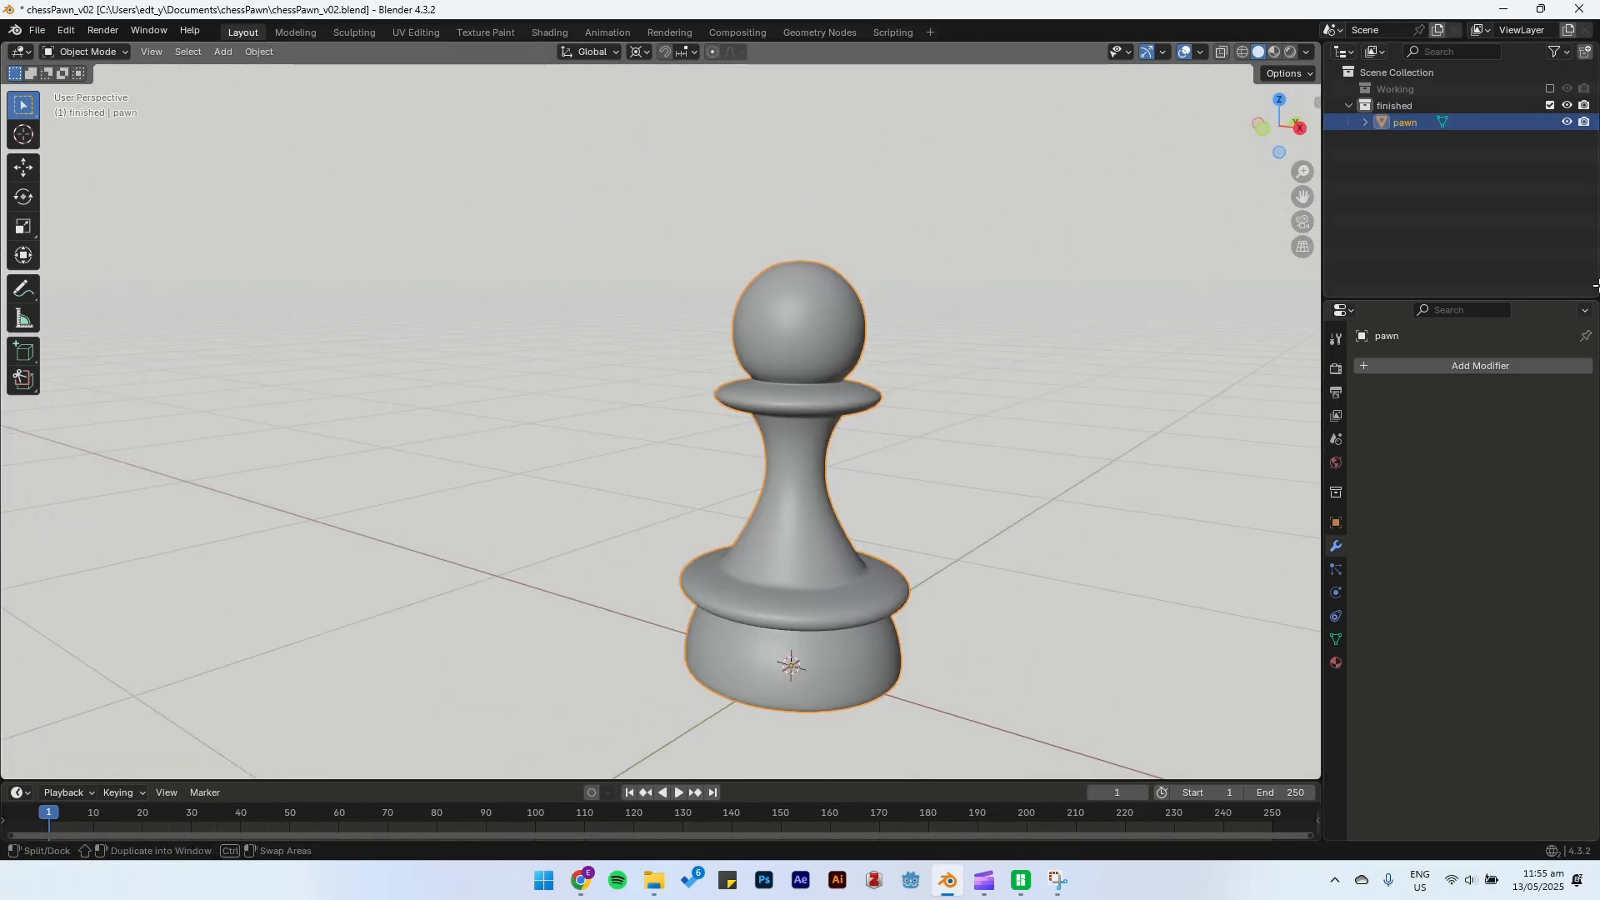
Step: Show the Working collection instead of finished and examine the editable profile of pawn.001 against the reference in the right view
click(1549, 105)
click(1550, 89)
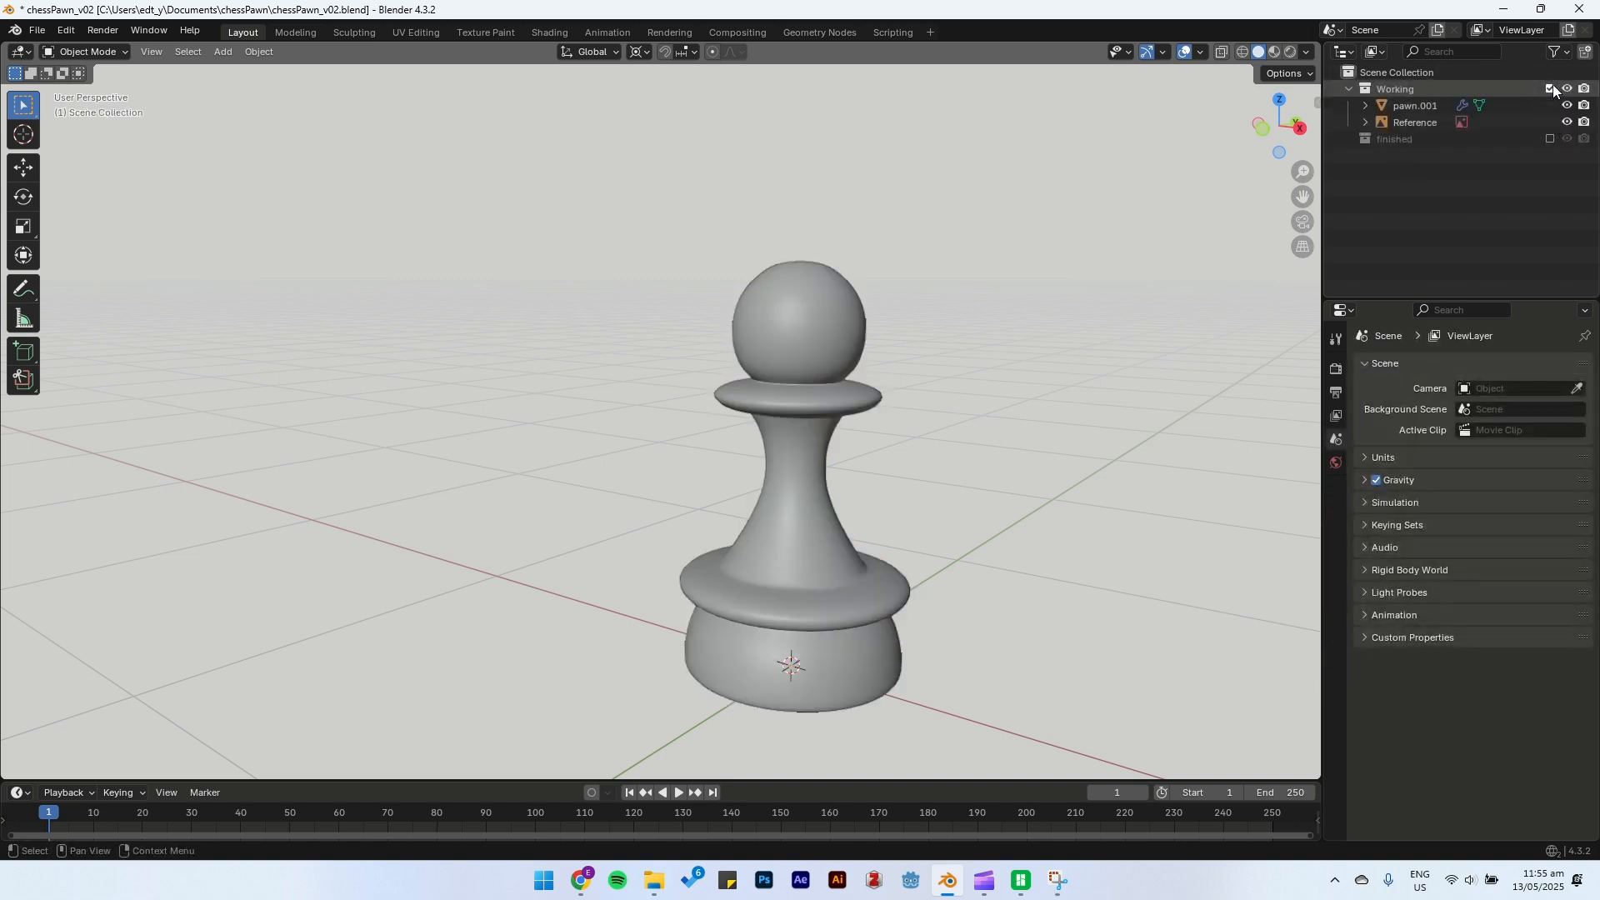
click(1408, 106)
key(Tab)
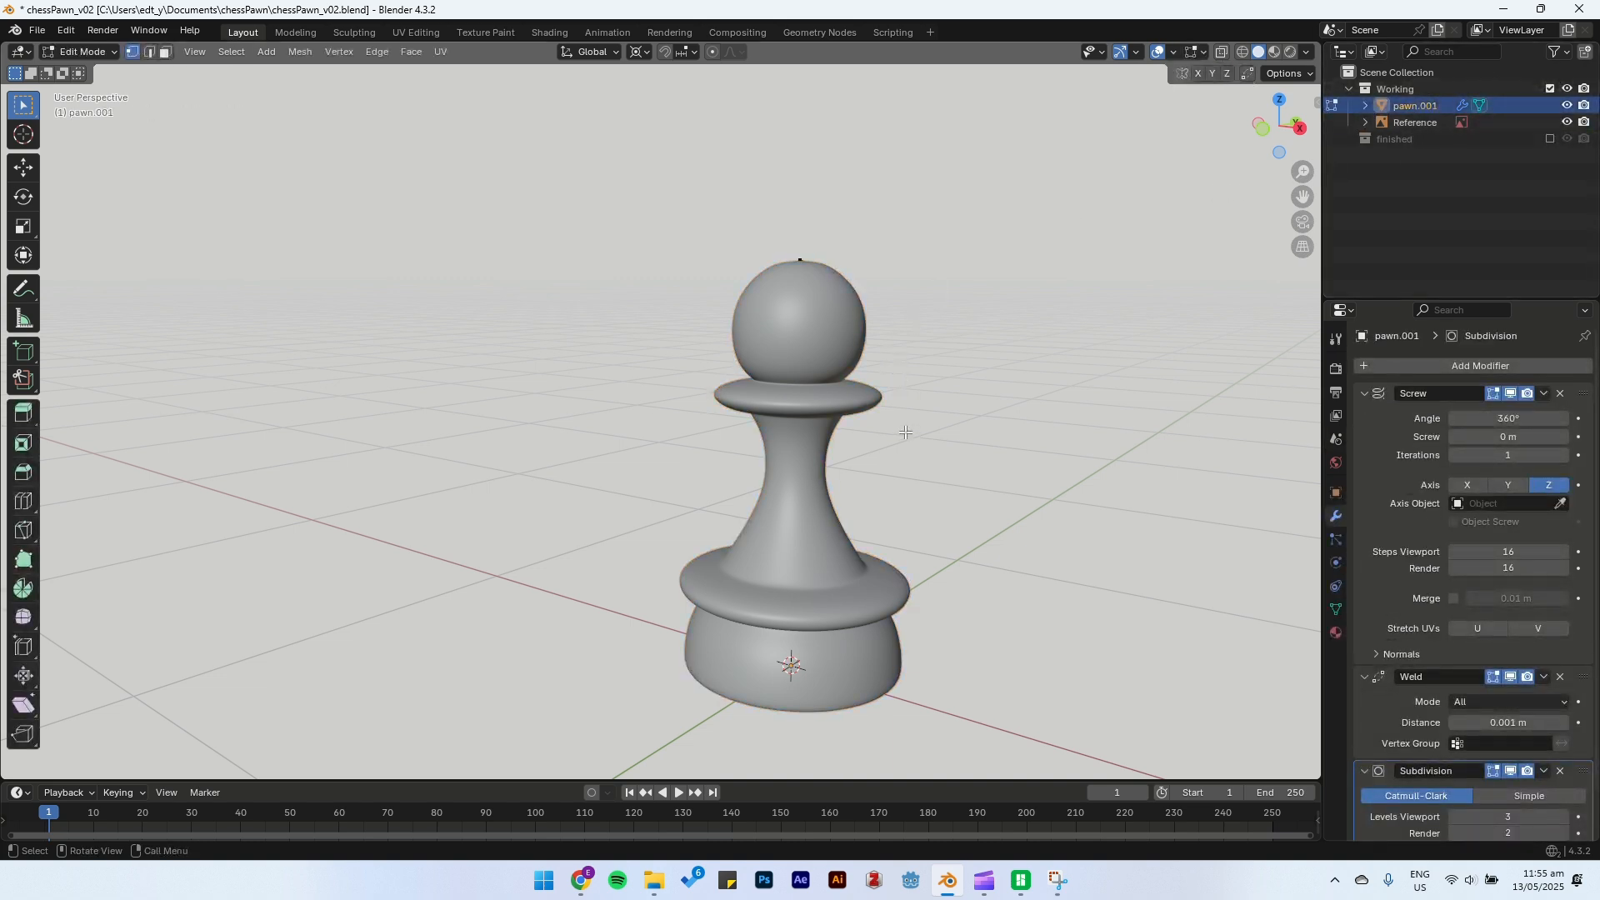
scroll(898, 379, up, 3)
shift+middle_drag(898, 379, 848, 335)
key(KP_3)
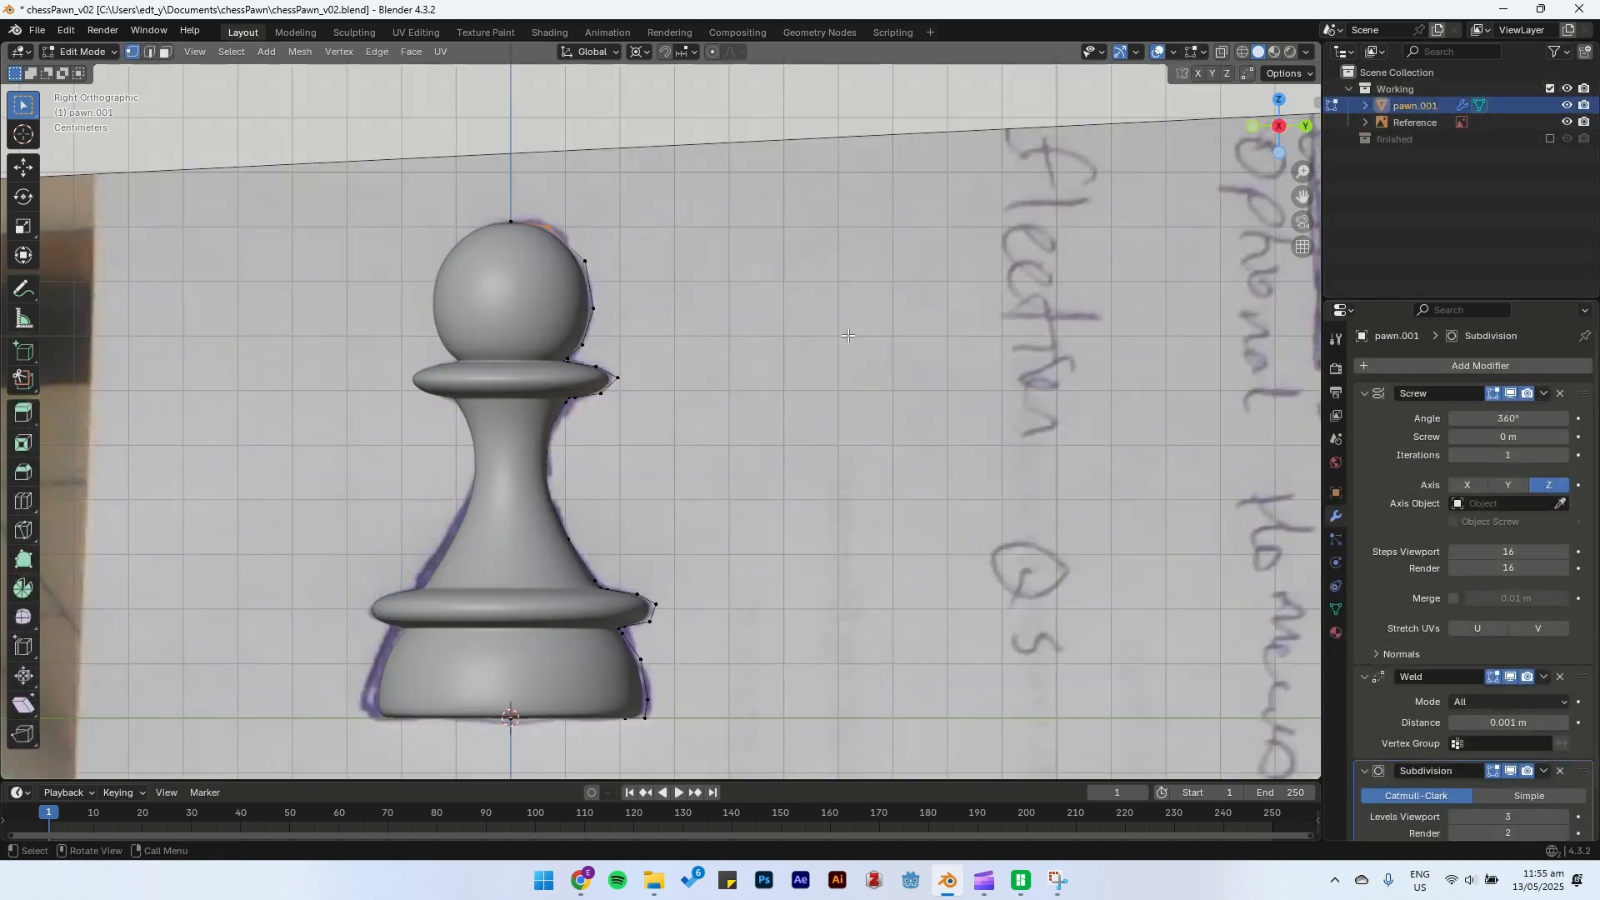
click(619, 379)
key(s)
key(Escape)
Step: Exclude the Working collection, include finished again, and inspect the pawn's full mesh in Edit Mode
click(1550, 88)
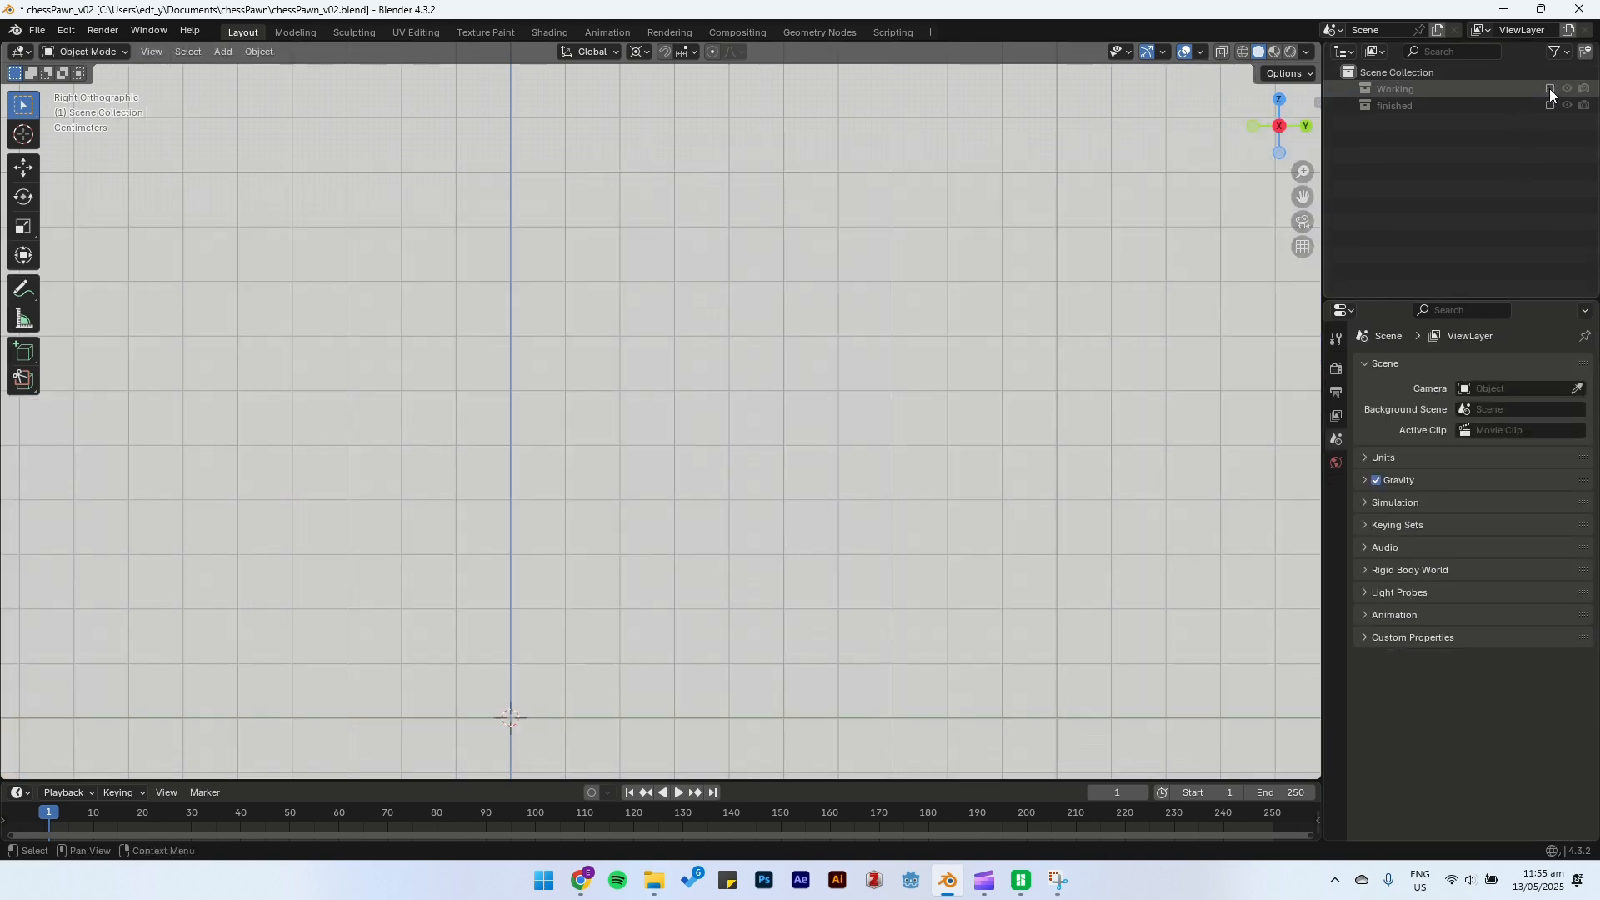
click(1549, 105)
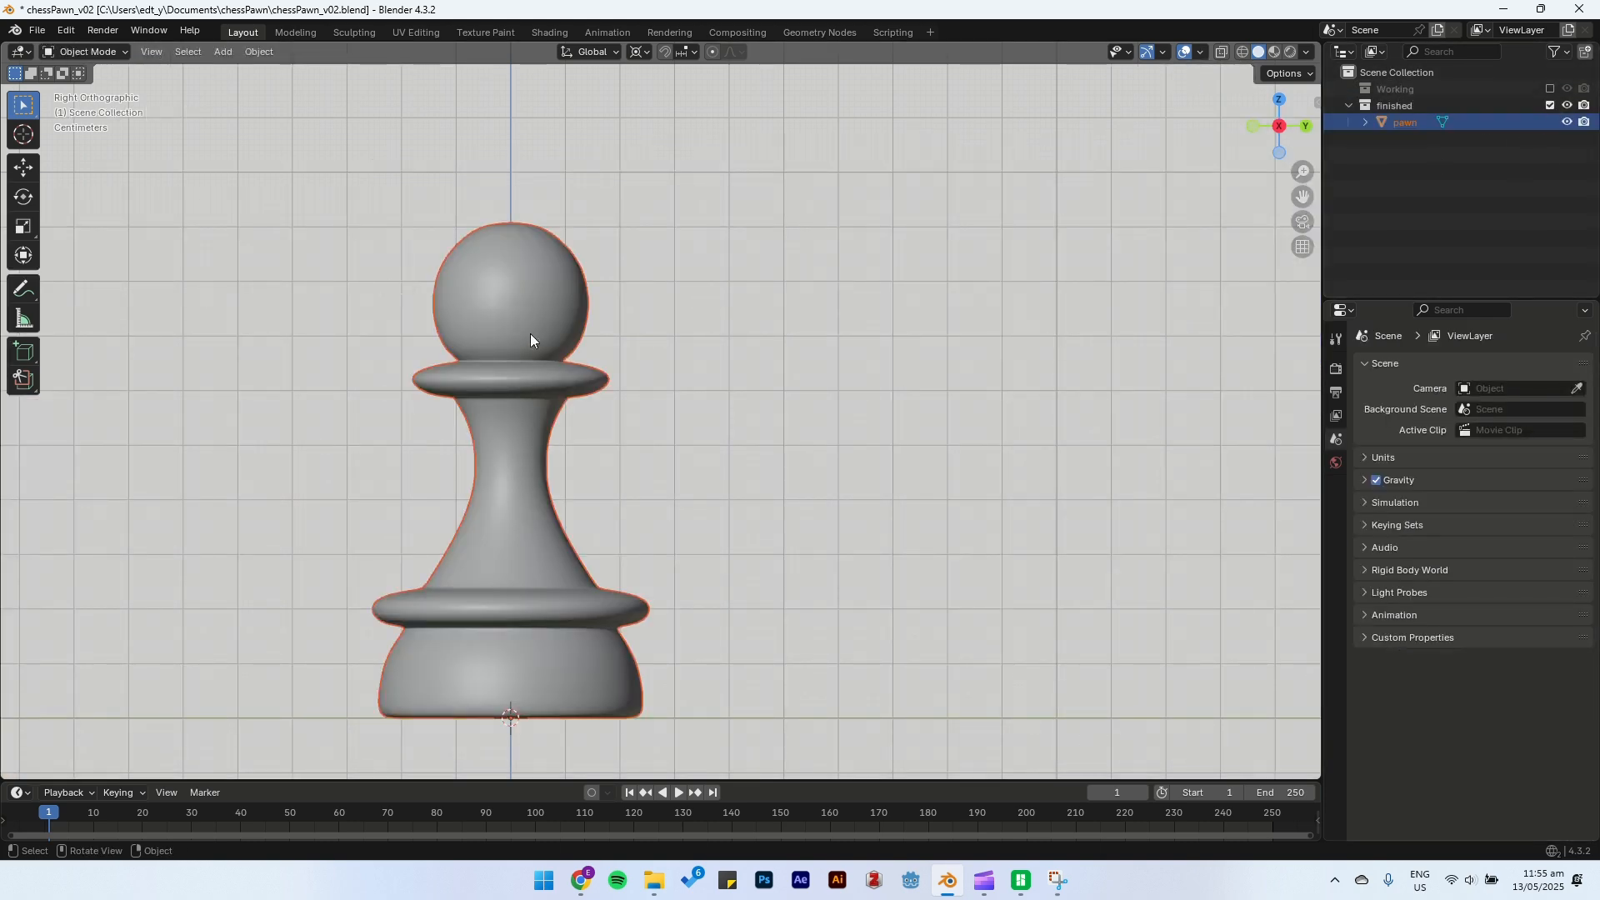
middle_drag(602, 335, 654, 356)
key(Tab)
scroll(731, 359, up, 3)
mouse_move(731, 358)
middle_down()
mouse_move(738, 460)
mouse_move(703, 350)
mouse_move(748, 376)
middle_up()
scroll(737, 460, down, 2)
middle_drag(797, 515, 874, 486)
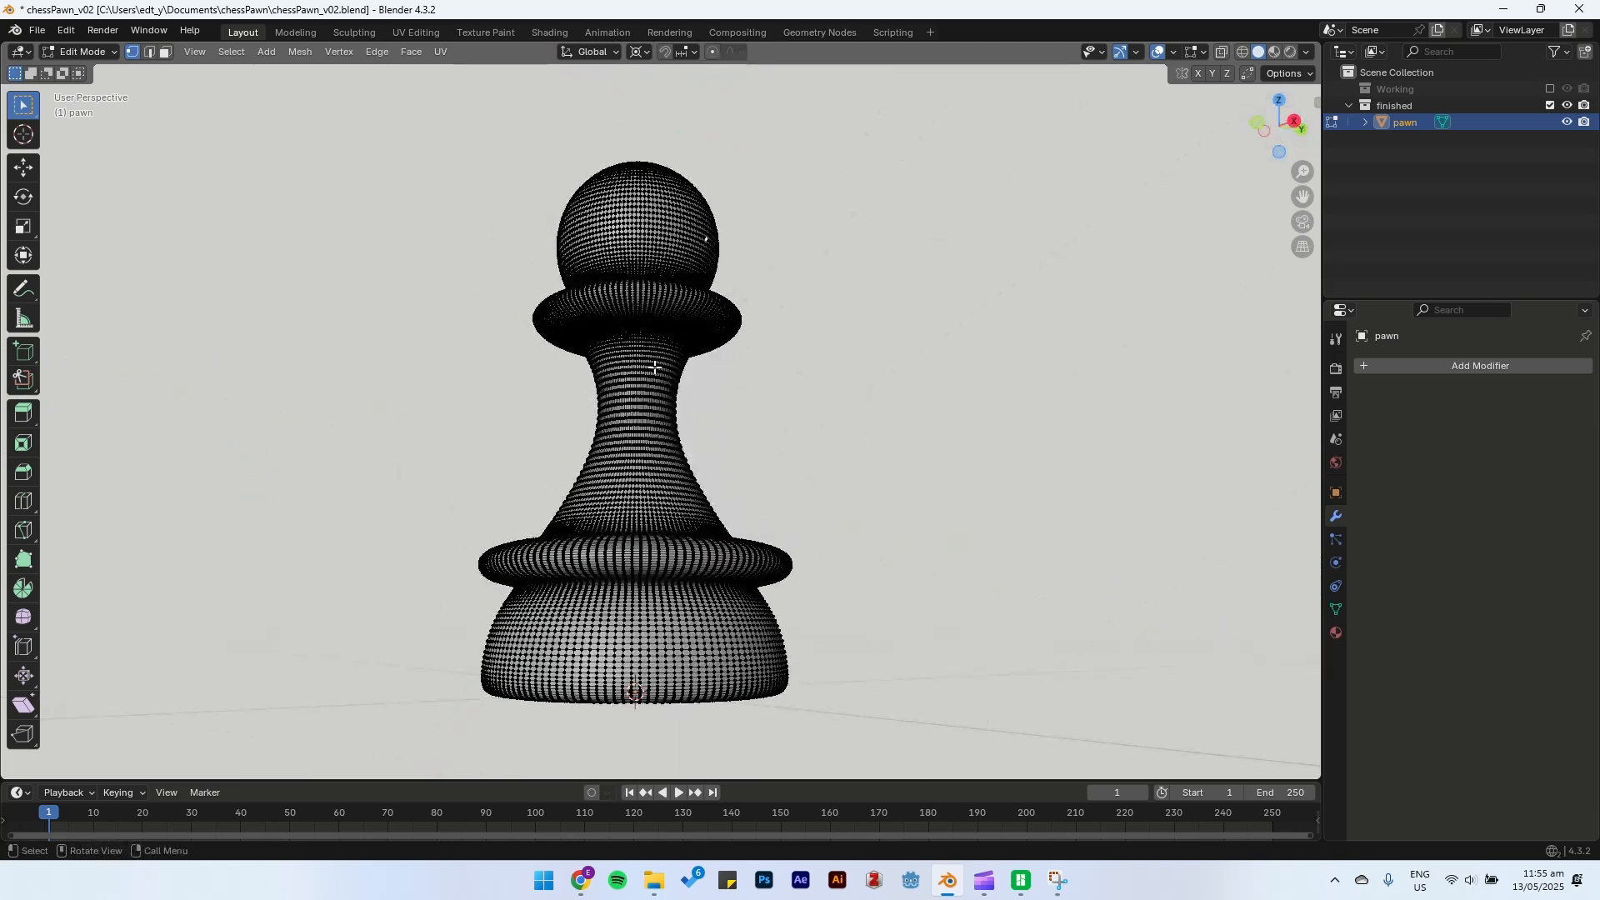
Step: Return the pawn to Object Mode
click(38, 31)
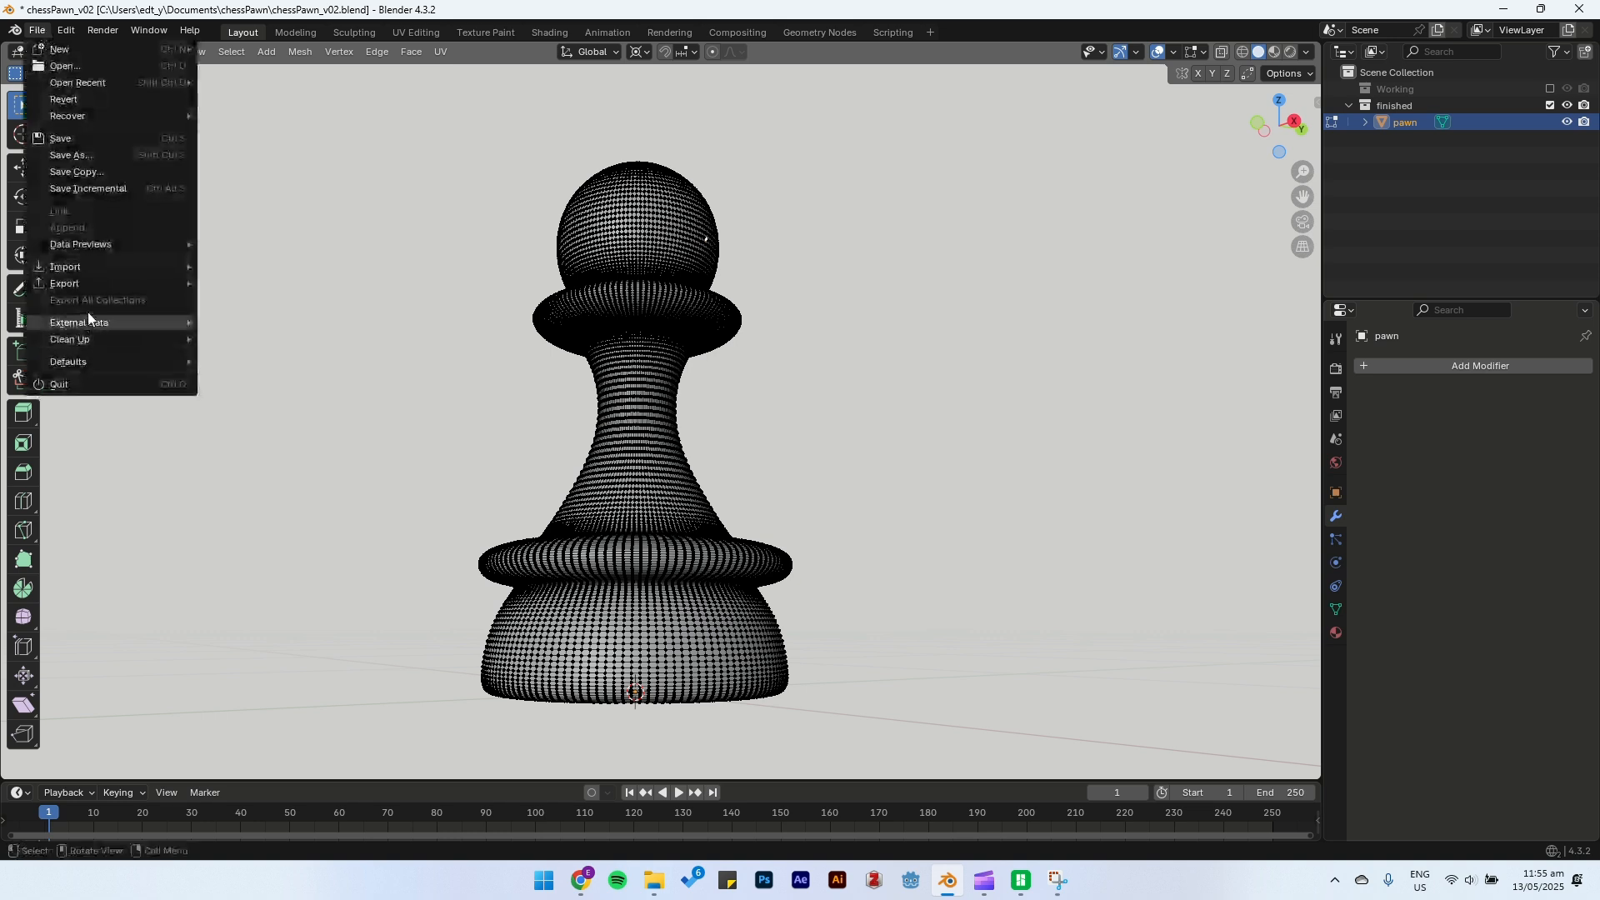
mouse_move(87, 286)
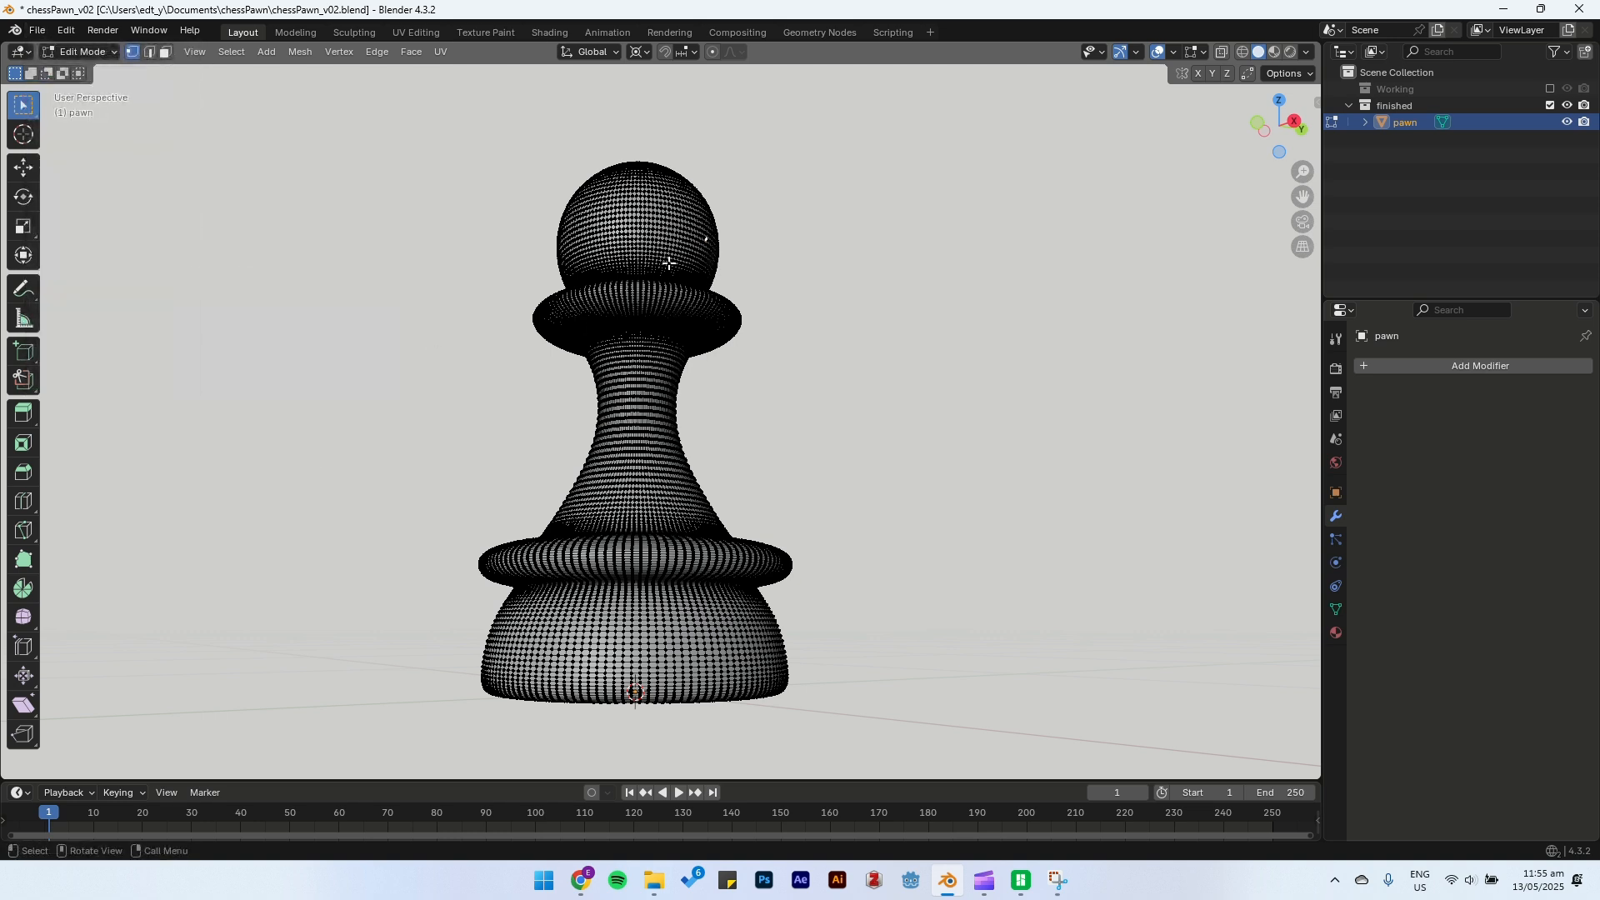
key(Tab)
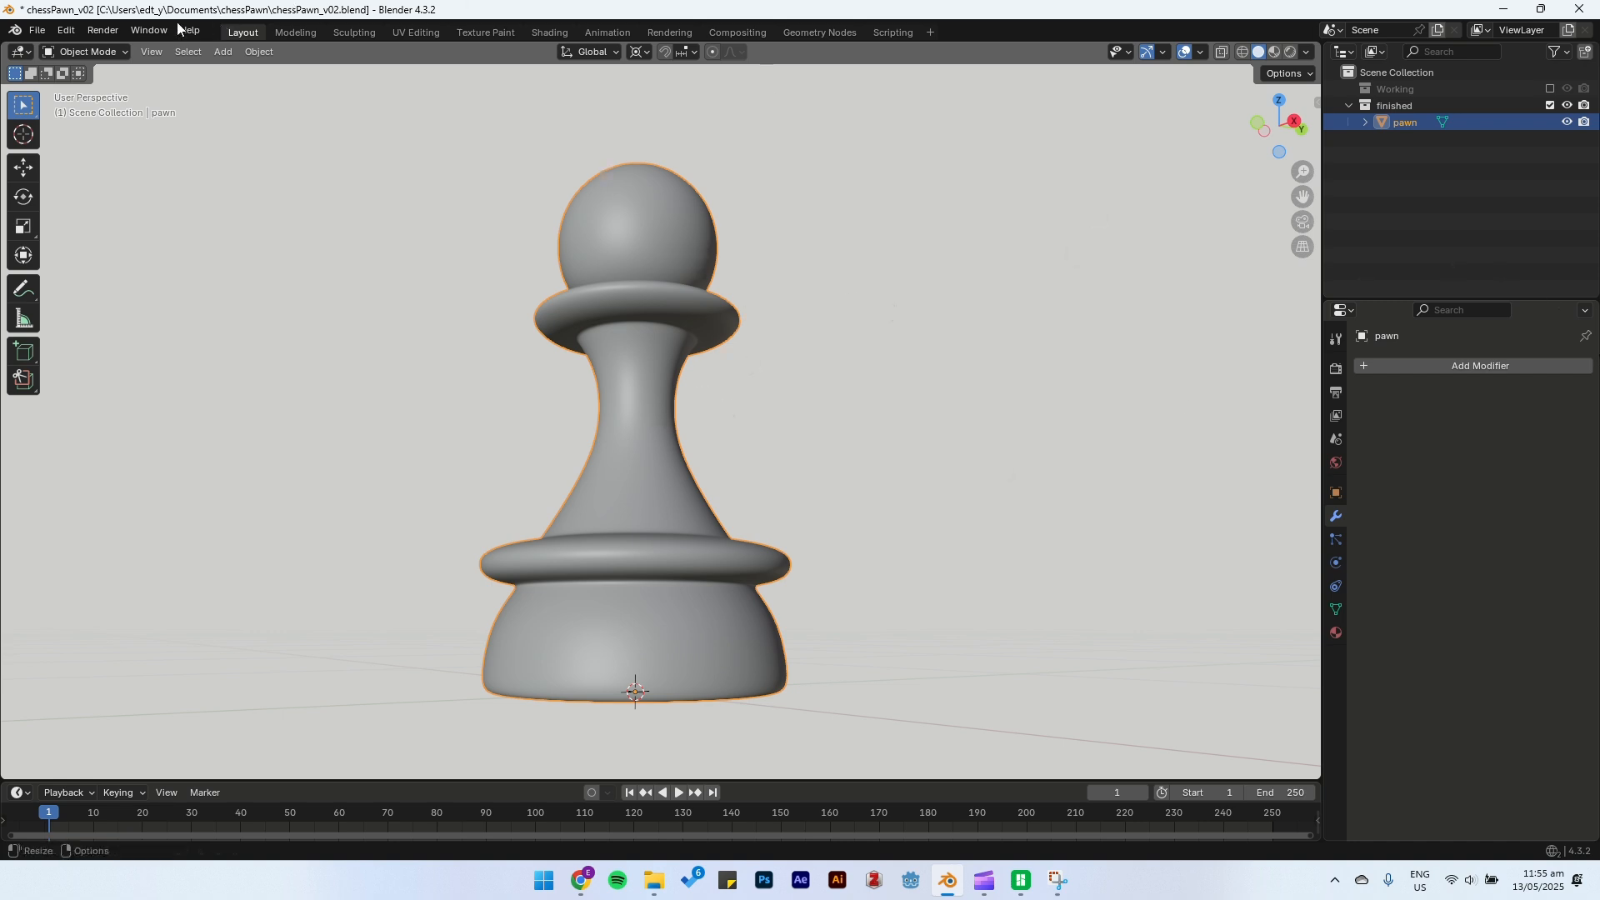
click(34, 35)
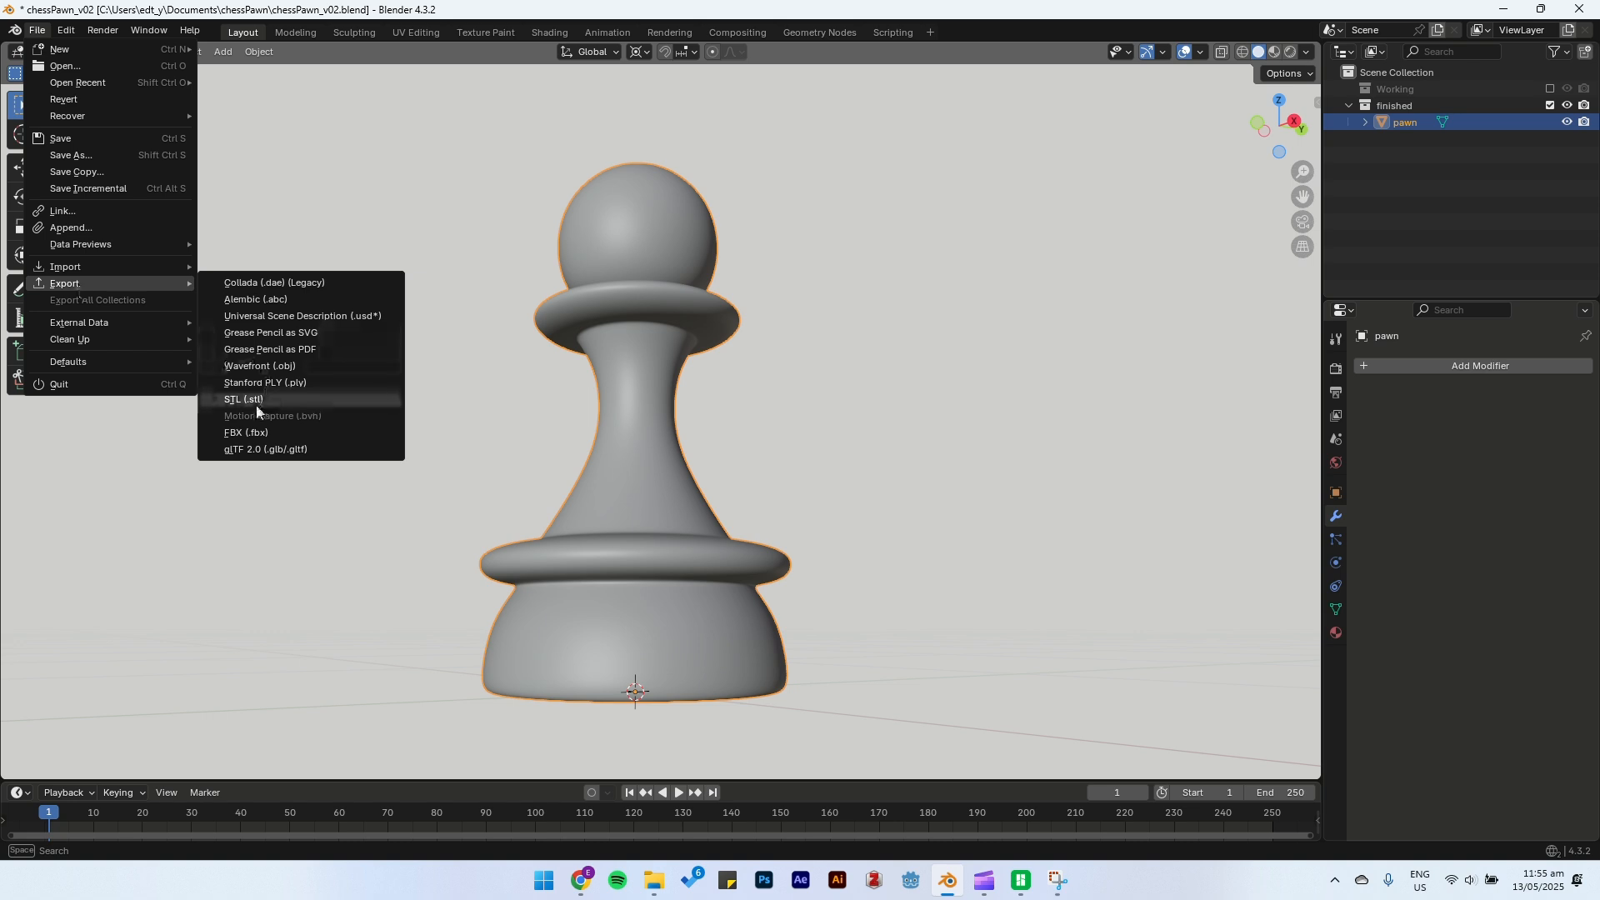
click(254, 398)
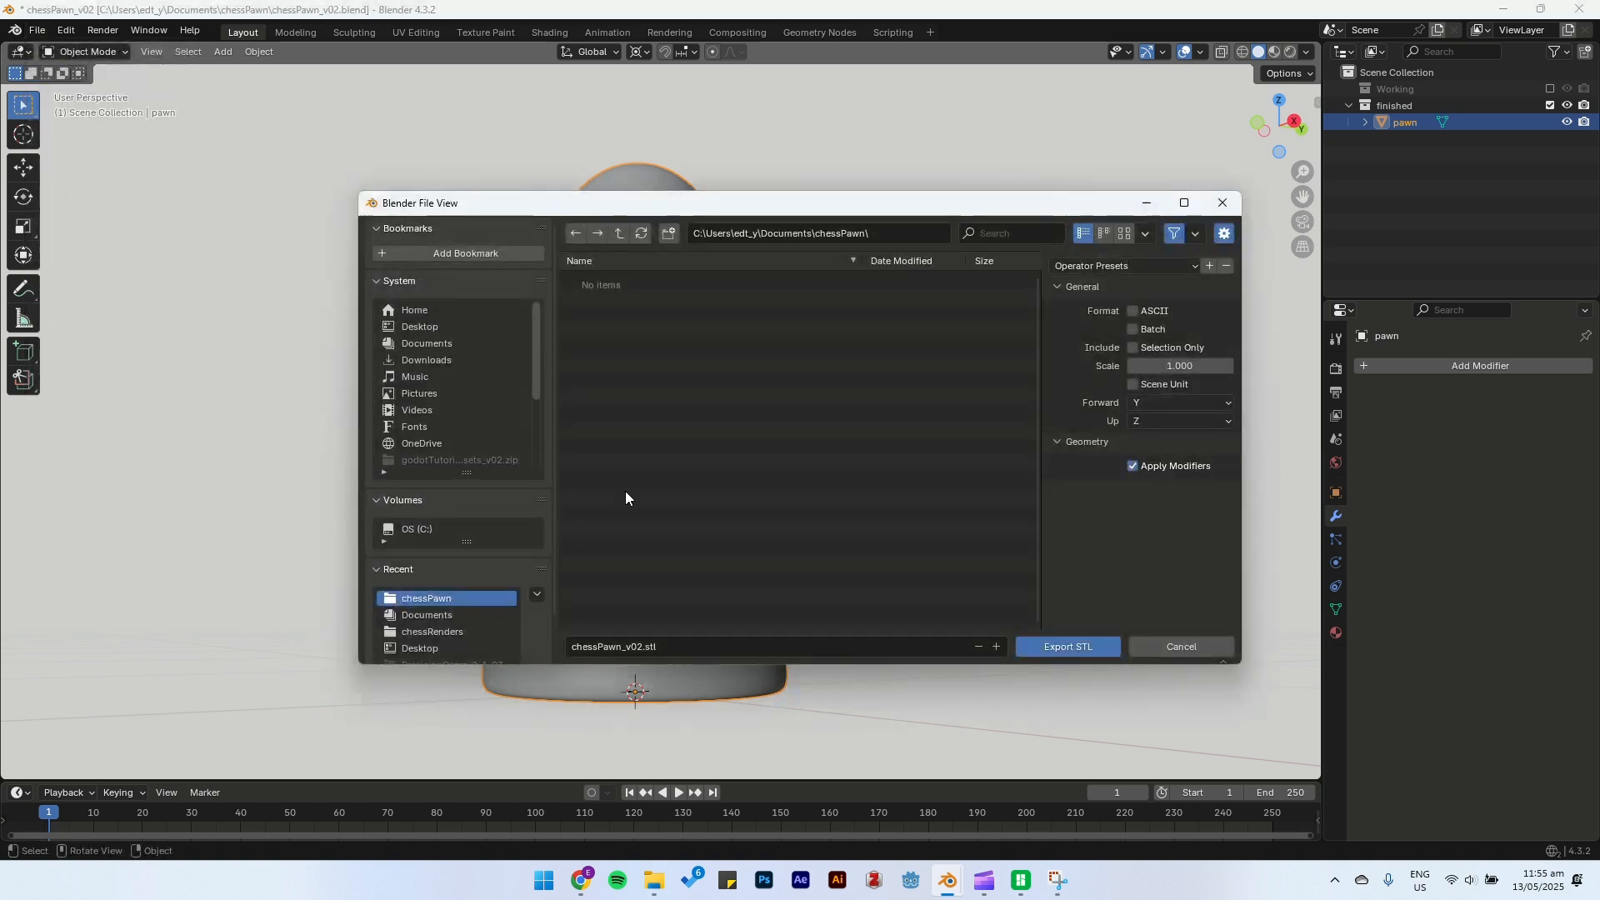
click(1204, 642)
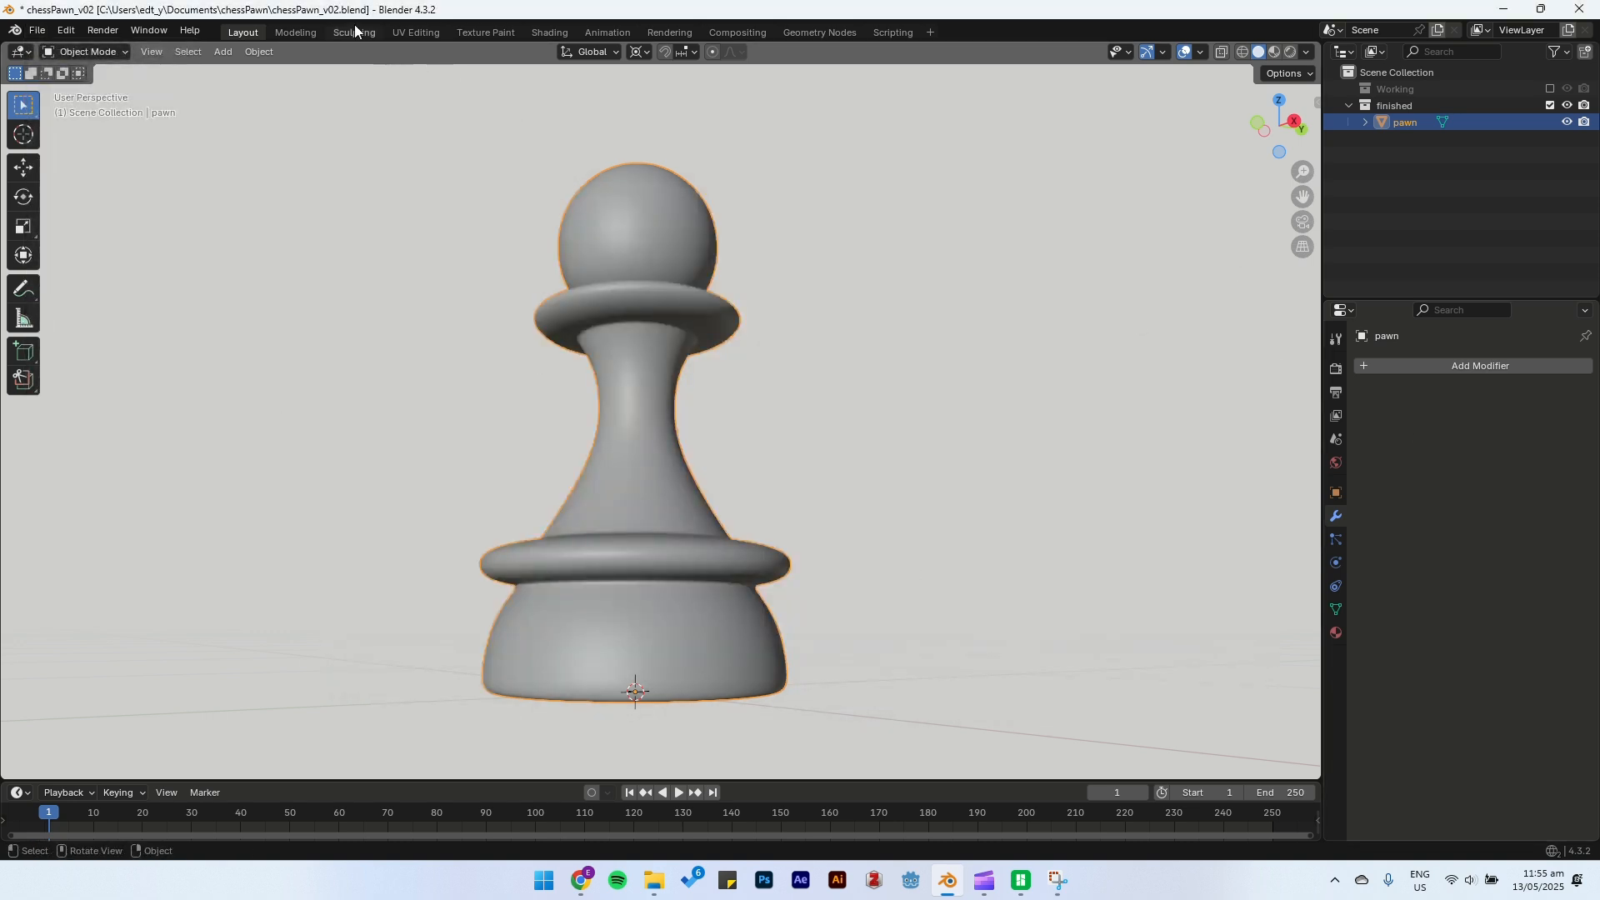
Step: Save an incremental version of the blend file and export the model as chessPawn_v03.stl in the chessPawn folder
click(38, 31)
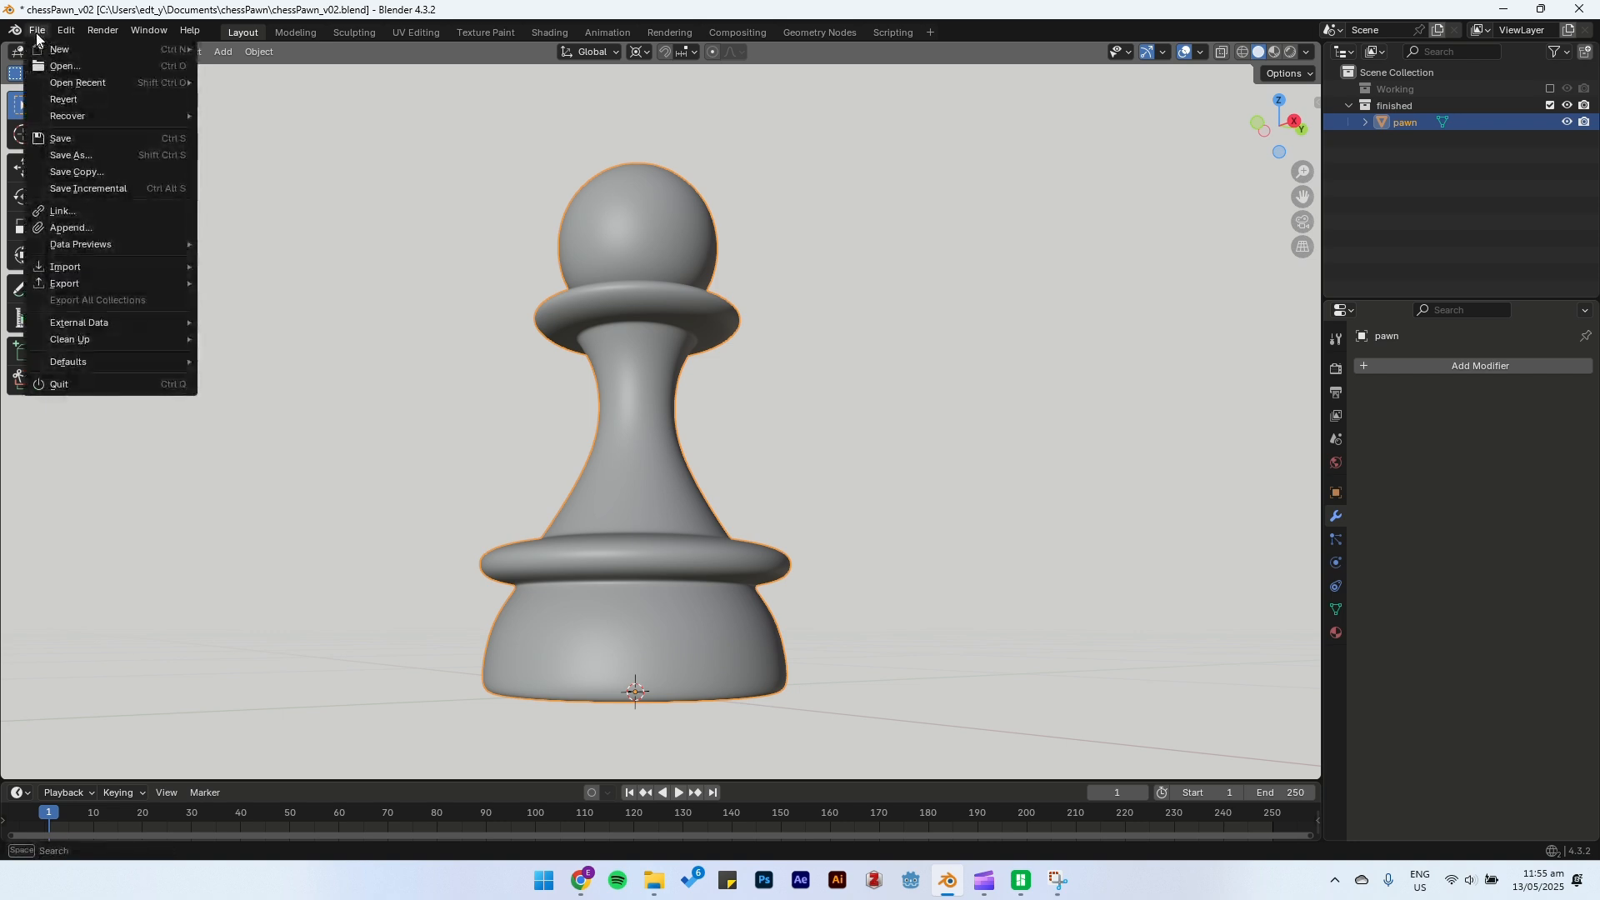
click(74, 190)
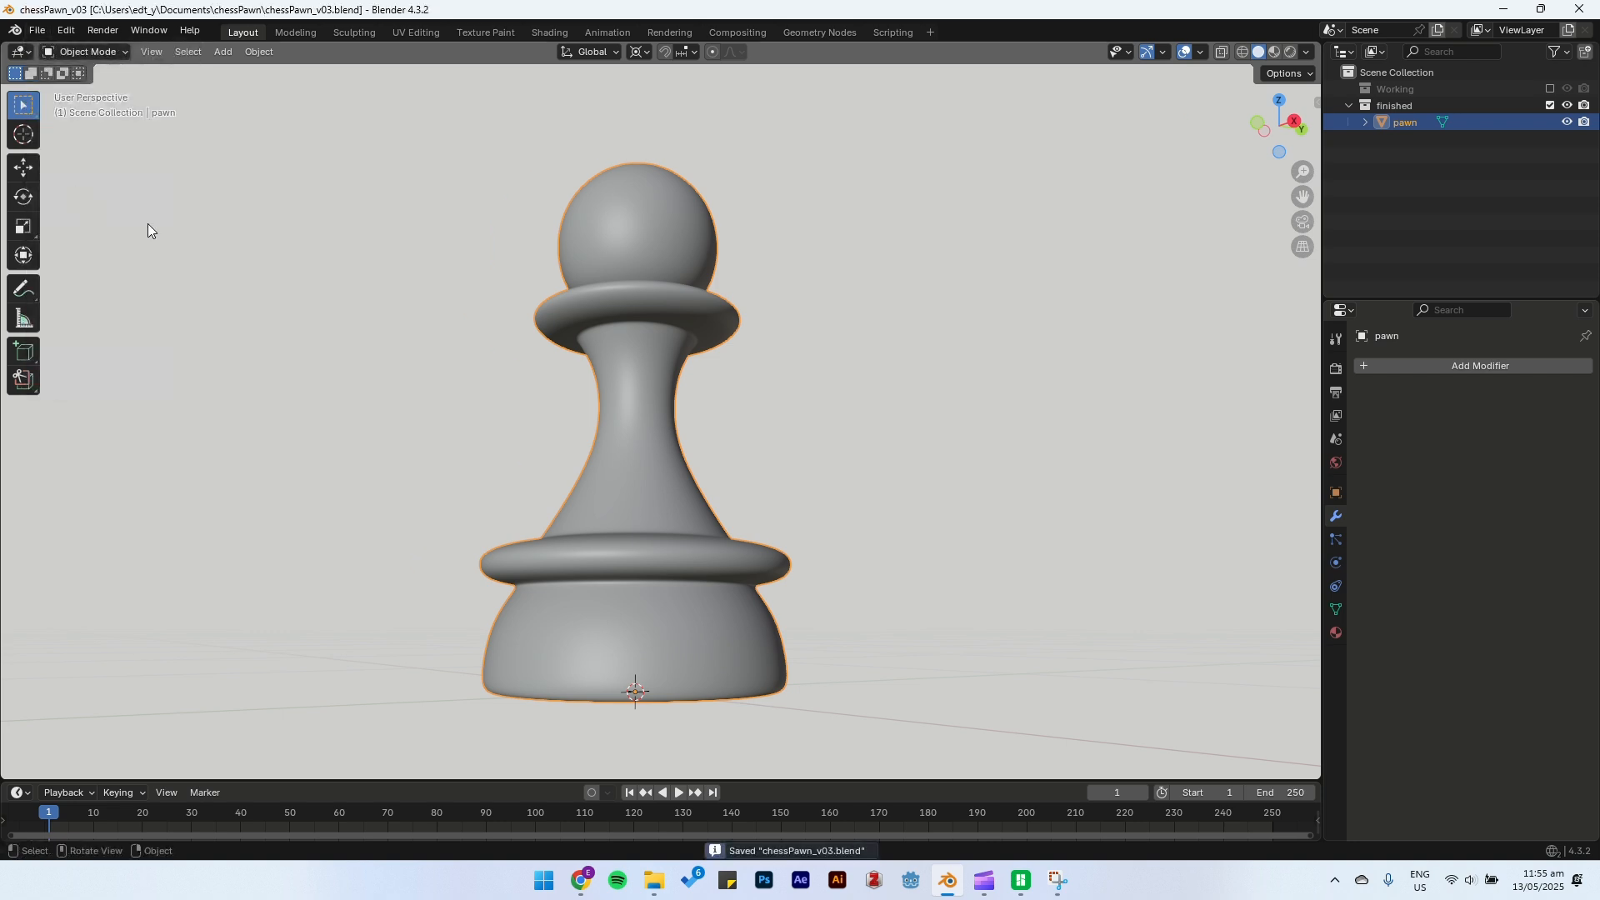
click(35, 32)
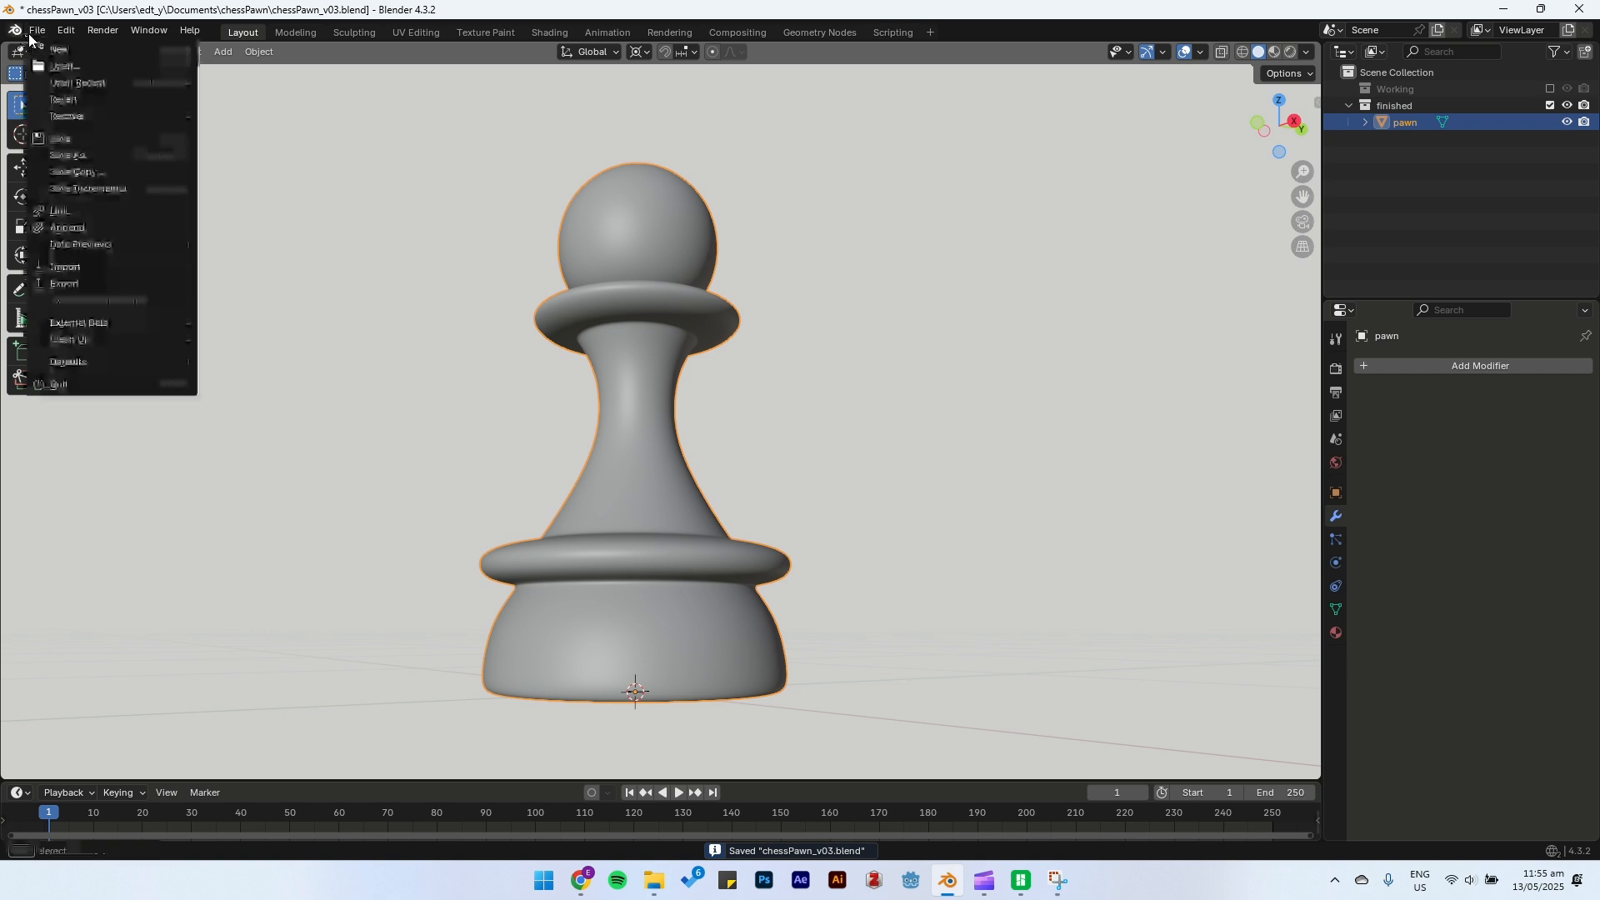
mouse_move(86, 284)
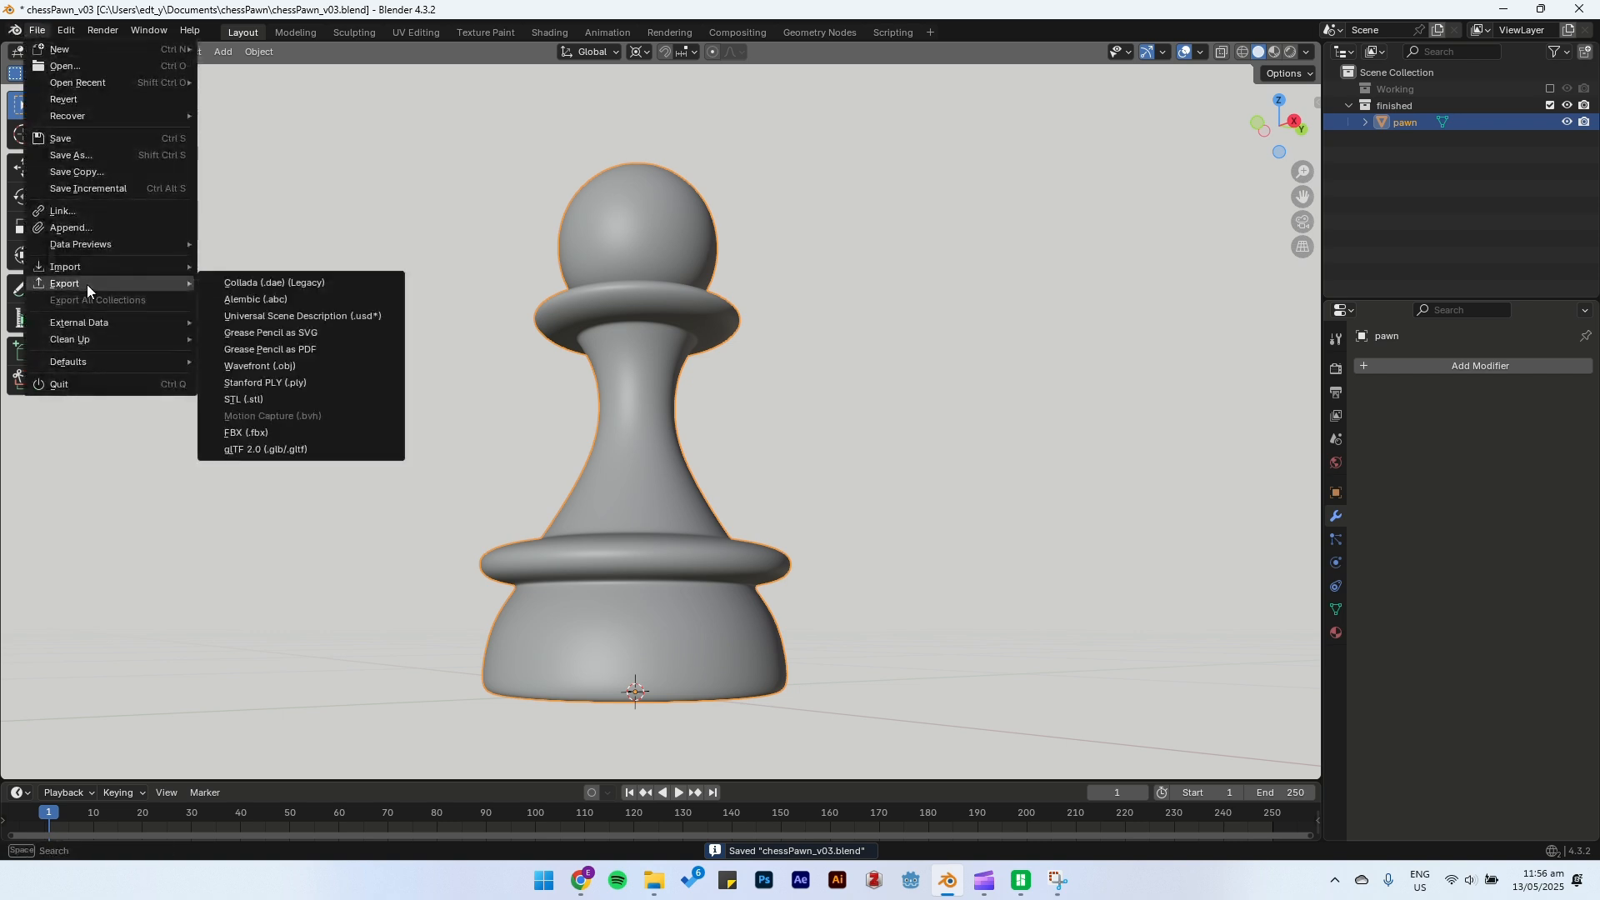
click(312, 402)
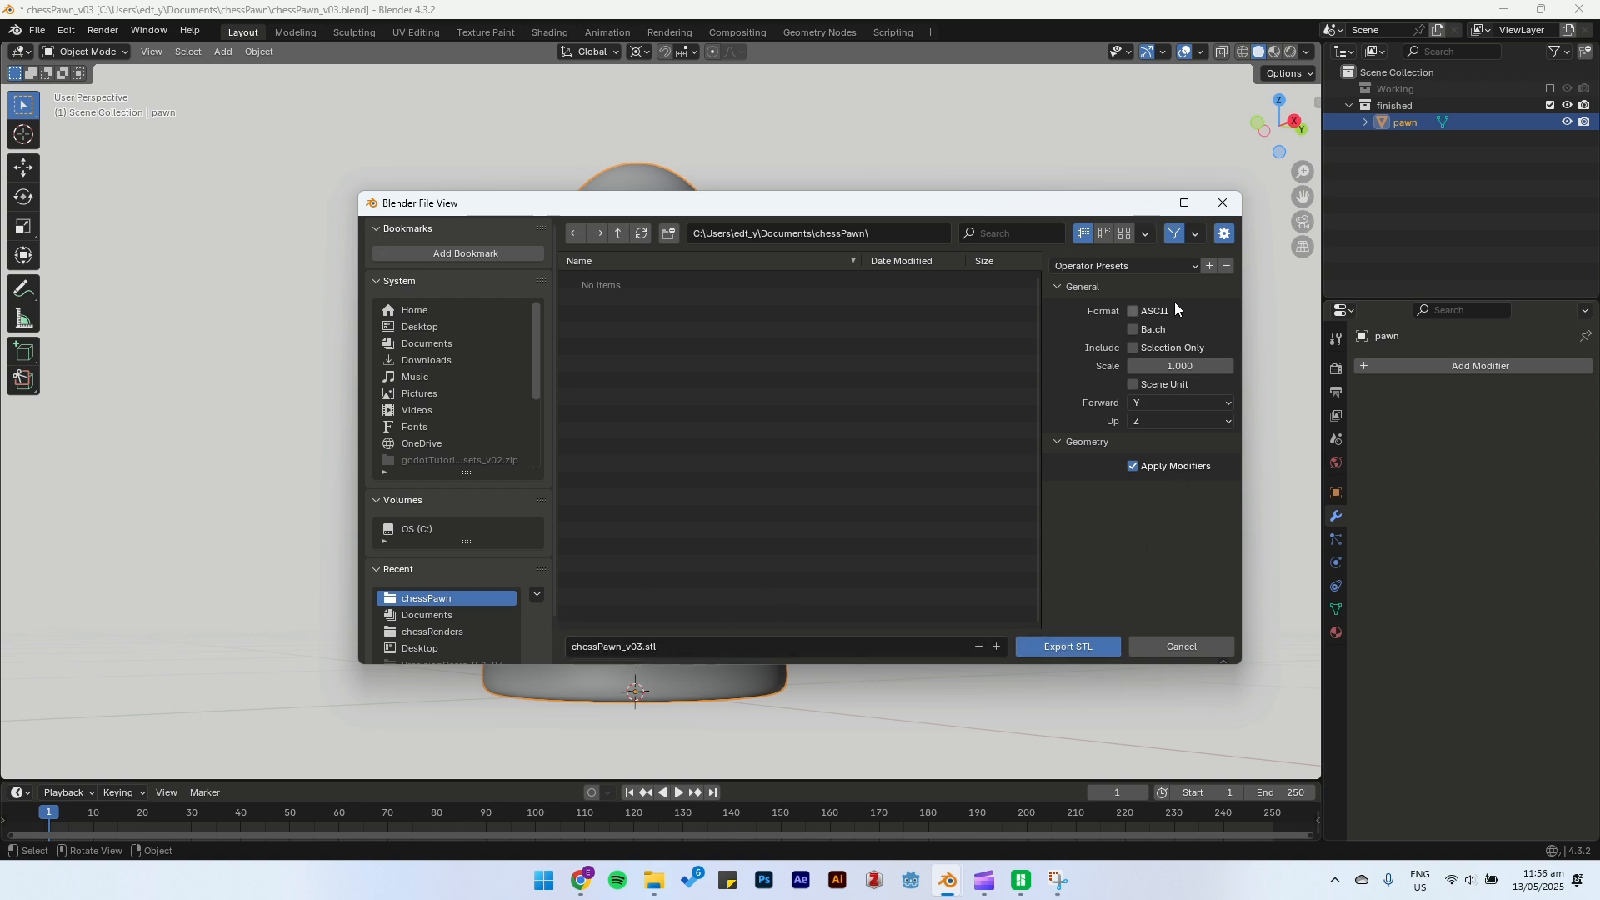
click(1075, 649)
Step: Switch to File Explorer and select the exported chessPawn_v03.stl in the chessPawn folder
key(alt+Tab)
click(667, 324)
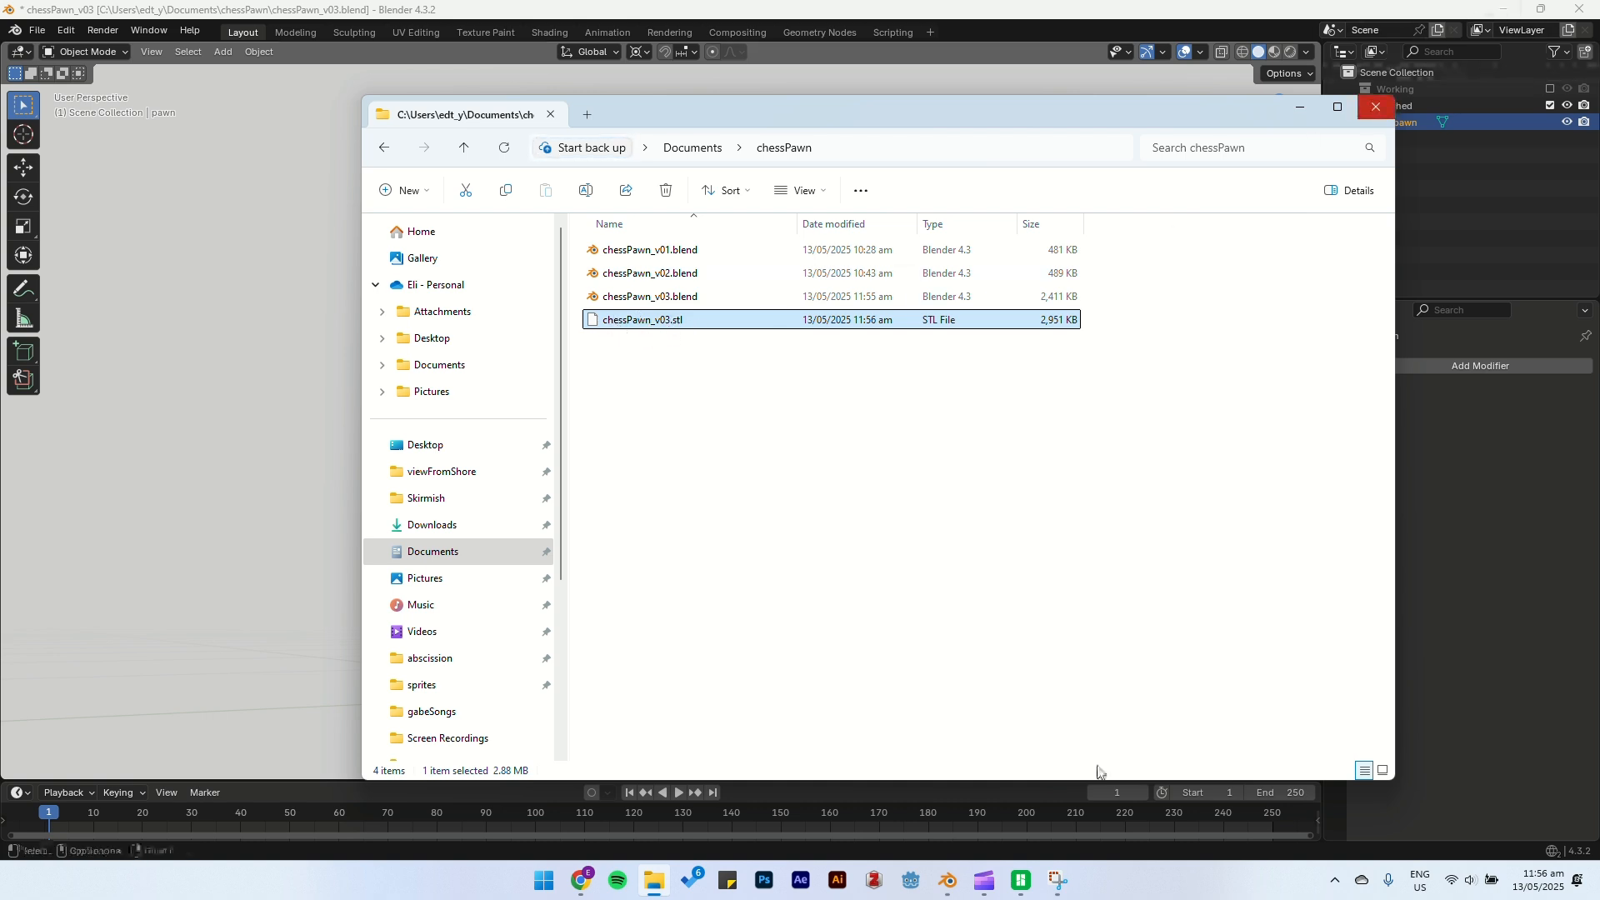
Step: Open Bambu Studio, start its setup wizard with Asia-Pacific as the login region, and skip the Customer Experience Improvement Program
click(1025, 881)
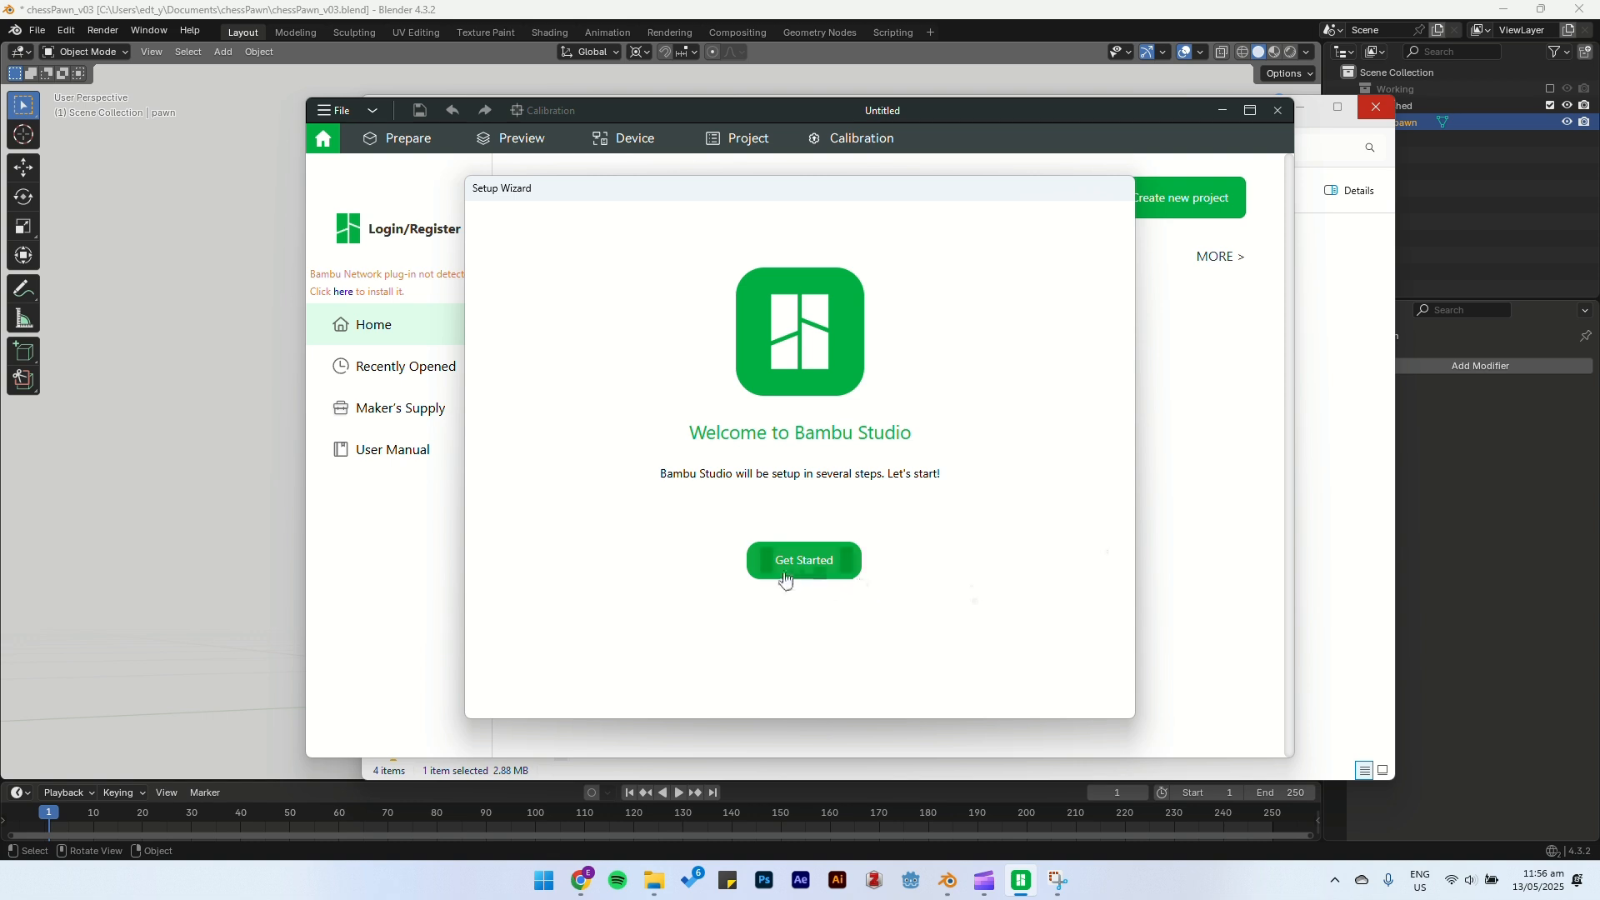
click(828, 561)
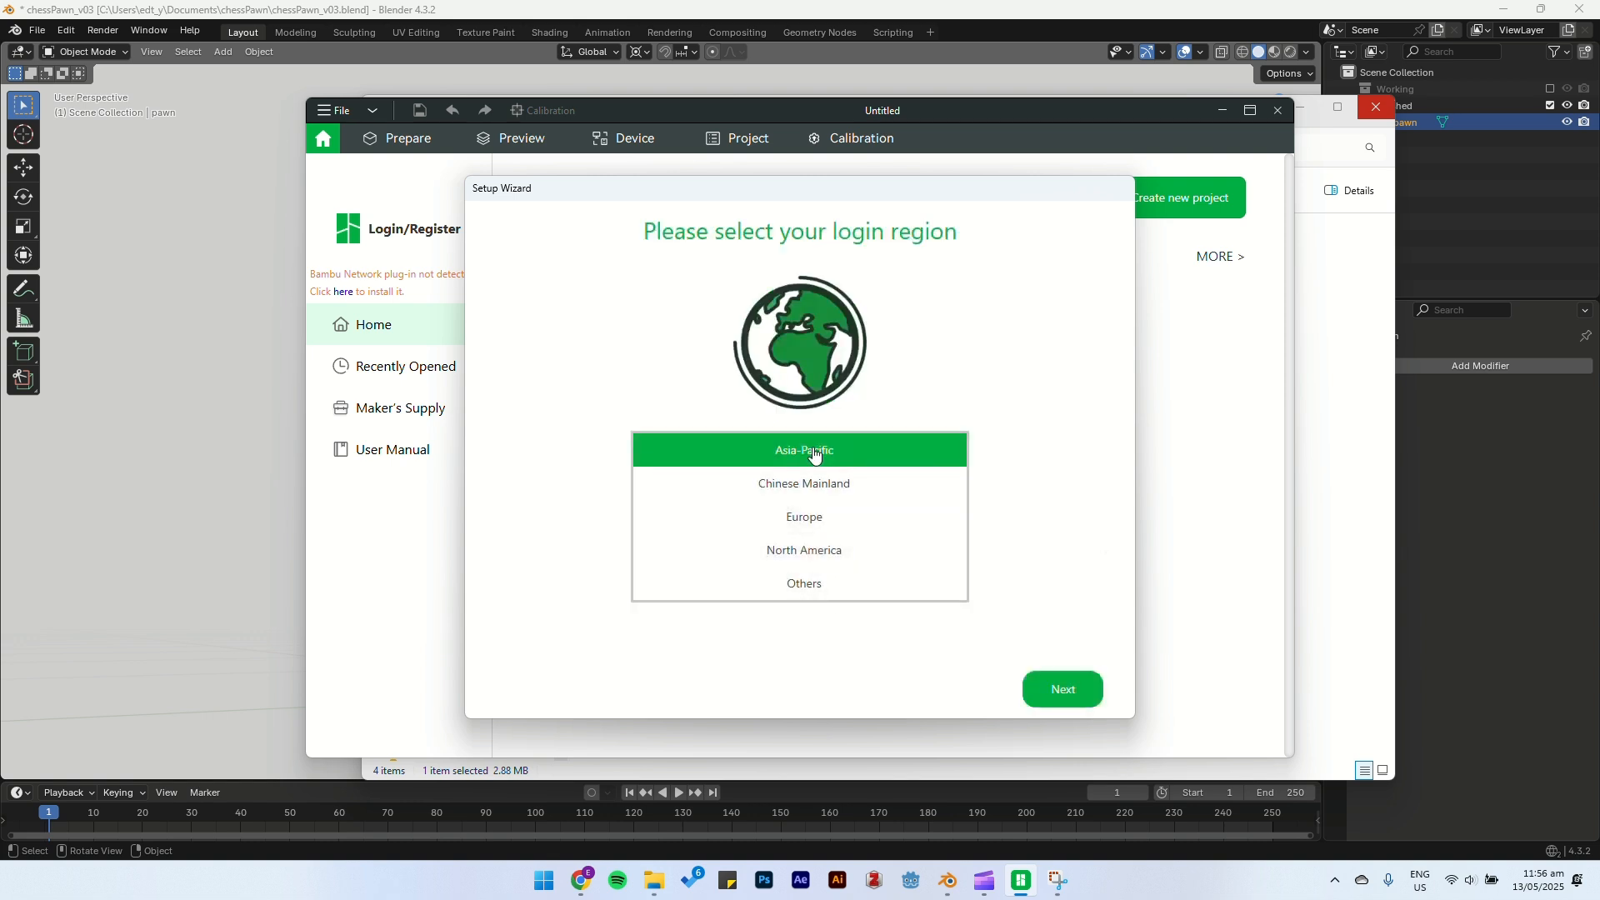
click(1067, 691)
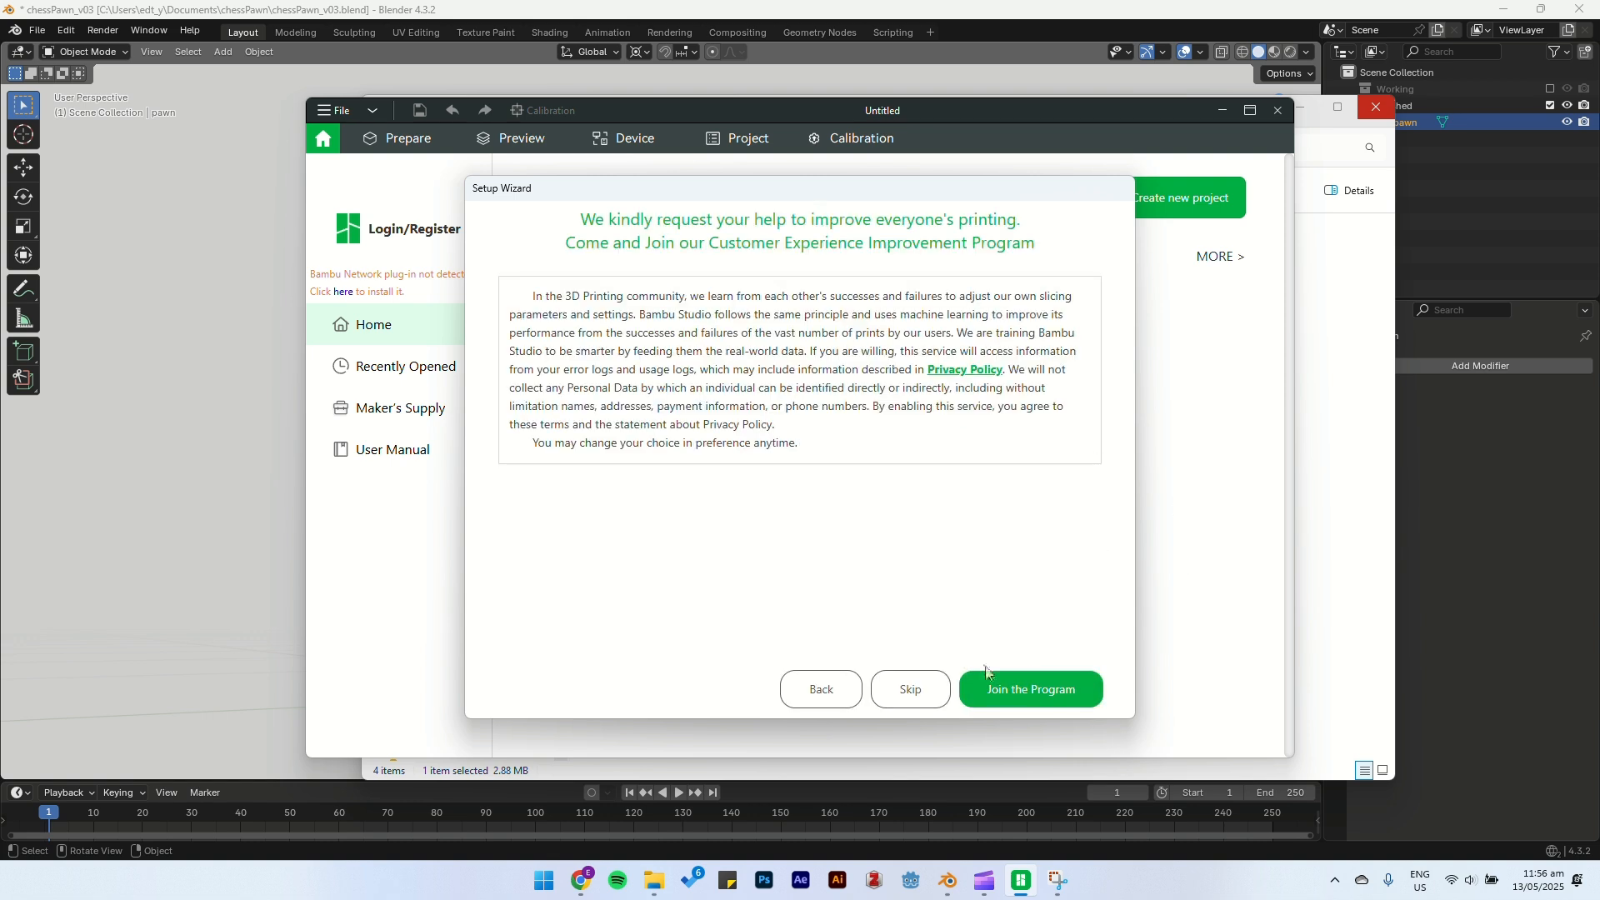
click(906, 691)
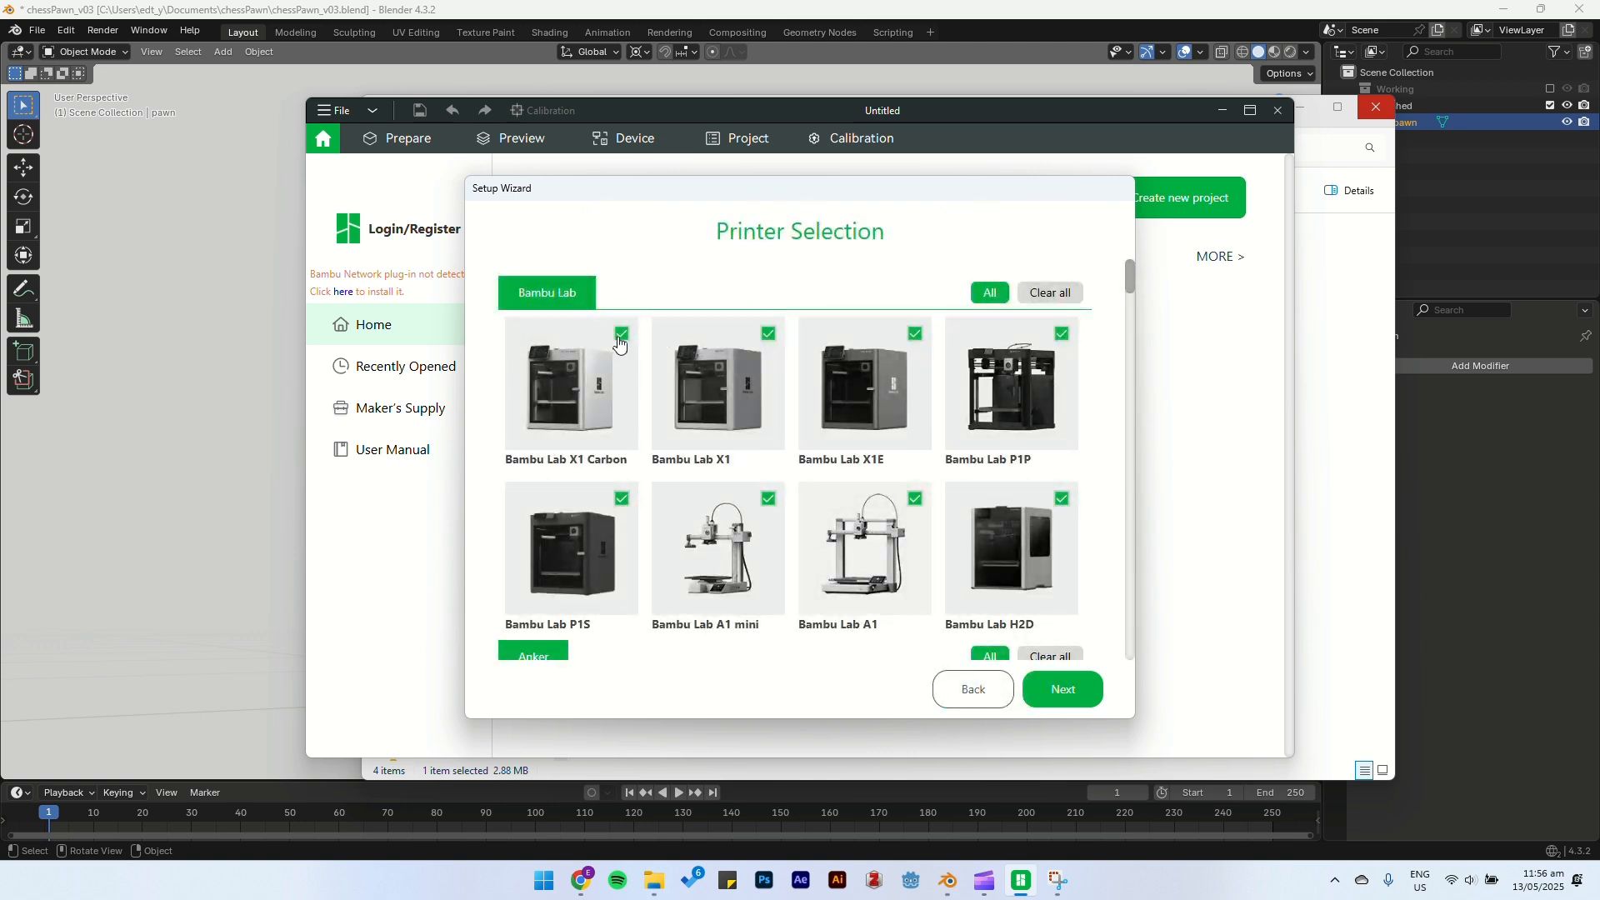
Step: Choose only the Bambu Lab X1 Carbon and Bambu Lab P1S printers and accept the default filament selection
click(1041, 295)
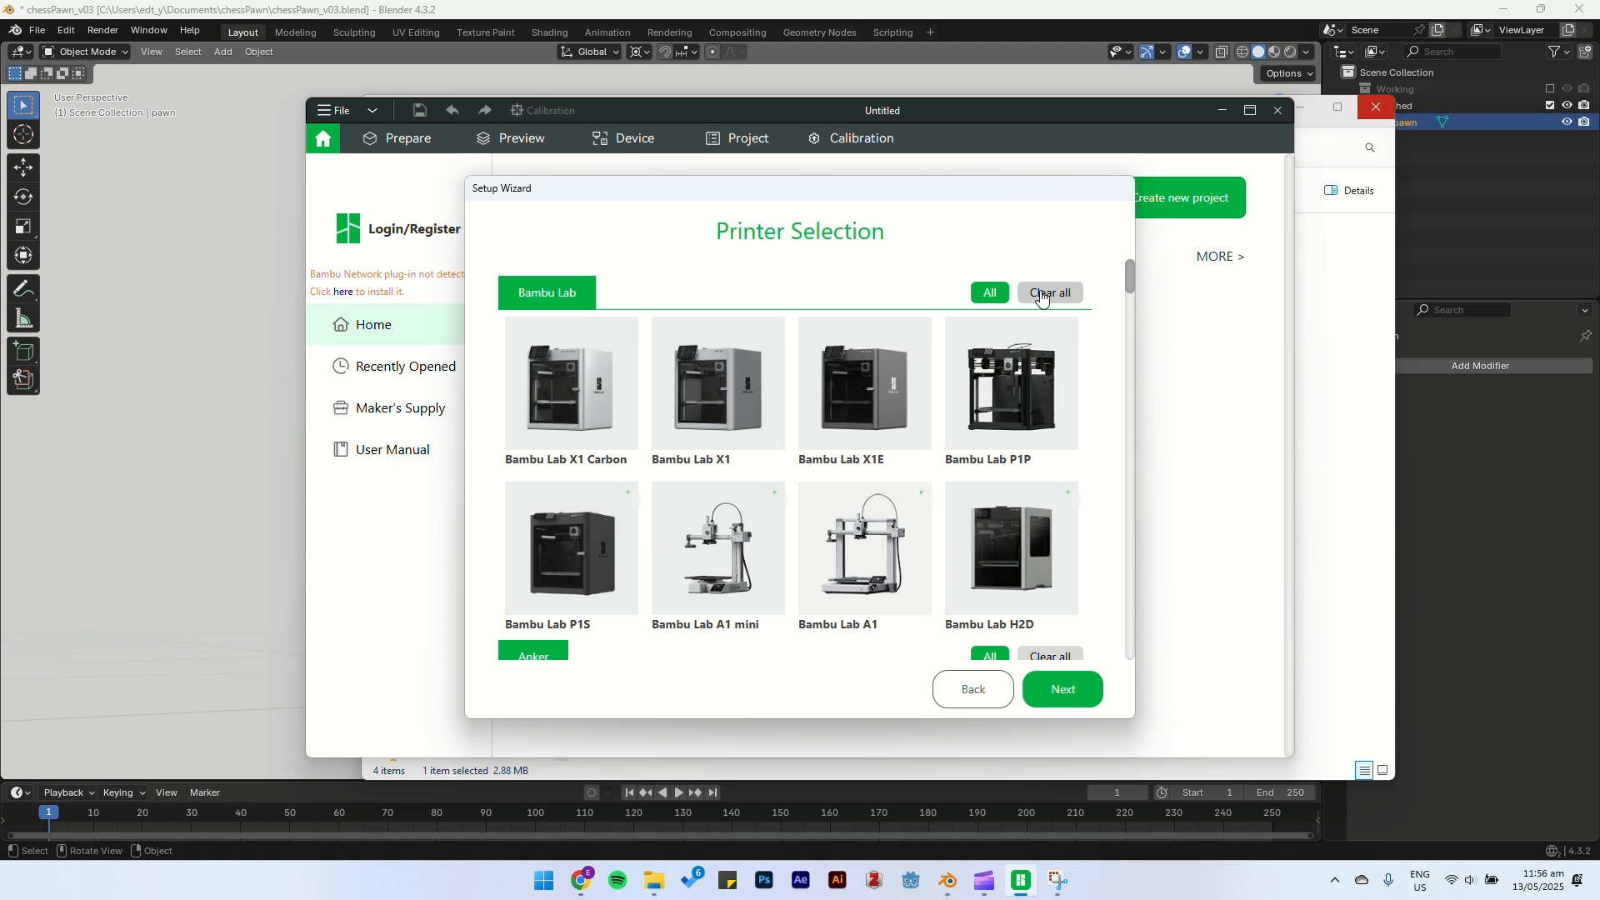
click(621, 334)
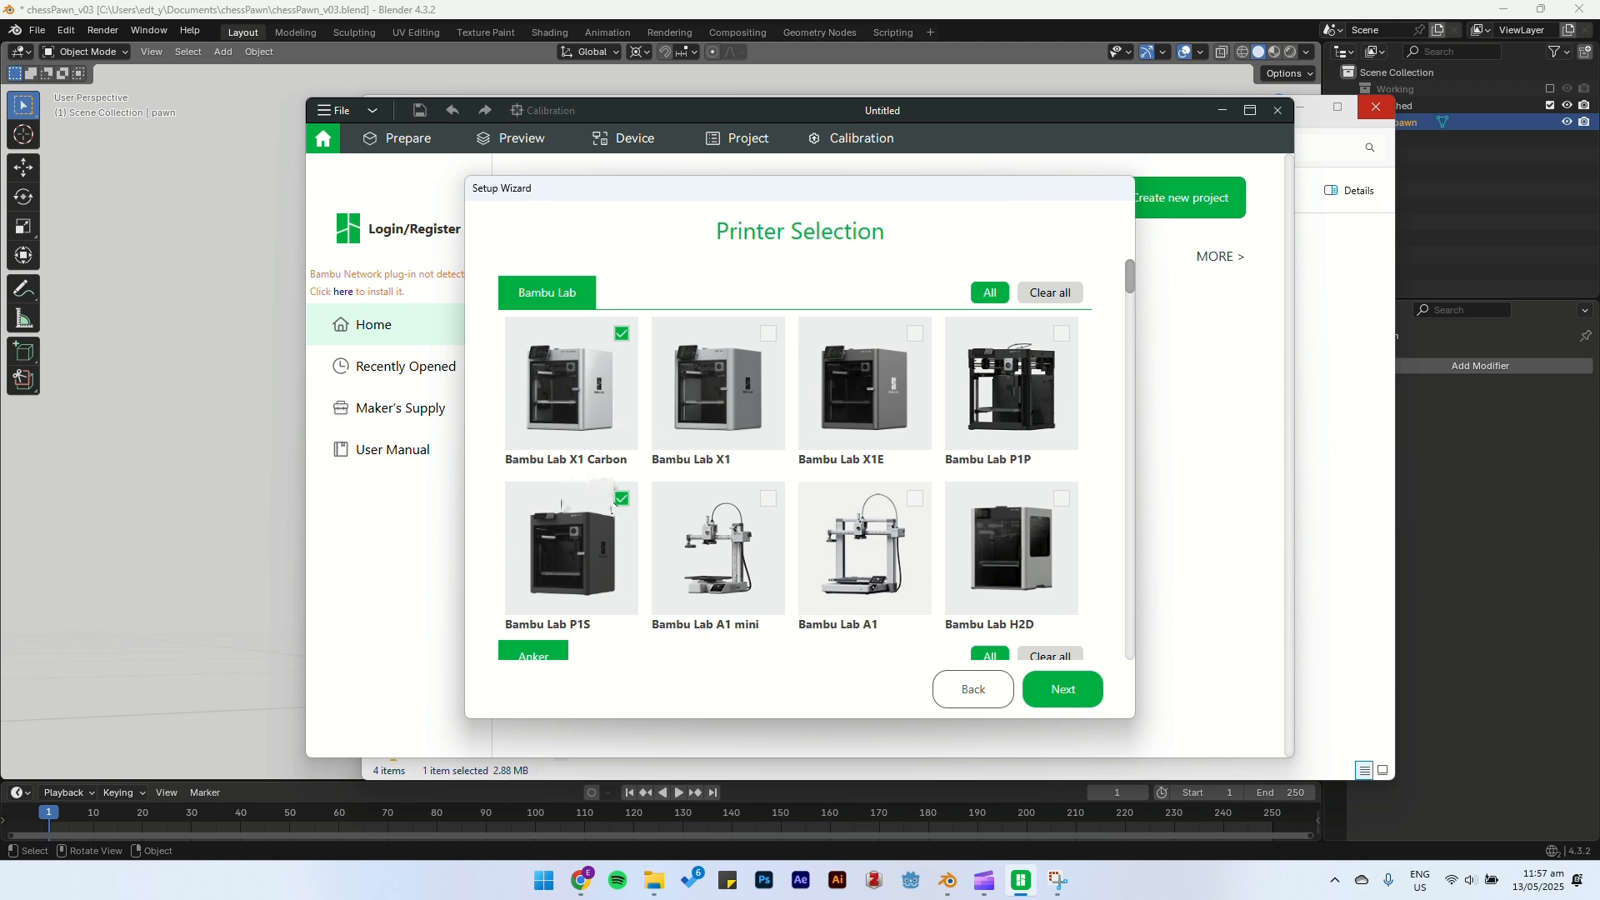
click(1075, 699)
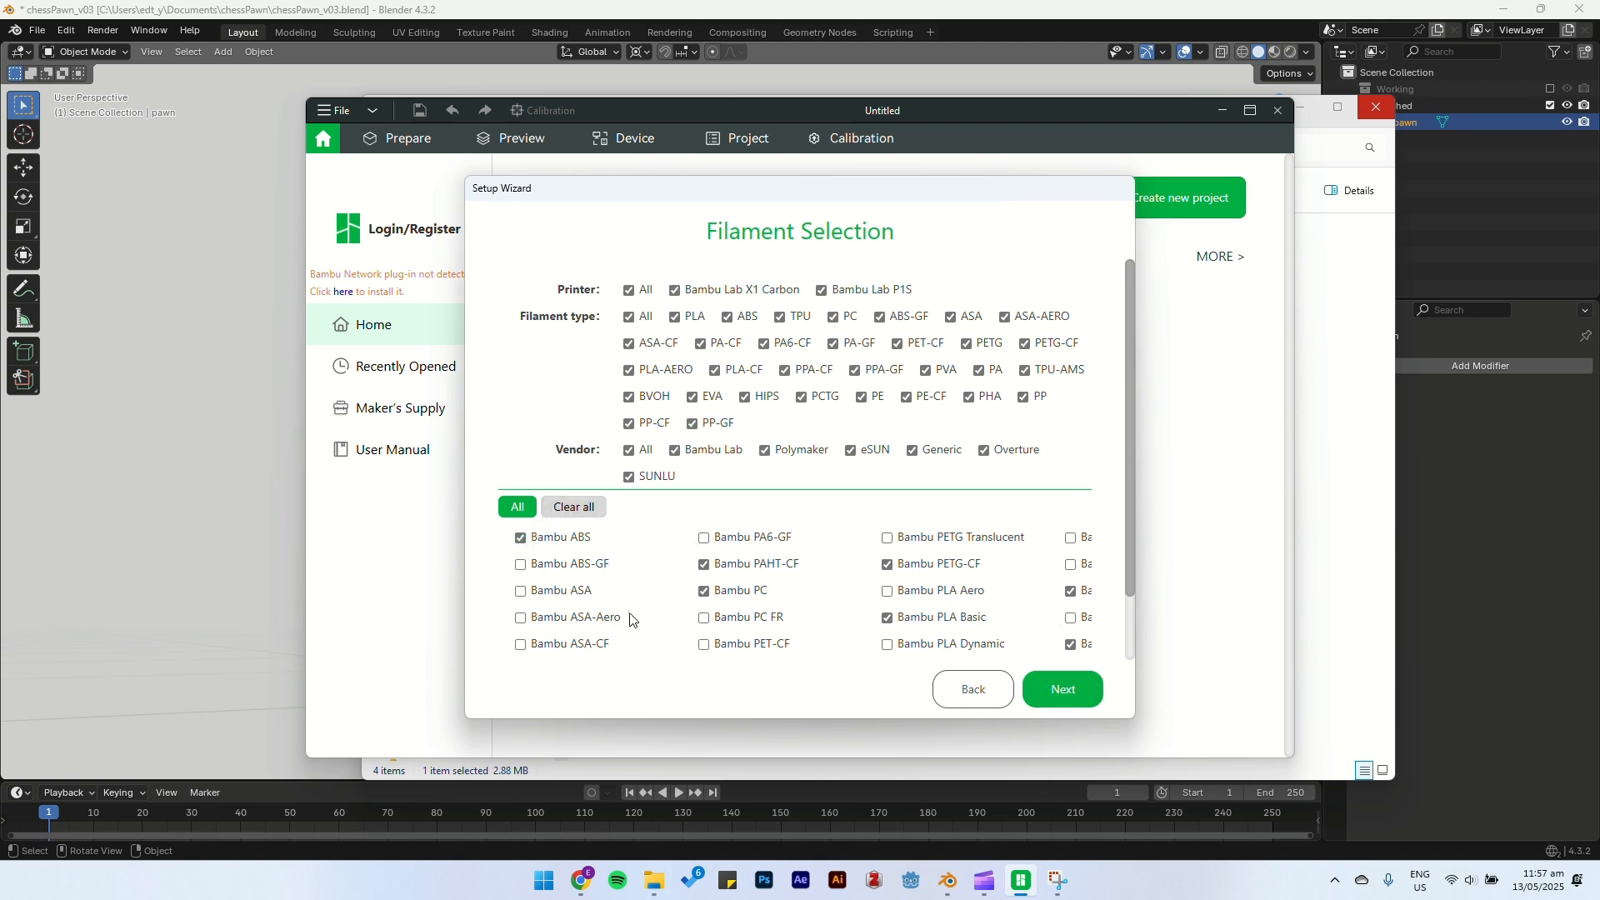
click(1071, 702)
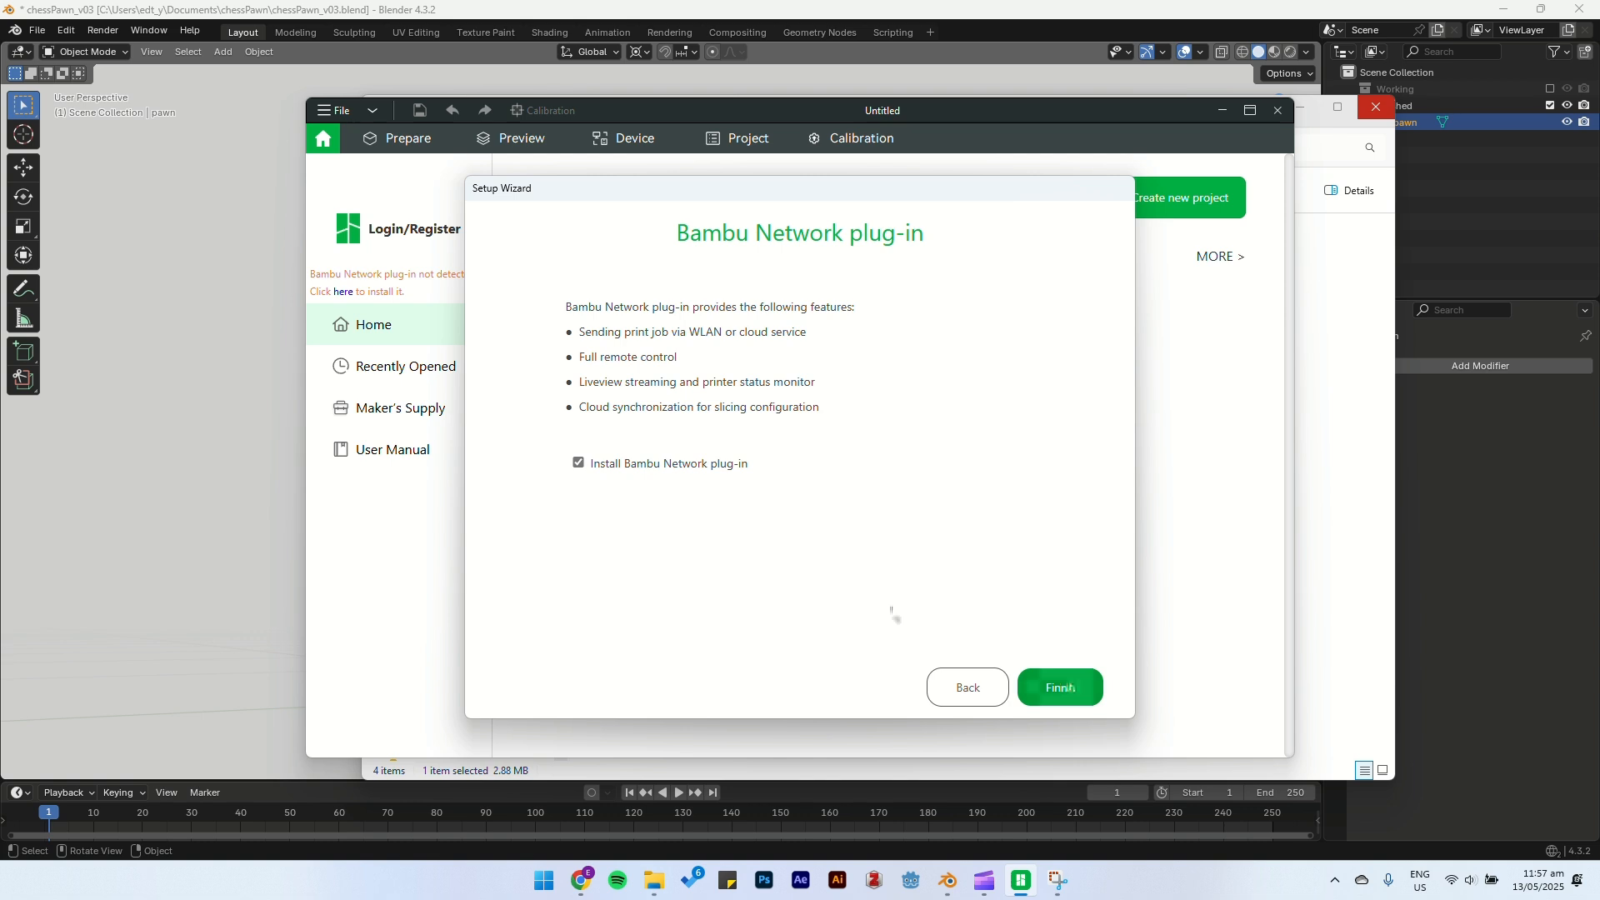
Step: Finish the setup wizard without installing the Bambu Network plug-in, and create a new project, declining the configuration update
click(577, 463)
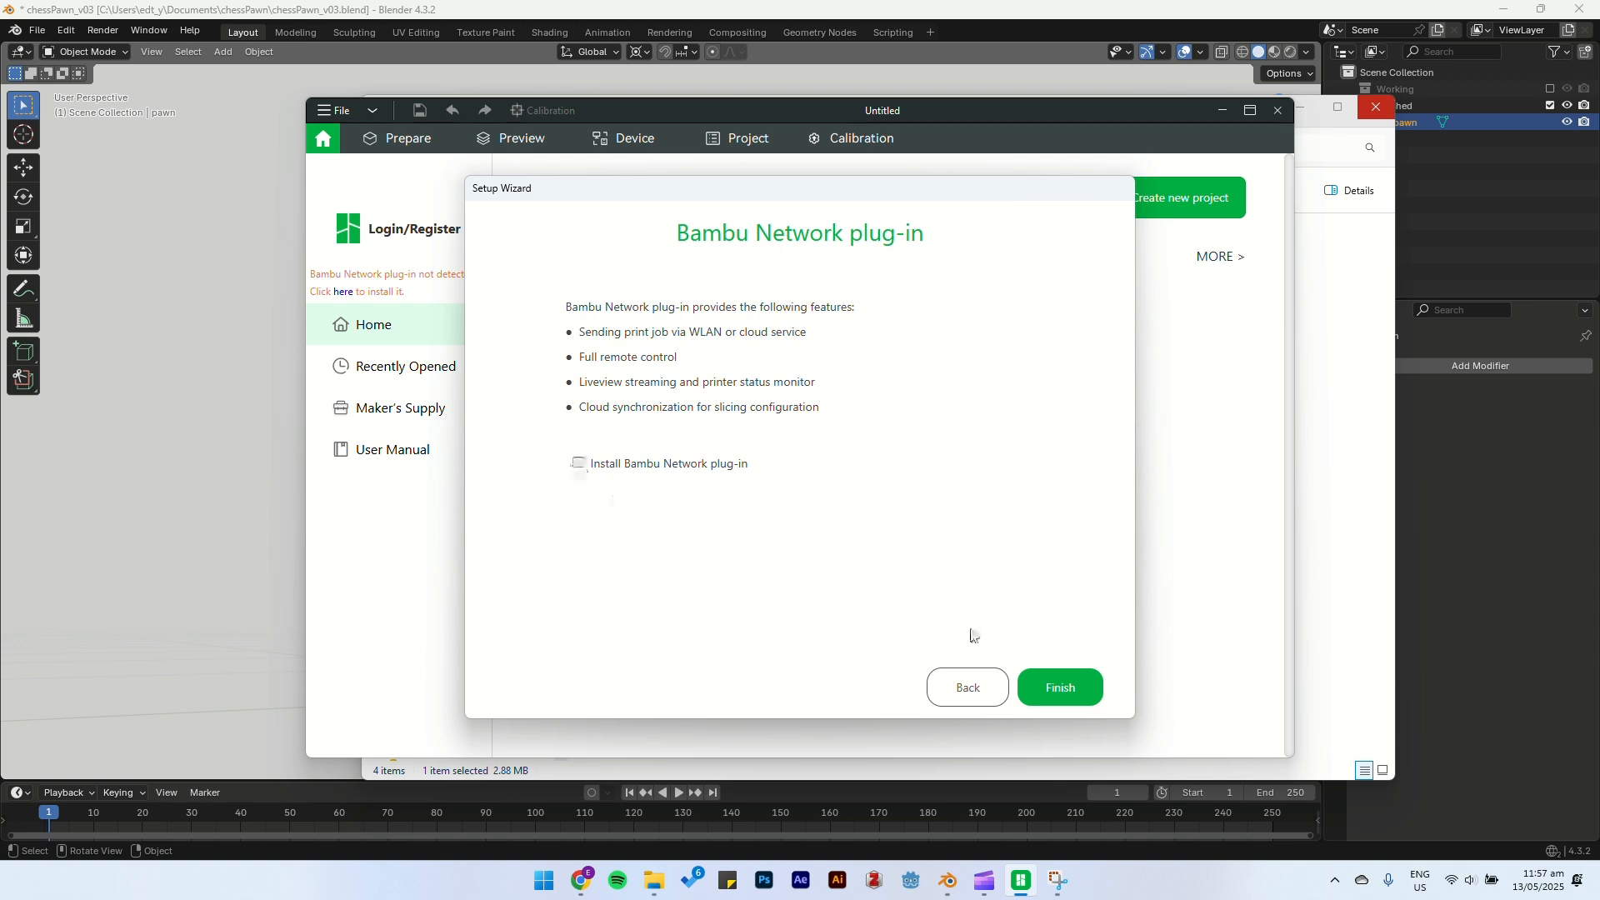
click(1081, 688)
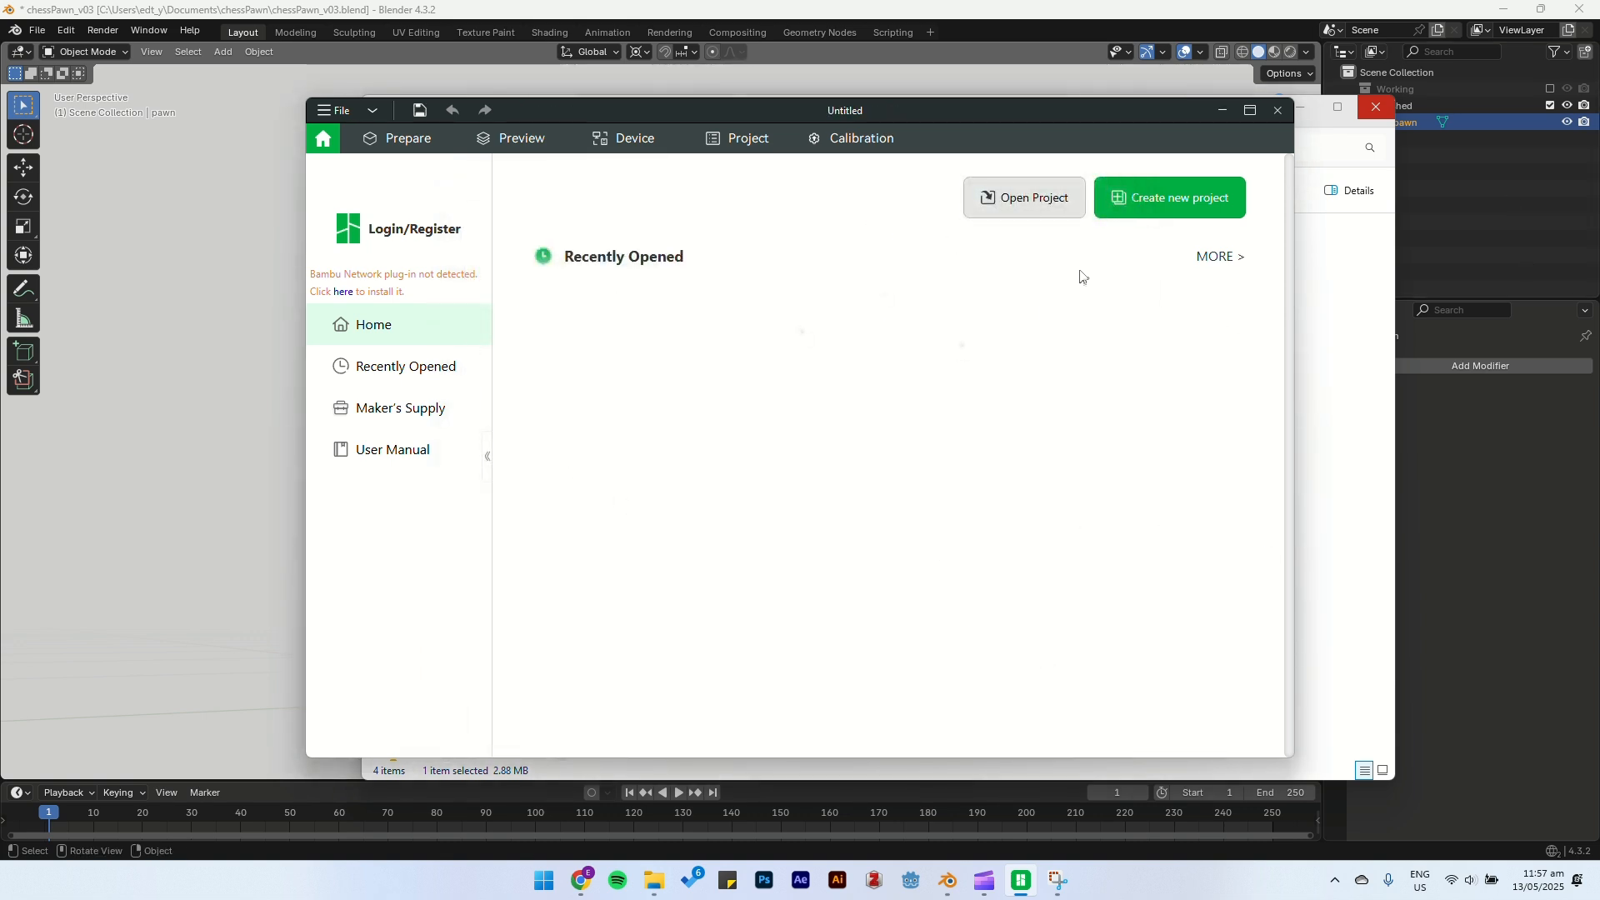
click(1183, 214)
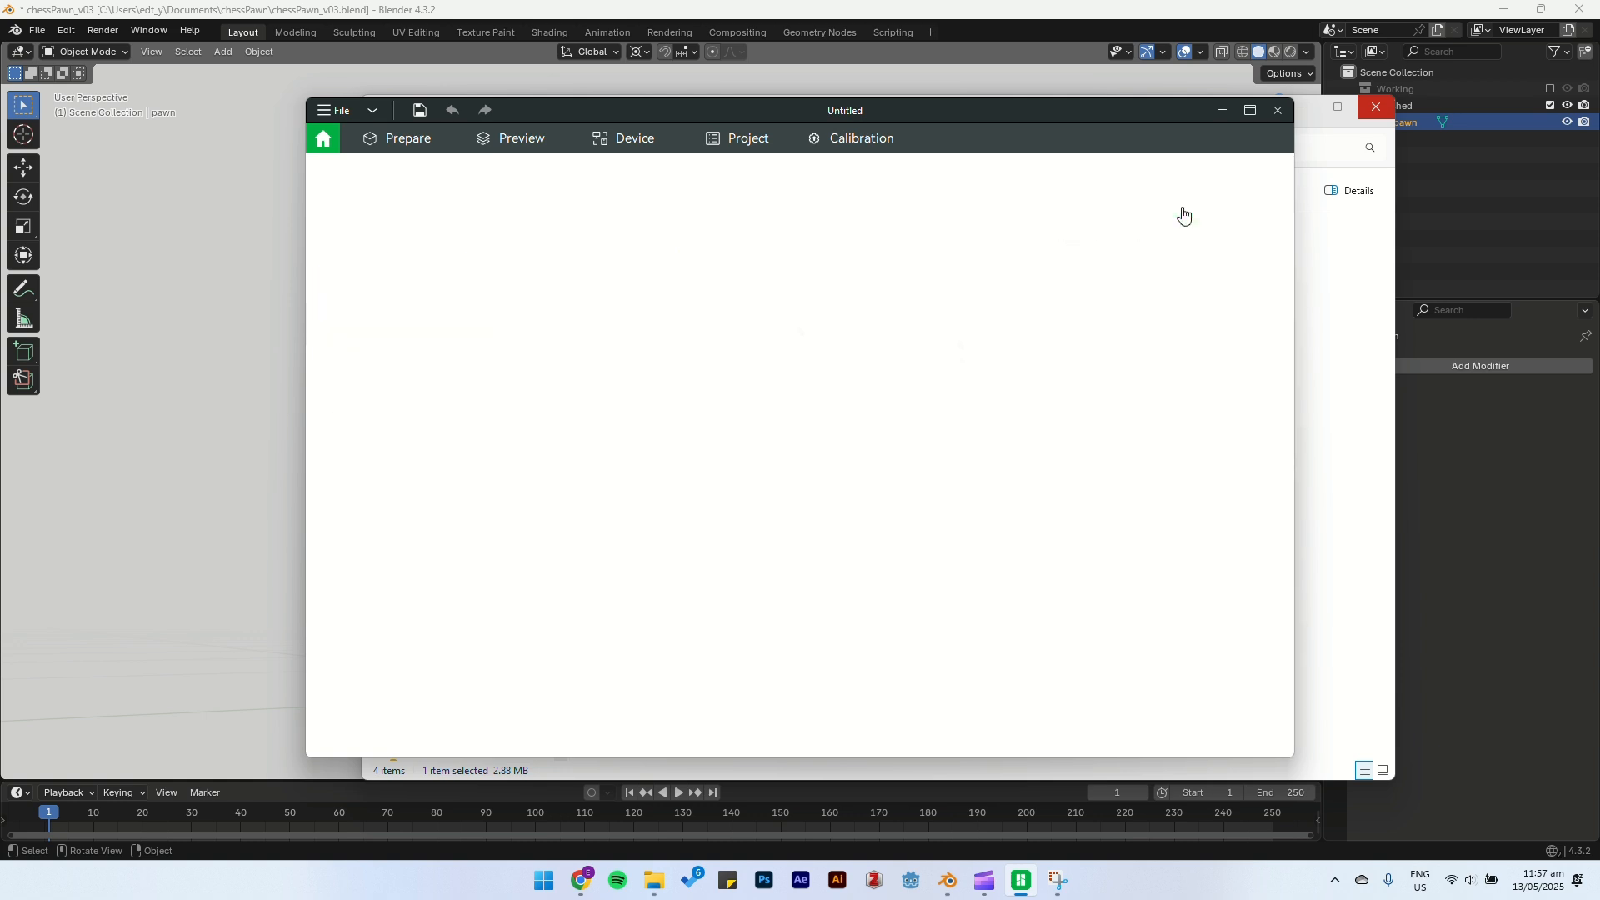
click(367, 200)
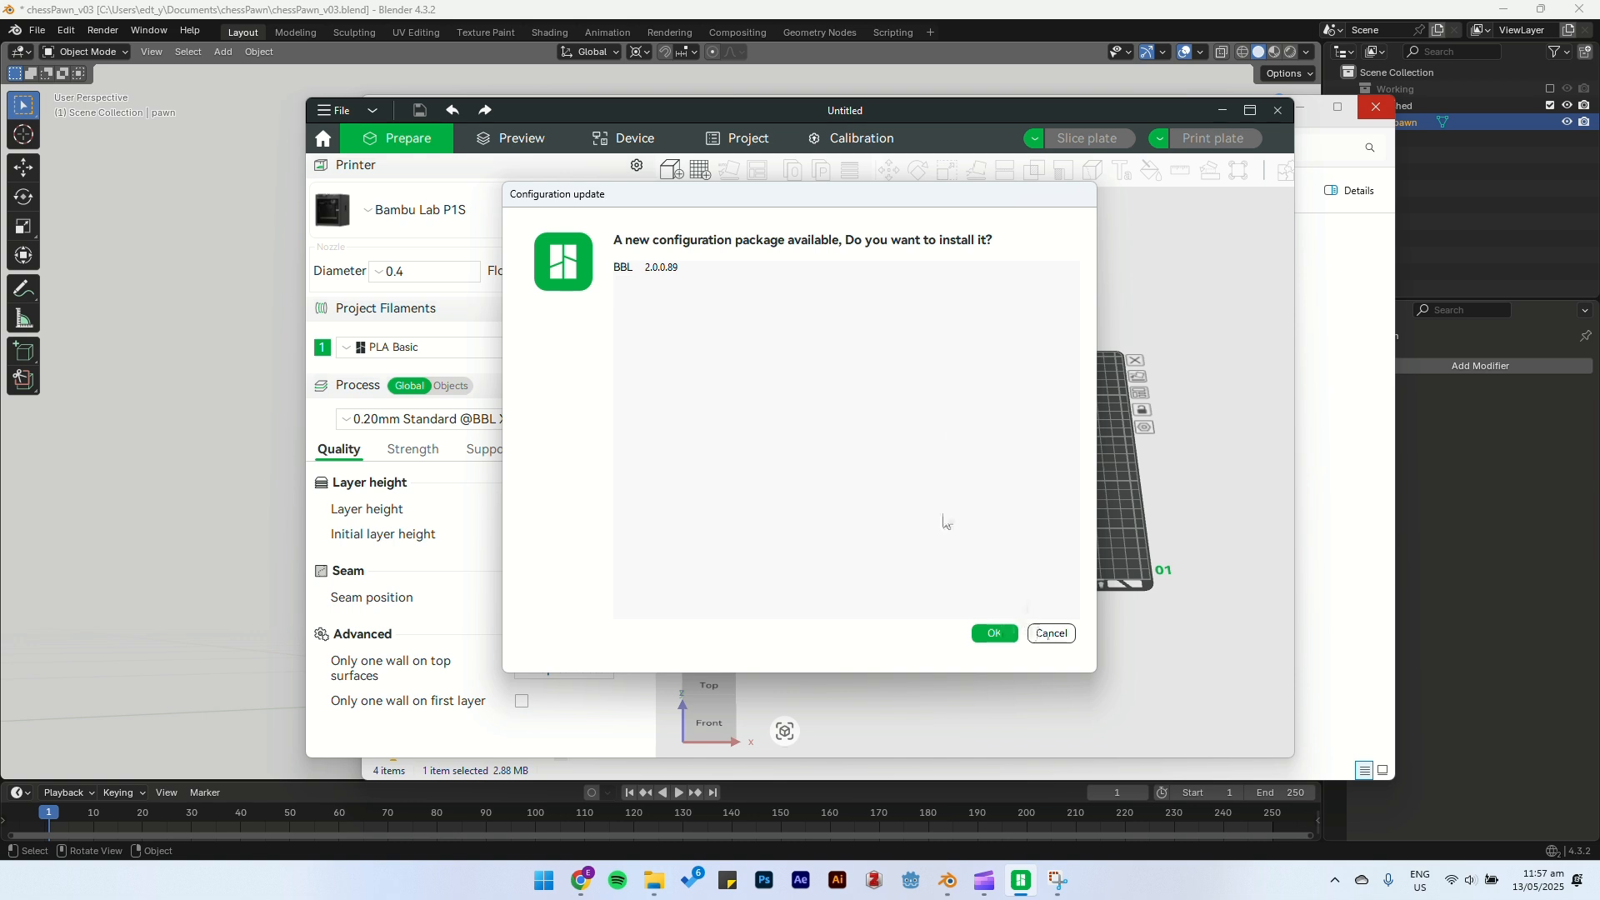
click(1052, 635)
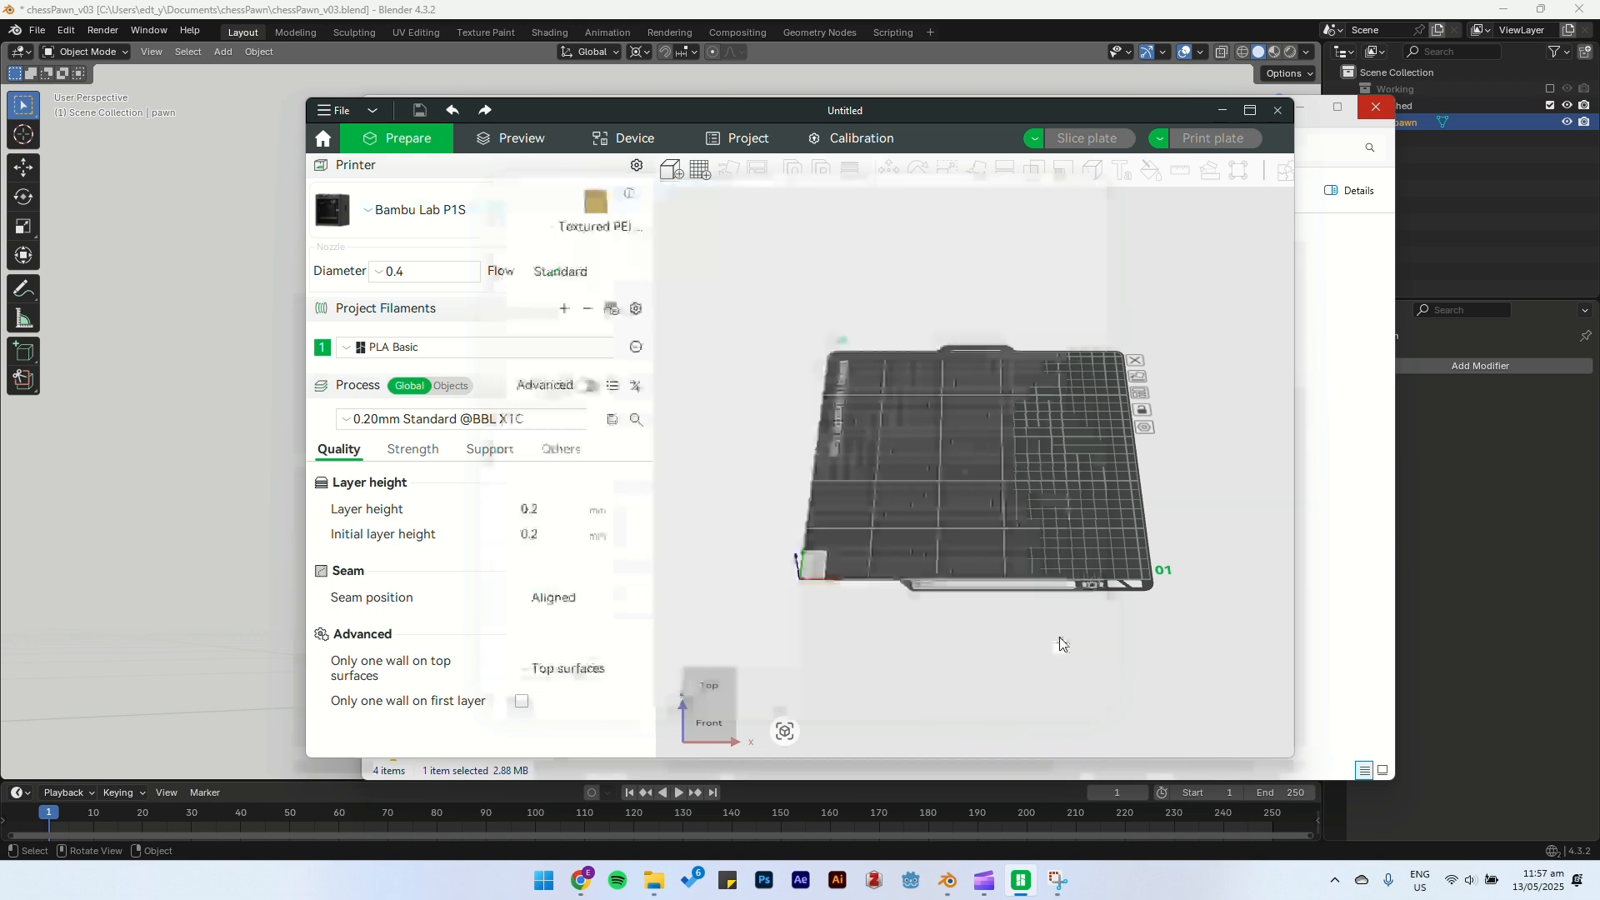
Step: Set the printer to Bambu Lab X1 Carbon with the 0.4 nozzle and the filament to Generic PLA
click(419, 210)
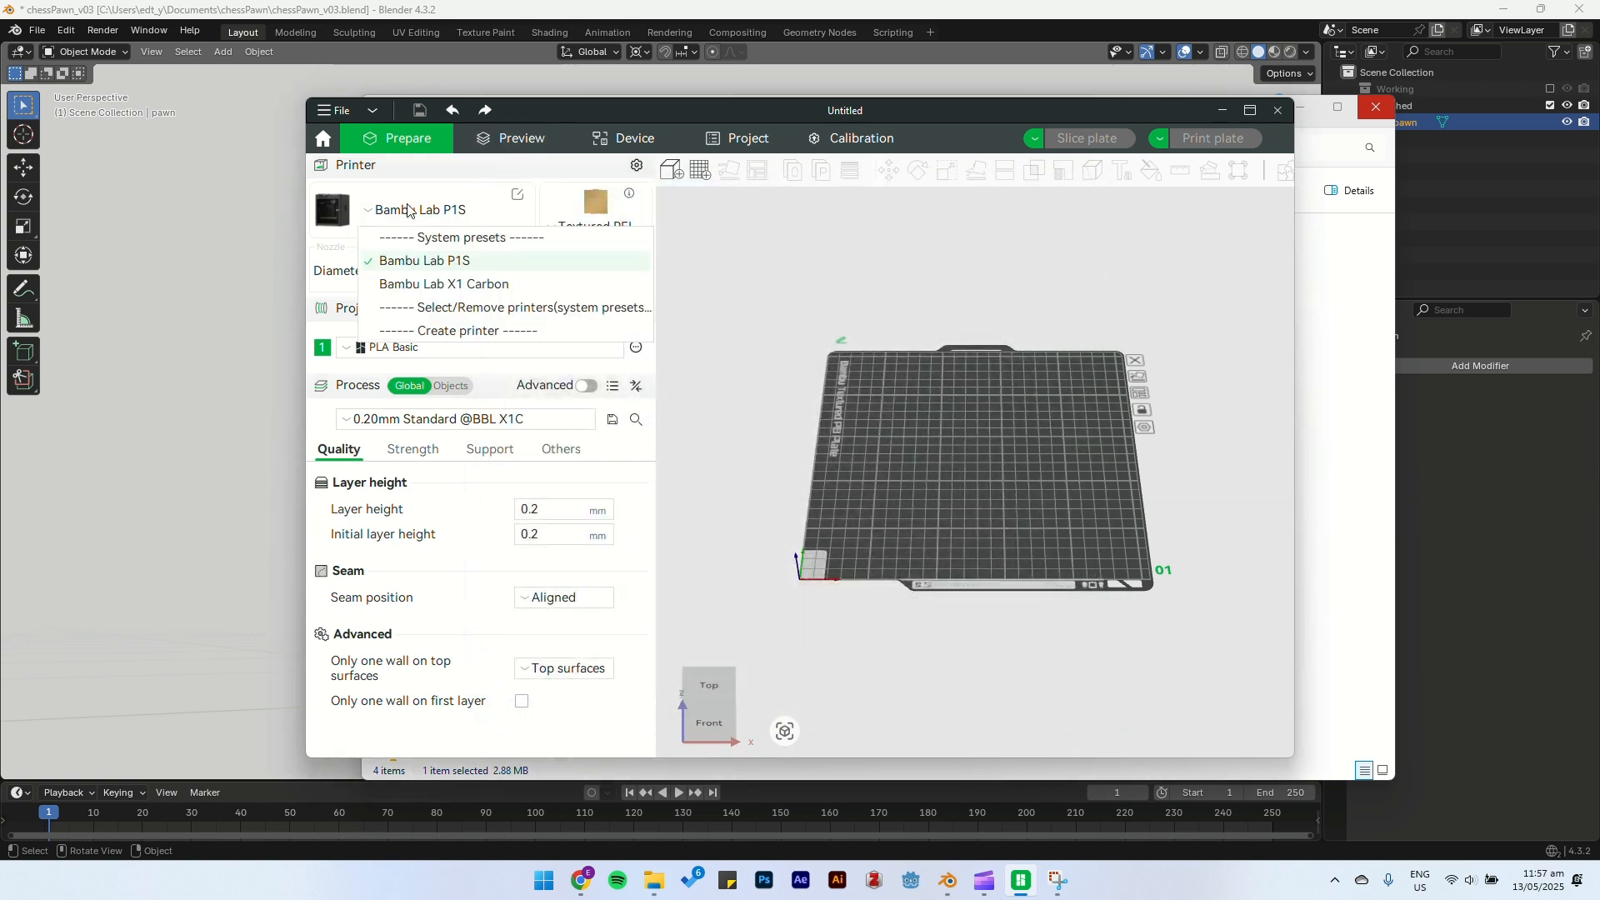
click(416, 285)
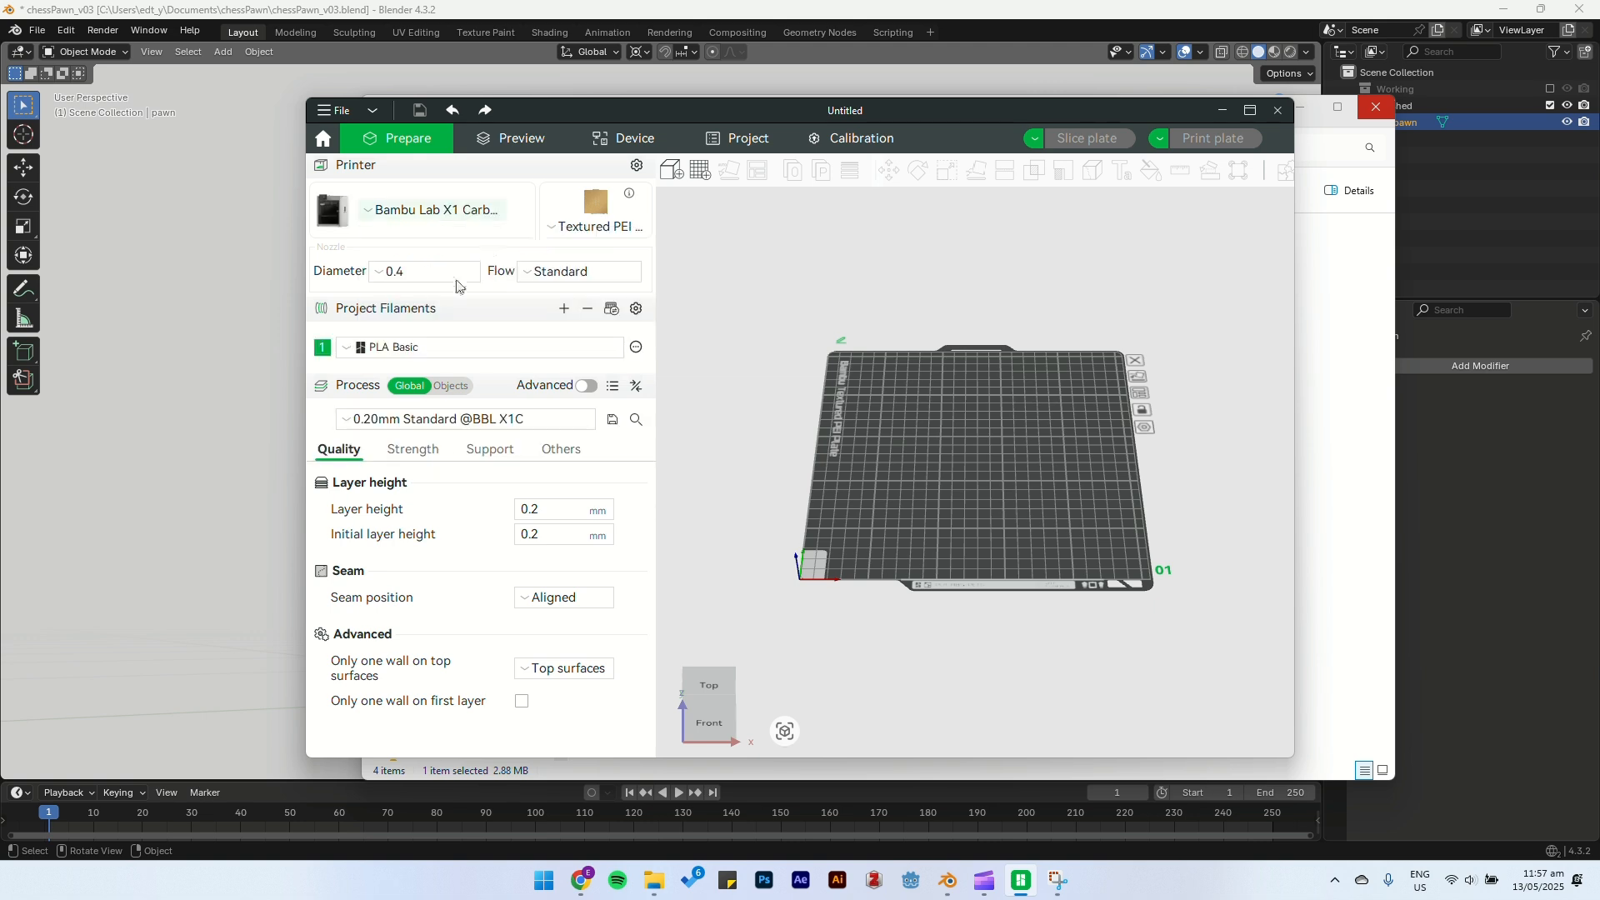
click(400, 273)
click(402, 325)
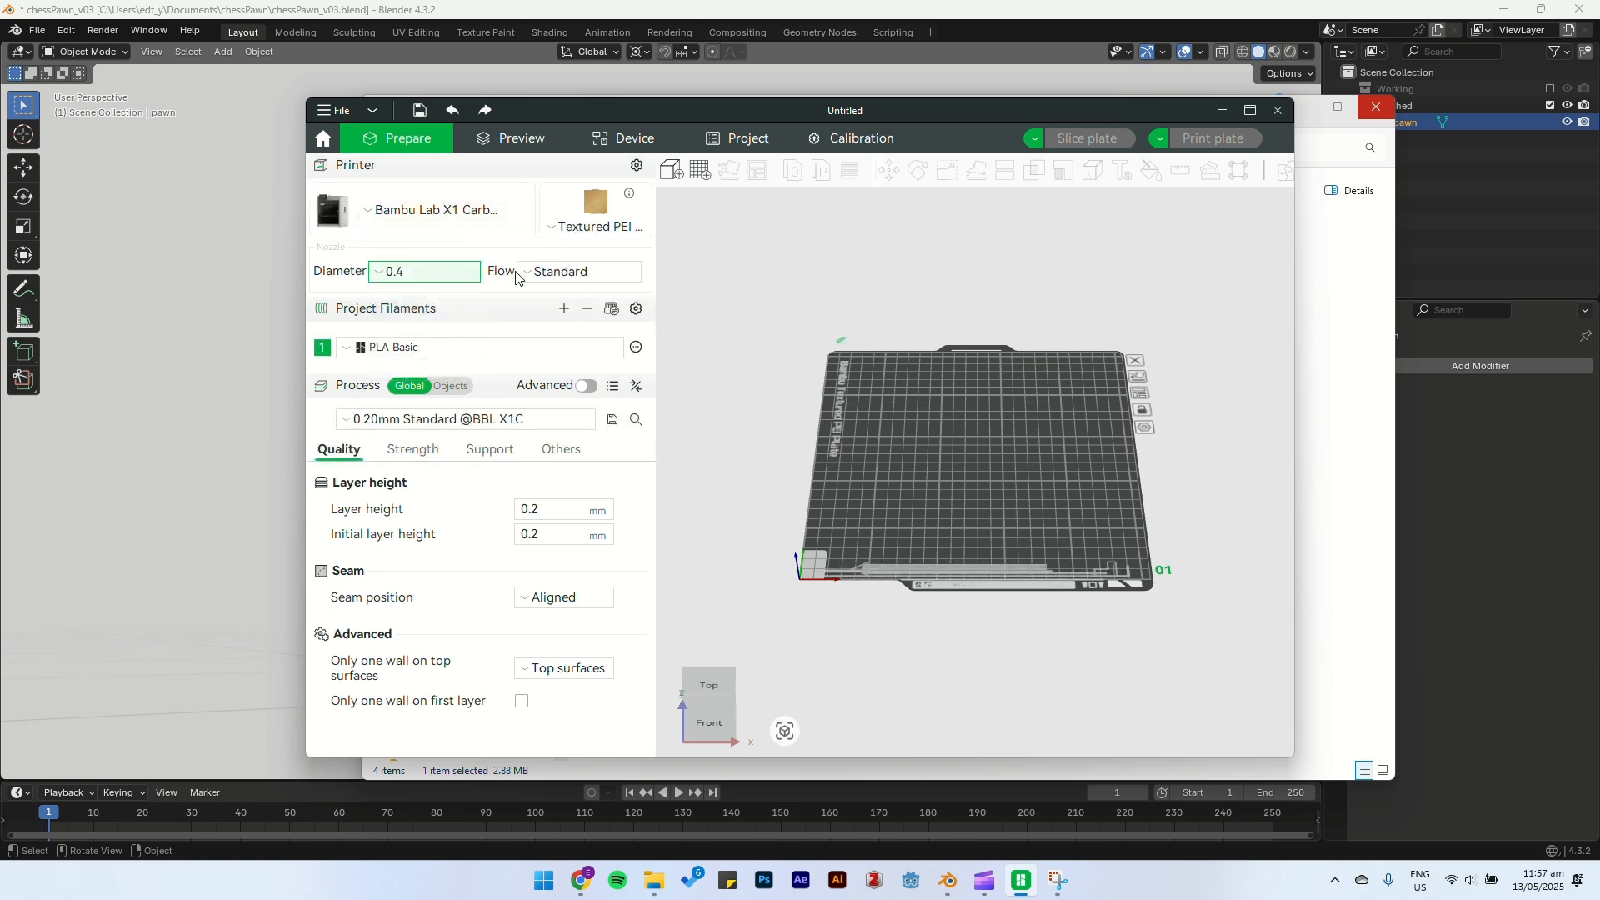
click(390, 349)
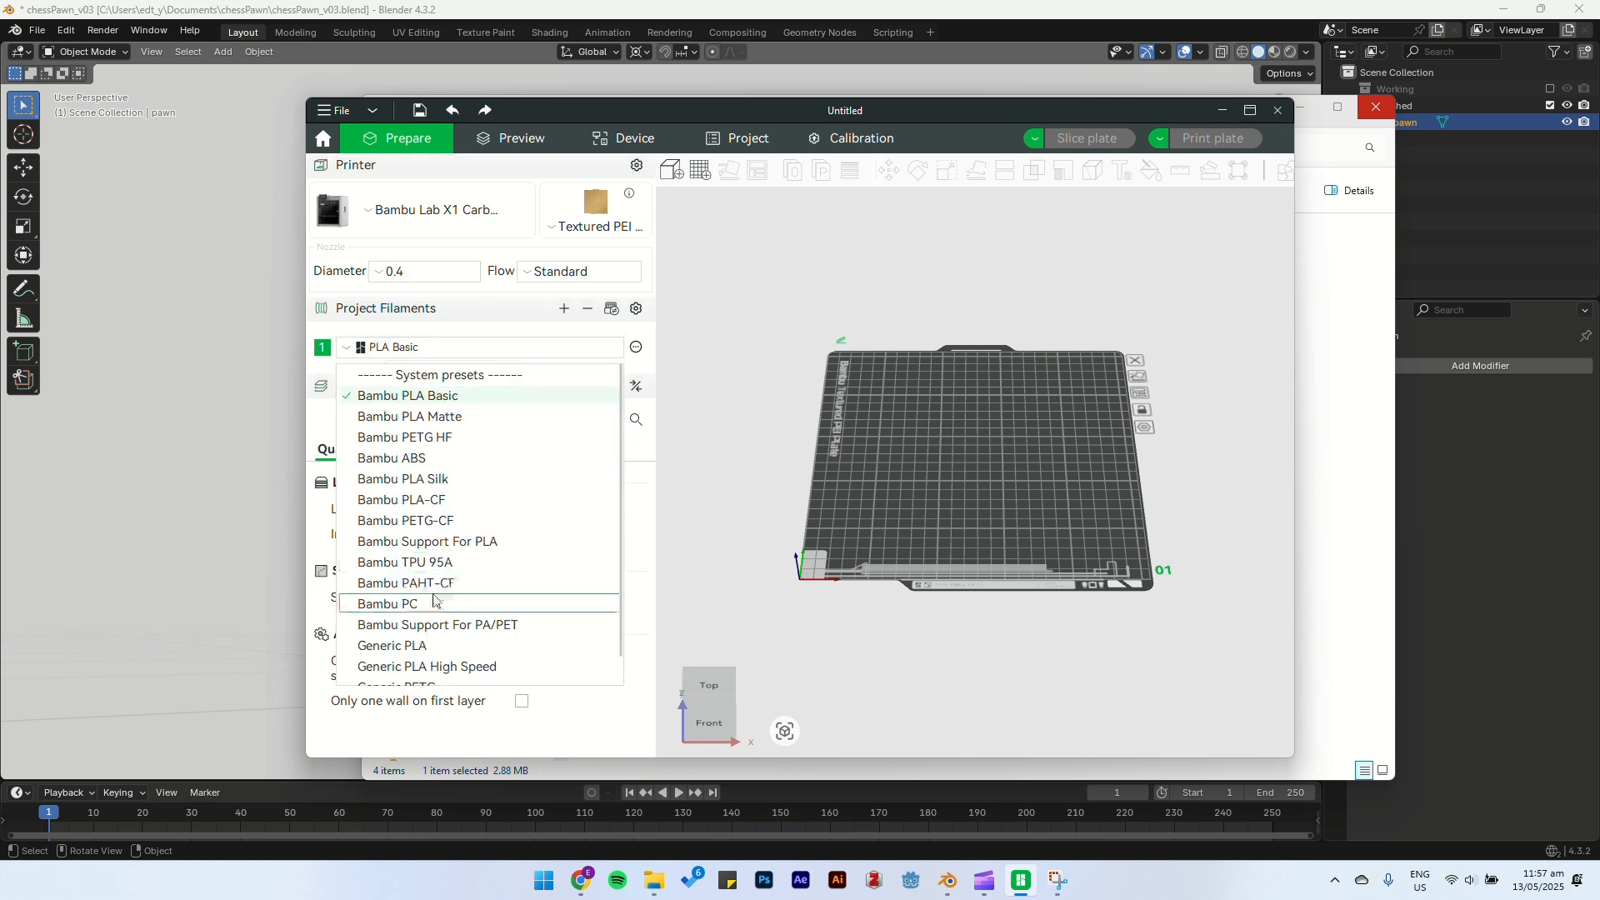
scroll(420, 614, down, 1)
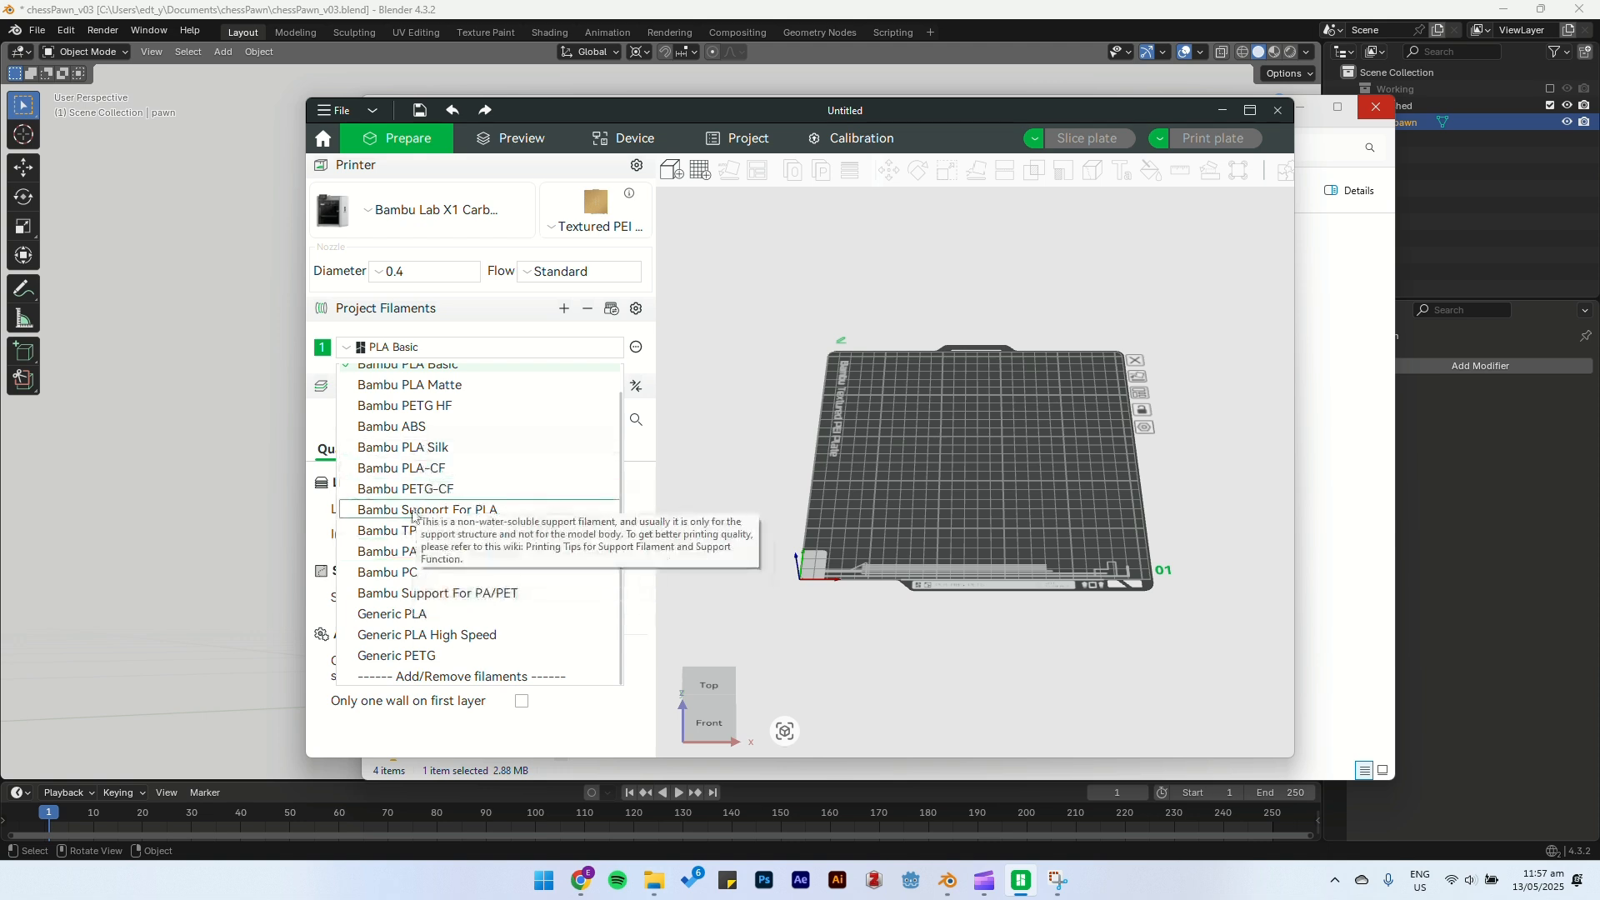
click(409, 614)
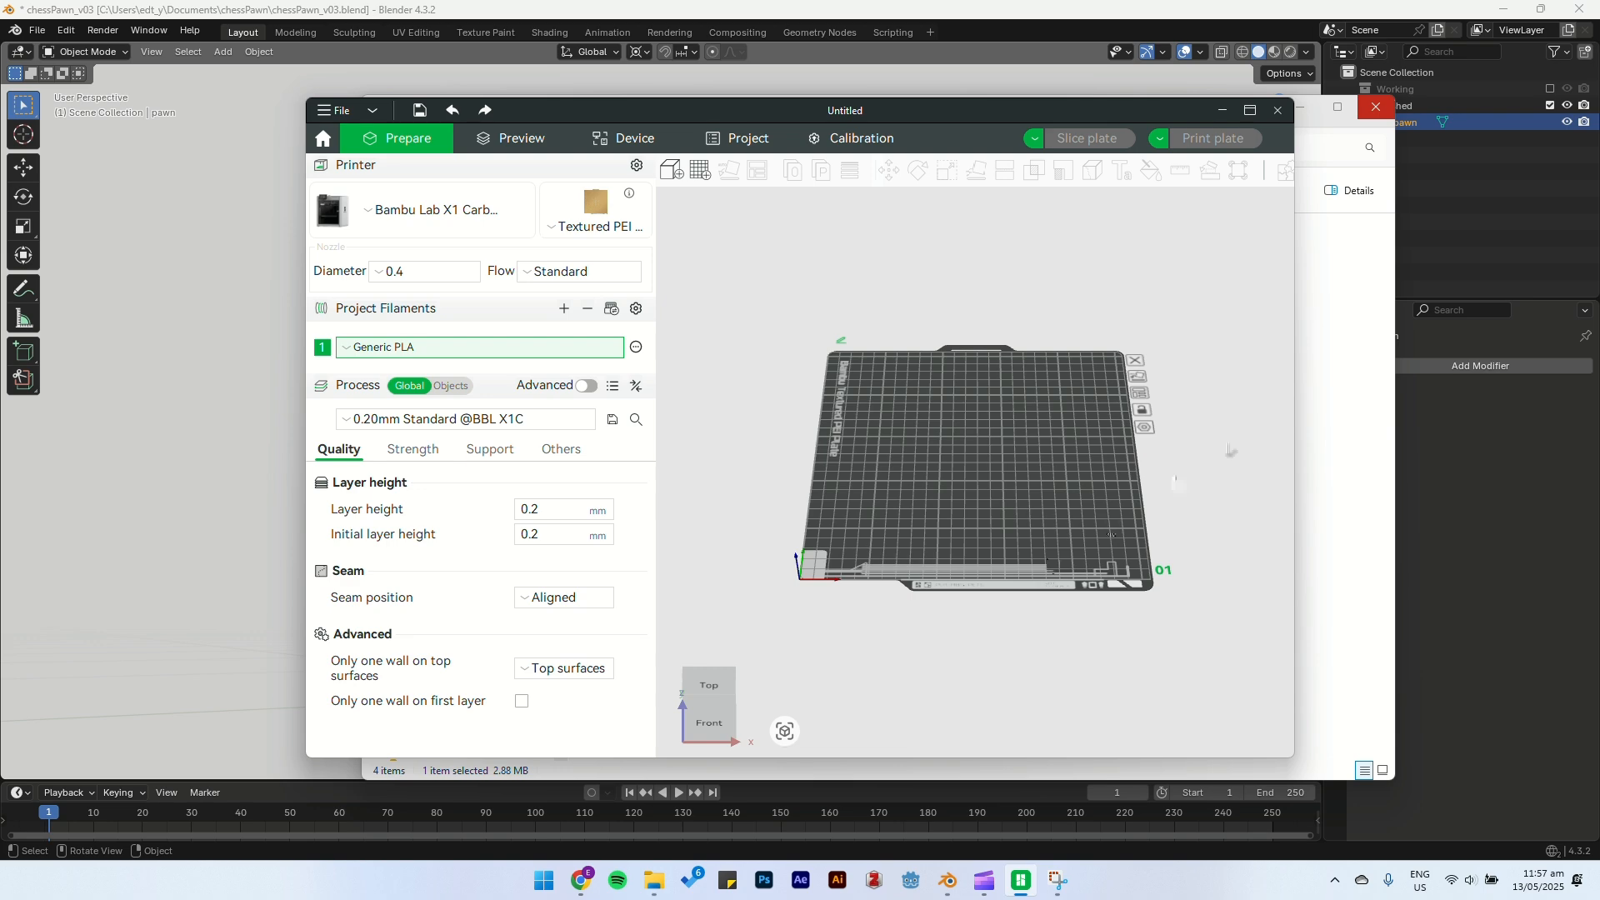
Step: Import chessPawn_v03.stl from File Explorer onto the build plate and accept scaling it to millimetres
click(1351, 253)
drag(1108, 132, 1485, 193)
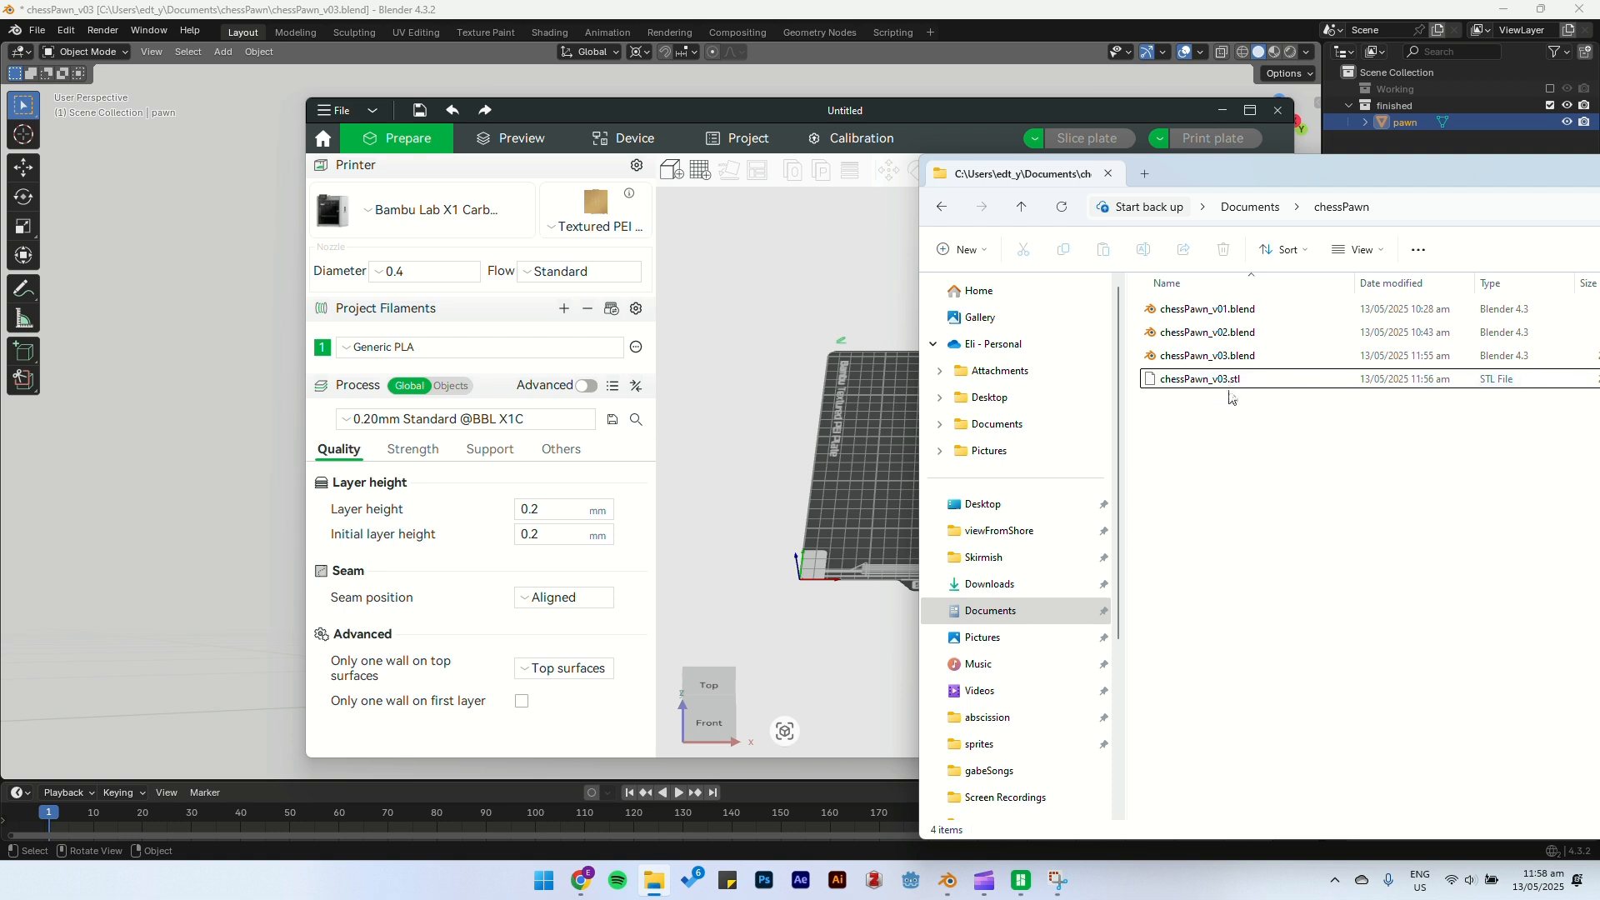
drag(1227, 388, 861, 421)
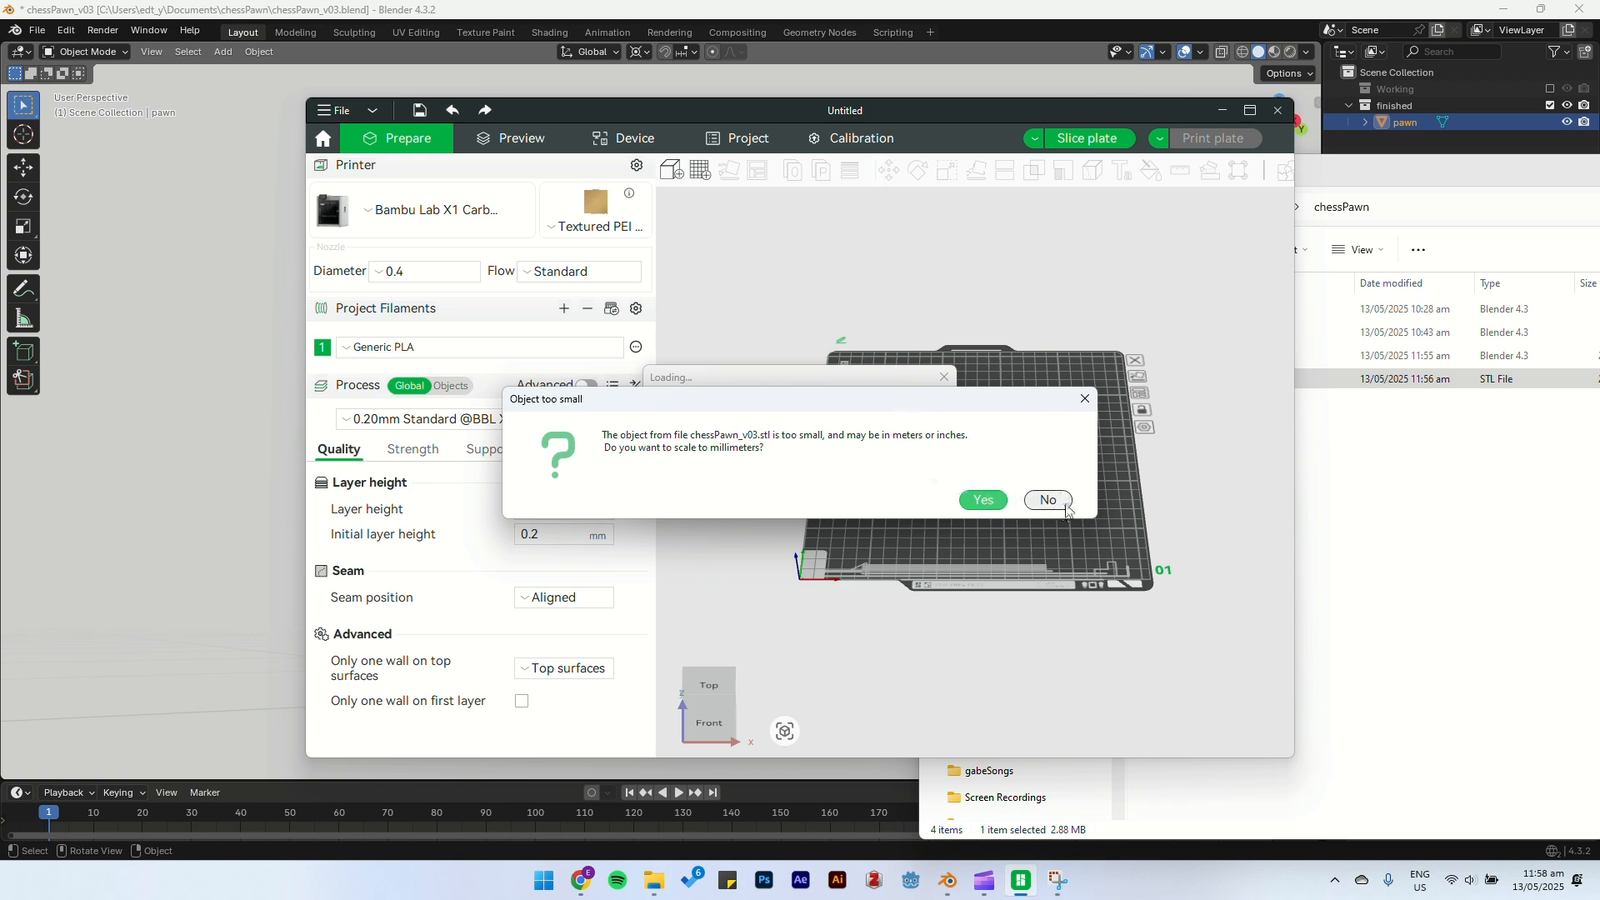
click(982, 500)
scroll(983, 466, up, 5)
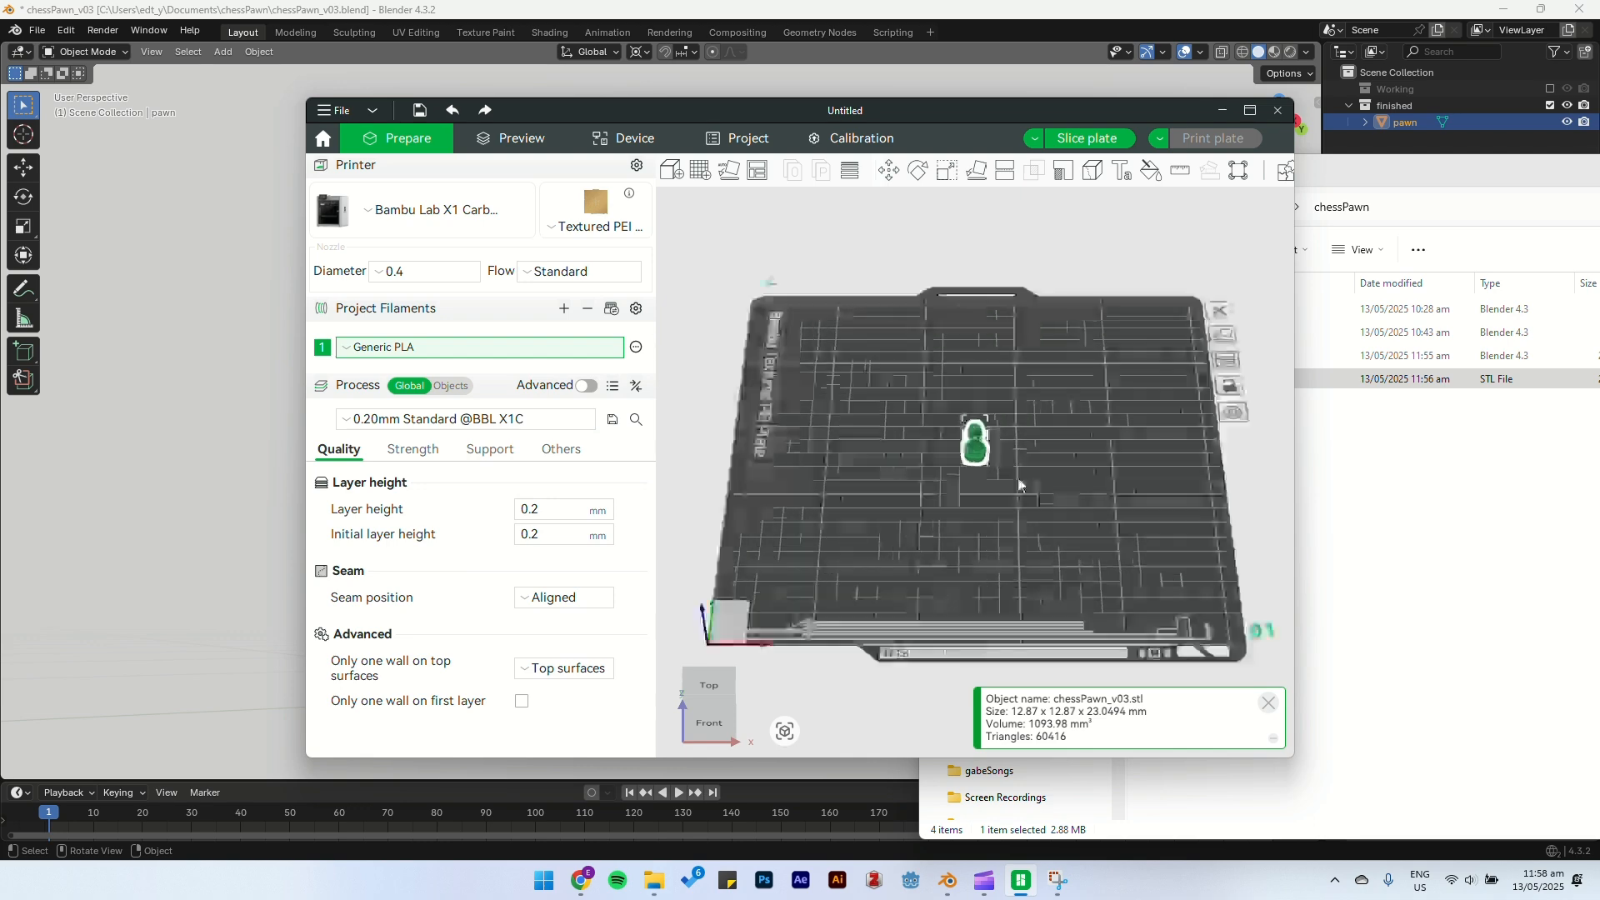
Step: Scale the pawn uniformly to a Z size of 35 mm
click(944, 172)
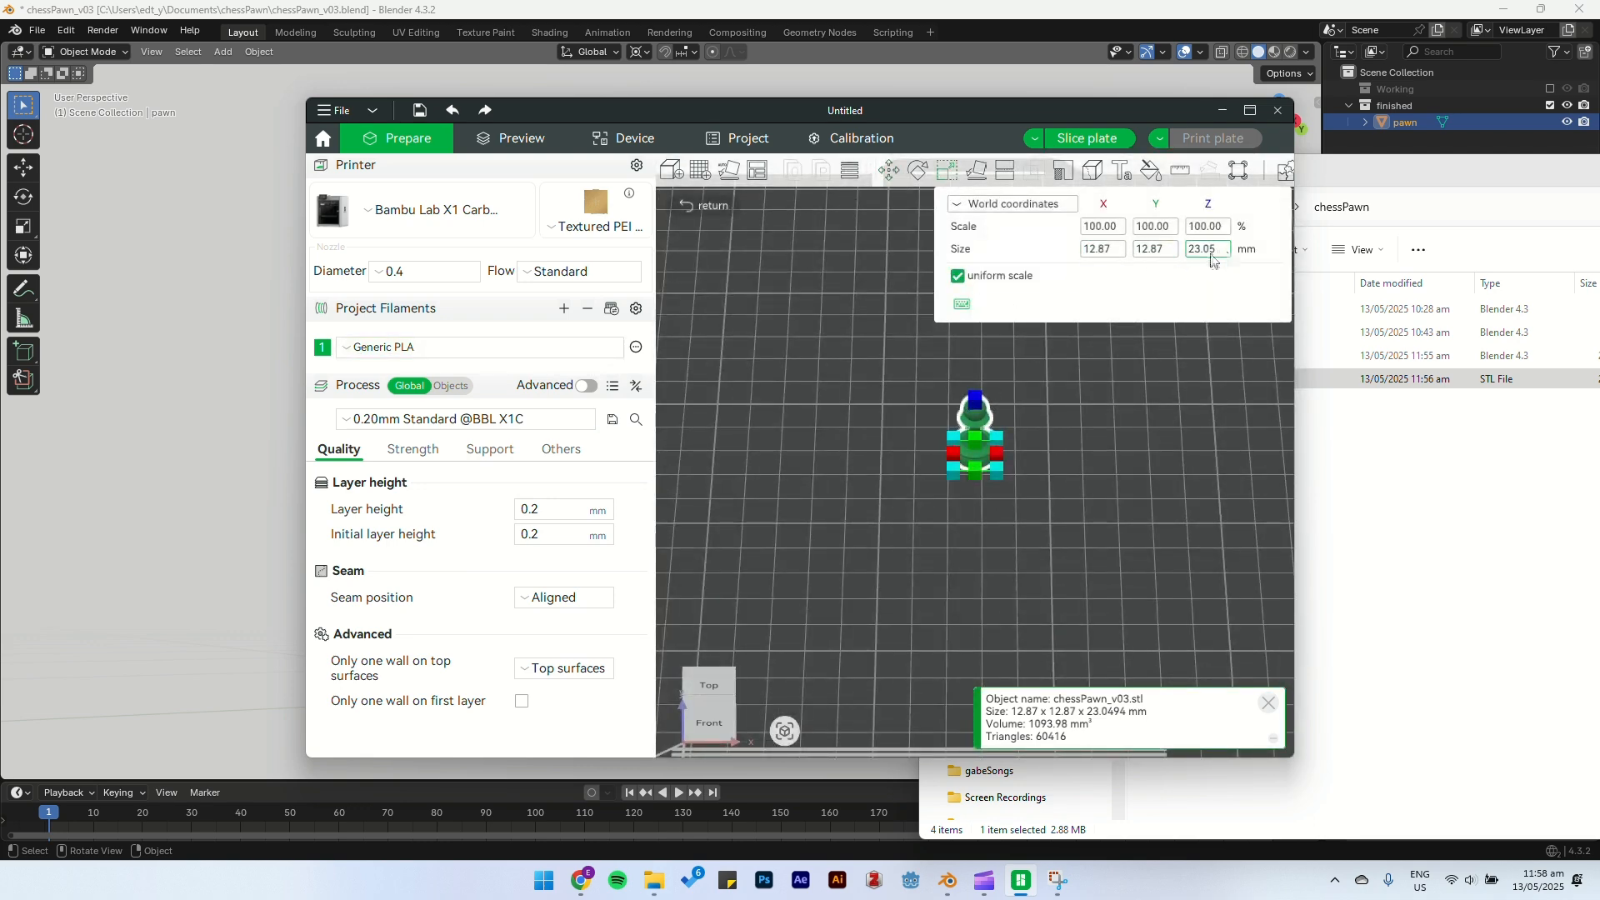
drag(1028, 487, 1126, 317)
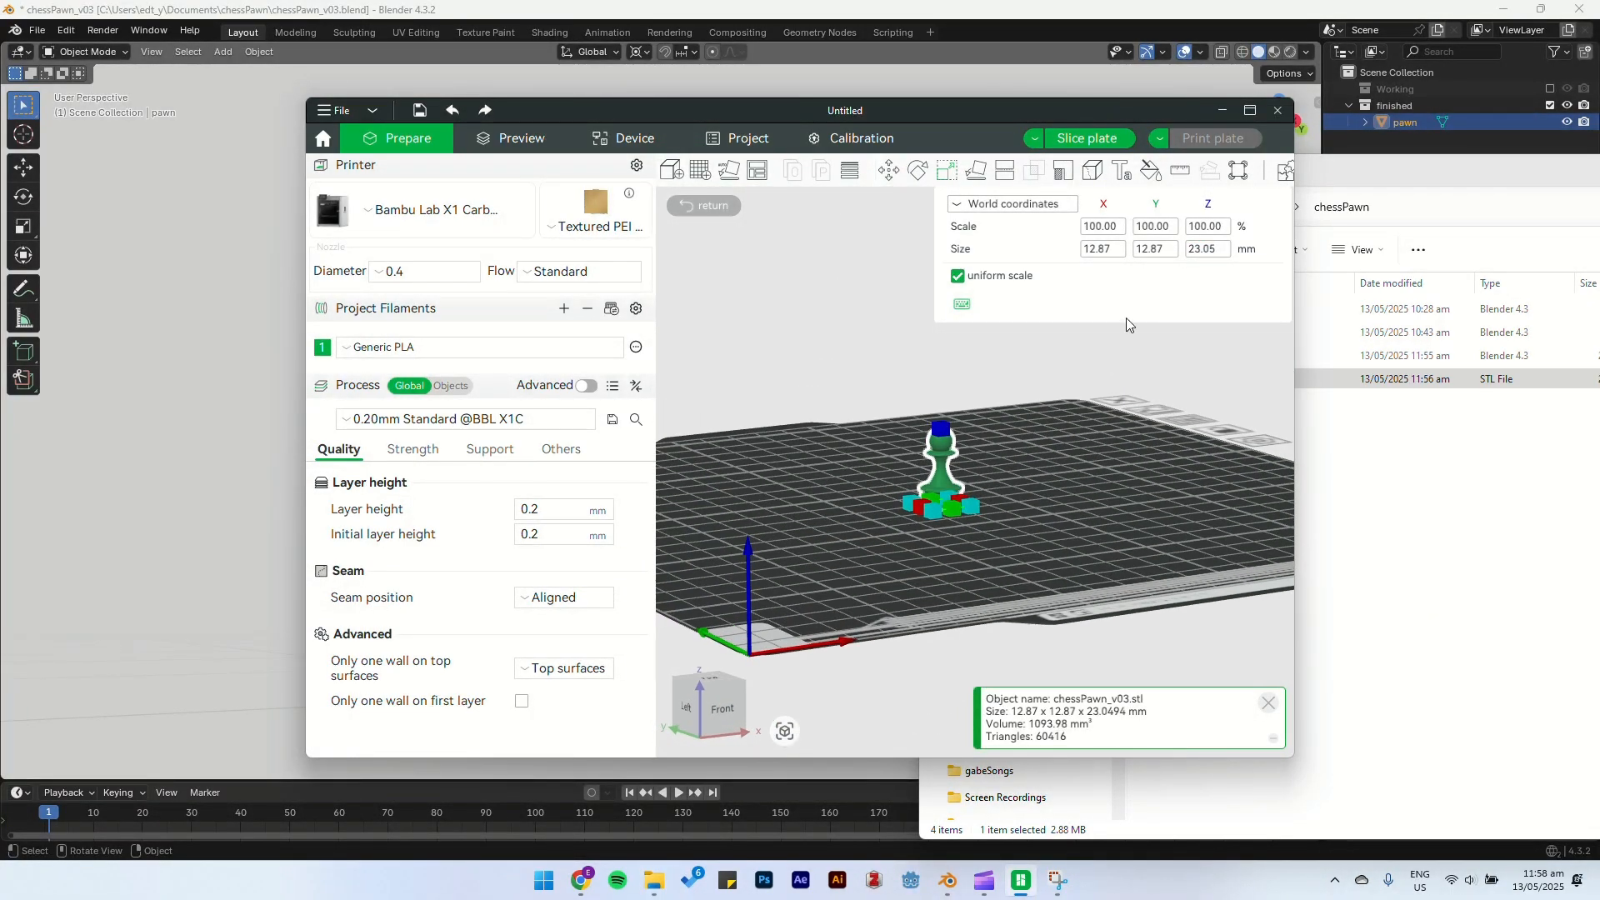
click(1224, 252)
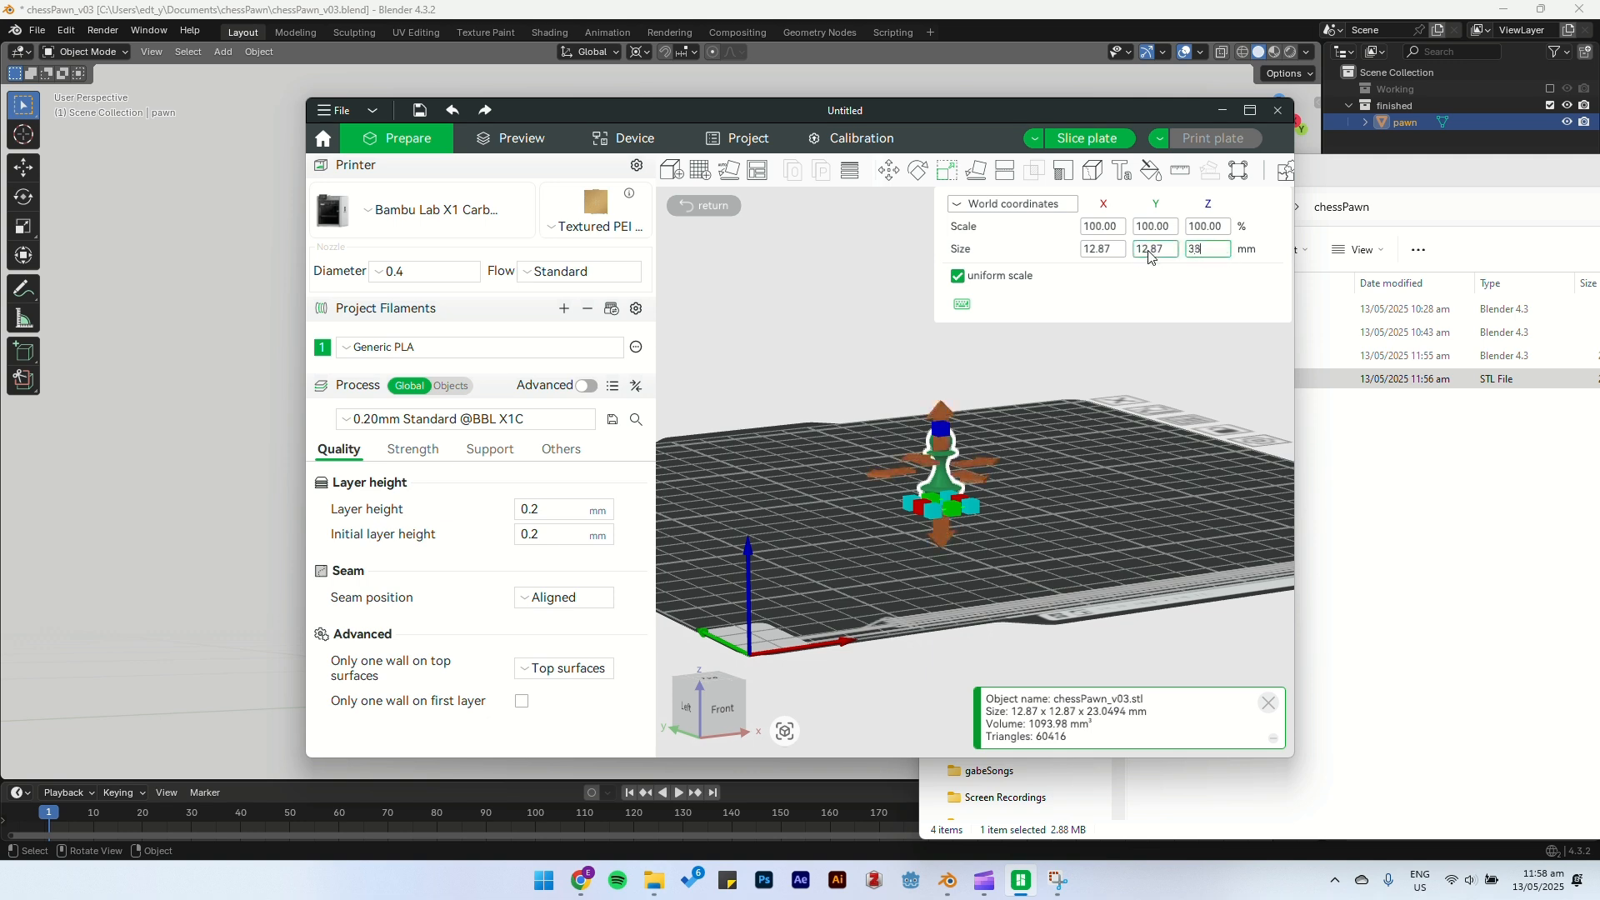
text(35)
key(Return)
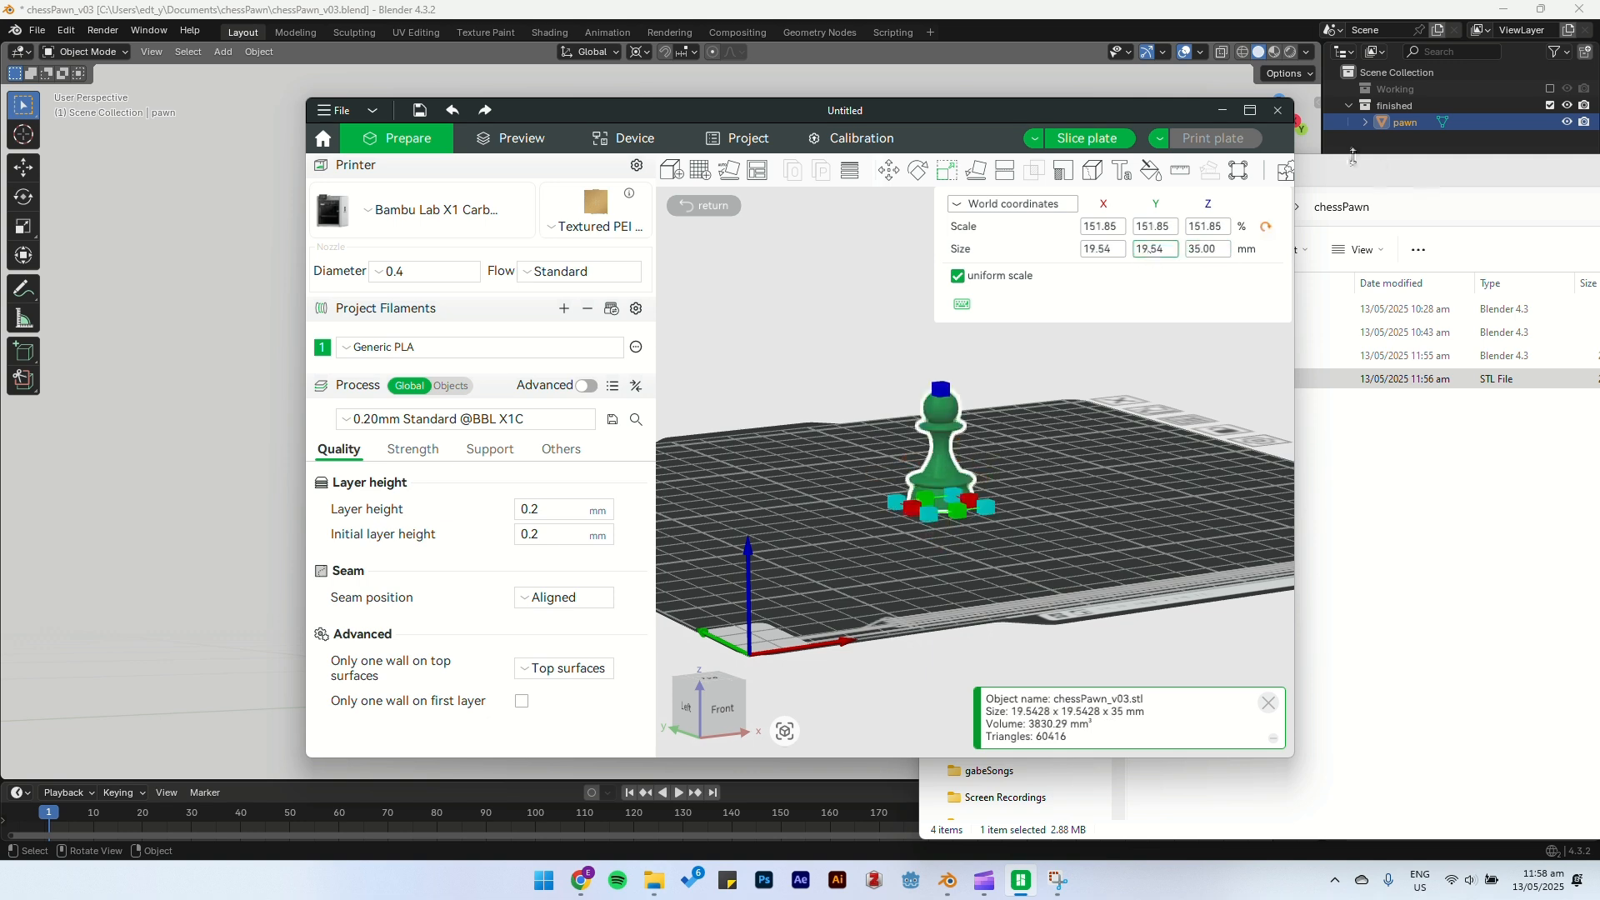
drag(1088, 462, 1029, 470)
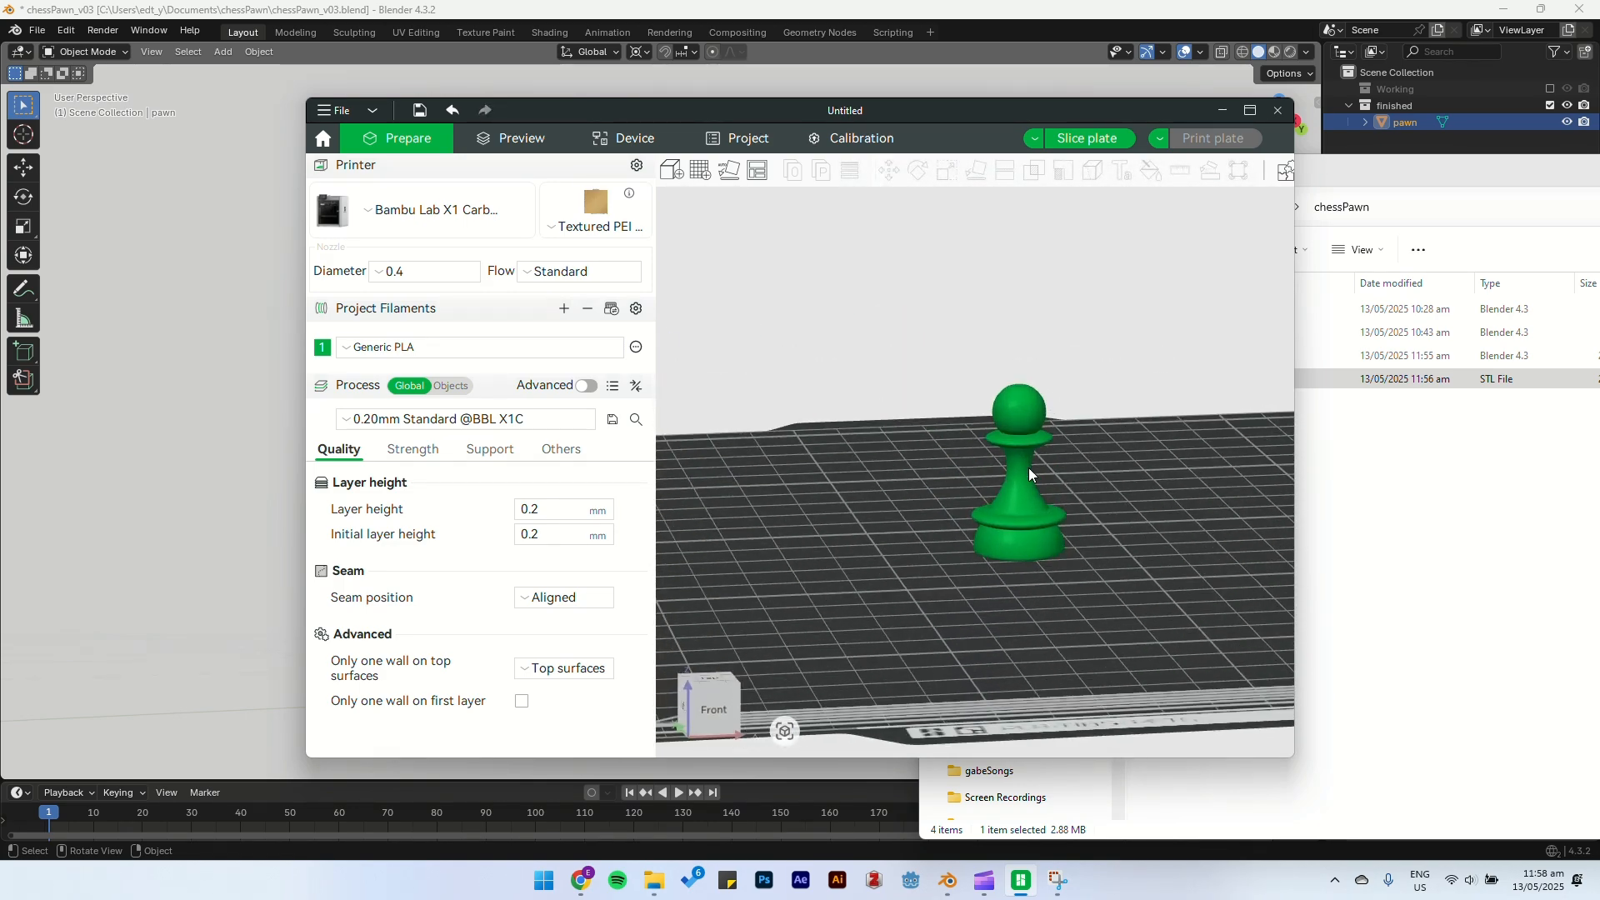
Step: Maximize the slicer window, slice the plate without supports, and inspect the pawn's overhangs and seam in the preview
click(1242, 111)
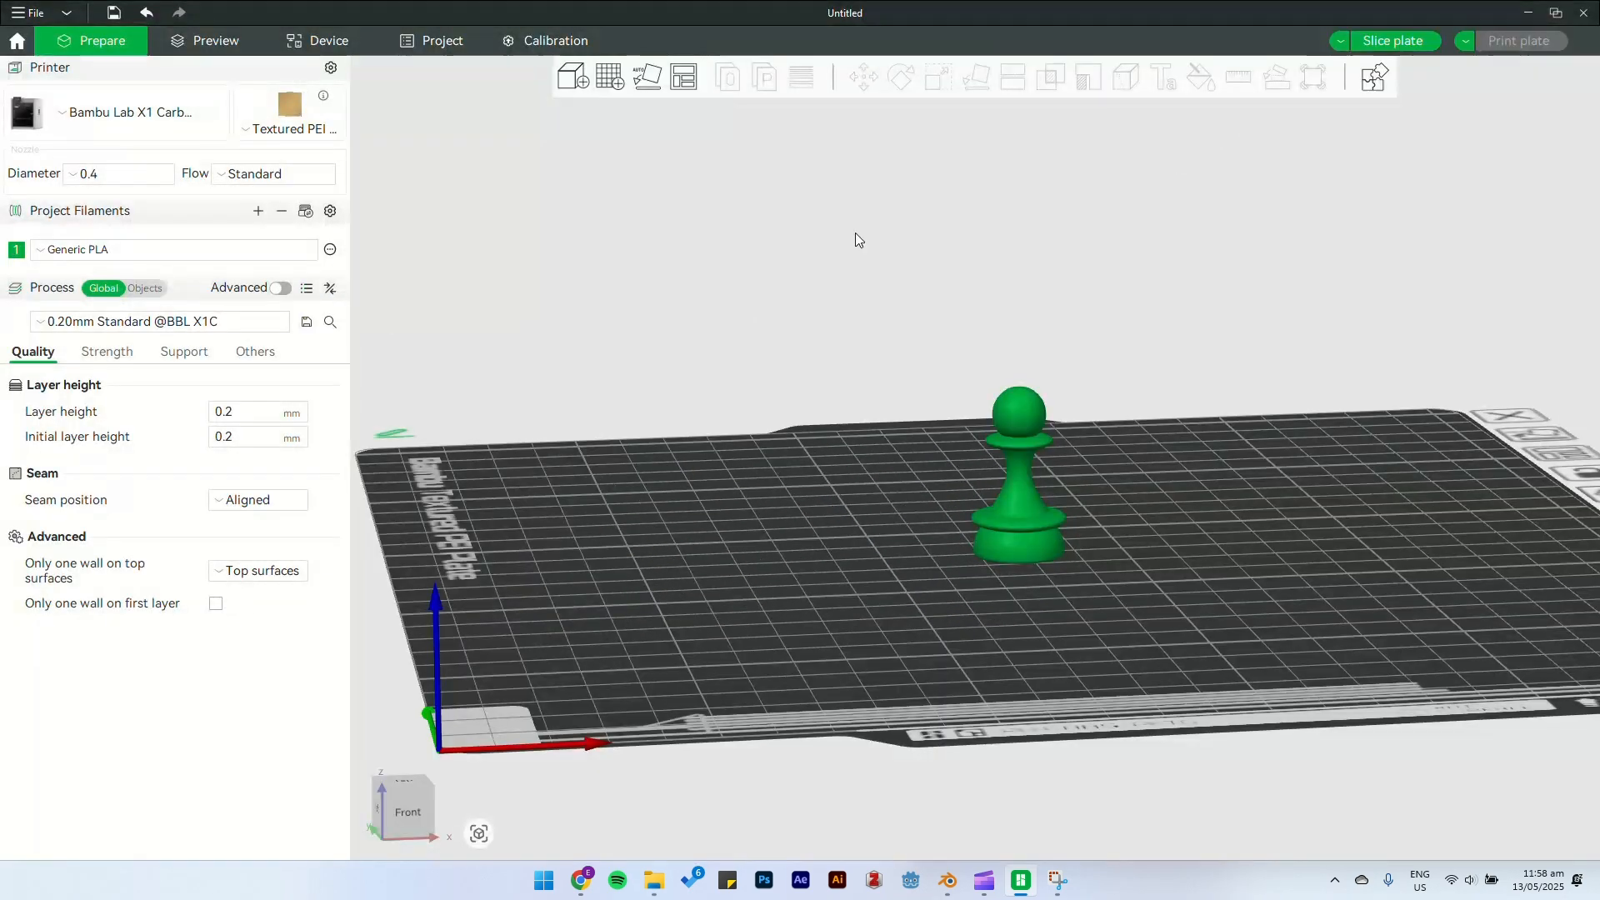
click(1392, 41)
drag(1270, 662, 1319, 475)
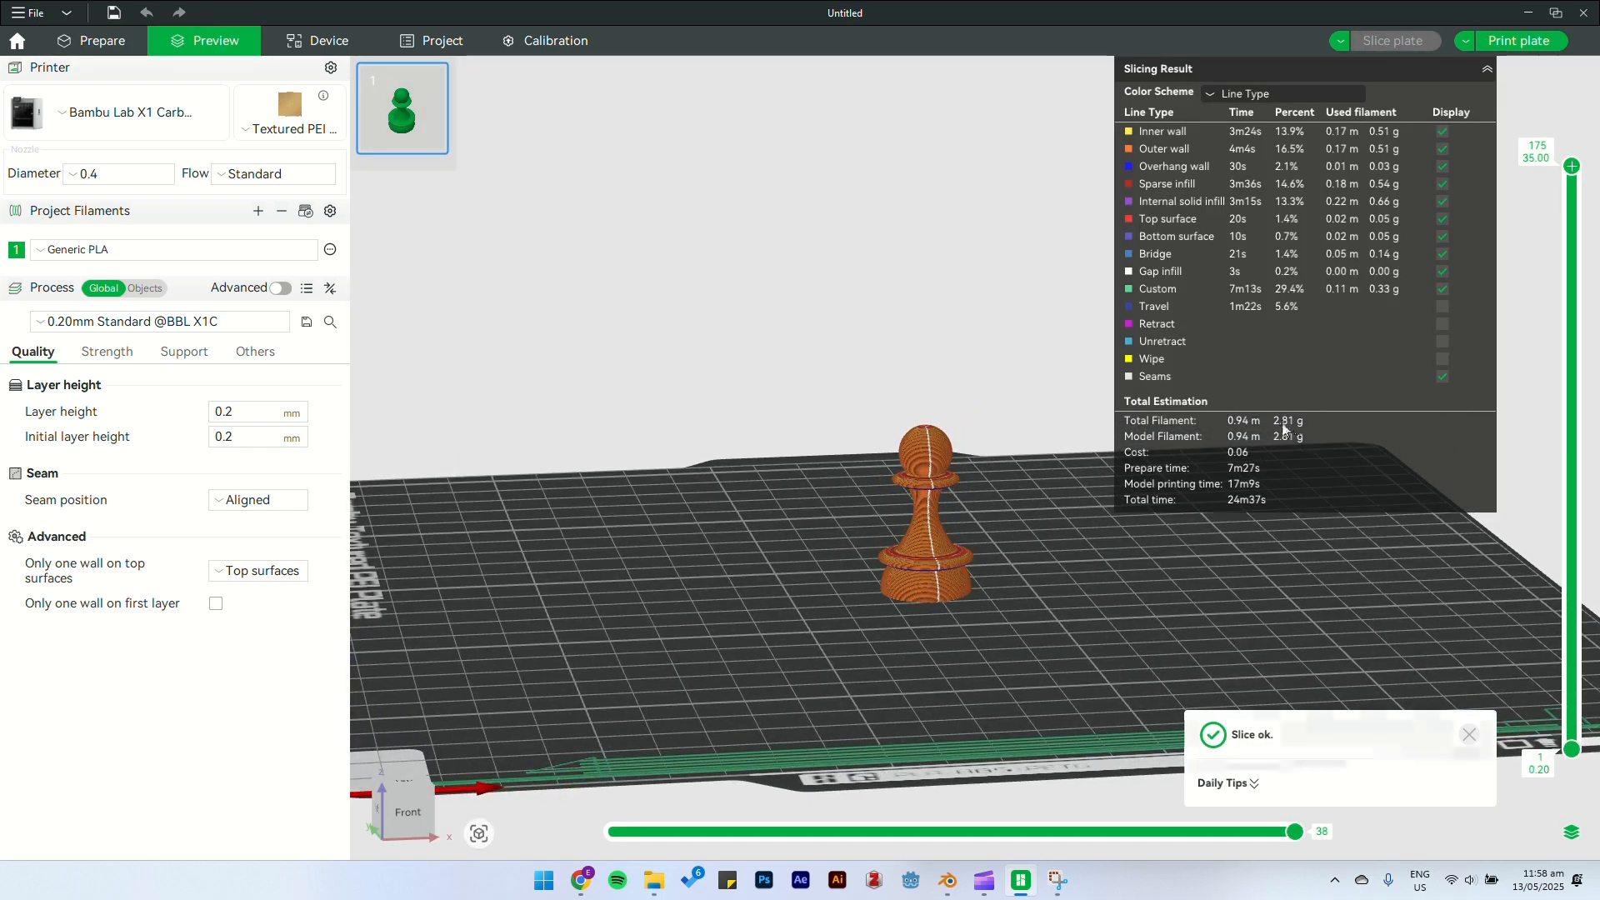
drag(1220, 565, 1117, 629)
scroll(1084, 620, up, 10)
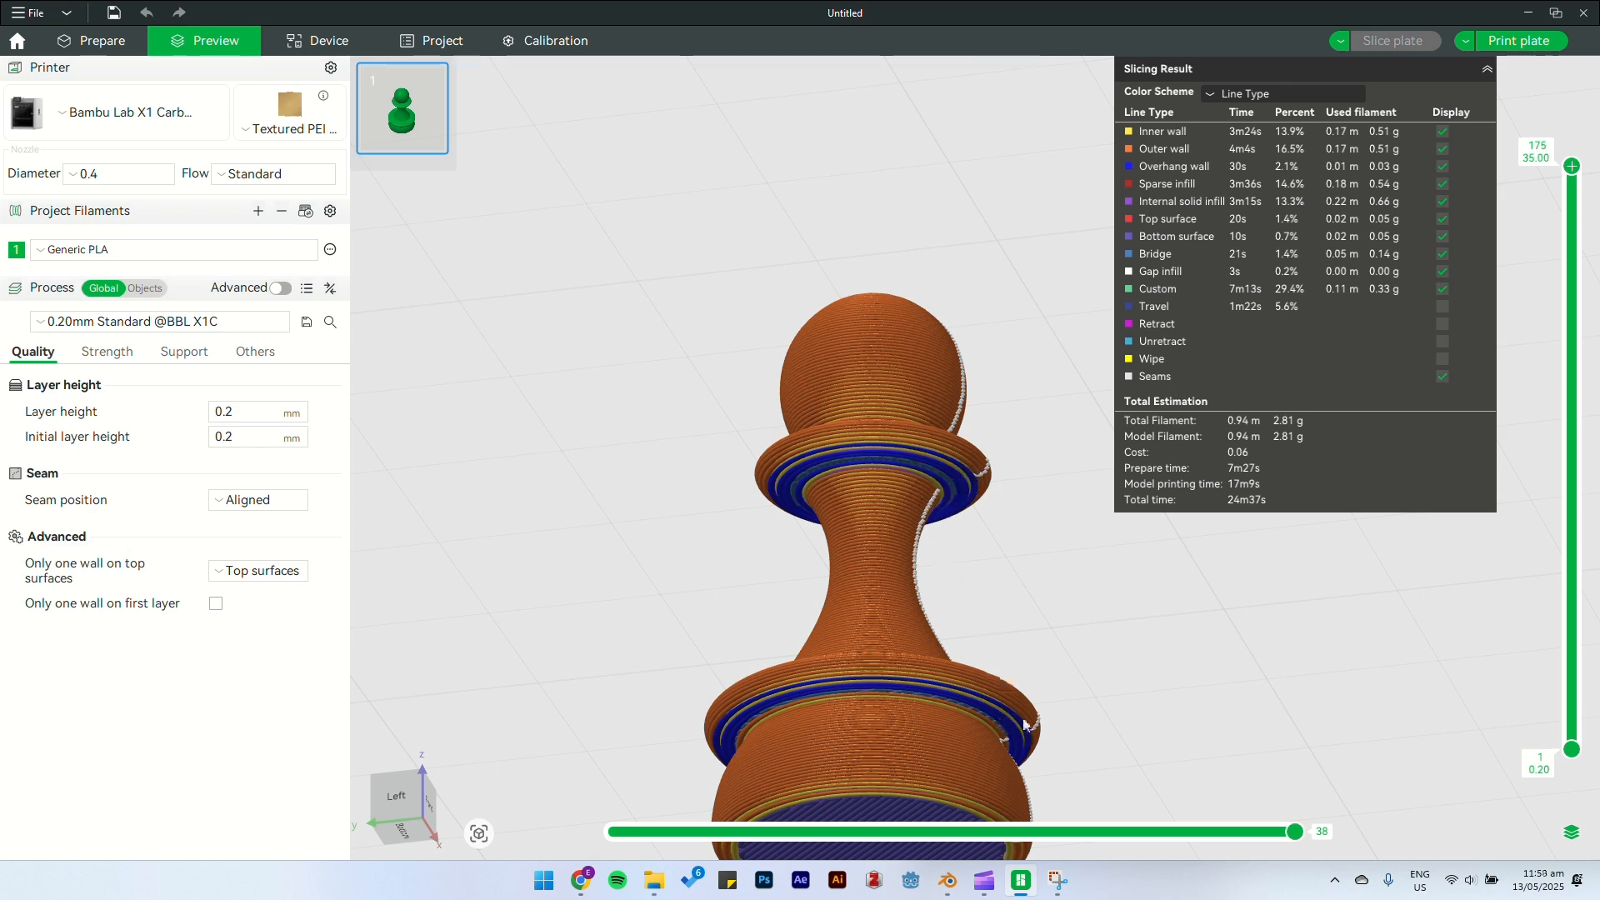
right_drag(1057, 682, 1071, 519)
drag(1056, 495, 984, 575)
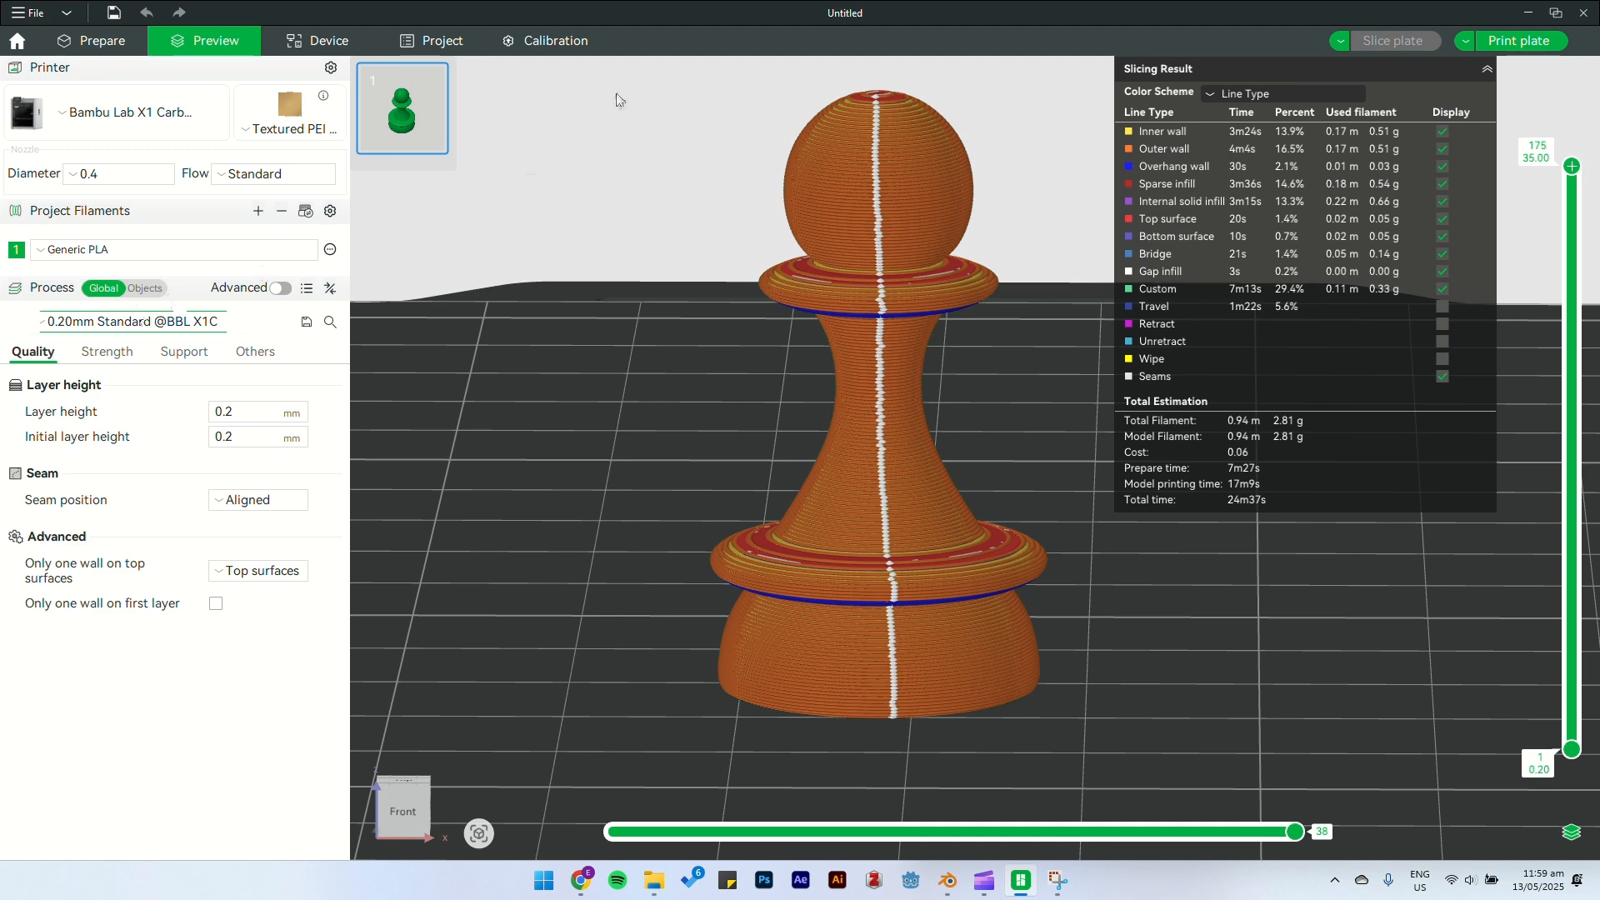
Step: Try tree(auto) supports on the pawn by enabling support, and re-slice the plate to inspect them
click(89, 40)
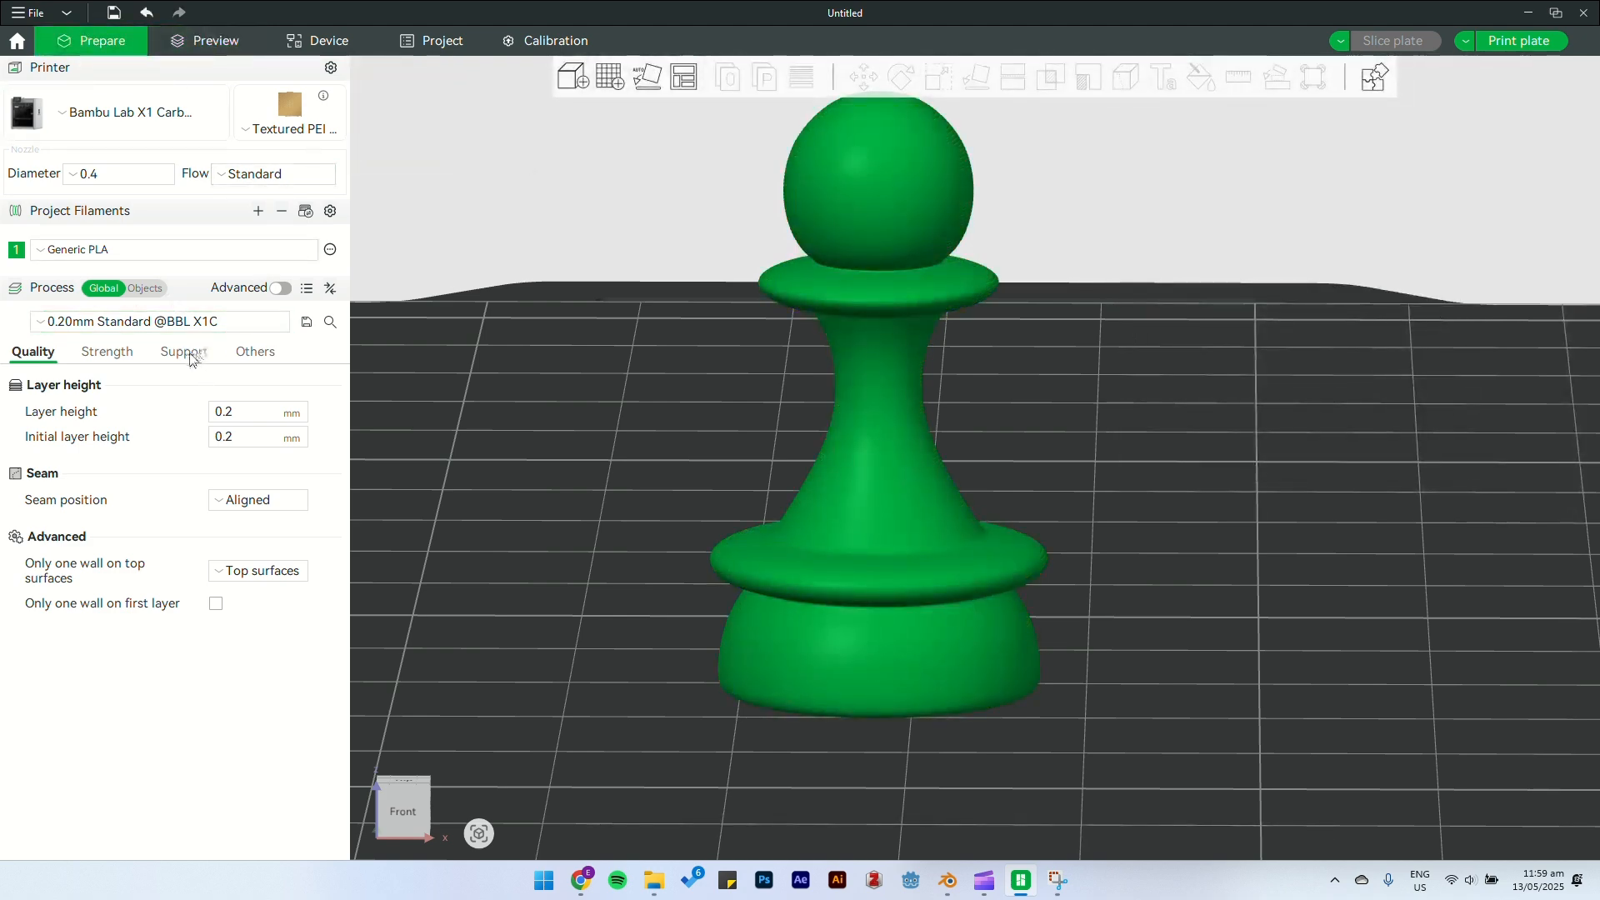
click(186, 353)
drag(939, 353, 1080, 391)
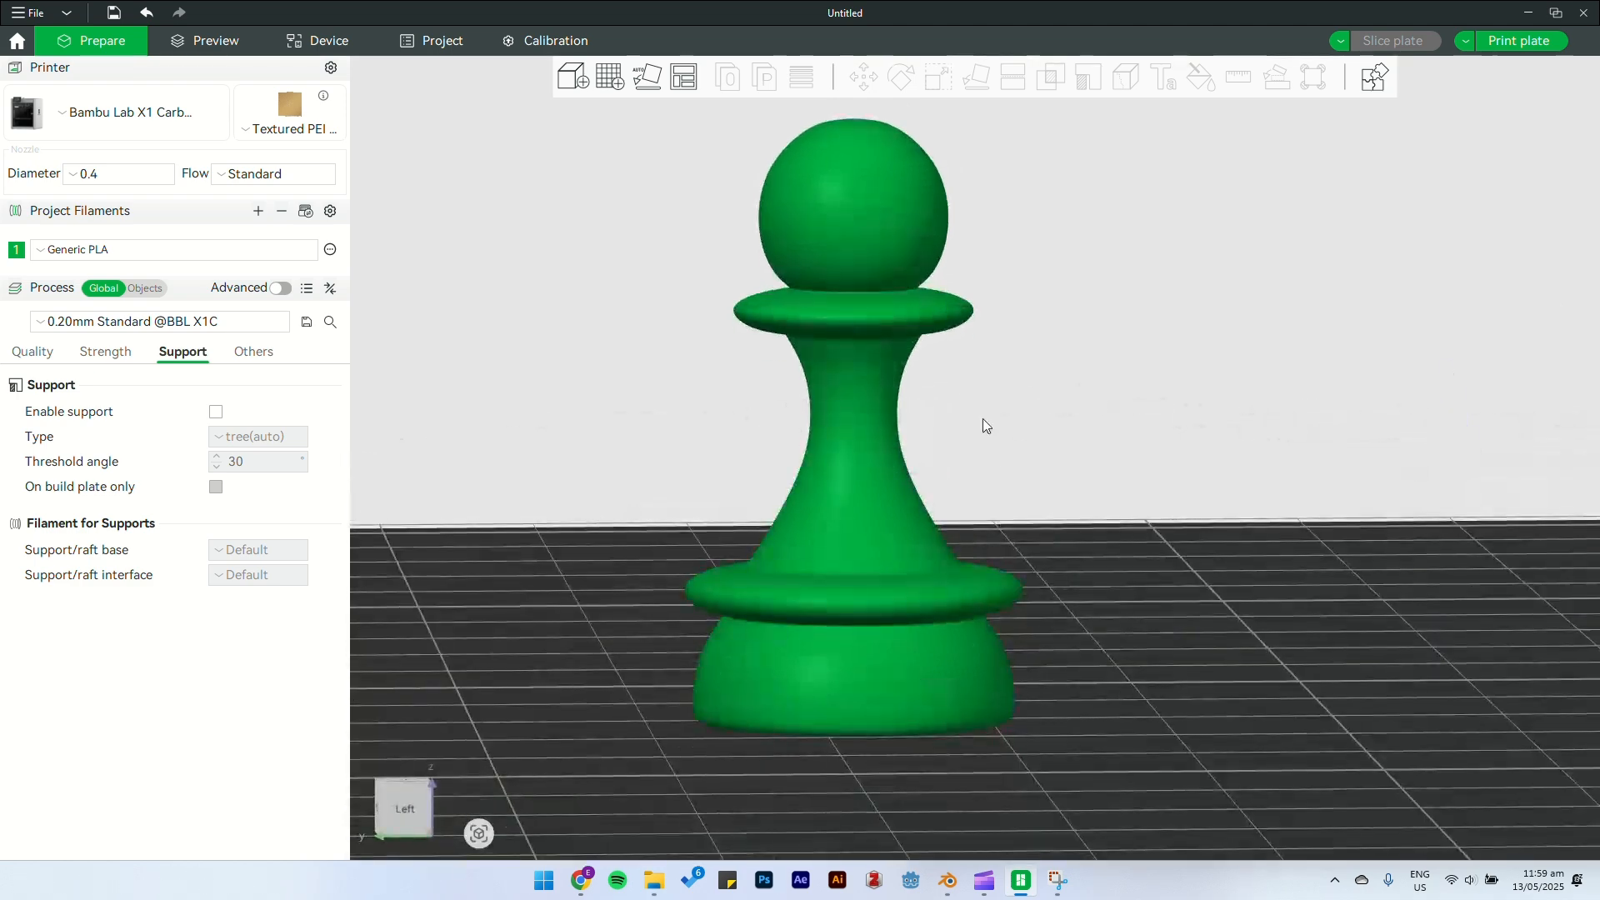
click(215, 411)
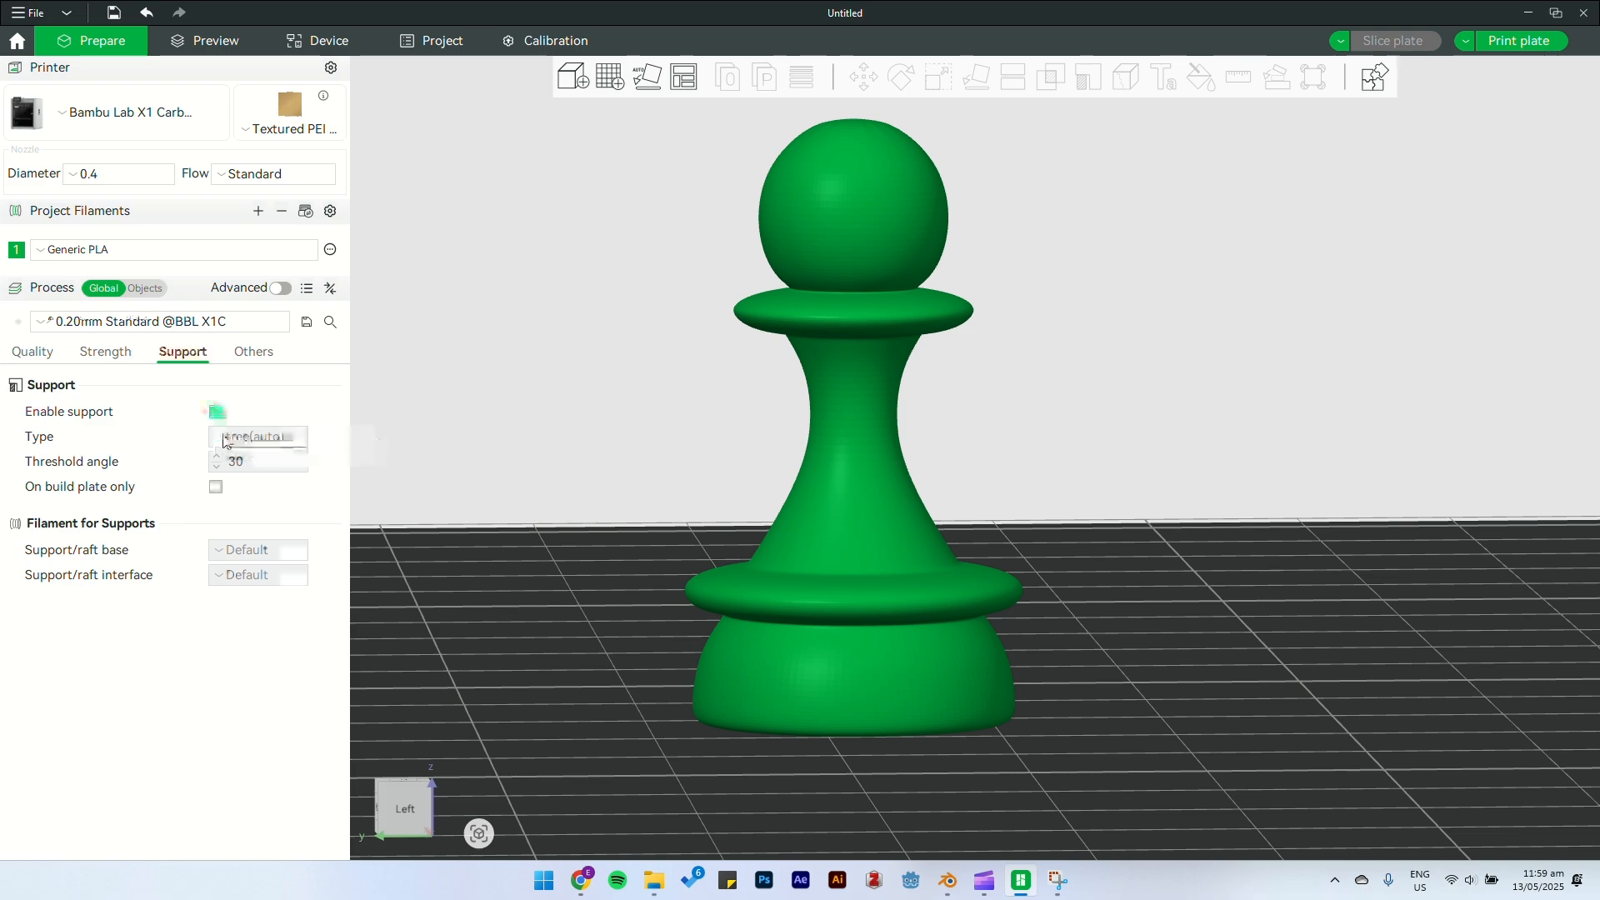
click(1393, 40)
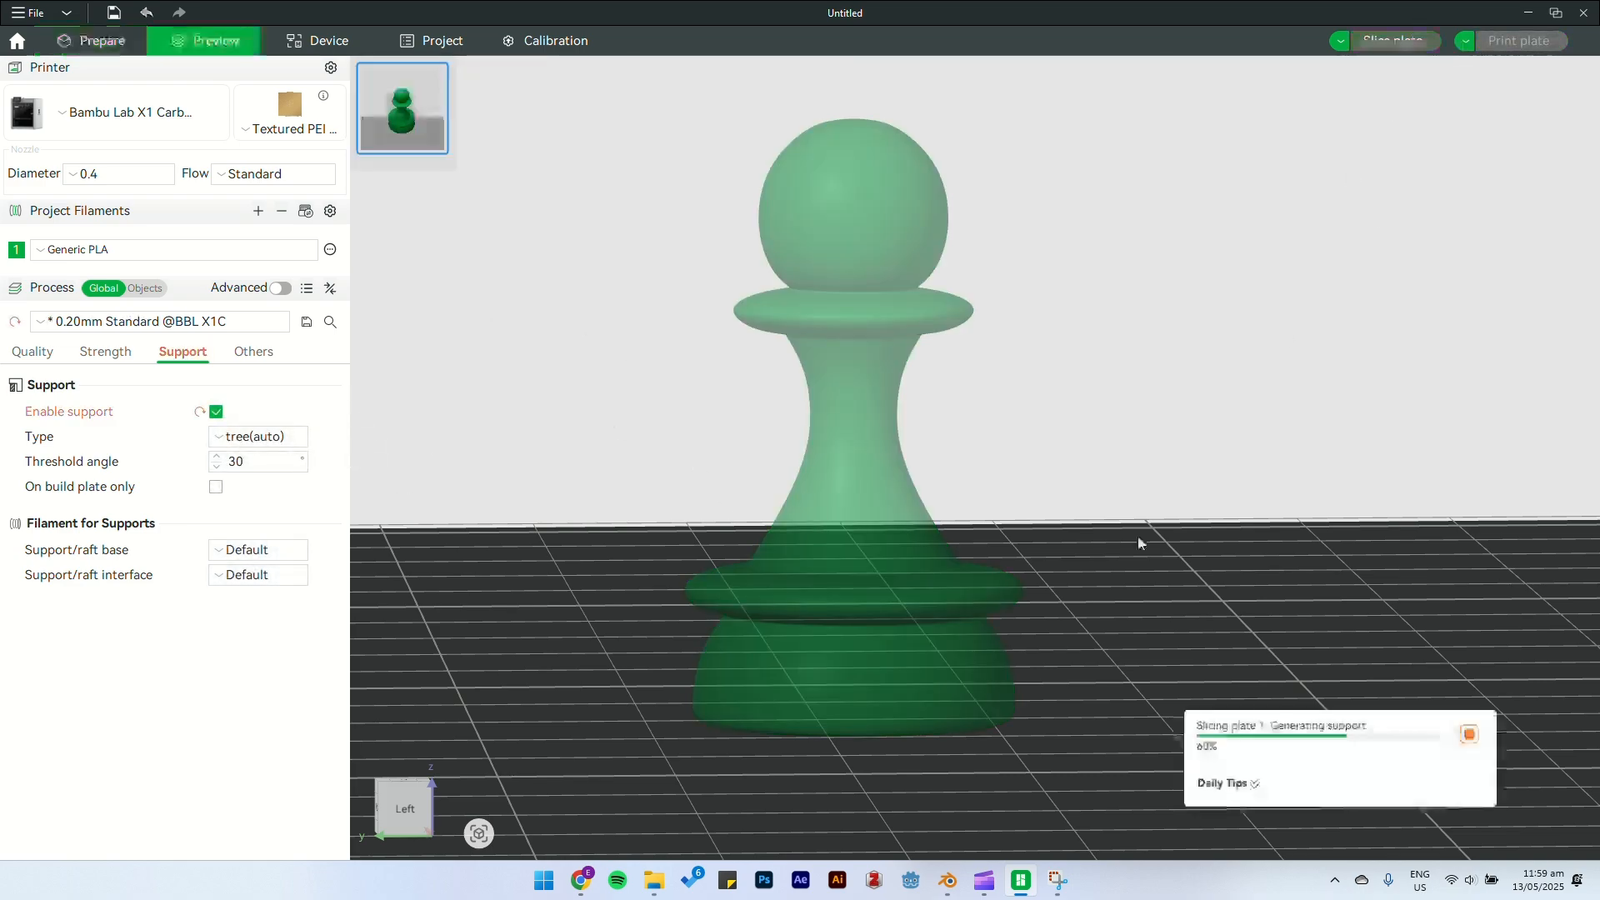
mouse_move(997, 391)
mouse_down()
mouse_move(1007, 358)
mouse_move(1013, 388)
mouse_move(935, 403)
mouse_move(1021, 400)
mouse_up()
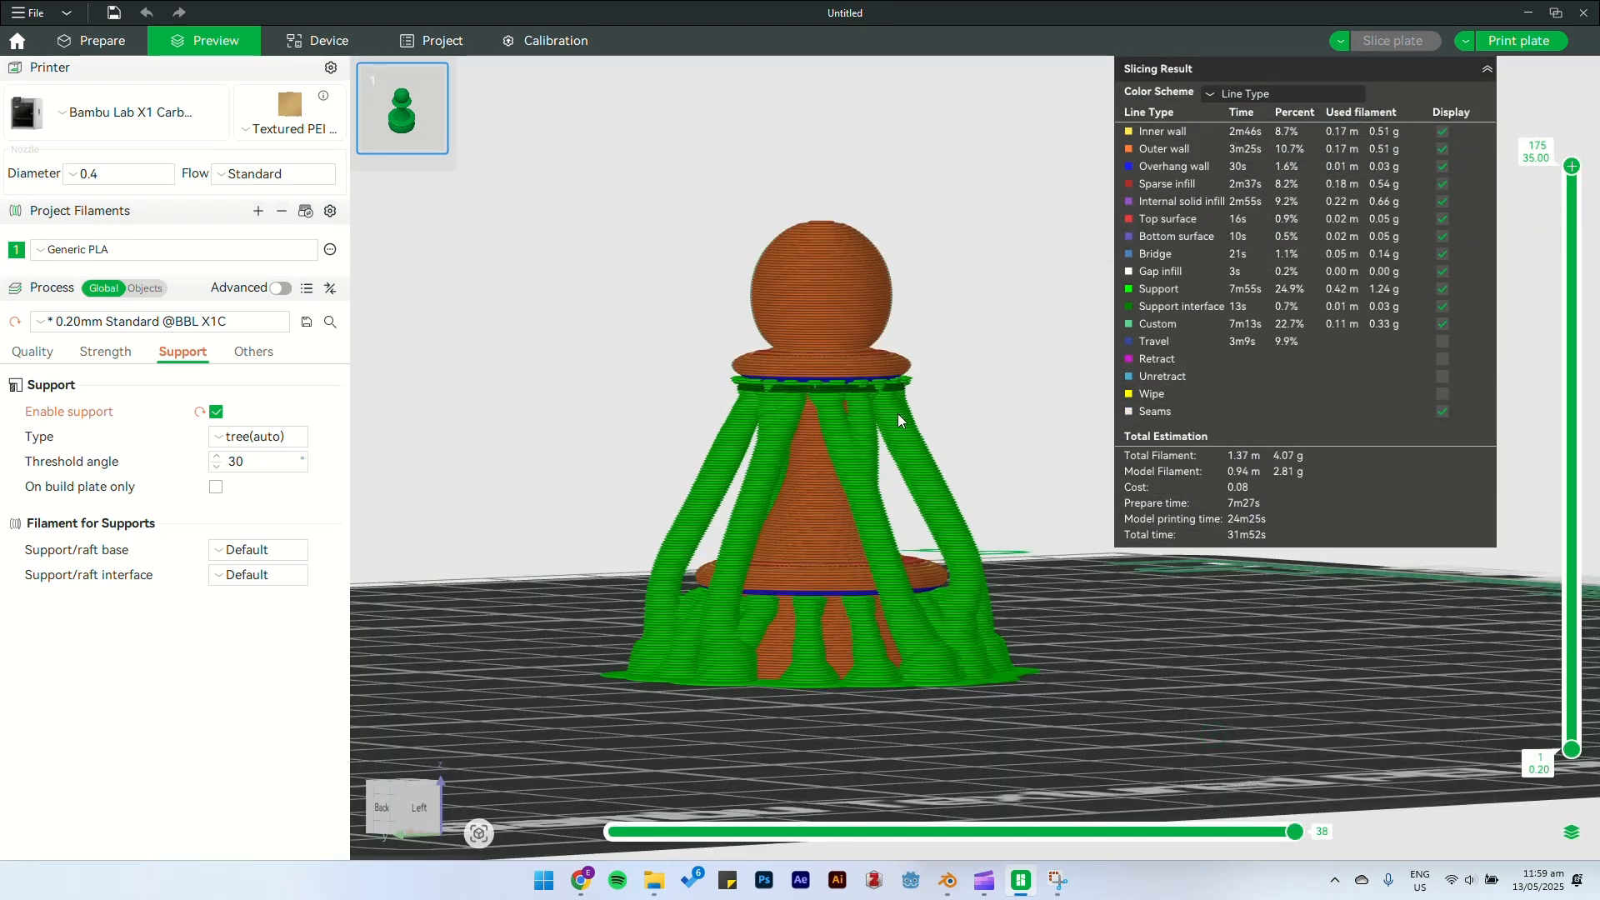
drag(1019, 615, 806, 578)
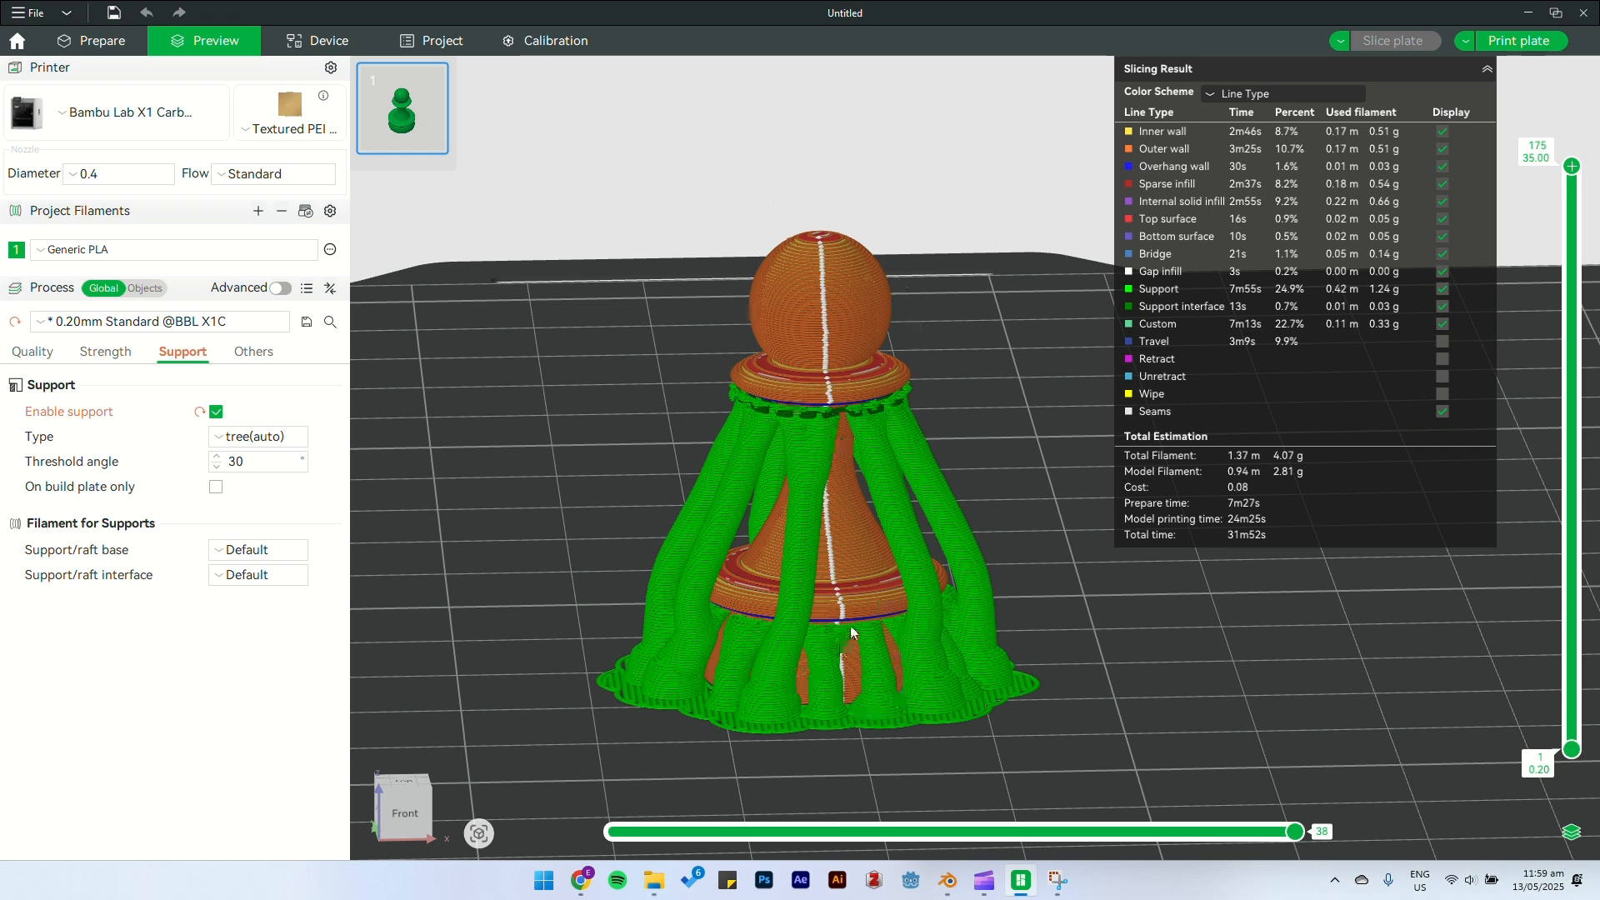
drag(922, 408, 1000, 371)
Step: Disable support again and re-slice the pawn without it
click(216, 412)
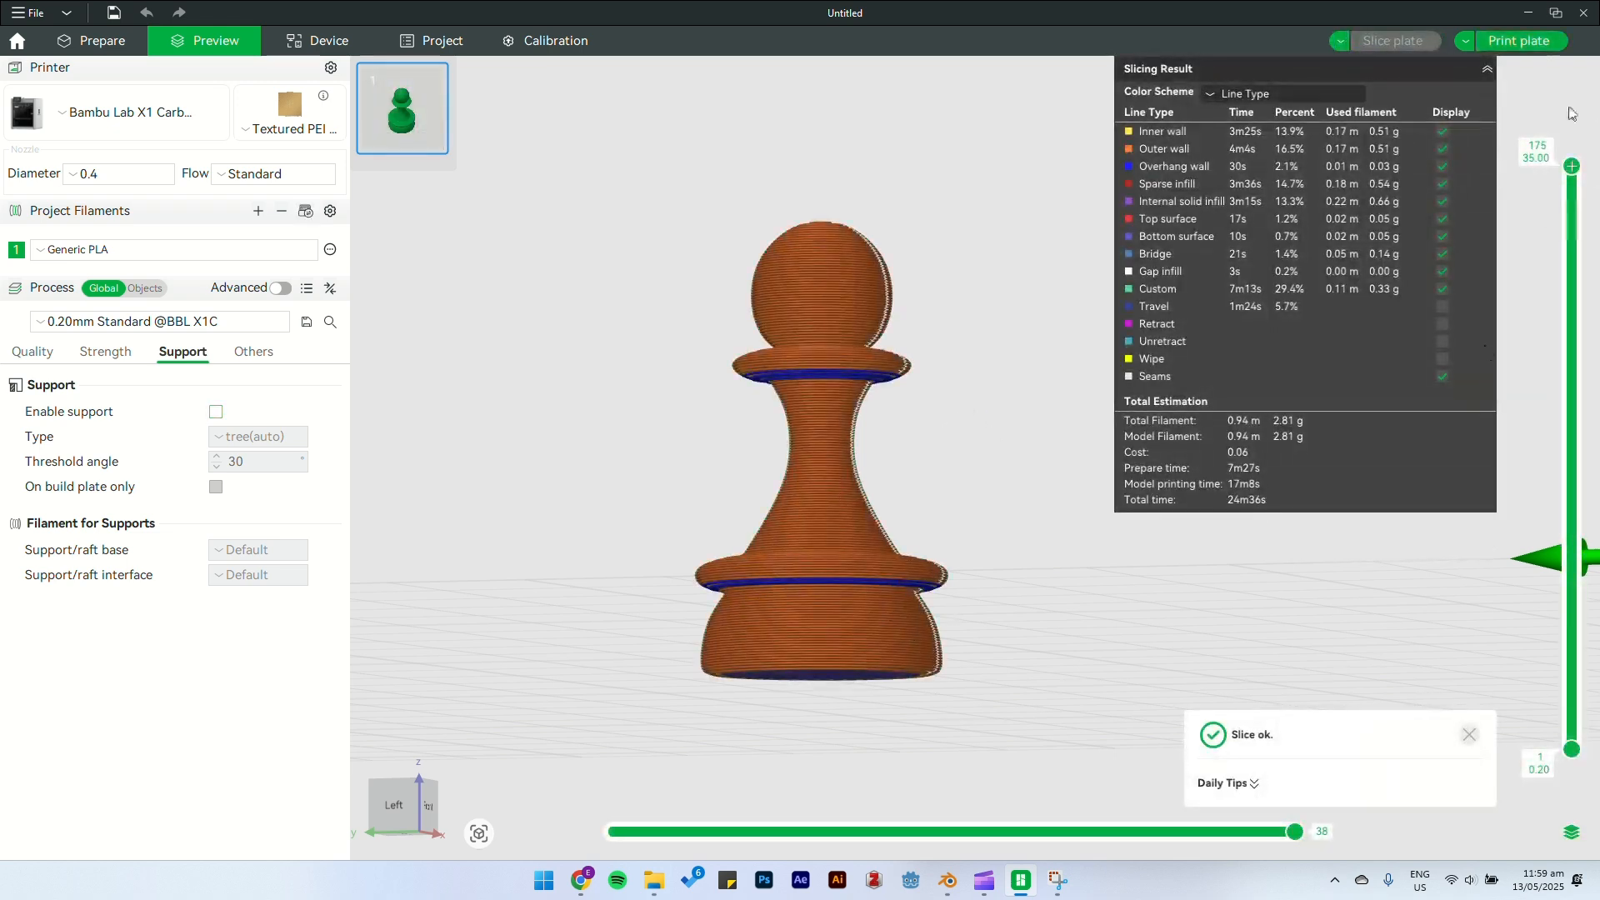
drag(997, 505, 916, 433)
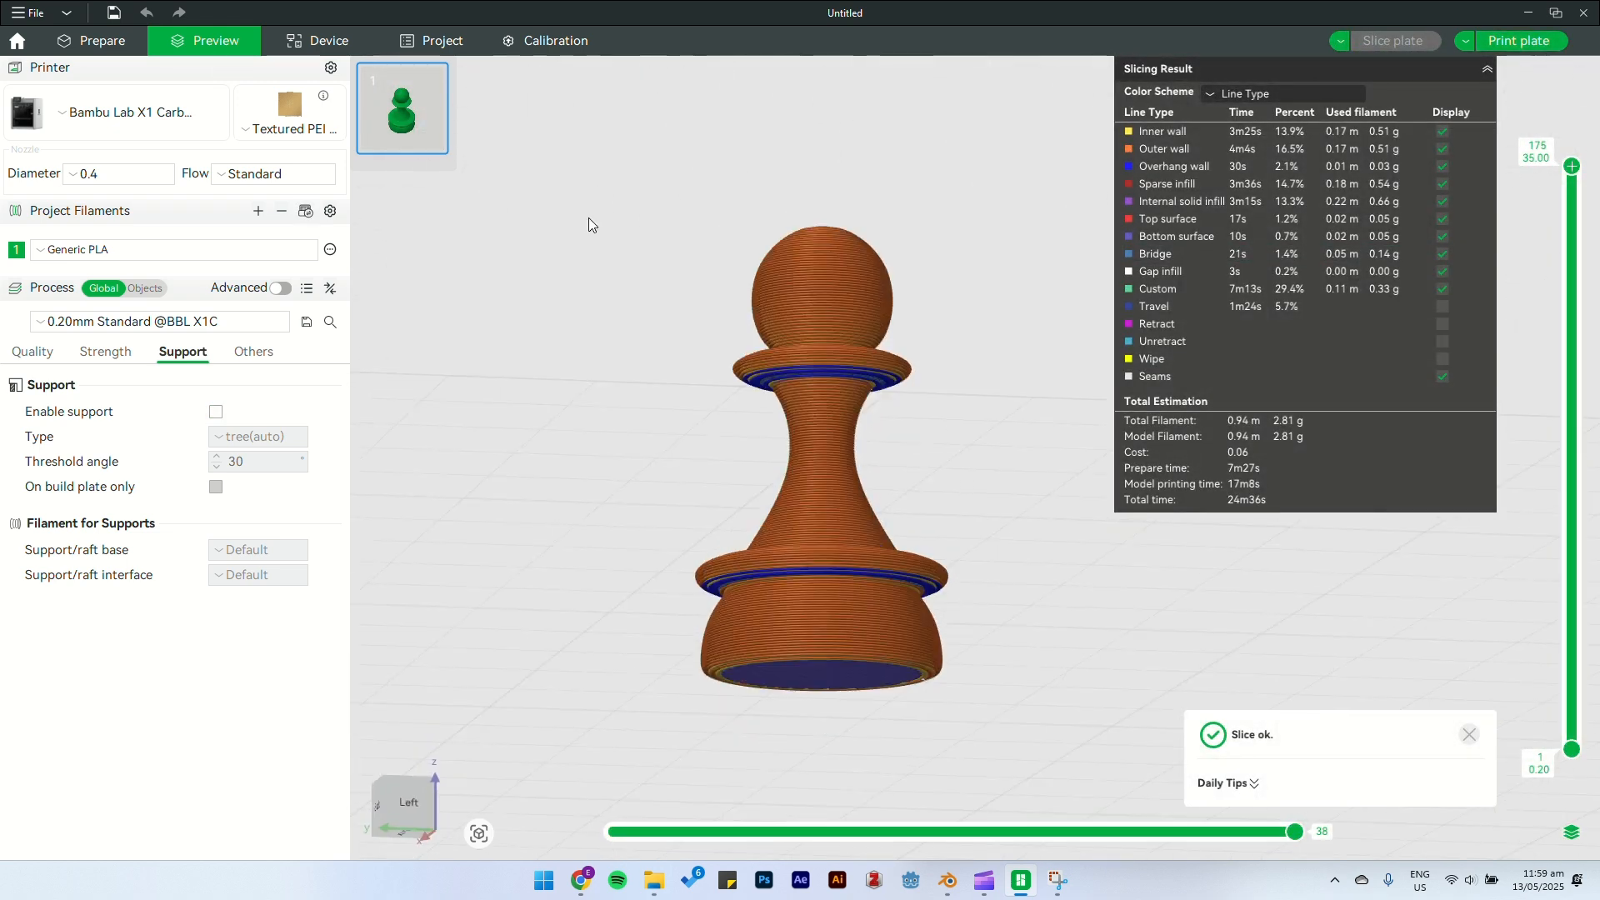
Step: Save the project as chessPawn_v03.3mf in the chessPawn folder
click(21, 29)
click(115, 163)
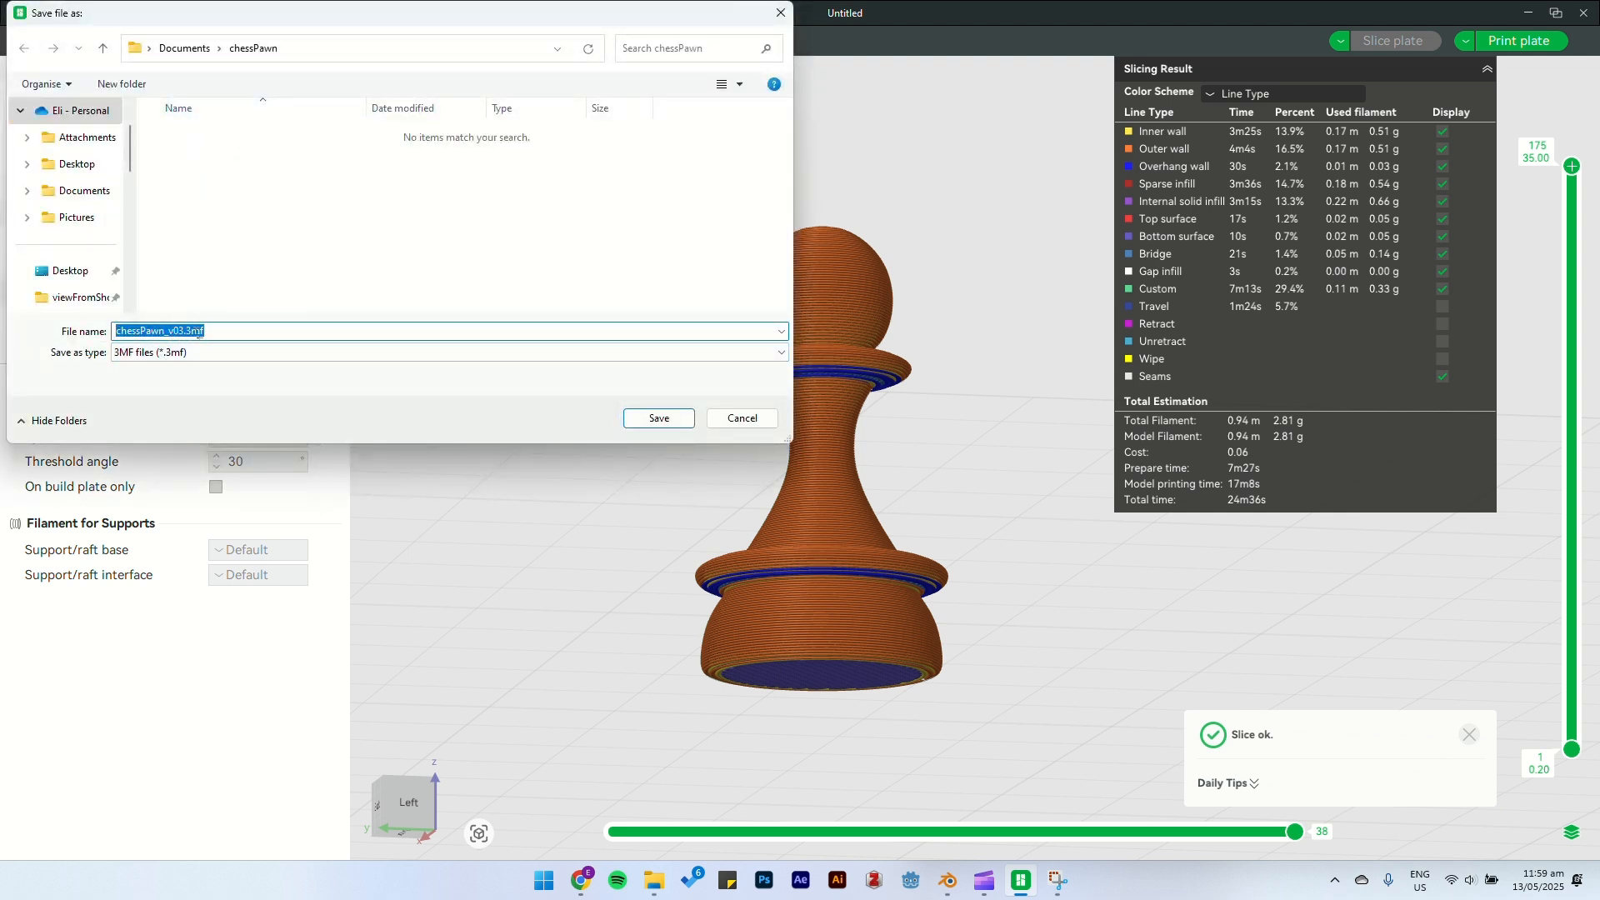
drag(205, 333, 187, 340)
click(658, 418)
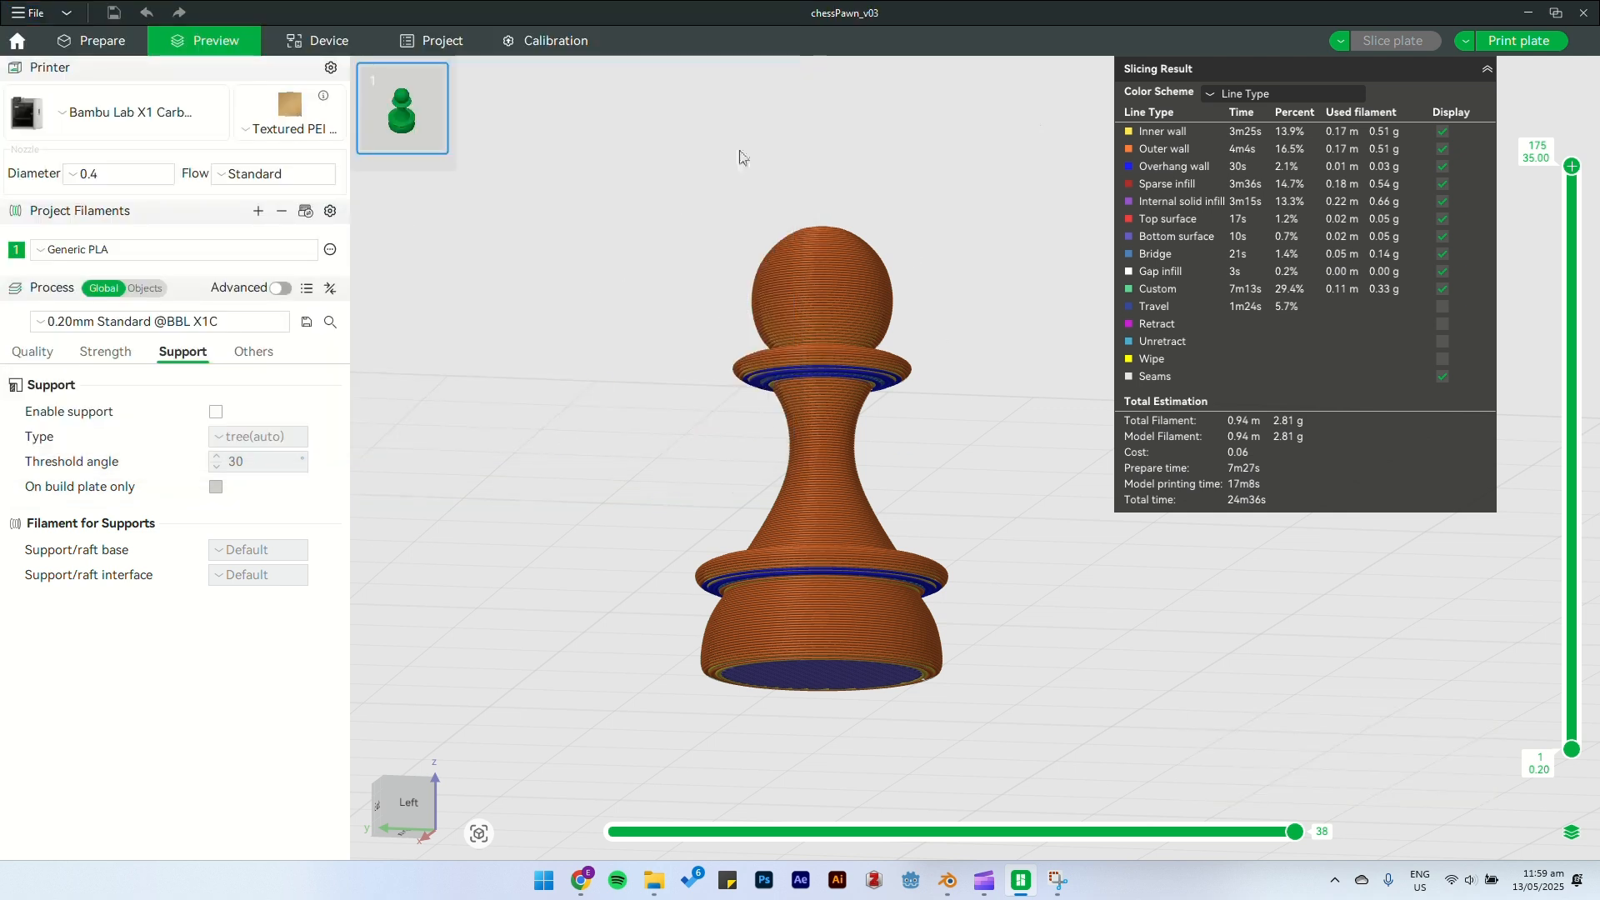